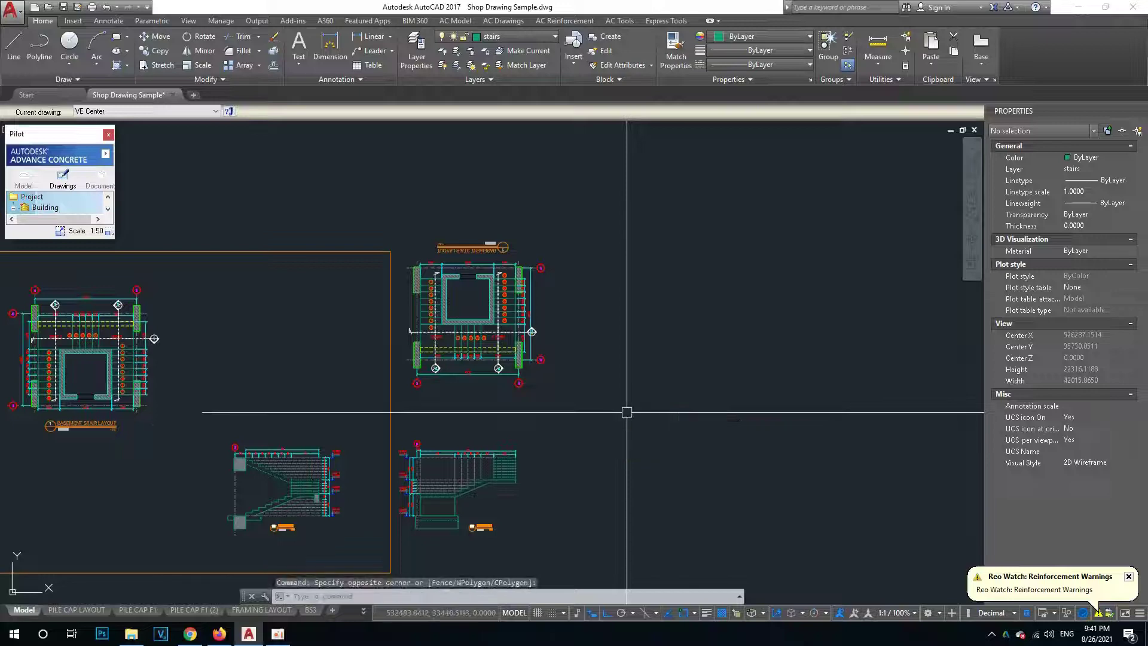
Move the second basement stair plan further to the right on the sheet.
scroll(526, 374, up, 6)
scroll(512, 290, down, 2)
scroll(513, 402, up, 2)
scroll(513, 402, up, 2)
scroll(515, 389, down, 4)
scroll(505, 371, down, 3)
scroll(482, 305, up, 4)
scroll(482, 305, down, 2)
scroll(437, 272, up, 2)
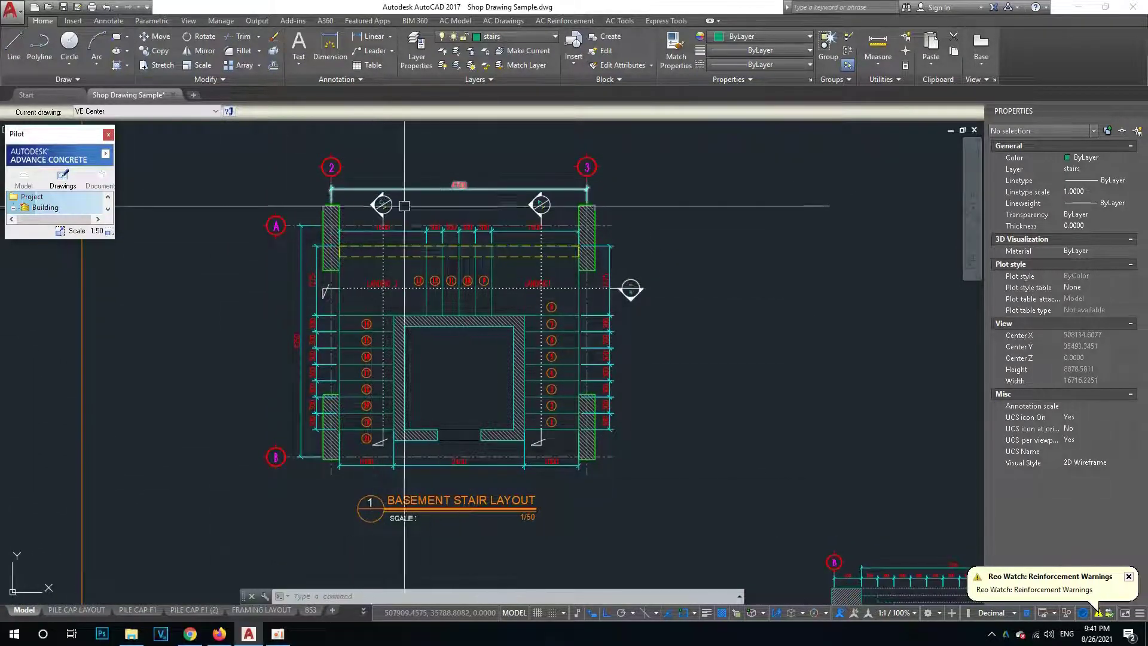
scroll(332, 281, down, 2)
scroll(282, 307, down, 4)
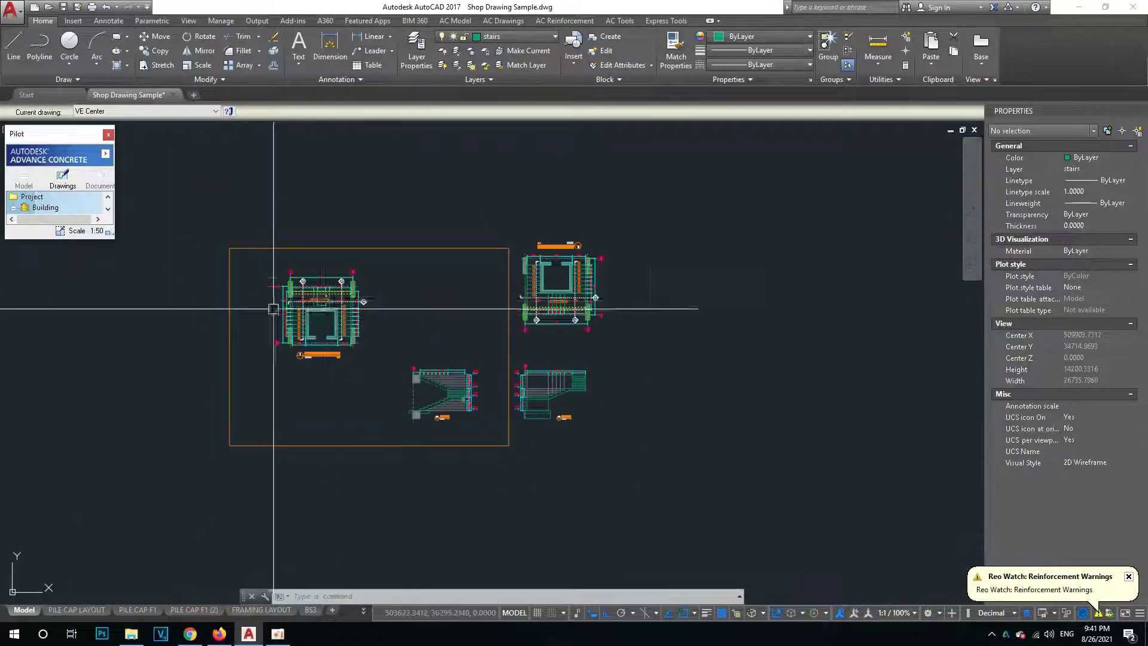
scroll(323, 301, up, 4)
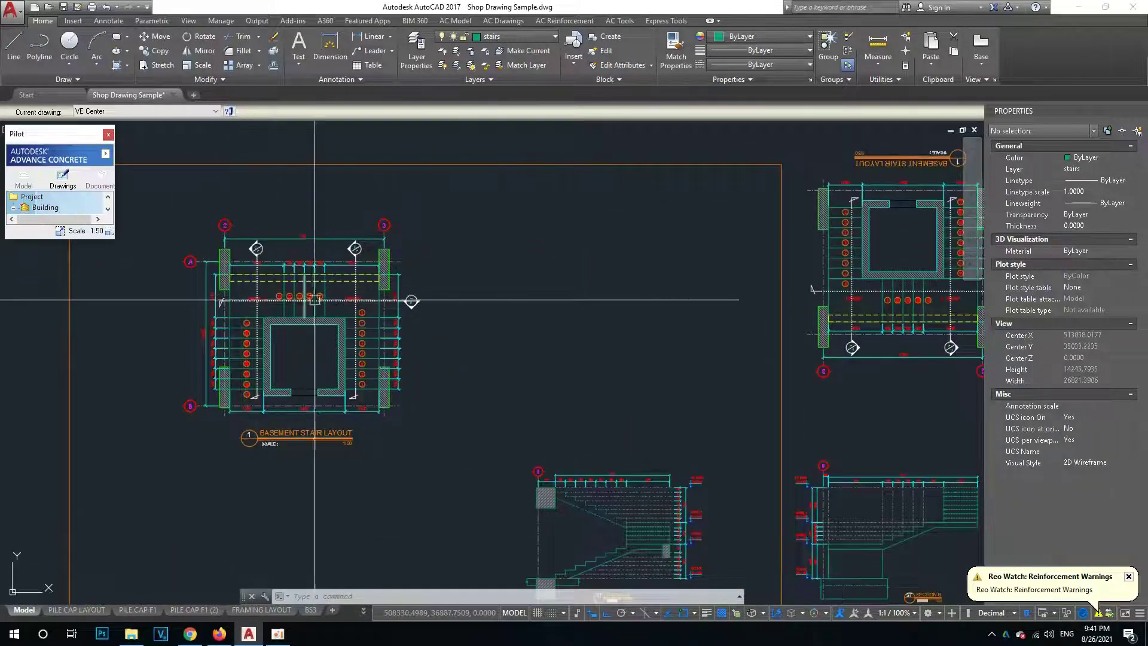
scroll(592, 334, down, 2)
scroll(681, 291, up, 2)
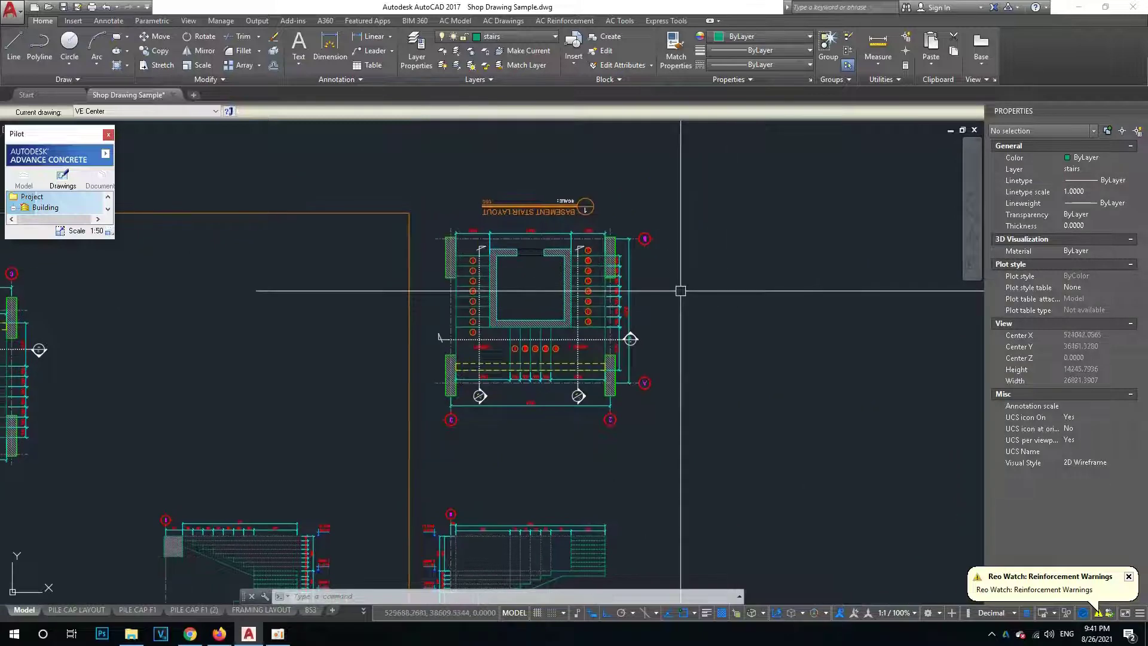
scroll(600, 260, down, 1)
scroll(634, 358, up, 1)
key(m)
key(Return)
click(303, 167)
click(607, 358)
key(Return)
click(488, 480)
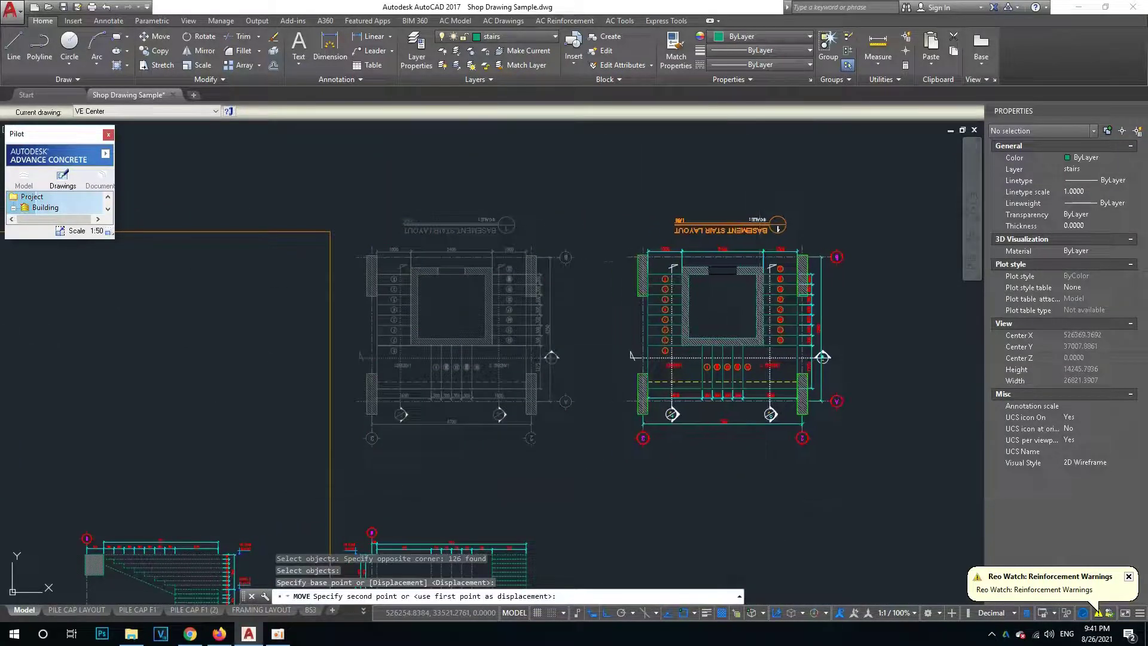
click(753, 461)
middle_drag(753, 461, 669, 467)
key(Escape)
Rotate the stair plan 90° about its centre so its title runs vertically.
text(o)
key(Return)
click(520, 172)
click(777, 455)
key(Return)
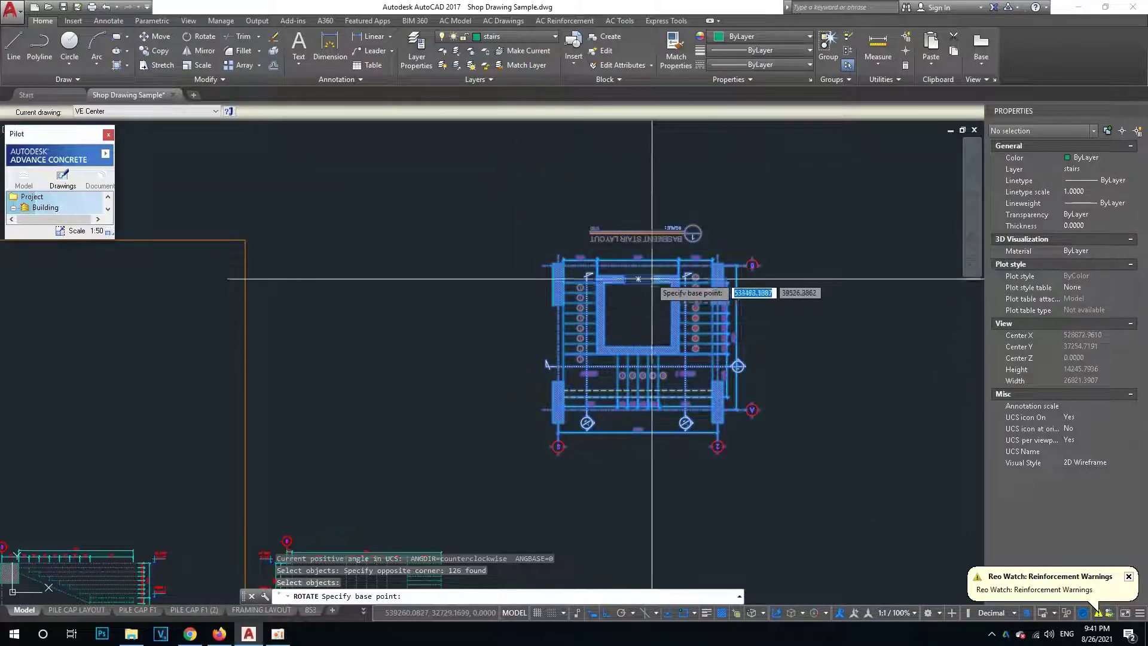
click(637, 311)
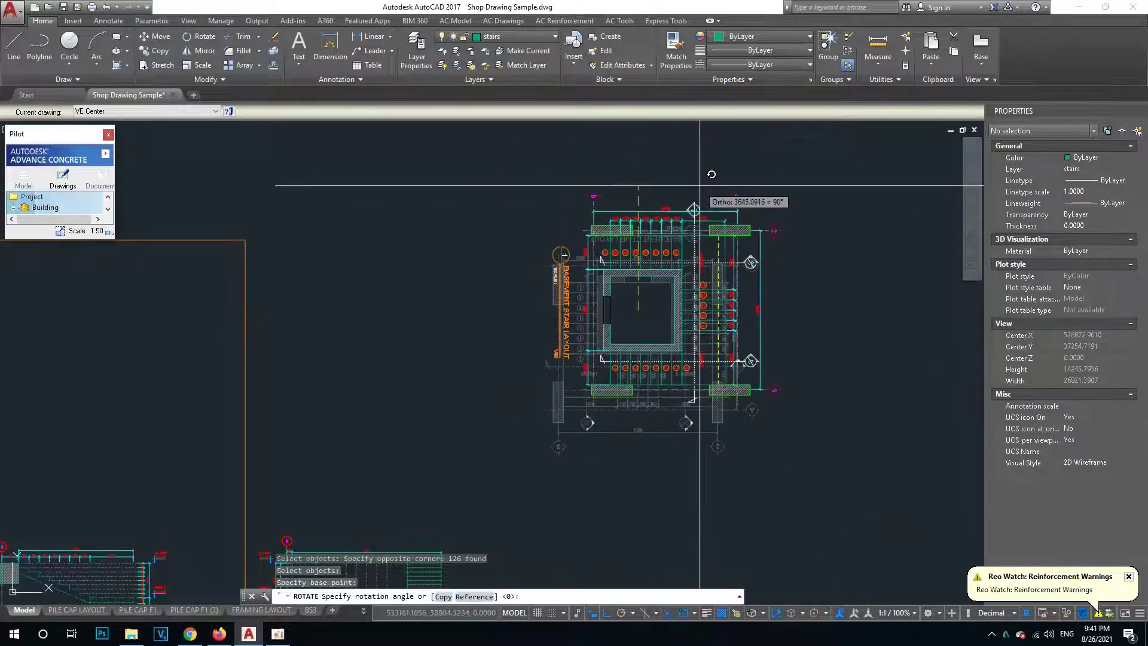
click(640, 178)
scroll(548, 367, up, 3)
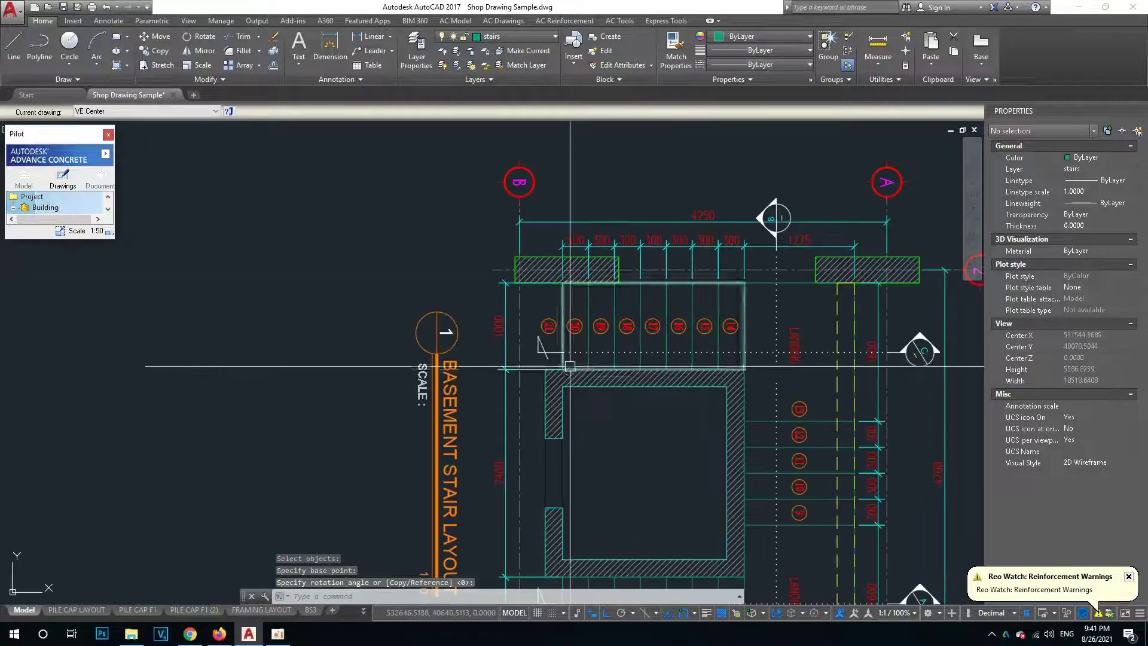
scroll(595, 373, up, 1)
scroll(605, 353, down, 3)
scroll(640, 244, up, 2)
scroll(688, 136, up, 2)
scroll(307, 249, down, 5)
scroll(346, 249, up, 2)
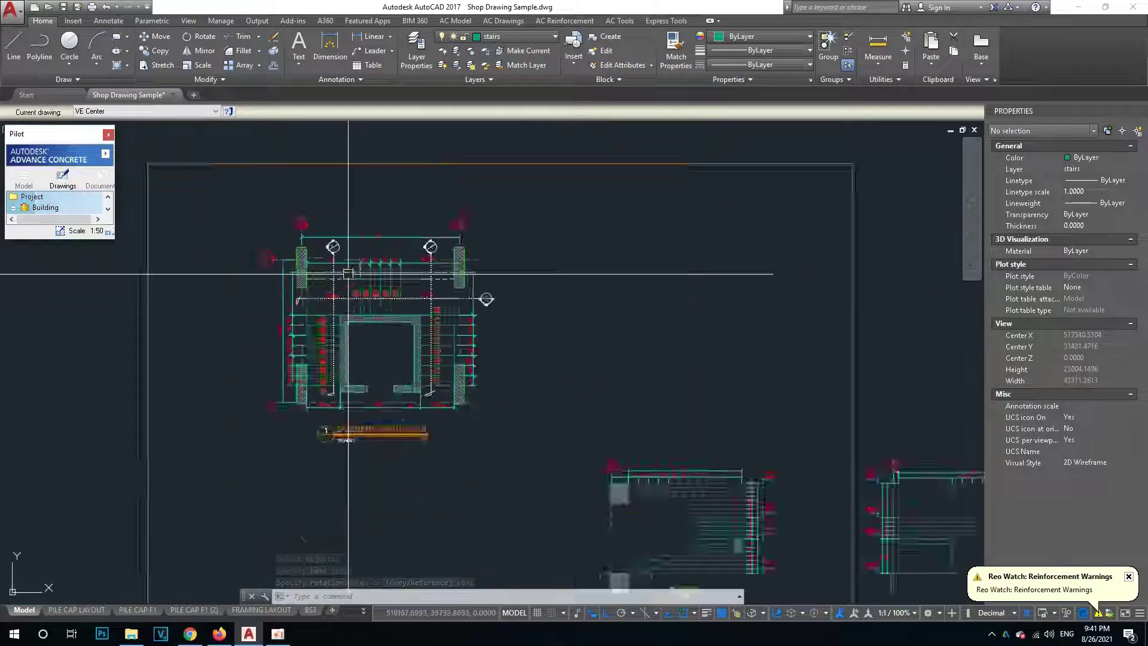
scroll(328, 218, up, 1)
scroll(295, 243, down, 1)
scroll(326, 277, down, 1)
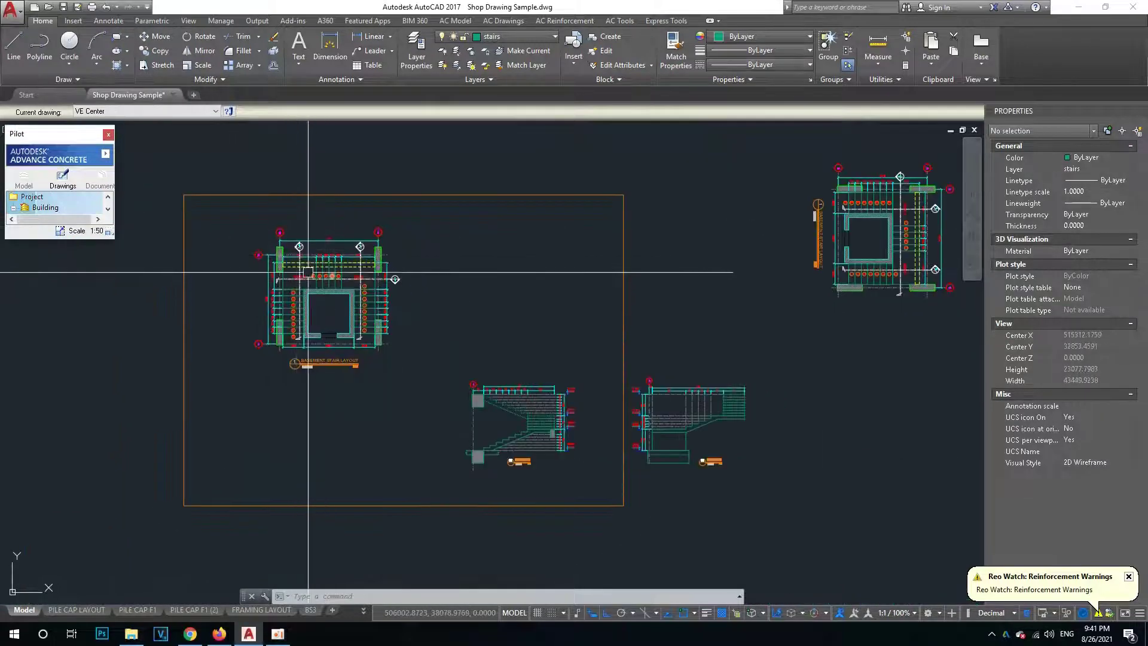
scroll(314, 263, up, 1)
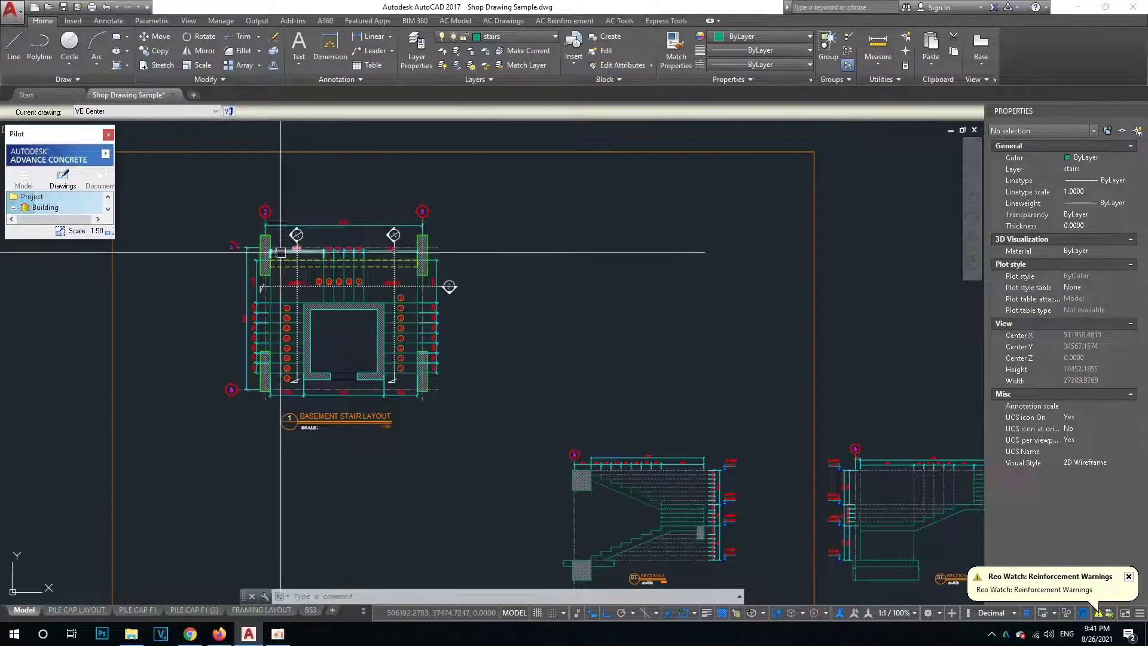
scroll(666, 341, down, 4)
scroll(487, 352, up, 2)
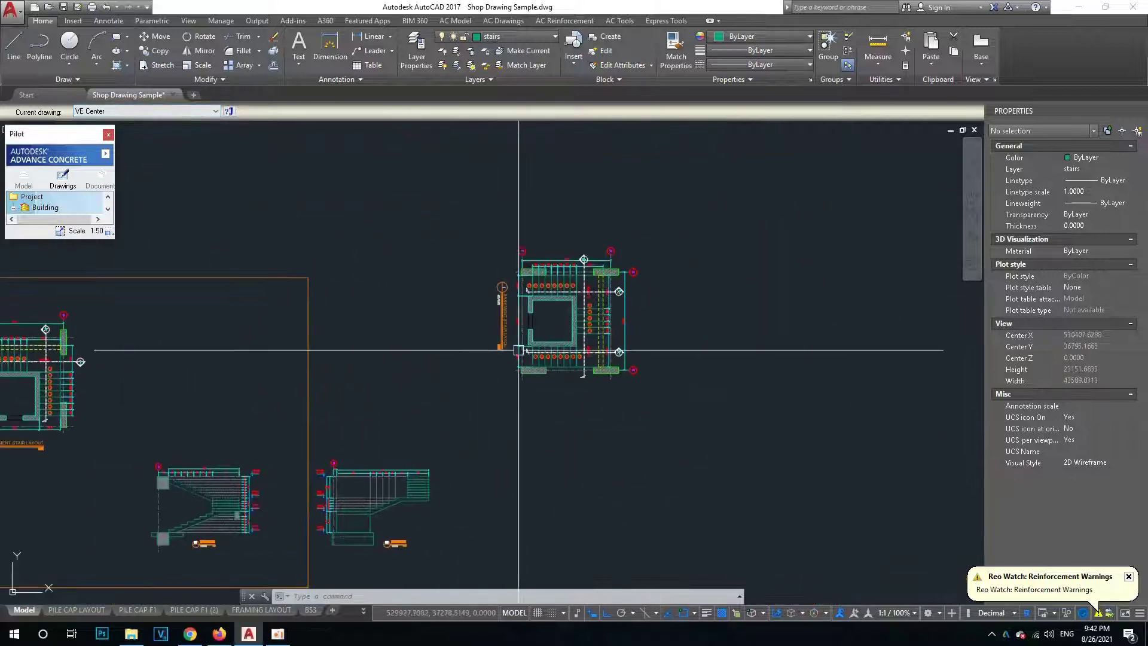
scroll(577, 282, up, 4)
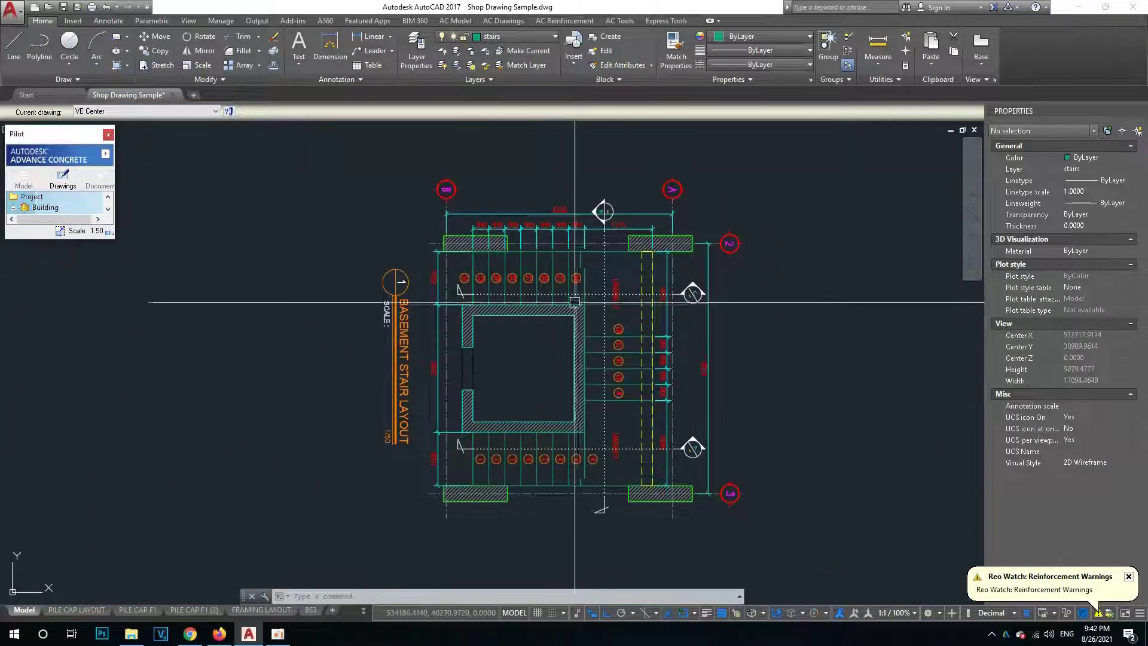
middle_drag(507, 449, 558, 339)
Draw a vertical construction line through the rotated stair plan with XLINE.
text(l)
key(Return)
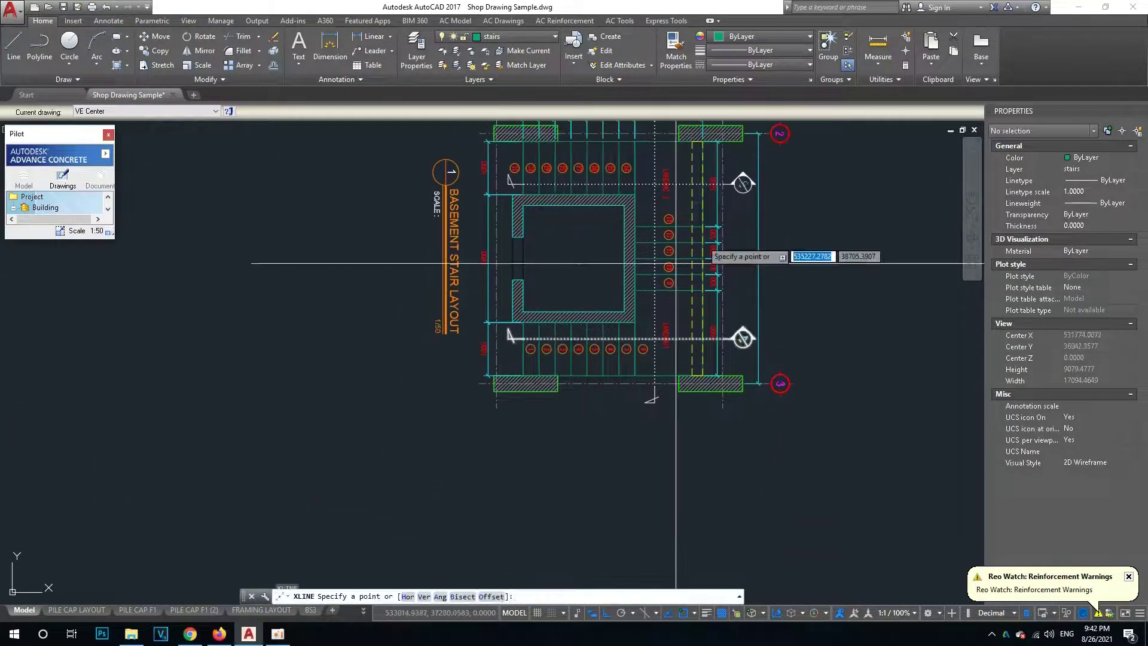
scroll(717, 215, up, 2)
click(636, 239)
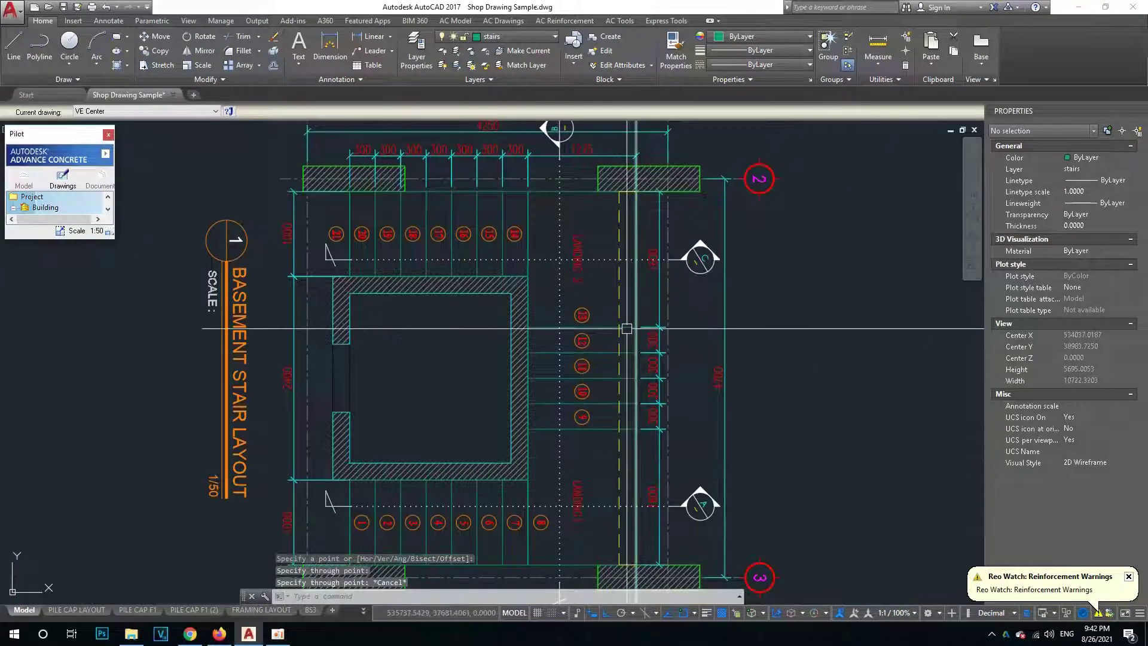
click(691, 327)
key(Return)
key(Return)
click(620, 240)
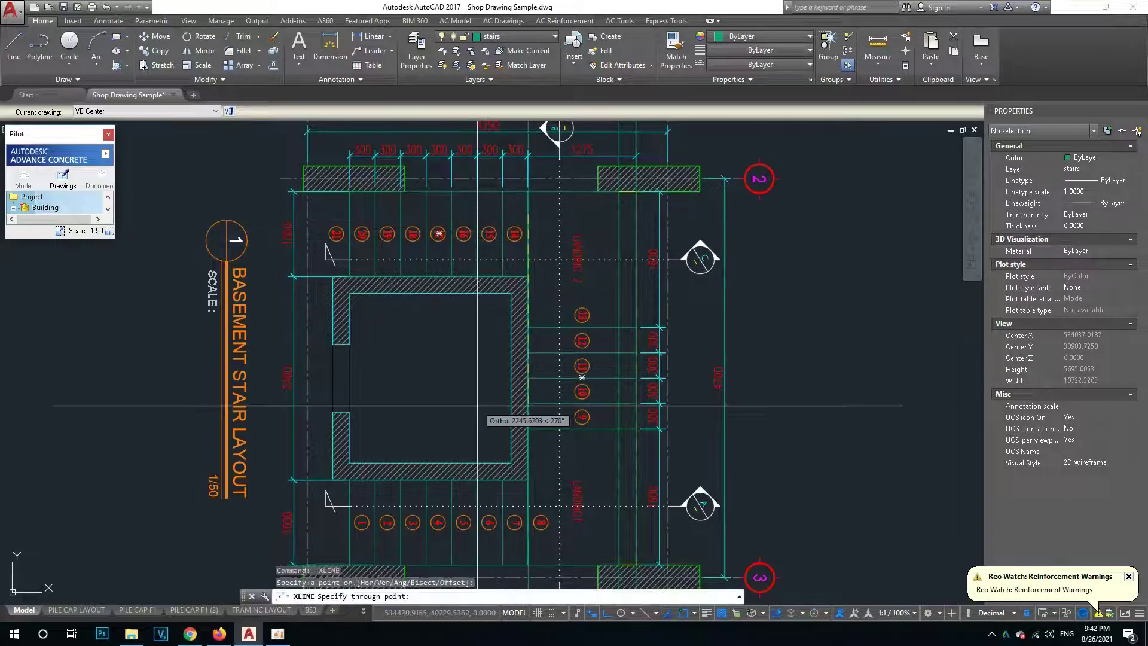
key(Escape)
middle_drag(477, 189, 481, 248)
key(Return)
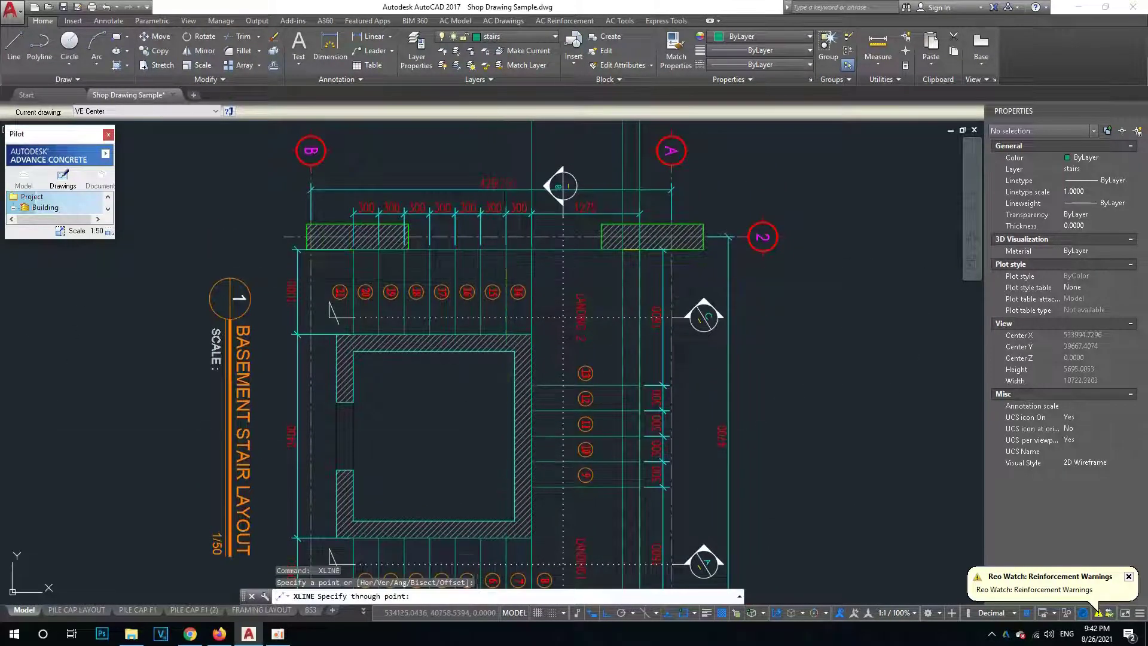
key(Escape)
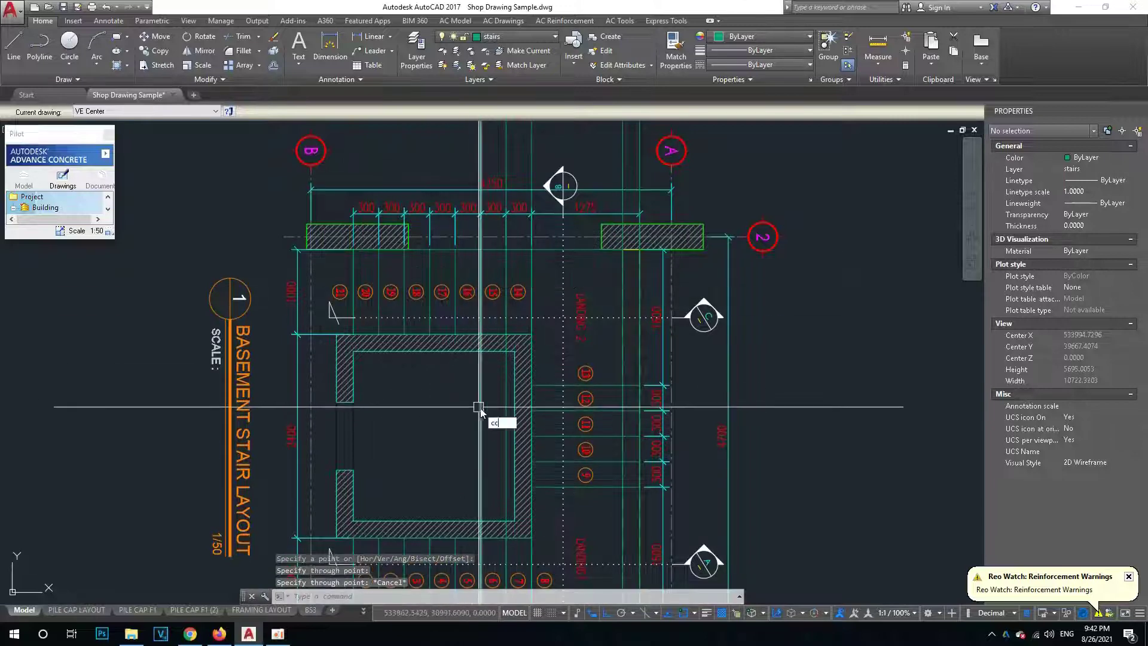
Copy the vertical construction line to two more tread edges.
key(Return)
click(481, 406)
key(Return)
click(480, 391)
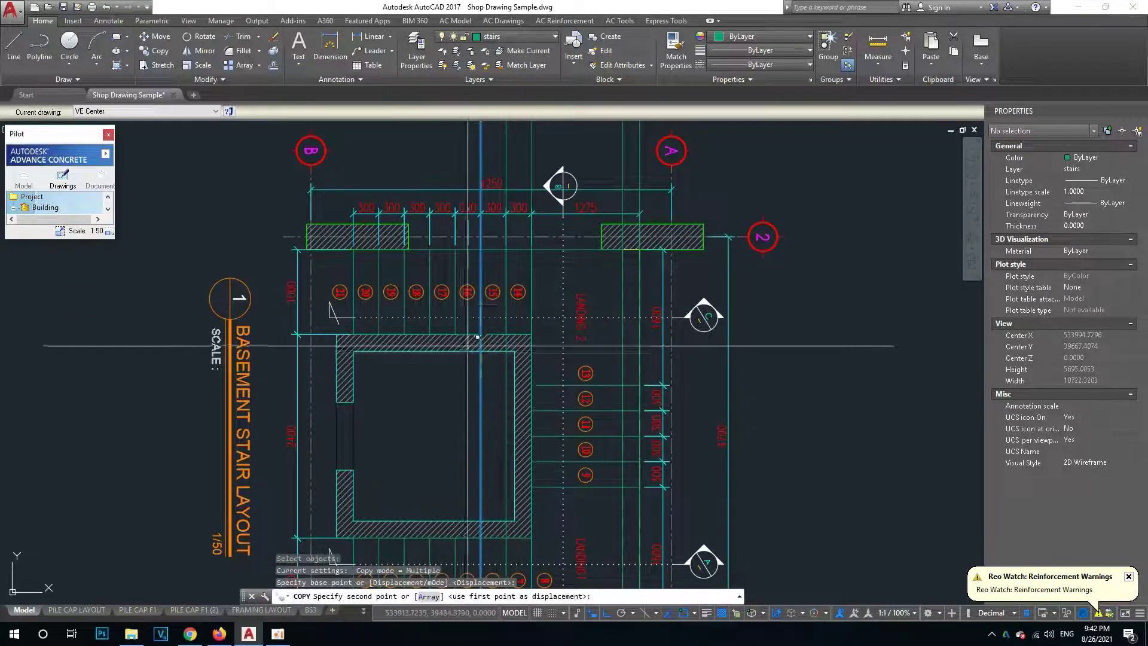
click(456, 289)
click(391, 315)
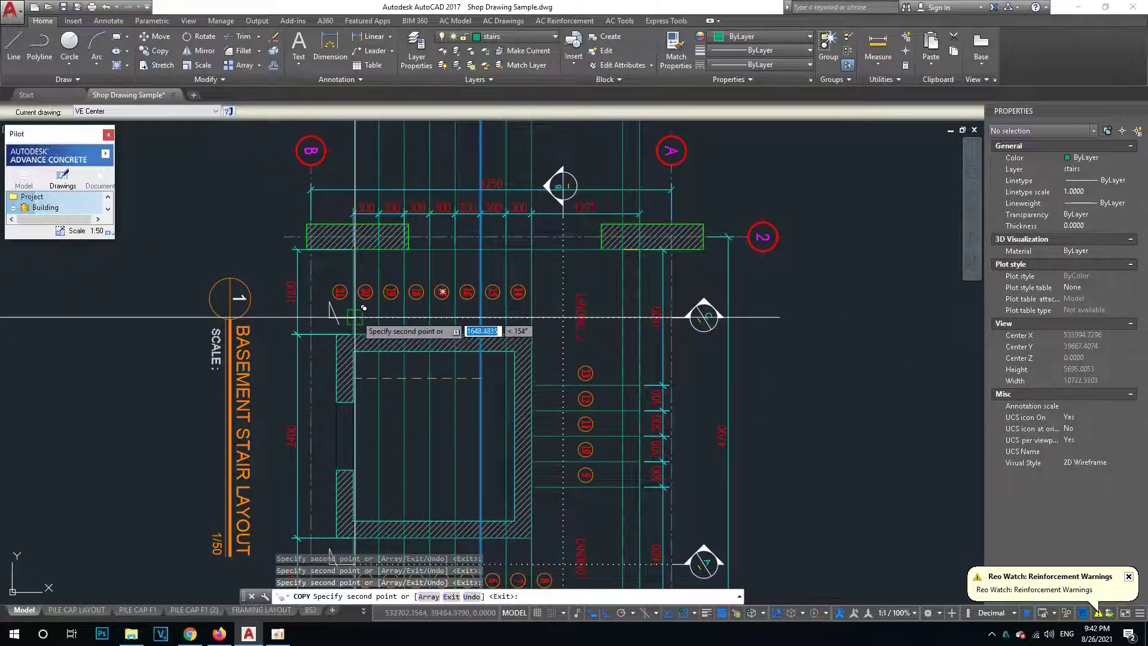
key(Escape)
scroll(338, 278, up, 6)
scroll(419, 323, down, 6)
scroll(448, 333, up, 4)
Start moving one construction line, cancel it, and pan over to Sections A and B.
text(m)
key(Return)
click(439, 366)
key(Return)
click(444, 335)
scroll(423, 393, up, 5)
scroll(423, 236, down, 2)
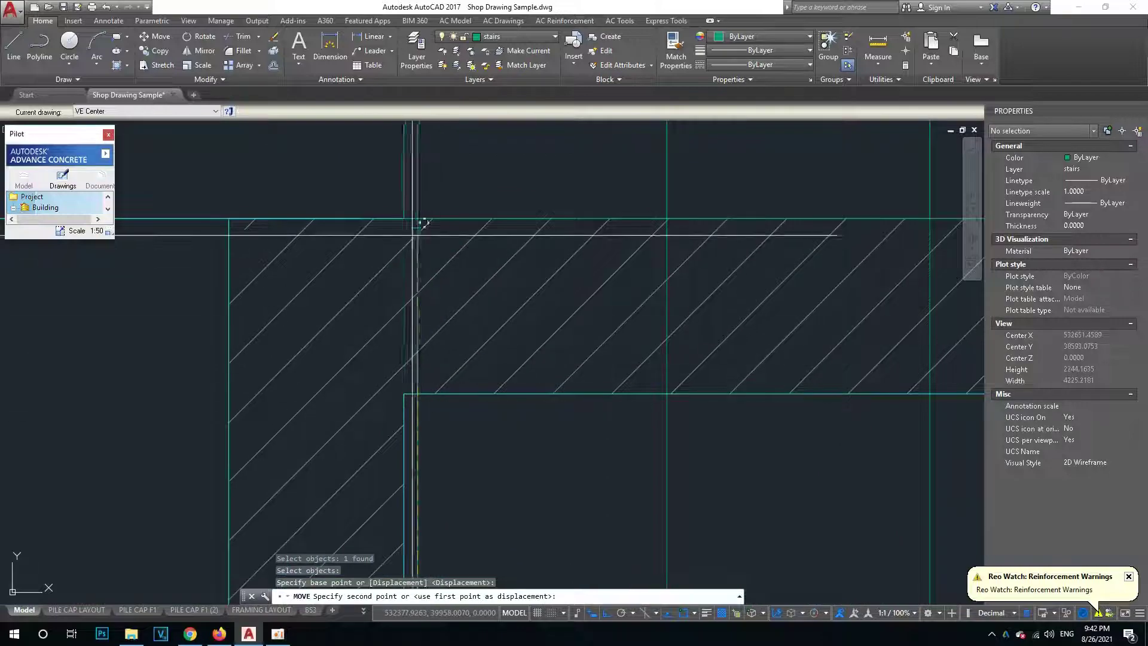
scroll(413, 179, down, 2)
key(Escape)
middle_drag(455, 473, 481, 418)
scroll(480, 417, down, 5)
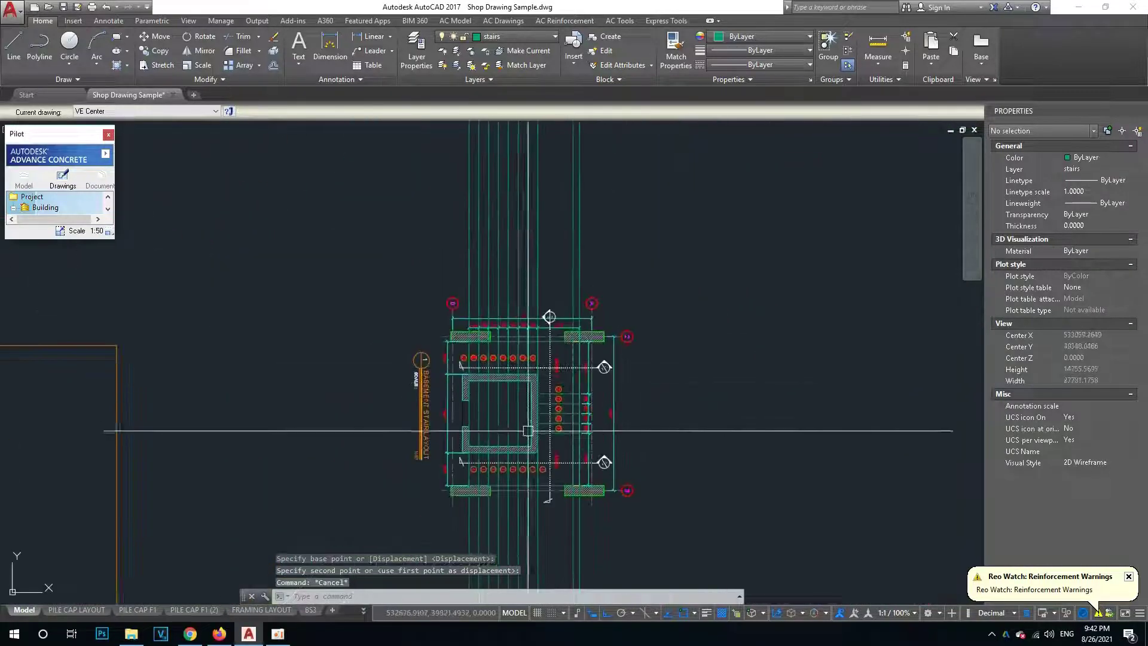
scroll(538, 269, up, 1)
scroll(538, 269, up, 3)
scroll(598, 239, down, 4)
scroll(598, 251, up, 2)
scroll(764, 267, down, 2)
scroll(333, 422, up, 2)
mouse_move(333, 423)
middle_down()
mouse_move(461, 430)
mouse_move(509, 407)
middle_up()
Copy Section A's hatched support block into the vertical construction lines.
text(co)
key(Return)
scroll(120, 469, up, 3)
scroll(221, 374, up, 1)
click(175, 353)
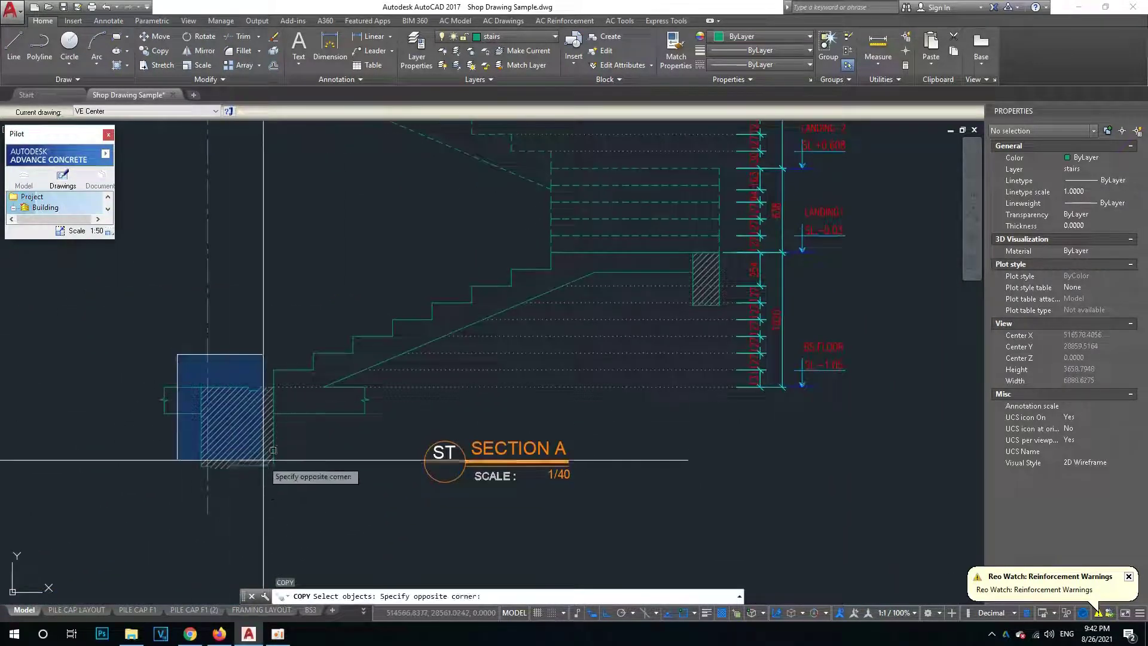
click(286, 502)
scroll(239, 412, up, 4)
key(Return)
click(158, 362)
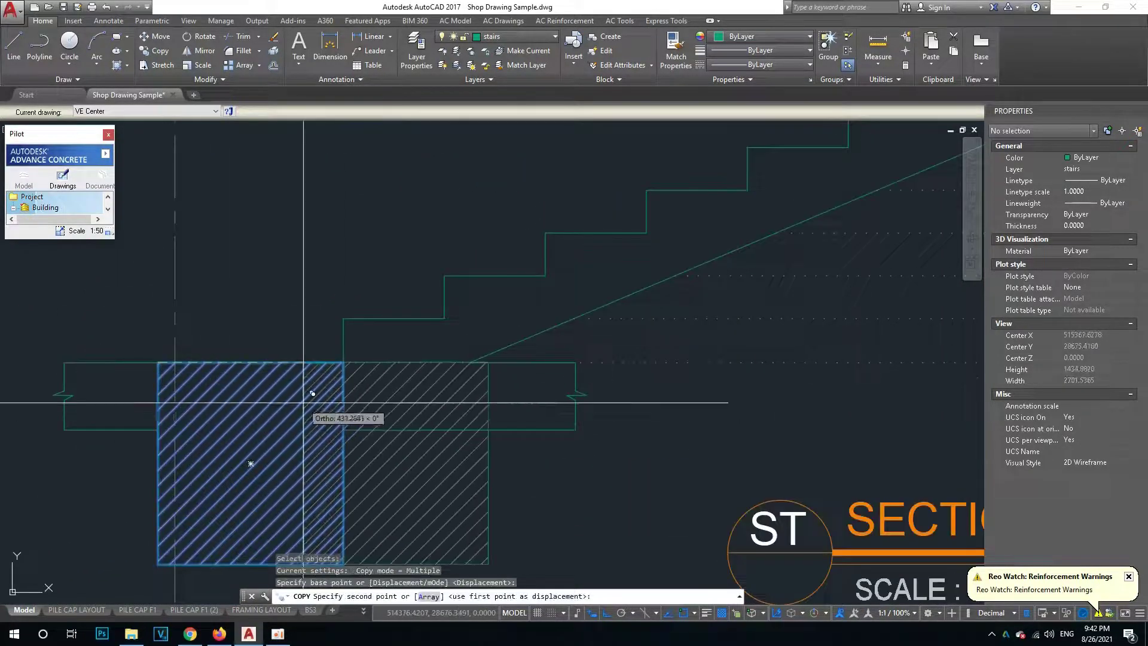
scroll(474, 398, down, 3)
scroll(492, 398, up, 3)
click(549, 360)
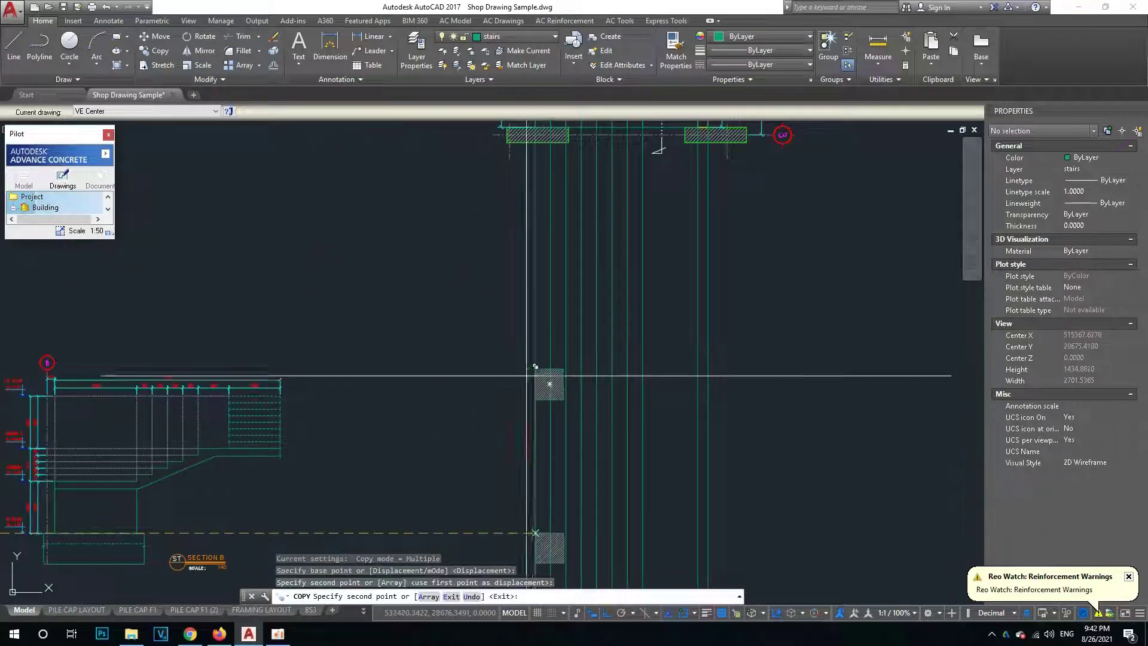
key(Escape)
Add a horizontal construction line level with the top of Section B.
scroll(444, 407, down, 4)
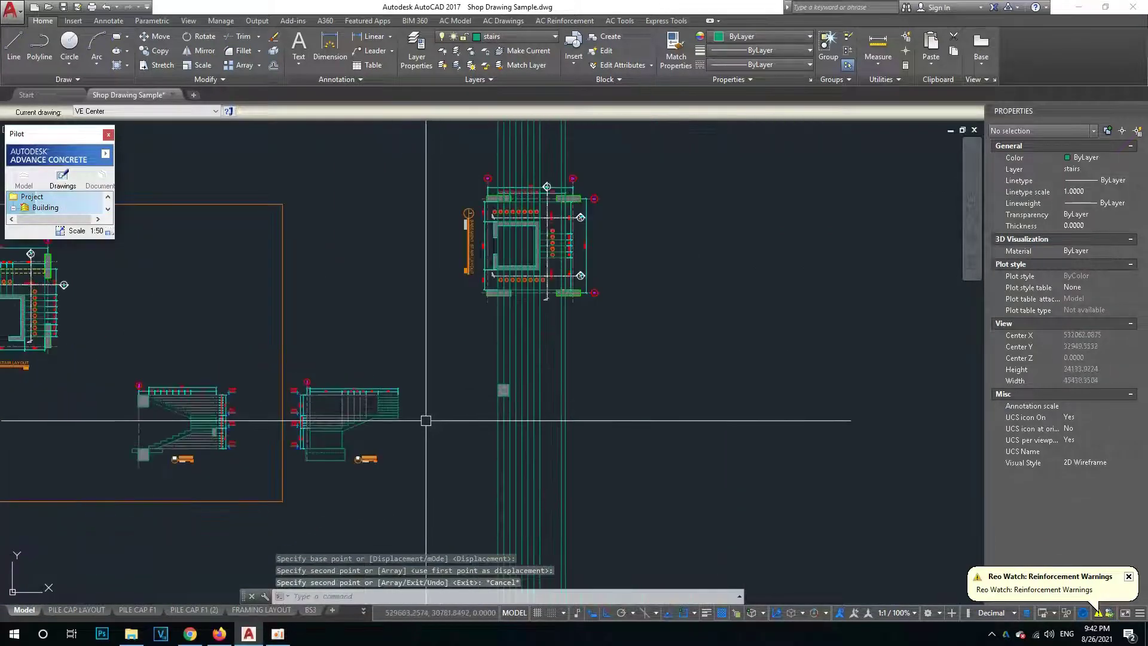
scroll(420, 421, up, 4)
scroll(423, 403, down, 3)
scroll(475, 410, down, 1)
scroll(498, 381, up, 4)
scroll(497, 382, down, 1)
scroll(454, 397, up, 1)
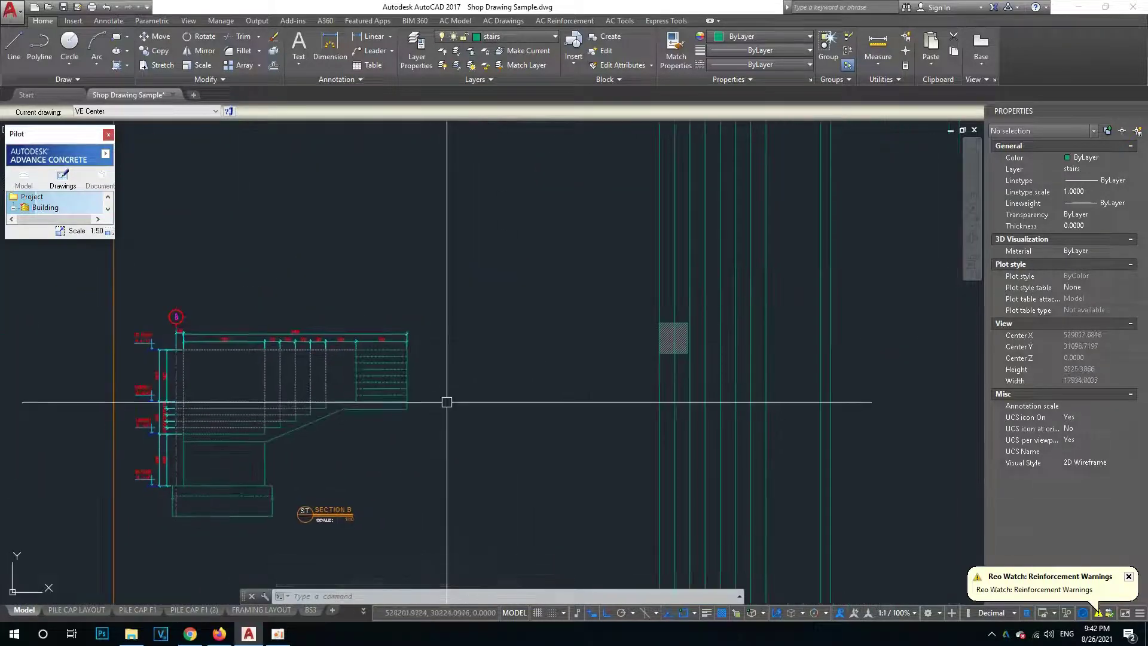
key(Return)
scroll(505, 354, up, 1)
scroll(390, 363, up, 1)
scroll(390, 362, up, 4)
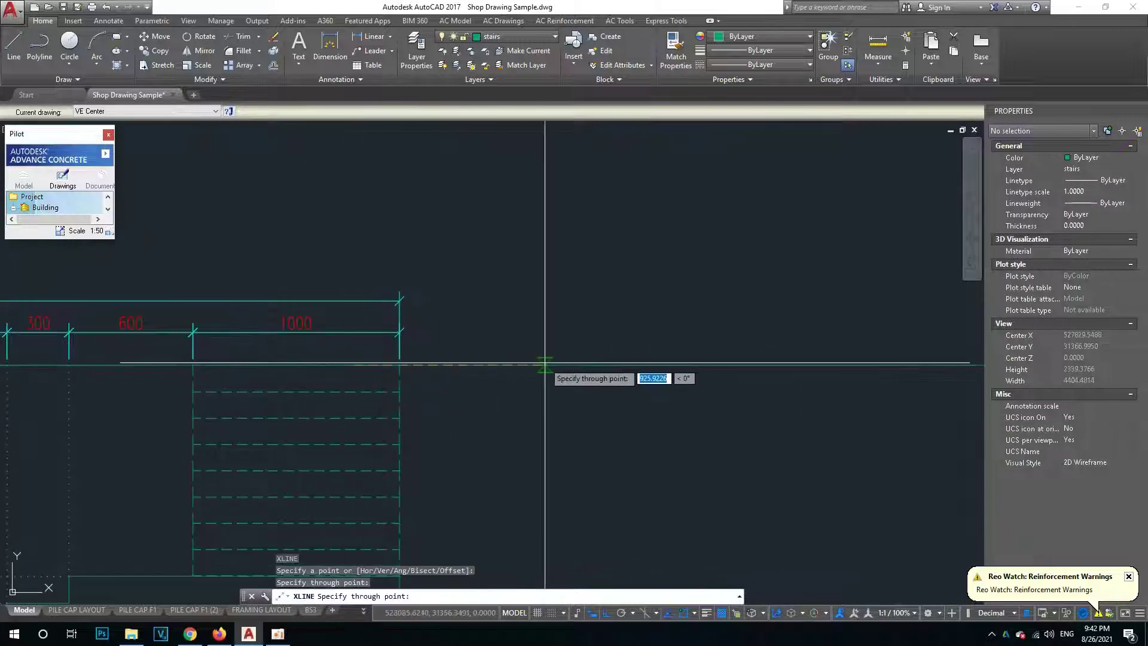
scroll(526, 376, down, 5)
scroll(680, 359, up, 2)
scroll(488, 346, down, 5)
key(Escape)
text(m)
key(Return)
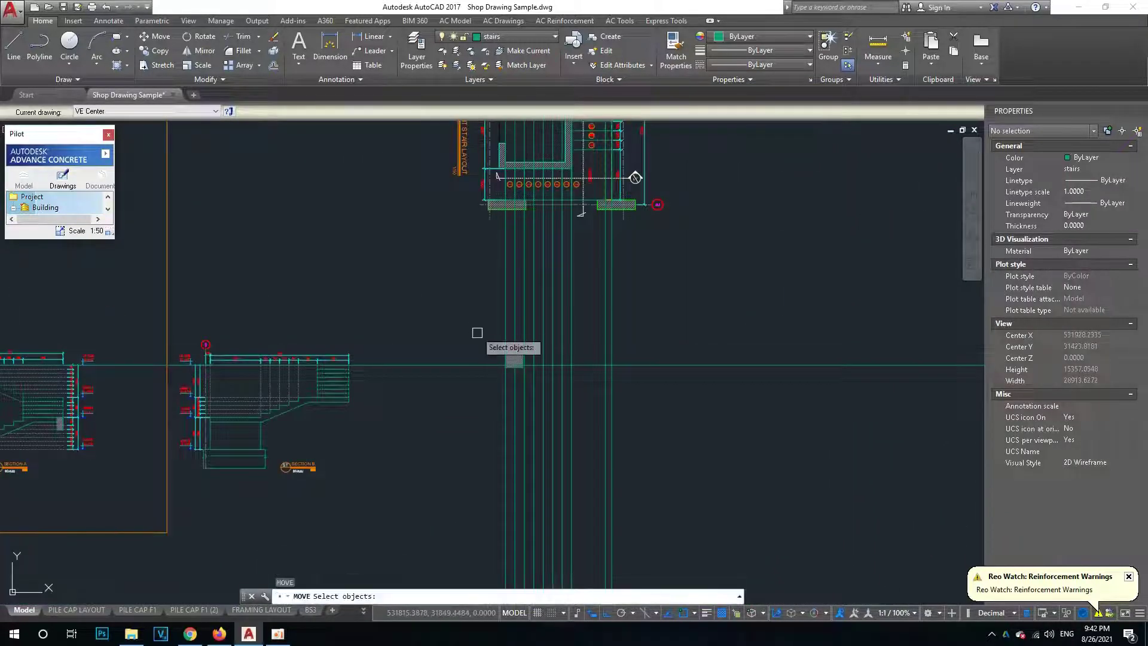
Place the hatched square on the construction-line intersection right of Section B and zoom to check.
scroll(472, 329, up, 4)
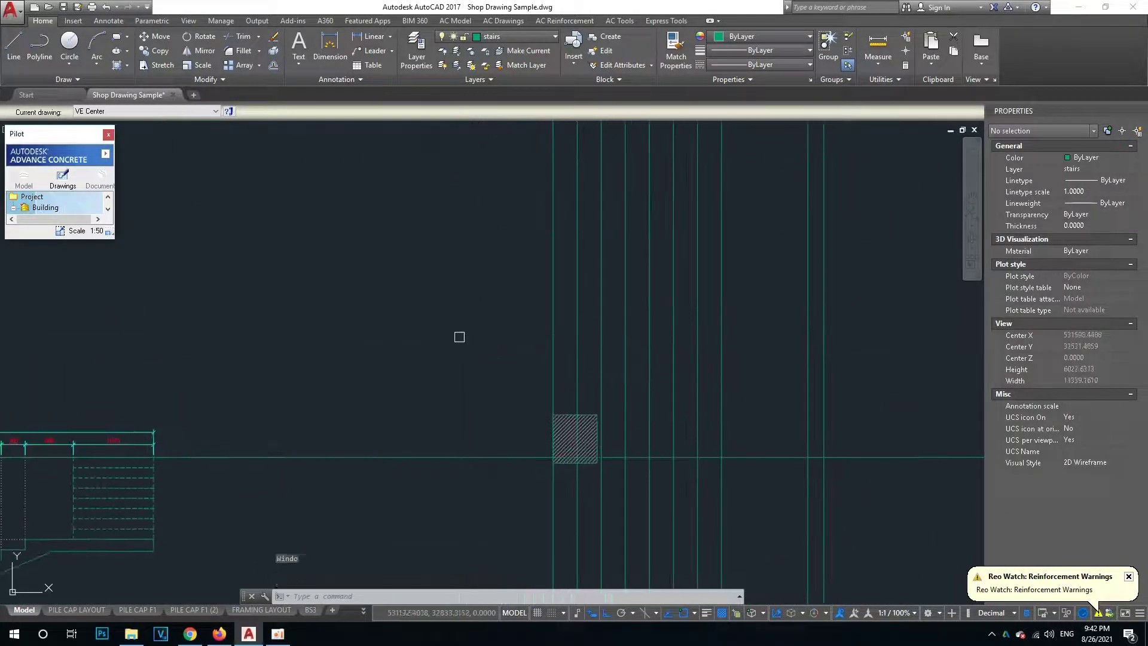
click(462, 332)
key(Return)
click(592, 442)
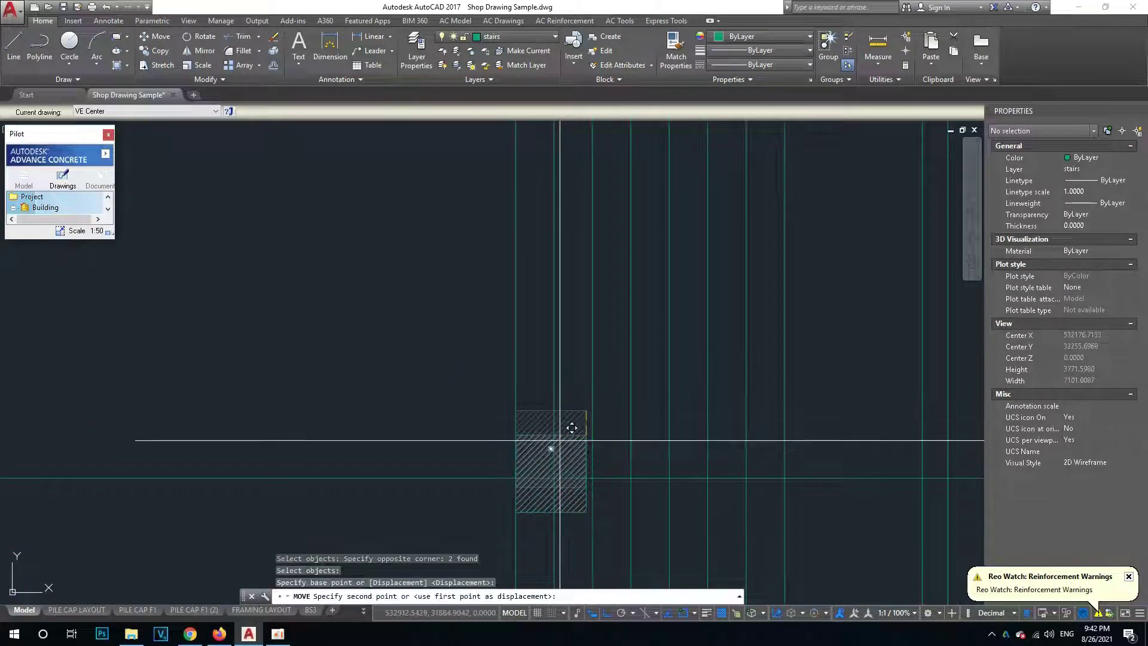
click(526, 461)
scroll(166, 405, down, 3)
scroll(429, 452, up, 4)
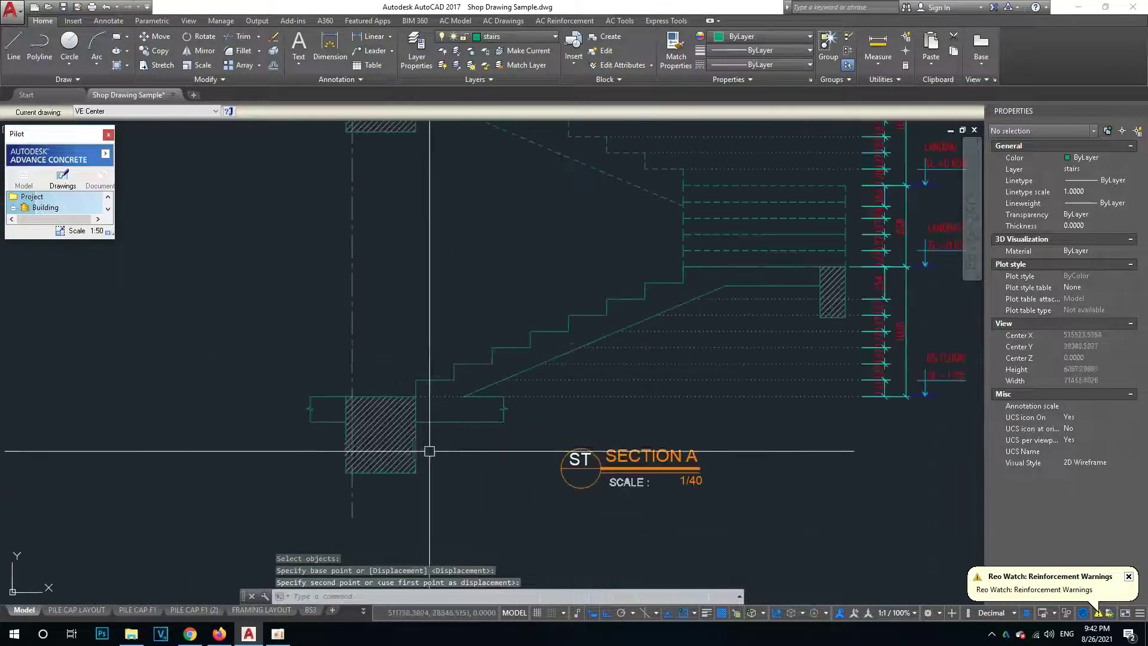
scroll(392, 467, down, 2)
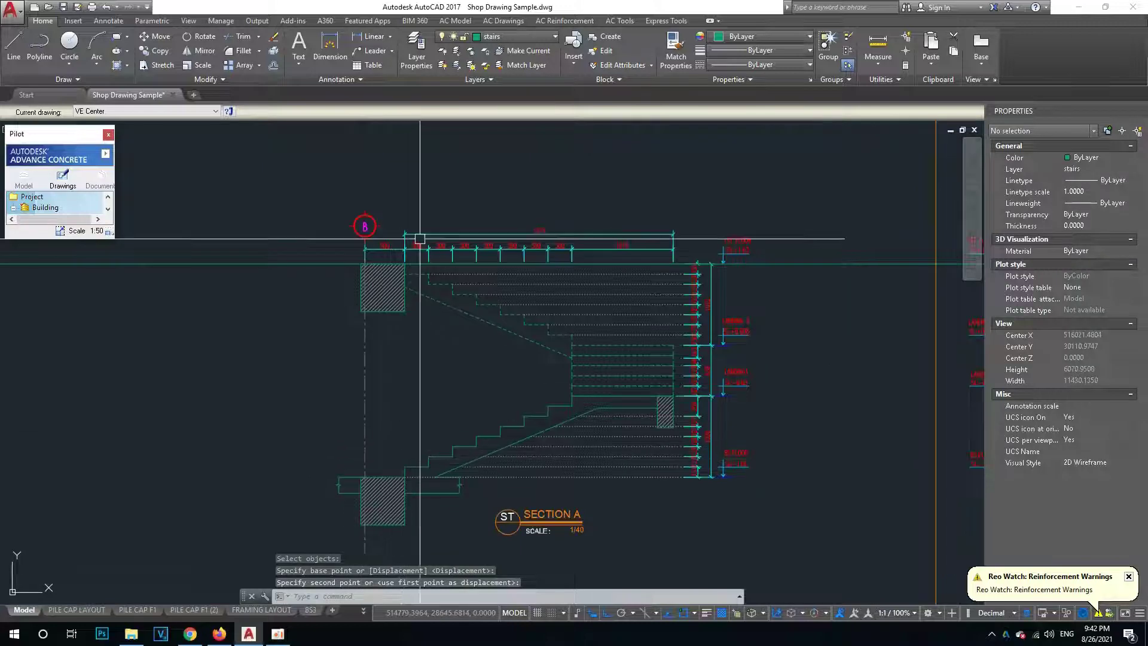
scroll(419, 274, up, 2)
scroll(423, 323, down, 2)
scroll(331, 318, down, 2)
scroll(687, 389, up, 2)
scroll(505, 384, up, 2)
scroll(692, 348, down, 3)
scroll(527, 448, up, 4)
scroll(527, 449, down, 4)
scroll(538, 455, up, 2)
scroll(584, 392, down, 2)
scroll(437, 438, down, 1)
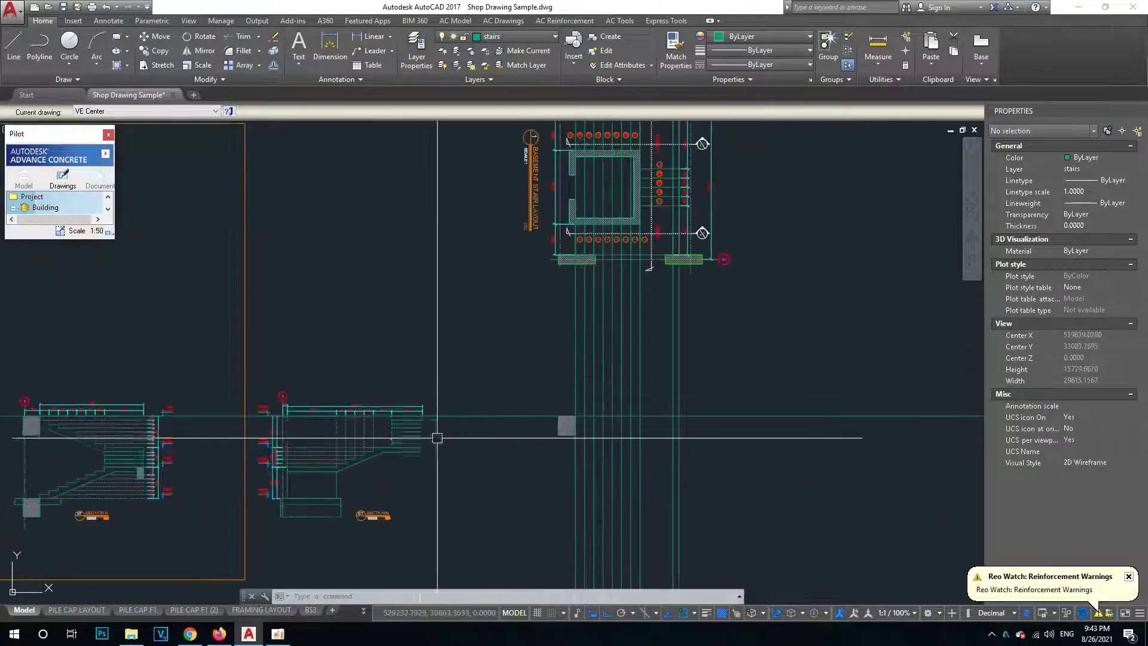
scroll(458, 441, up, 4)
scroll(480, 434, down, 3)
Pan and zoom to bring Section B, its stair lines and the hatched block into view.
scroll(662, 392, up, 2)
middle_drag(538, 367, 562, 453)
scroll(361, 486, down, 2)
scroll(487, 464, up, 2)
scroll(483, 417, up, 2)
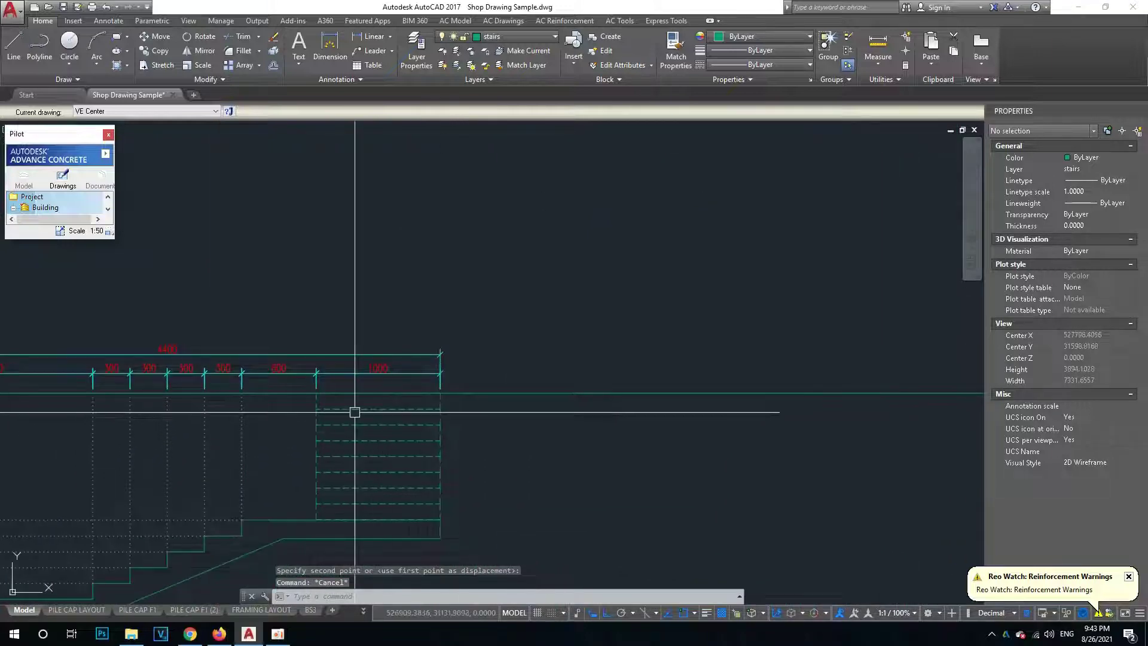
middle_drag(307, 409, 644, 396)
scroll(645, 395, down, 2)
scroll(323, 389, up, 2)
scroll(161, 361, up, 2)
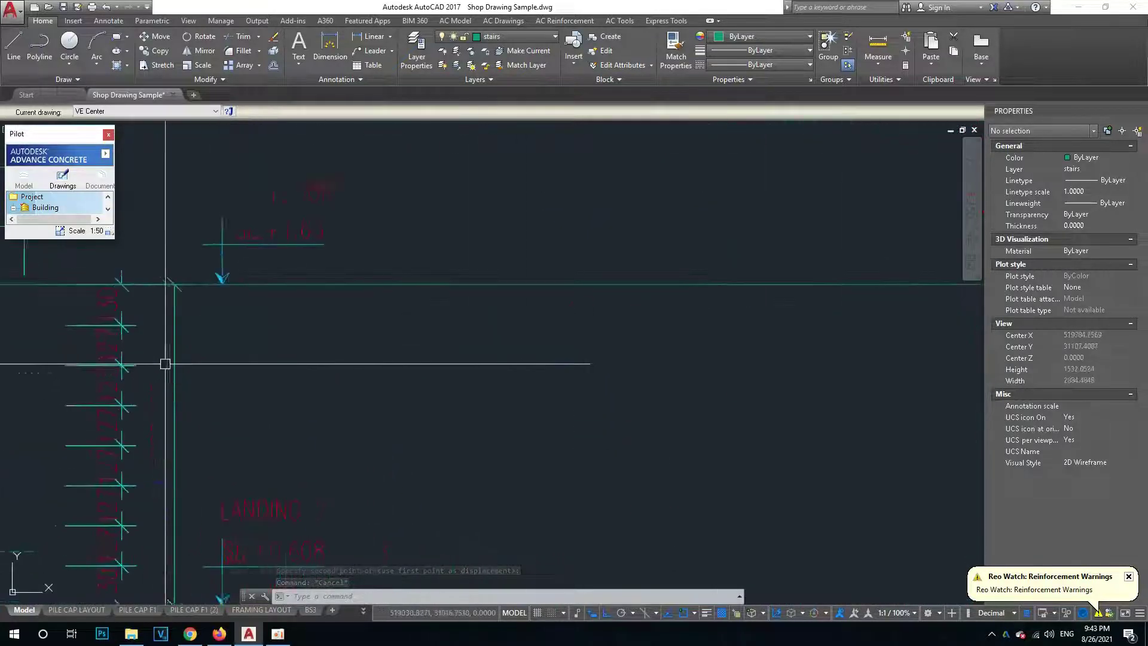
scroll(331, 311, up, 1)
scroll(341, 320, down, 3)
scroll(631, 390, down, 5)
scroll(97, 347, up, 3)
mouse_move(771, 404)
middle_down()
mouse_move(341, 417)
mouse_move(367, 402)
middle_up()
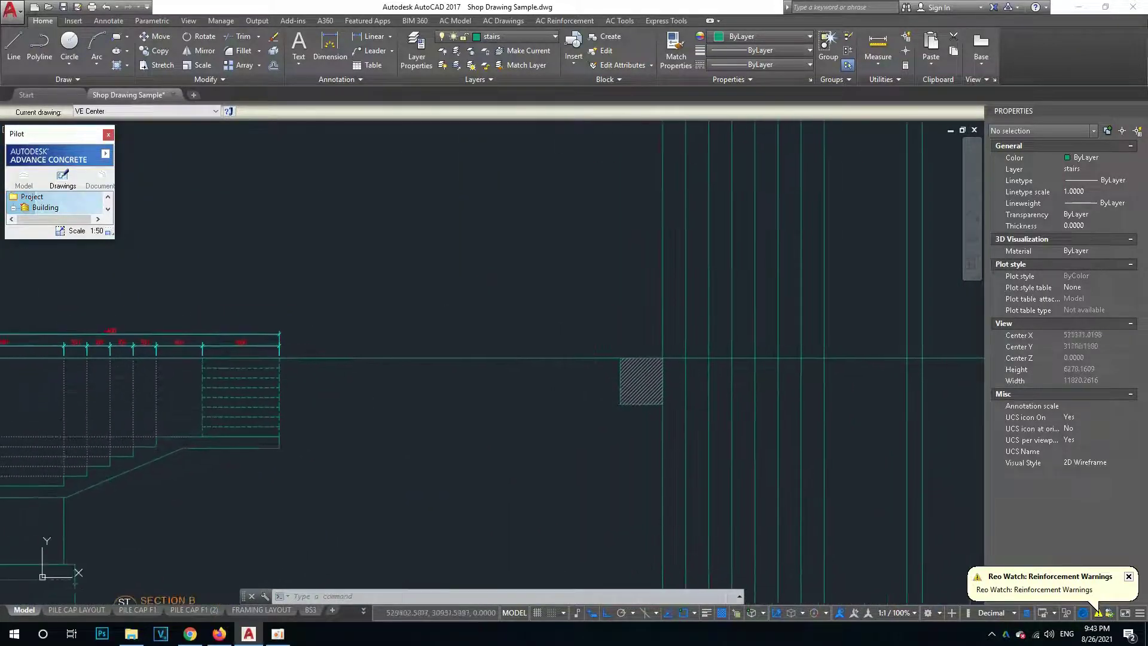
Run horizontal construction lines through Section B's step levels across to the hatched block.
key(Return)
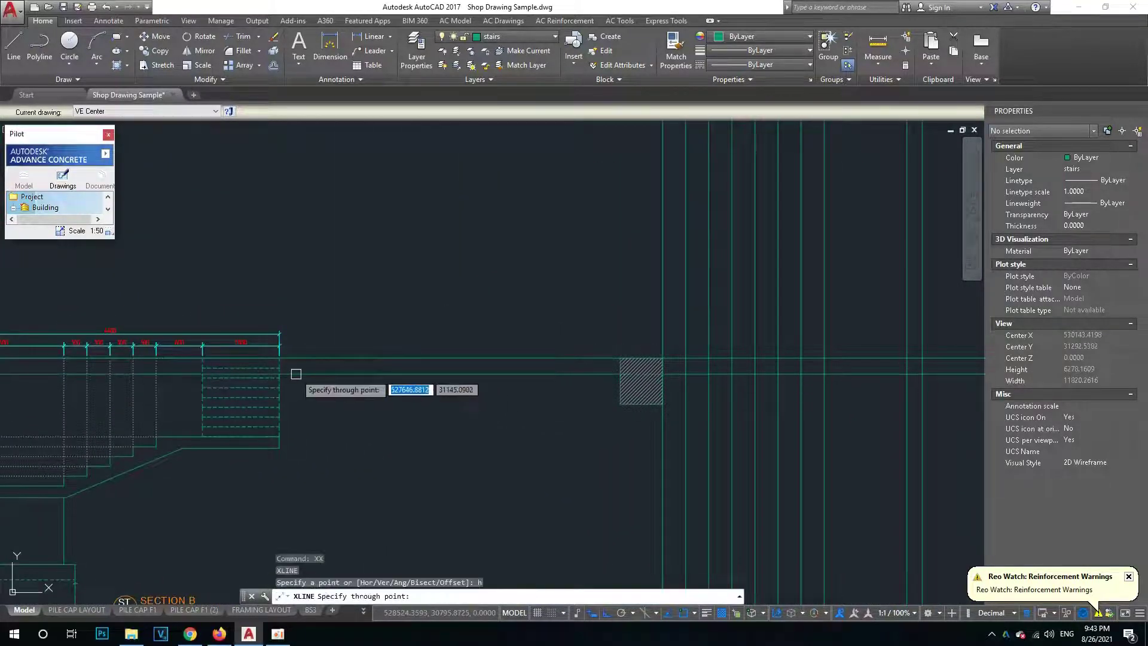
scroll(260, 367, up, 2)
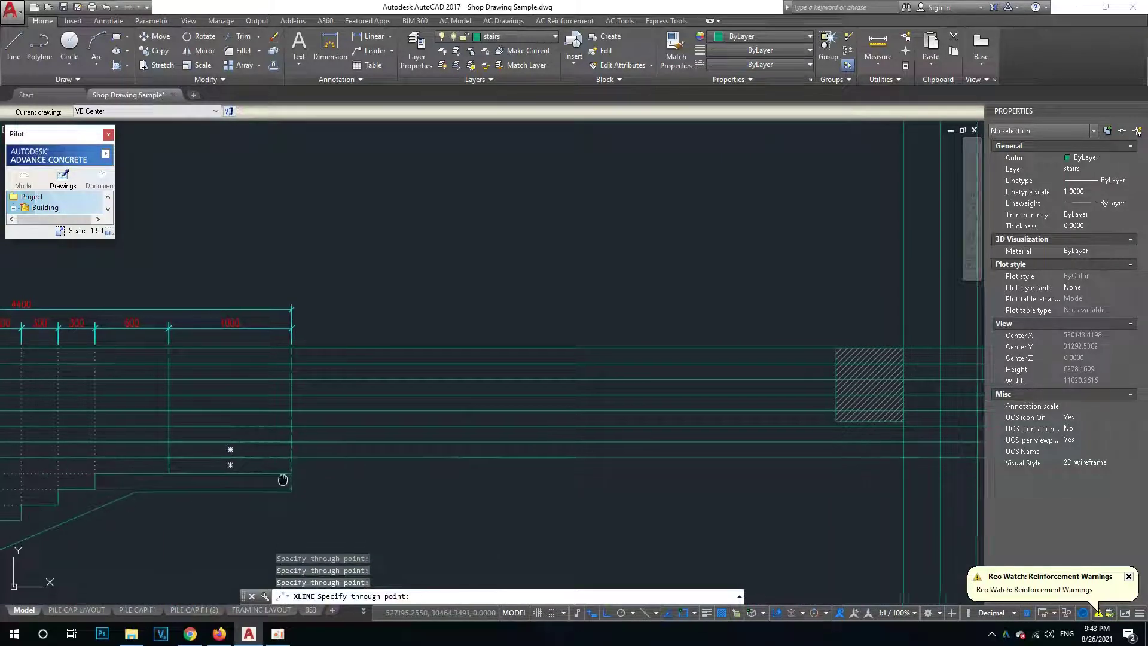
middle_drag(267, 479, 280, 446)
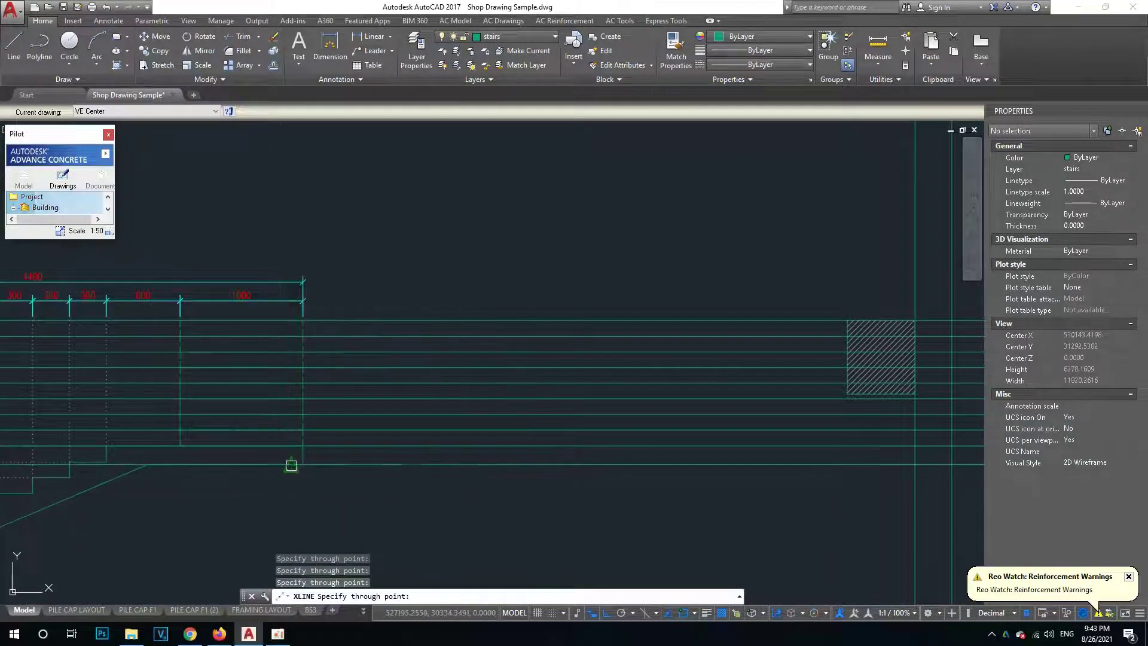
key(Escape)
scroll(273, 486, down, 4)
key(Escape)
Recenter on the hatched block and begin a polyline (PL) at its corner.
scroll(731, 423, up, 2)
middle_drag(730, 423, 435, 423)
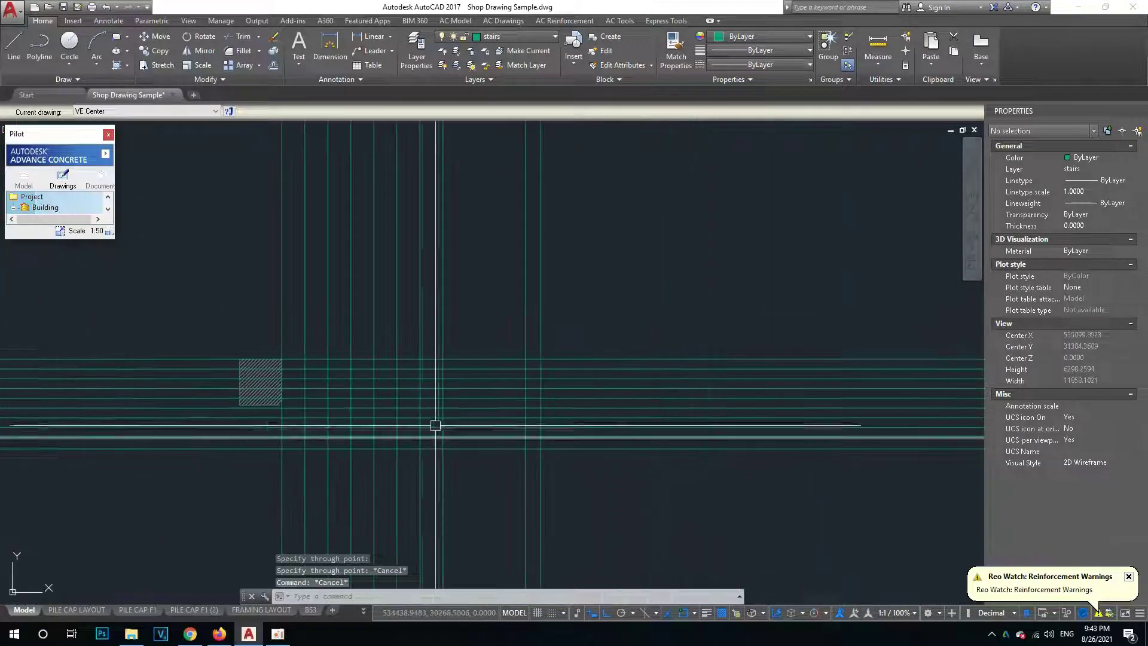
middle_drag(647, 389, 566, 416)
scroll(471, 416, up, 2)
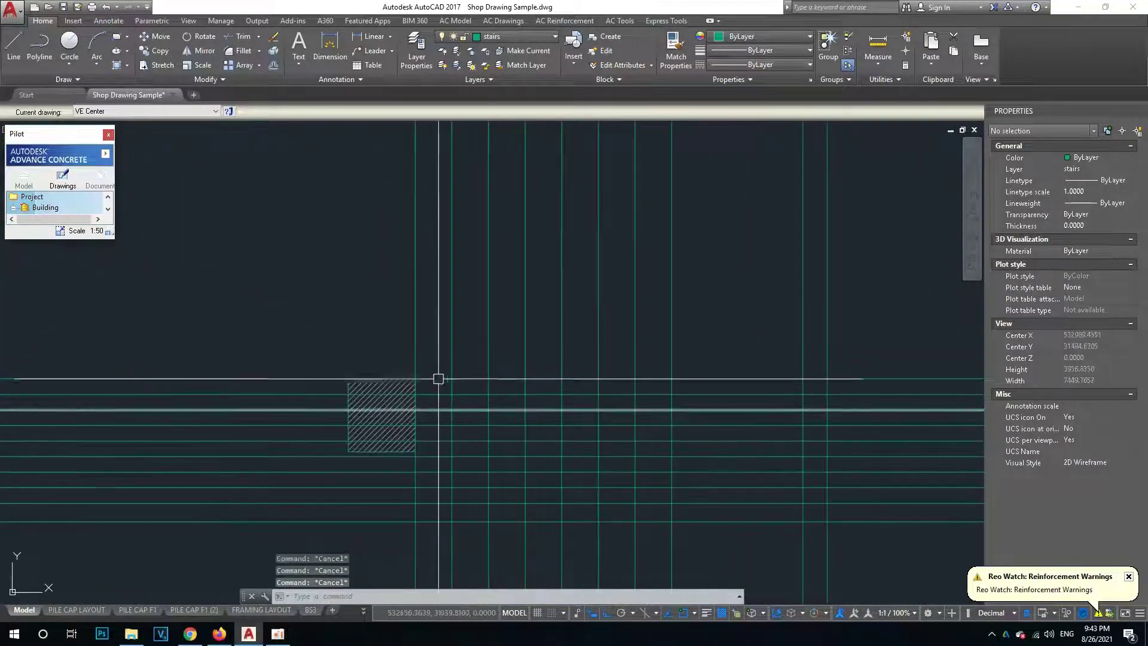
text(pl)
key(Return)
scroll(421, 365, up, 5)
Start the Section C stair profile at the first riser corner, undoing a wrong 300 tread vertex.
scroll(383, 383, up, 1)
scroll(367, 413, down, 3)
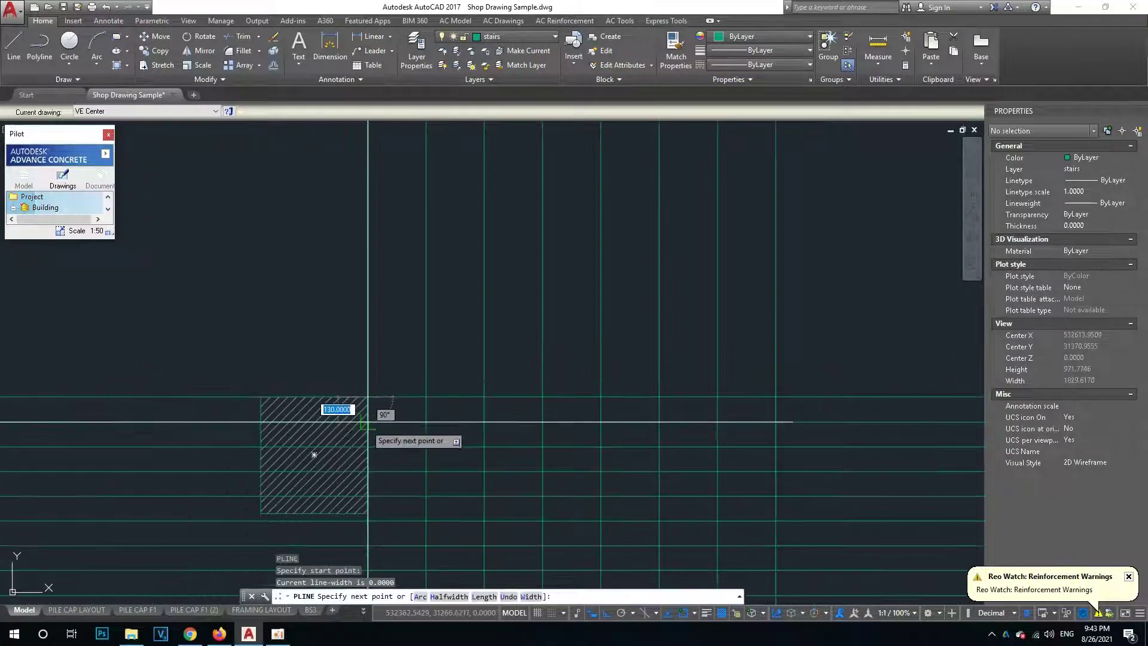
click(426, 421)
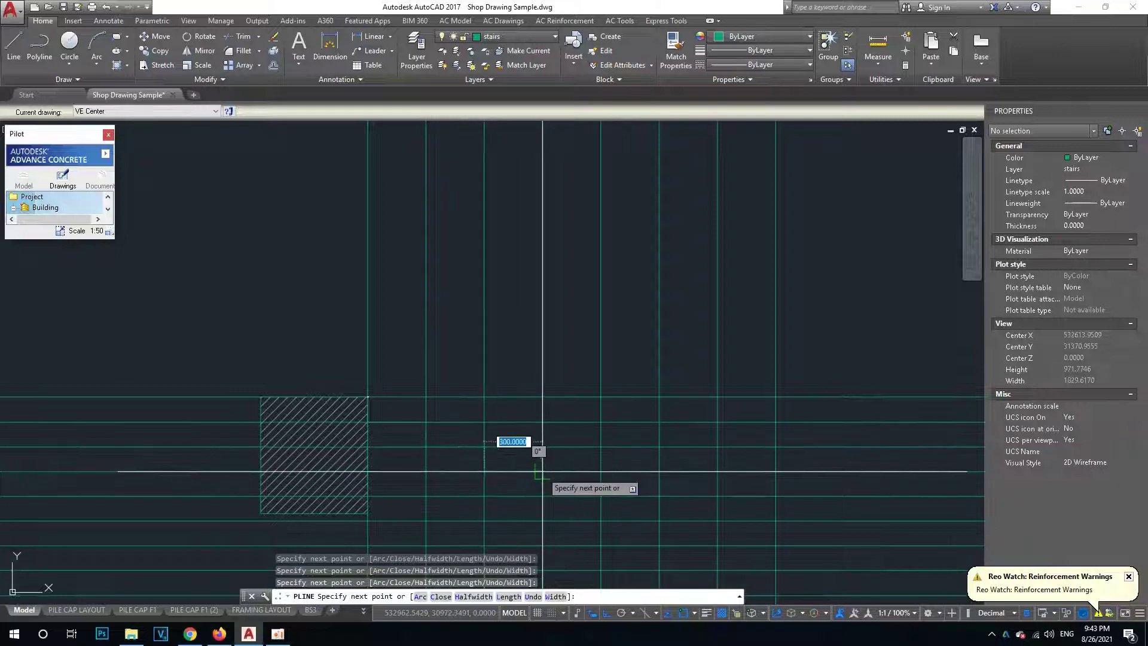
click(601, 496)
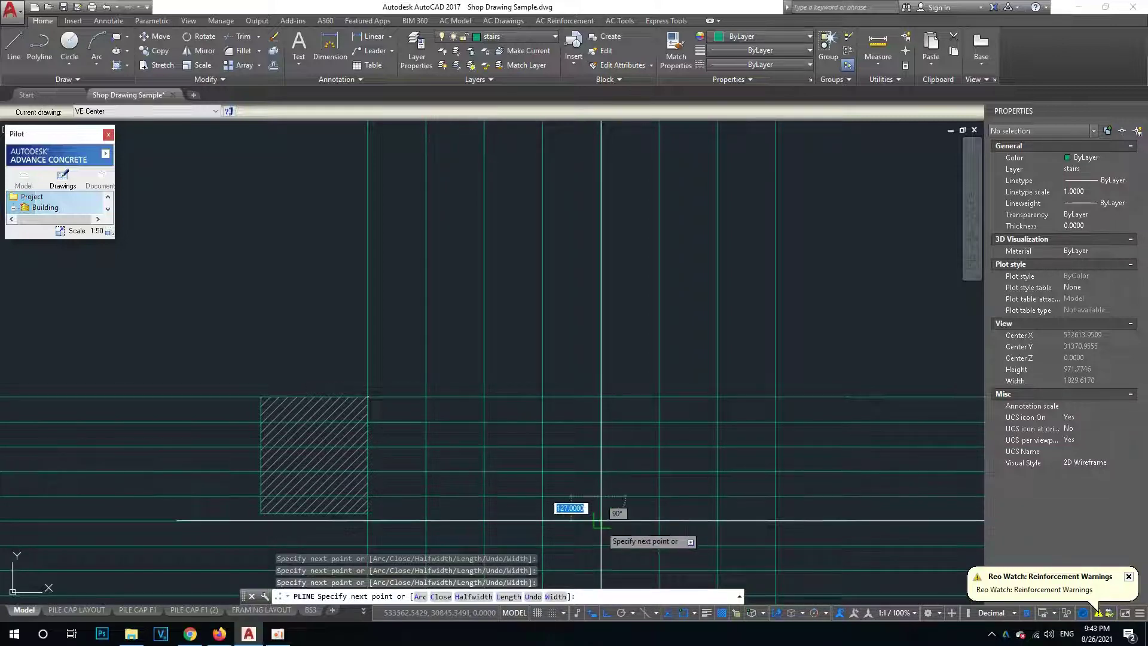
key(ctrl+z)
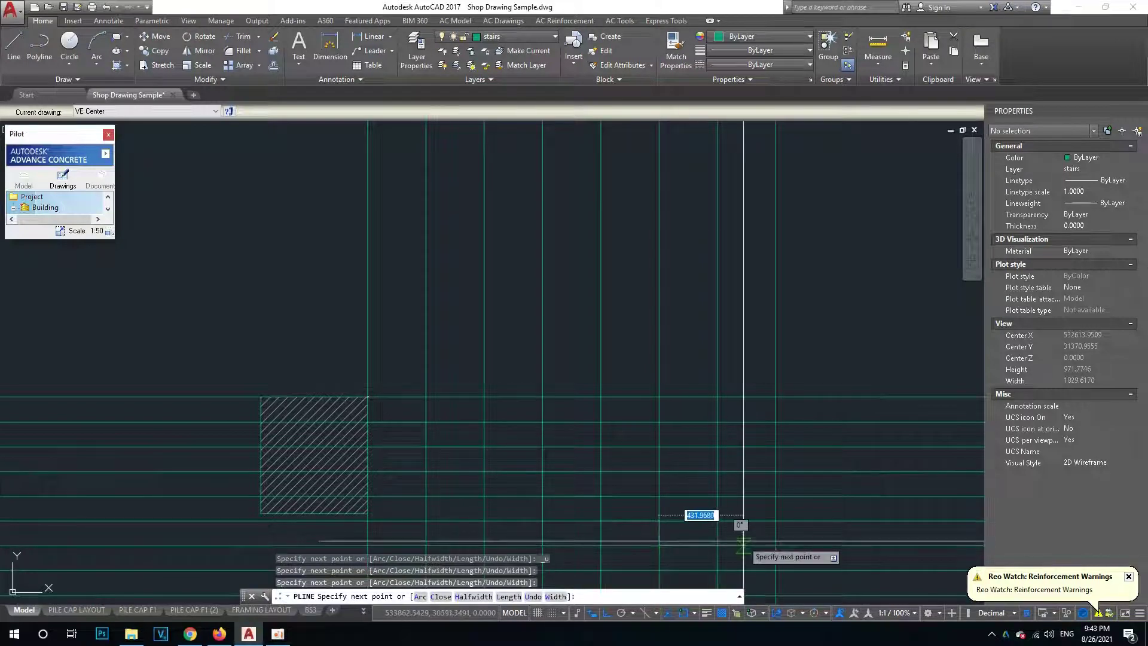
Continue the stepped profile along the construction grid, then end the polyline and recenter.
middle_drag(741, 542, 665, 406)
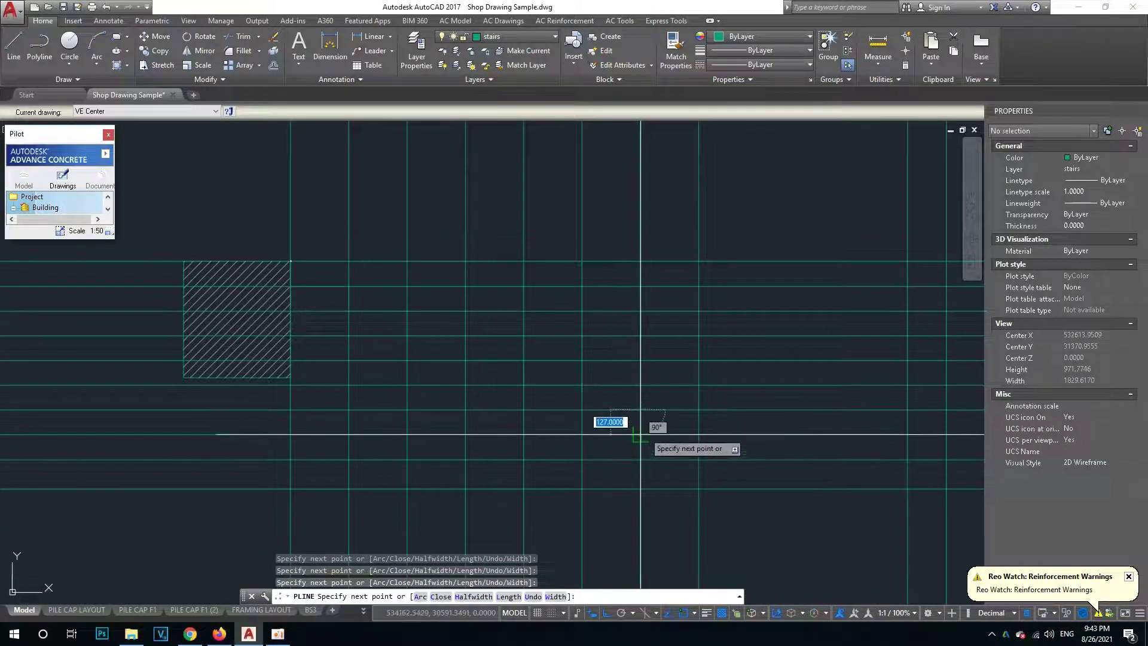
middle_drag(699, 459, 526, 445)
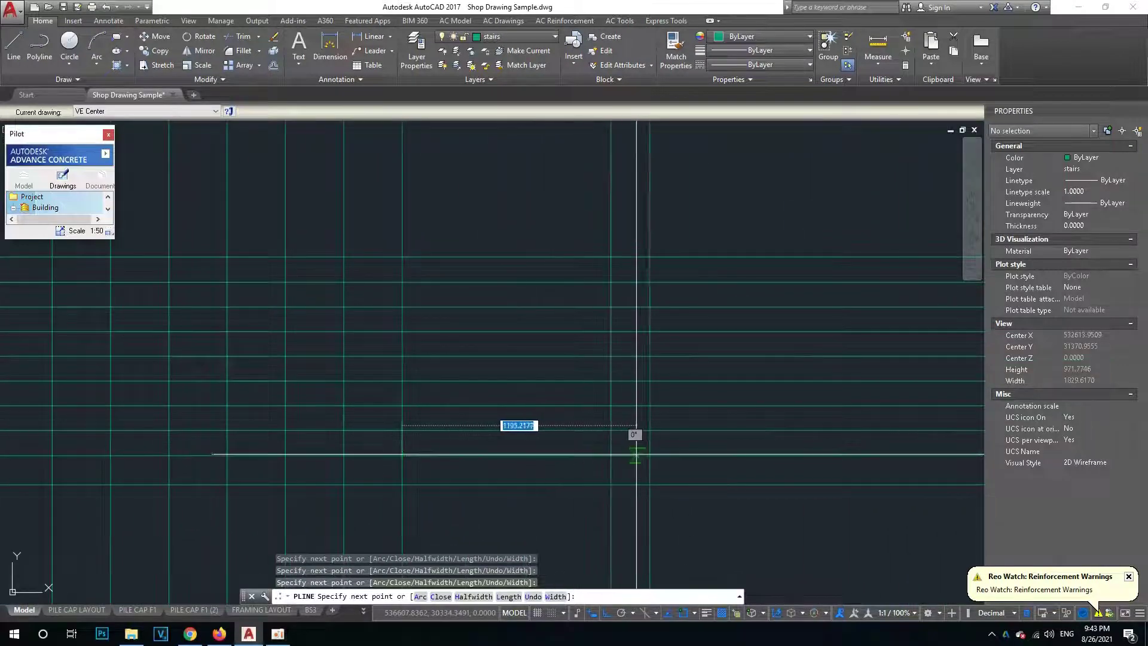
key(Escape)
scroll(590, 464, down, 2)
scroll(525, 480, down, 1)
scroll(546, 467, down, 2)
middle_drag(525, 471, 537, 451)
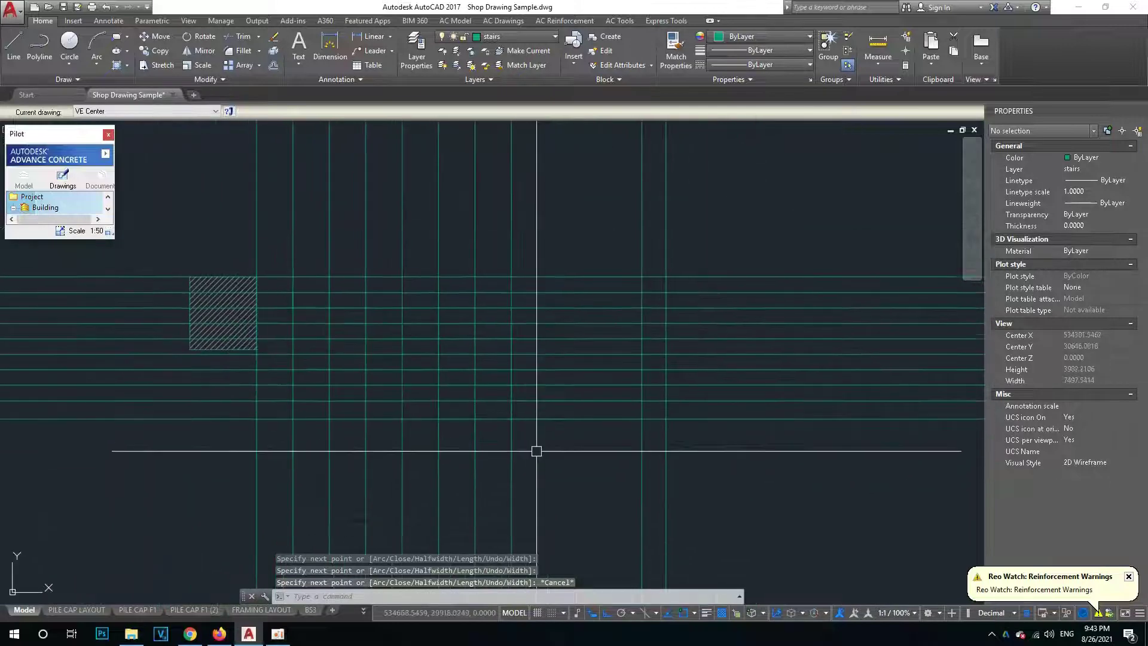
key(Escape)
key(Escape)
scroll(528, 453, down, 4)
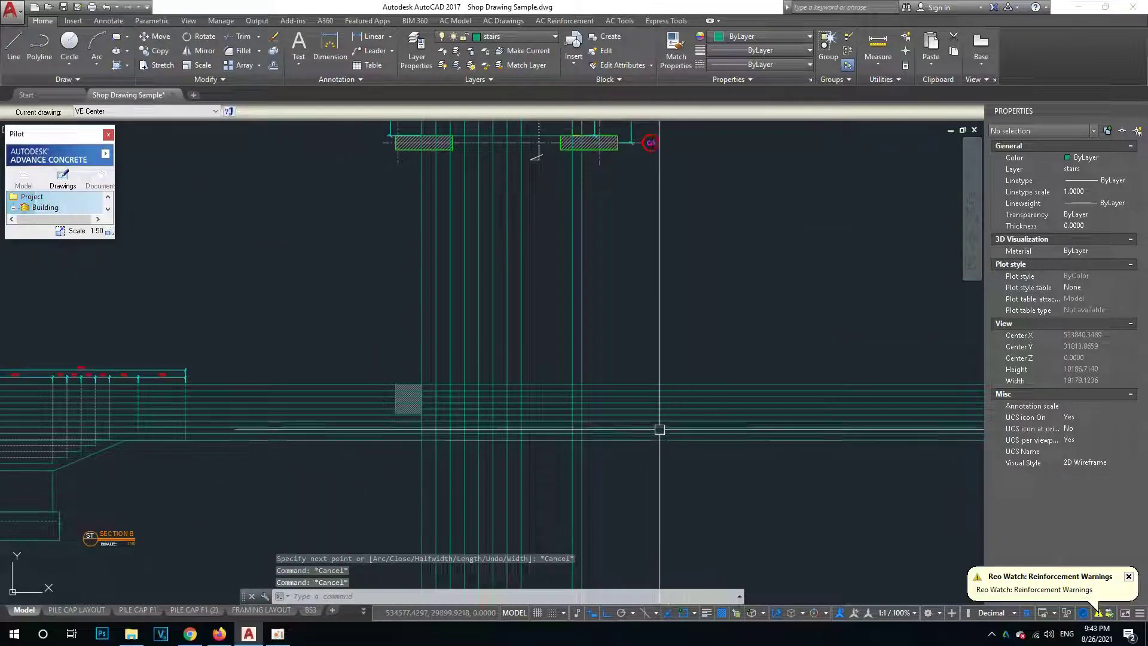
Attempt to trim the construction lines, then cancel the trim.
scroll(439, 397, up, 2)
scroll(412, 407, up, 2)
scroll(469, 397, up, 2)
scroll(469, 399, down, 2)
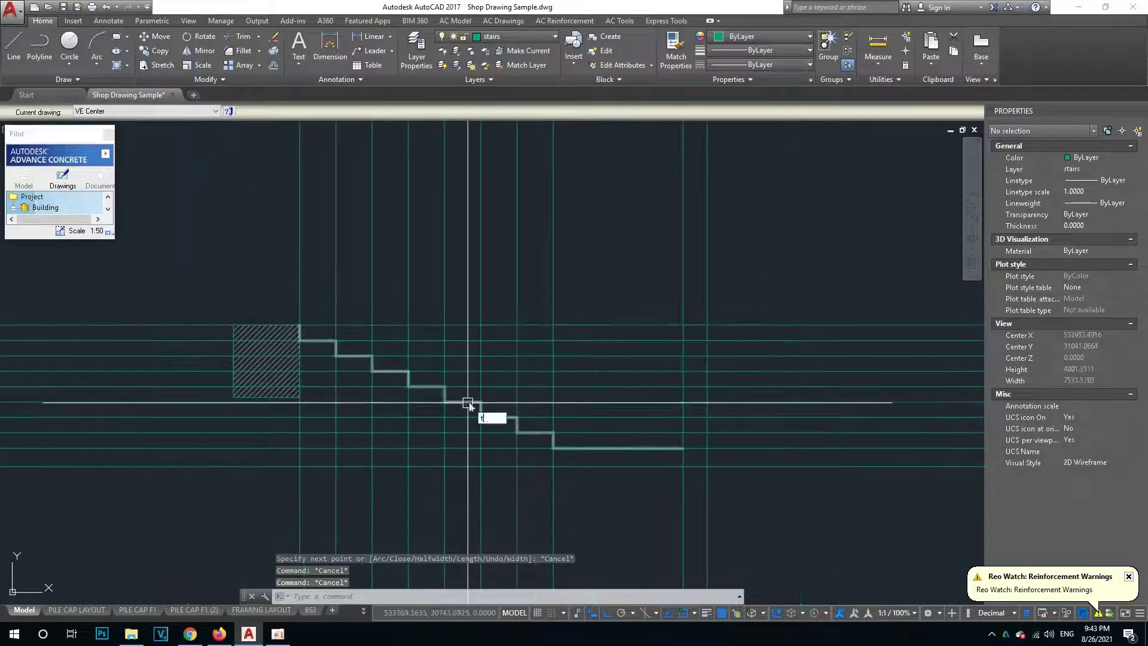
text(r)
key(Return)
scroll(452, 405, up, 2)
scroll(465, 401, down, 4)
key(Escape)
Crossing-select and erase the eight surplus vertical construction lines.
scroll(417, 435, up, 4)
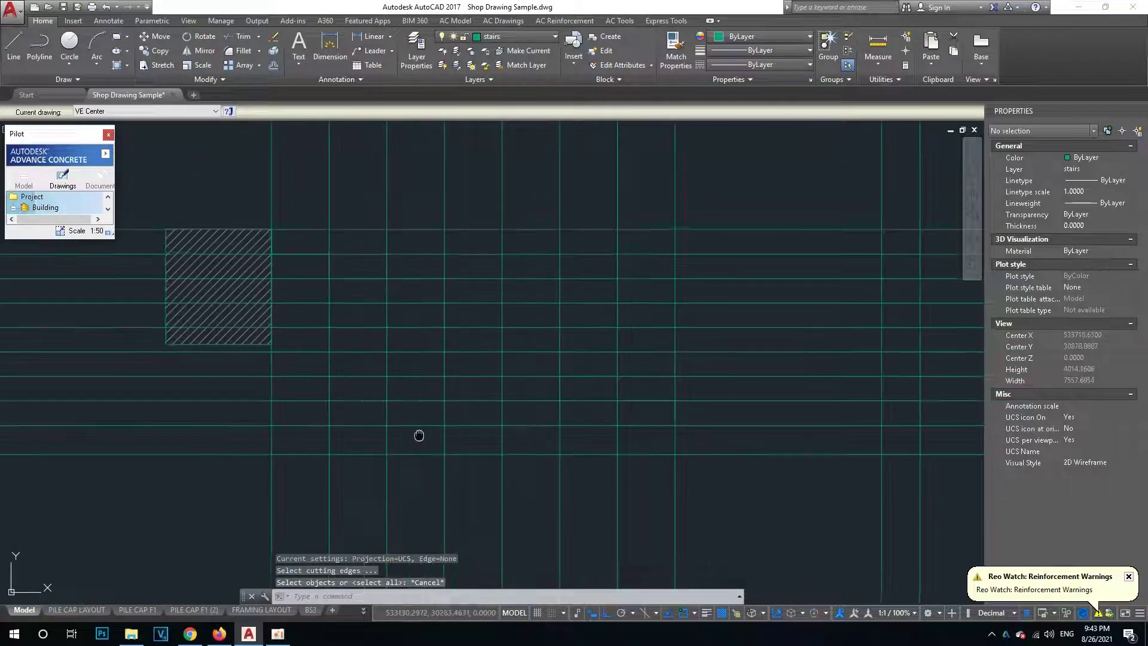
scroll(418, 438, down, 4)
scroll(418, 438, down, 3)
scroll(467, 475, up, 3)
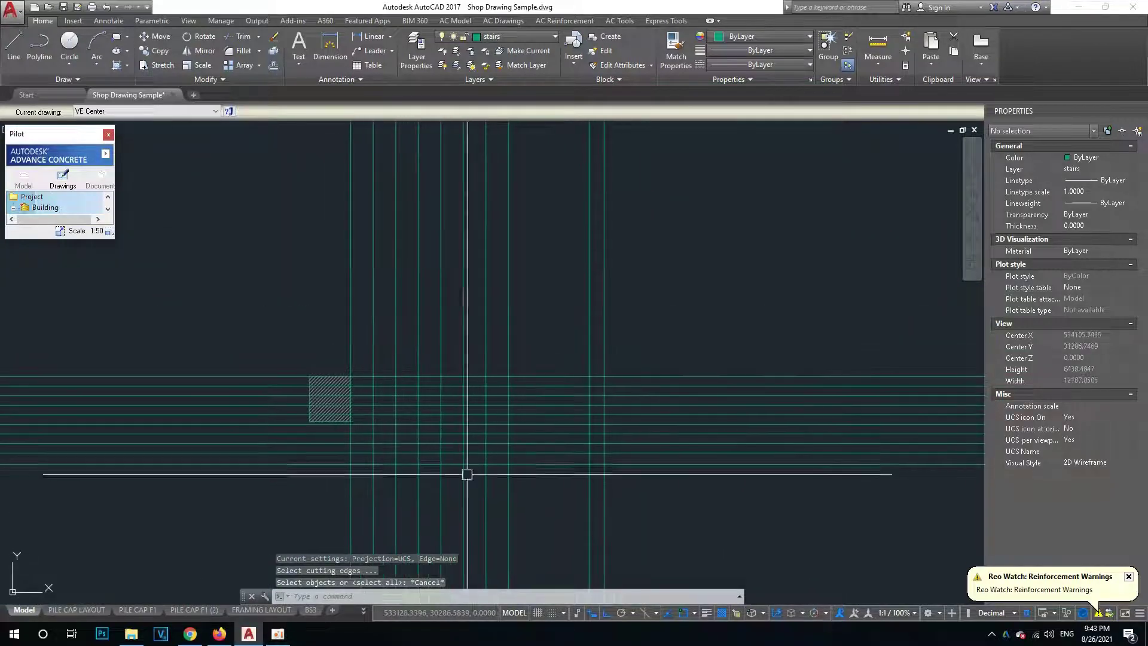
click(521, 272)
click(269, 287)
text(e)
key(Return)
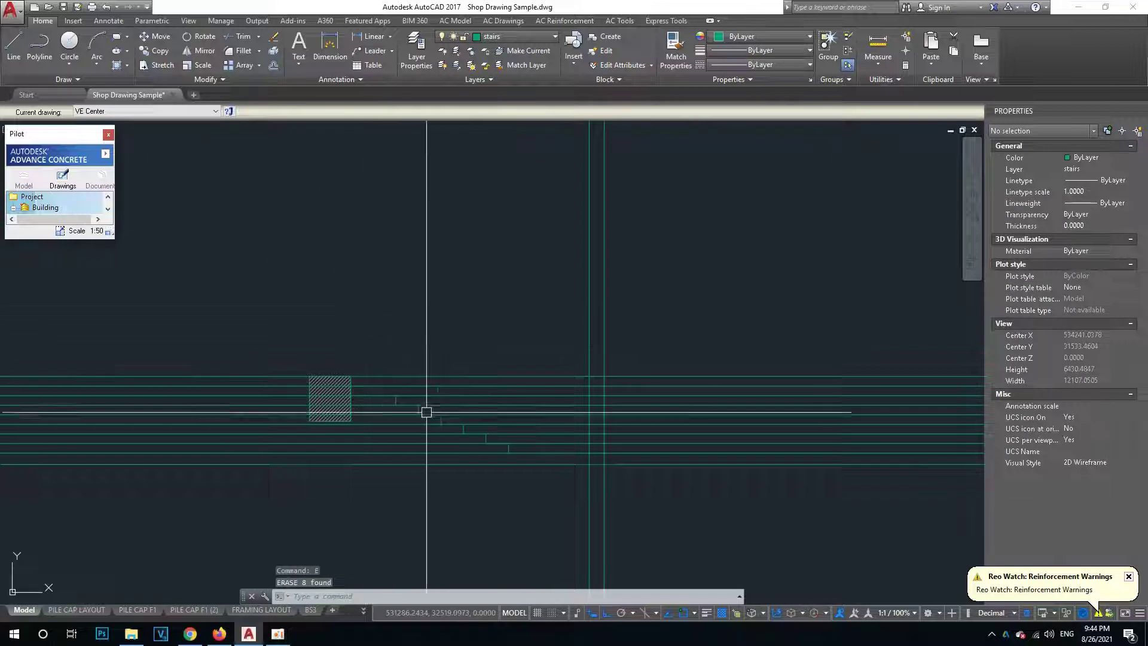
Add a vertical construction line at the end of the stair profile.
scroll(454, 389, up, 3)
scroll(472, 413, down, 3)
scroll(496, 428, up, 3)
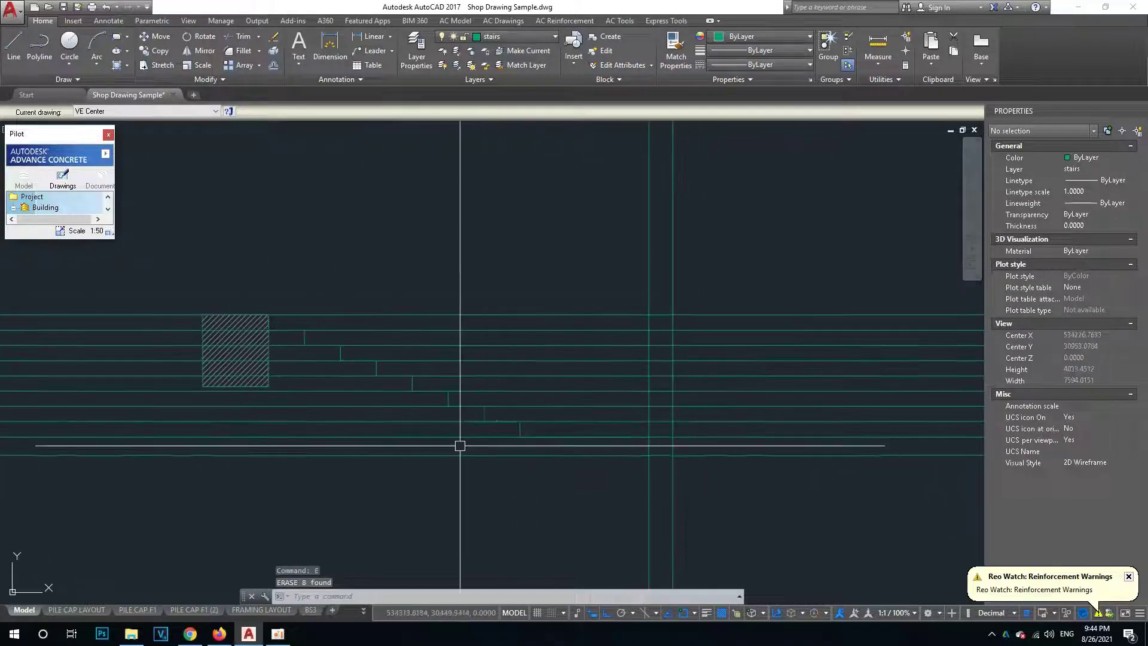
middle_drag(460, 446, 469, 414)
text(xl)
key(Return)
click(529, 474)
key(Escape)
key(Escape)
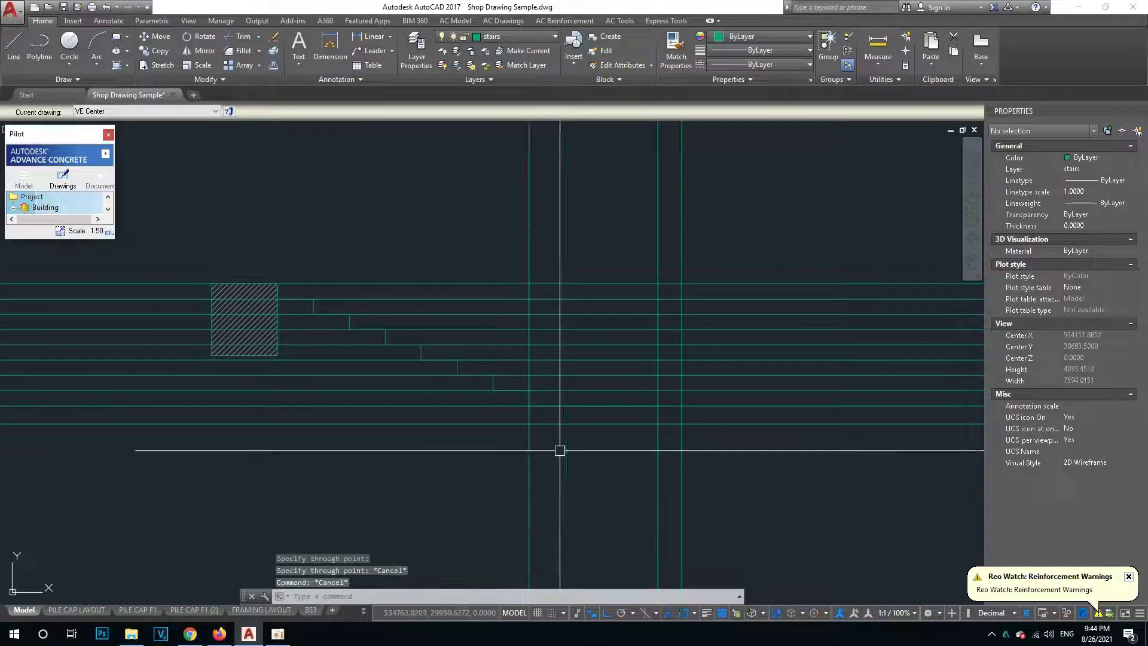
Try trimming against the new vertical line, then cancel the trim and selection.
middle_drag(559, 450, 549, 435)
key(Return)
click(519, 426)
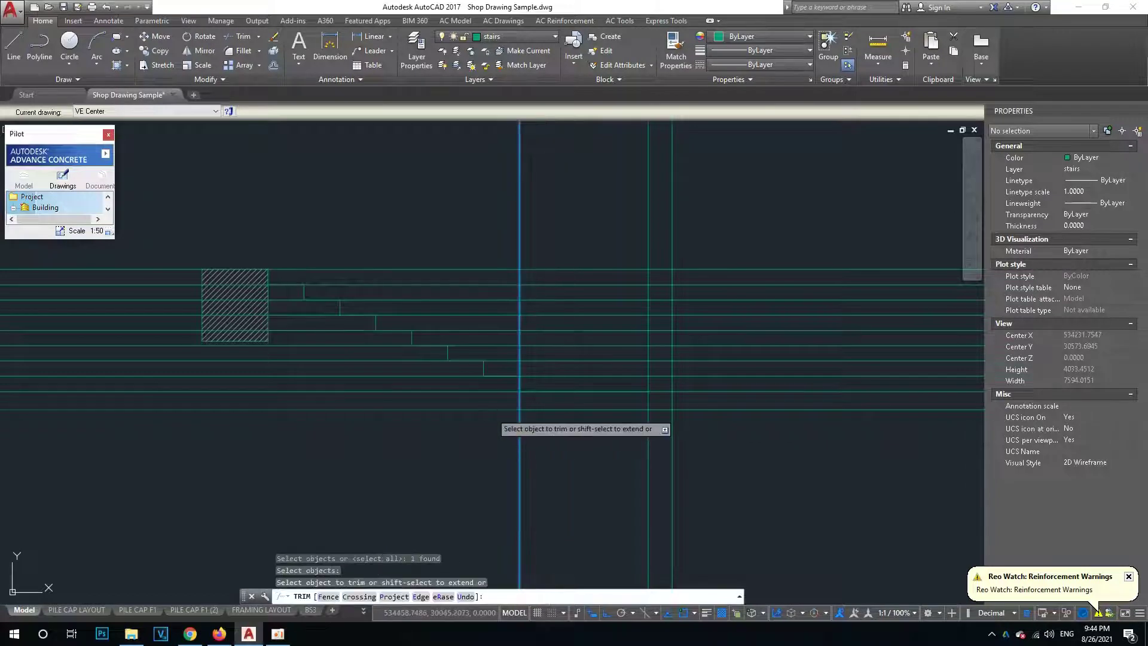
key(Escape)
scroll(472, 422, down, 4)
middle_drag(472, 423, 495, 436)
click(488, 436)
click(421, 449)
text(e)
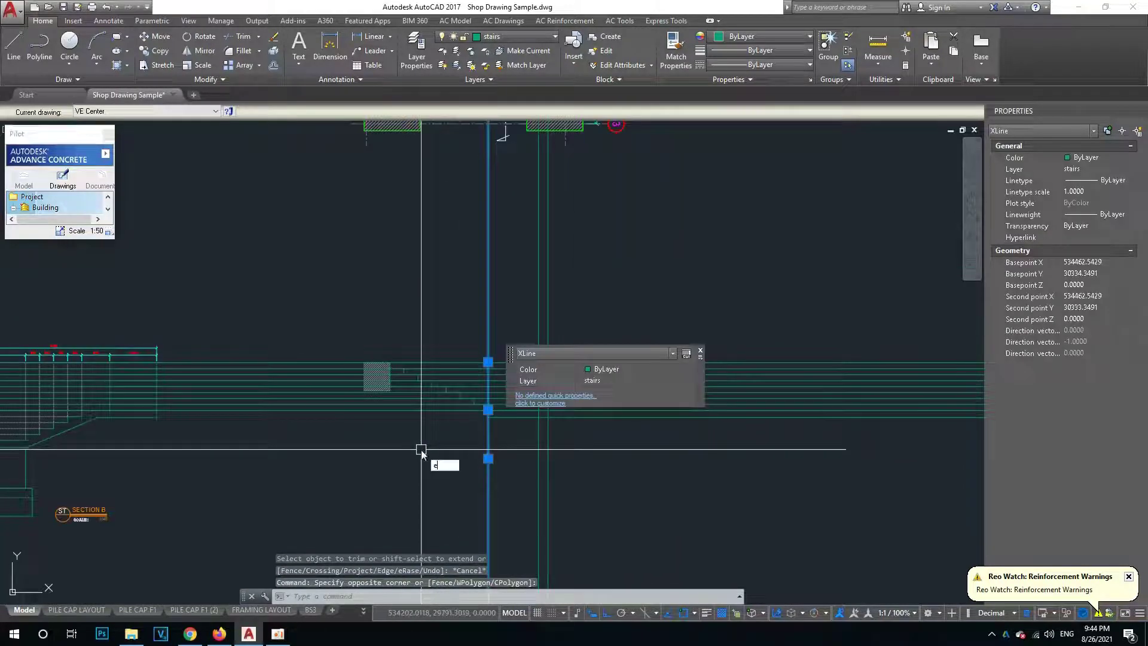
key(Escape)
key(Escape)
key(Escape)
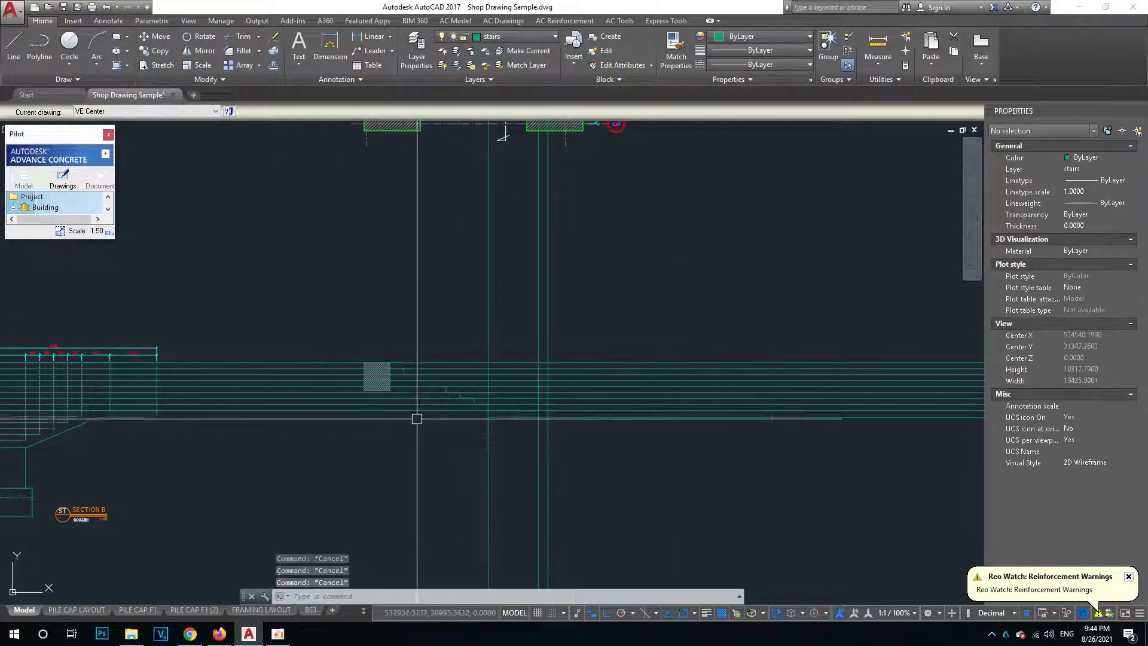
Start another construction line with XL.
scroll(418, 443, up, 4)
scroll(368, 387, down, 2)
text(xl)
key(Return)
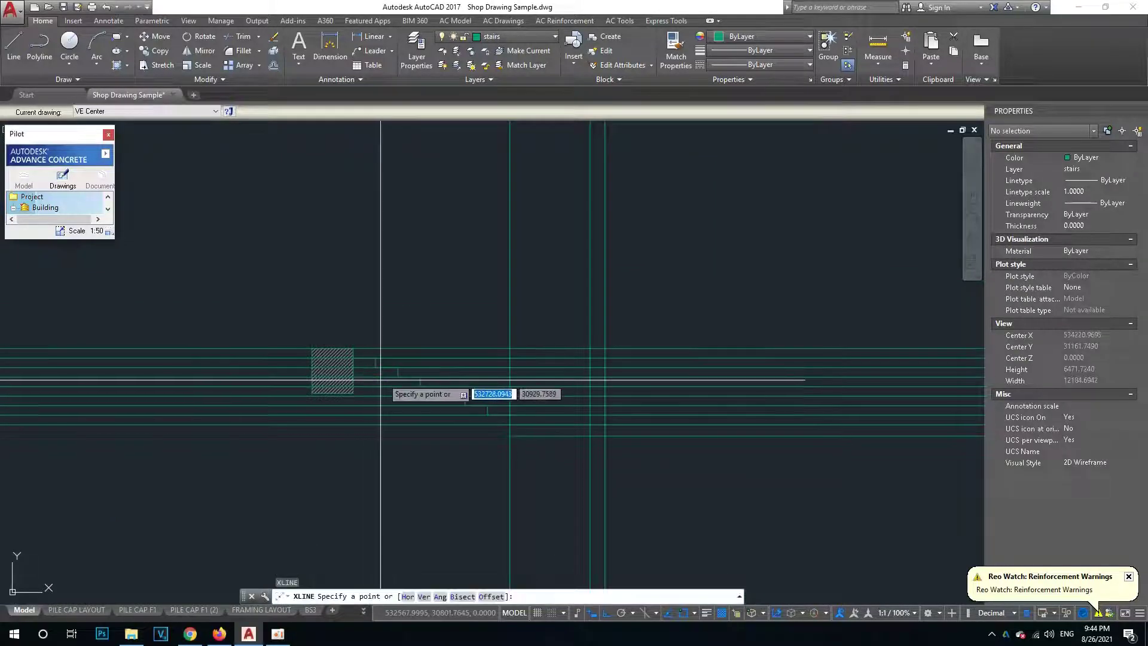
Draw a sloped construction line through two stair nosings.
scroll(380, 378, up, 8)
scroll(469, 384, down, 2)
click(469, 384)
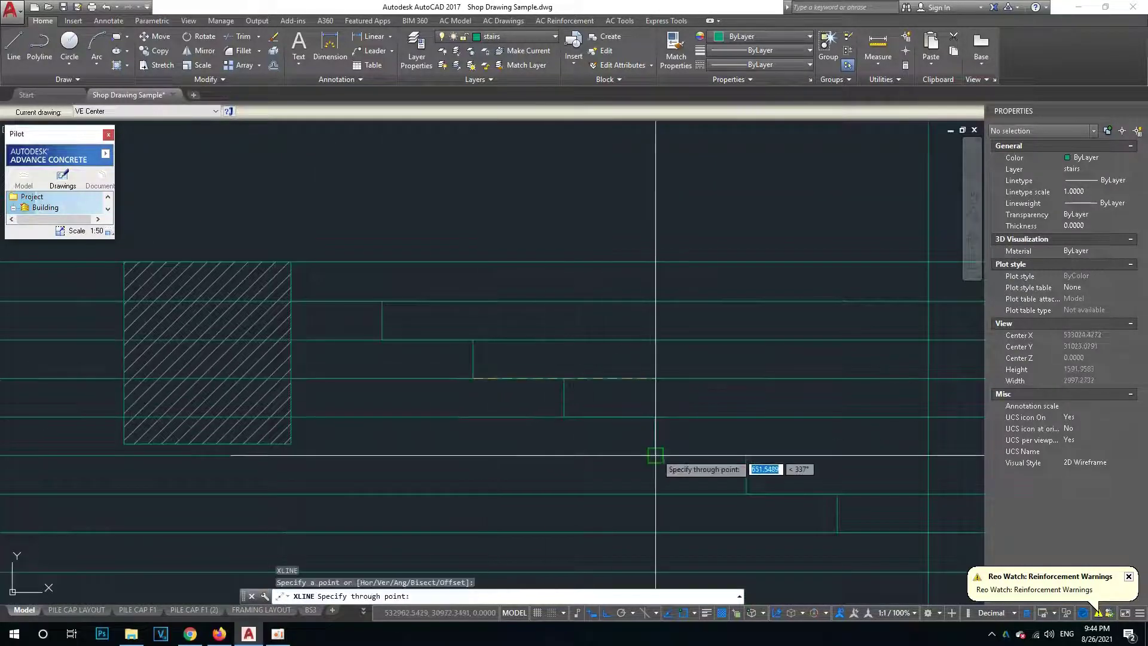
click(662, 462)
key(Escape)
key(Escape)
Offset the diagonal stair line 150 units to the lower side.
middle_drag(511, 461, 485, 443)
text(o)
key(Return)
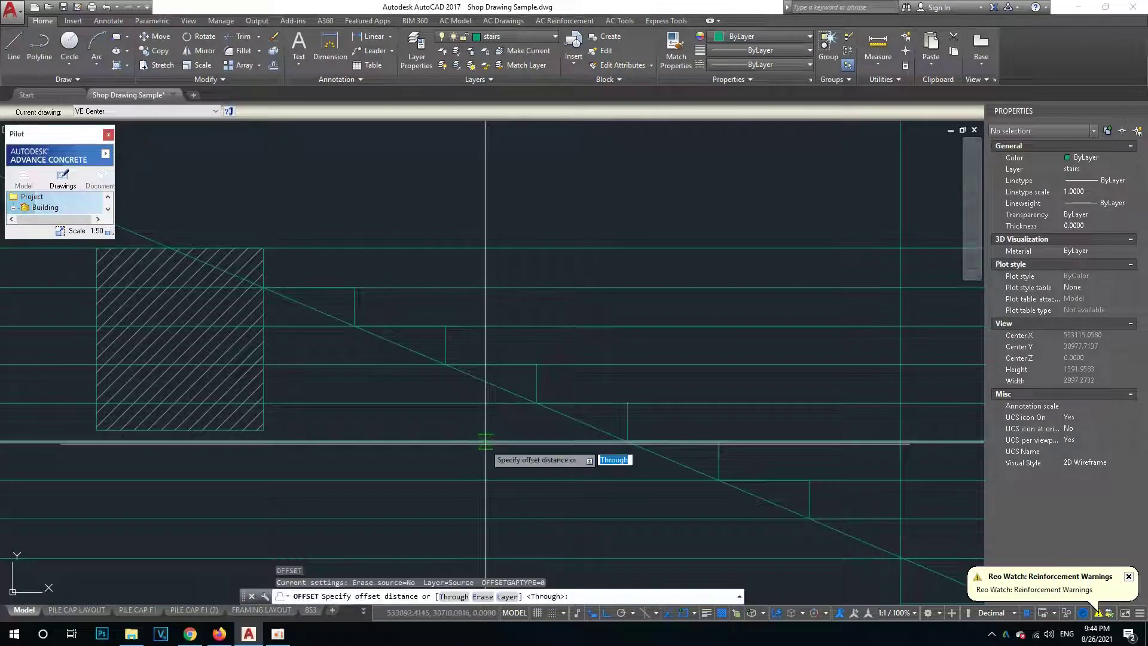
text(0)
key(Return)
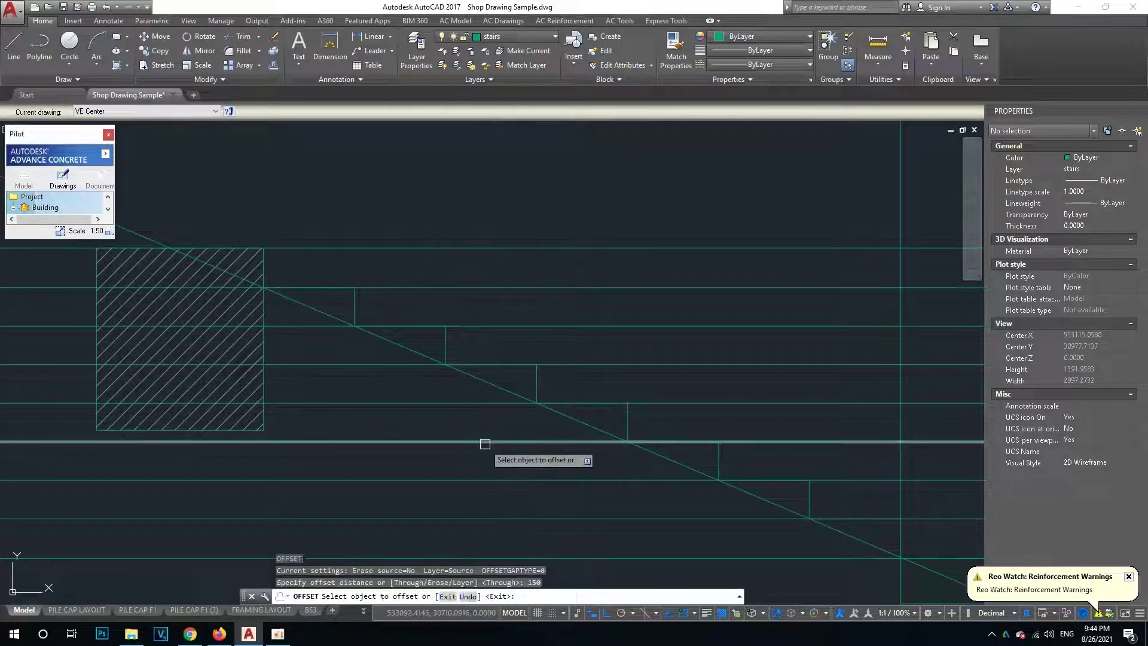
click(486, 384)
click(418, 423)
key(Escape)
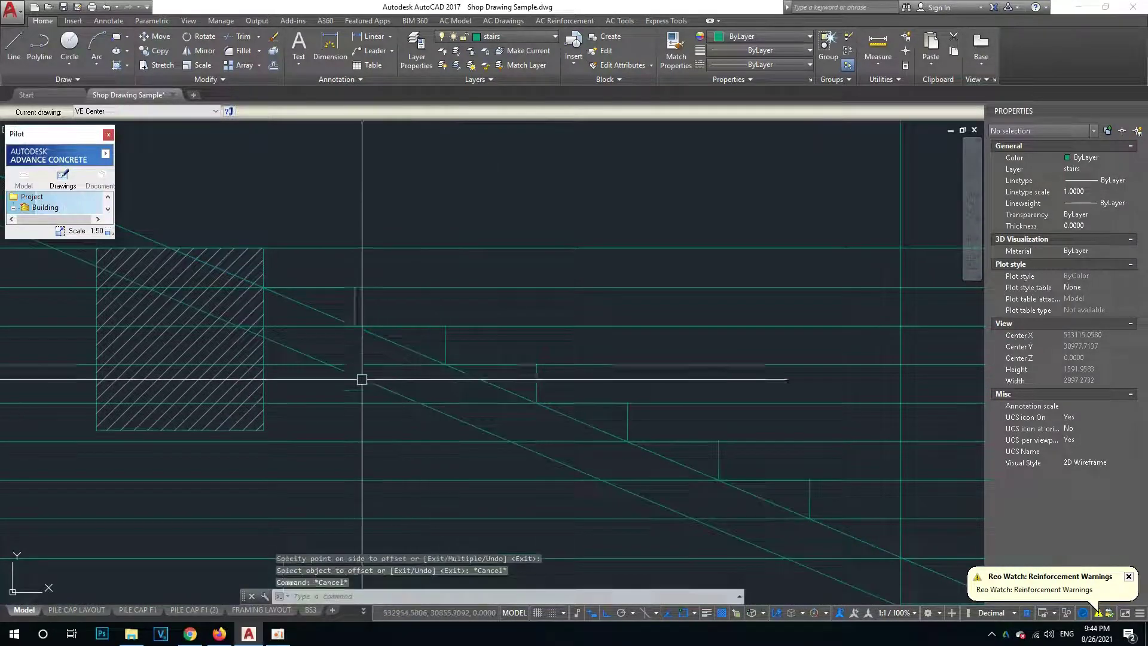
Zoom out and start the TRIM command.
scroll(368, 336, down, 2)
scroll(368, 336, down, 1)
text(r)
key(Return)
scroll(349, 326, up, 4)
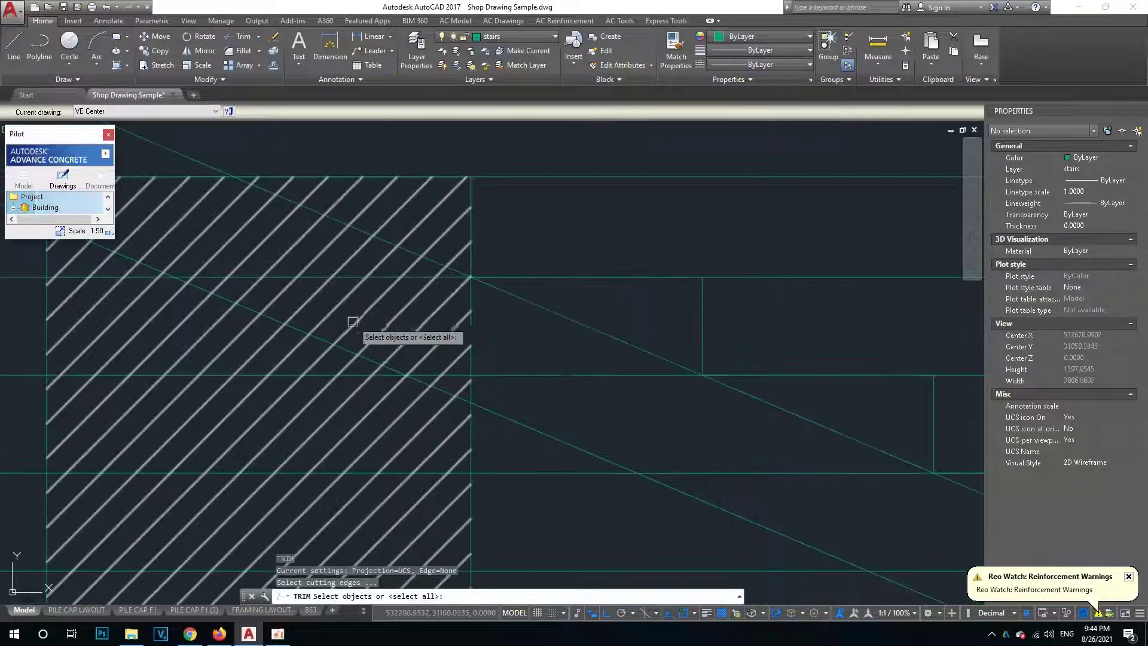
Pick the hatched block's edge as a cutting edge, then cancel the trim.
click(472, 311)
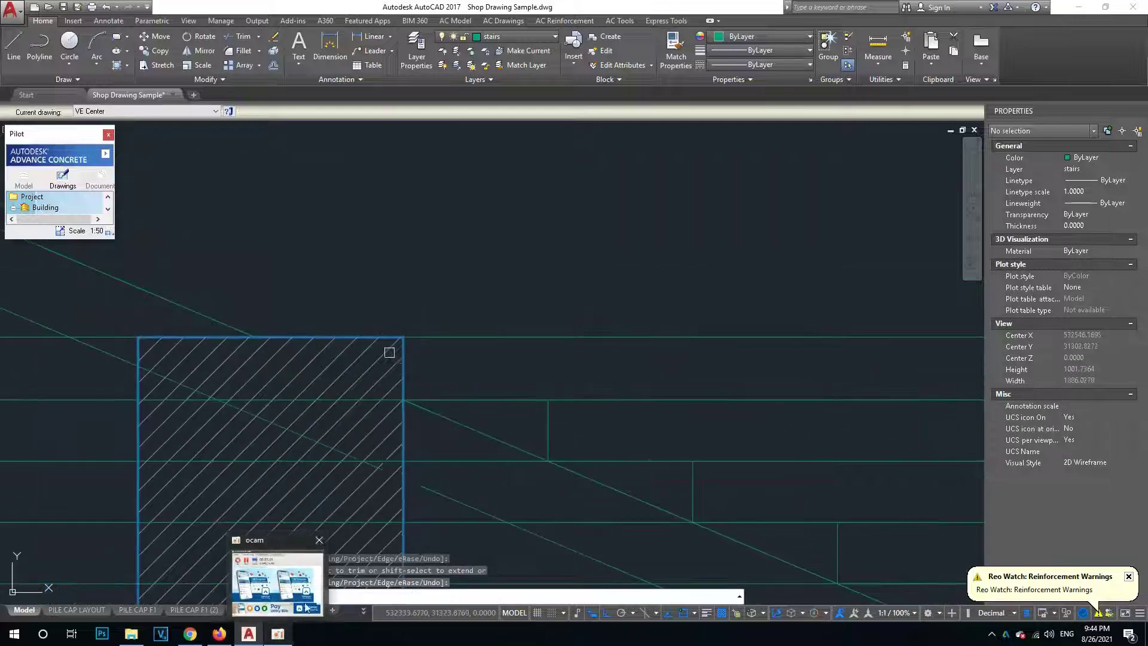
scroll(371, 474, up, 3)
scroll(502, 538, up, 4)
scroll(505, 395, up, 3)
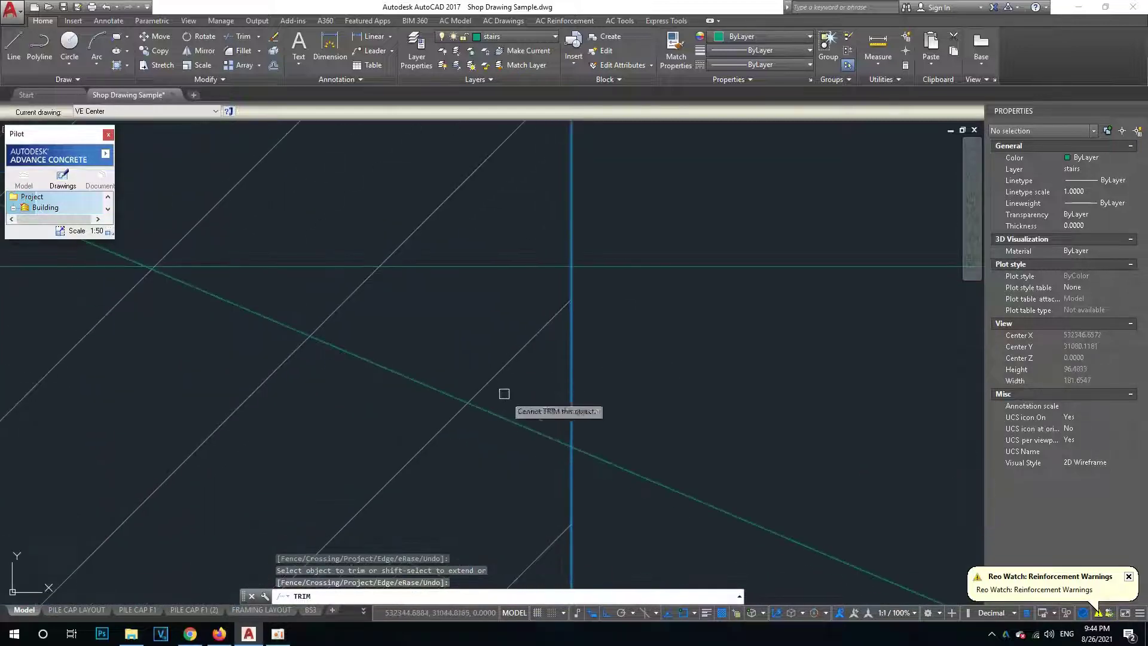
scroll(518, 427, down, 4)
scroll(525, 397, down, 3)
key(Escape)
key(Escape)
Window-select the nine construction lines through the new section and delete them.
scroll(556, 418, down, 5)
scroll(585, 441, down, 4)
scroll(568, 466, down, 1)
scroll(694, 472, down, 1)
click(489, 477)
click(454, 372)
key(Delete)
key(Escape)
key(Escape)
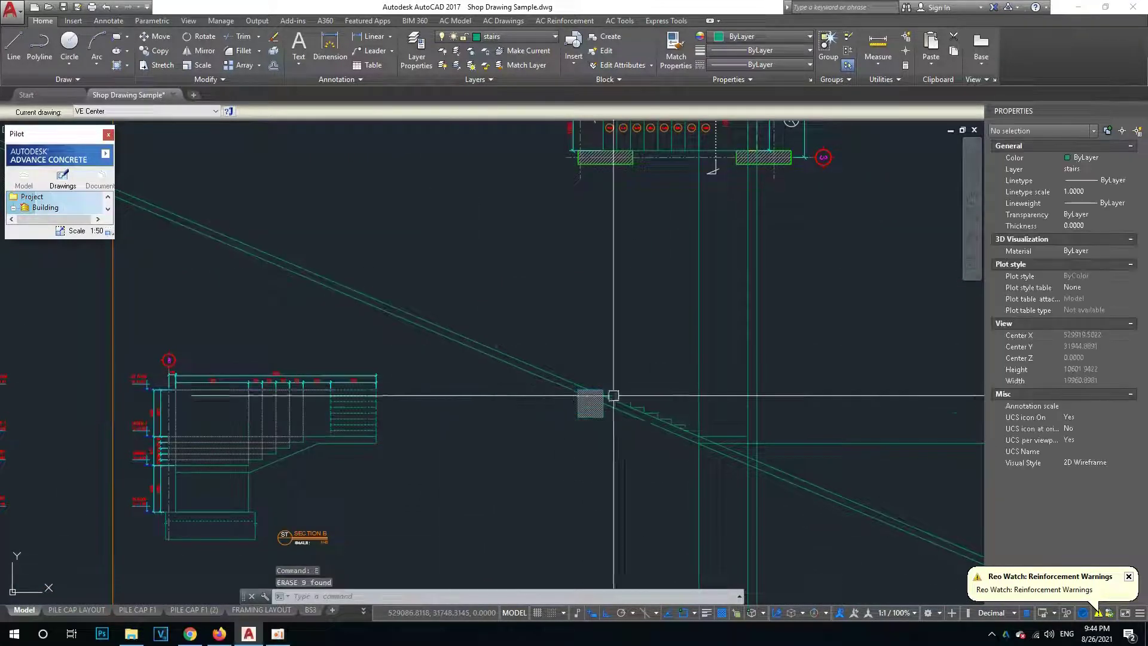
scroll(733, 428, up, 3)
scroll(656, 461, up, 2)
scroll(659, 431, down, 5)
scroll(659, 431, up, 1)
scroll(666, 418, down, 1)
scroll(663, 425, down, 2)
scroll(633, 312, up, 2)
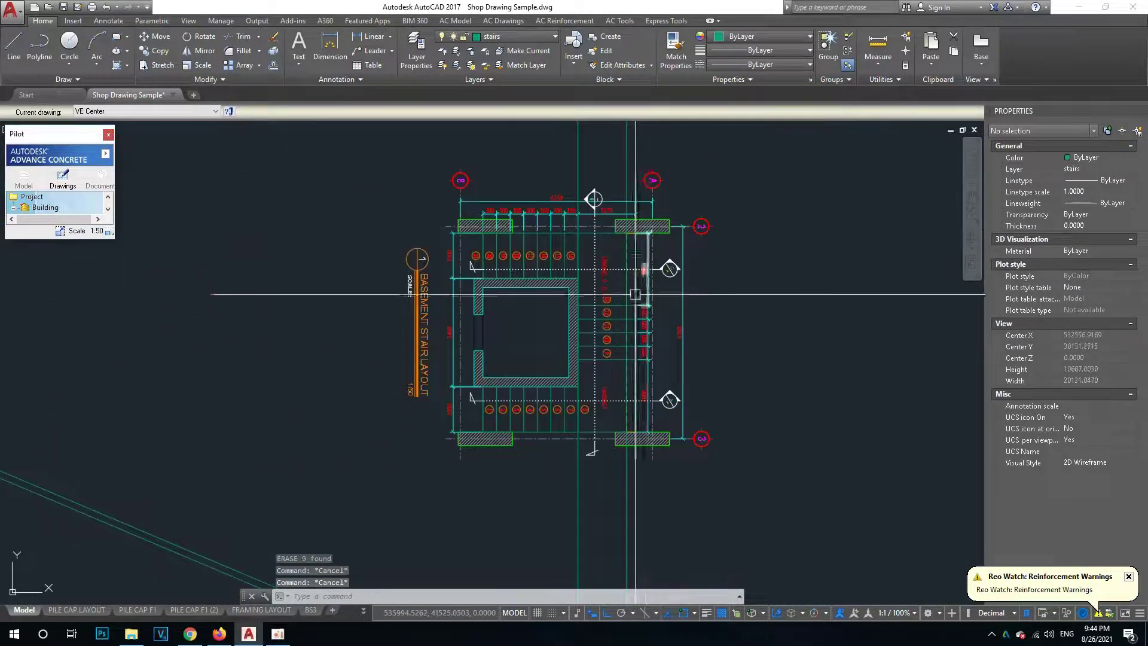
Copy the small hatched block to the stair's lower end, where the diagonal lines meet the vertical guide.
scroll(644, 270, down, 5)
scroll(277, 462, up, 4)
scroll(125, 359, up, 1)
scroll(191, 388, up, 4)
text(co)
key(Return)
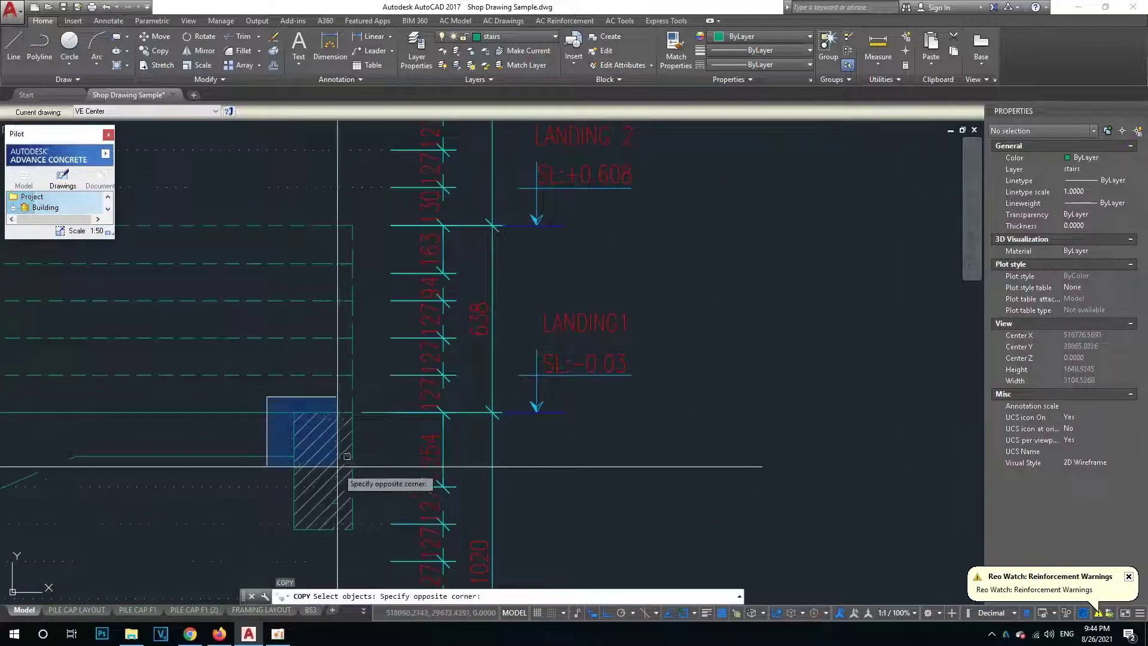
click(341, 444)
key(Return)
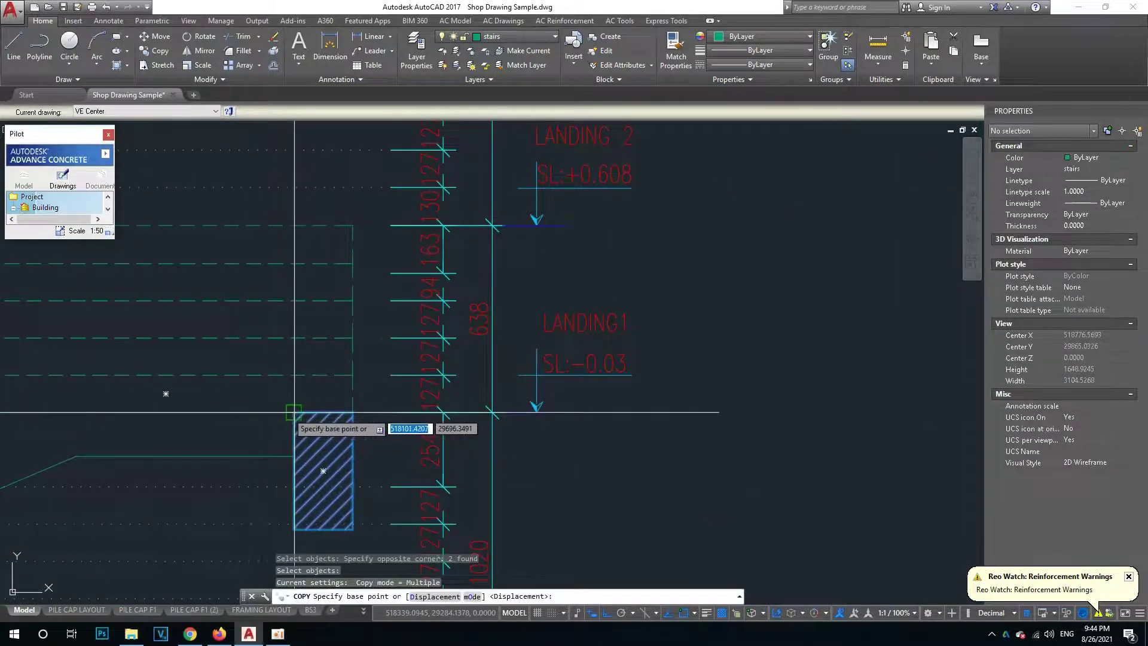
scroll(303, 403, down, 4)
scroll(756, 380, up, 2)
scroll(756, 381, down, 3)
scroll(769, 421, up, 5)
scroll(760, 429, up, 2)
click(660, 397)
key(Escape)
Clear the leftover command, recentre the view on the copied block, and start TRIM.
scroll(616, 403, up, 2)
scroll(584, 431, up, 2)
key(Escape)
scroll(523, 436, down, 3)
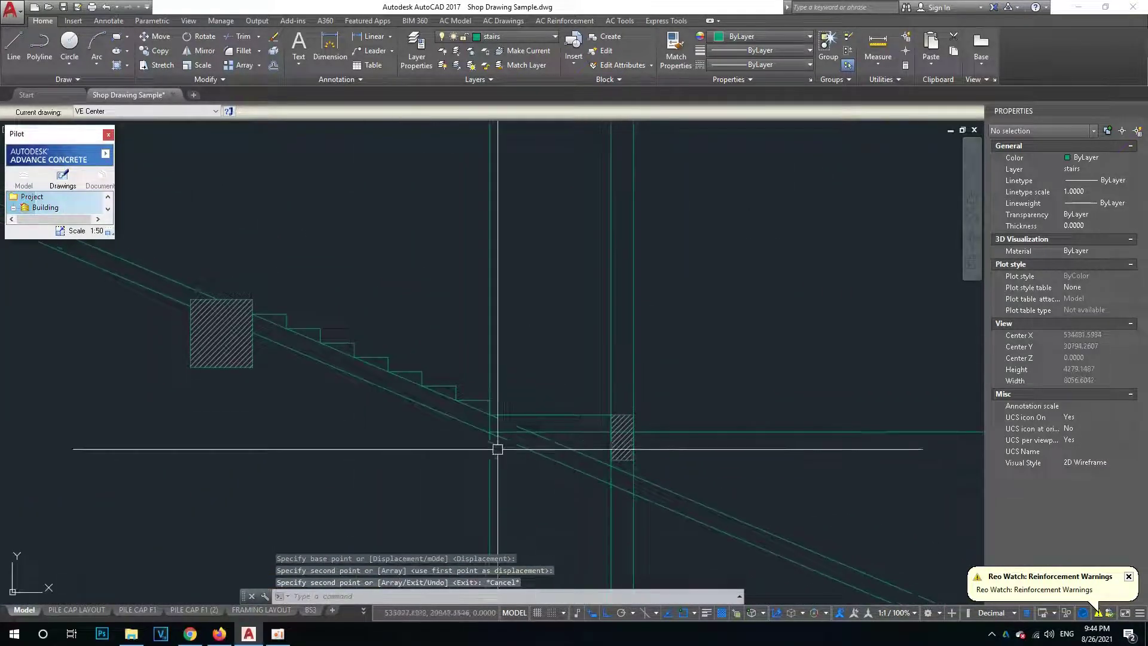
scroll(538, 456, up, 2)
middle_drag(545, 455, 522, 437)
scroll(523, 437, up, 3)
text(tr)
key(Return)
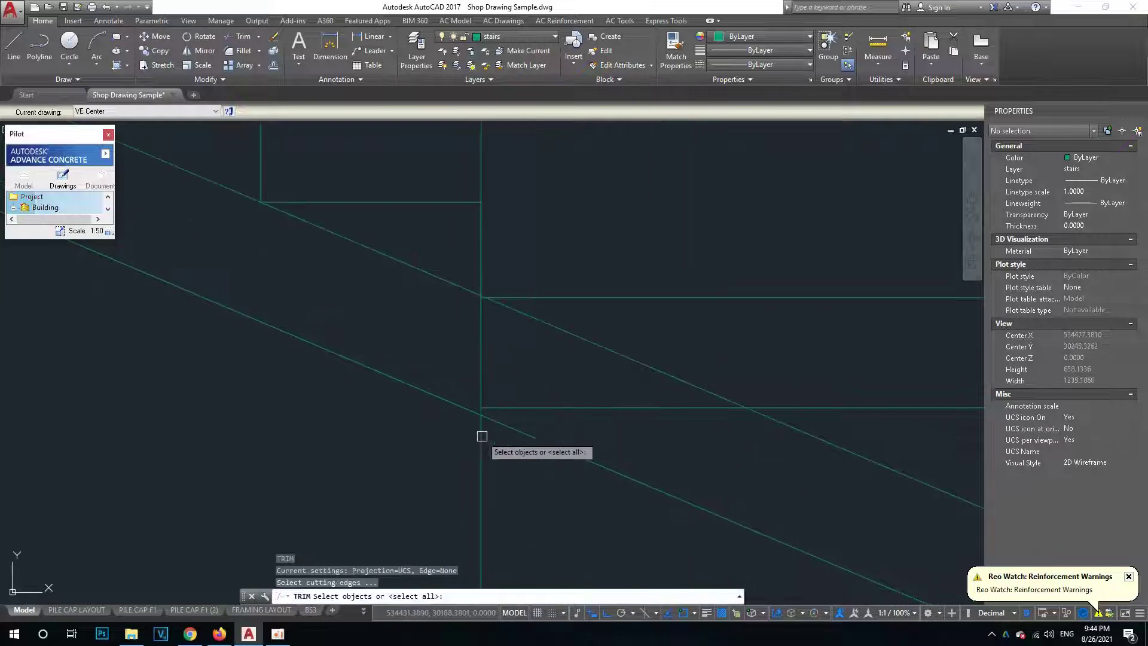
Cancel the trim and erase the stray vertical line.
key(Escape)
scroll(468, 377, down, 2)
scroll(471, 435, up, 2)
click(467, 432)
text(e)
key(Return)
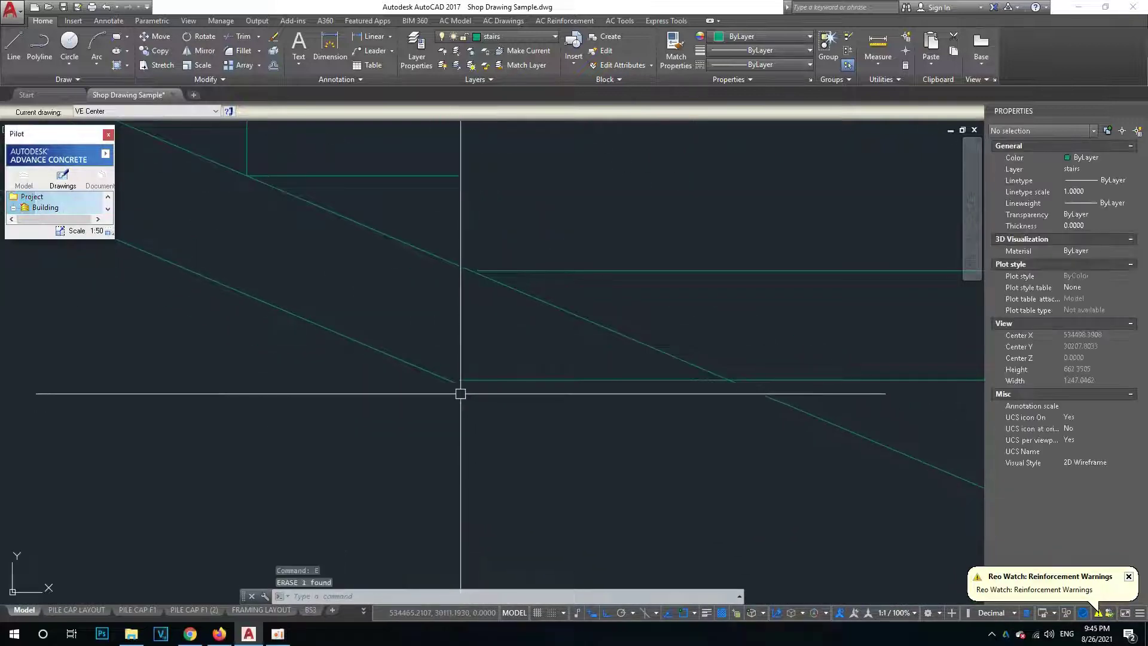
Fillet the horizontal and sloped soffit lines with radius 0 into a sharp corner.
middle_drag(434, 436, 522, 426)
text(f)
key(Return)
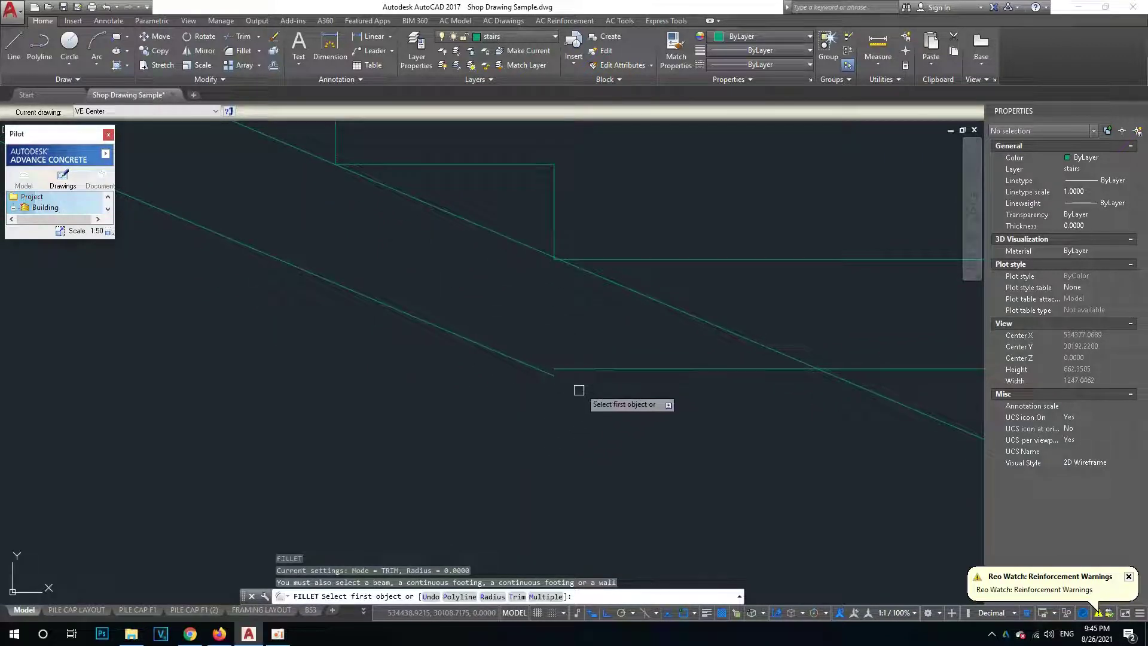
key(Escape)
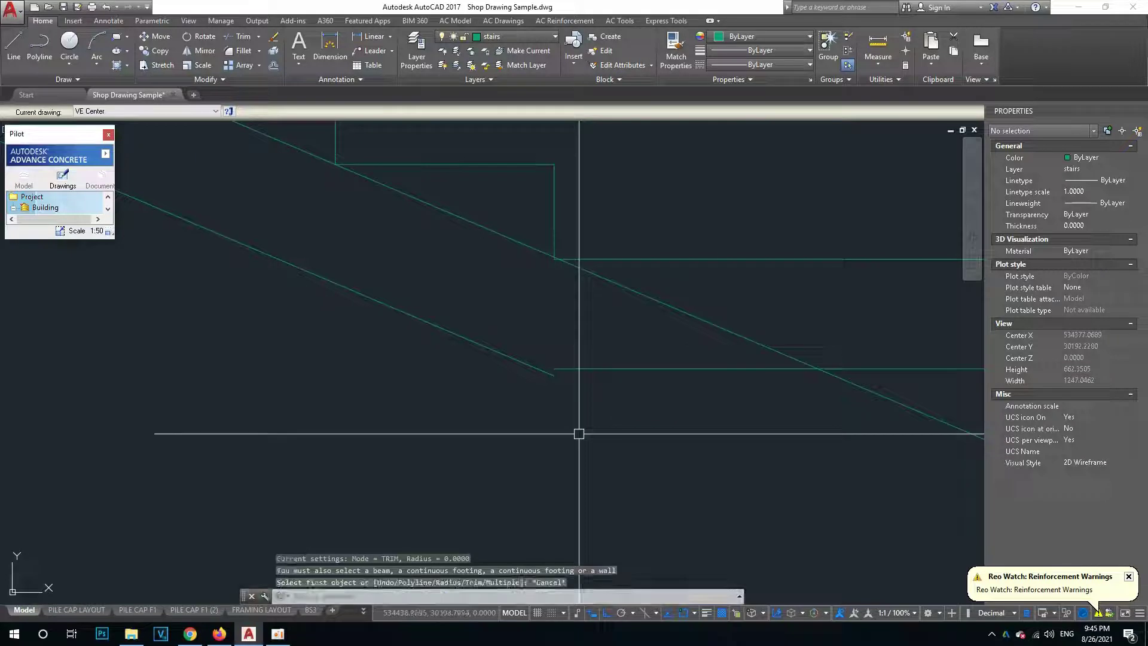
text(fg)
key(Return)
key(Escape)
key(Escape)
text(f)
key(Return)
text(r)
key(Return)
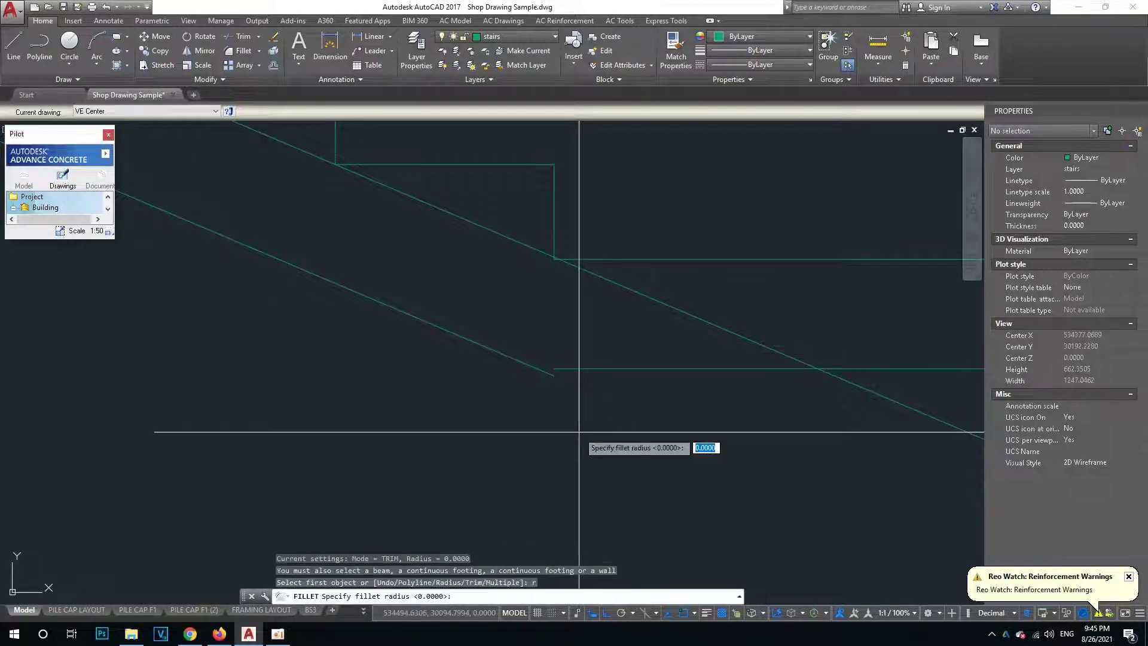
text(0)
key(Return)
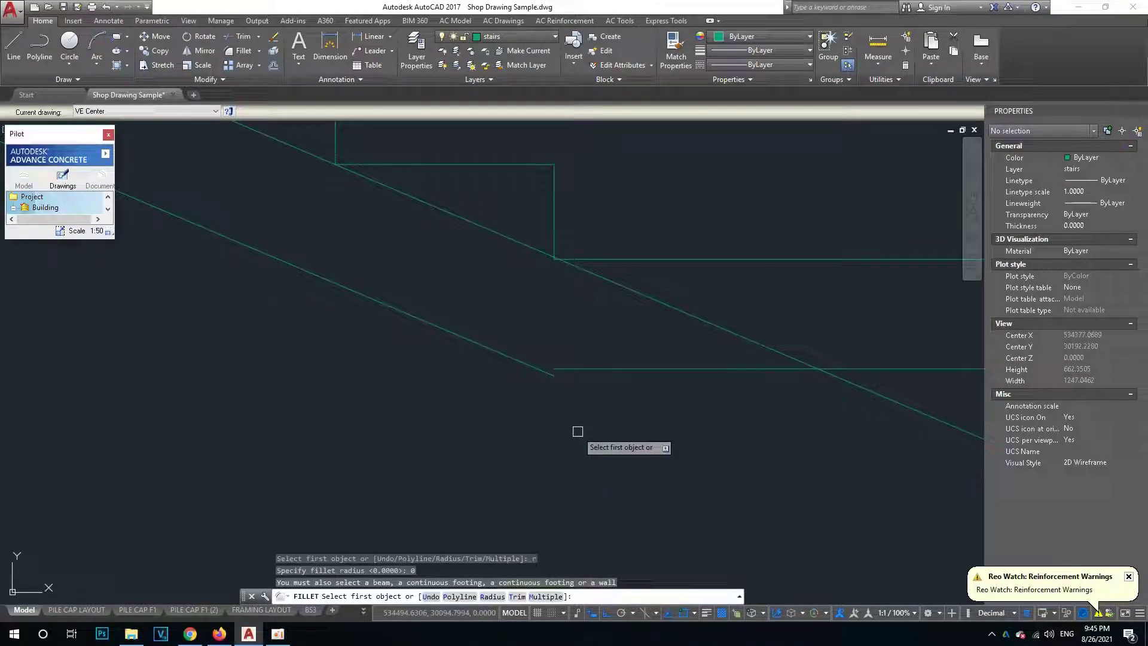
click(607, 372)
scroll(487, 347, down, 3)
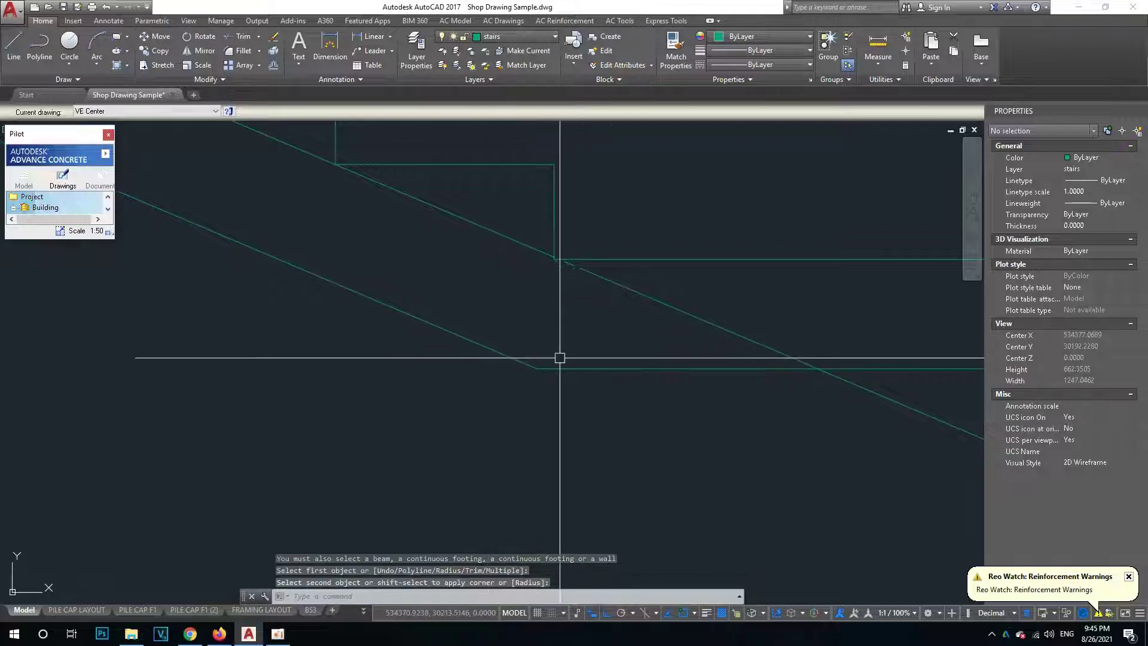
click(521, 372)
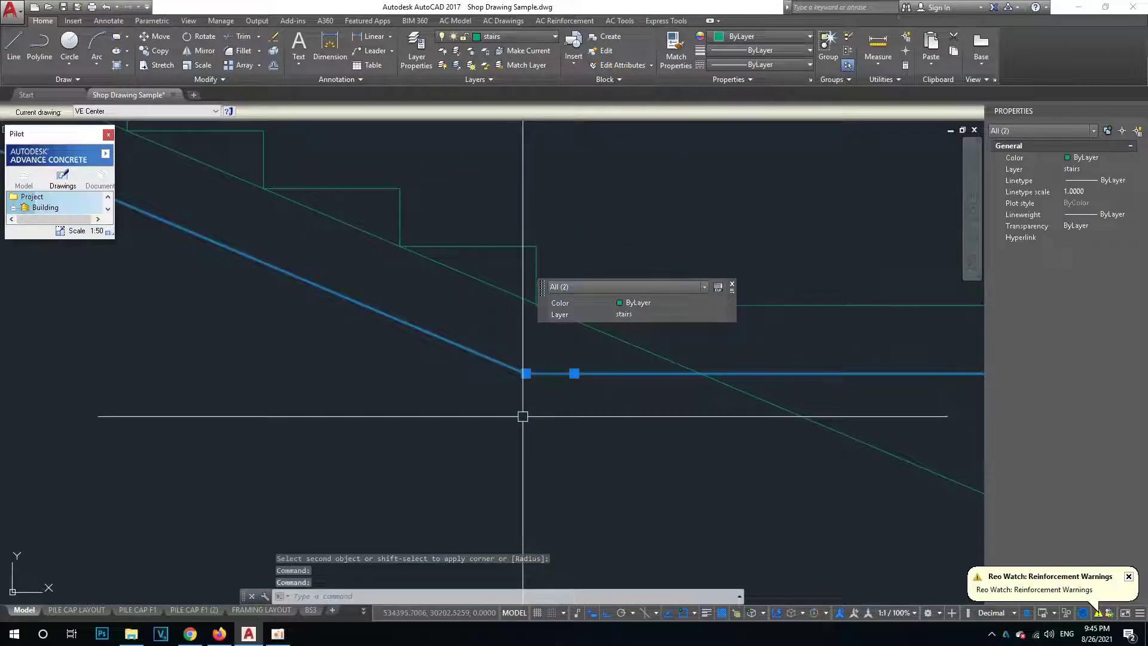
Attempt to join the two cornered lines and bring the hatched column into view.
text(j)
key(Return)
scroll(523, 416, up, 3)
mouse_move(783, 444)
middle_down()
mouse_move(625, 428)
mouse_move(645, 374)
middle_up()
Trim the lines at the hatched block using all objects as cutting edges.
text(tr)
key(Return)
scroll(640, 367, down, 2)
scroll(549, 376, up, 3)
scroll(461, 392, up, 3)
scroll(473, 419, up, 2)
key(Return)
key(Escape)
Erase the stray horizontal line.
scroll(508, 452, down, 3)
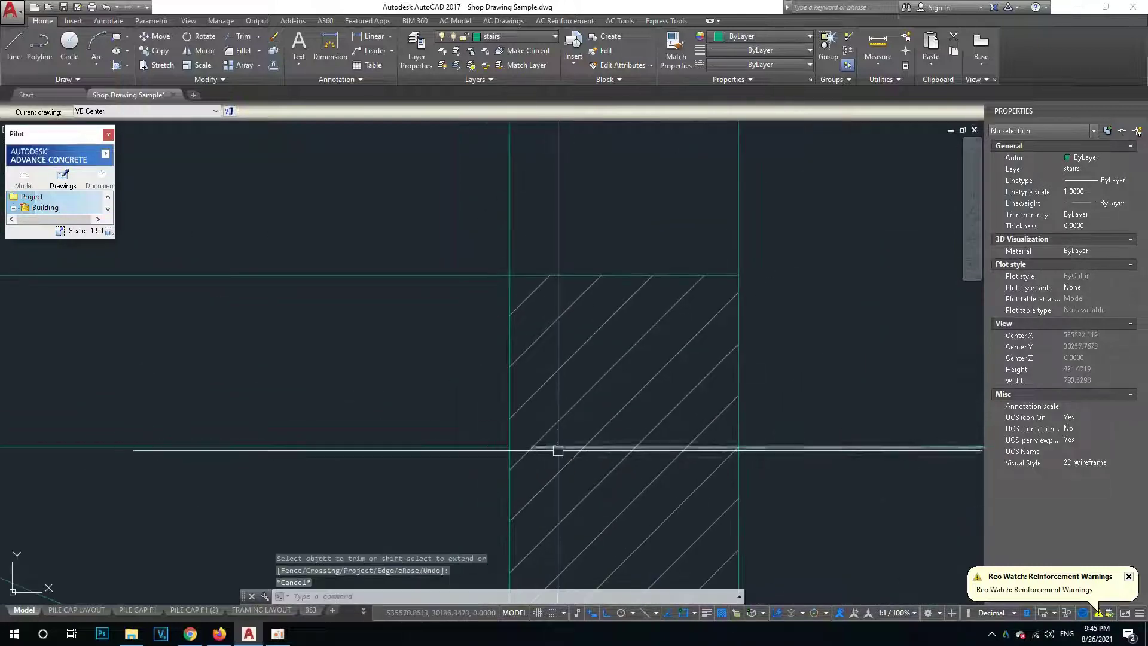
click(556, 451)
text(e)
key(Return)
Join the horizontal soffit line and lower sloped line into one polyline.
scroll(459, 412, down, 3)
click(459, 411)
click(376, 408)
text(j)
key(Return)
Erase the long sloped guide line and the two vertical guide lines.
scroll(405, 432, down, 5)
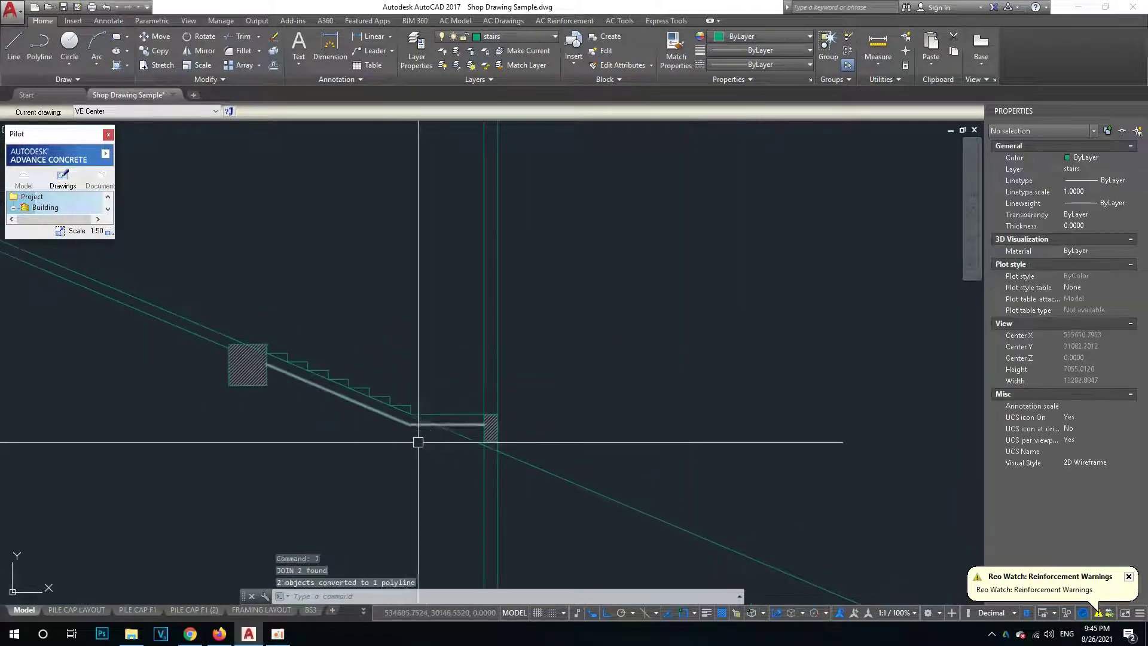
scroll(422, 436, up, 1)
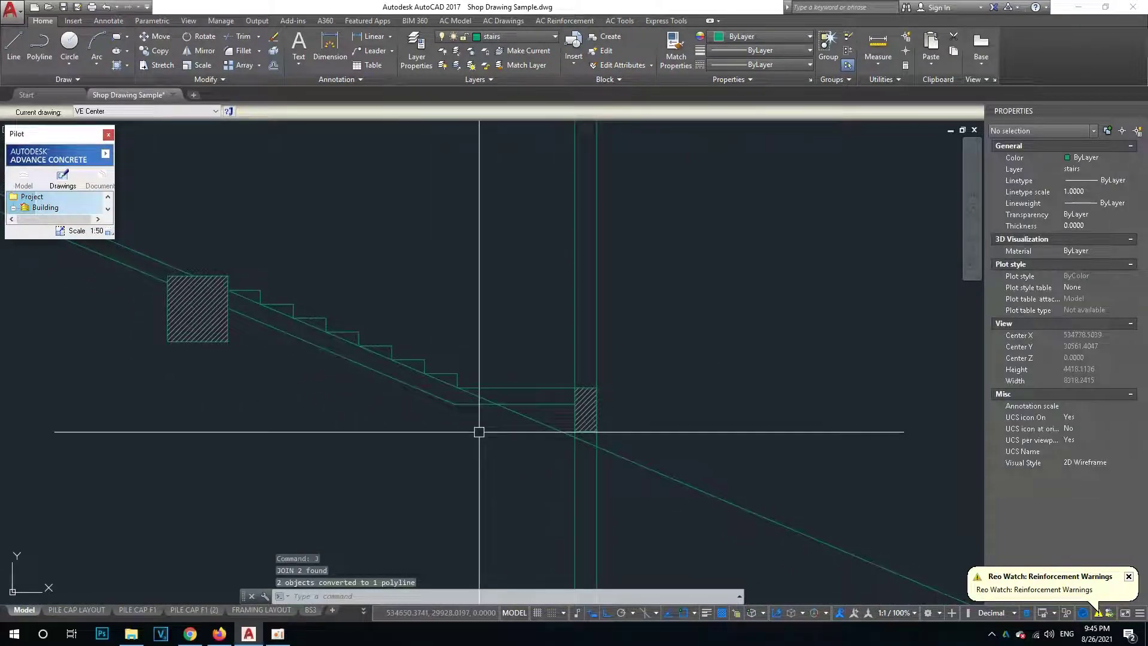
click(653, 468)
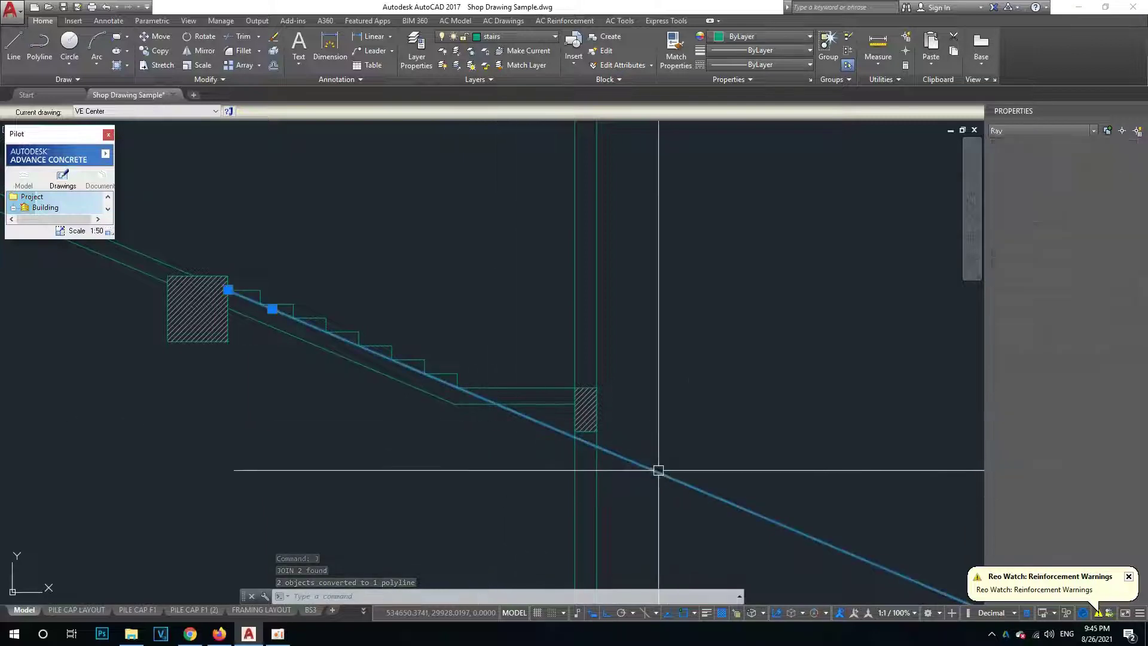
key(e)
key(Return)
drag(604, 359, 479, 315)
text(e)
key(Return)
scroll(493, 315, down, 4)
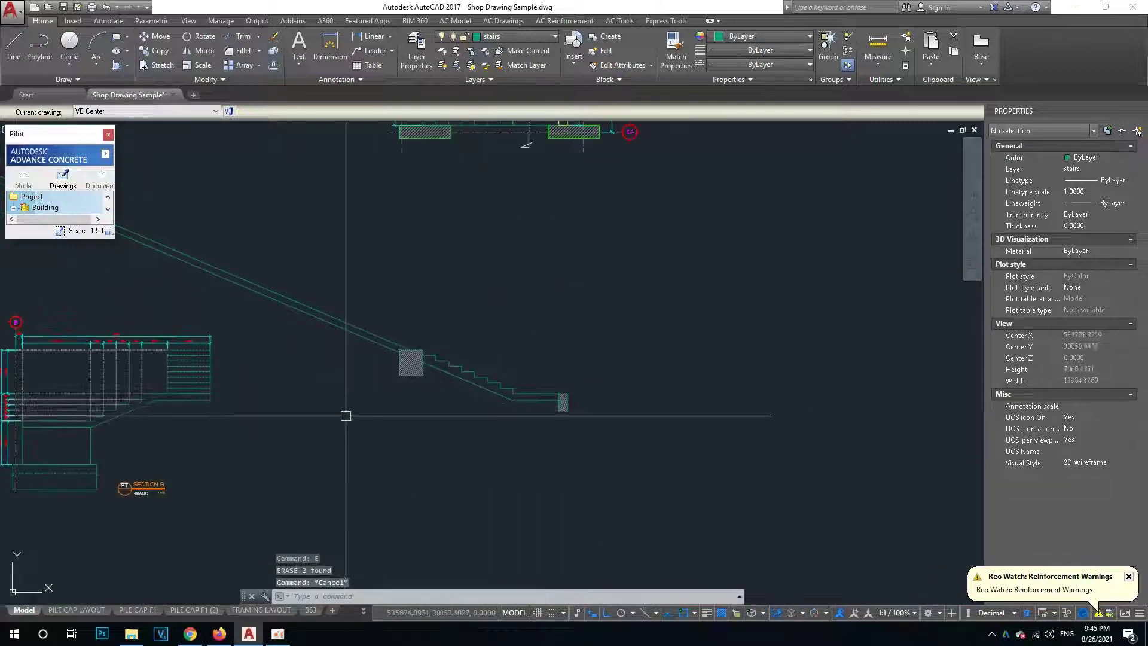
scroll(353, 320, up, 2)
scroll(513, 379, down, 5)
scroll(506, 410, up, 4)
middle_drag(544, 332, 660, 370)
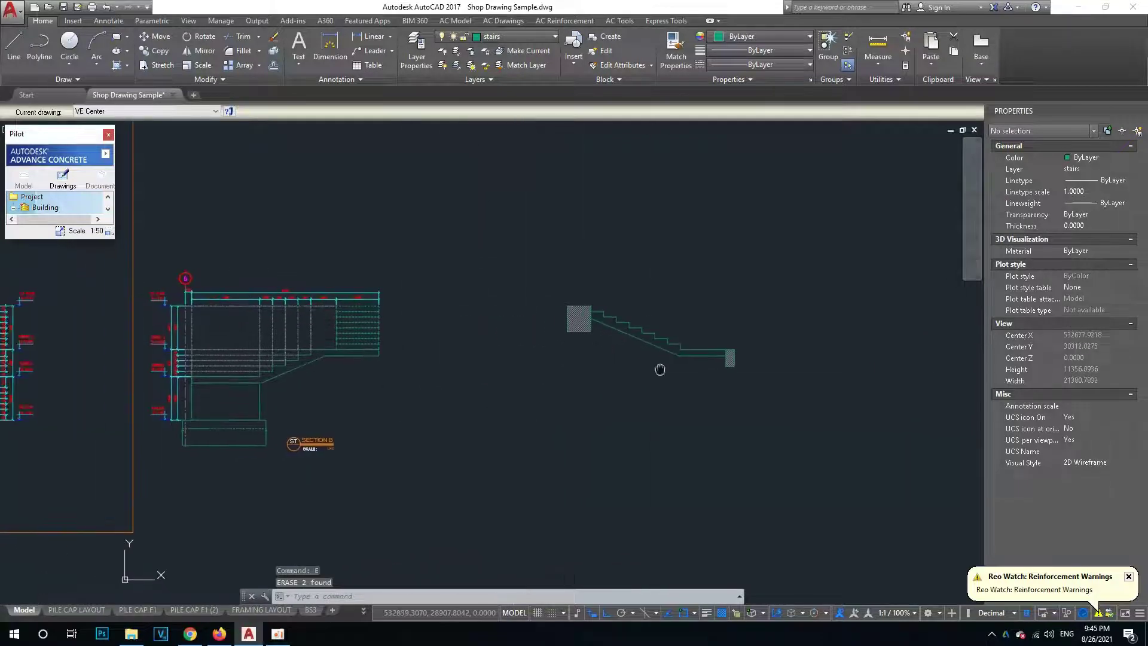
Zoom out to see Sections A and B alongside the new stair section.
scroll(357, 394, down, 3)
scroll(397, 410, up, 2)
scroll(379, 315, down, 3)
scroll(263, 287, up, 4)
scroll(264, 287, down, 2)
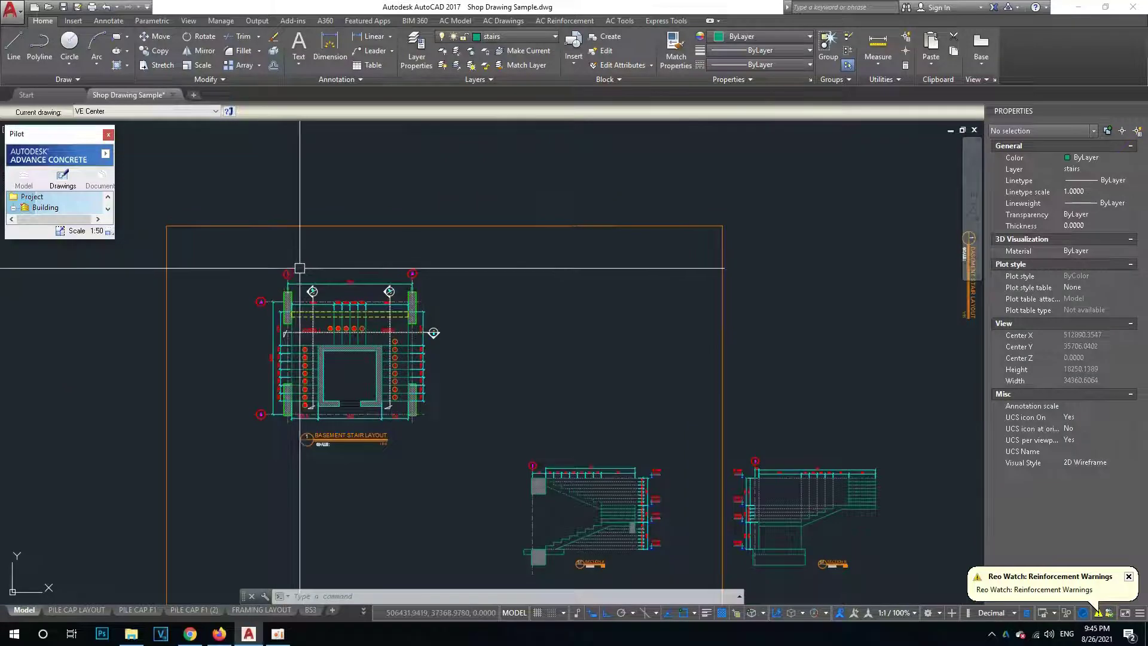
scroll(306, 318, up, 2)
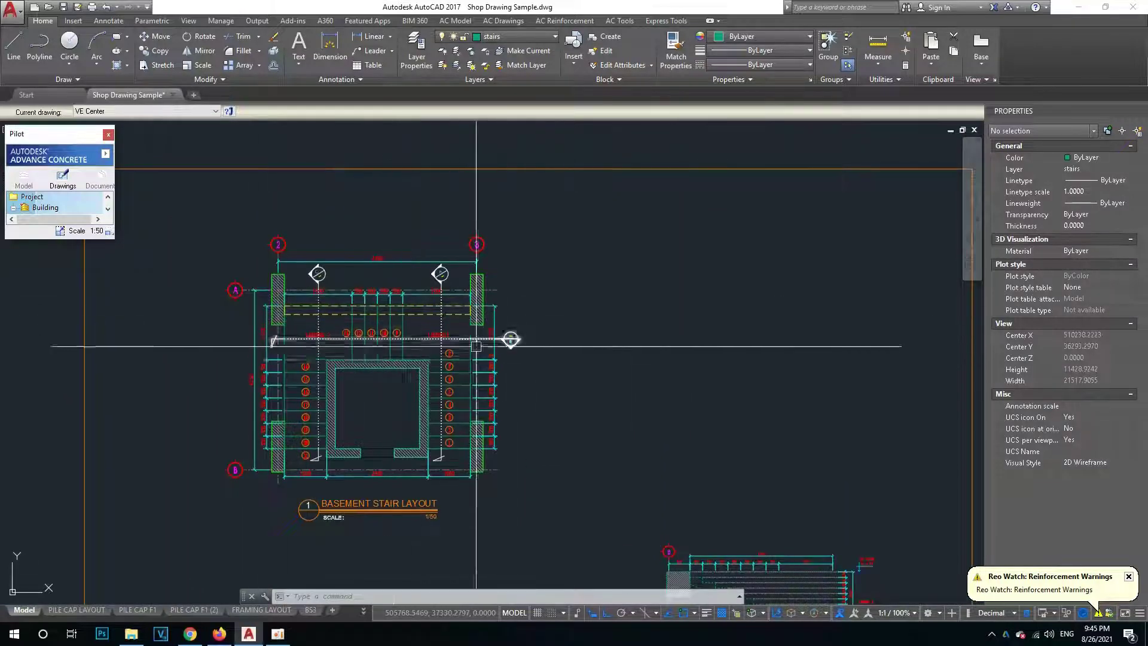
scroll(477, 345, down, 3)
scroll(431, 346, down, 2)
scroll(594, 405, up, 4)
scroll(564, 380, up, 2)
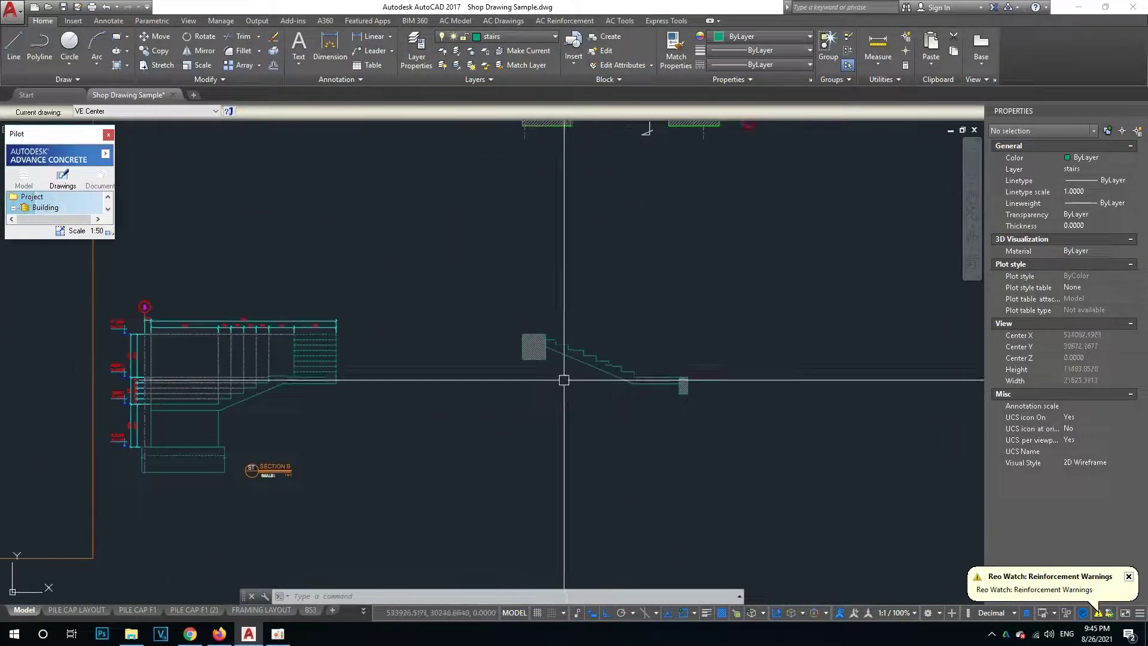
Move the new Section C stair profile beside Section B, level with it.
text(m)
key(Return)
click(487, 282)
click(807, 461)
key(Return)
click(806, 448)
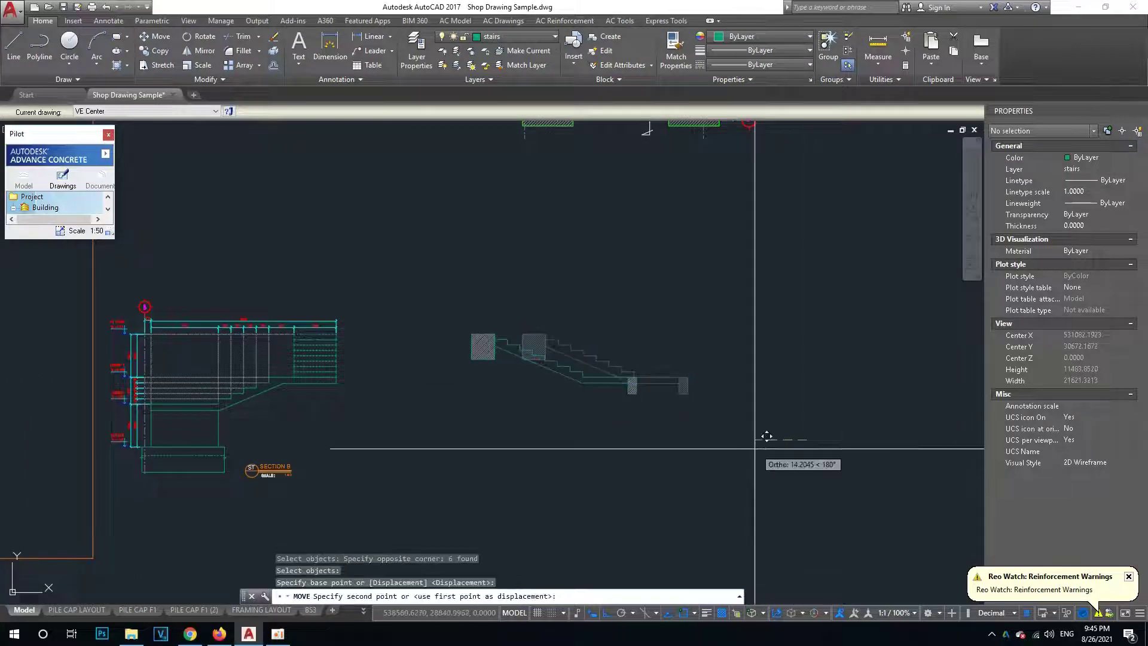
click(668, 462)
Zoom in and out to check Section C sitting beside Section B.
scroll(423, 474, up, 2)
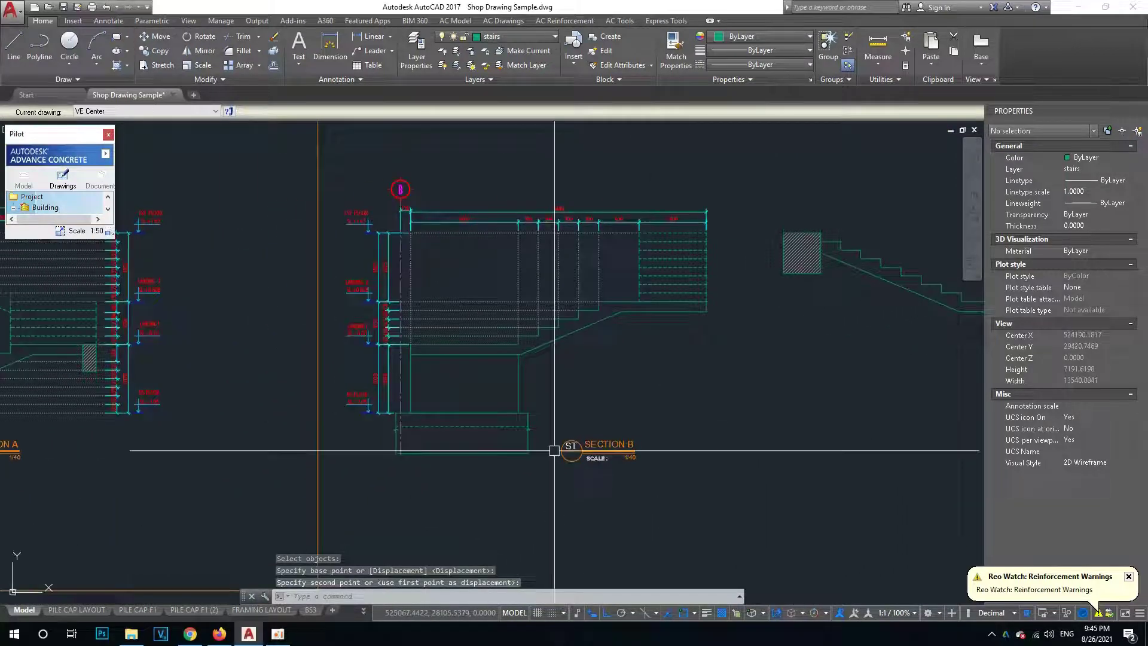
scroll(381, 373, down, 1)
scroll(277, 329, down, 2)
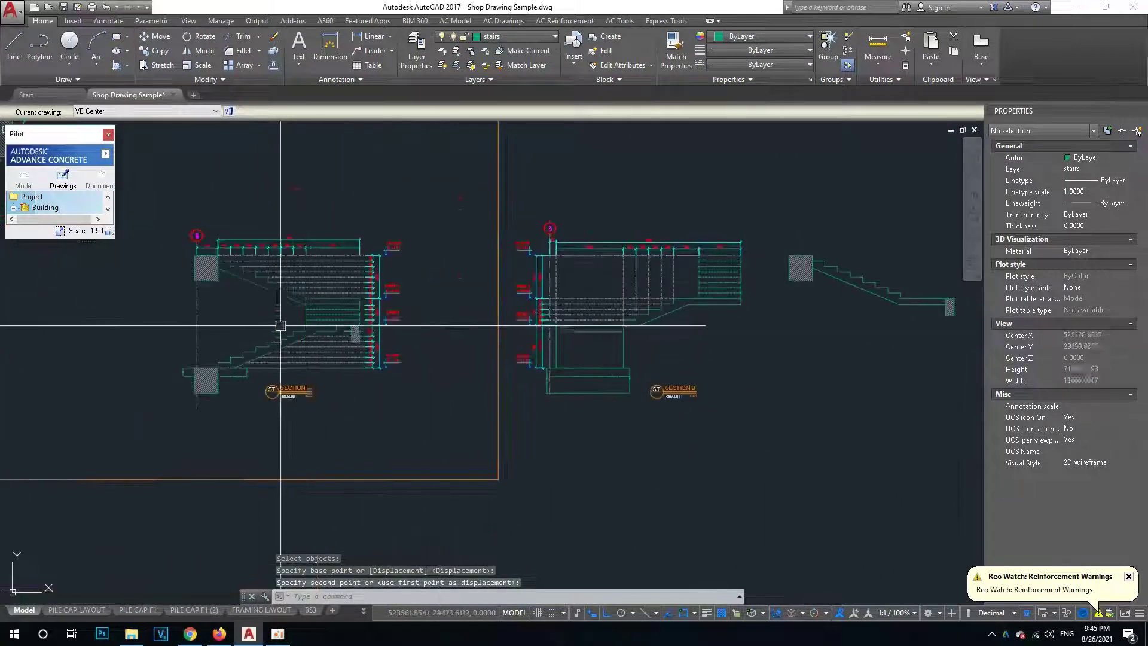
scroll(277, 318, up, 2)
scroll(187, 302, down, 2)
scroll(377, 386, down, 3)
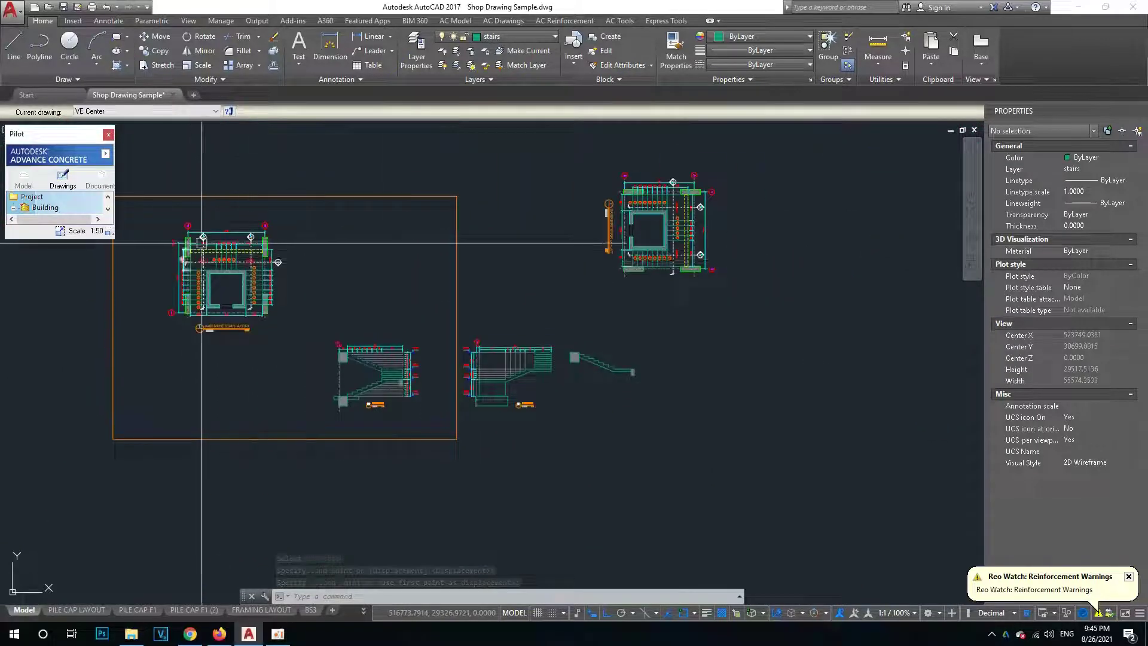
scroll(215, 242, up, 2)
scroll(456, 418, up, 4)
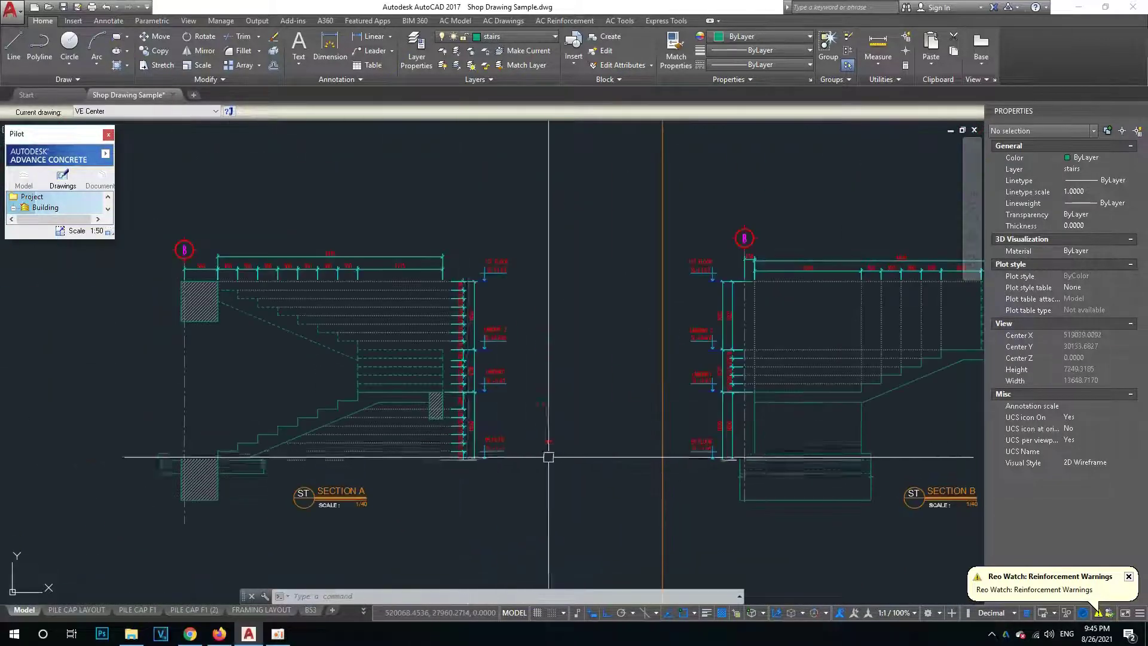
Erase the leftover outline below Section B's landing.
middle_drag(551, 456, 562, 354)
scroll(480, 382, up, 2)
middle_drag(474, 336, 356, 341)
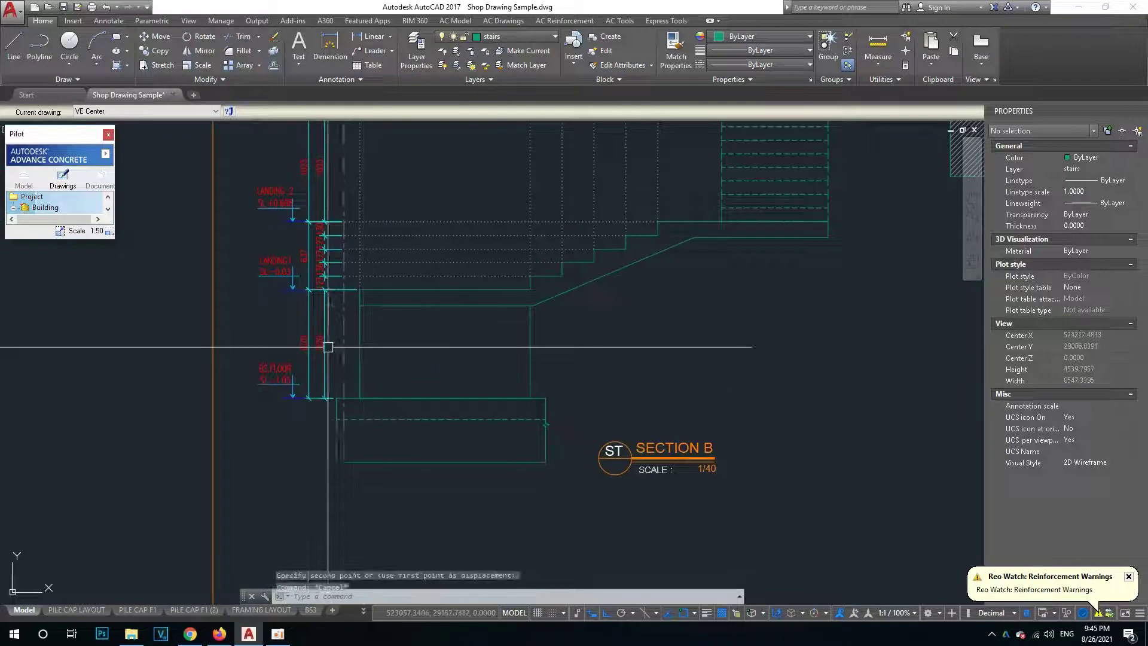
click(241, 323)
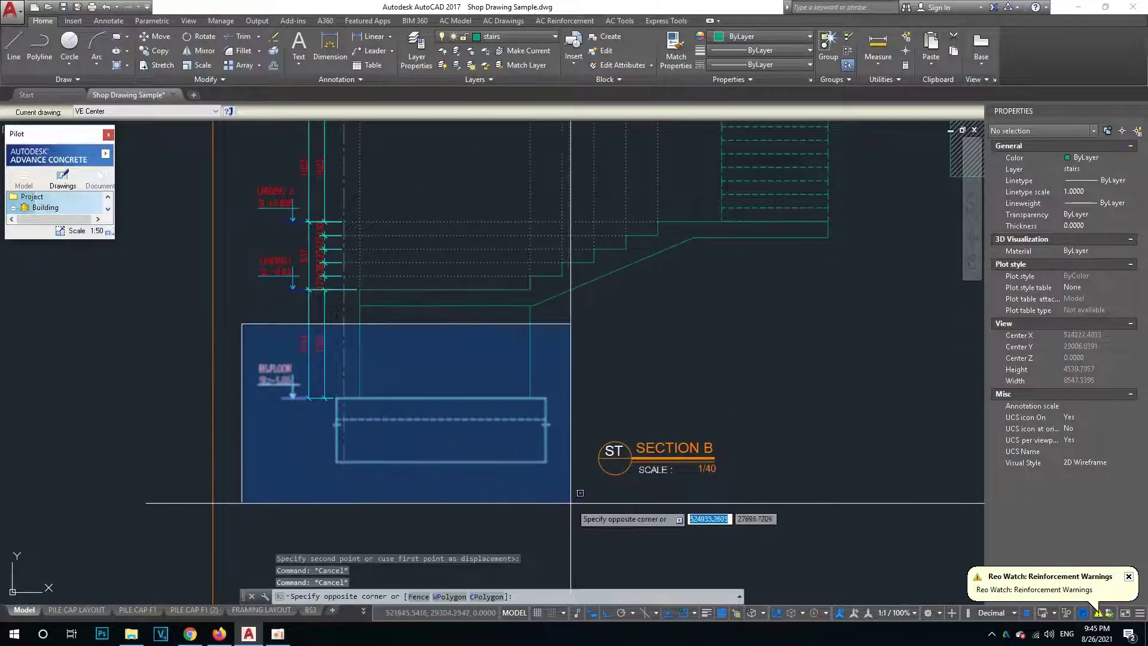
click(559, 487)
click(538, 352)
click(454, 368)
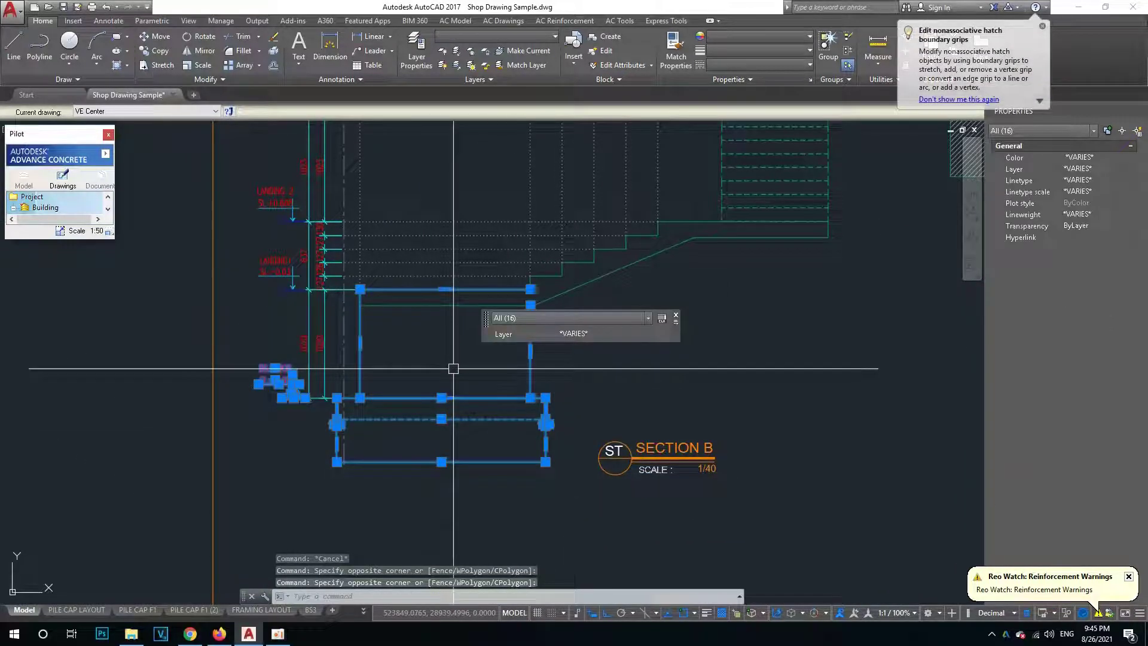
key(Escape)
key(Escape)
scroll(374, 323, up, 2)
scroll(367, 362, up, 2)
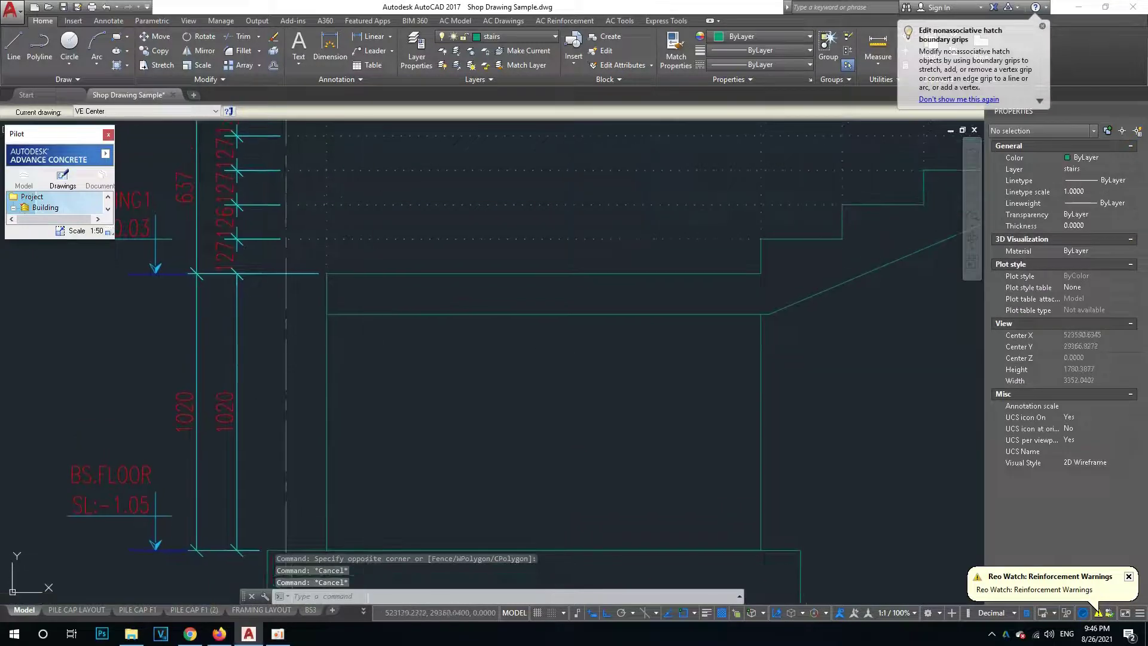
key(Return)
key(Escape)
scroll(422, 331, down, 3)
click(551, 353)
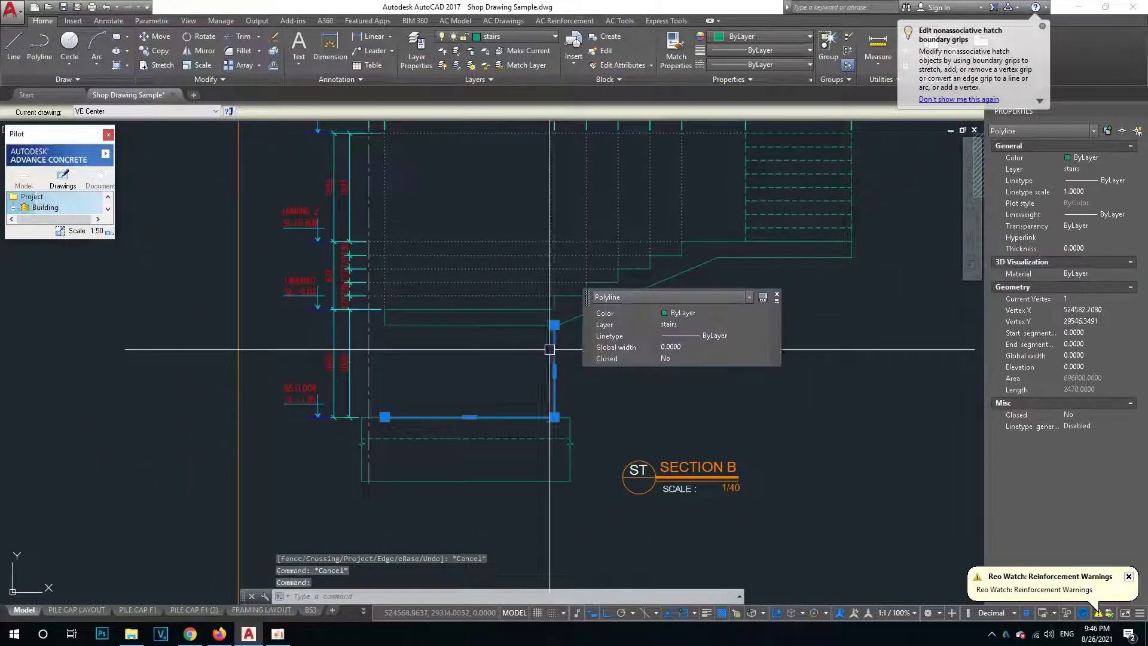
text(e)
key(Return)
scroll(539, 356, down, 3)
Erase Section B's lower rectangle, its labels and the two leftover height dimensions.
click(383, 342)
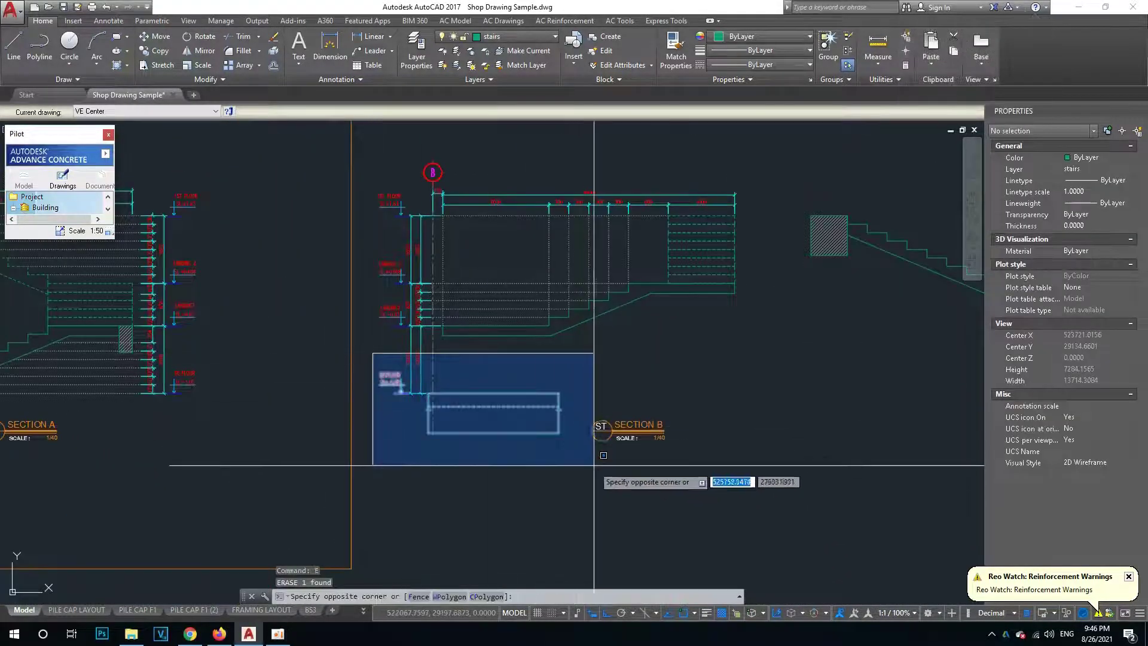
click(564, 468)
text(e)
key(Return)
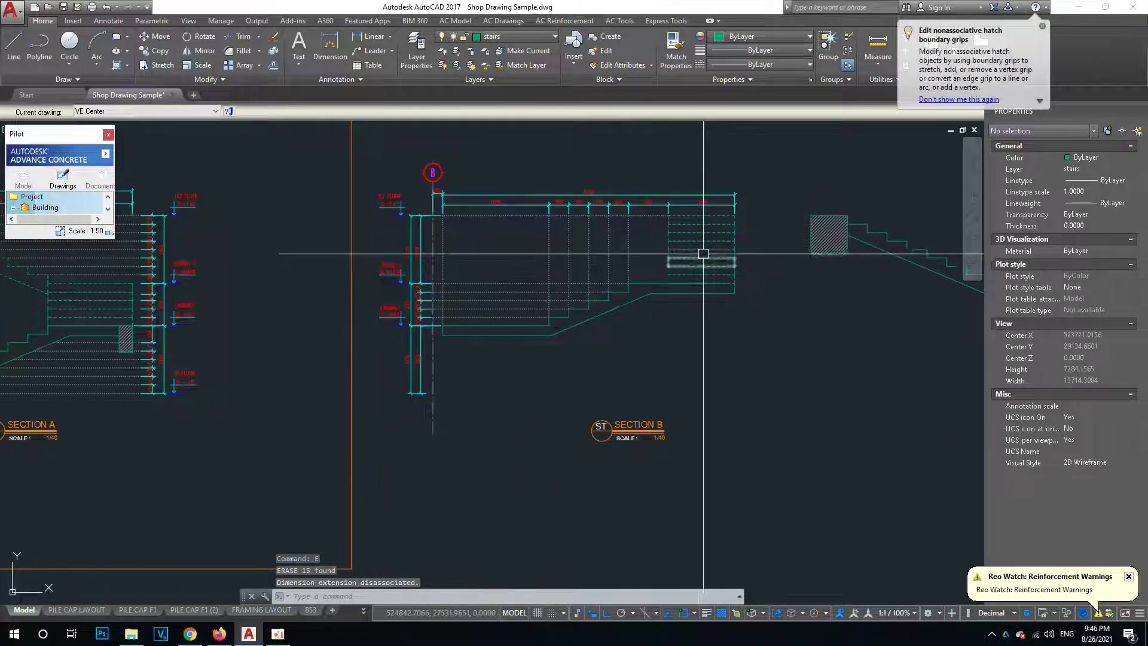
scroll(689, 219, up, 1)
scroll(423, 392, up, 1)
scroll(349, 417, up, 1)
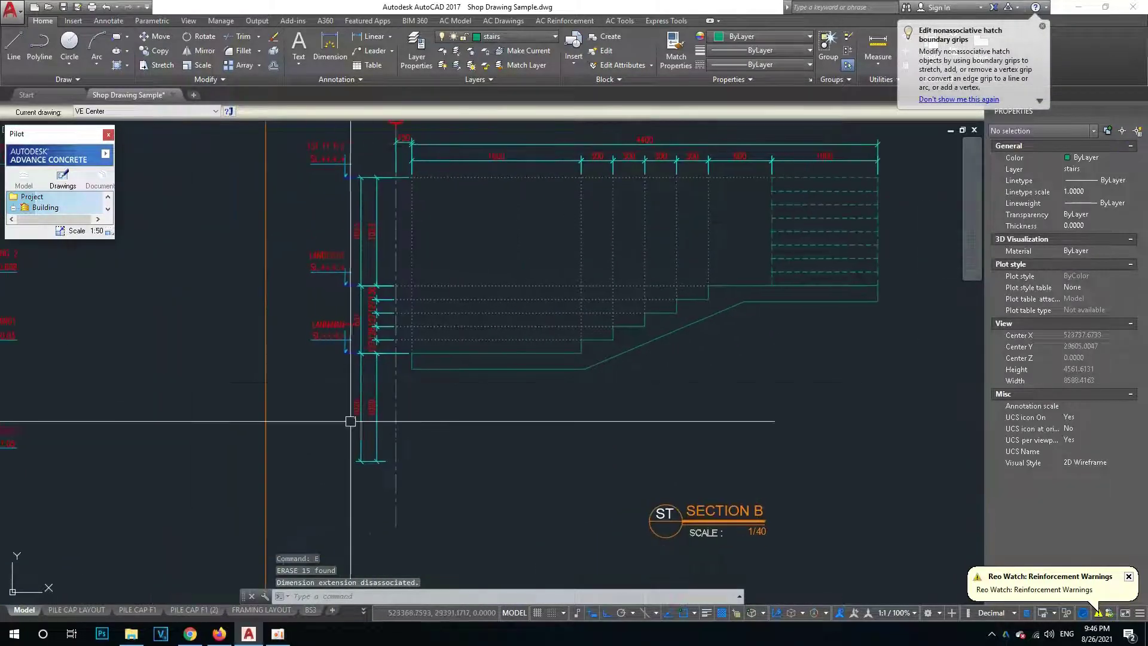
scroll(387, 381, up, 1)
click(387, 381)
click(307, 402)
text(e)
key(Return)
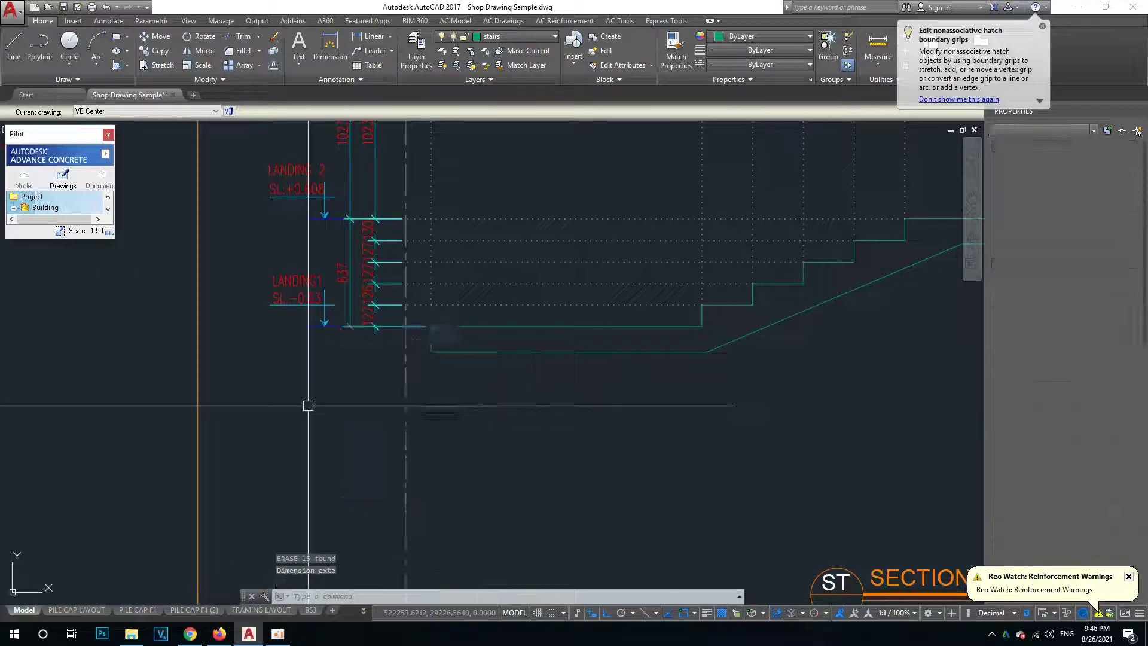
Move the SECTION B title left, then up to sit just beneath the stair.
key(Escape)
scroll(514, 421, down, 4)
middle_drag(515, 421, 476, 410)
text(m)
key(Return)
click(546, 405)
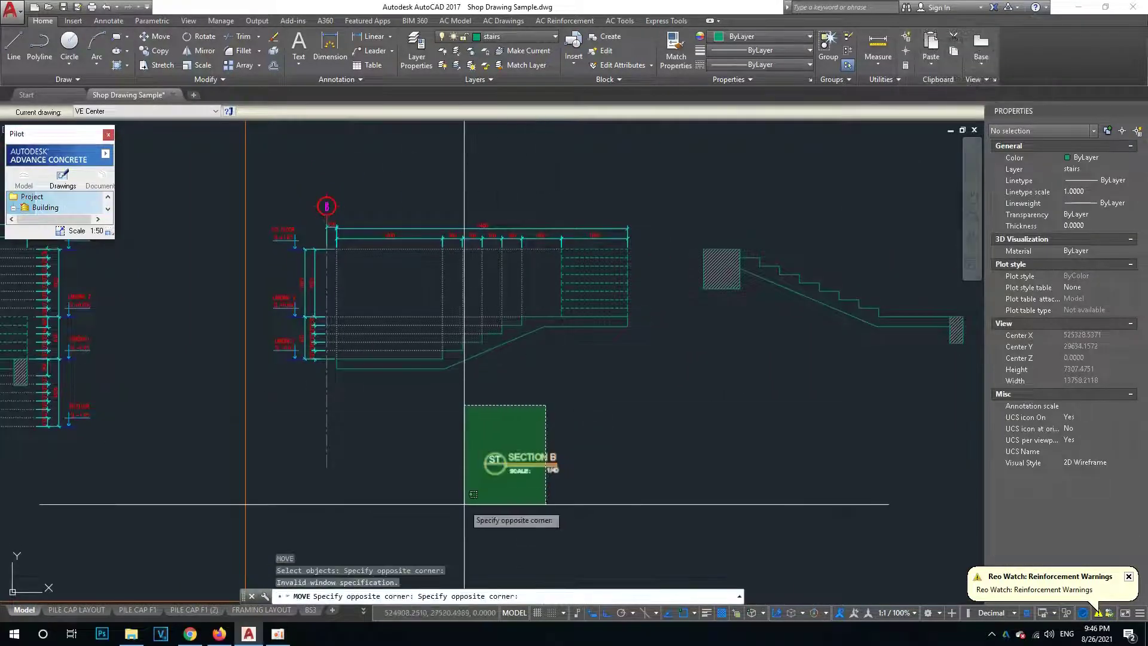
click(452, 502)
key(Return)
click(556, 465)
click(498, 464)
key(Return)
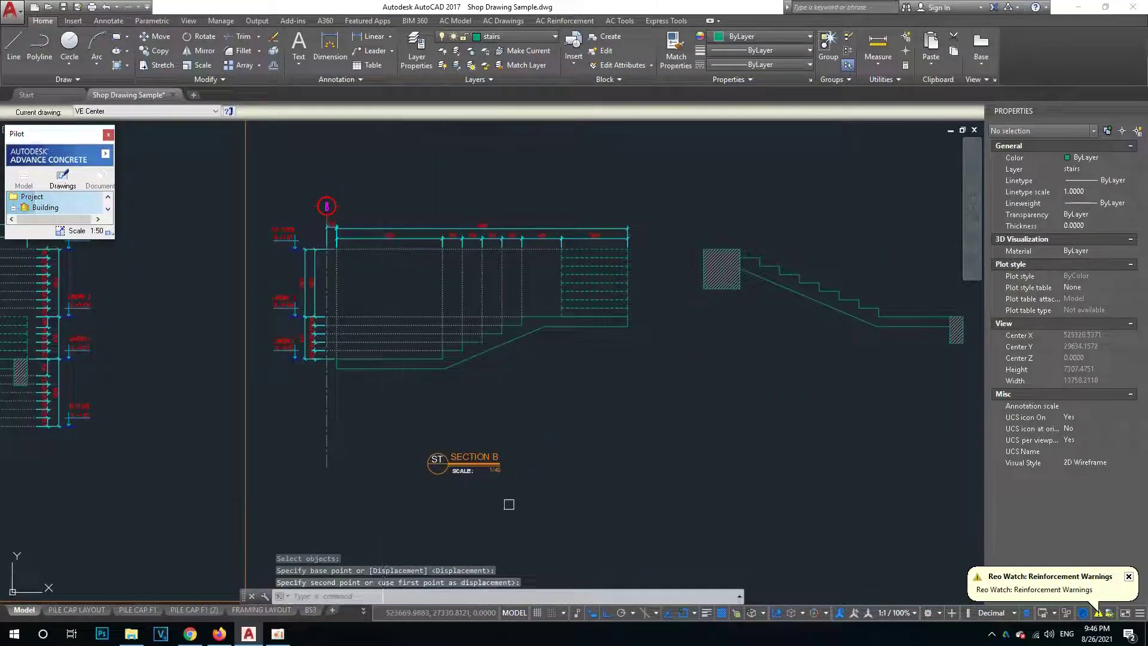
click(499, 501)
click(476, 418)
key(Return)
click(587, 464)
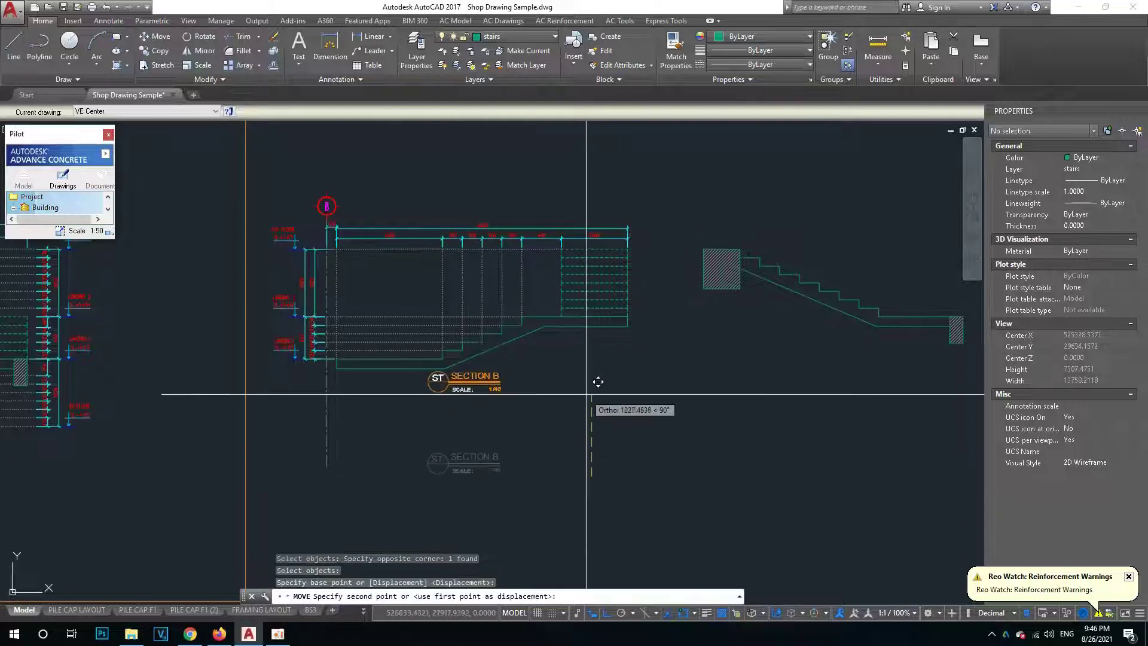
click(587, 396)
Stretch the vertical line's bottom end upward to shorten it.
scroll(203, 455, up, 2)
key(Return)
click(443, 389)
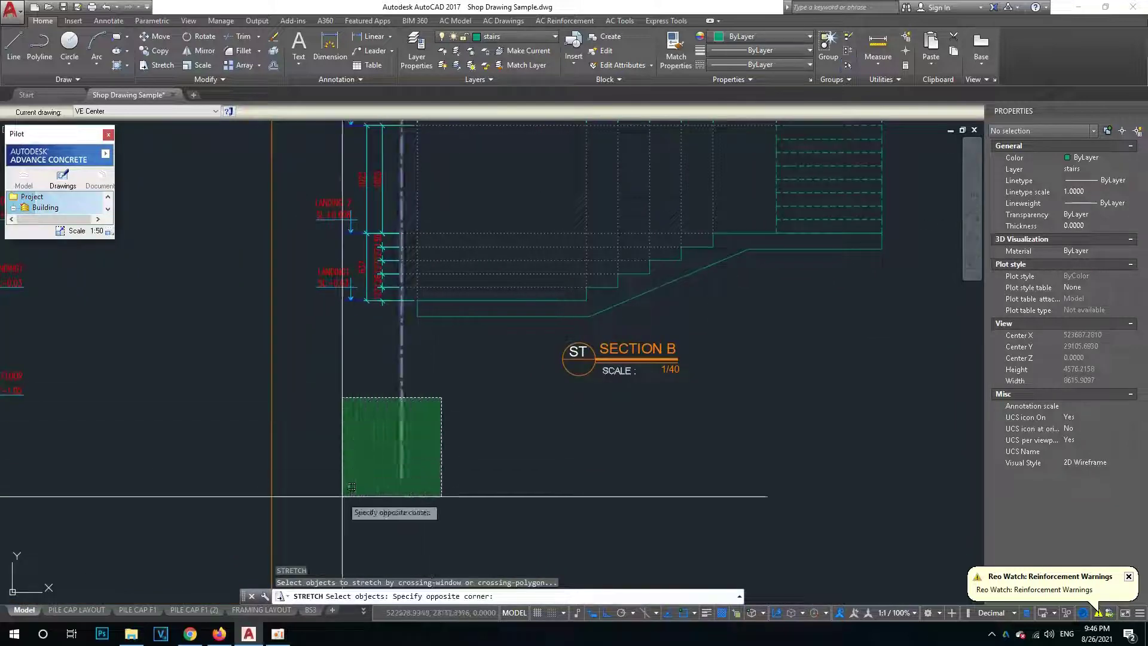
click(341, 500)
key(Return)
click(326, 495)
click(330, 389)
scroll(367, 423, up, 2)
scroll(367, 441, up, 1)
scroll(460, 369, down, 2)
scroll(392, 394, down, 2)
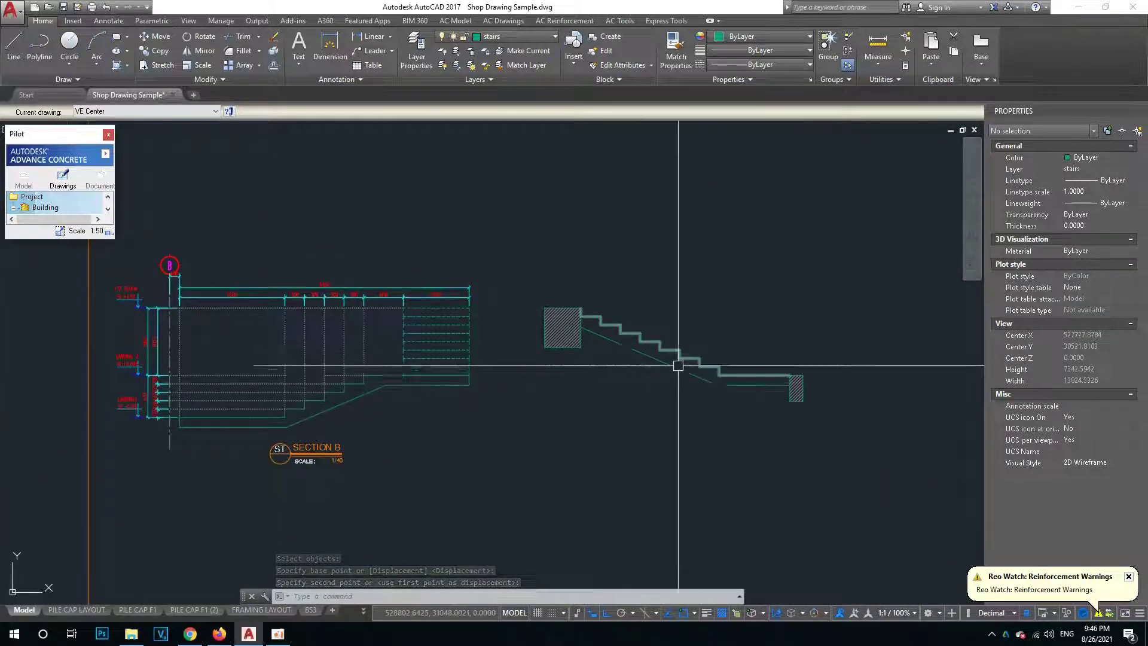
Copy the dotted step line to each tread level of the right-hand stair profile.
scroll(699, 354, up, 2)
scroll(672, 384, down, 2)
text(co)
key(Return)
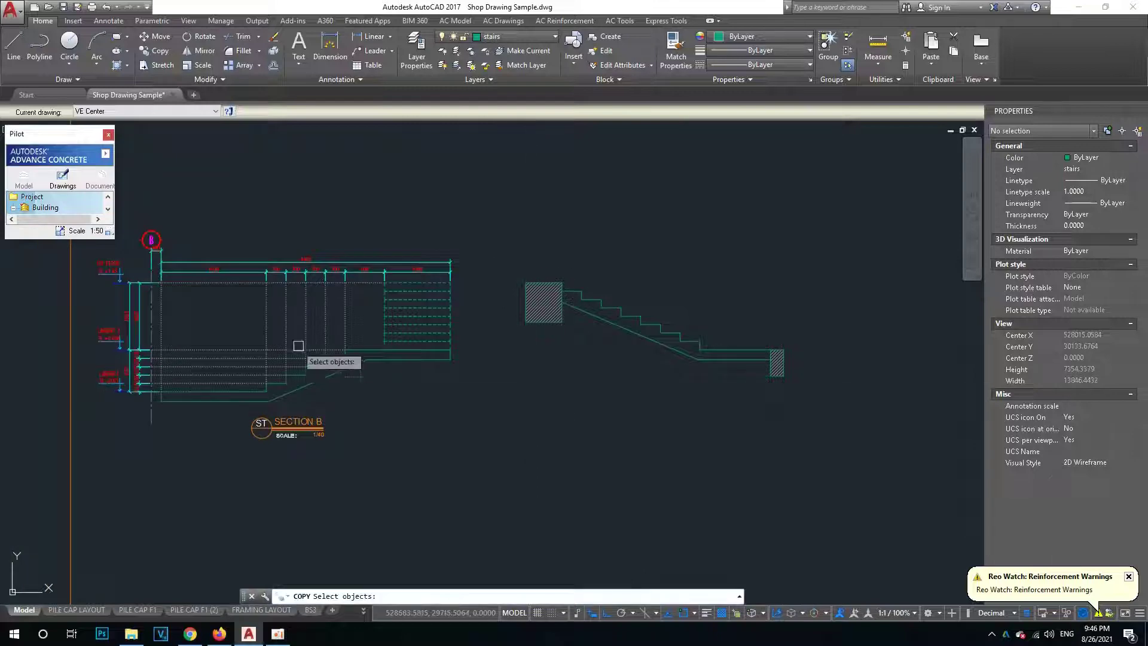
key(Return)
scroll(380, 358, up, 5)
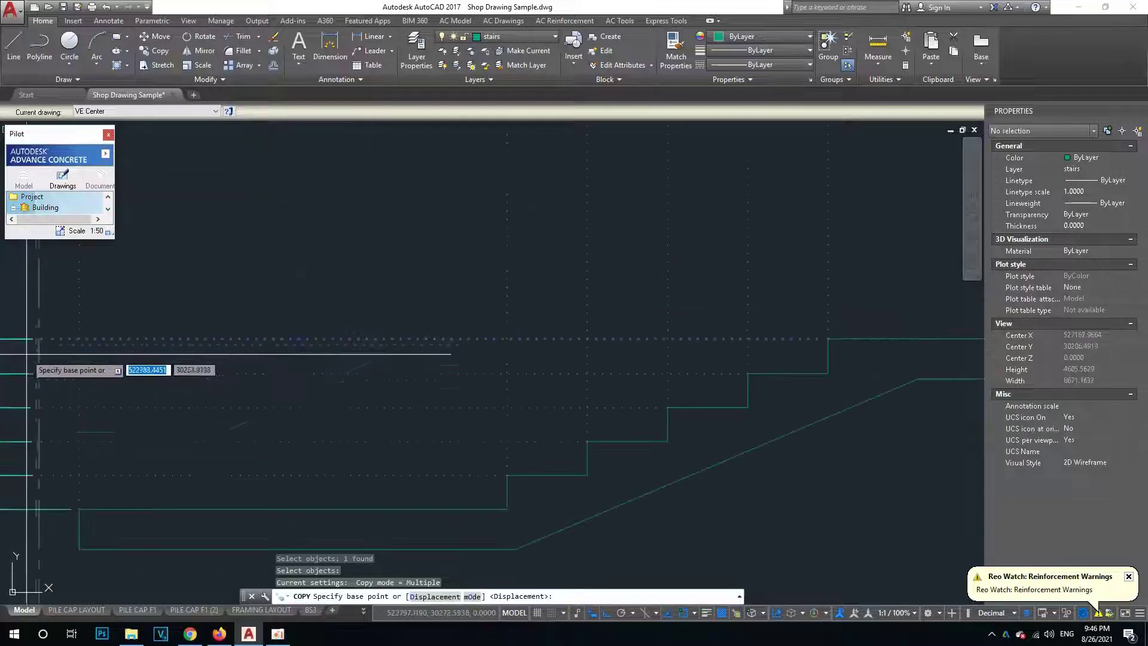
click(41, 339)
scroll(257, 385, down, 5)
scroll(490, 321, up, 3)
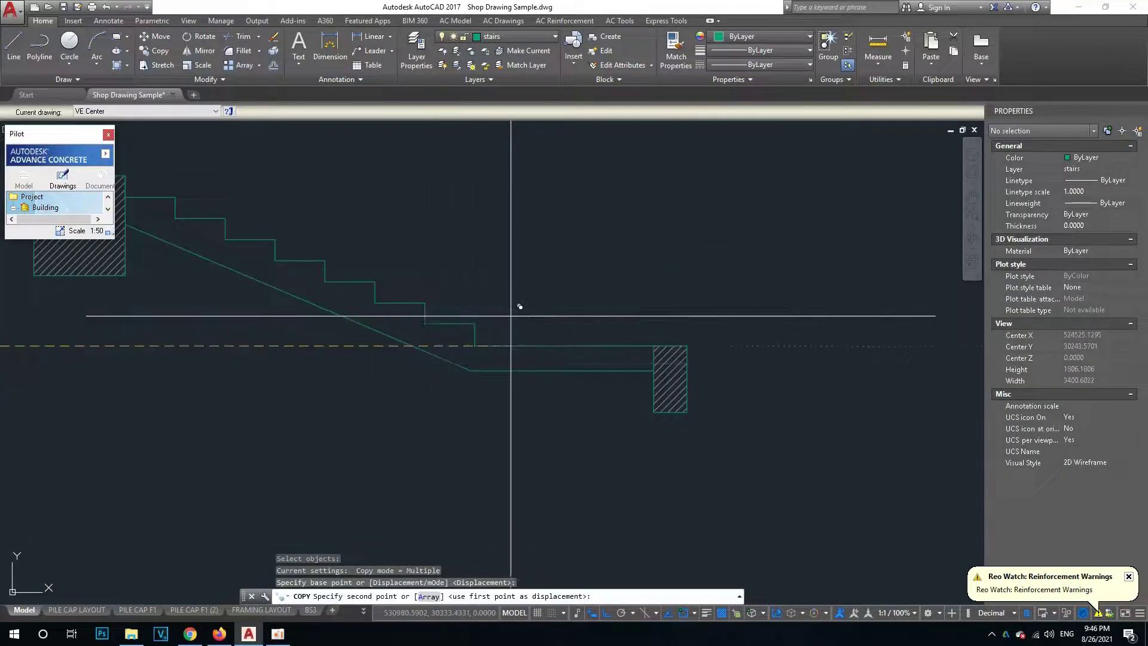
click(421, 299)
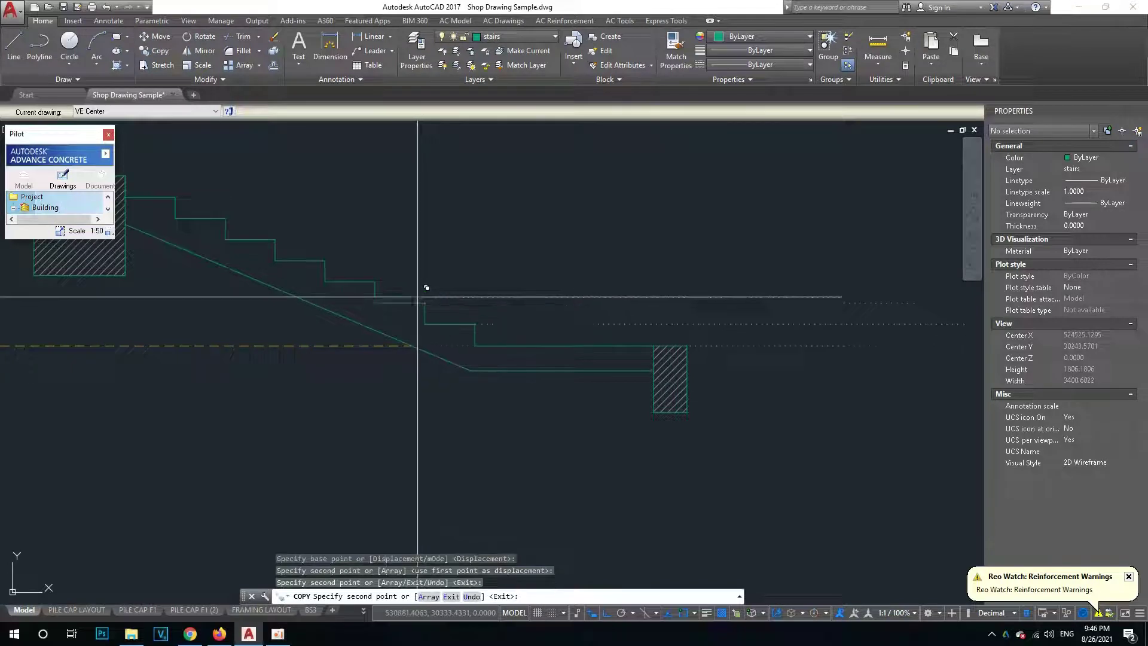
click(376, 292)
click(324, 261)
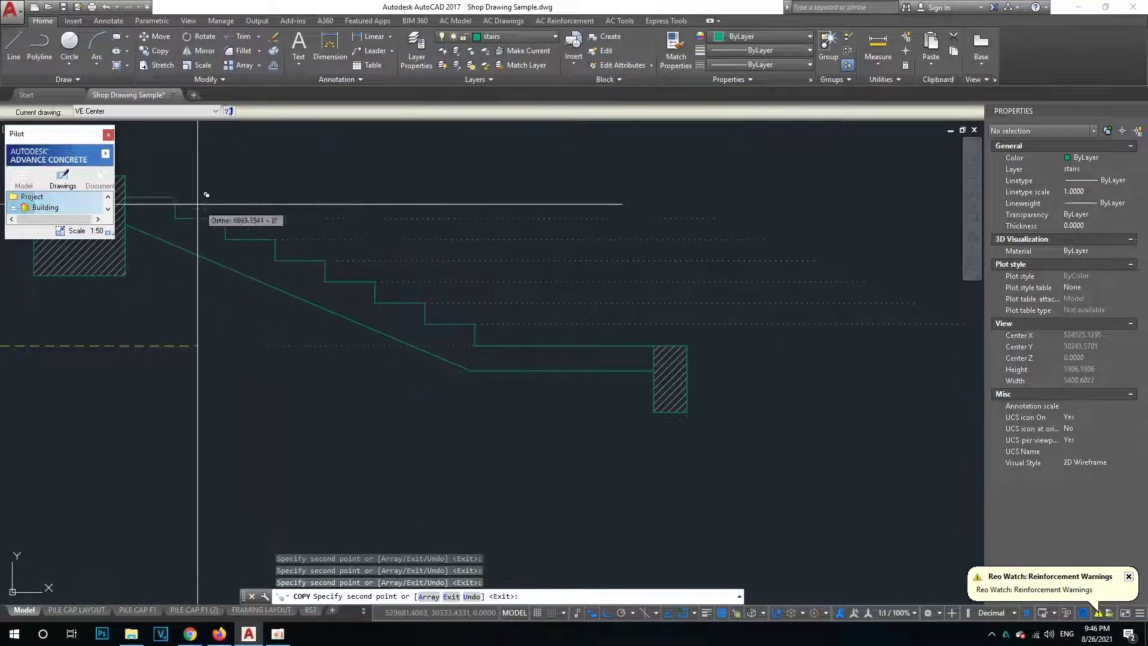
middle_drag(175, 190, 313, 341)
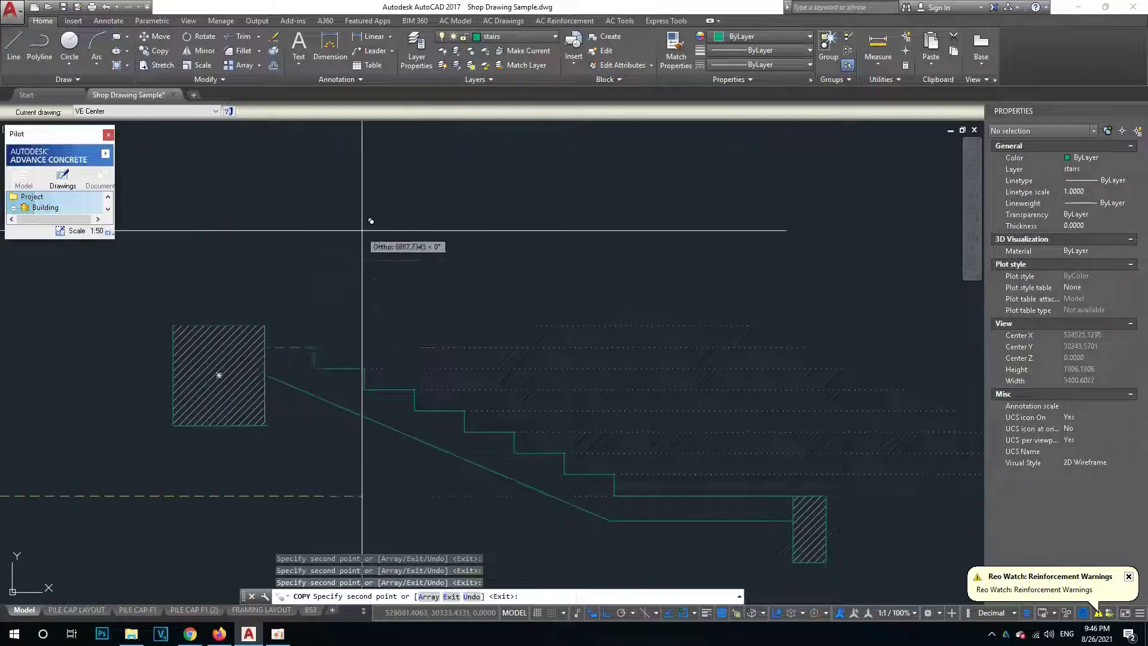
key(Escape)
Recentre the view on Section B and the stair profile, cancelling a stray linear dimension.
scroll(530, 218, down, 3)
middle_drag(531, 218, 687, 249)
scroll(586, 303, up, 1)
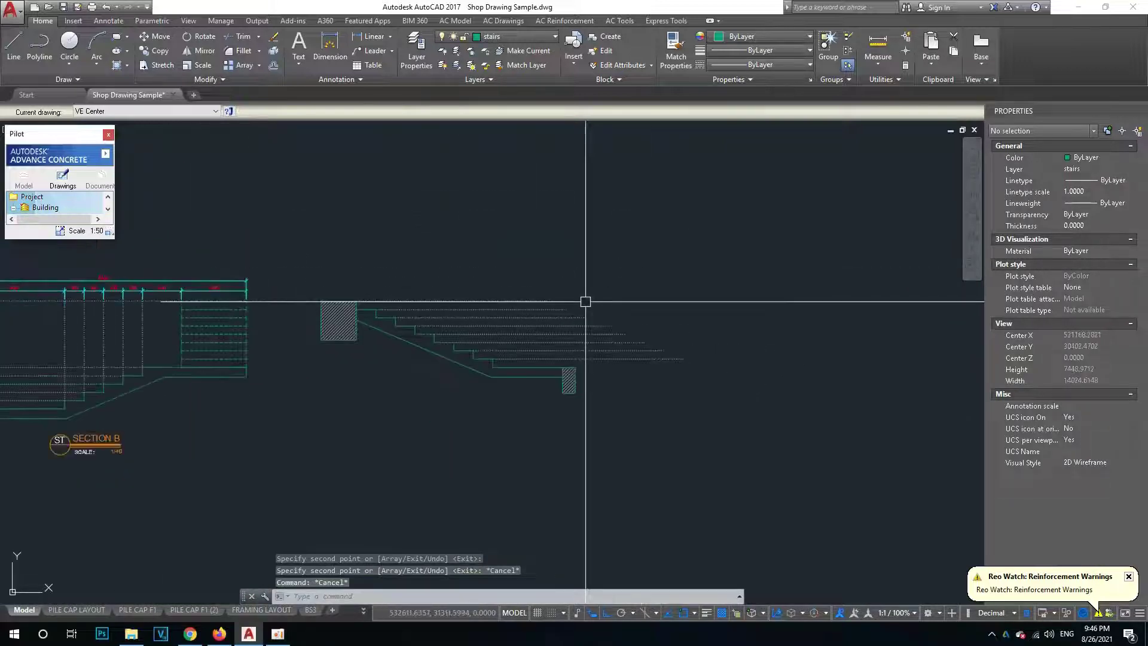
key(Escape)
scroll(588, 328, up, 2)
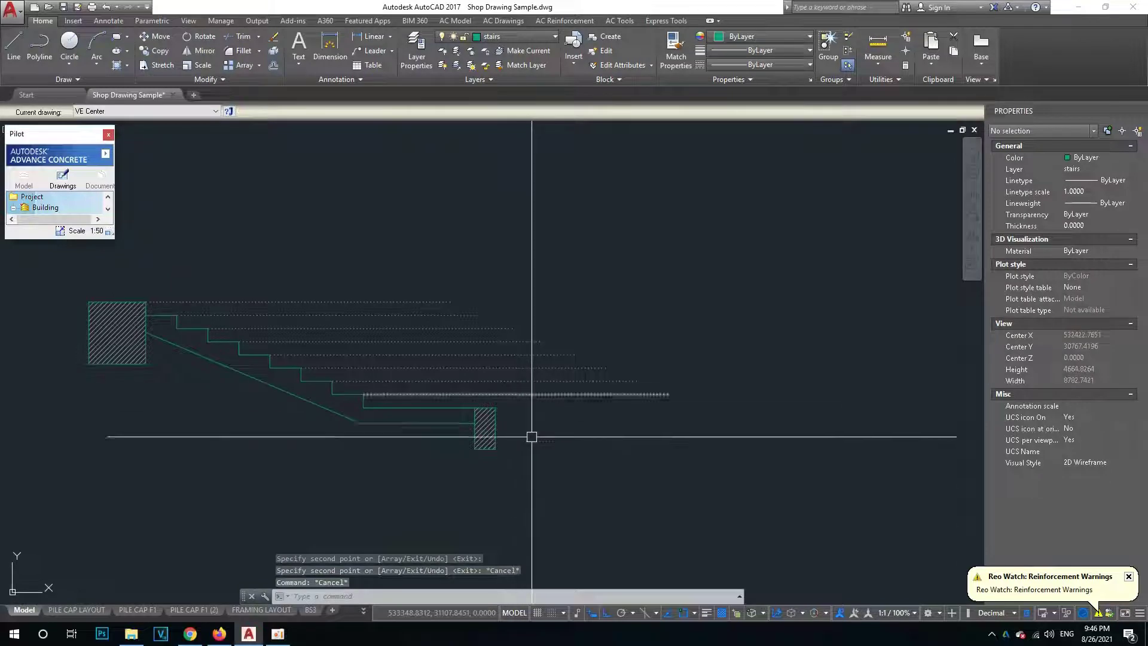
scroll(530, 436, up, 3)
middle_drag(531, 436, 563, 427)
scroll(561, 427, down, 2)
text(dd)
key(Return)
key(Escape)
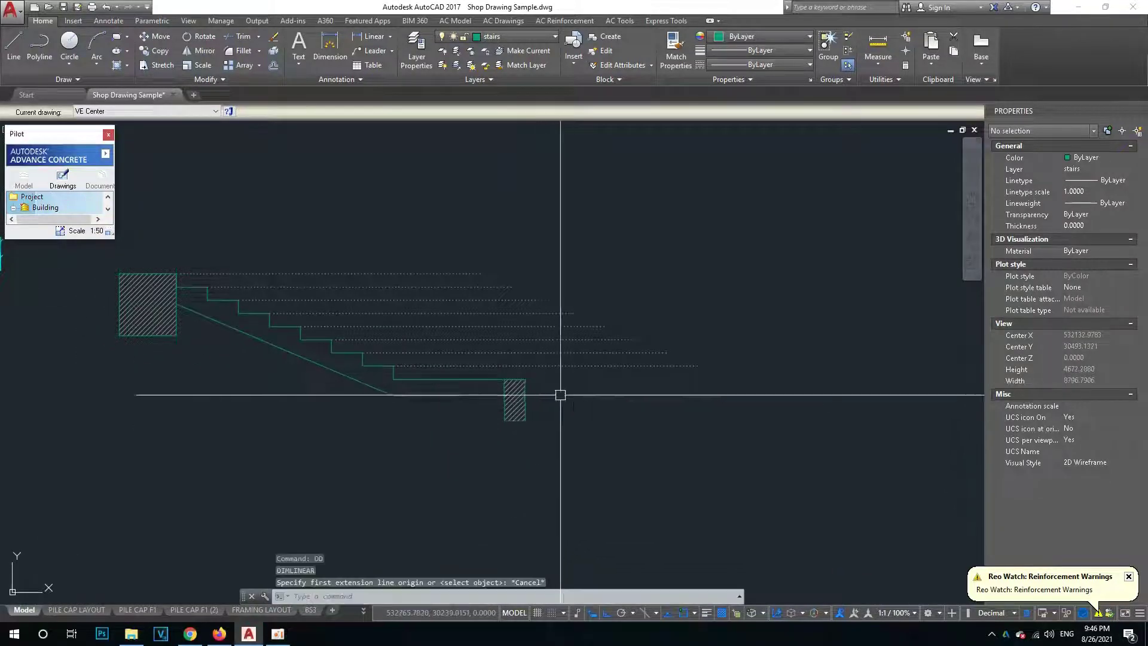
Draw a vertical construction line along the lower hatch's right edge.
text(xl)
key(Return)
click(529, 413)
click(536, 275)
scroll(556, 312, up, 3)
key(Escape)
key(Escape)
scroll(536, 341, down, 4)
Trim and extend the dotted step lines so they end on the construction line.
text(tr)
key(Return)
click(517, 346)
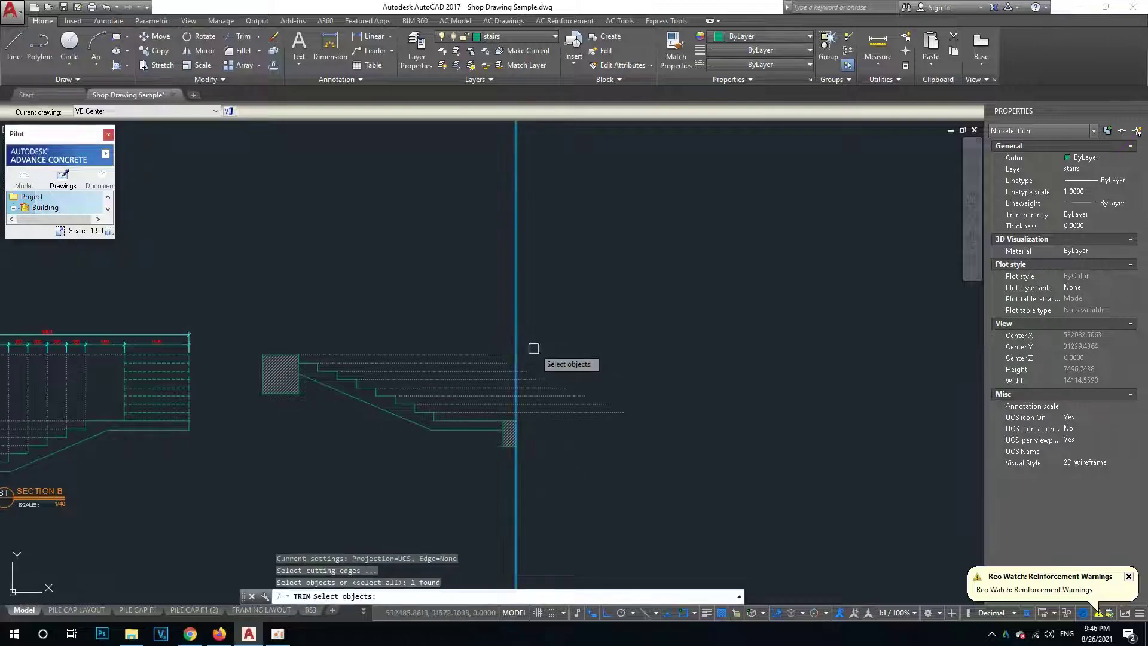
scroll(526, 383, up, 4)
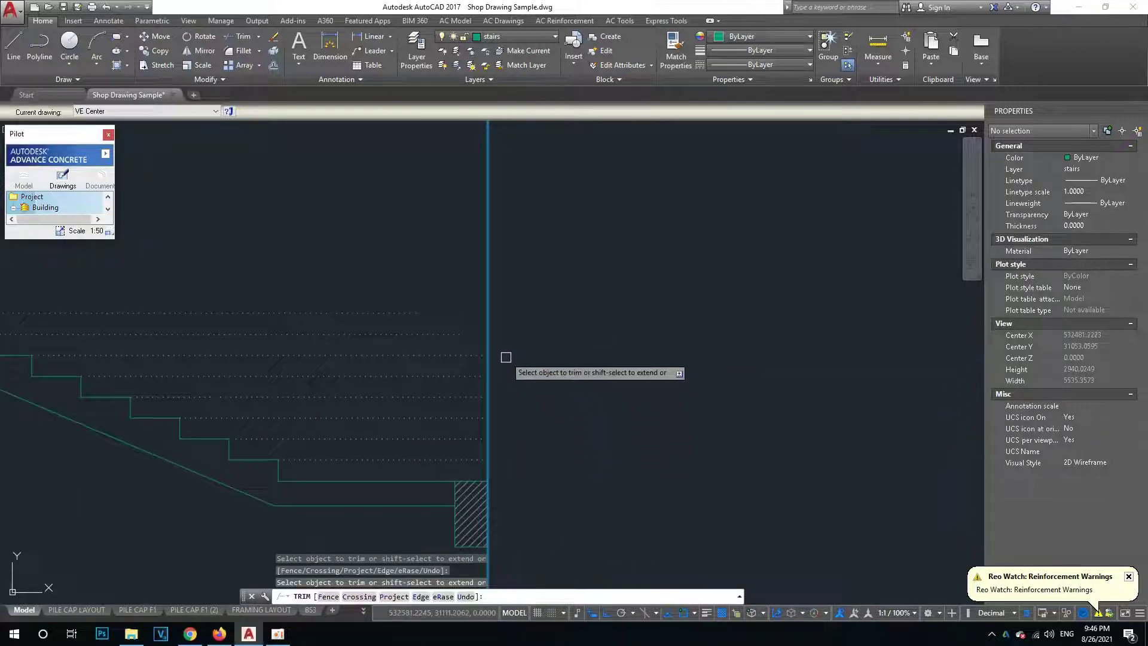
key(Escape)
middle_drag(429, 310, 452, 349)
text(ex)
key(Return)
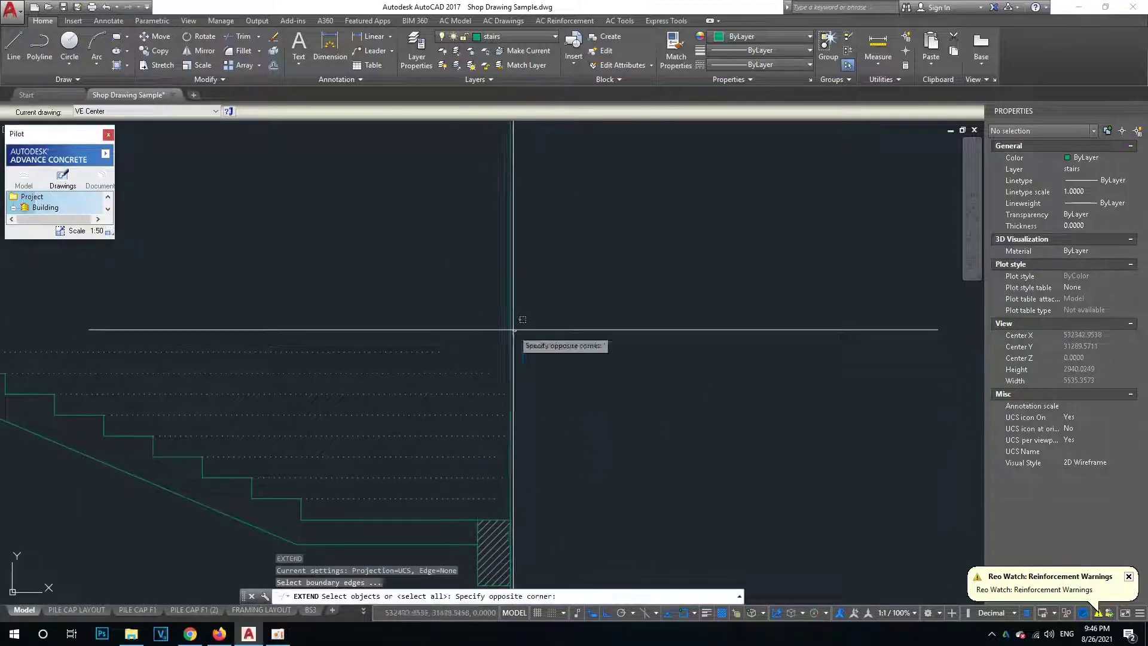
key(Escape)
key(Escape)
scroll(562, 326, down, 3)
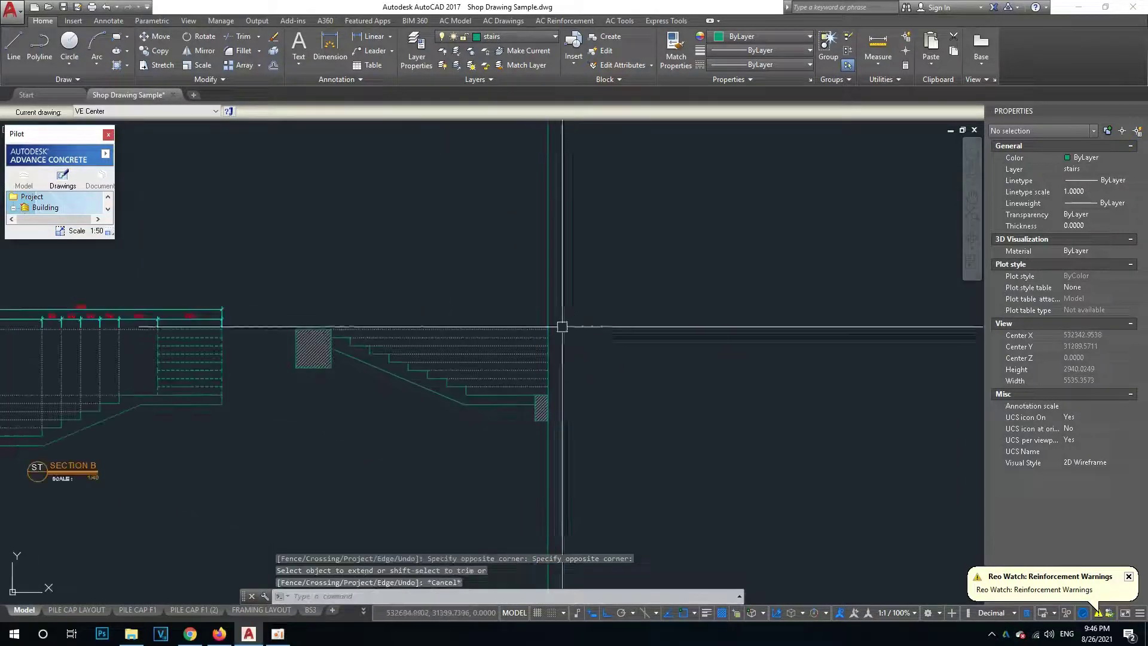
scroll(477, 313, up, 1)
Centre the stair profile and open the Dimension Style Manager.
middle_drag(640, 322, 588, 322)
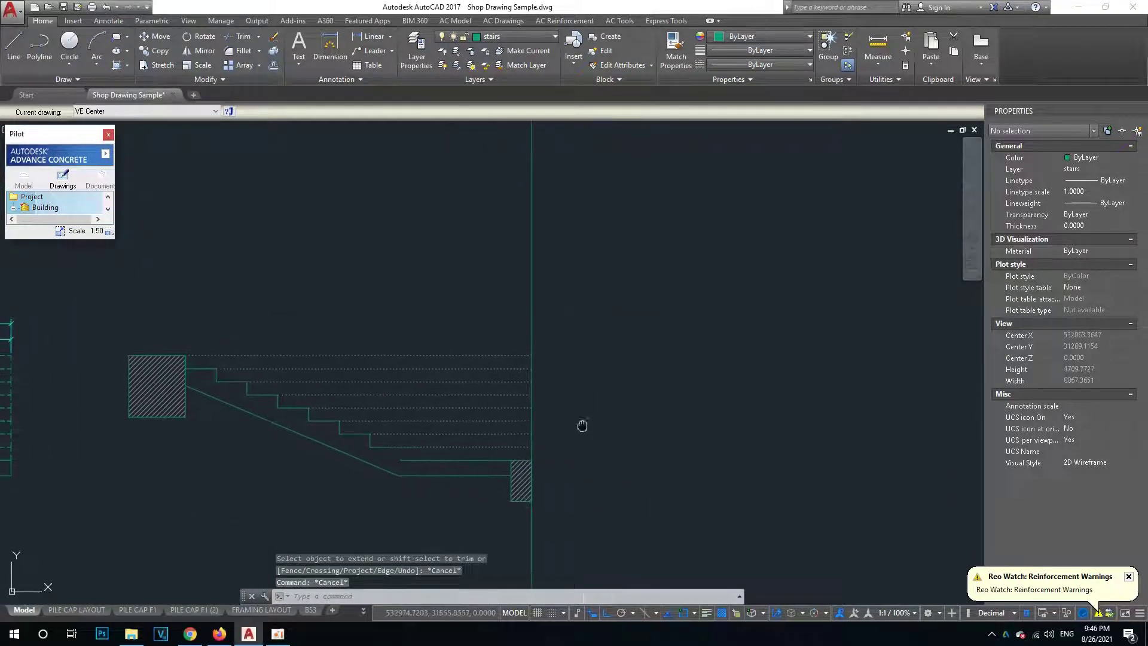
middle_drag(584, 423, 584, 377)
text(d)
key(Return)
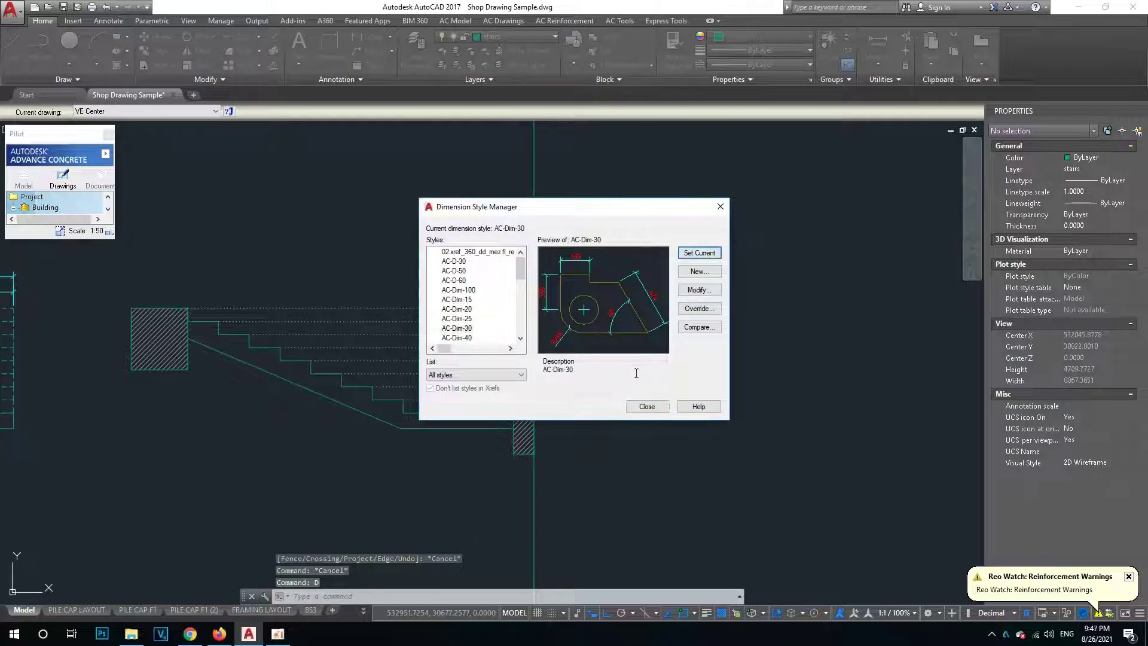
Close the Dimension Style Manager.
click(646, 407)
scroll(641, 336, down, 2)
scroll(431, 385, up, 3)
scroll(456, 457, up, 2)
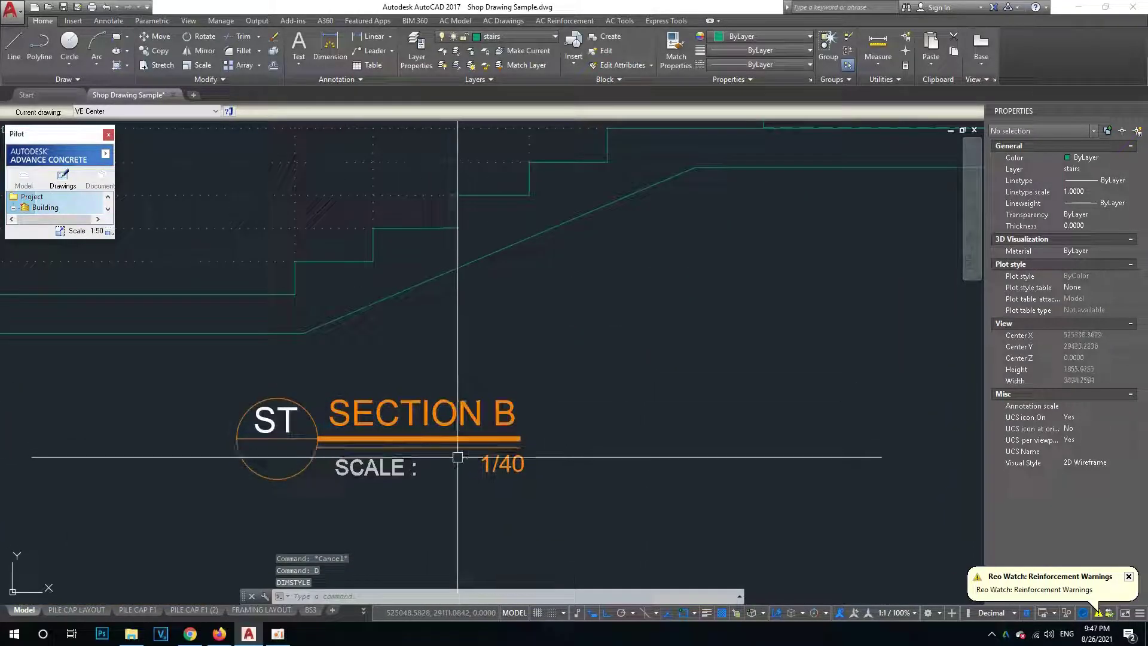
scroll(263, 435, down, 2)
Zoom in on Section C's stair beside the landing and start a DLI linear dimension.
middle_drag(434, 336, 451, 316)
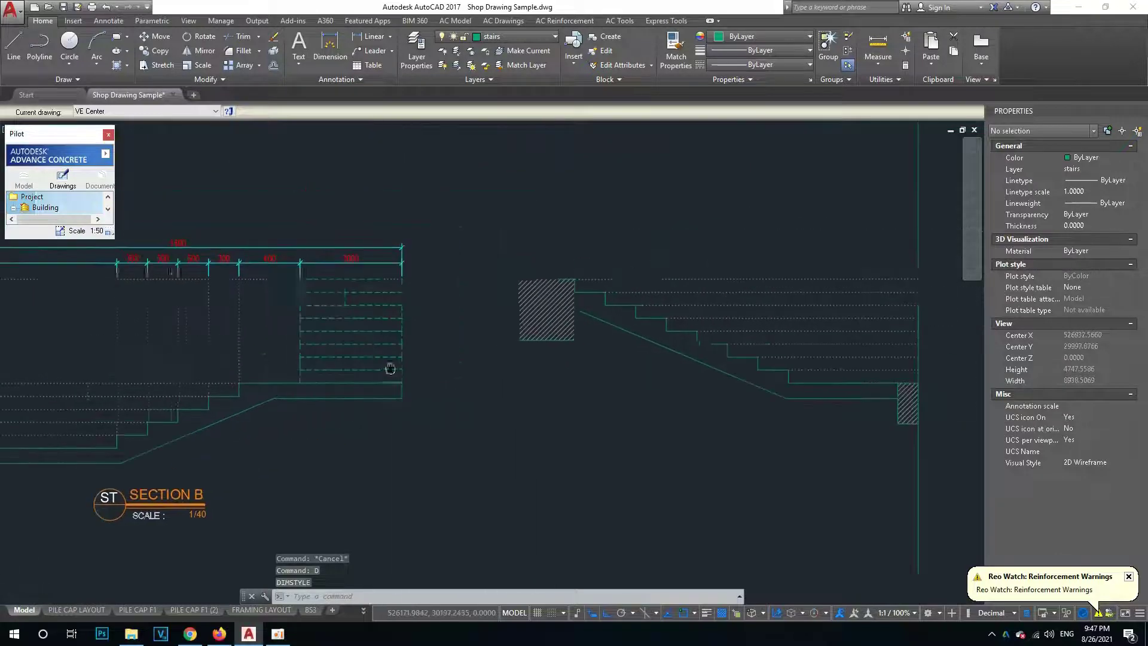
middle_drag(161, 273, 385, 398)
scroll(167, 398, up, 4)
middle_drag(168, 397, 512, 359)
scroll(490, 257, up, 3)
scroll(483, 281, down, 2)
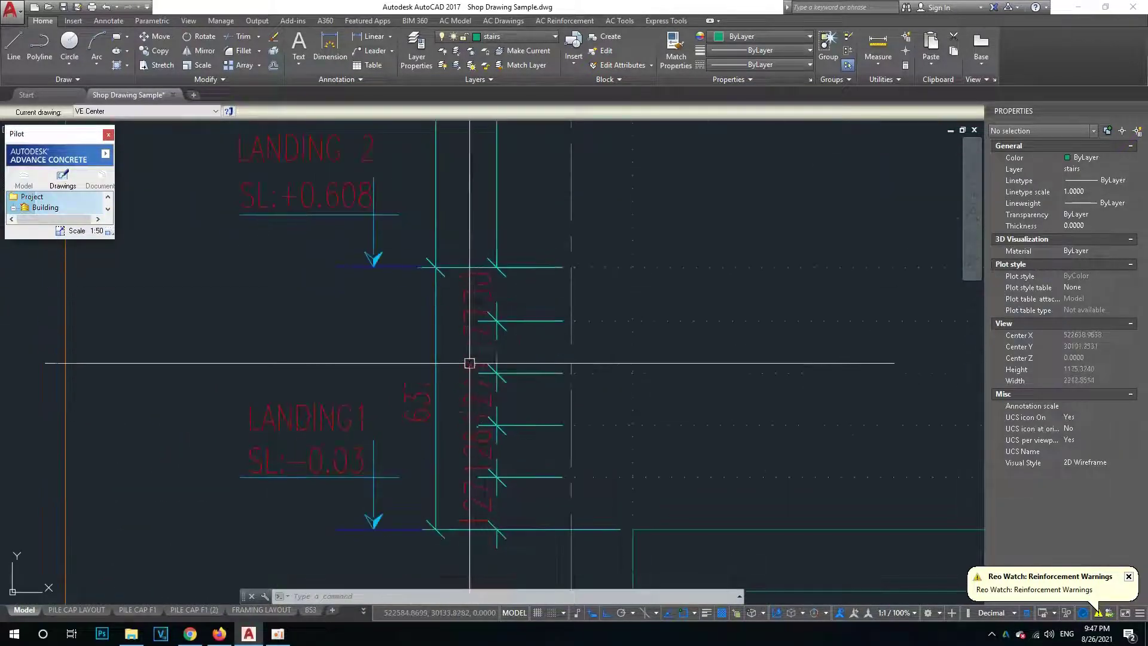
scroll(434, 393, down, 3)
scroll(577, 377, up, 3)
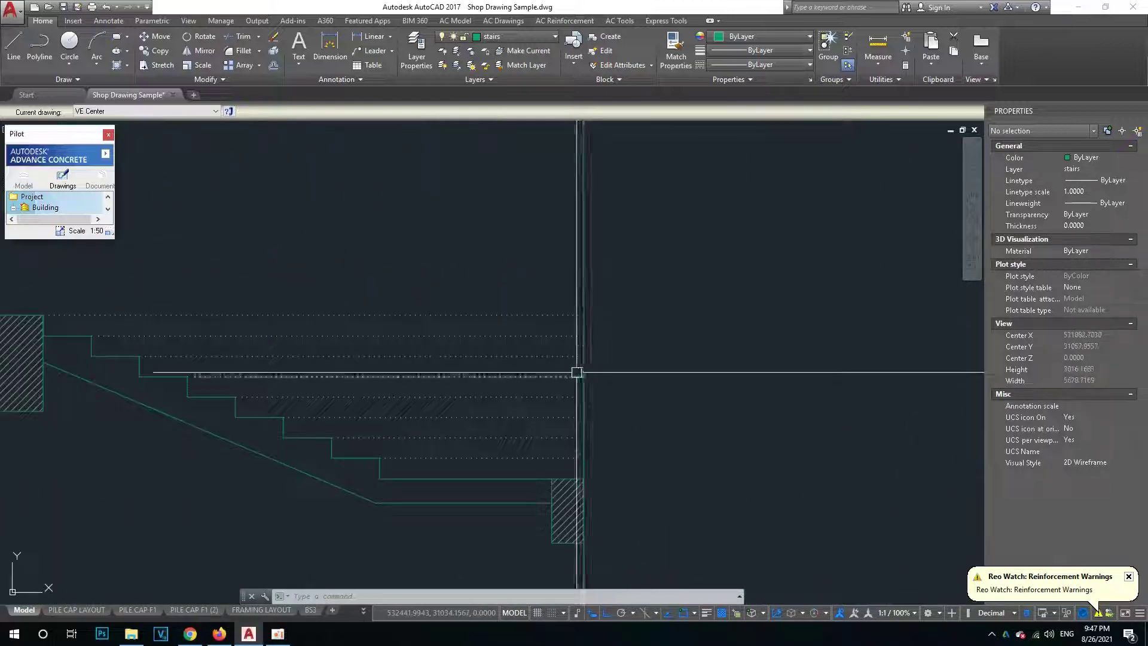
scroll(386, 402, up, 3)
scroll(375, 402, up, 2)
text(dli)
key(Return)
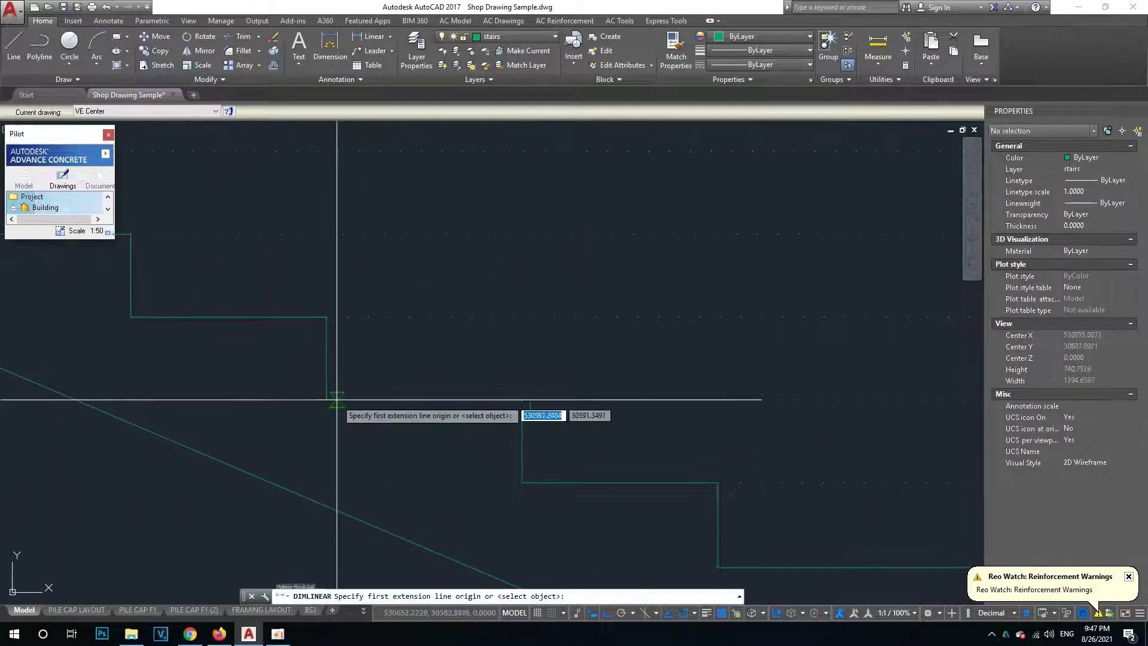
Abandon a trial step dimension and center the right stair section in view.
click(329, 398)
click(327, 323)
key(Escape)
scroll(315, 333, down, 4)
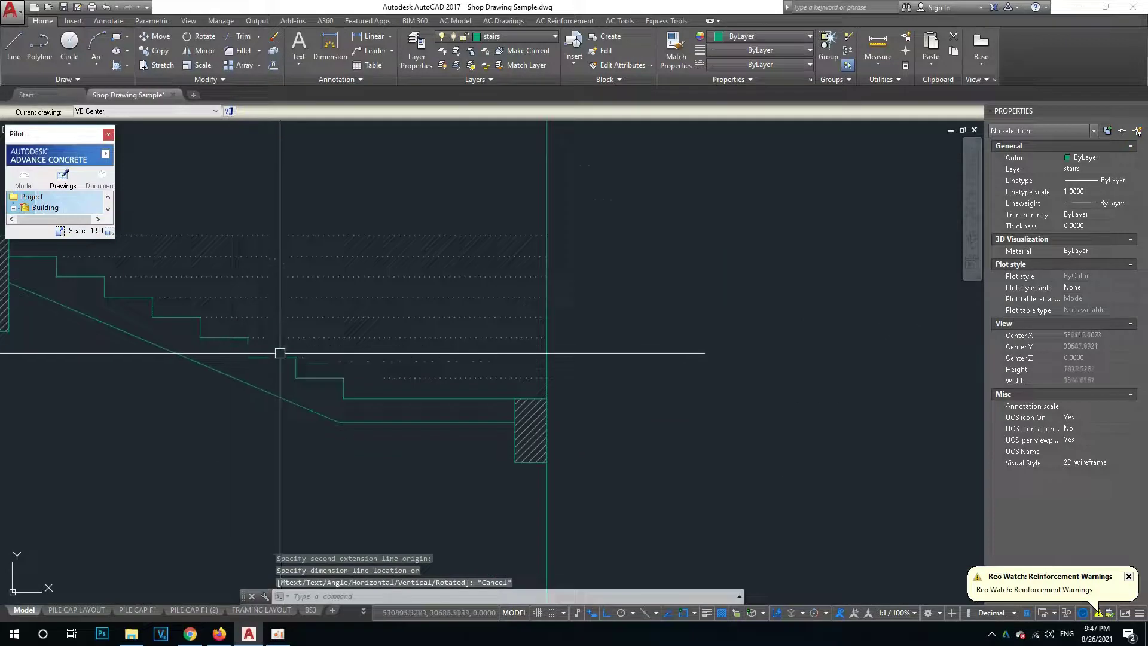
scroll(326, 385, down, 2)
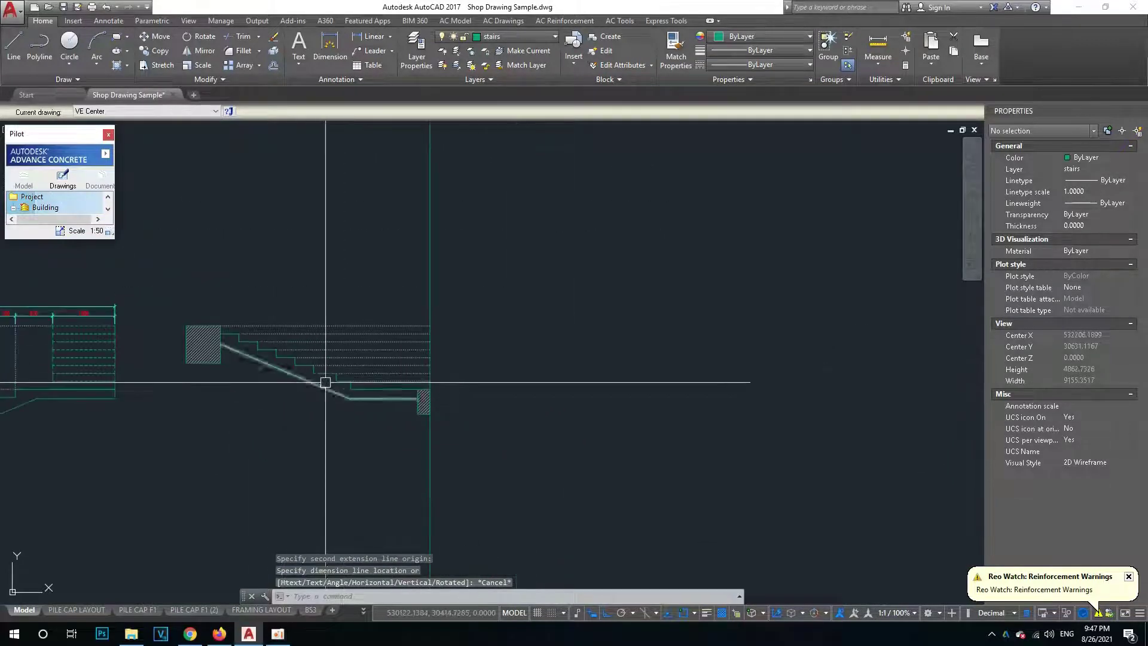
scroll(522, 345, up, 2)
middle_drag(522, 346, 594, 383)
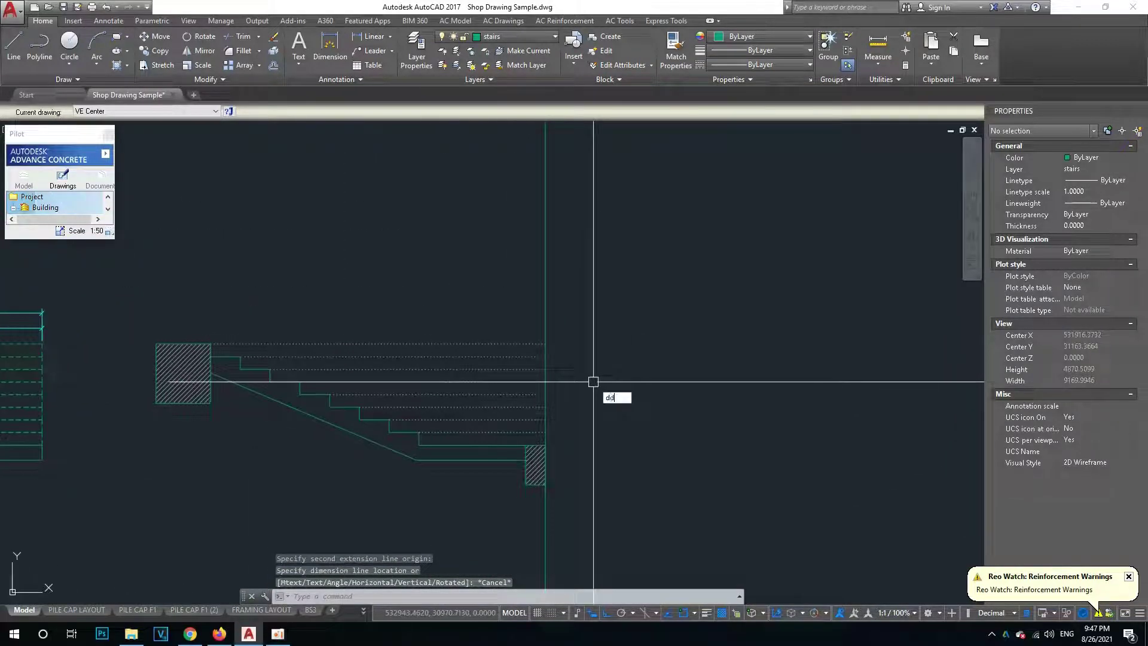
Dimension Section C's bottom riser as 130, placed right of the steps.
key(Return)
scroll(538, 432, up, 4)
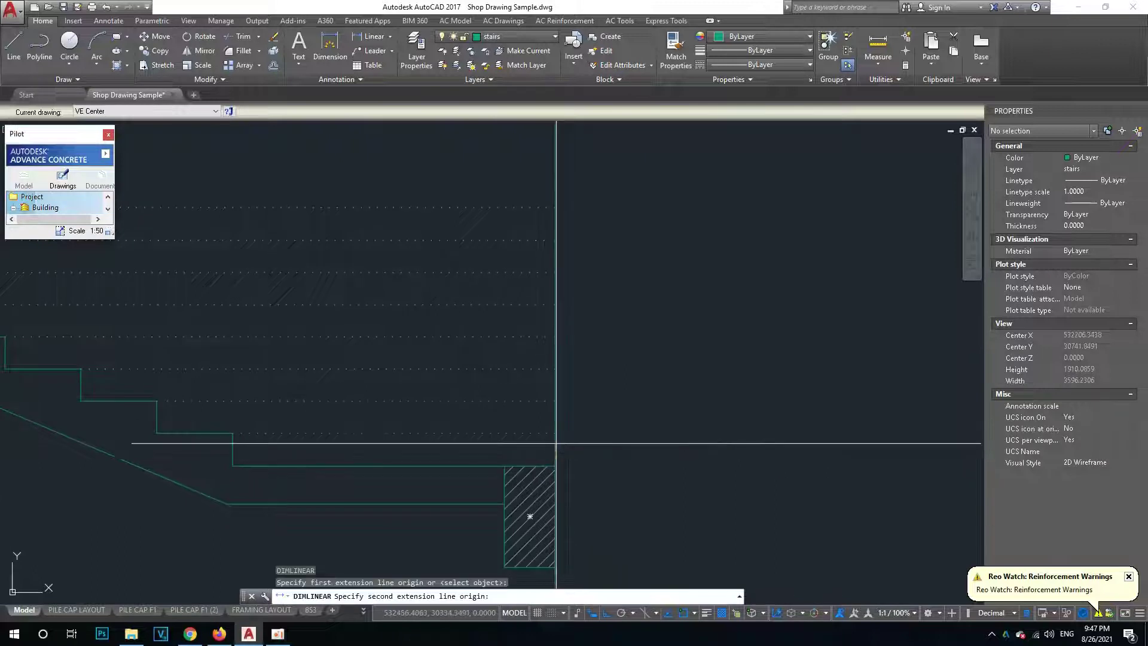
click(555, 465)
click(555, 432)
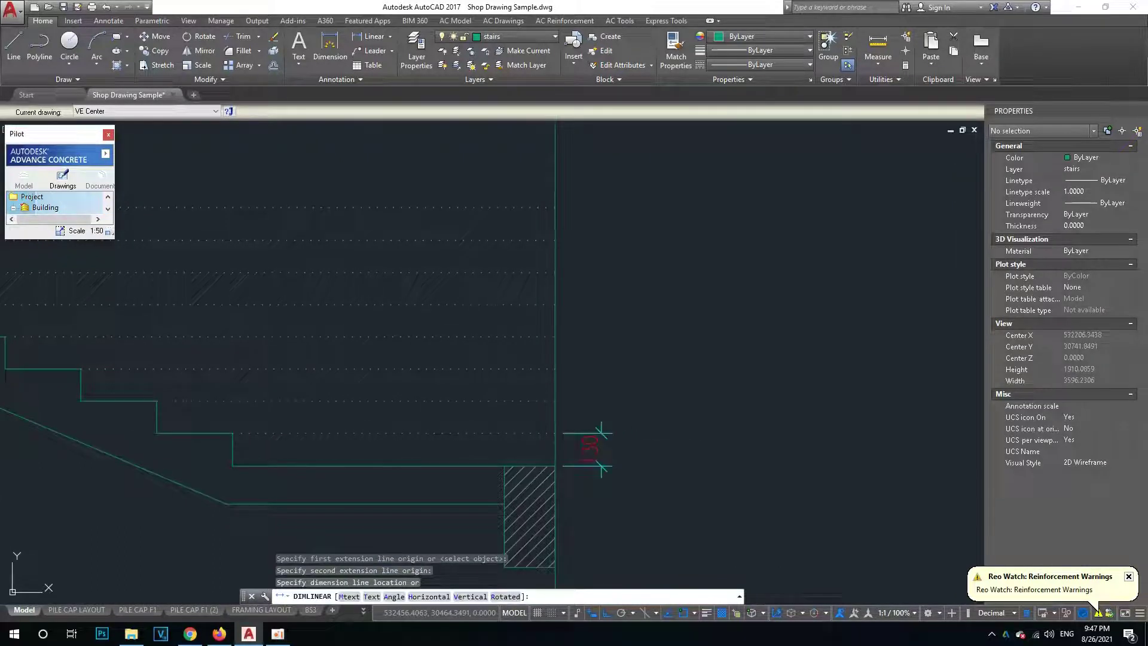
click(601, 449)
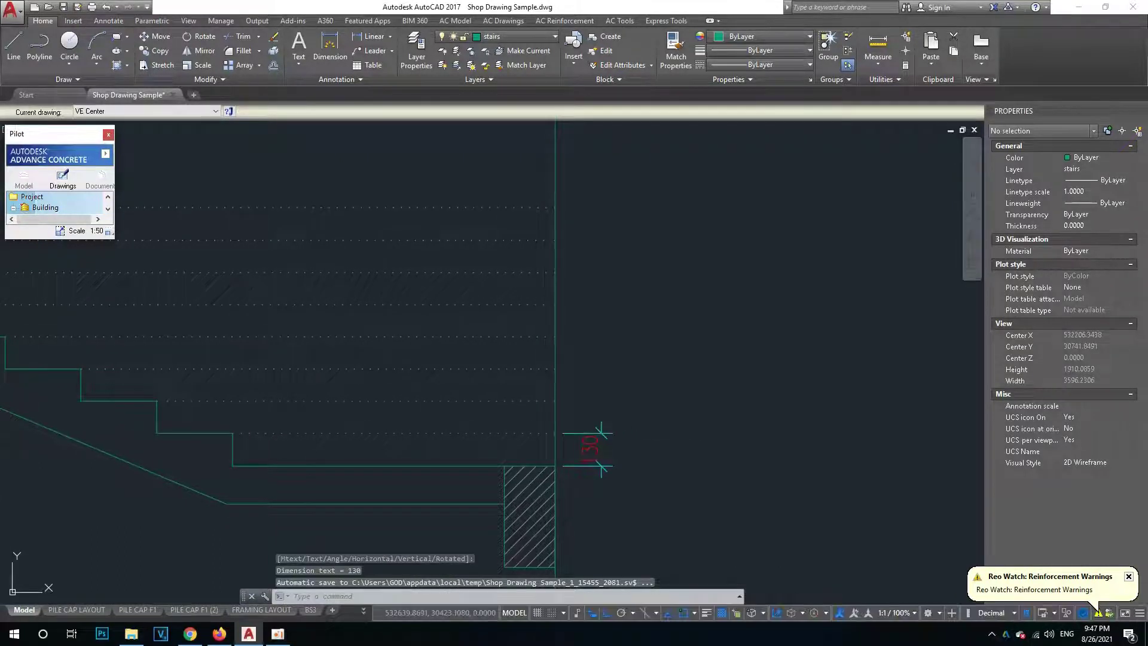
Chain 127 riser dimensions up each remaining step to the top.
middle_drag(607, 410, 526, 381)
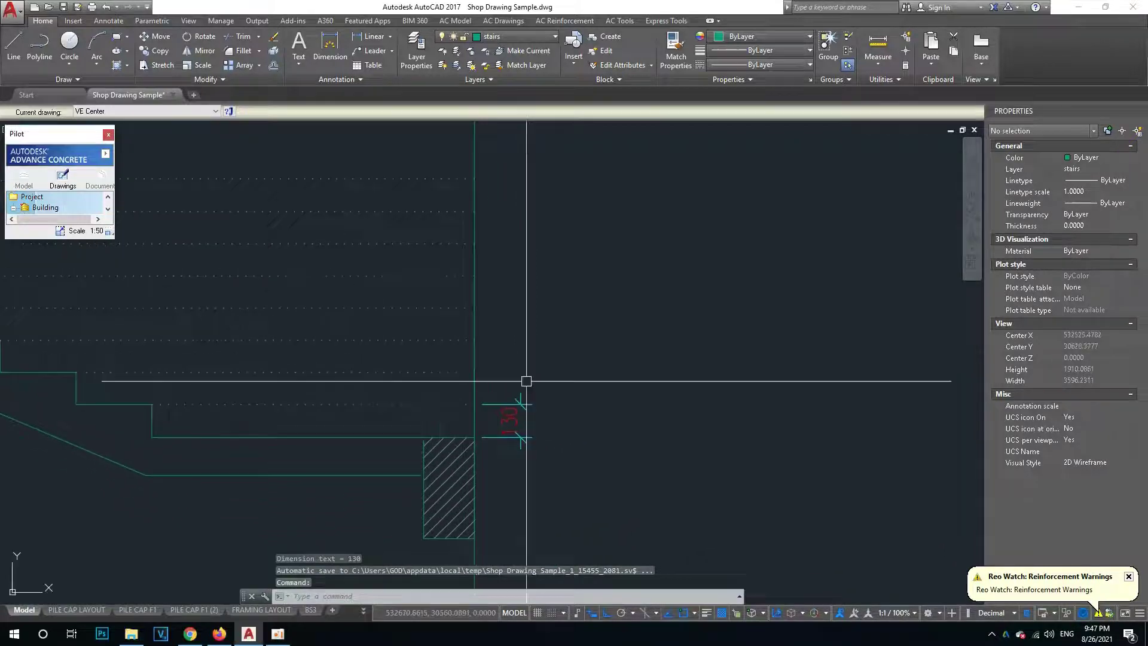
text(dd)
key(Return)
click(475, 372)
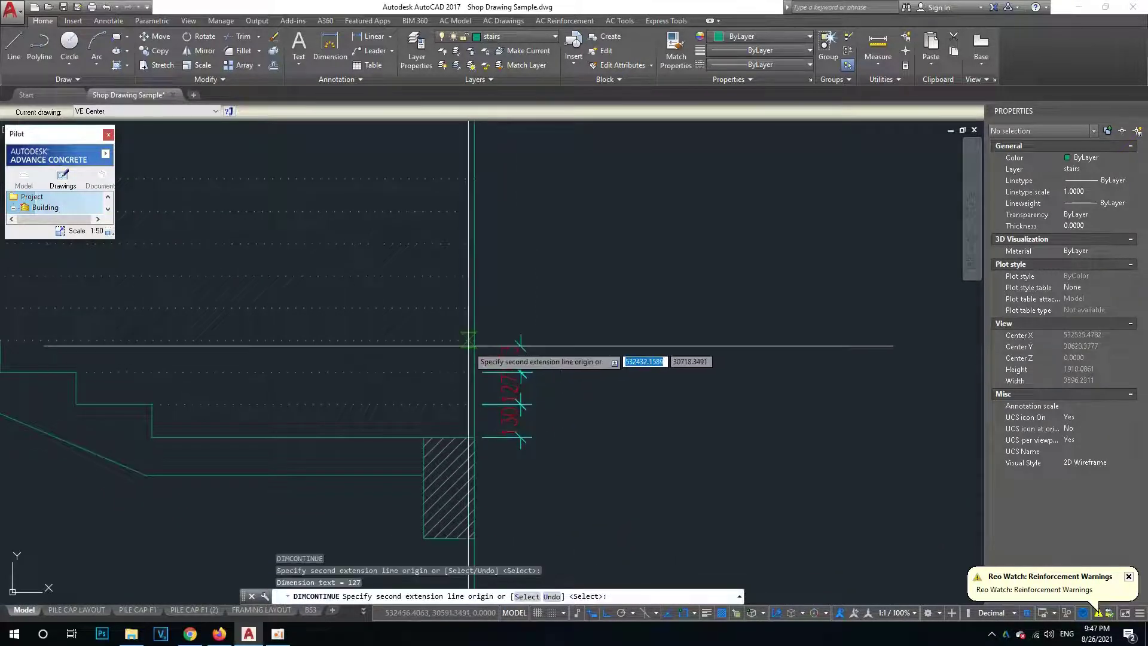
click(475, 340)
click(475, 308)
click(475, 275)
click(475, 244)
click(475, 214)
click(475, 181)
key(Escape)
key(Escape)
Add a 1022 overall height dimension beside the riser chain.
middle_drag(612, 194, 531, 251)
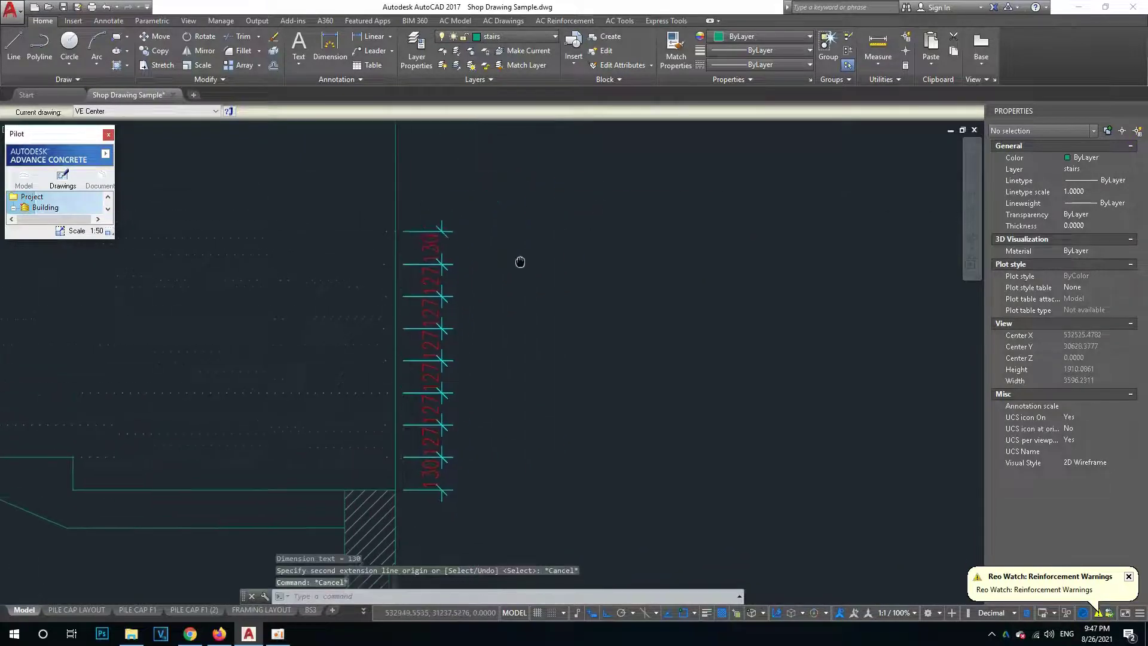
text(dli)
key(Return)
click(392, 497)
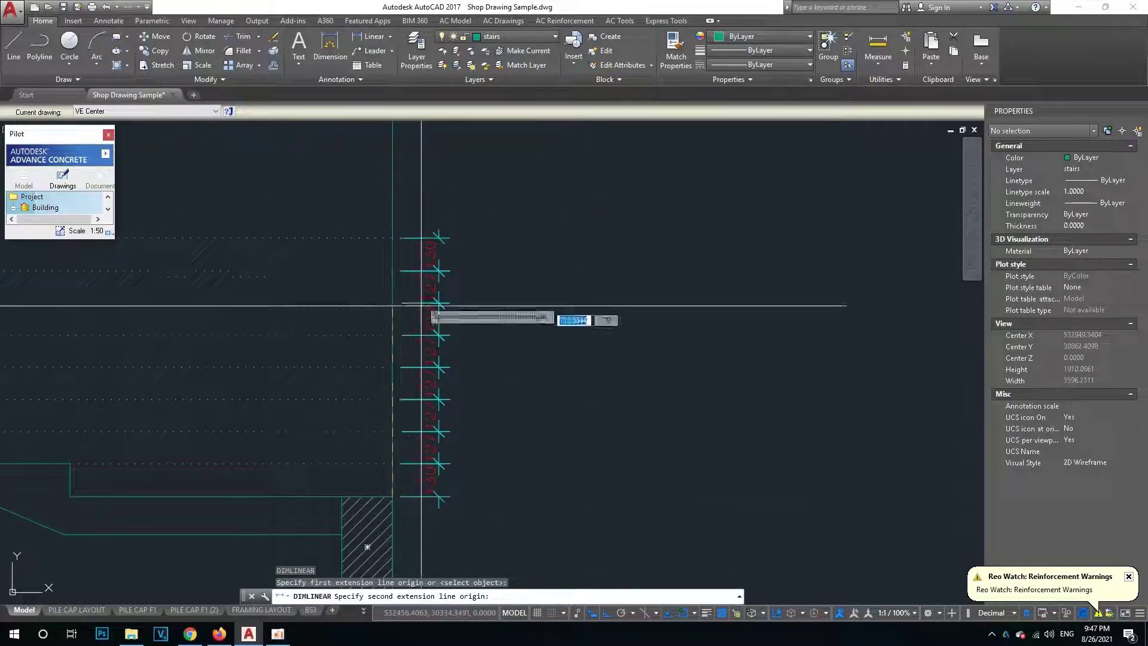
click(399, 232)
click(477, 249)
key(Escape)
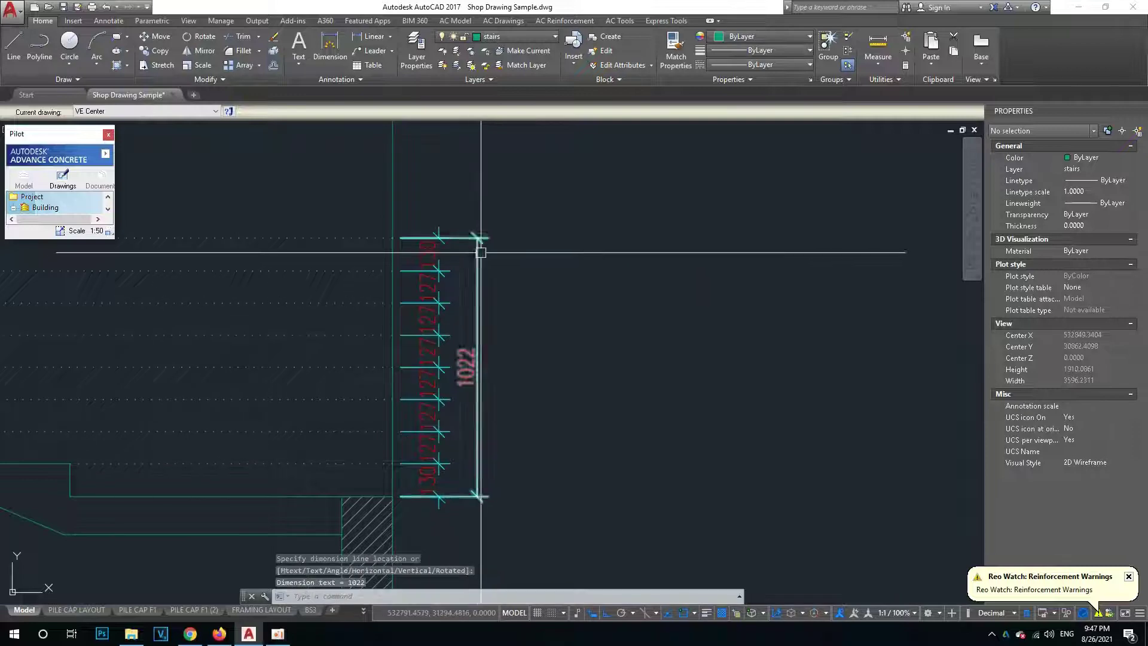
Pan and zoom to bring both stair sections into view.
middle_drag(451, 442, 519, 285)
scroll(543, 371, down, 3)
scroll(487, 377, down, 3)
mouse_move(487, 377)
middle_down()
mouse_move(431, 366)
mouse_move(456, 361)
middle_up()
text(co)
key(Return)
scroll(110, 282, up, 6)
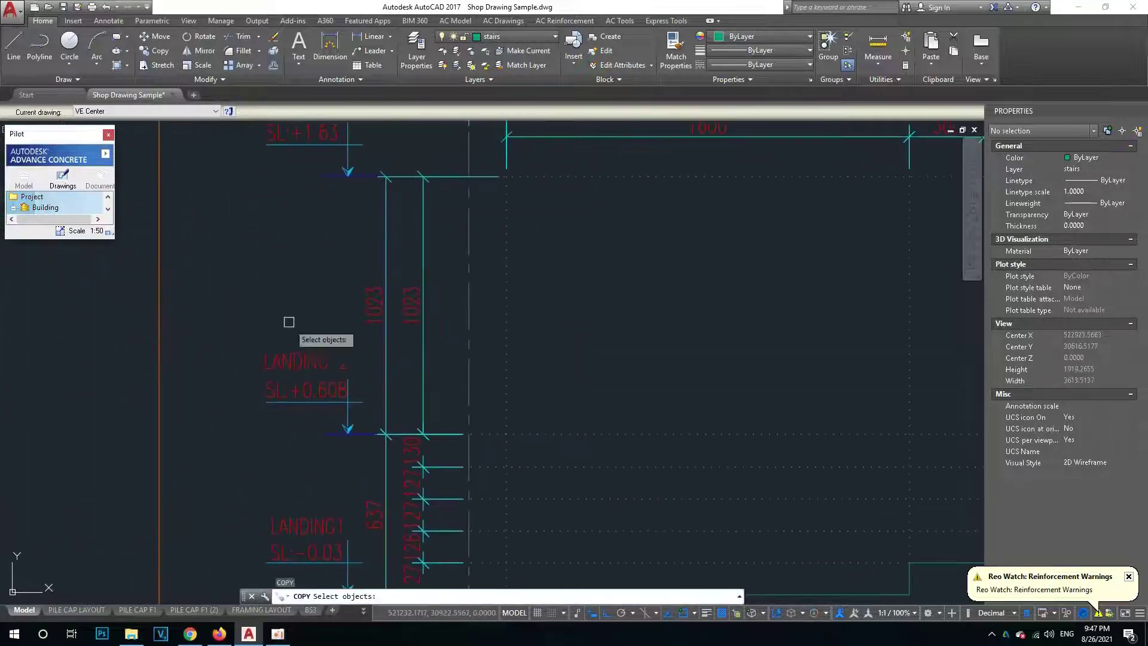
Window-select the LANDING 2 marker for copying, then abandon the copy.
click(226, 319)
click(383, 458)
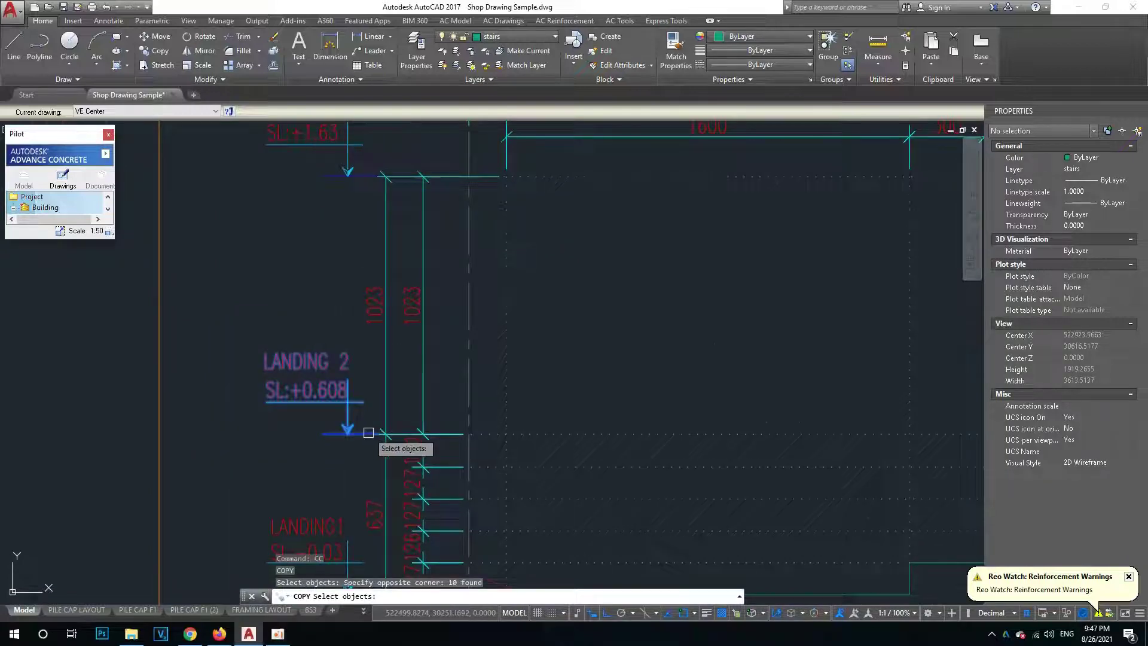
scroll(367, 432, up, 3)
key(Return)
scroll(382, 449, down, 1)
scroll(359, 412, up, 4)
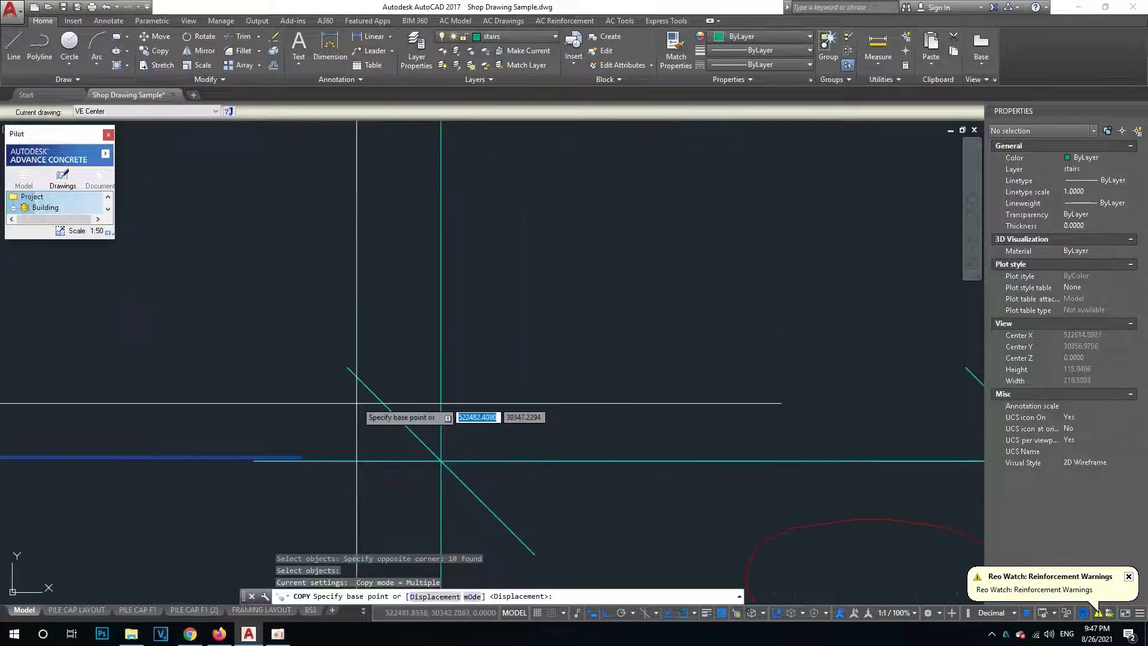
scroll(356, 399, down, 8)
key(Escape)
Start a move and window-select the level labels plus extra objects.
text(m)
key(Return)
click(281, 460)
click(359, 384)
scroll(359, 385, up, 3)
click(359, 317)
click(192, 429)
scroll(397, 377, up, 4)
scroll(428, 443, up, 3)
key(Return)
Pick the move base point at the line intersection, then cancel the move.
click(398, 440)
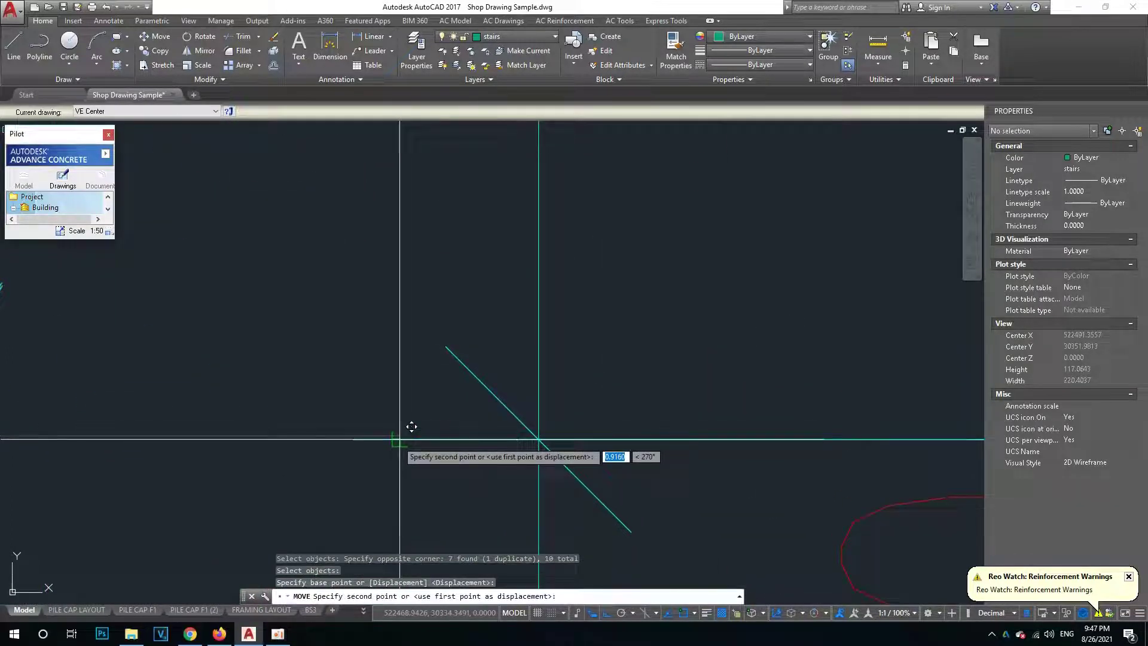
scroll(412, 426, down, 5)
scroll(397, 367, down, 3)
key(Escape)
text(m)
key(Return)
key(Escape)
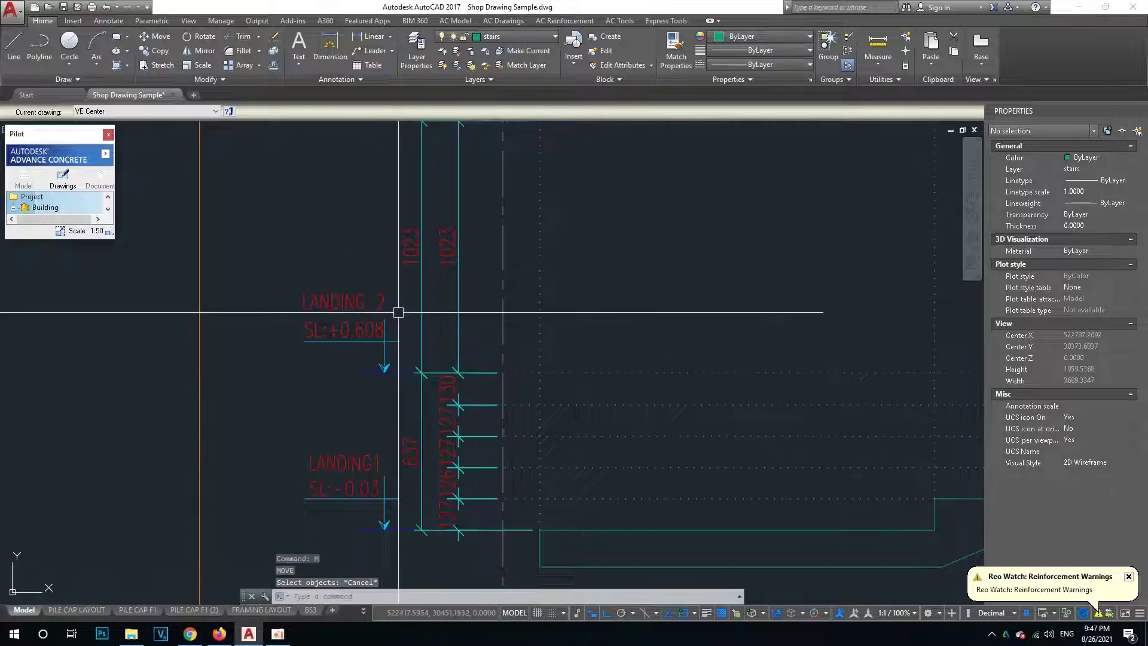
Window-select the level labels for a copy, then cancel it.
text(c)
key(Return)
click(282, 252)
click(413, 389)
click(258, 263)
click(365, 331)
key(Return)
scroll(410, 382, up, 2)
scroll(410, 383, up, 2)
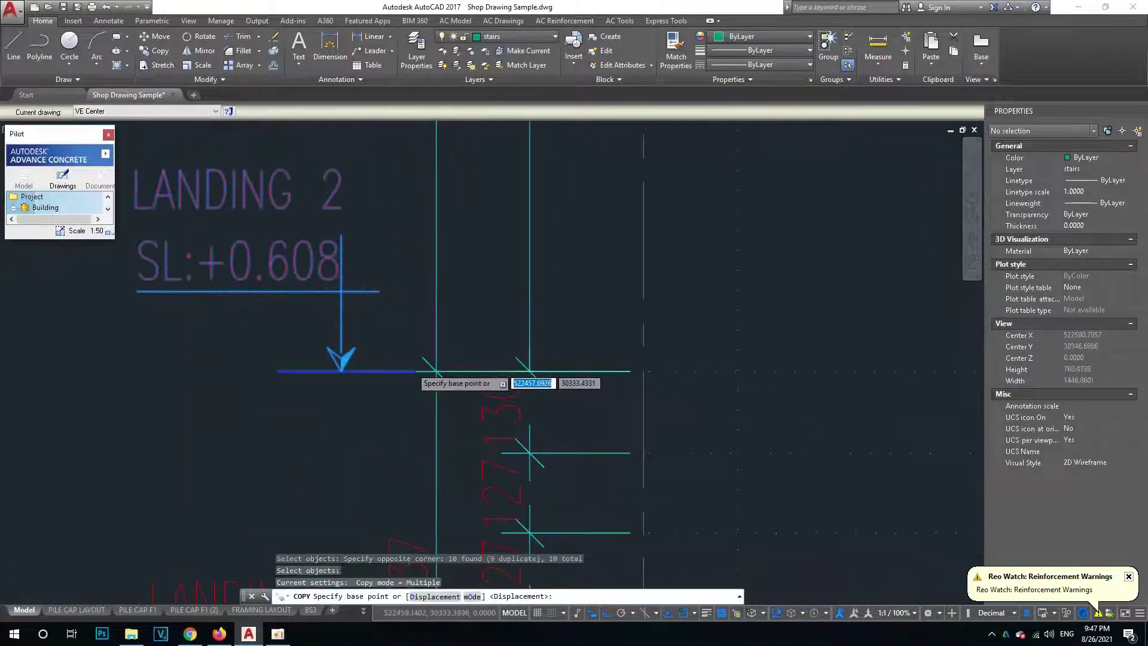
scroll(411, 367, down, 5)
key(Escape)
Copy the 1ST FLOOR and LANDING 2 markers using a base point on the landing marker.
key(Return)
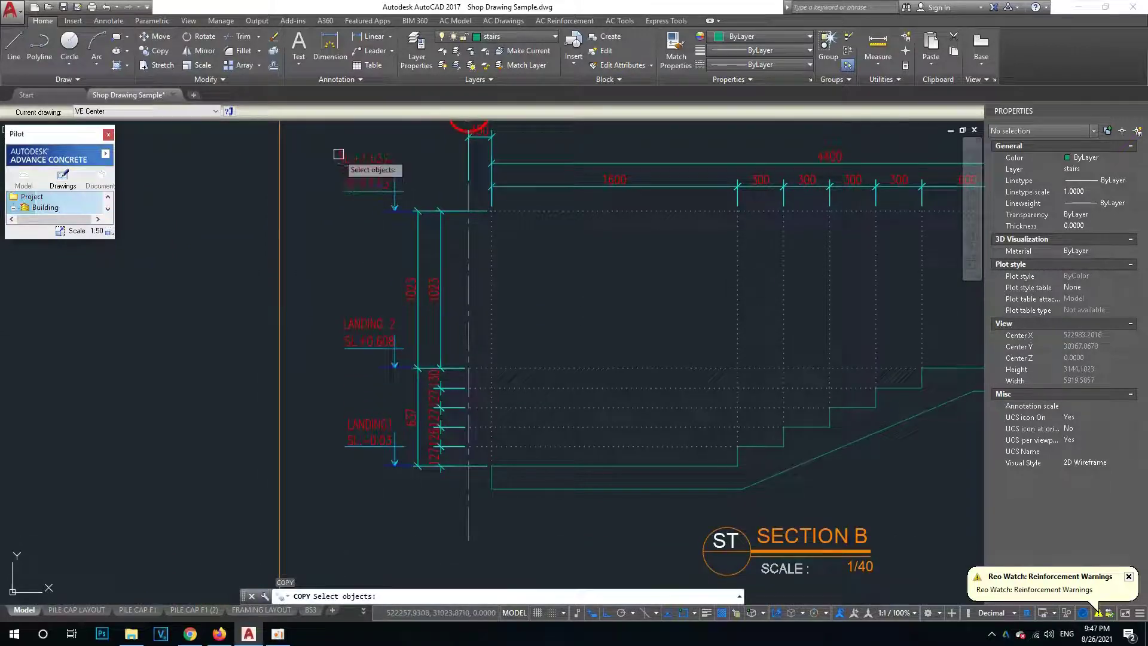
click(406, 232)
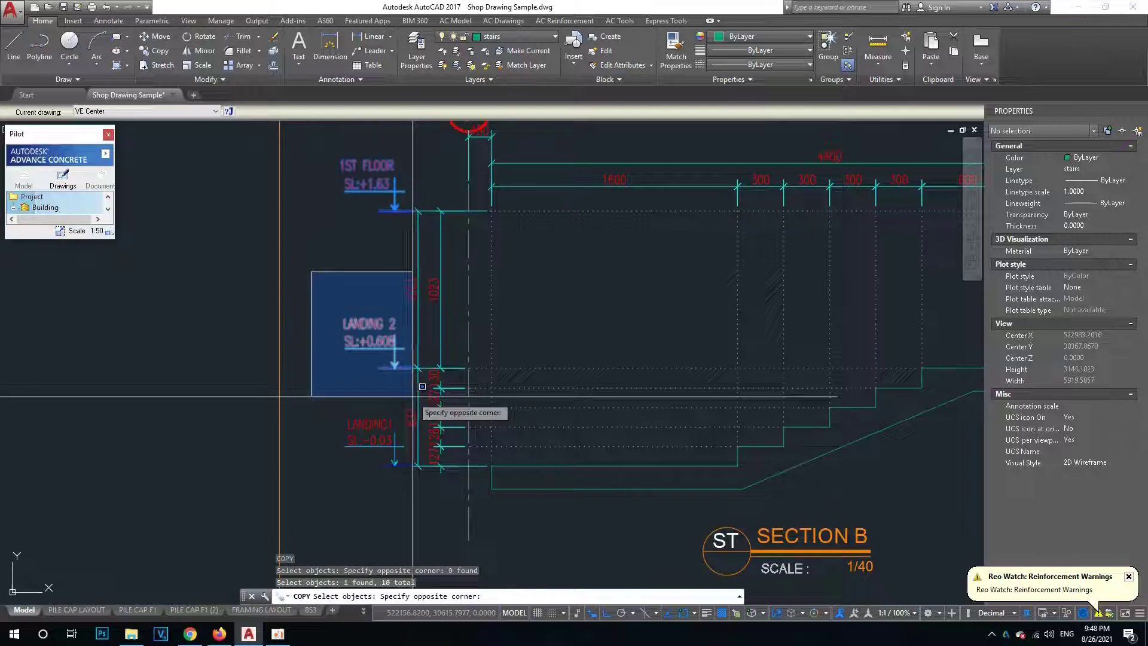
click(411, 346)
key(Return)
scroll(408, 367, up, 4)
click(413, 367)
scroll(479, 376, down, 5)
scroll(532, 371, up, 3)
scroll(508, 362, up, 2)
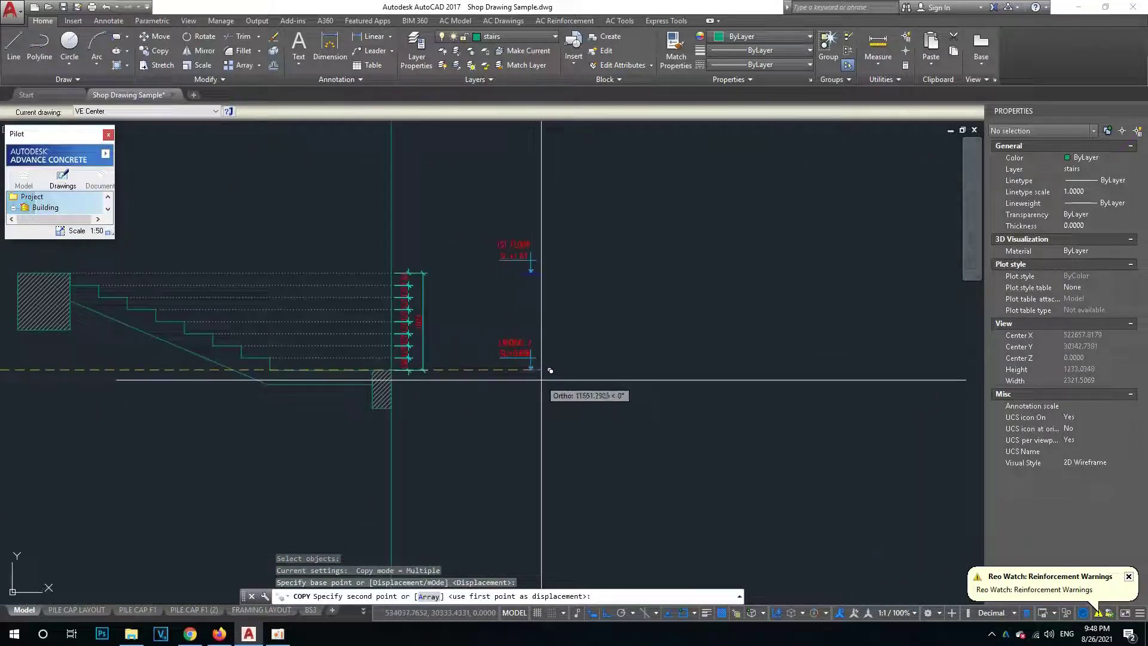
key(Escape)
Mirror the copied level markers beside the dimensions, deleting the originals.
text(mi)
key(Return)
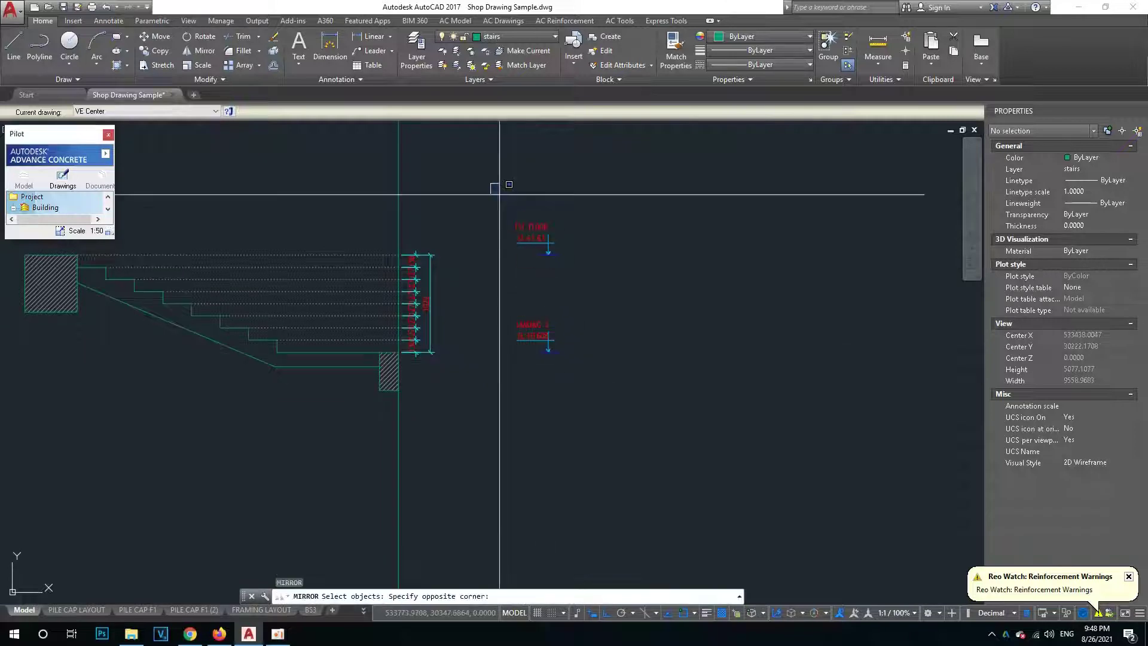
click(487, 182)
click(551, 415)
click(505, 404)
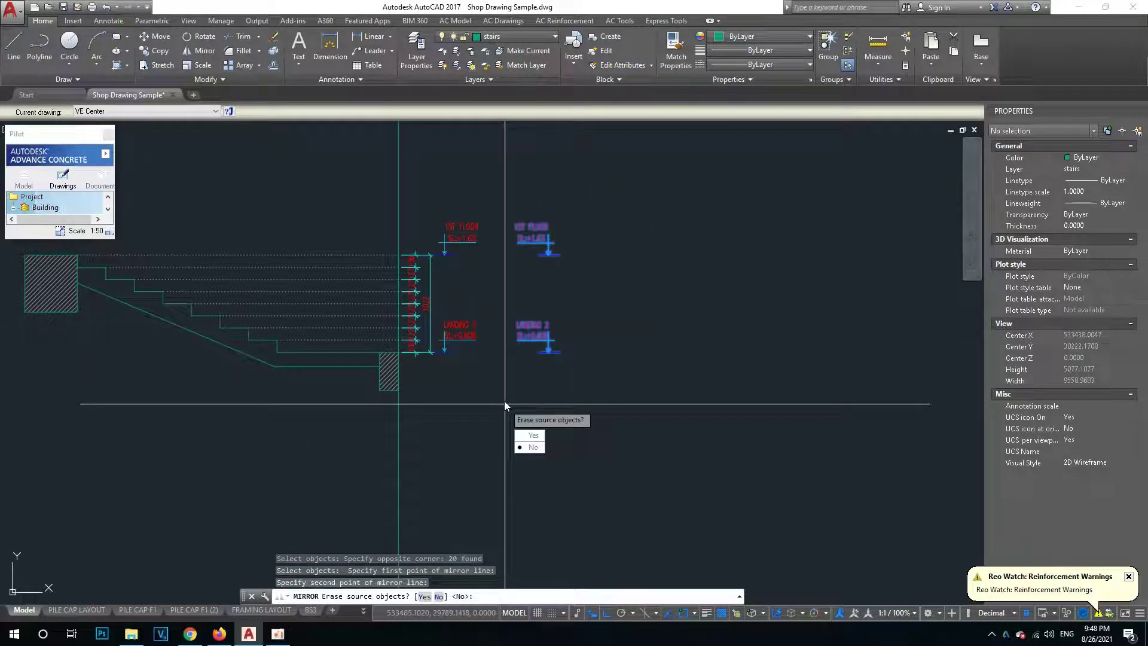
text(y)
key(Return)
scroll(488, 359, up, 3)
scroll(419, 487, up, 3)
scroll(421, 484, down, 3)
scroll(442, 407, down, 2)
scroll(455, 407, up, 2)
key(Escape)
Erase the stray vertical line beside Section C.
scroll(502, 398, down, 2)
scroll(621, 315, down, 2)
scroll(593, 323, up, 2)
scroll(525, 382, down, 2)
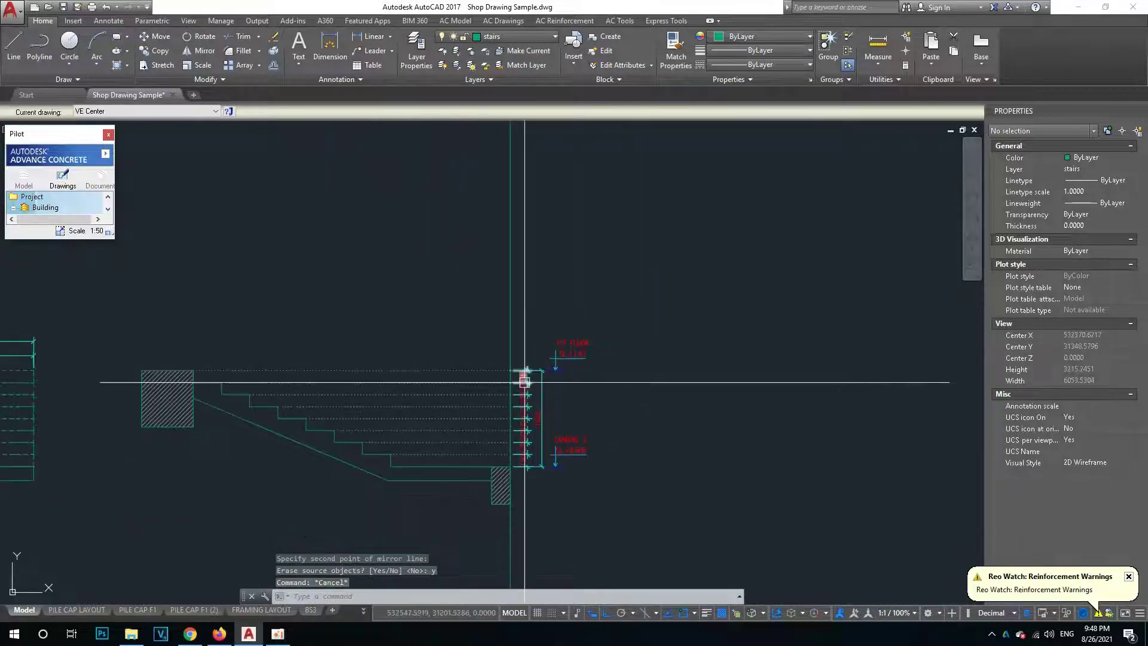
middle_drag(396, 344, 495, 345)
click(609, 274)
key(Delete)
key(Escape)
key(Escape)
middle_drag(432, 321, 455, 312)
text(dli)
key(Return)
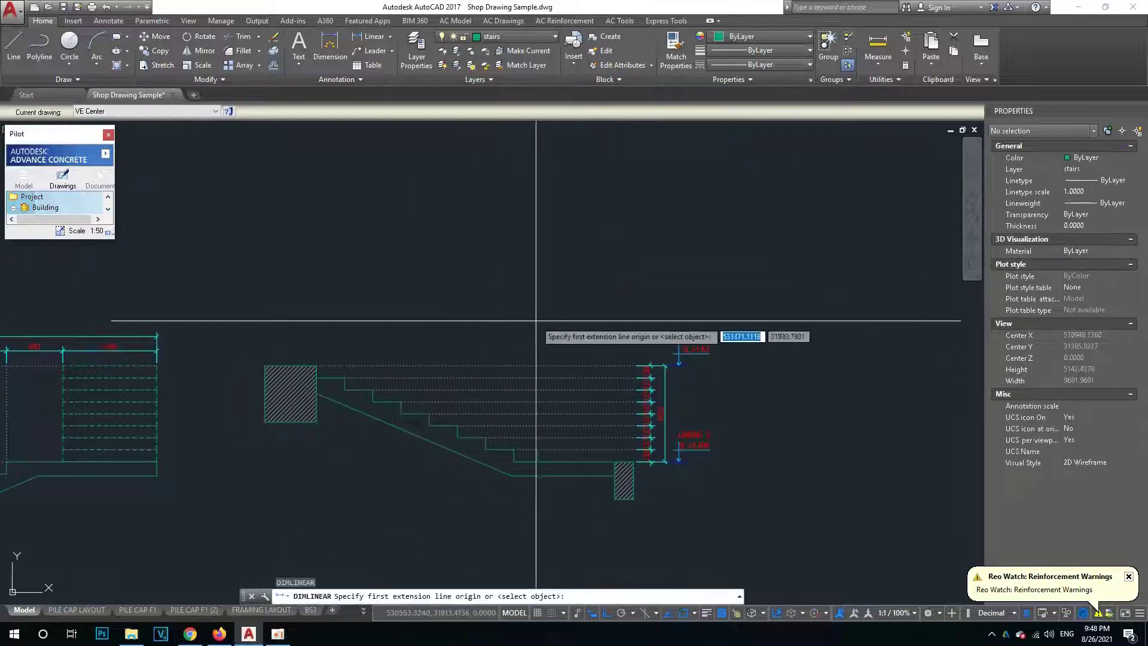
middle_drag(544, 460, 548, 426)
key(Escape)
text(l)
key(Return)
click(518, 417)
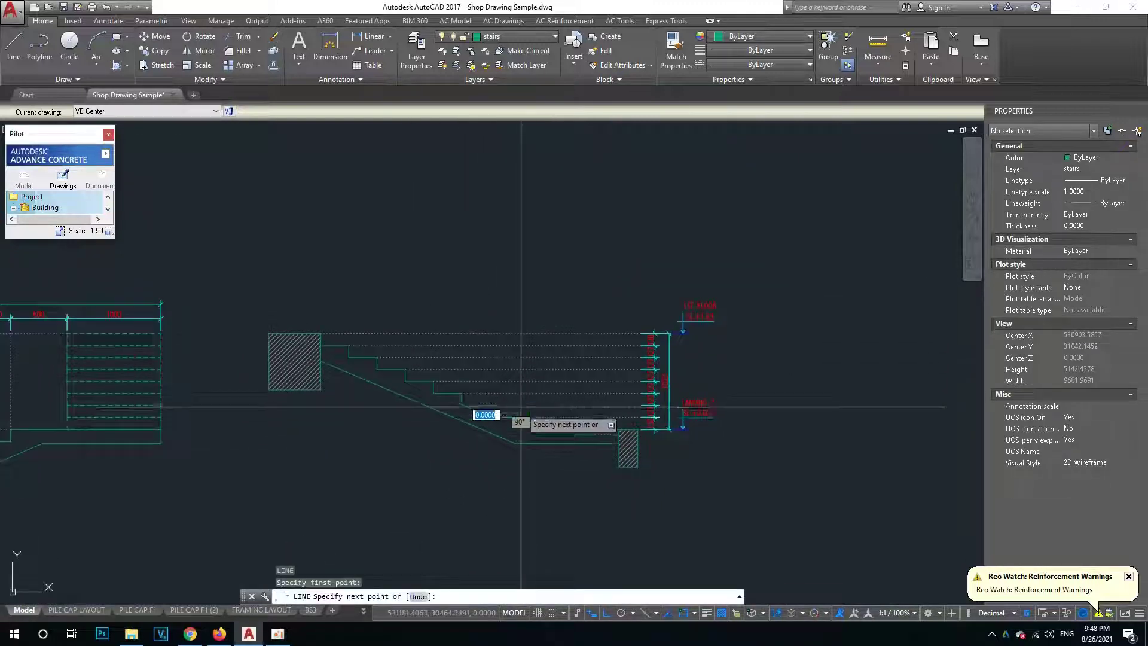
key(Escape)
key(Escape)
key(Escape)
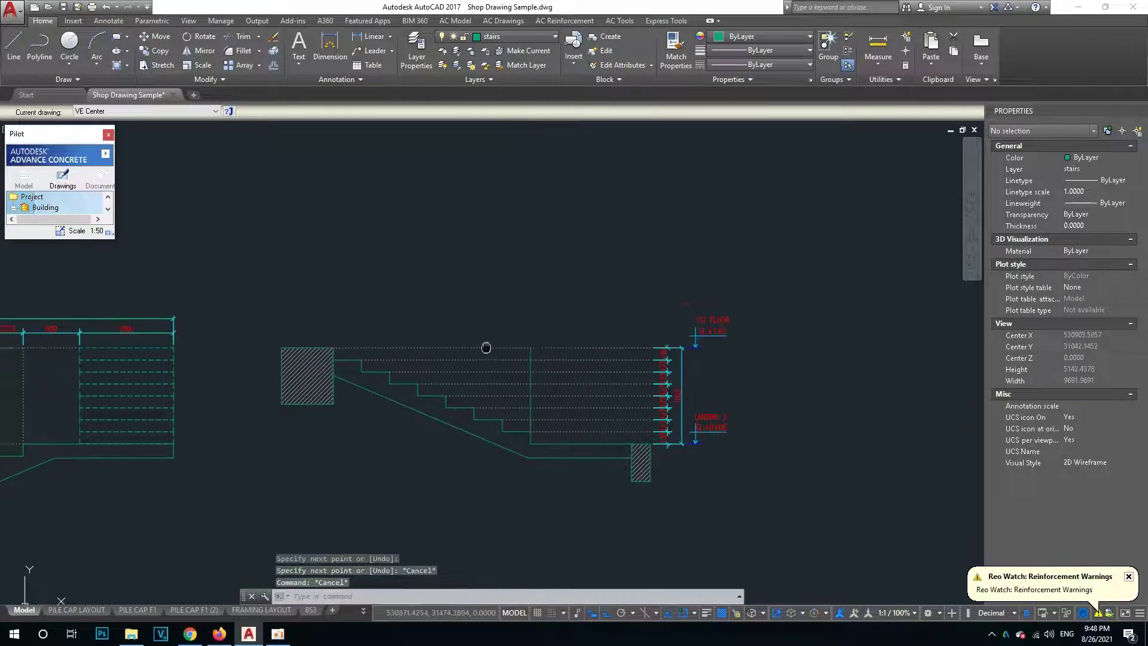
scroll(359, 341, up, 4)
scroll(505, 341, down, 6)
scroll(453, 332, up, 3)
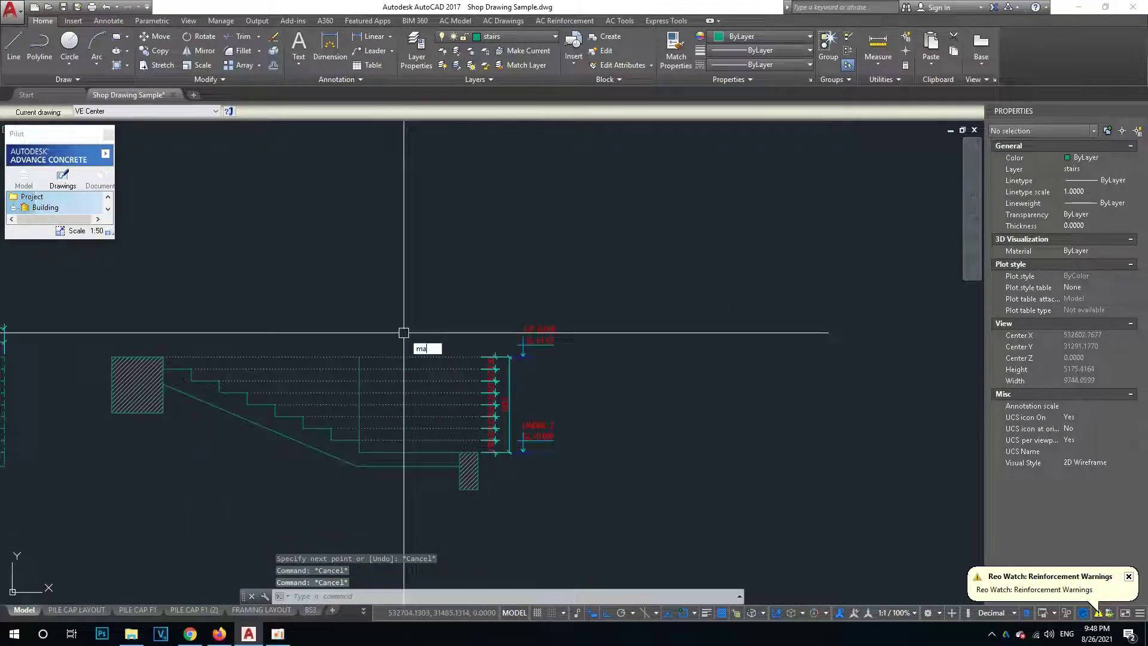
key(Return)
scroll(409, 359, up, 4)
click(410, 361)
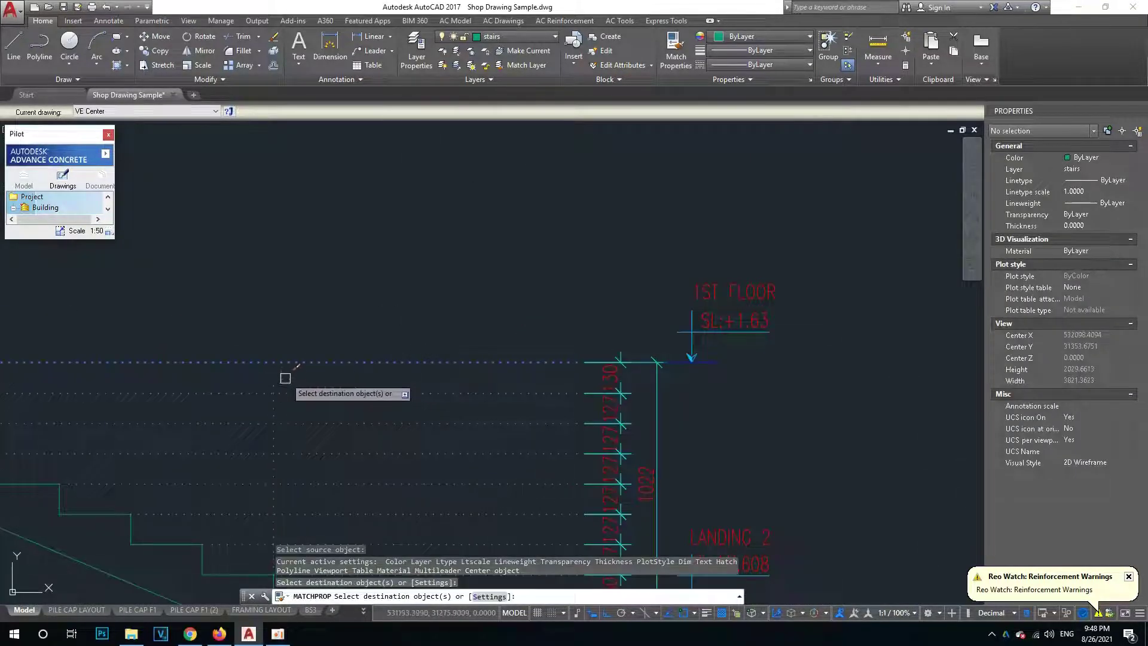
key(Escape)
scroll(553, 325, down, 4)
scroll(485, 351, up, 2)
scroll(454, 401, down, 2)
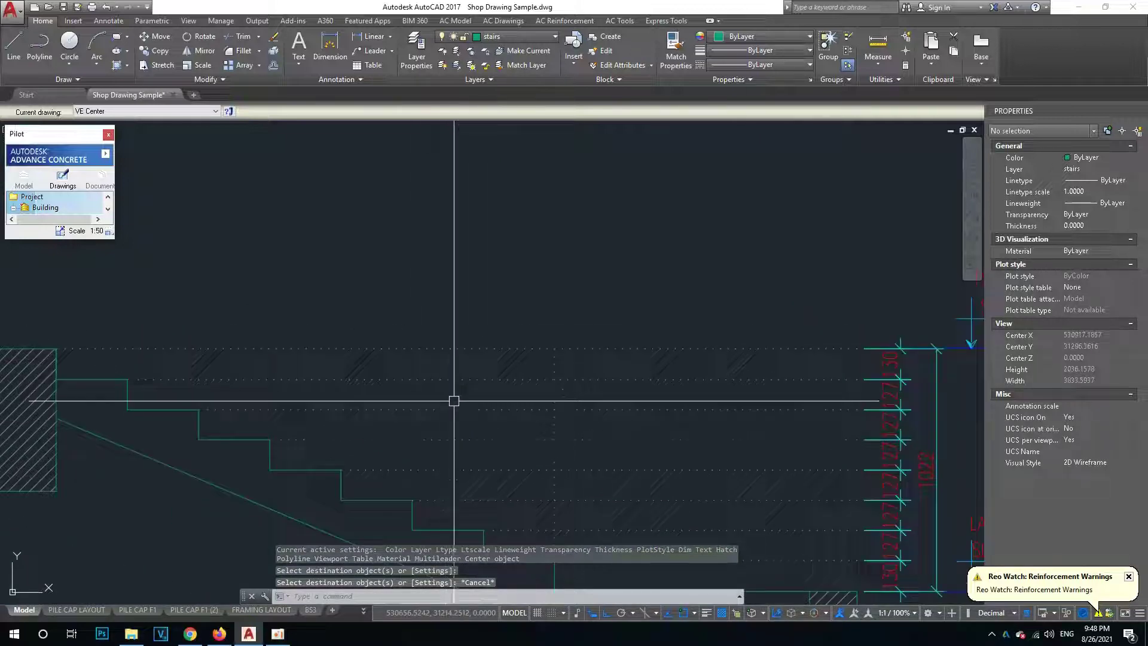
scroll(405, 392, down, 3)
scroll(454, 379, up, 4)
scroll(708, 357, down, 2)
scroll(707, 357, up, 2)
scroll(694, 379, down, 4)
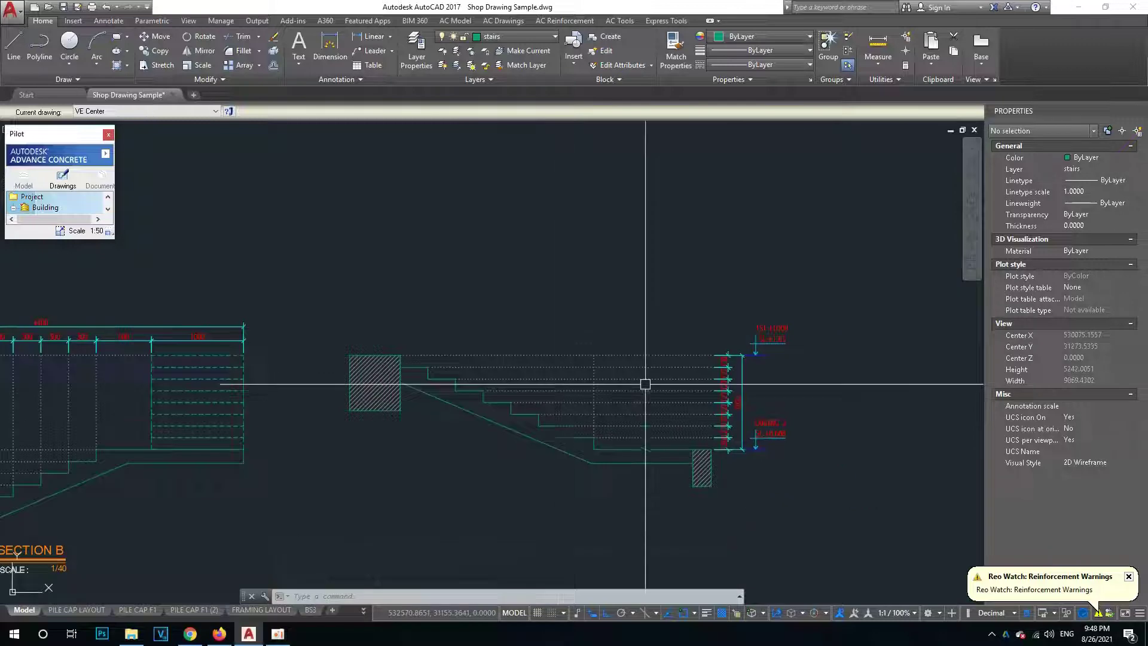
scroll(393, 372, up, 2)
middle_drag(719, 338, 582, 352)
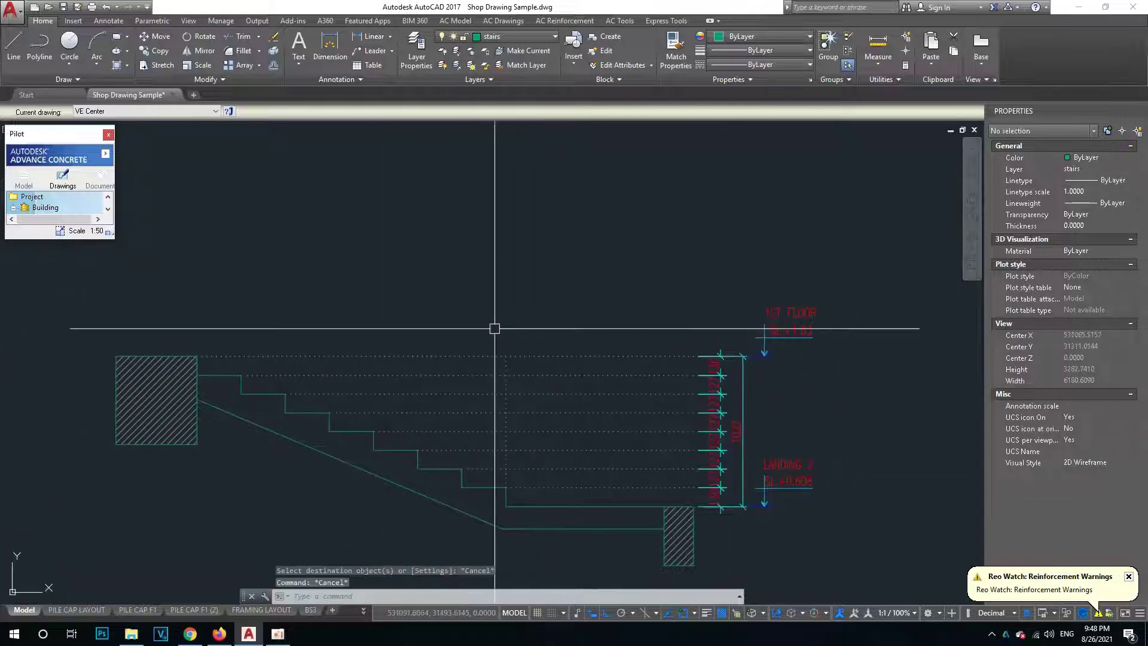
text(dd)
key(Return)
scroll(709, 353, up, 2)
scroll(694, 418, down, 2)
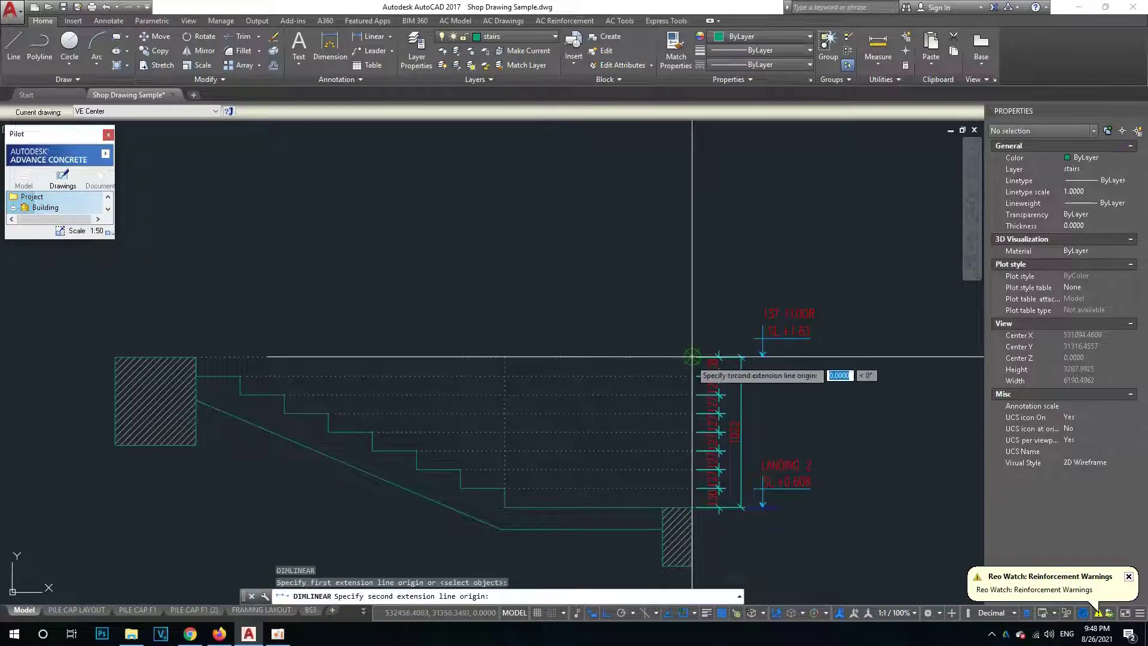
Place the 1275 dimension above the stair top, then end the continued dimension.
click(512, 360)
click(542, 334)
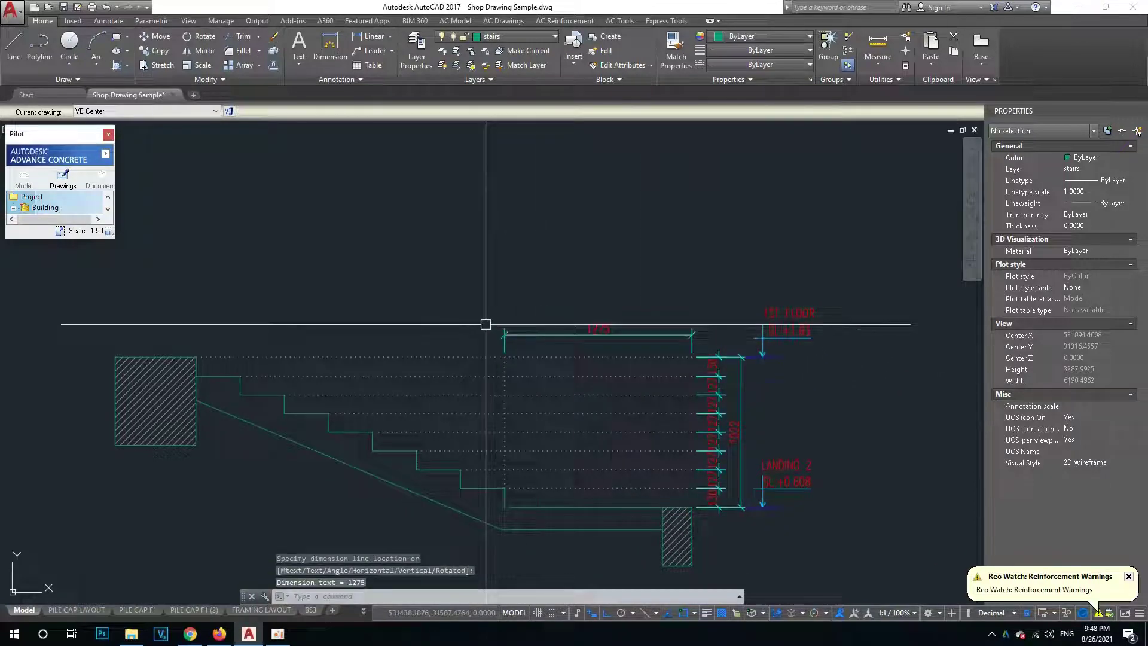
middle_drag(487, 323, 602, 316)
key(Return)
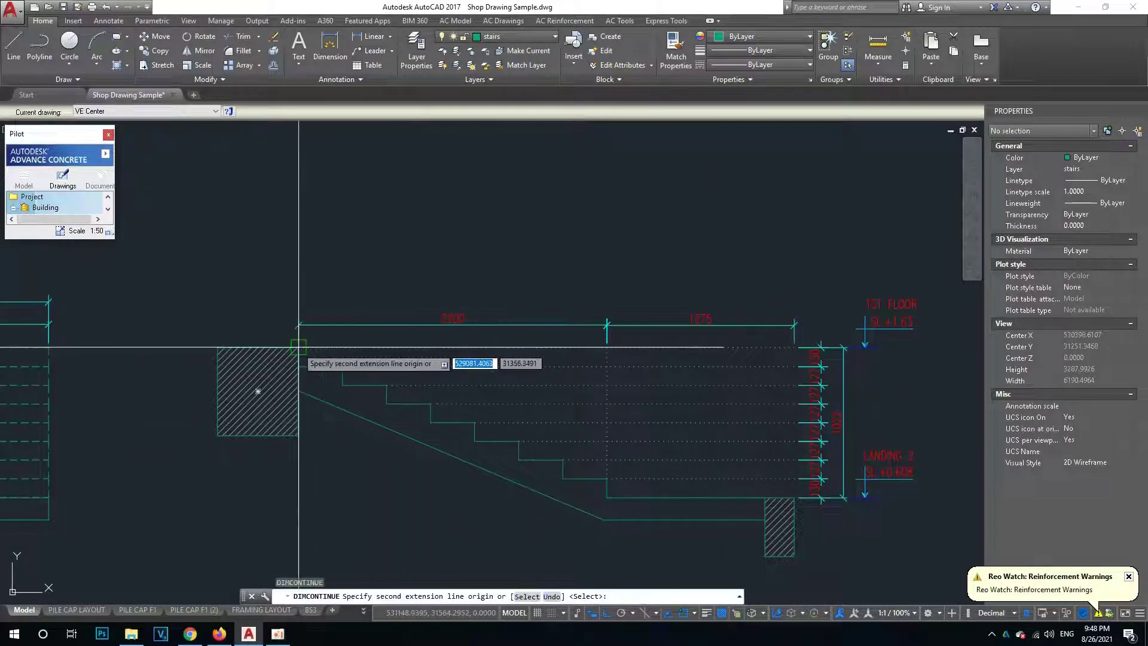
scroll(598, 421, down, 2)
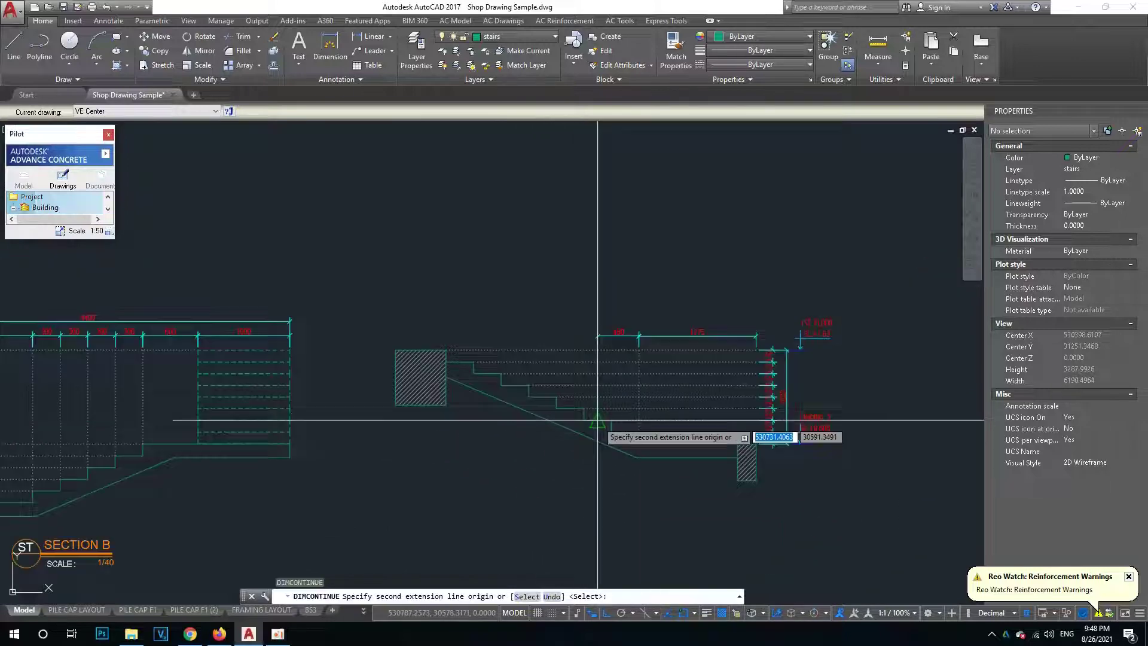
key(Escape)
key(Escape)
scroll(622, 464, up, 3)
scroll(623, 464, down, 3)
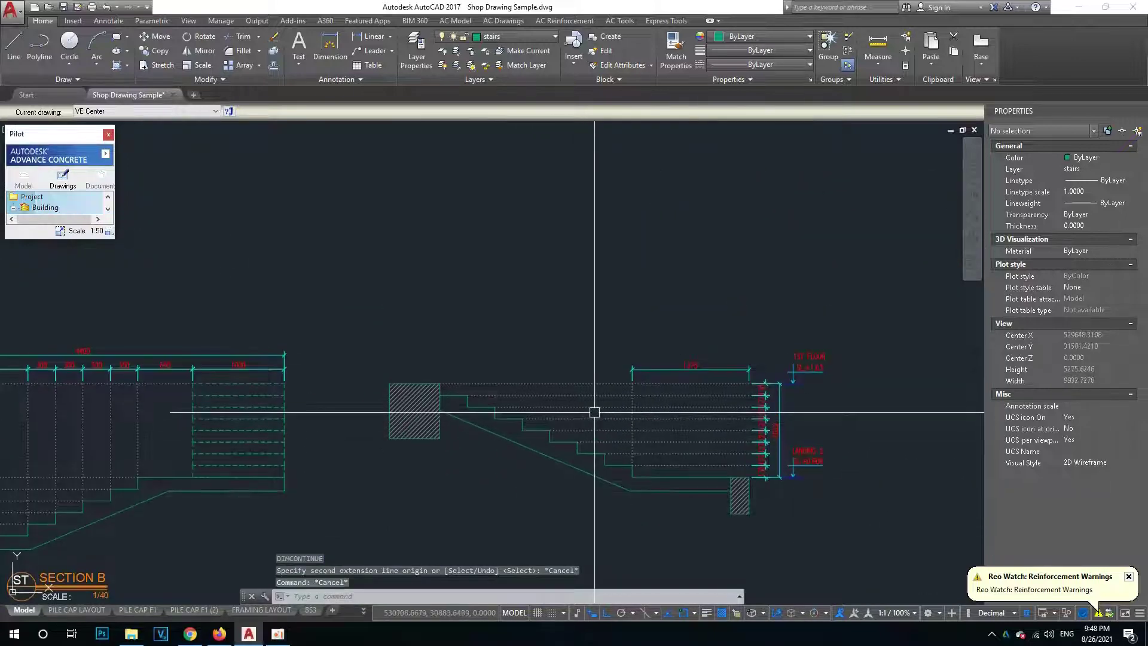
Begin a line on the stair, then cancel it.
text(l)
key(Return)
scroll(544, 421, down, 2)
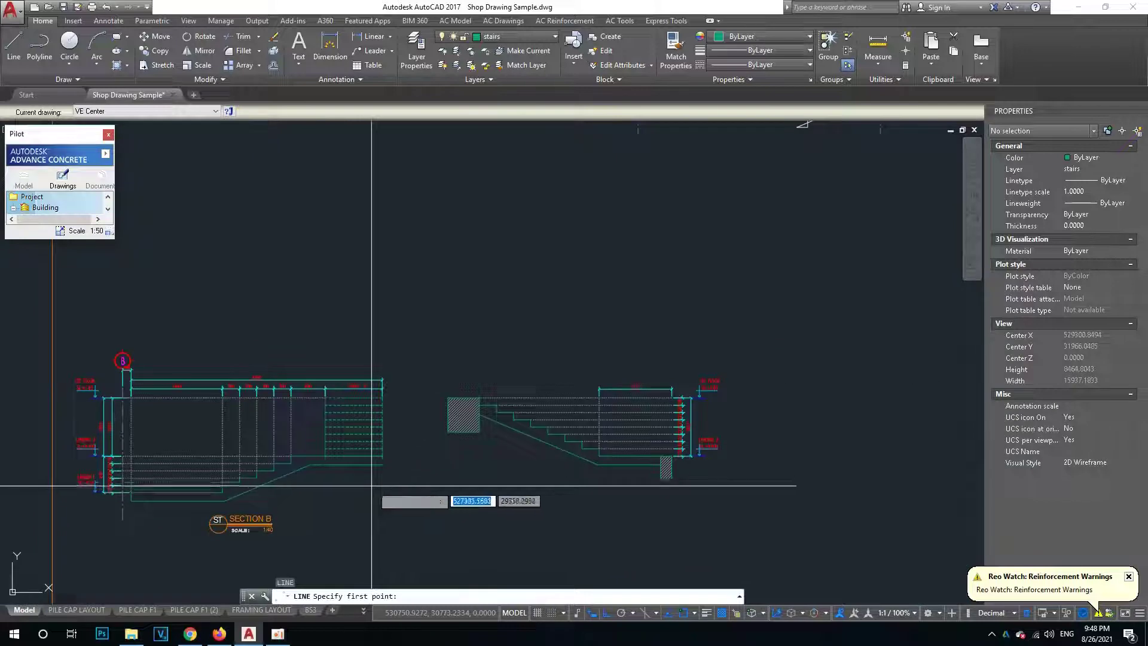
scroll(574, 451, up, 2)
scroll(636, 447, up, 3)
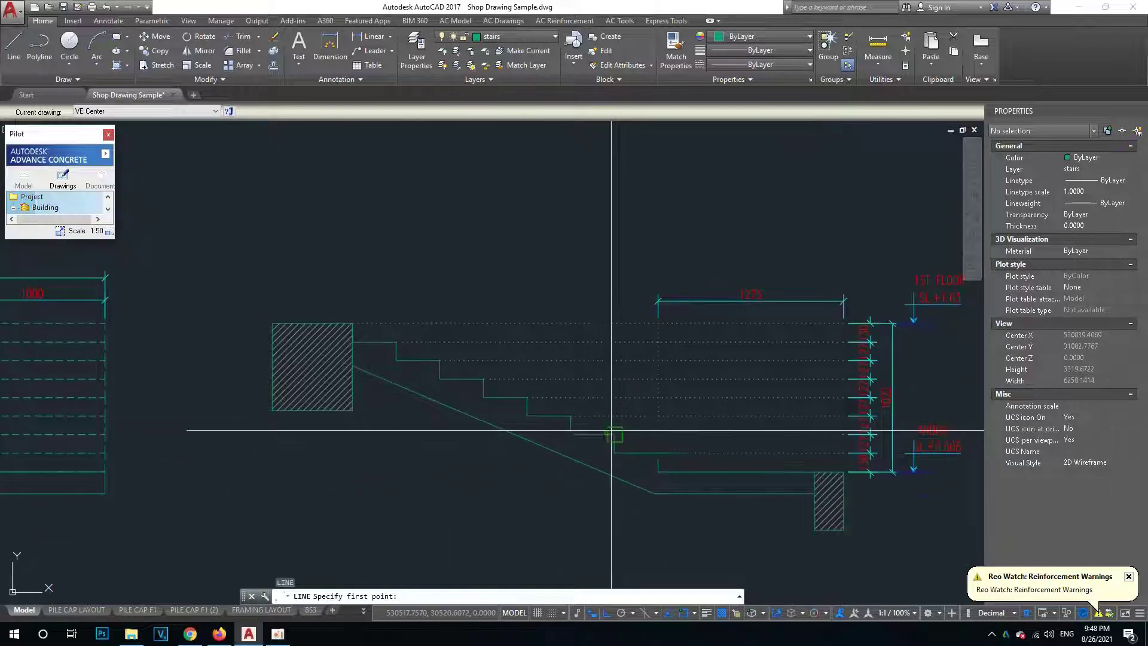
click(611, 430)
key(Escape)
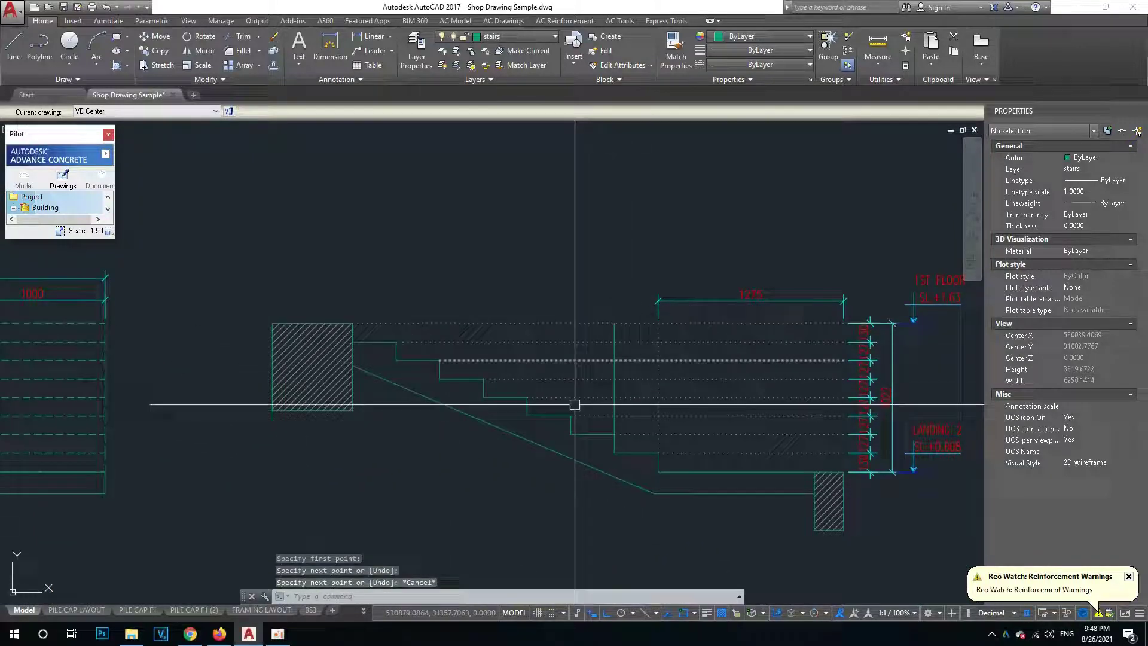
text(co)
Copy the vertical stair line from its base point to four step edges.
key(Return)
click(615, 394)
key(Return)
scroll(620, 430, up, 4)
click(565, 416)
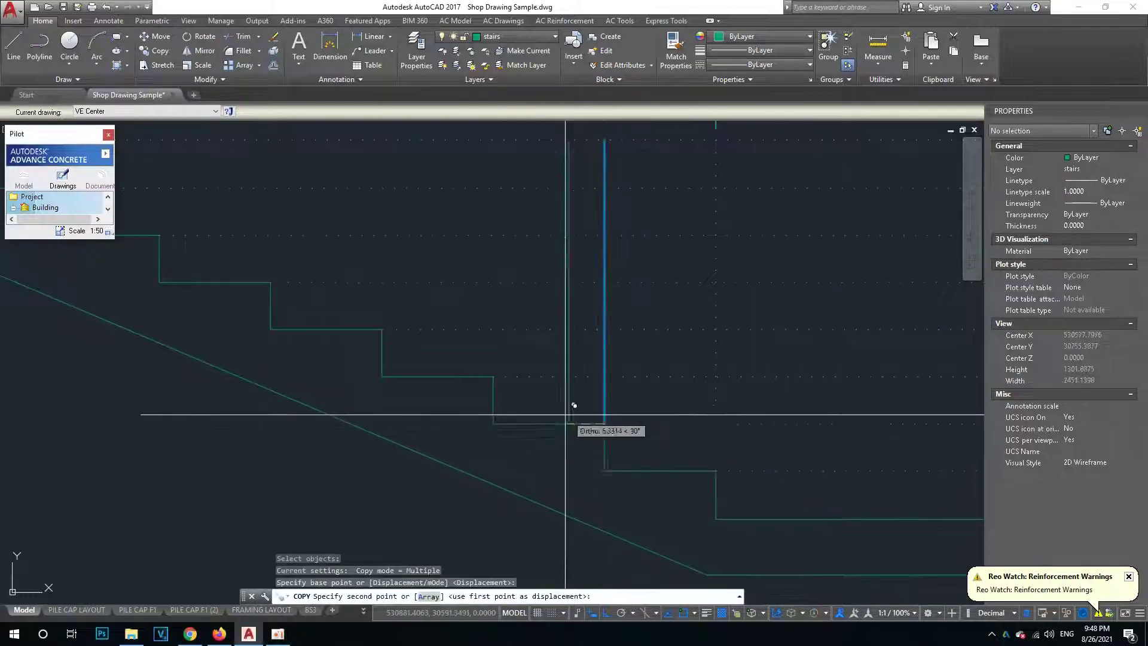
click(493, 377)
click(372, 326)
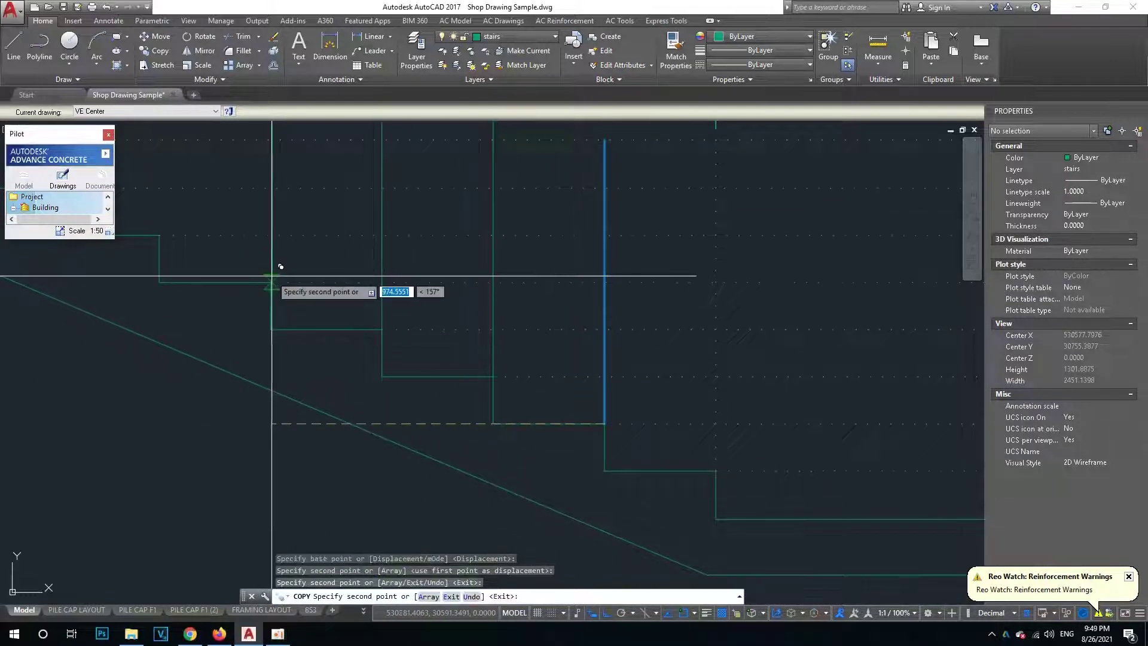
click(270, 277)
middle_drag(159, 234, 379, 310)
click(380, 310)
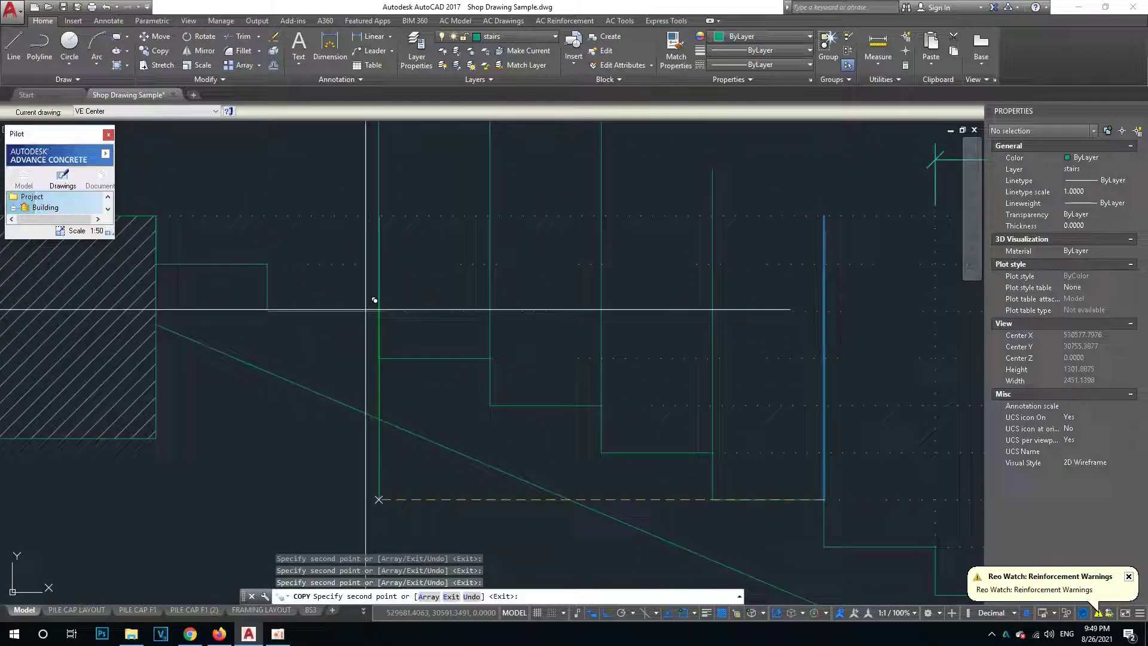
scroll(423, 403, down, 3)
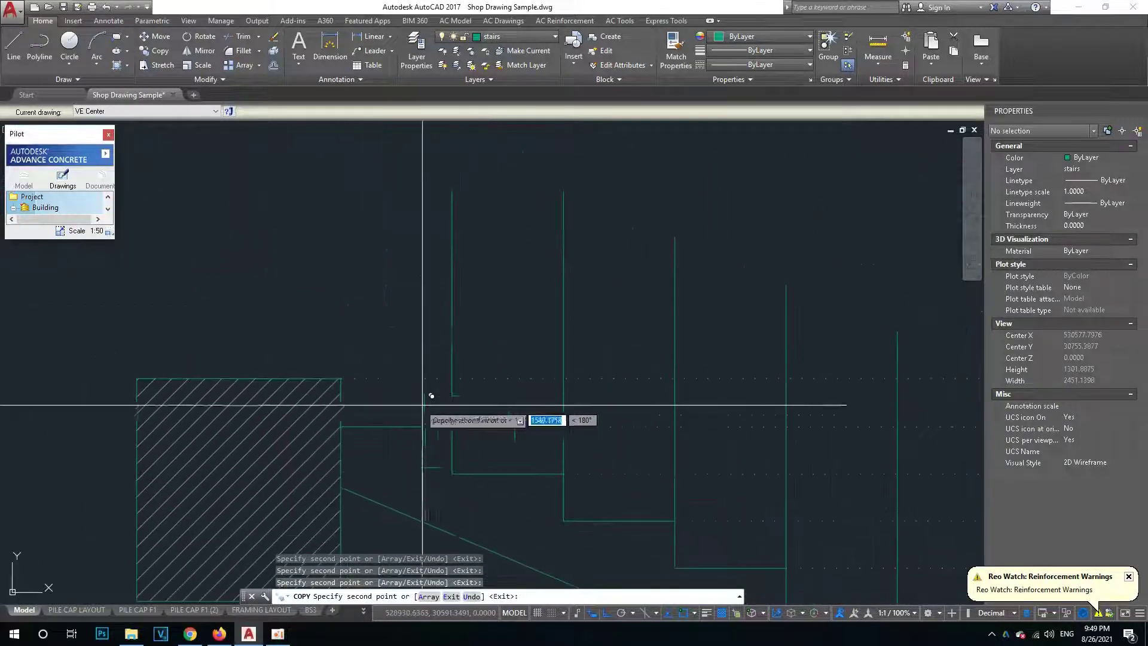
scroll(377, 375, down, 1)
key(Escape)
key(Escape)
middle_drag(377, 375, 350, 361)
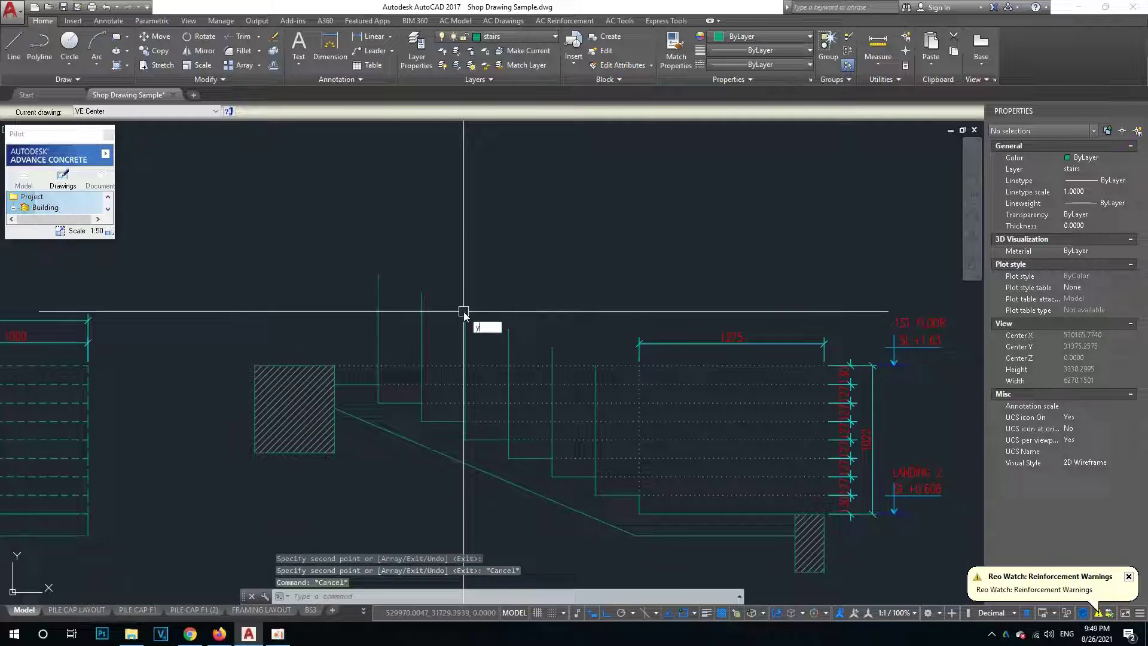
Trim the copied vertical lines back to the dotted top edge of the stair.
text(tr)
key(Return)
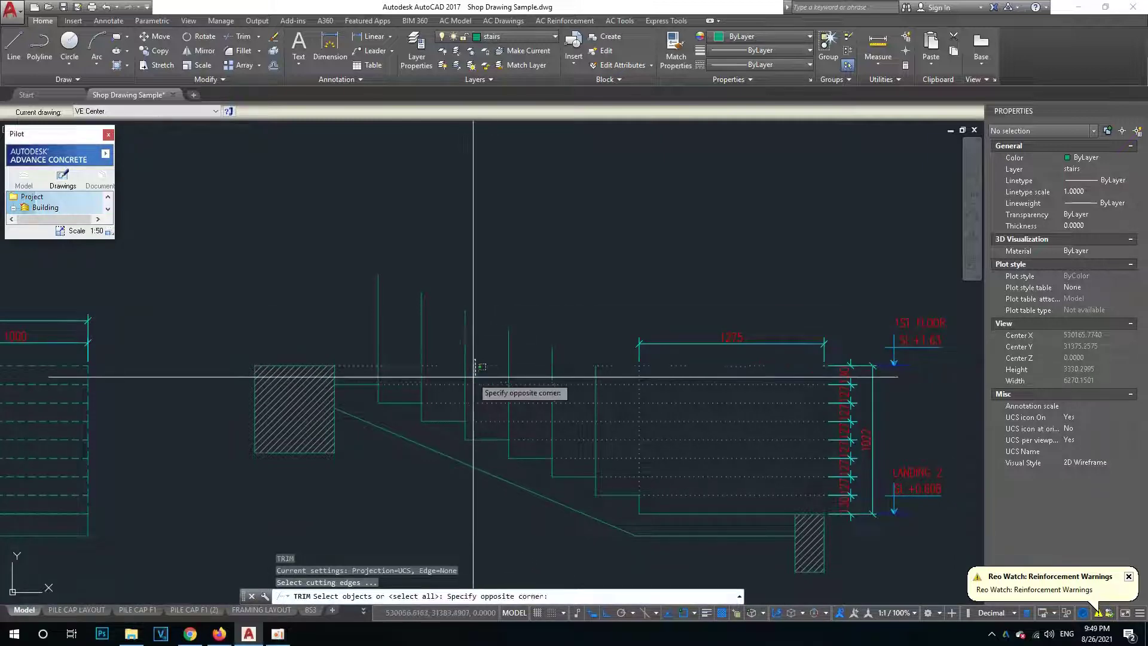
click(473, 376)
click(606, 315)
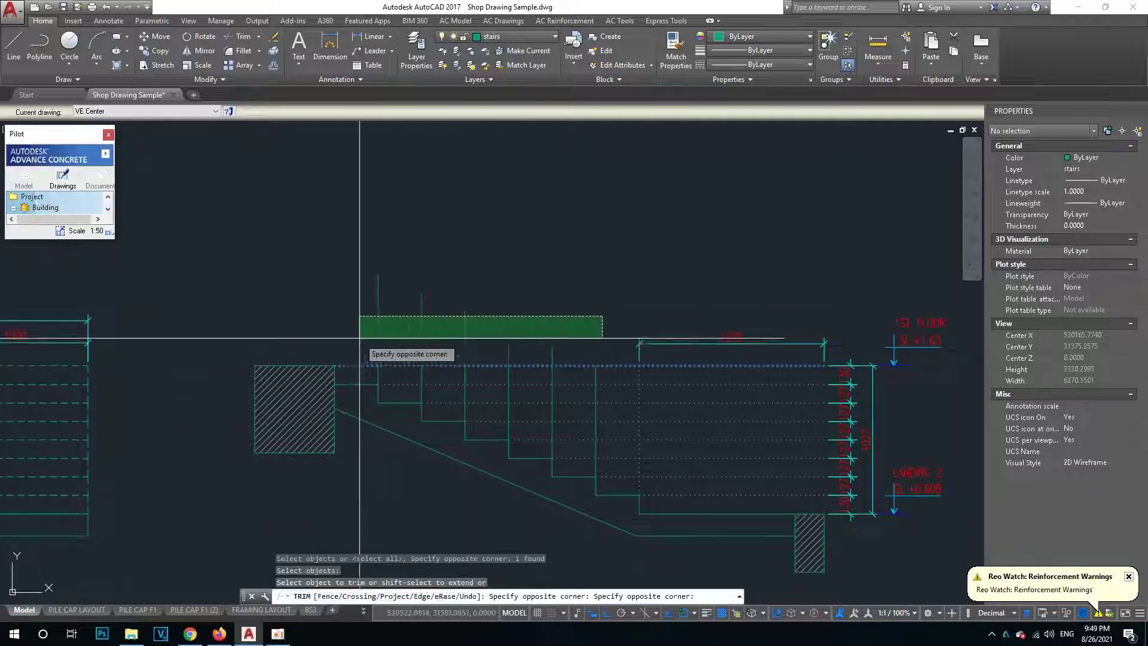
click(328, 347)
key(Escape)
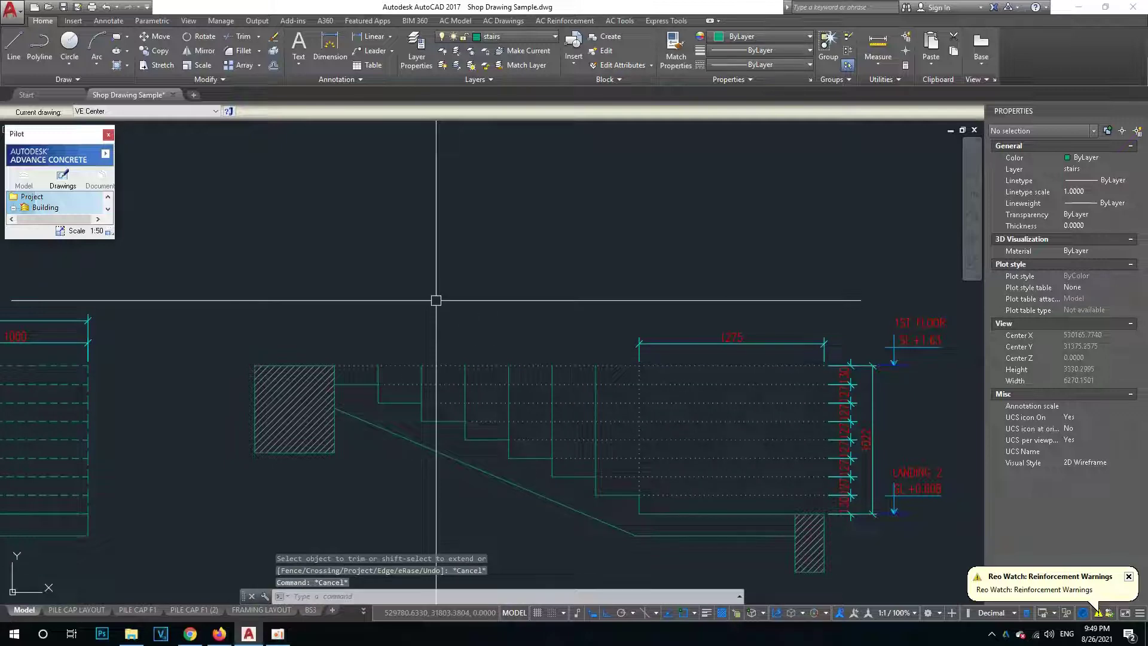
Match the dotted top line's properties onto the copied vertical lines.
key(Return)
click(602, 372)
scroll(604, 373, up, 4)
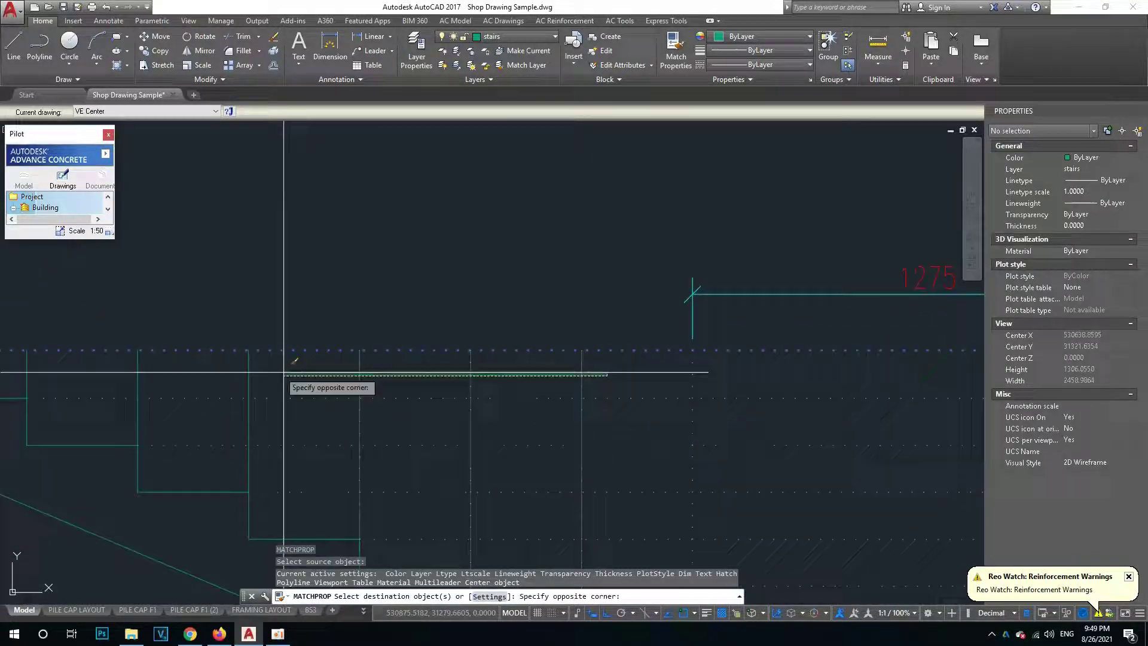
click(125, 377)
middle_drag(128, 375, 330, 364)
key(Escape)
scroll(329, 321, down, 2)
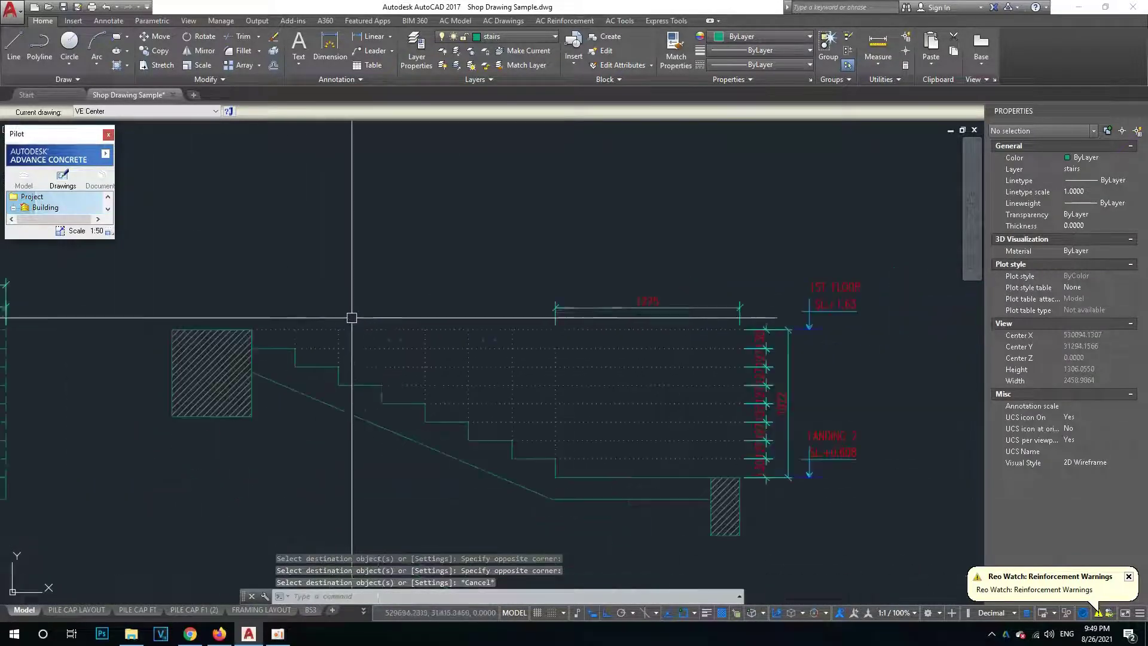
text(dd)
key(Return)
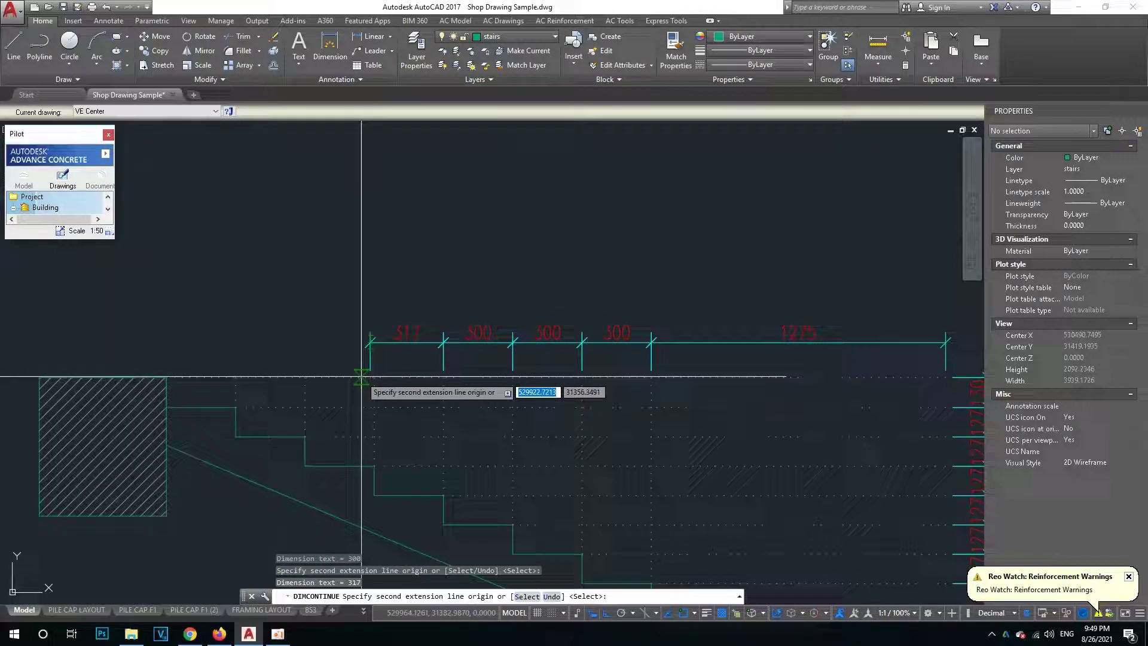
Finish the chain of 300 tread dimensions, undoing one wrongly placed dimension.
key(ctrl+z)
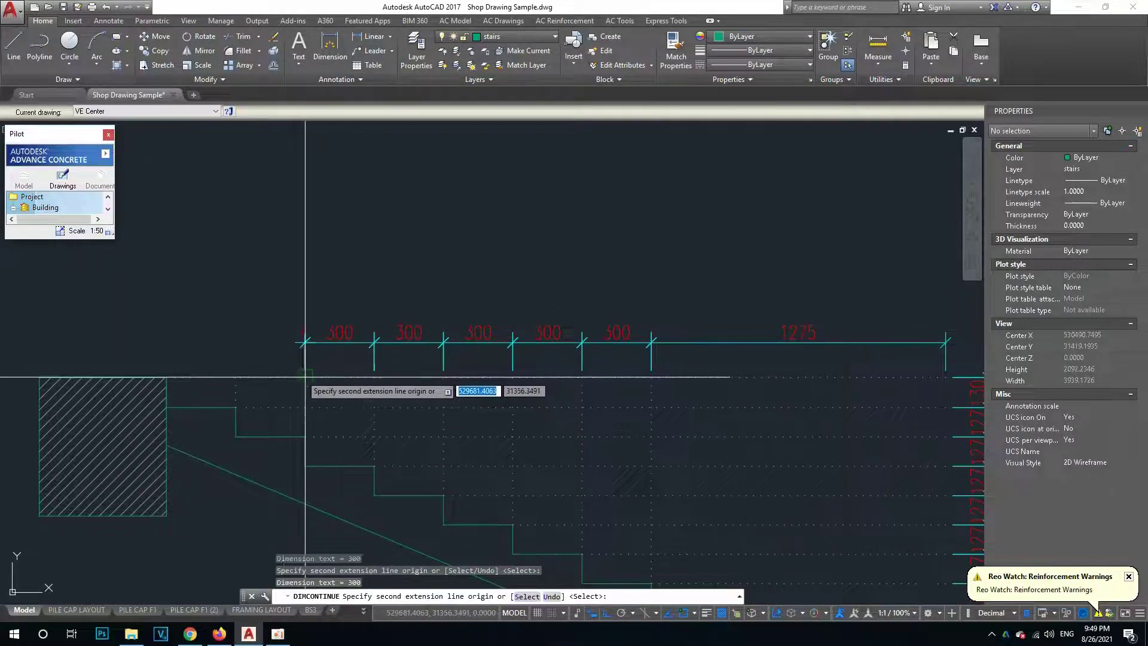
key(Escape)
scroll(266, 321, down, 1)
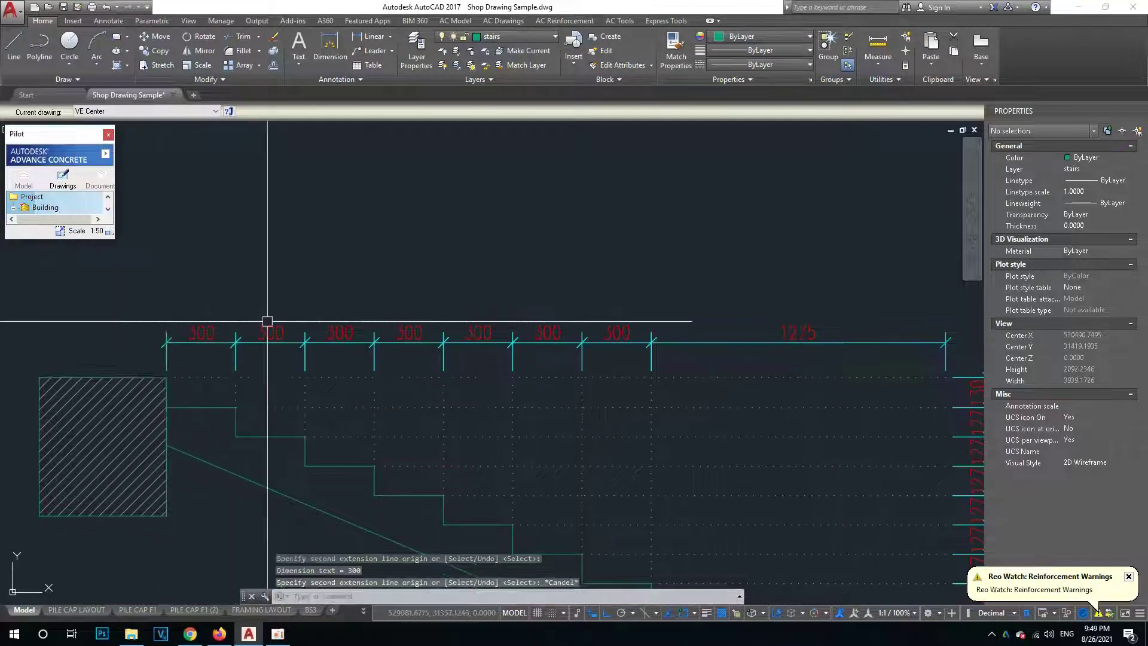
scroll(523, 329, down, 4)
scroll(449, 359, up, 3)
scroll(400, 384, up, 2)
scroll(400, 384, down, 2)
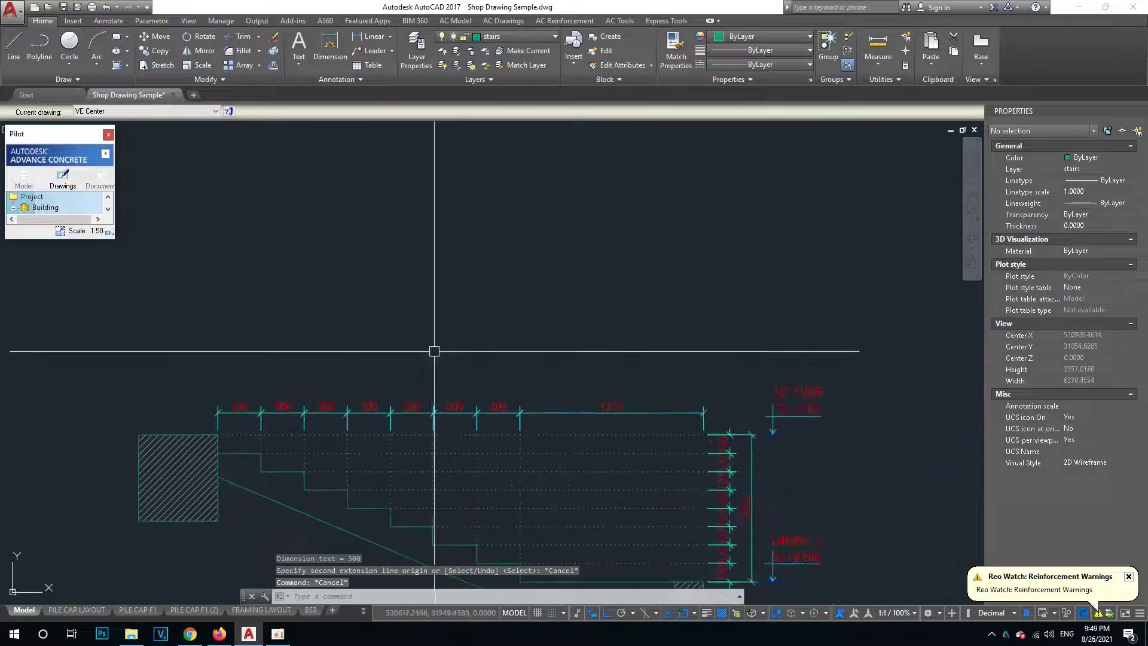
Add an overall 3375 dimension from the hatched wall corner to the stair's top end.
text(dli)
key(Return)
click(219, 433)
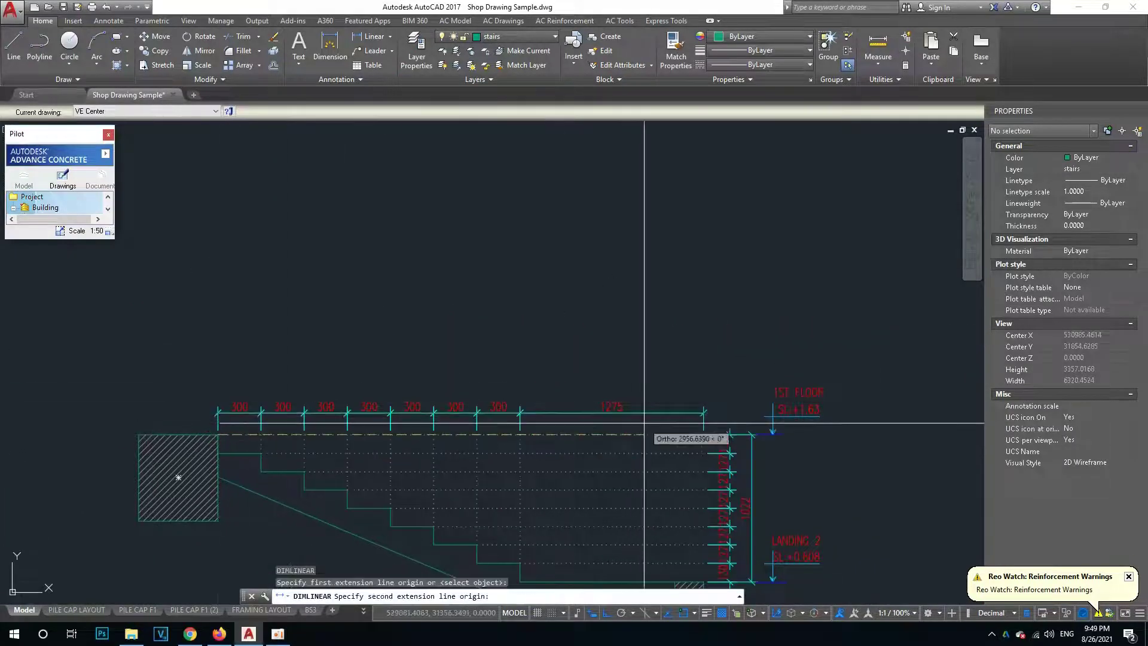
click(704, 432)
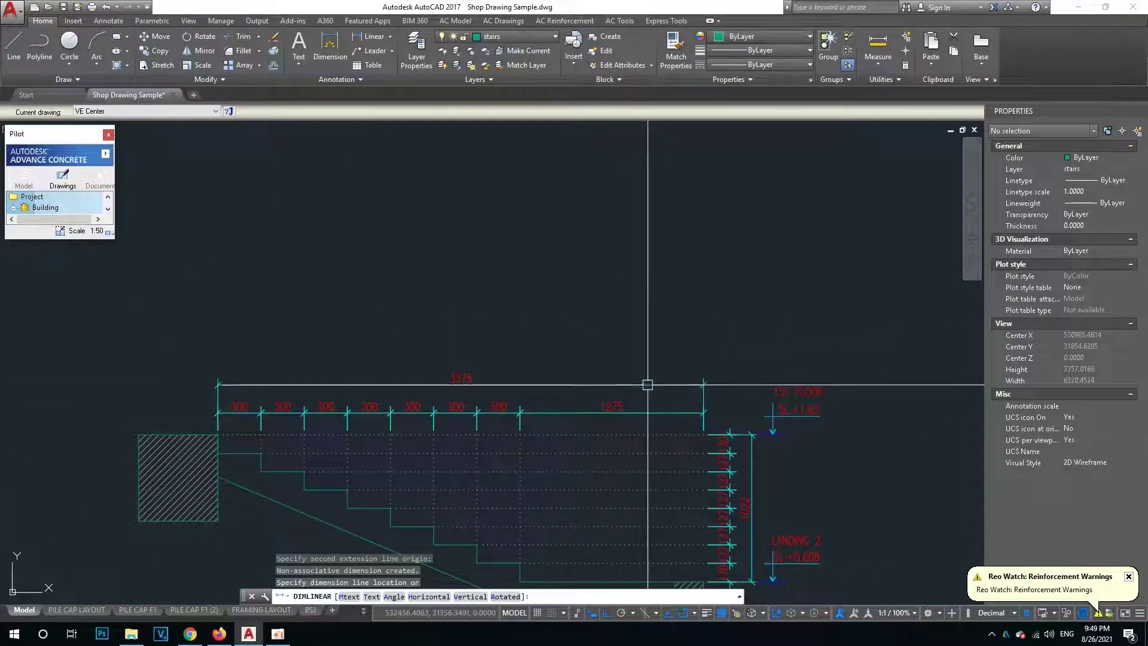
click(648, 385)
key(Escape)
scroll(527, 320, down, 1)
scroll(590, 354, up, 2)
scroll(620, 325, down, 2)
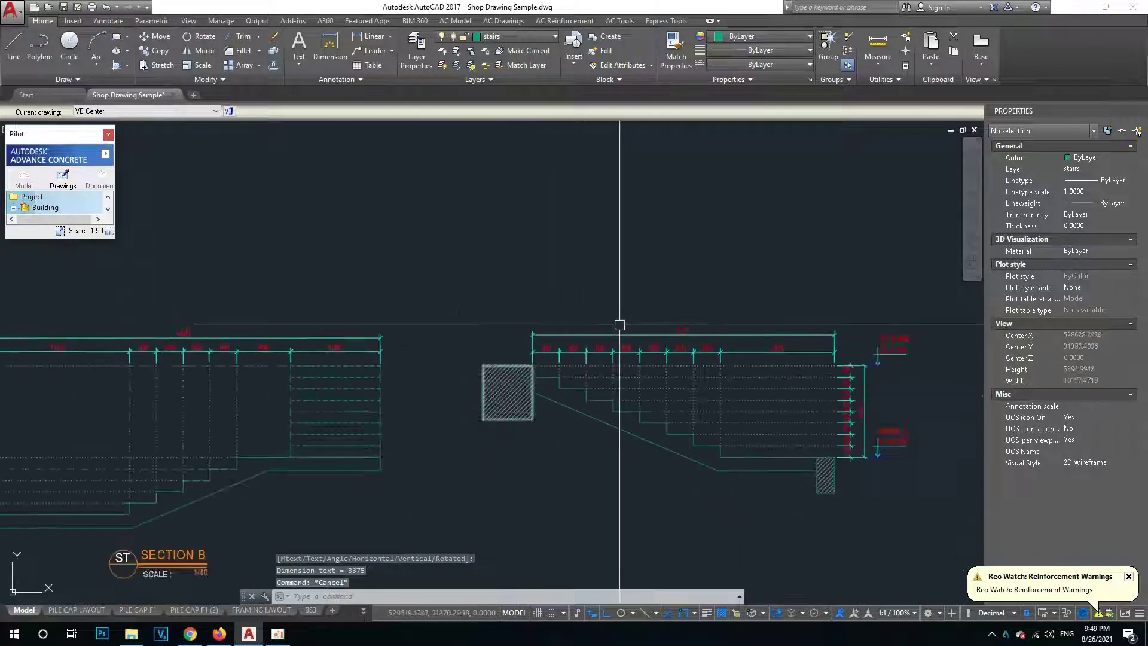
Copy the SECTION B title to below the new right-hand section.
scroll(616, 320, down, 1)
scroll(347, 417, up, 1)
text(c)
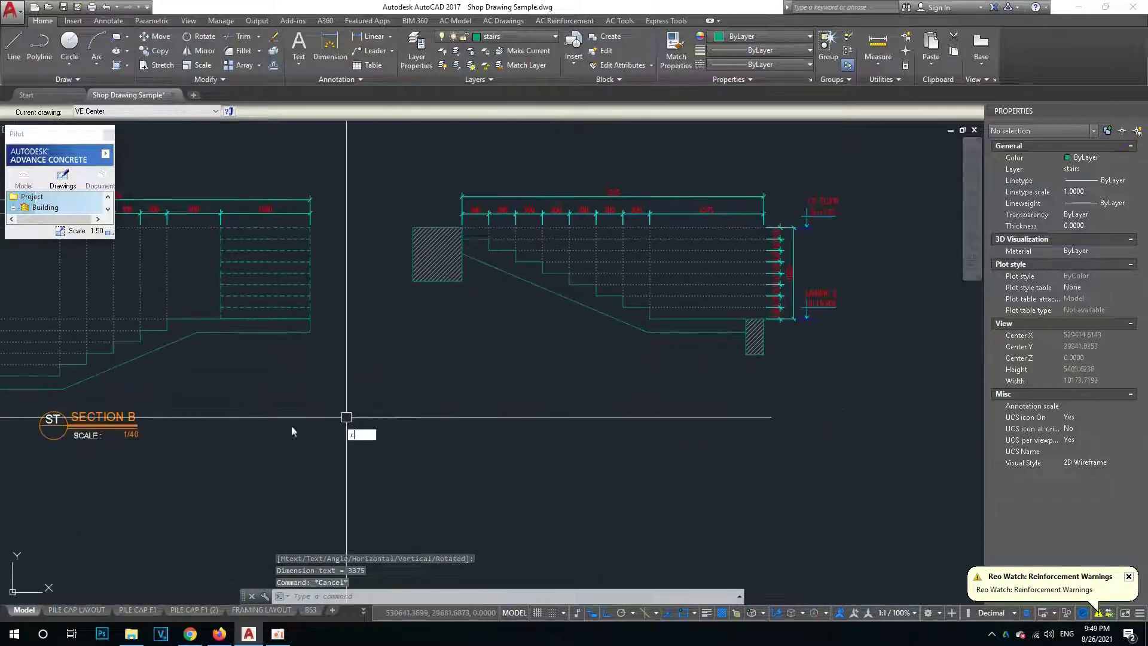
text(t o)
key(Return)
Move the copied title up into place beneath the new stair profile.
key(Return)
click(109, 466)
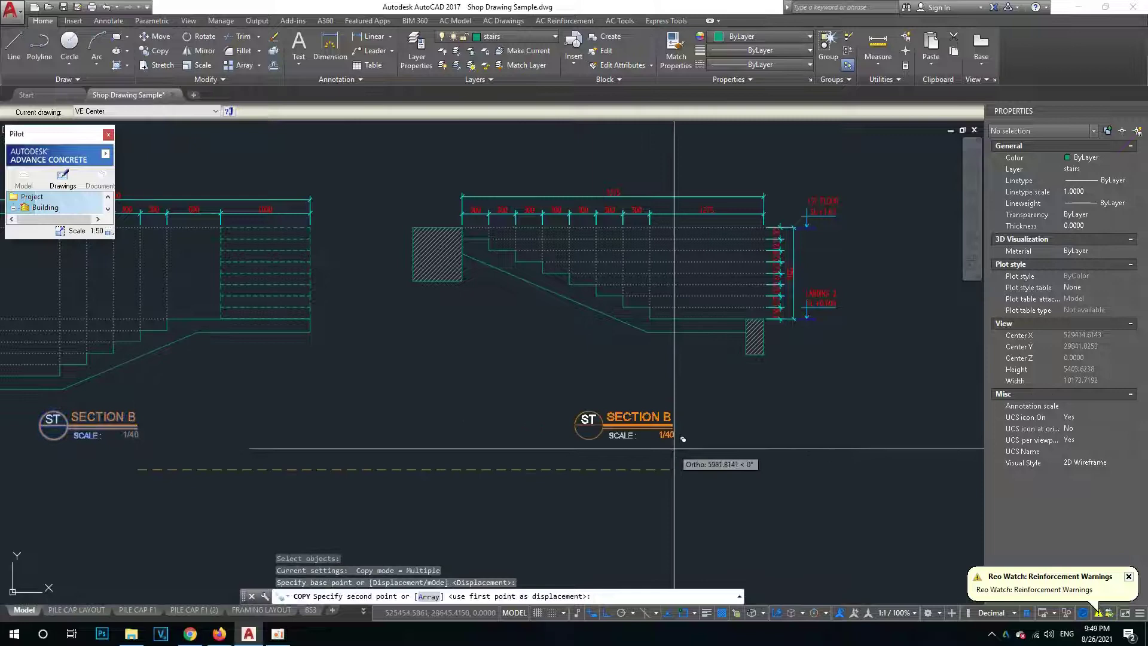
click(684, 469)
key(Escape)
middle_drag(691, 430, 640, 400)
text(m)
key(Return)
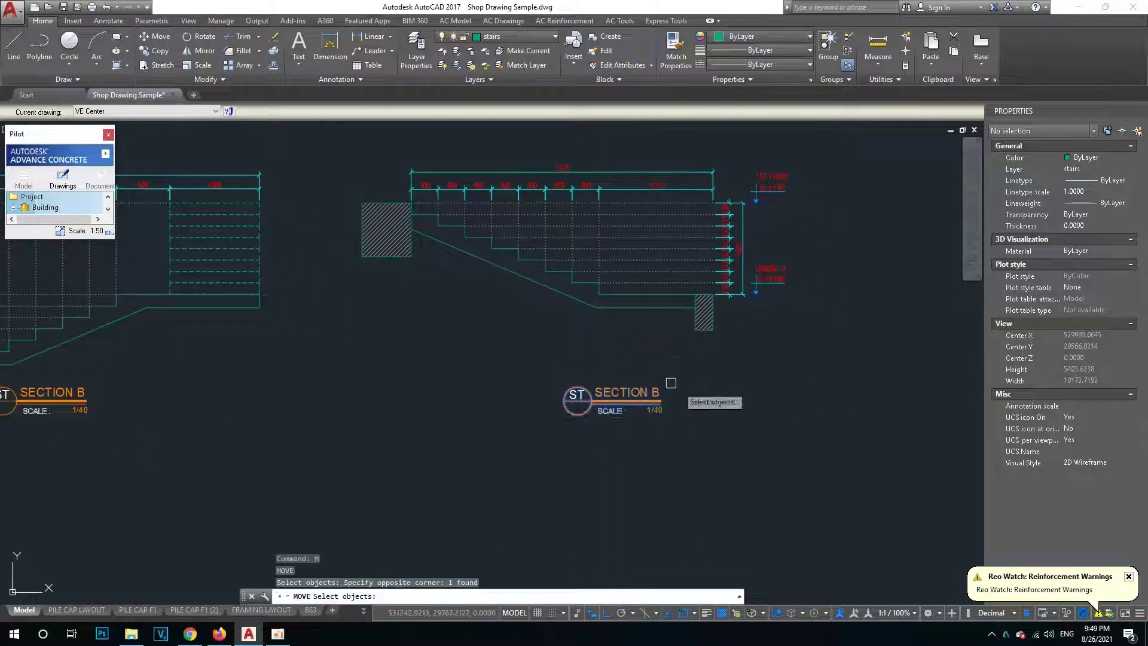
key(Return)
click(769, 385)
click(770, 341)
scroll(622, 343, up, 3)
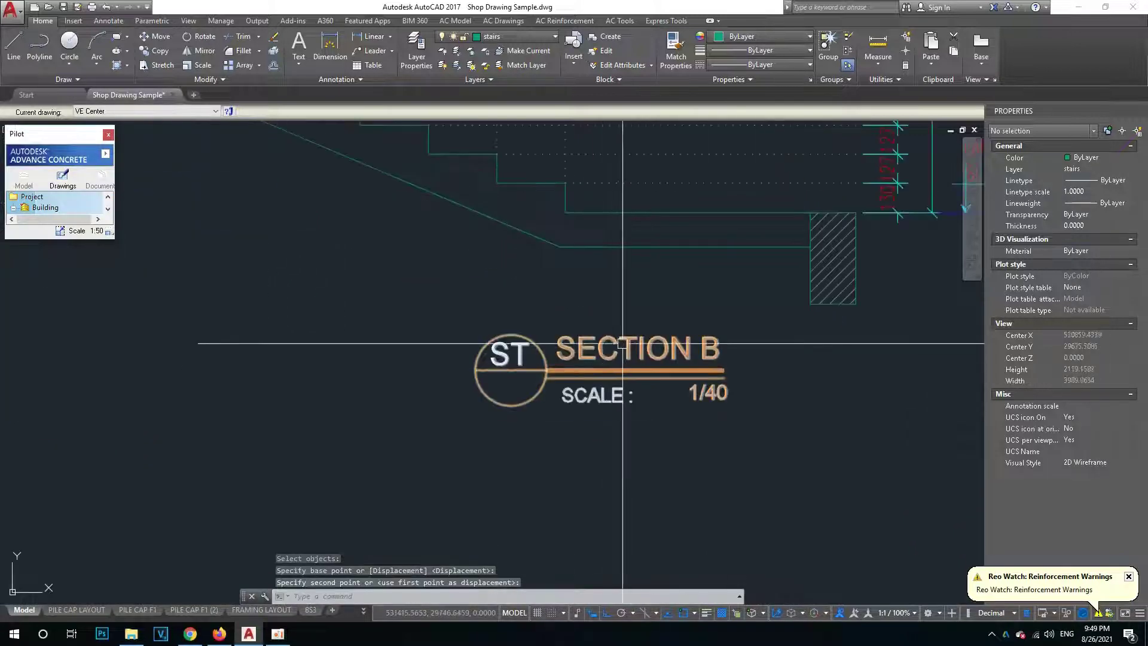
Change the copied title's TITLE attribute to SECTION C.
click(628, 340)
double_click(628, 347)
text(SECTION C)
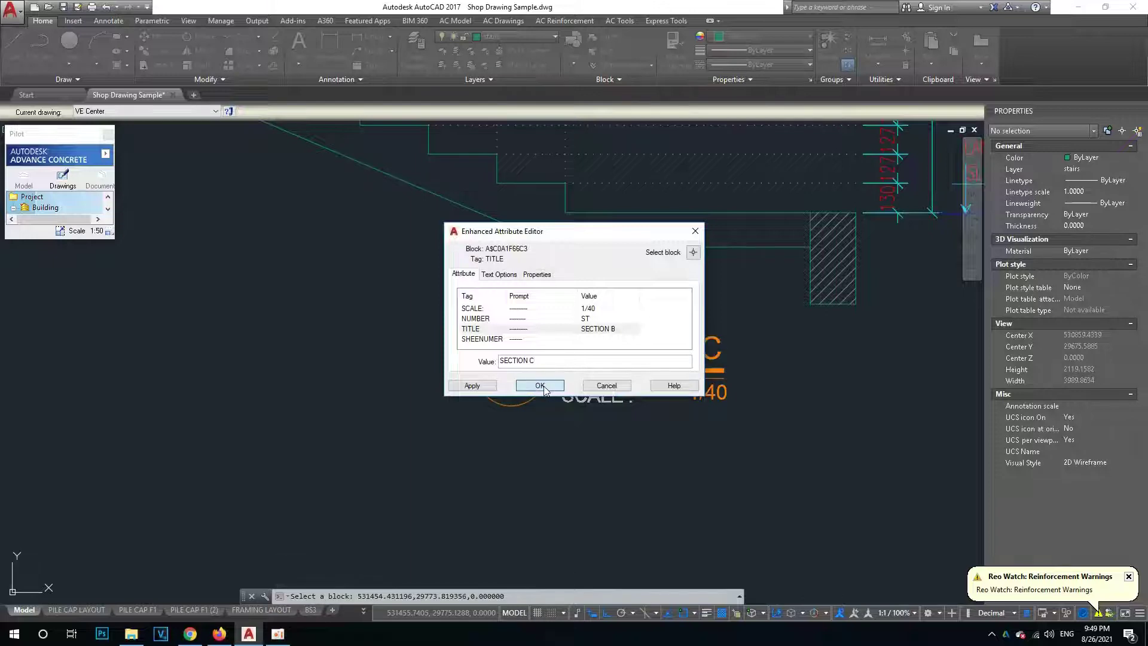
click(540, 386)
scroll(654, 338, down, 5)
scroll(635, 359, up, 3)
scroll(393, 380, down, 3)
scroll(461, 391, down, 1)
scroll(423, 379, up, 5)
scroll(467, 313, down, 5)
scroll(470, 356, up, 5)
scroll(470, 355, down, 5)
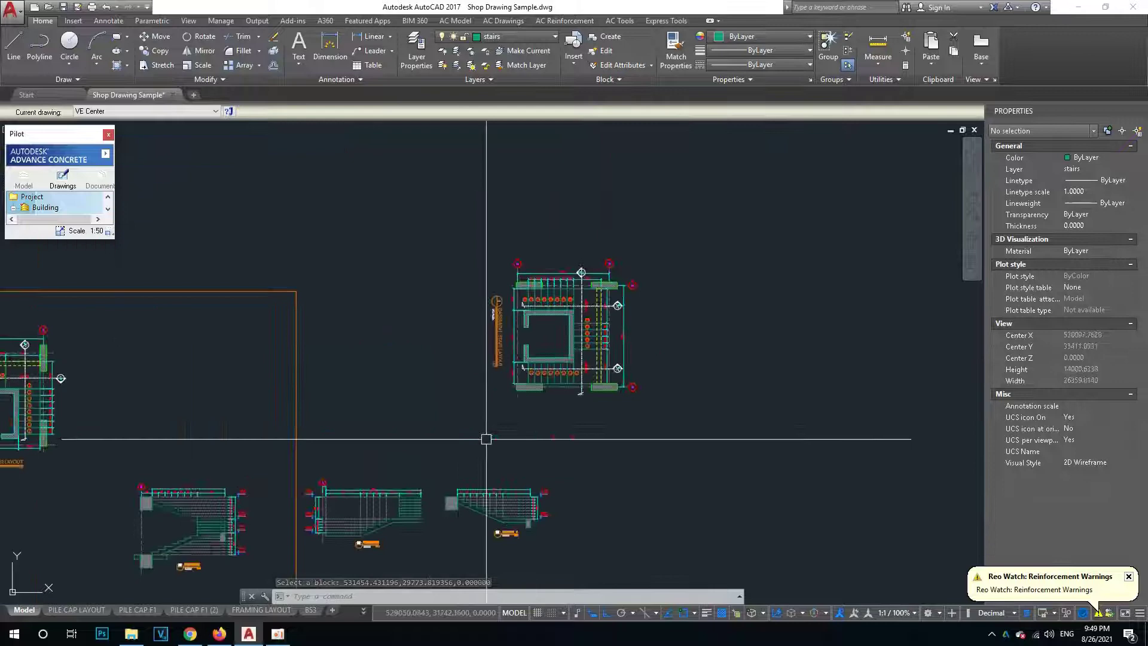
scroll(539, 335, up, 5)
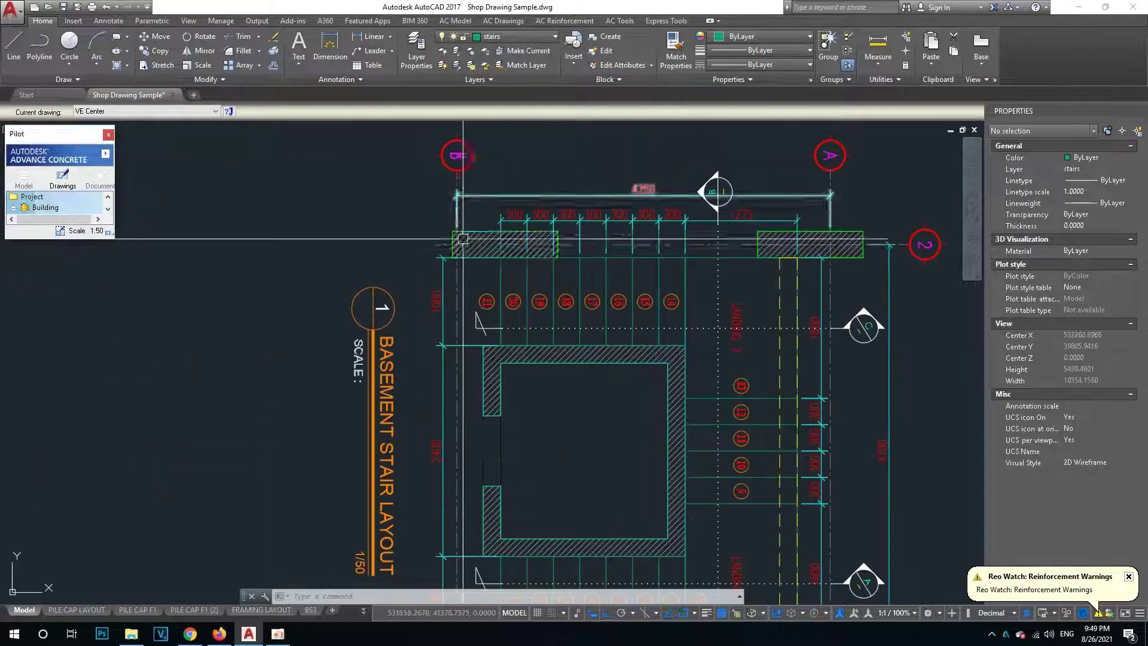
scroll(493, 323, down, 4)
scroll(494, 322, up, 3)
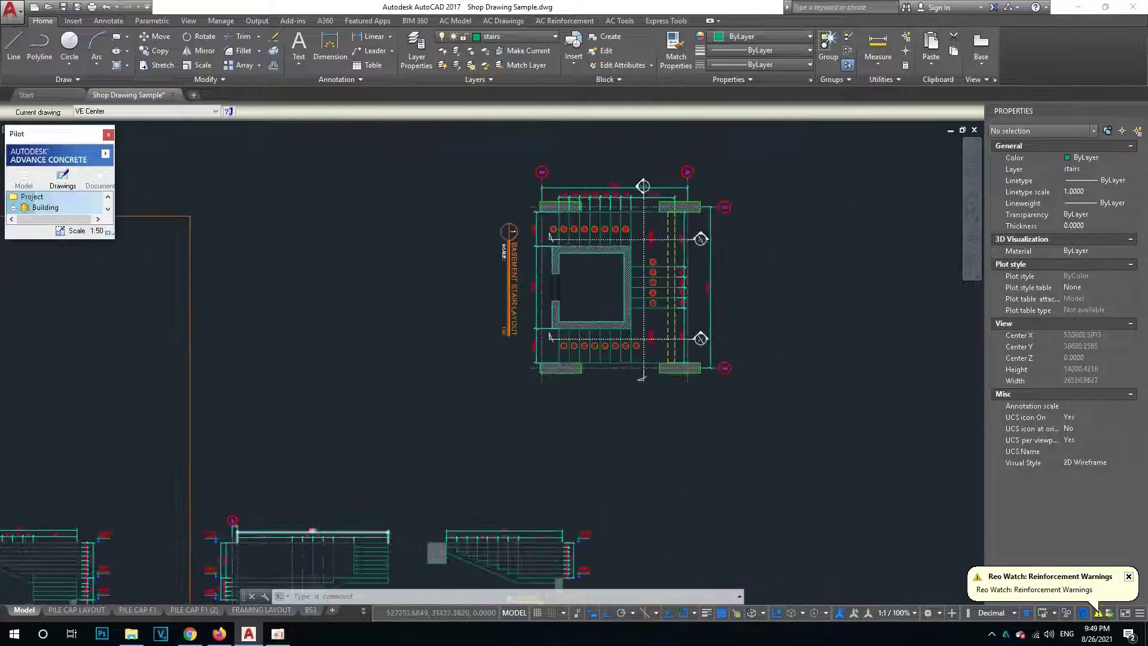
scroll(473, 359, down, 3)
scroll(448, 390, up, 3)
text(C)
key(Return)
key(Escape)
scroll(527, 335, up, 3)
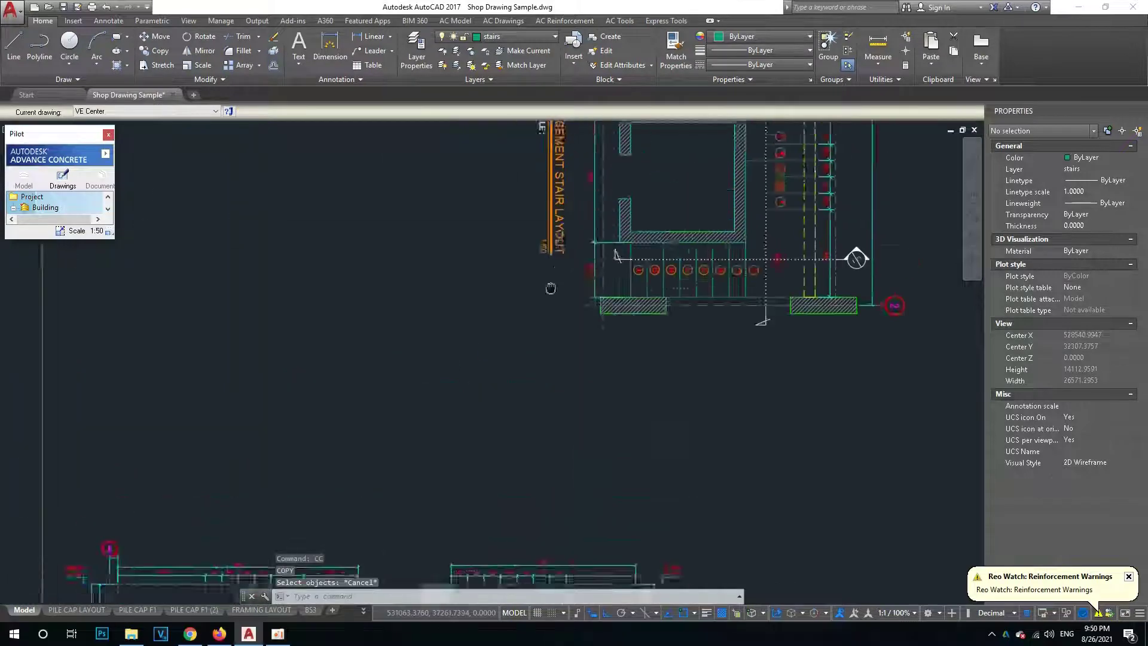
scroll(538, 311, up, 3)
scroll(504, 372, up, 2)
text(dli)
key(Return)
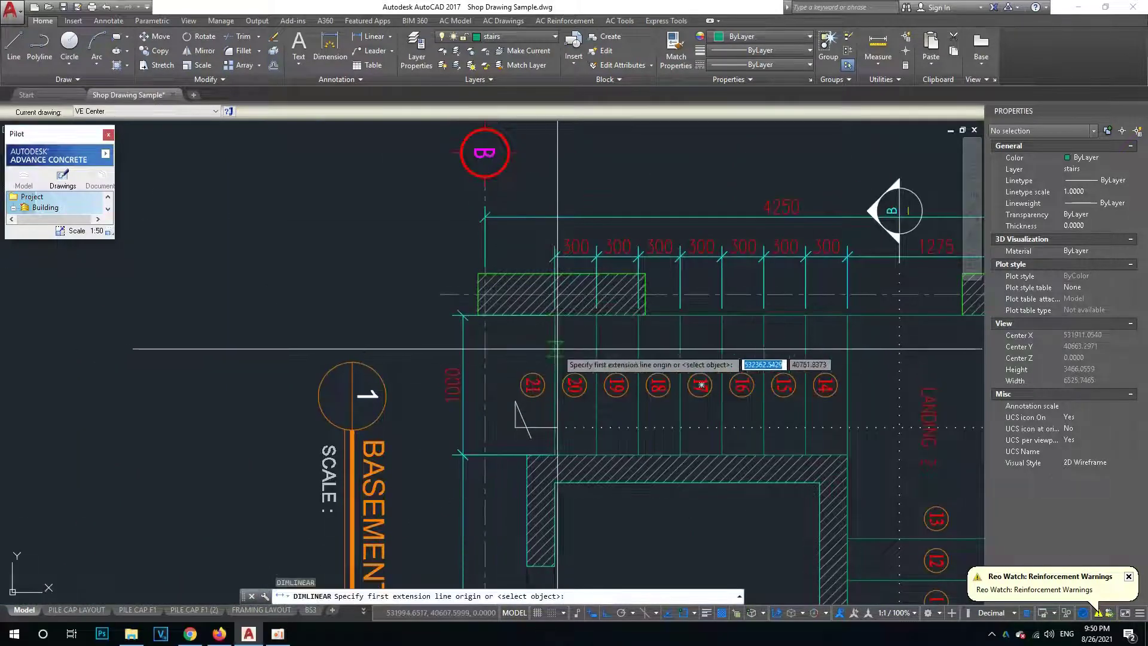
click(557, 349)
click(426, 323)
scroll(426, 323, up, 2)
scroll(488, 421, down, 5)
key(Escape)
key(Escape)
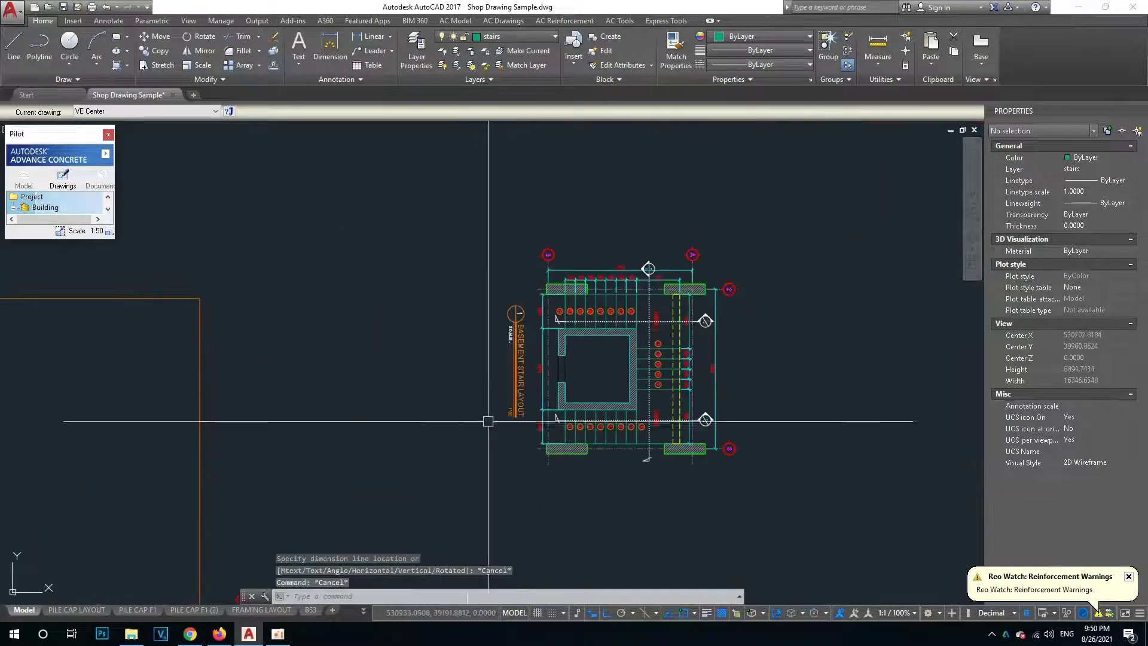
scroll(624, 281, down, 4)
key(Return)
scroll(581, 307, up, 6)
scroll(623, 390, up, 5)
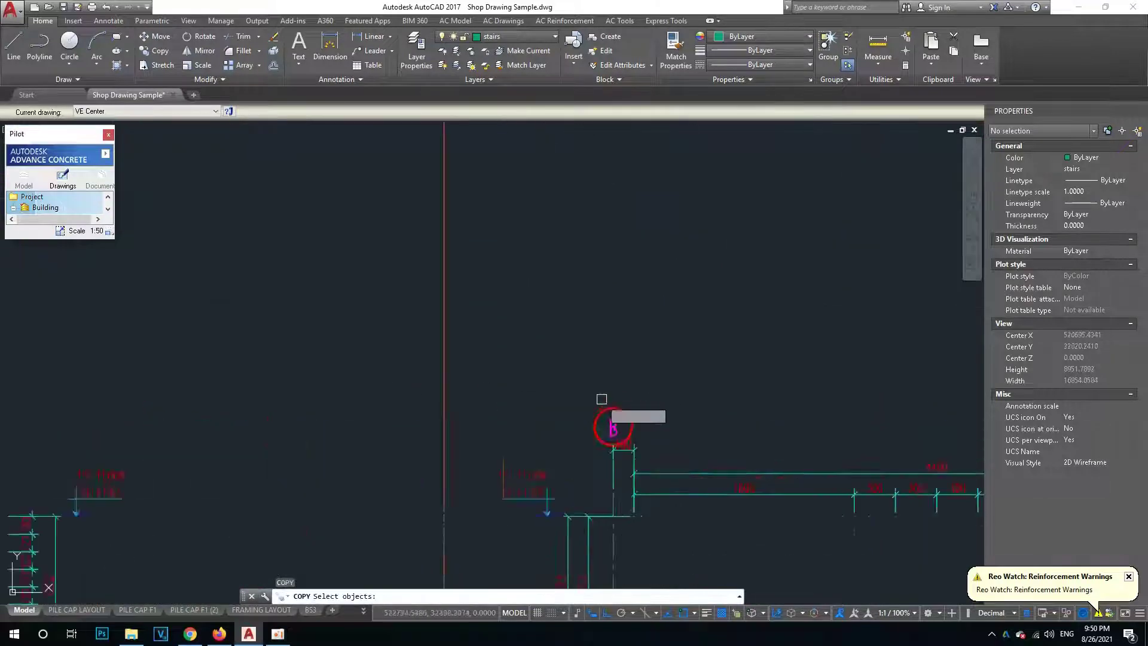
Select the 150 dimension's grip, then cancel without changing it.
key(Escape)
key(Escape)
scroll(552, 398, up, 7)
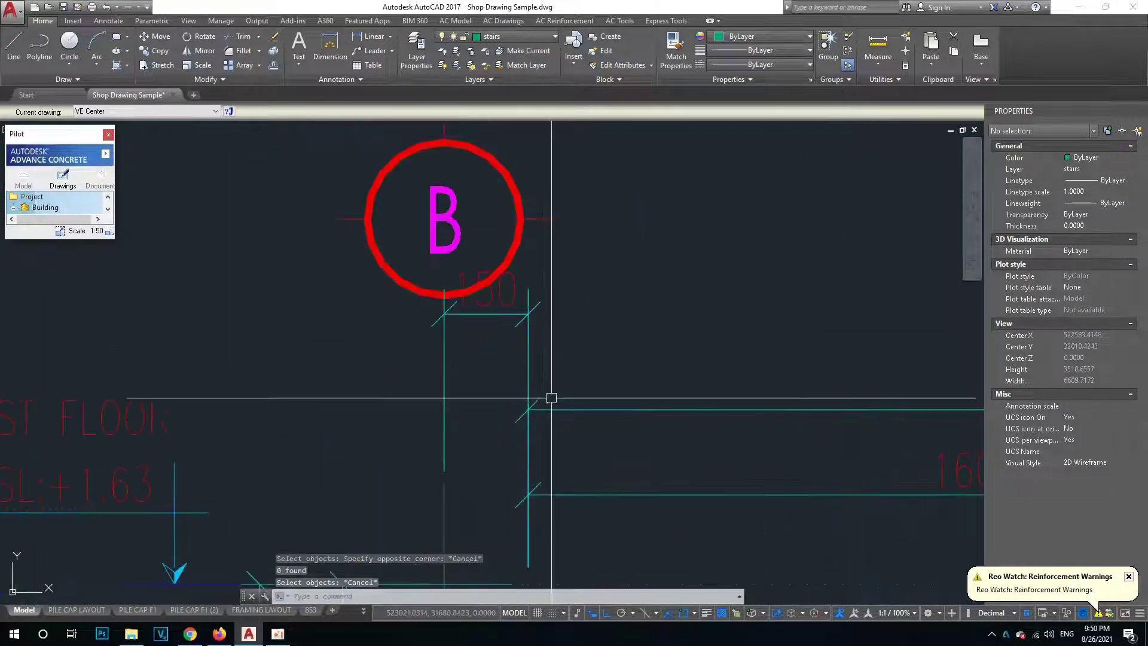
click(526, 332)
click(528, 313)
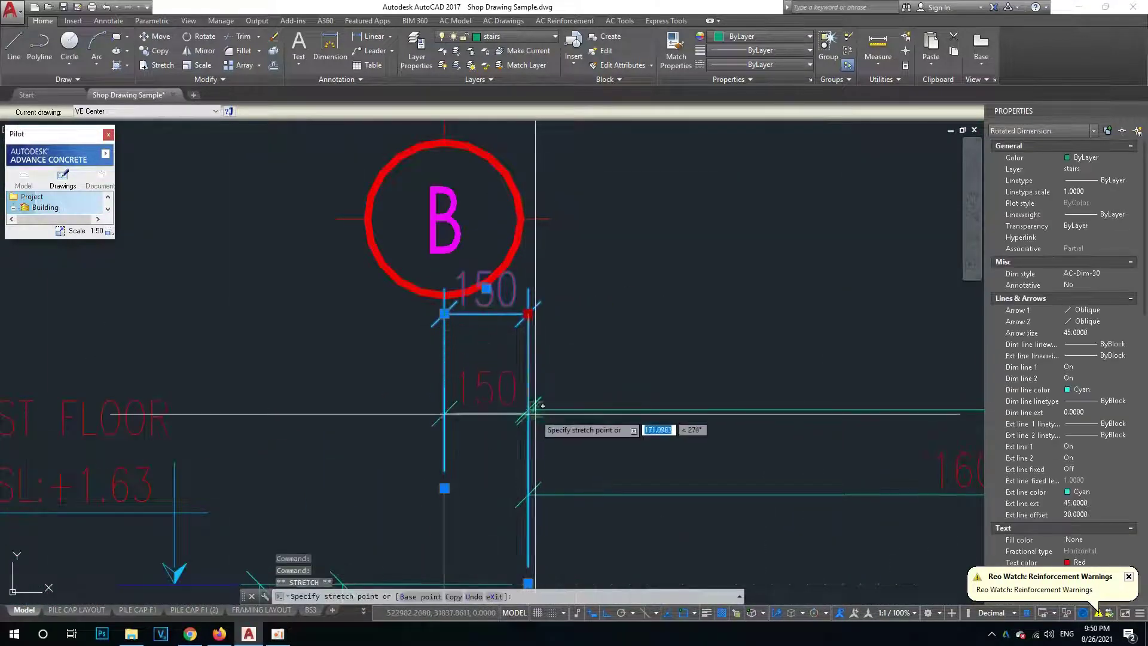
key(Escape)
scroll(532, 389, down, 4)
Copy the grid B bubble and axis line into Section C.
text(co)
key(Return)
click(554, 259)
click(439, 344)
key(Return)
scroll(495, 406, up, 3)
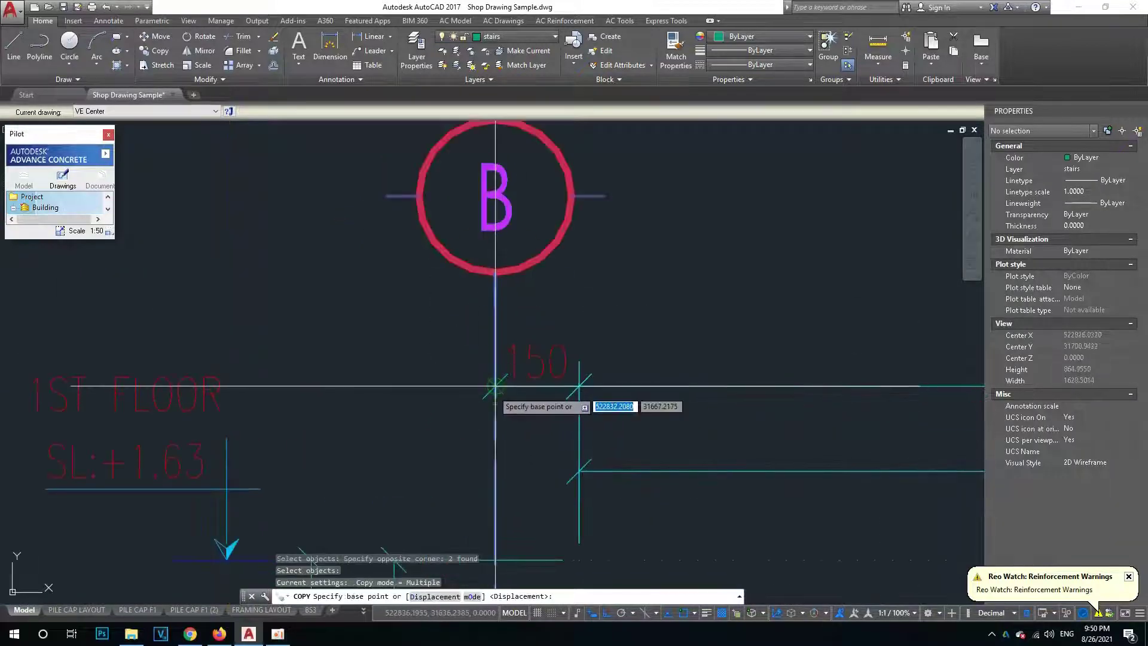
scroll(495, 386, down, 5)
scroll(471, 382, up, 3)
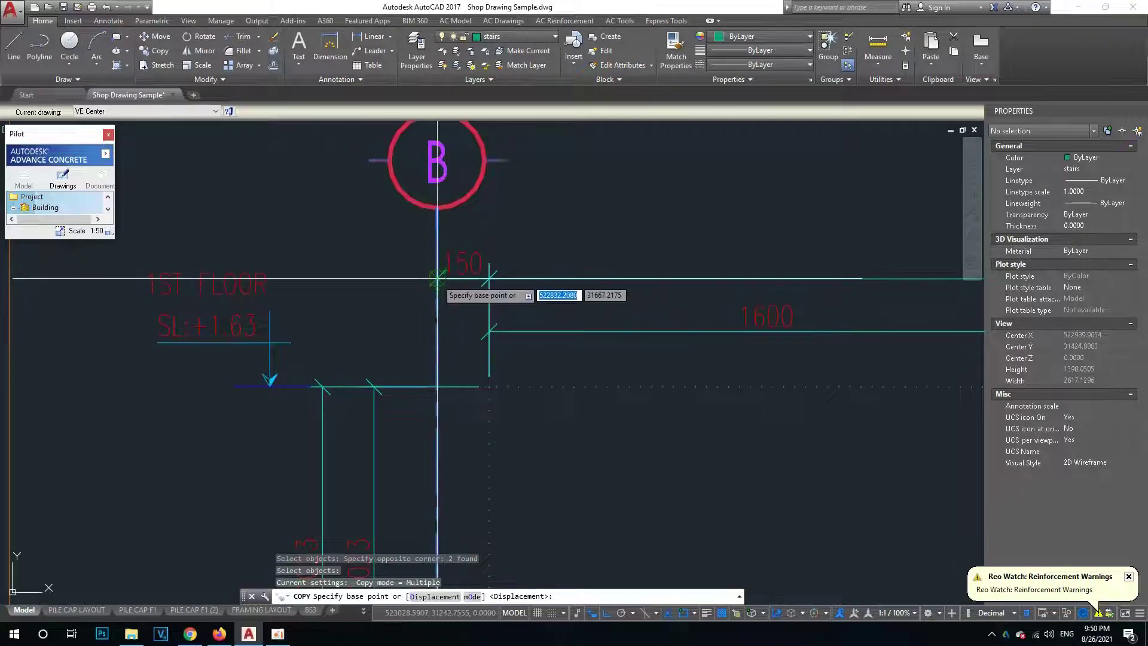
scroll(508, 401, down, 4)
scroll(500, 410, up, 3)
scroll(482, 402, up, 2)
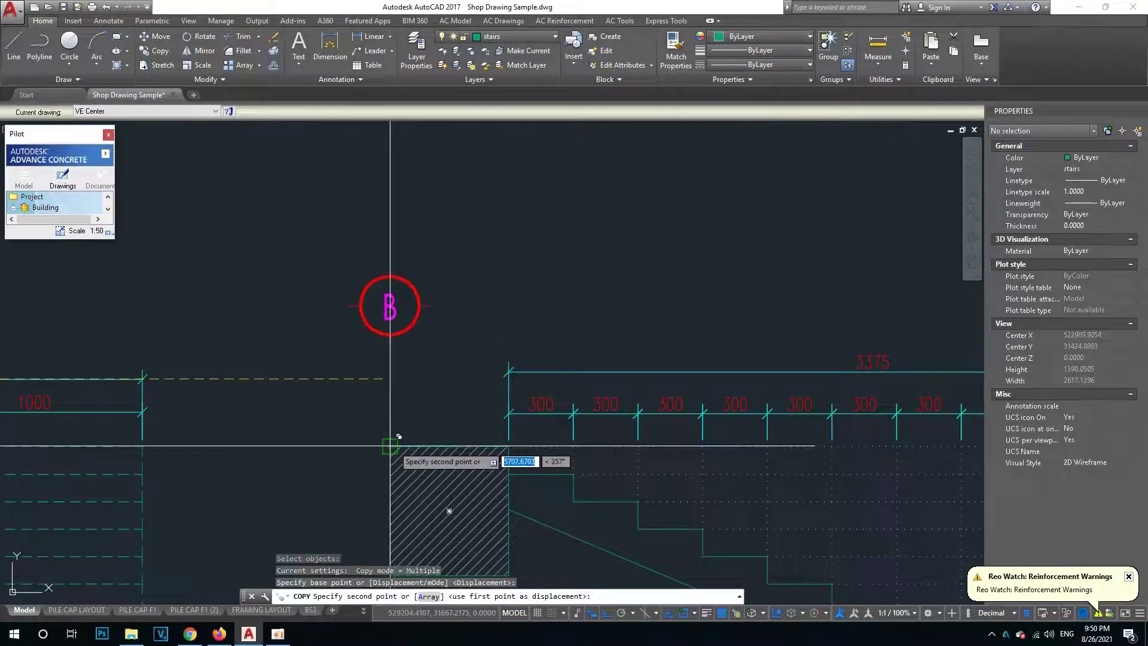
scroll(513, 379, up, 6)
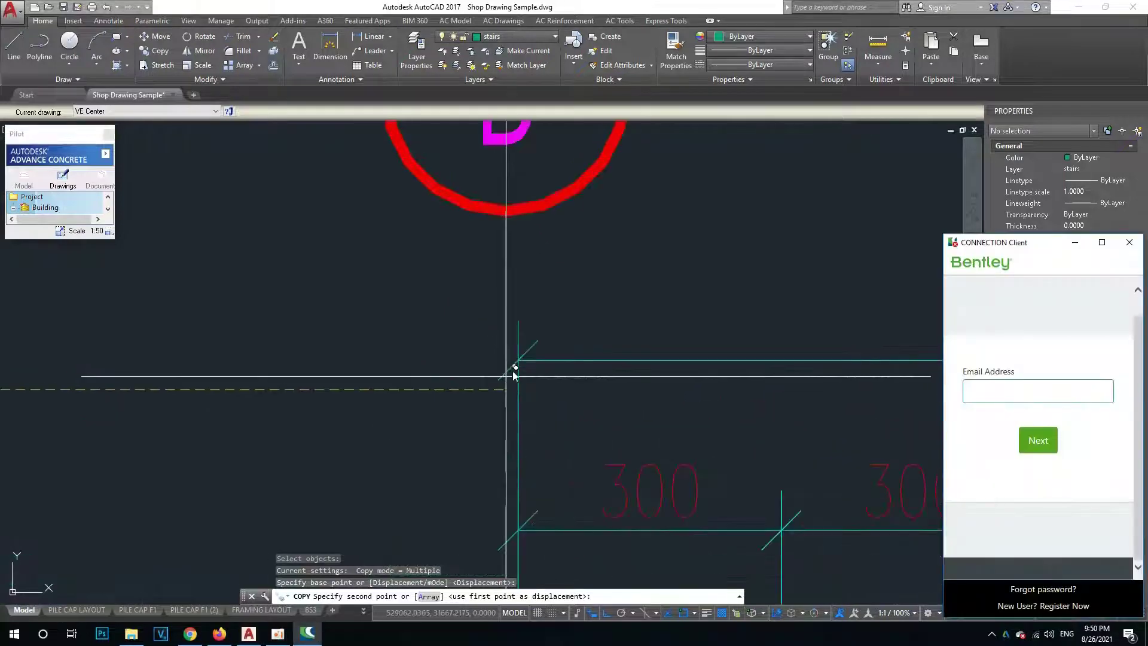
scroll(522, 366, down, 2)
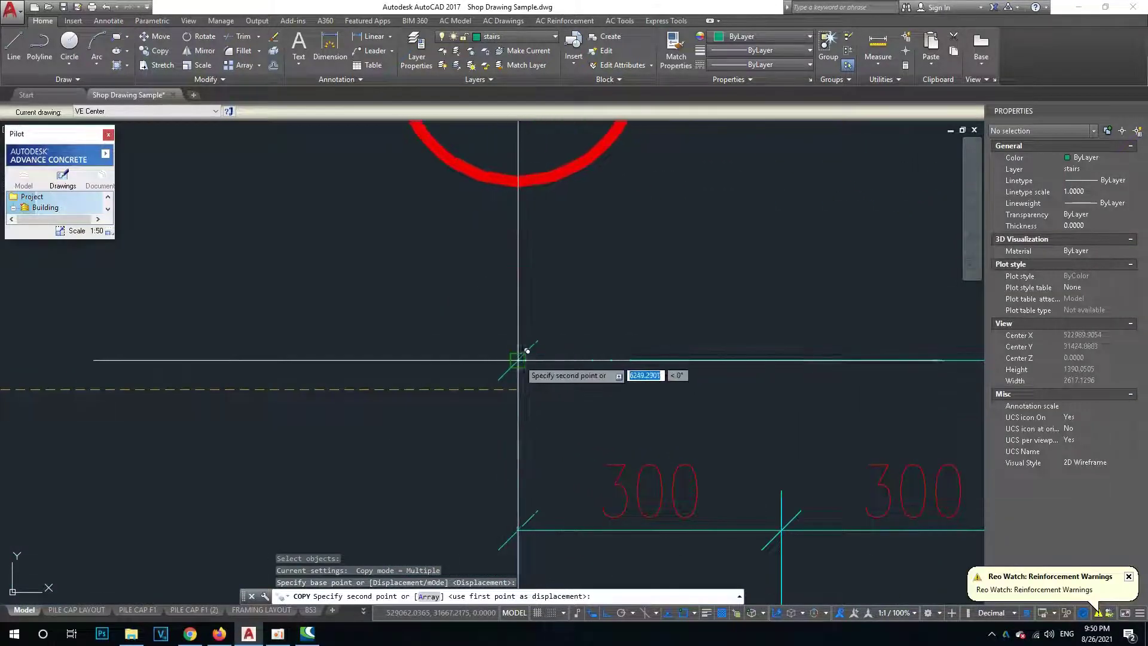
scroll(487, 377, down, 4)
key(Escape)
Move the new grid B marker 500 to the left.
text(m)
key(Return)
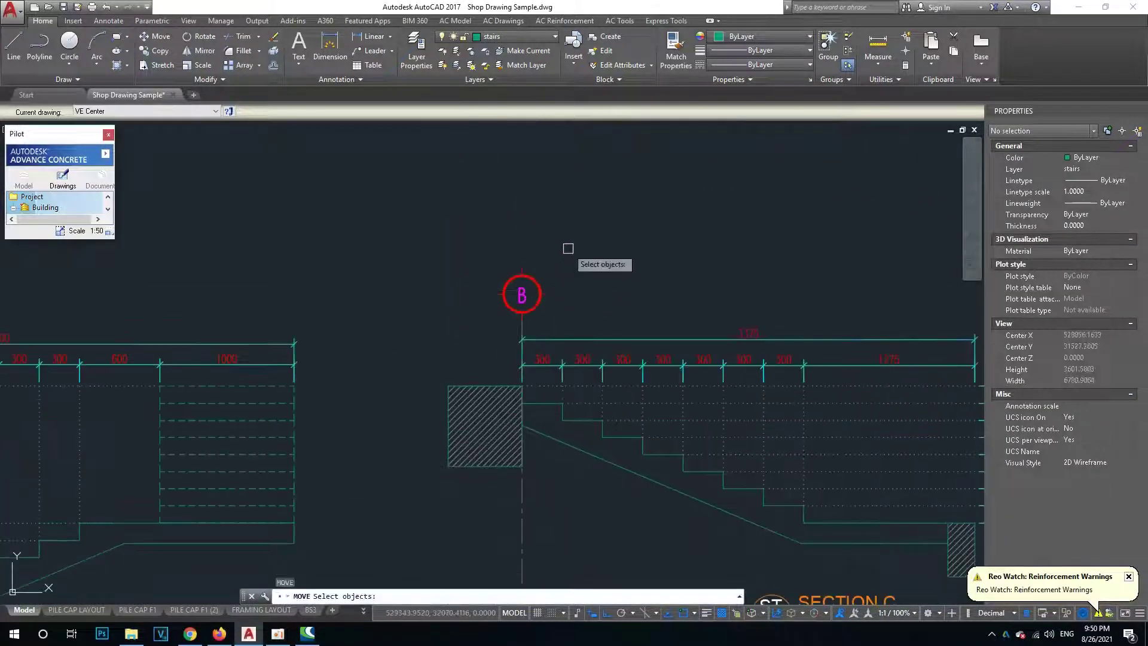
click(470, 319)
key(Return)
click(579, 210)
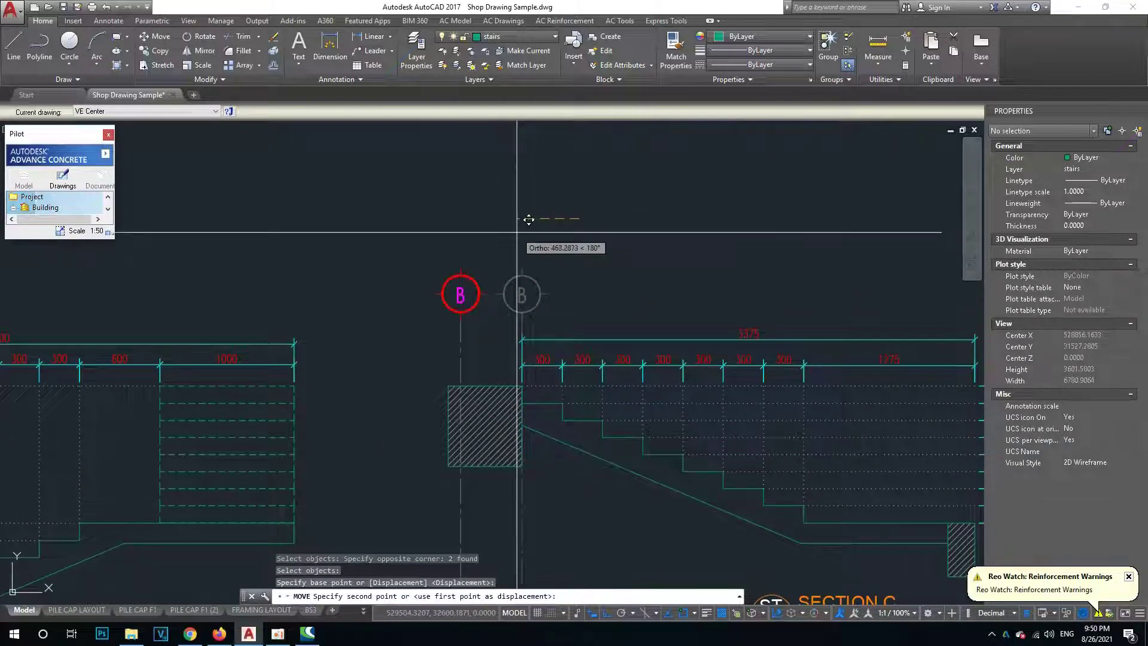
text(500)
key(Return)
key(Escape)
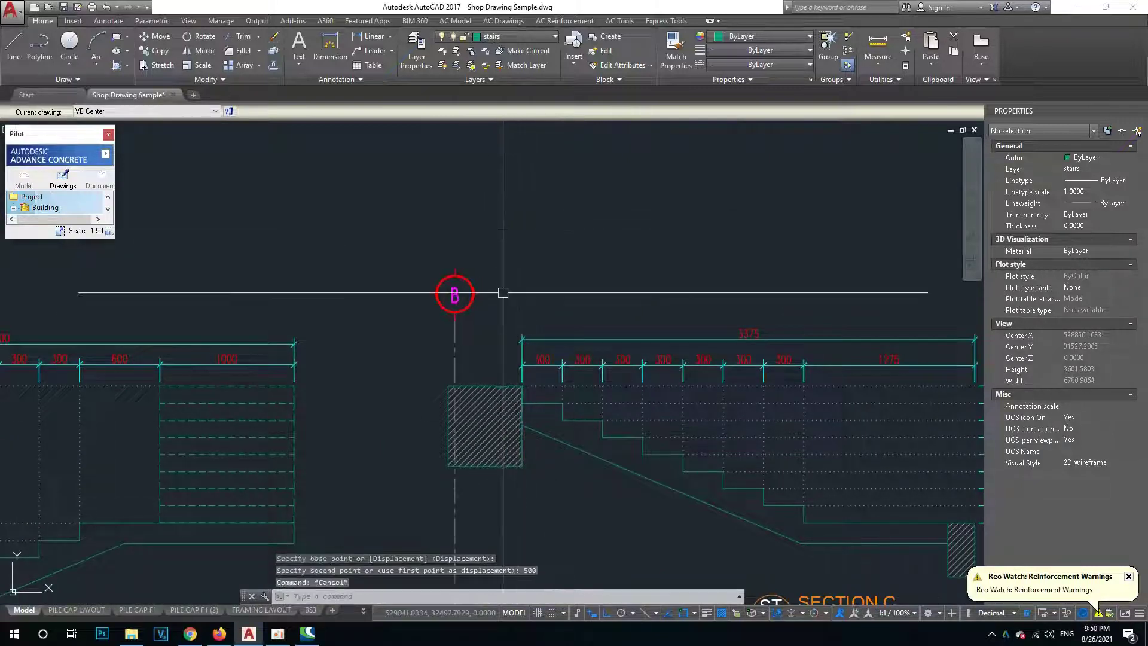
Dimension the 500 gap from the B axis to the stair block edge.
text(dli)
key(Return)
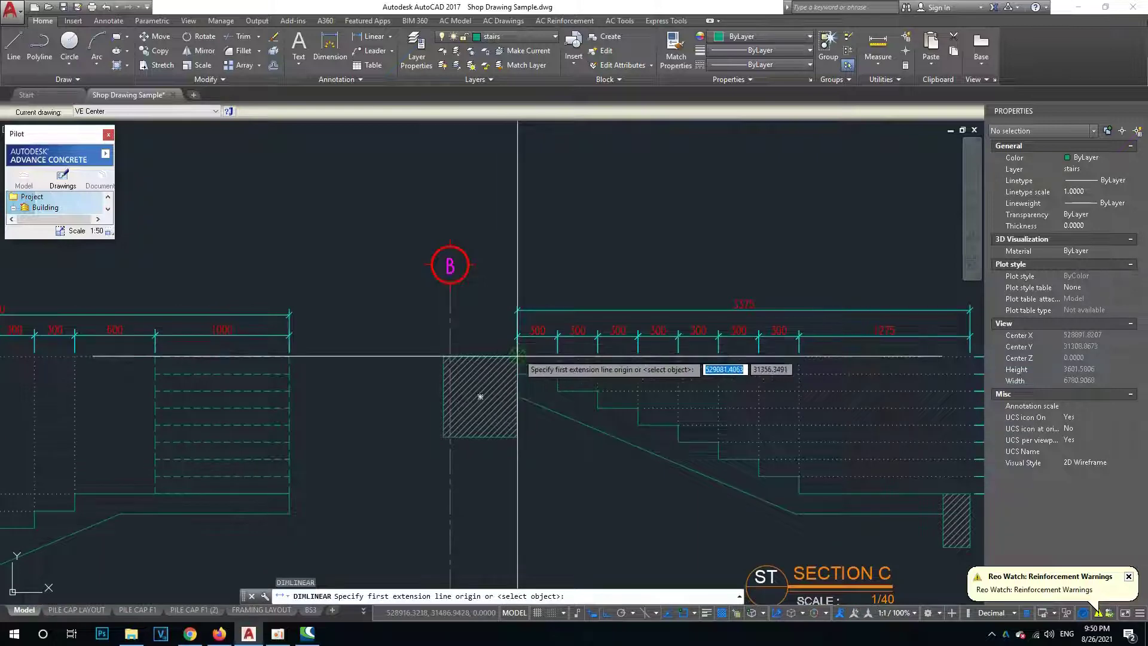
click(517, 357)
click(519, 315)
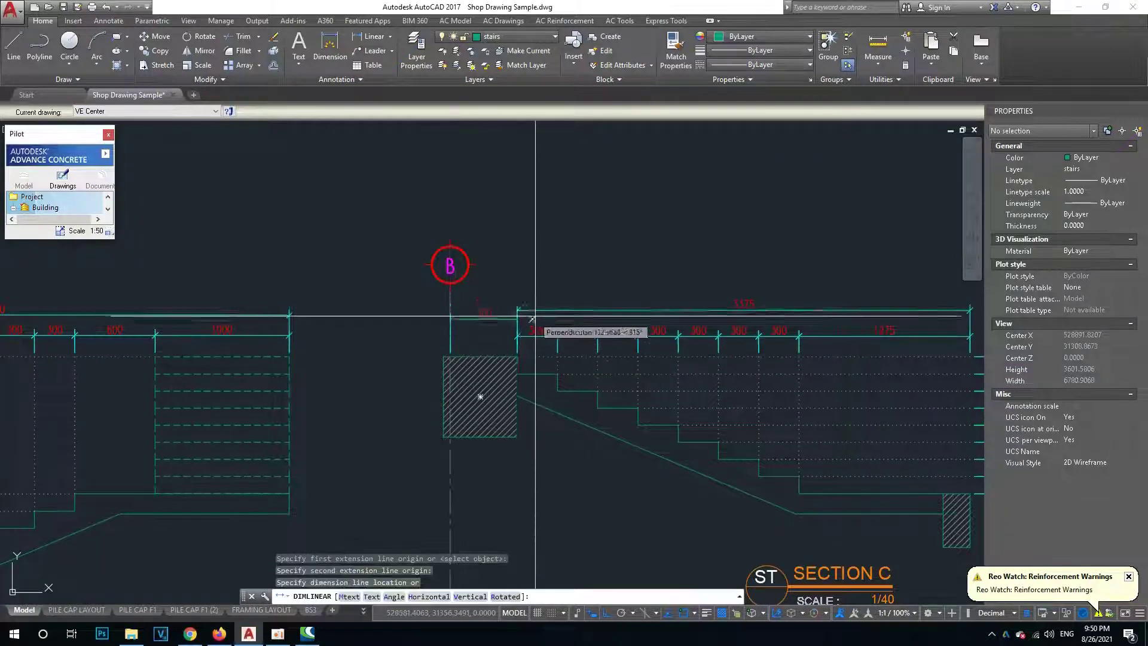
scroll(526, 323, down, 1)
scroll(507, 328, down, 1)
key(Escape)
key(Escape)
middle_drag(506, 329, 506, 276)
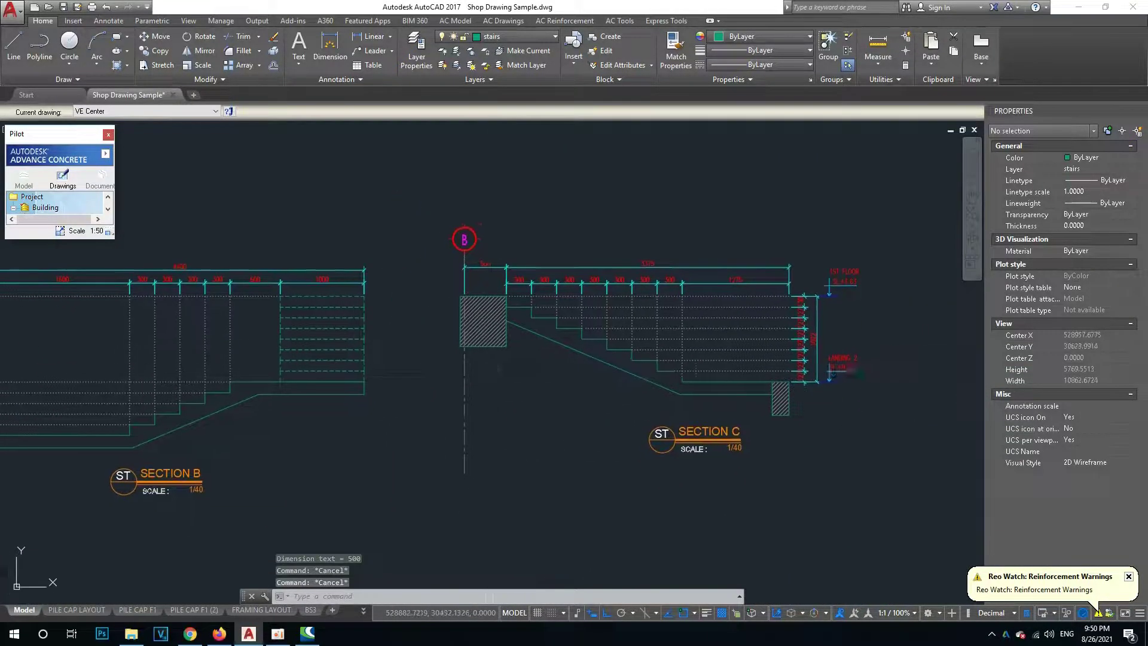
text(Tr)
key(Return)
key(Escape)
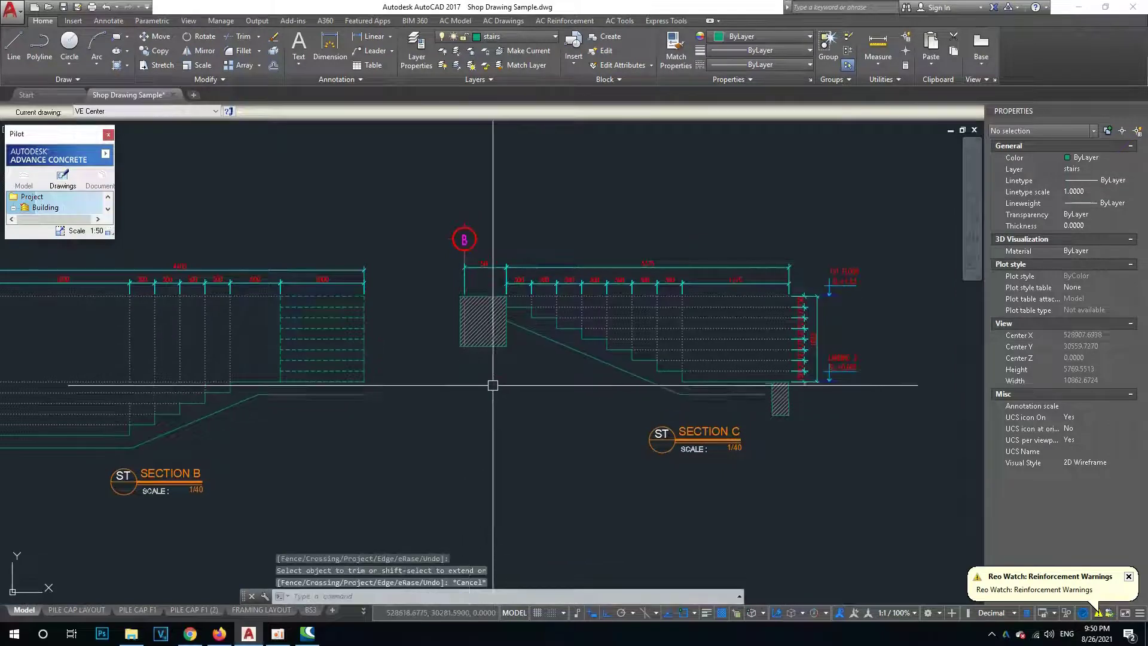
scroll(492, 389, down, 3)
scroll(764, 384, up, 3)
mouse_move(482, 389)
middle_down()
mouse_move(628, 371)
mouse_move(720, 332)
middle_up()
scroll(346, 403, up, 4)
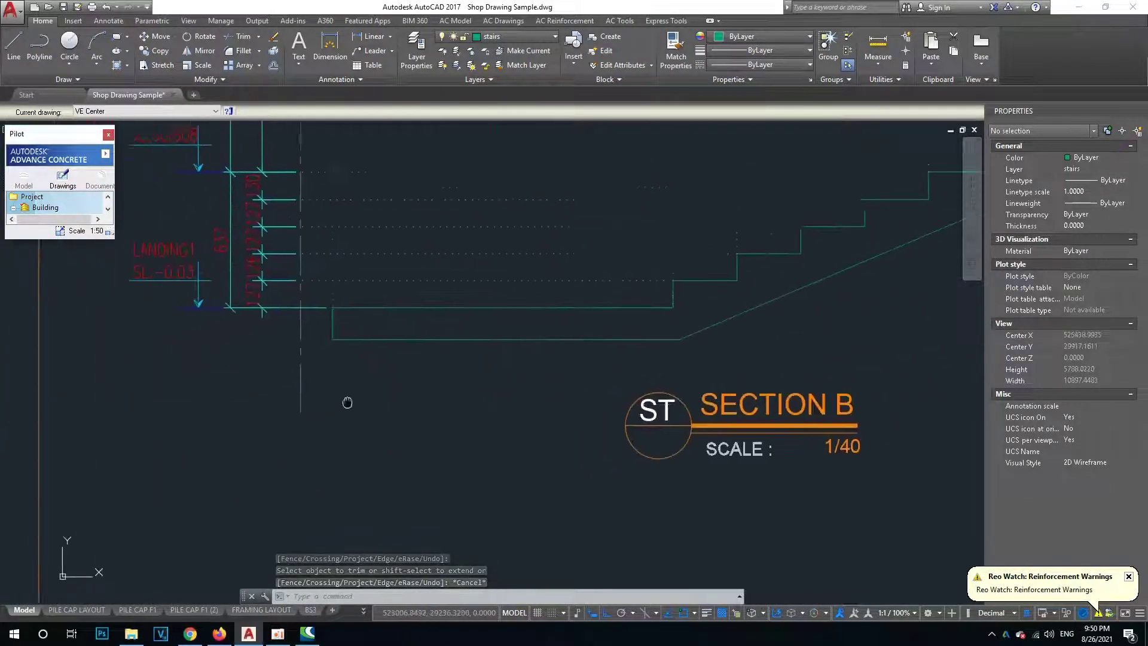
text(s)
key(Return)
click(374, 367)
click(263, 460)
key(Return)
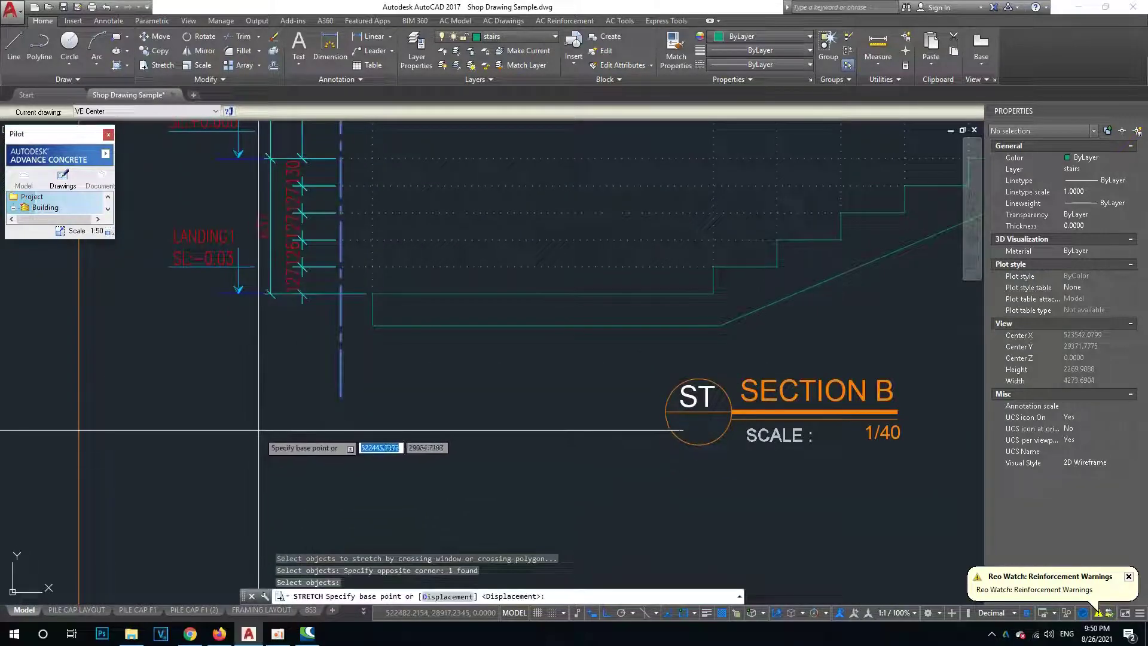
click(263, 422)
click(479, 400)
scroll(340, 396, down, 6)
middle_drag(339, 396, 546, 380)
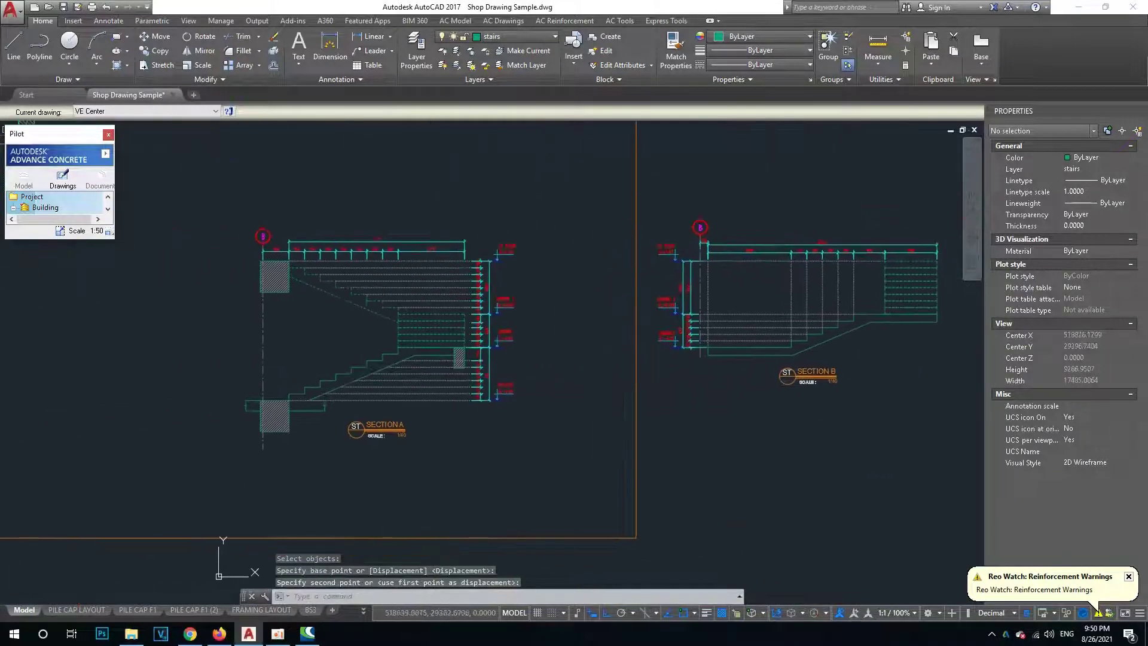
scroll(278, 292, up, 4)
middle_drag(319, 221, 308, 274)
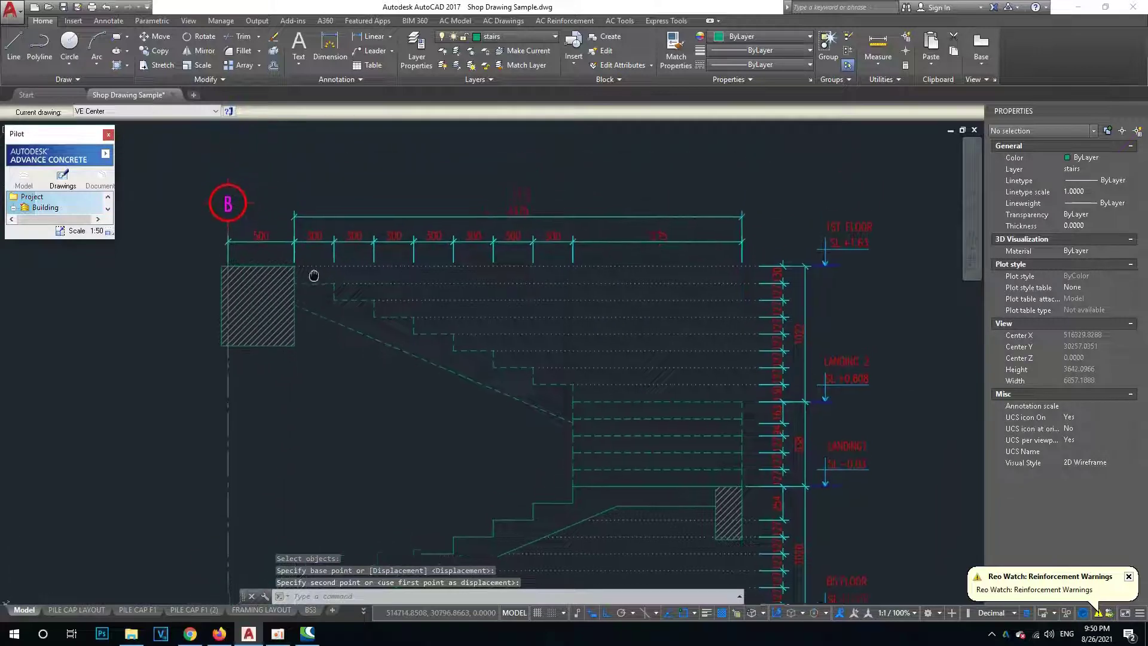
middle_drag(752, 253, 687, 261)
key(Escape)
scroll(702, 225, up, 2)
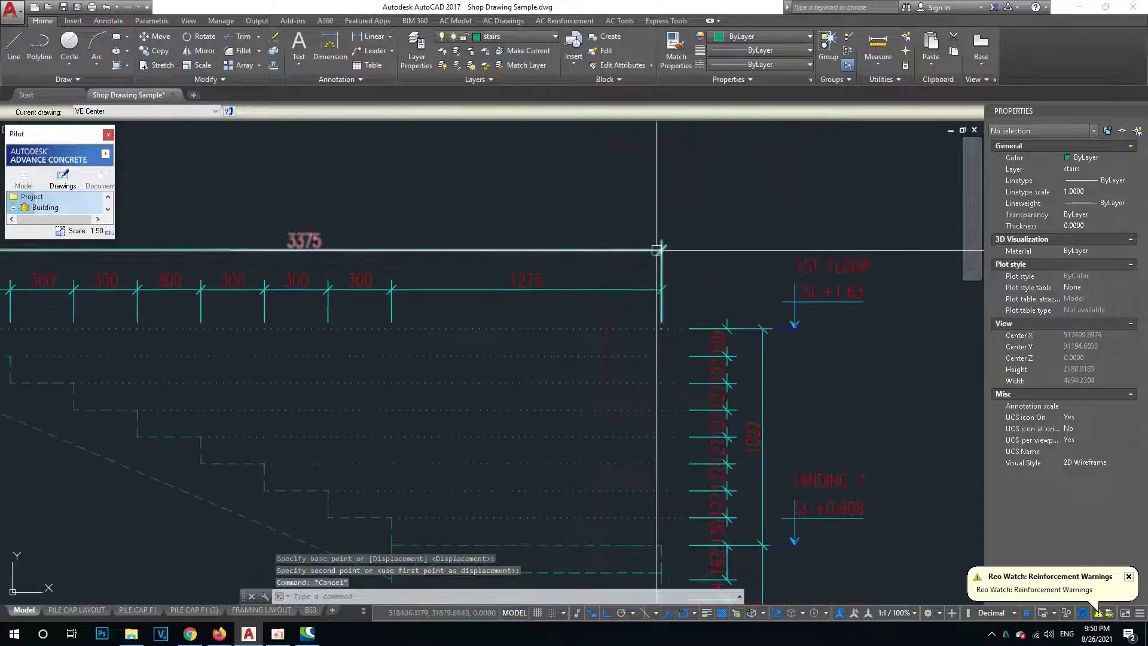
click(657, 248)
click(657, 248)
key(Escape)
key(Escape)
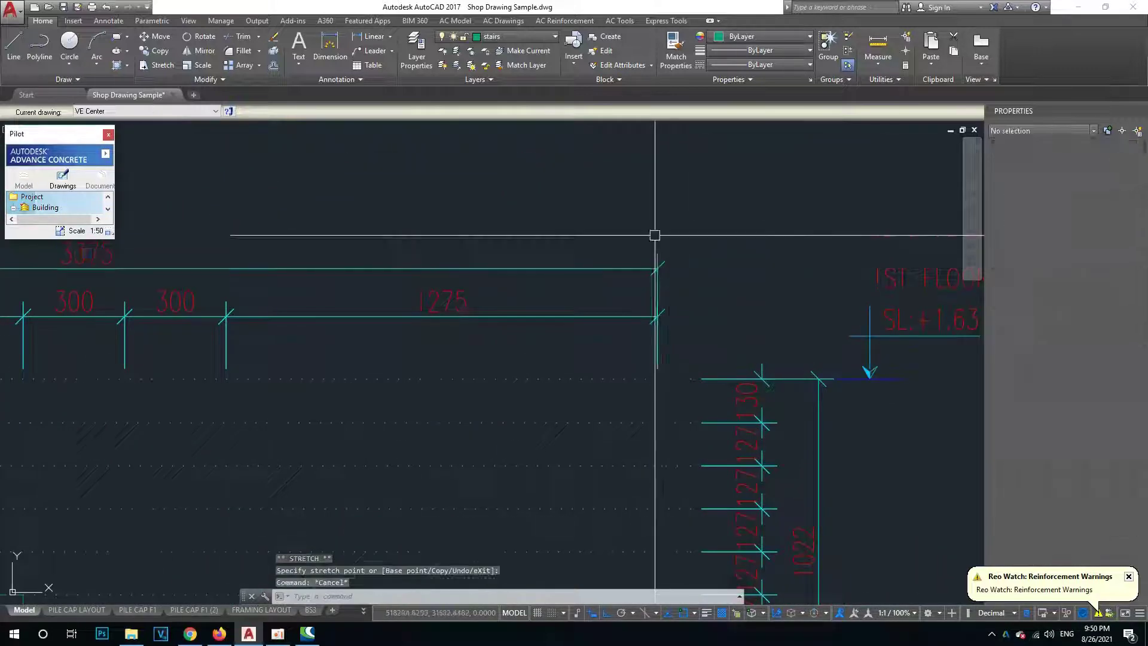
scroll(533, 280, down, 2)
scroll(533, 280, down, 4)
scroll(495, 364, up, 2)
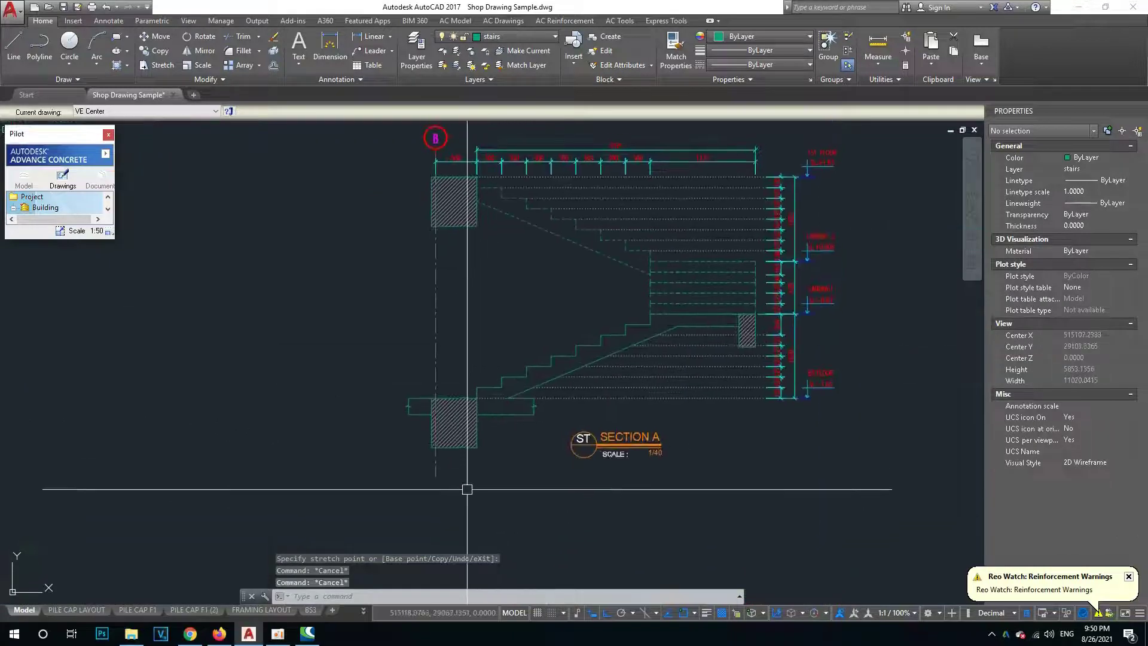
text(s)
key(Return)
key(Escape)
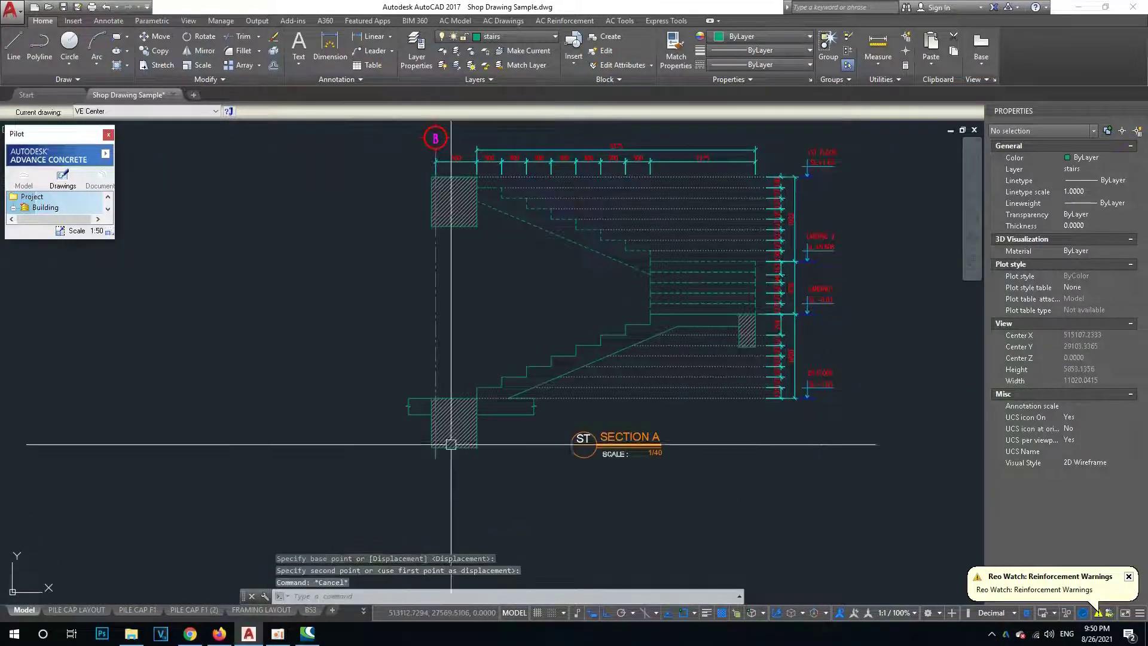
middle_drag(637, 363, 511, 384)
scroll(582, 401, down, 2)
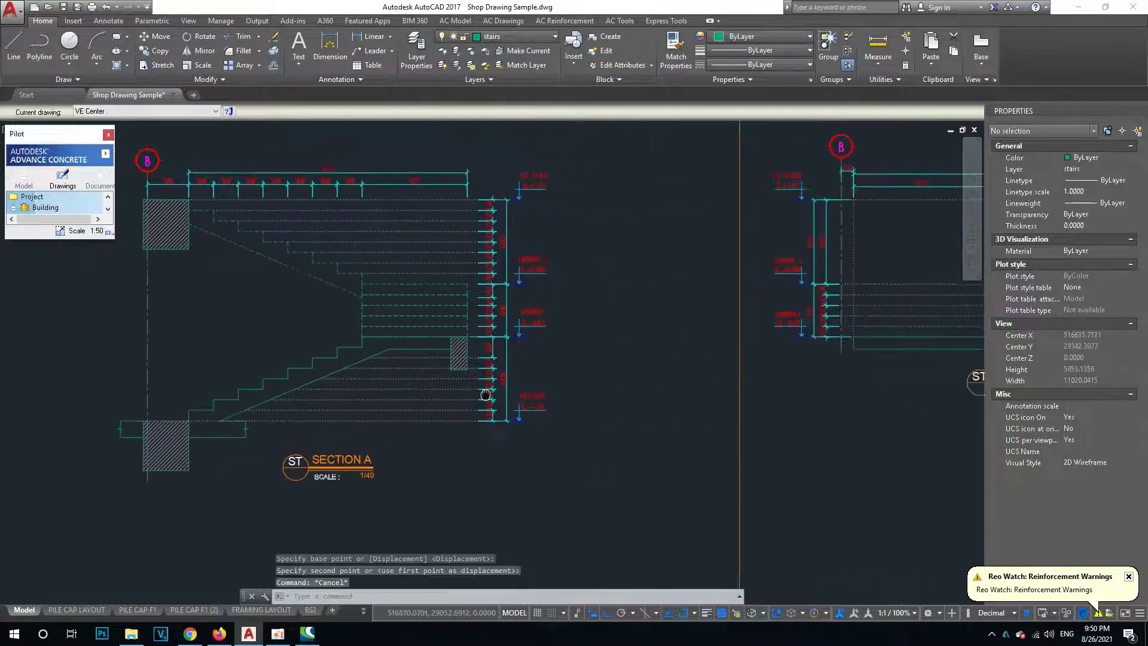
scroll(444, 365, down, 2)
middle_drag(561, 315, 633, 281)
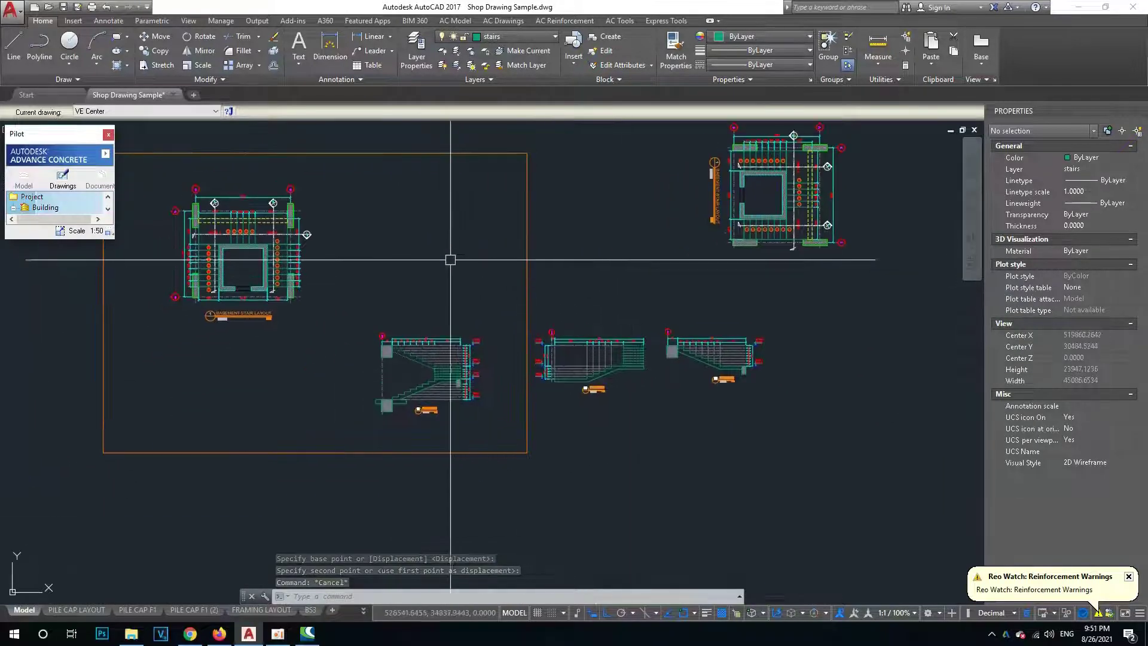
Recentre the overview on the sheet frame, starting and then cancelling a move.
middle_drag(495, 315, 470, 301)
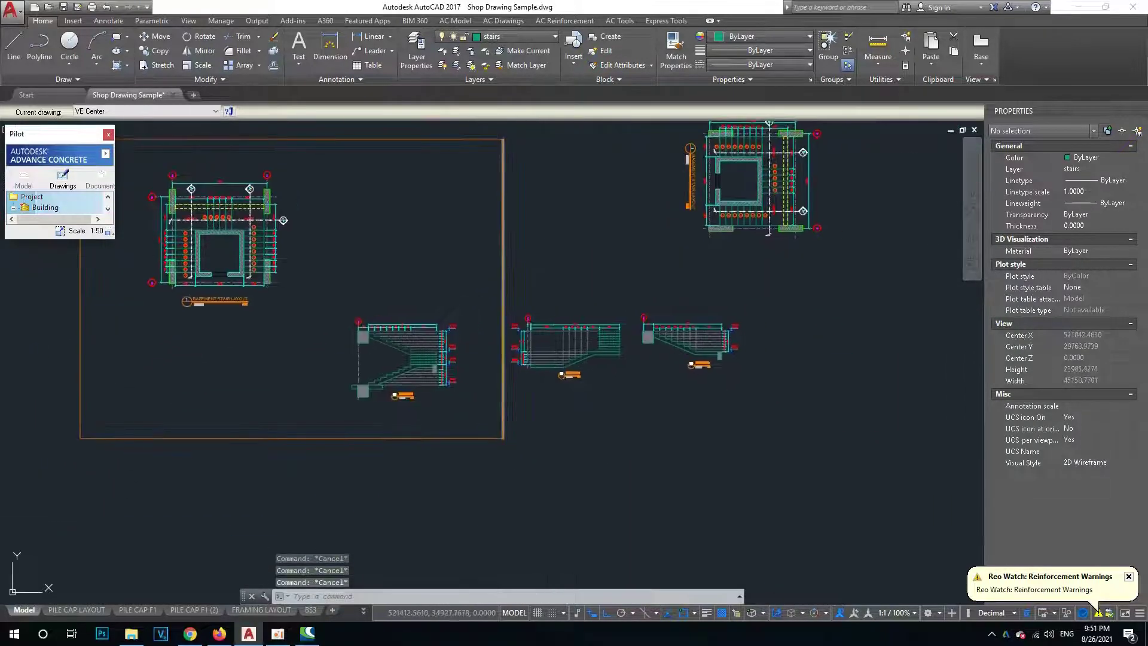
scroll(346, 307, up, 1)
scroll(418, 305, down, 1)
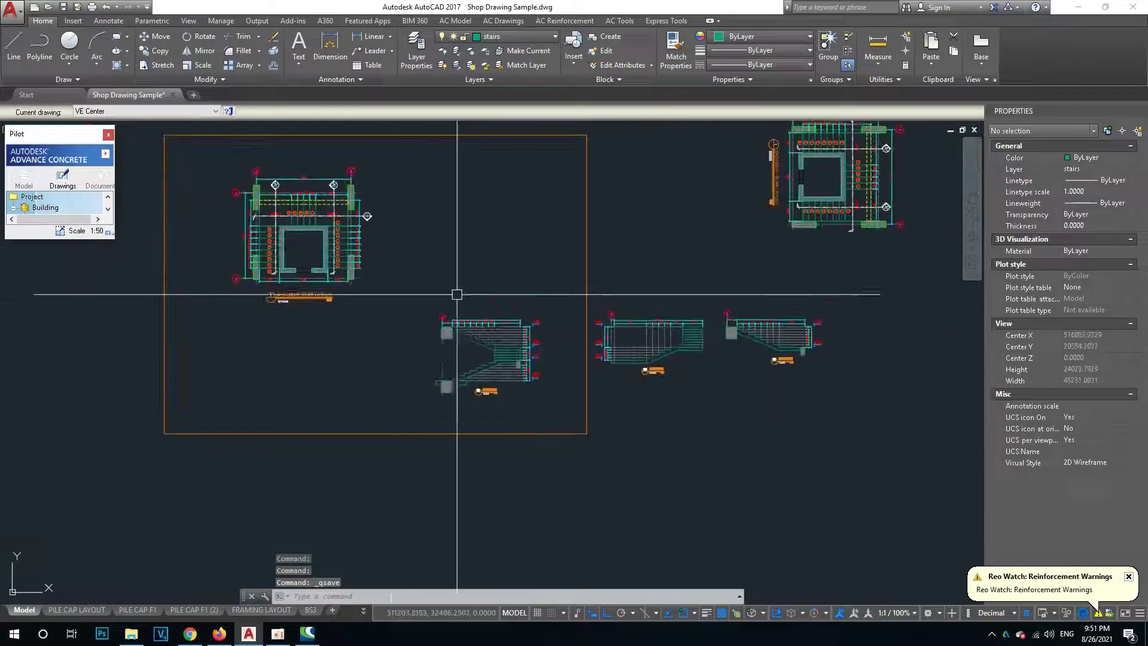
middle_drag(397, 320, 488, 294)
text(m)
key(Return)
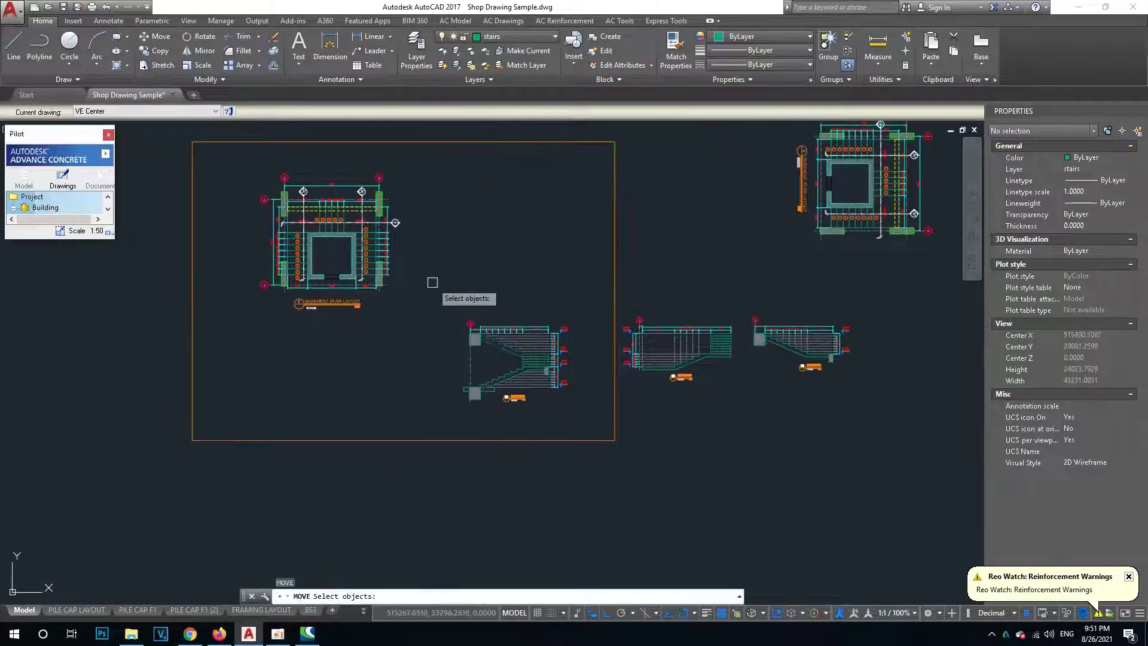
key(Escape)
middle_drag(552, 313, 522, 400)
scroll(523, 379, up, 1)
scroll(523, 302, down, 2)
scroll(537, 317, down, 1)
scroll(492, 311, up, 3)
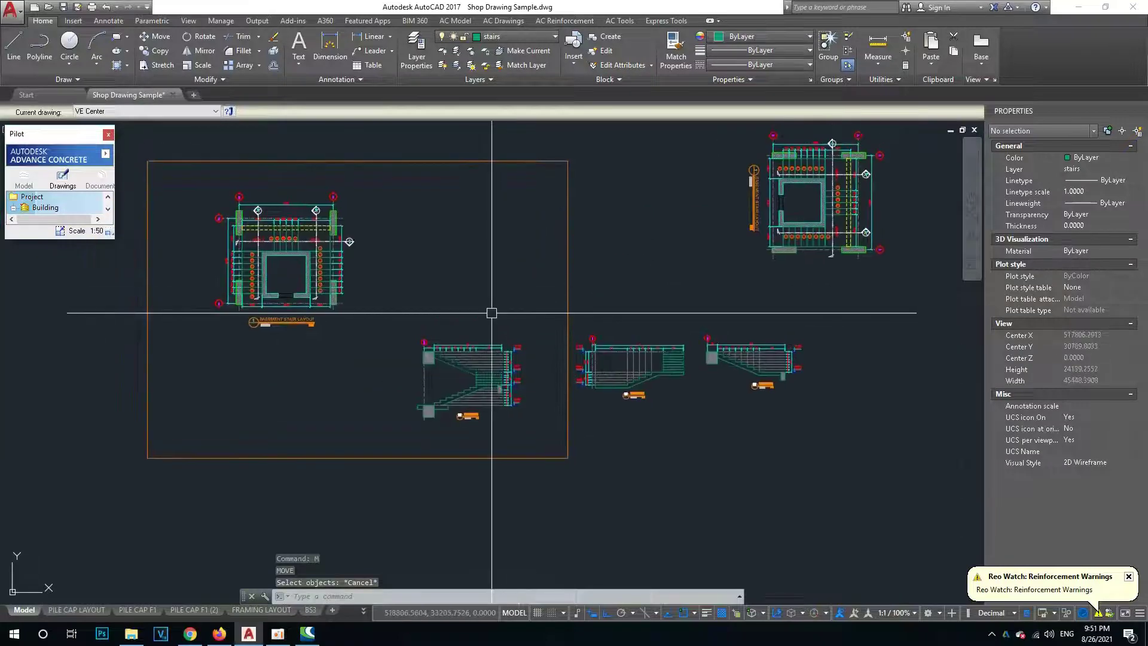
Move Section A inside the frame beside the basement stair plan.
text(m)
key(Return)
click(389, 298)
click(550, 441)
key(Return)
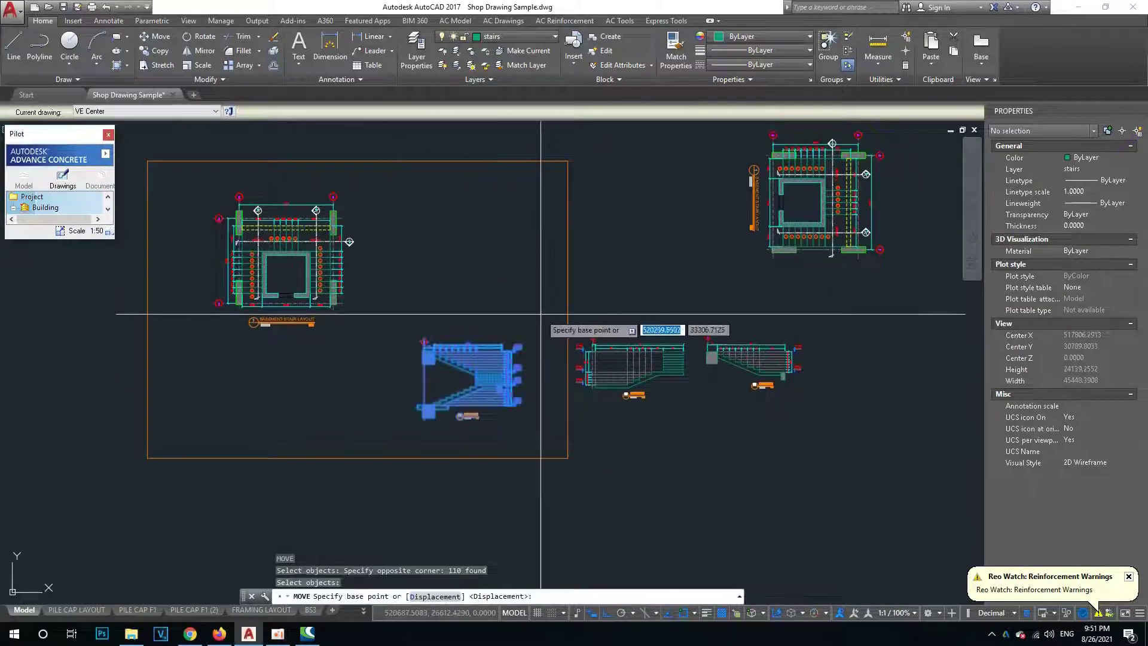
click(545, 317)
mouse_move(554, 216)
middle_down()
mouse_move(546, 339)
mouse_move(537, 323)
middle_up()
click(542, 302)
Move Section B into the frame below Section A.
key(Return)
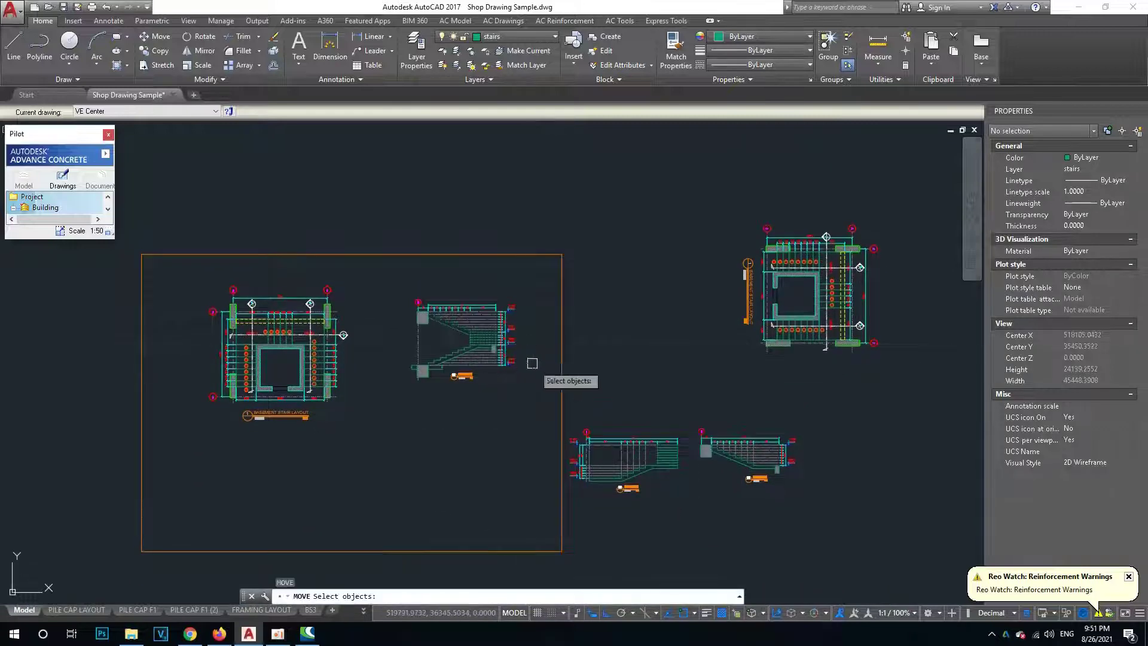
click(692, 542)
key(Return)
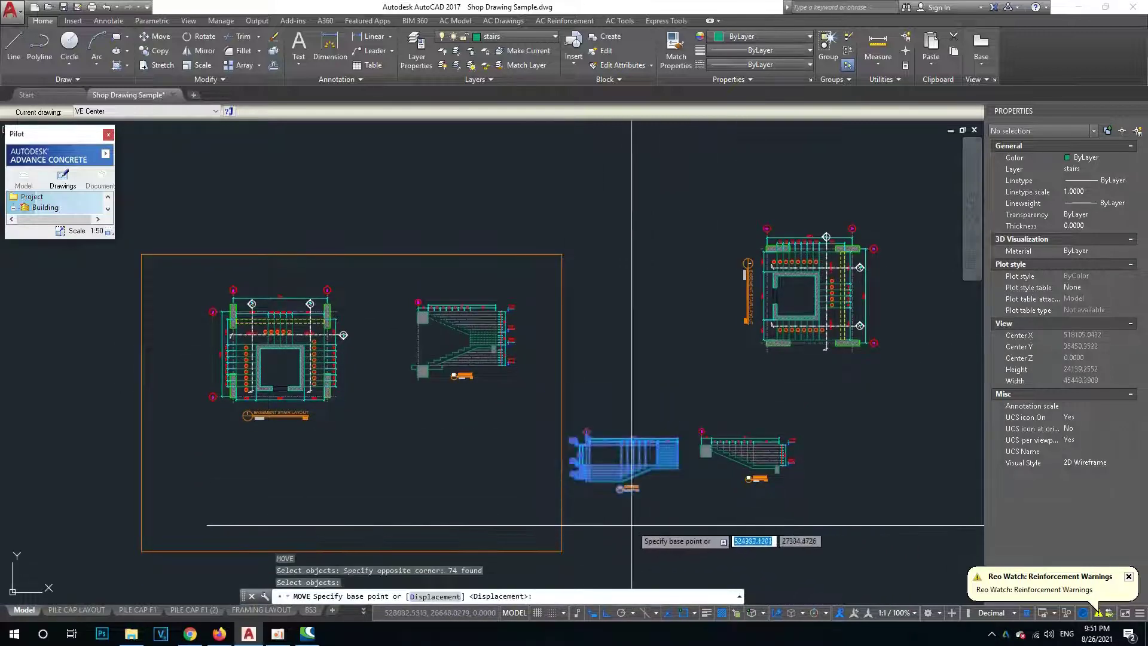
click(634, 508)
click(495, 488)
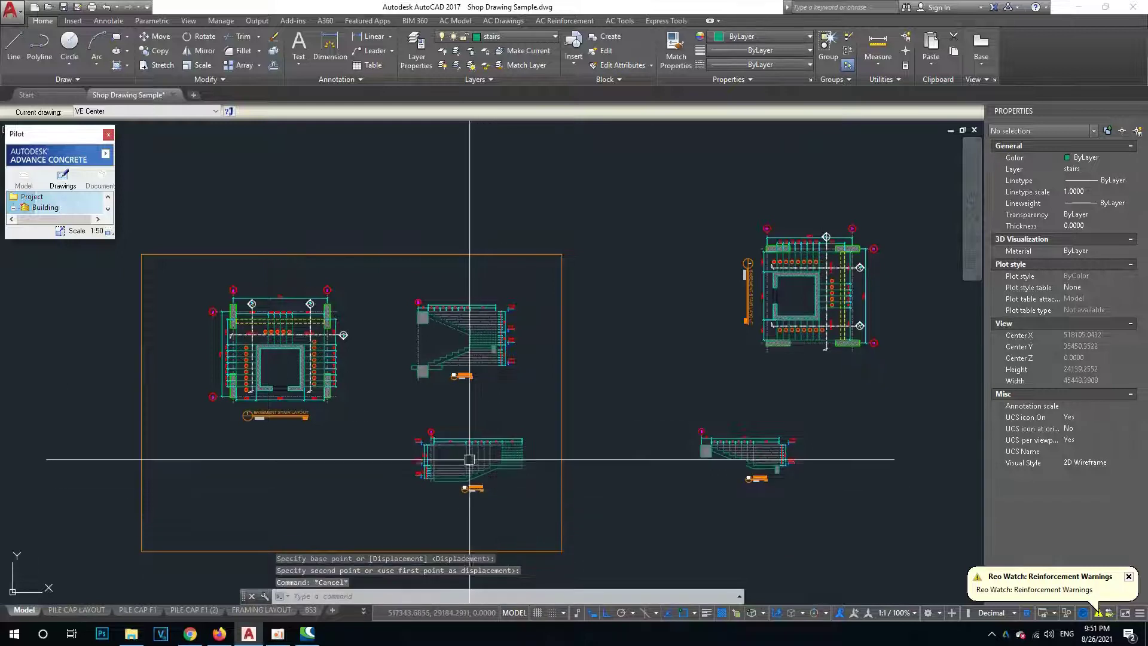
middle_drag(468, 461, 460, 432)
Raise Section B so it sits just under Section A.
key(Return)
click(545, 499)
key(Return)
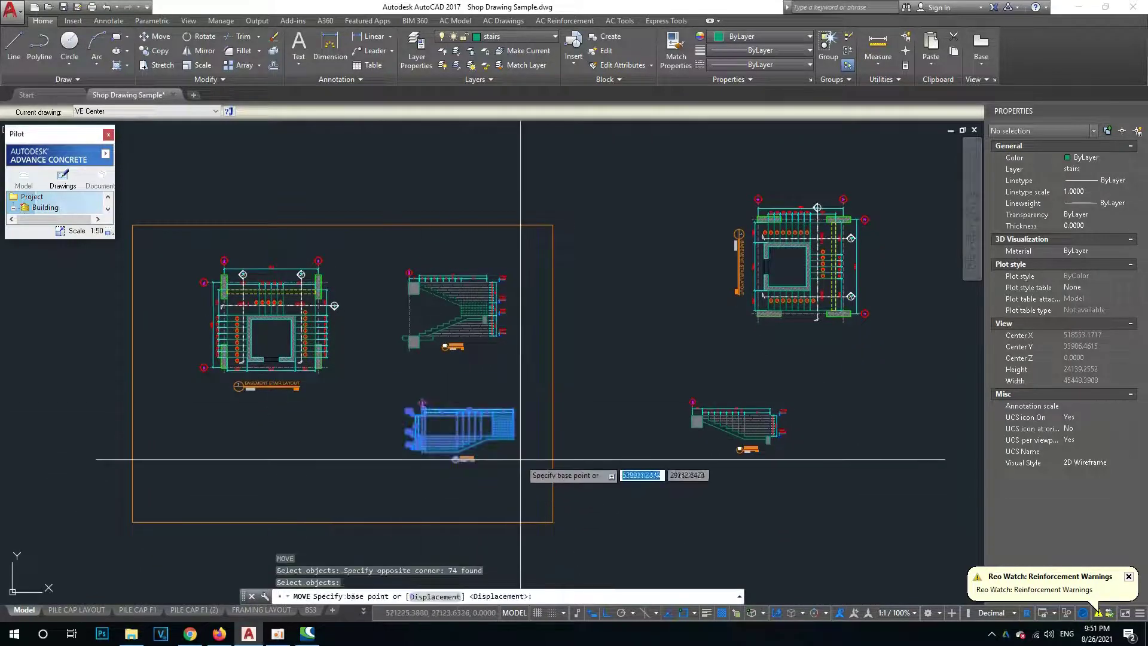
click(526, 457)
click(543, 411)
middle_drag(680, 408, 558, 389)
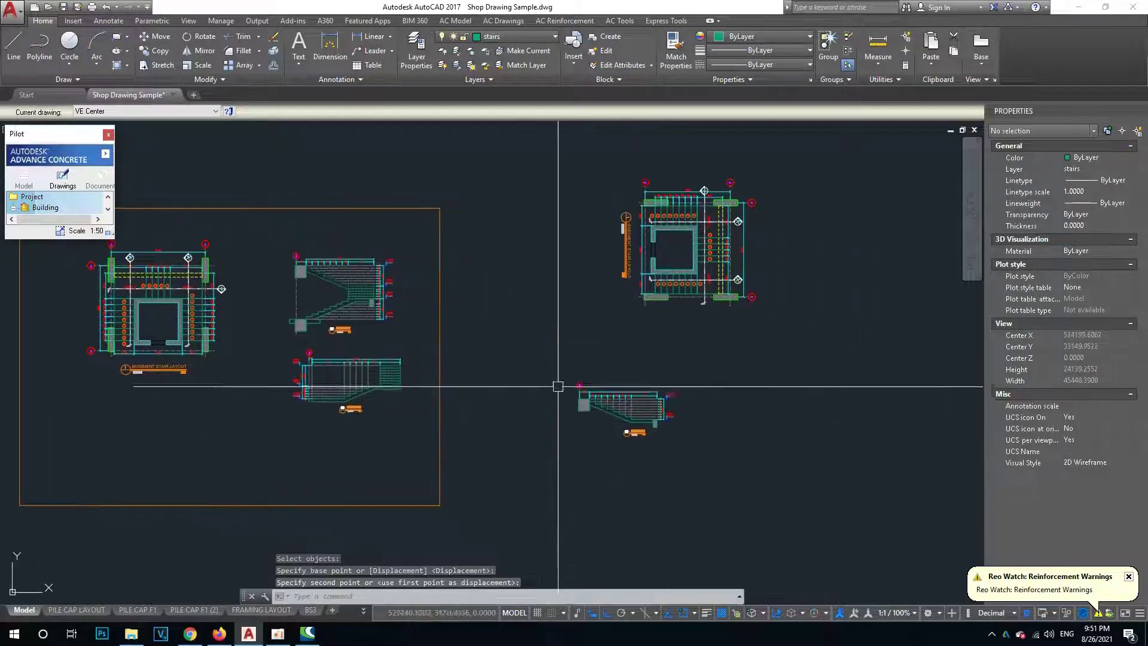
Move Section C from the right next to the frame edge.
key(Return)
click(551, 347)
click(760, 474)
key(Return)
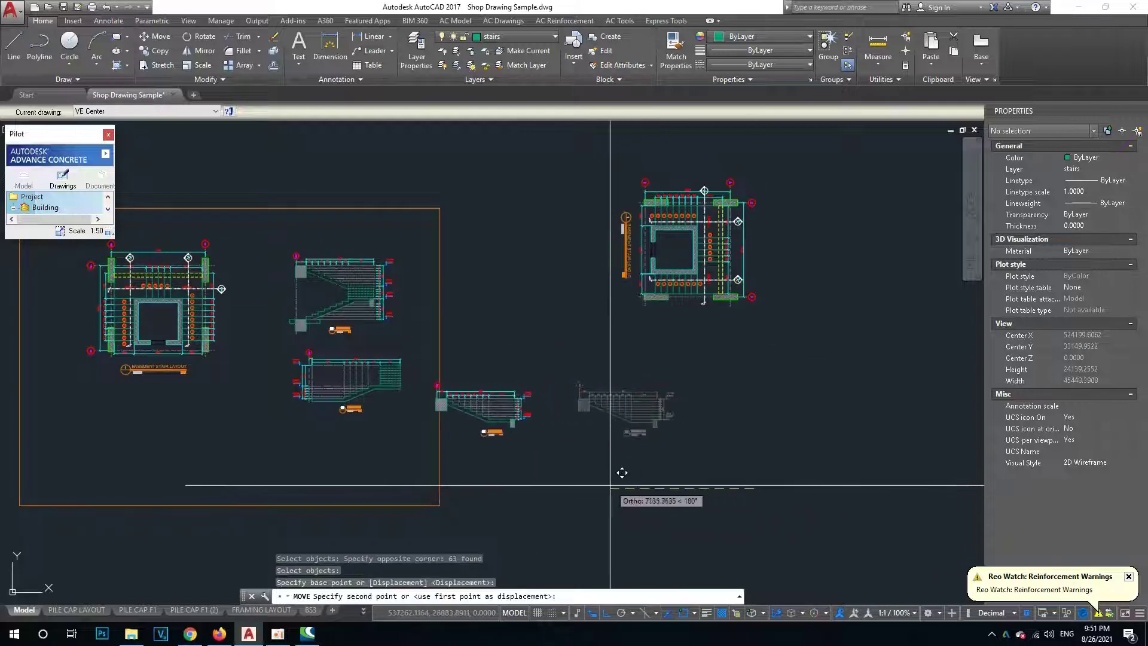
click(533, 449)
Reselect Section C and shift it lower on the sheet.
key(Return)
scroll(448, 379, up, 3)
click(382, 294)
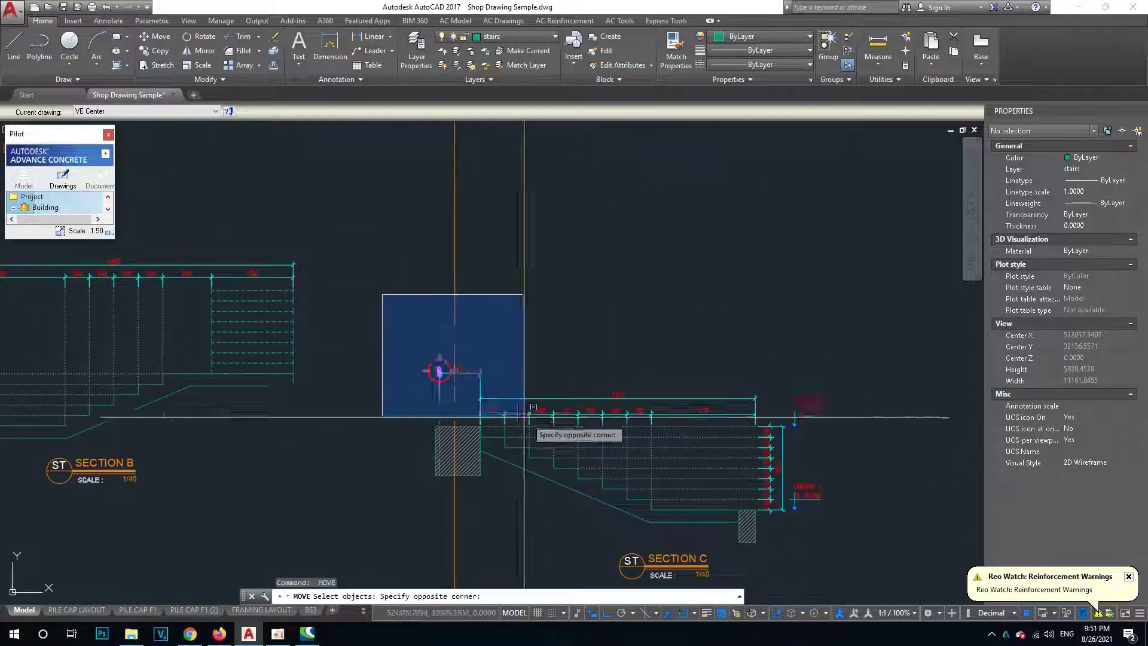
scroll(496, 381, down, 3)
click(661, 461)
click(429, 319)
click(666, 500)
key(Return)
click(658, 413)
click(628, 488)
Place Section C directly under Section B inside the frame.
key(Return)
click(409, 396)
click(692, 576)
key(Return)
click(872, 391)
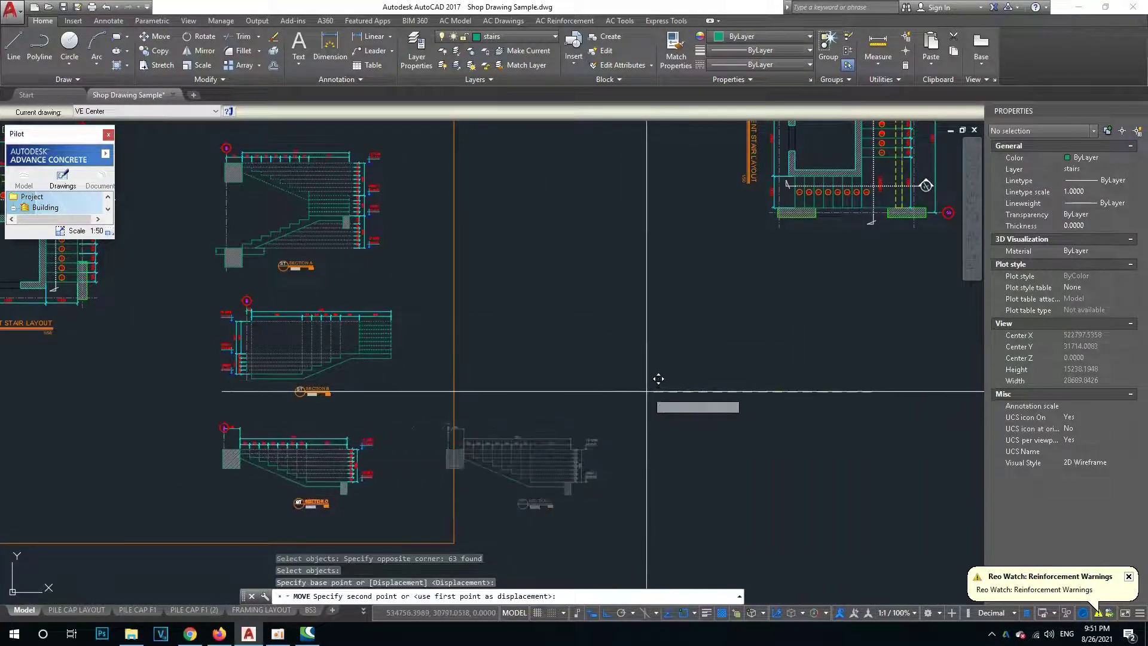
click(667, 383)
scroll(482, 389, up, 2)
scroll(461, 384, up, 2)
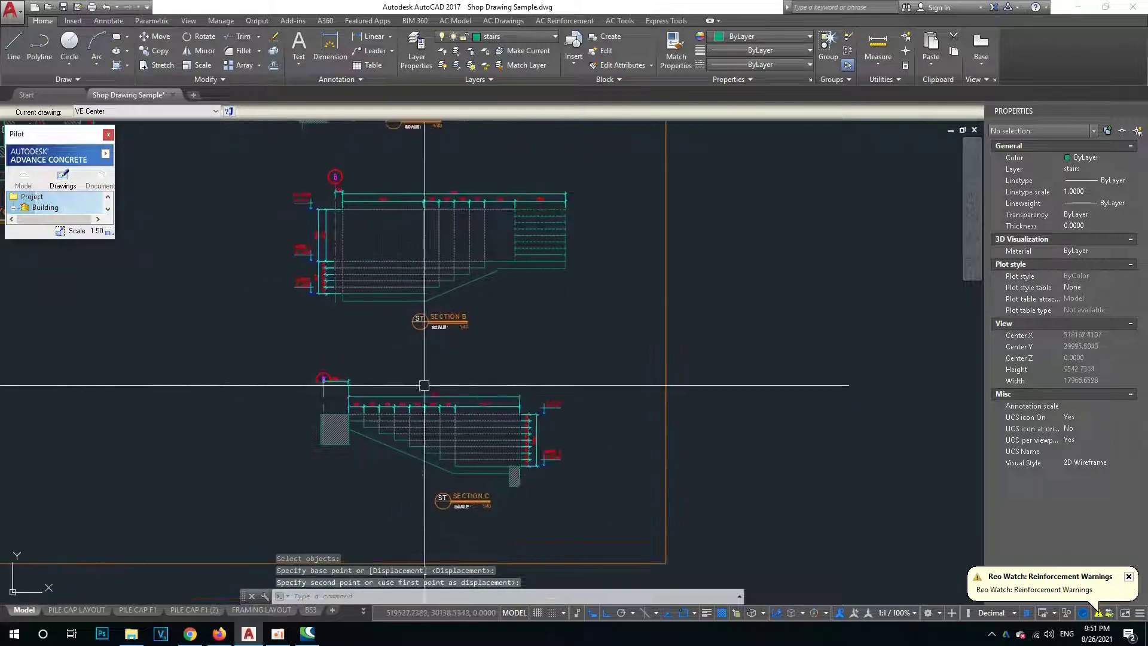
Stretch the 500 dimension's extension line at grid B down to the hatched support.
scroll(301, 389, up, 3)
middle_drag(182, 417, 473, 314)
click(402, 226)
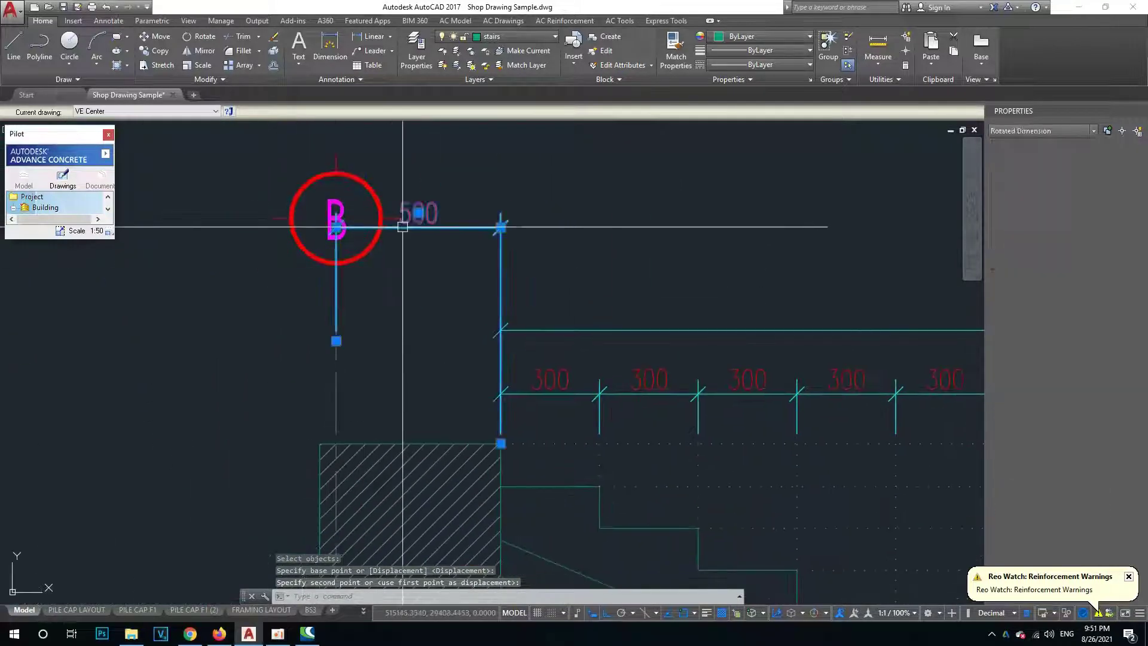
click(336, 341)
click(336, 443)
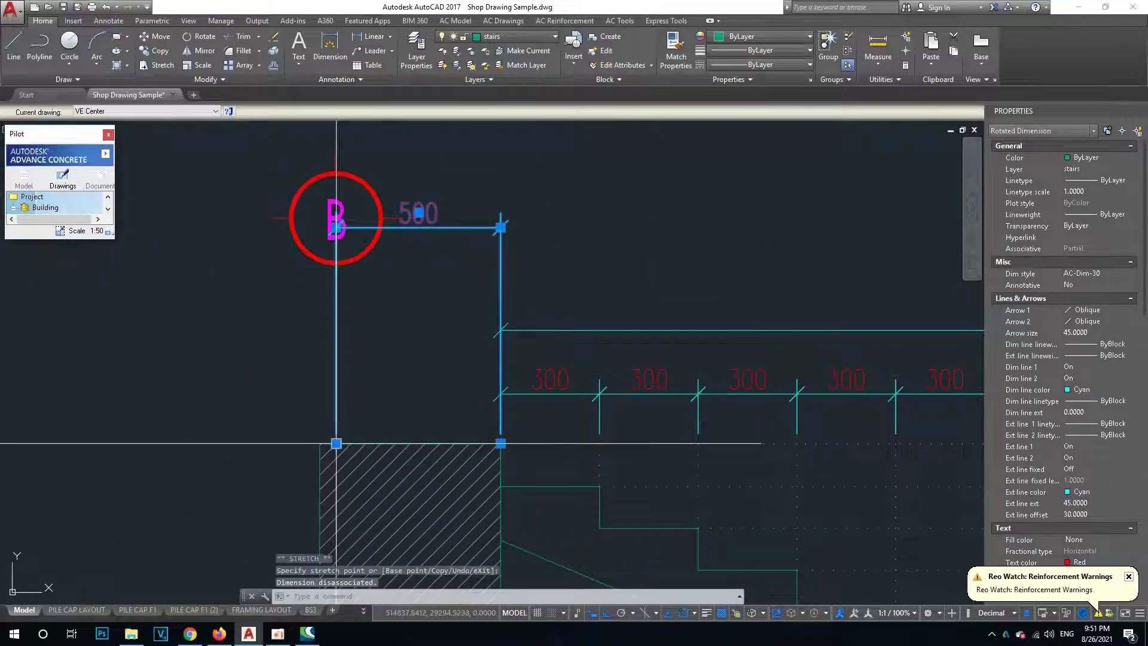
scroll(293, 466, down, 5)
key(Escape)
Inspect the 500 dimension on the other section, leaving it unchanged.
middle_drag(162, 238, 570, 307)
scroll(570, 307, up, 3)
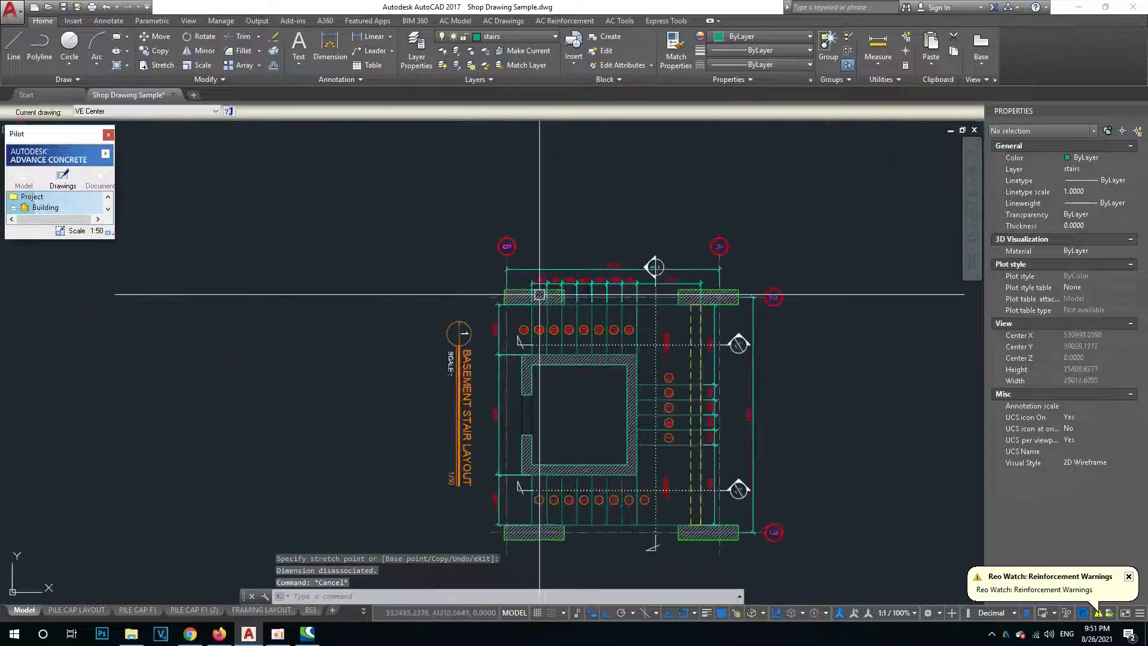
scroll(539, 244, up, 3)
scroll(528, 277, down, 5)
scroll(192, 474, up, 5)
scroll(294, 355, up, 2)
click(302, 329)
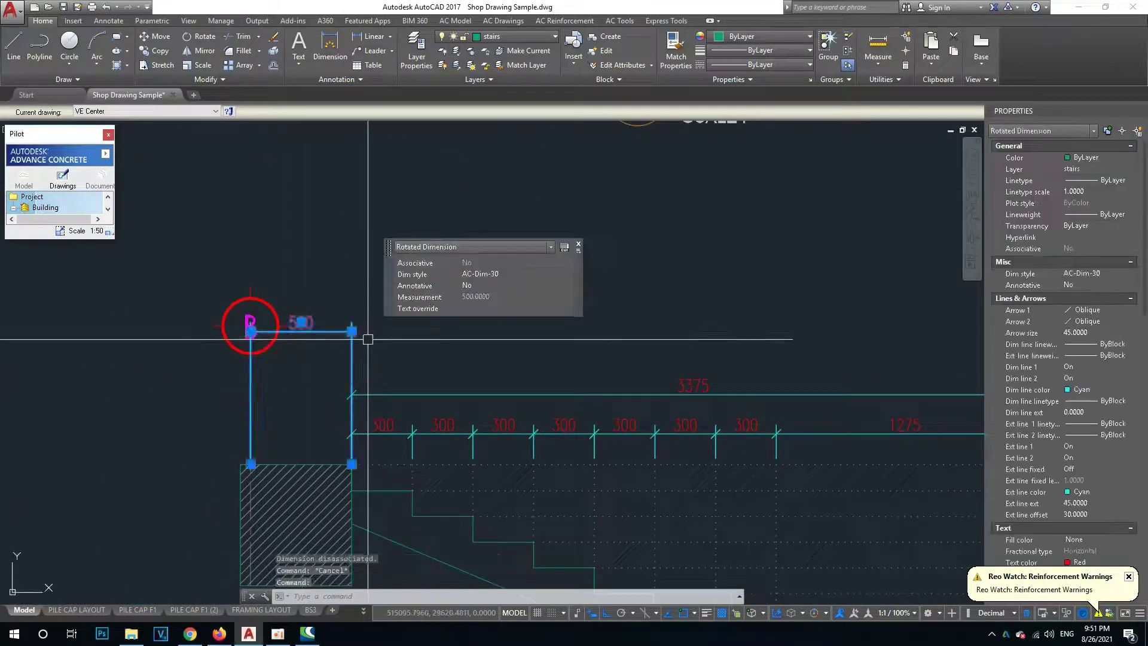
click(352, 331)
key(Escape)
key(Escape)
scroll(354, 389, down, 5)
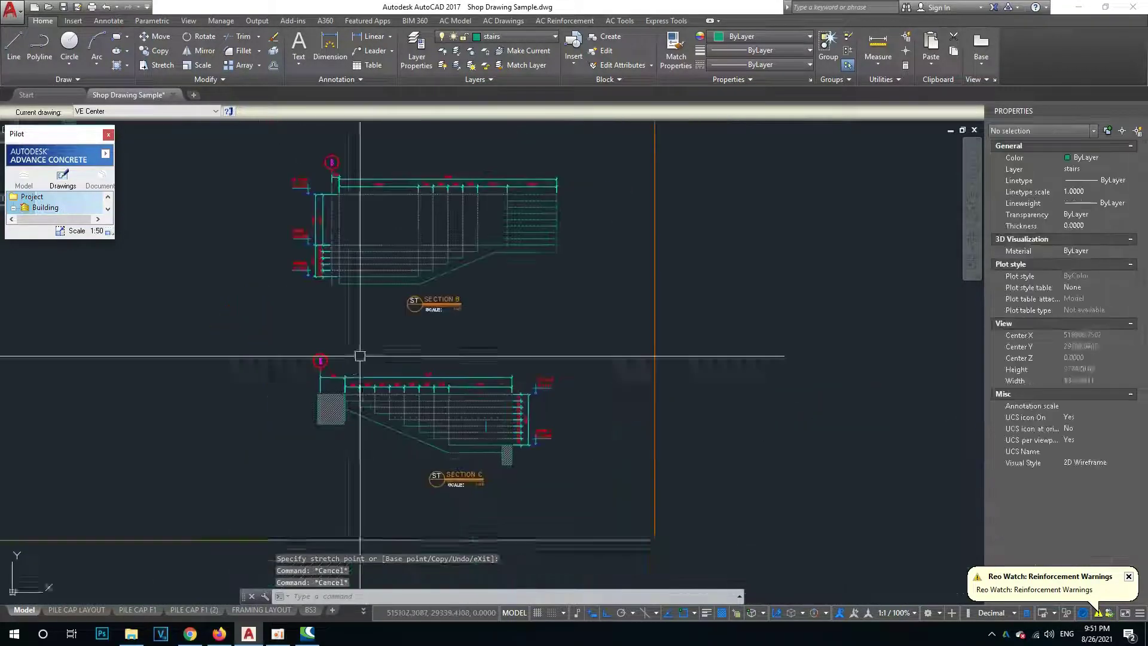
middle_drag(522, 404, 436, 358)
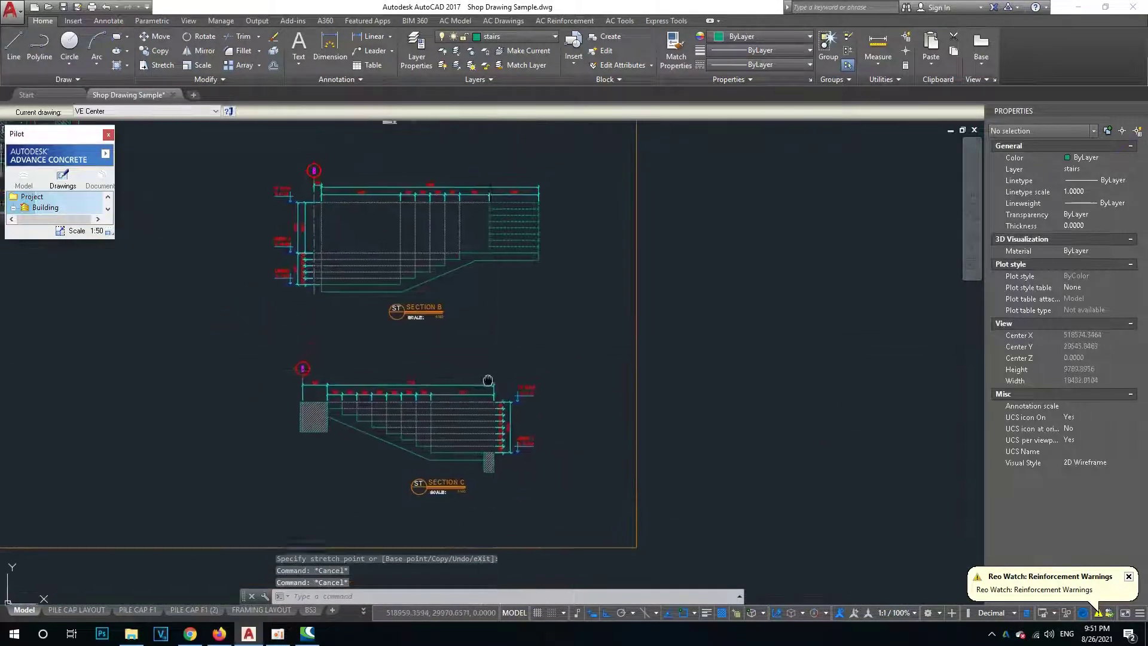
scroll(443, 353, down, 3)
scroll(512, 335, up, 2)
scroll(512, 341, up, 1)
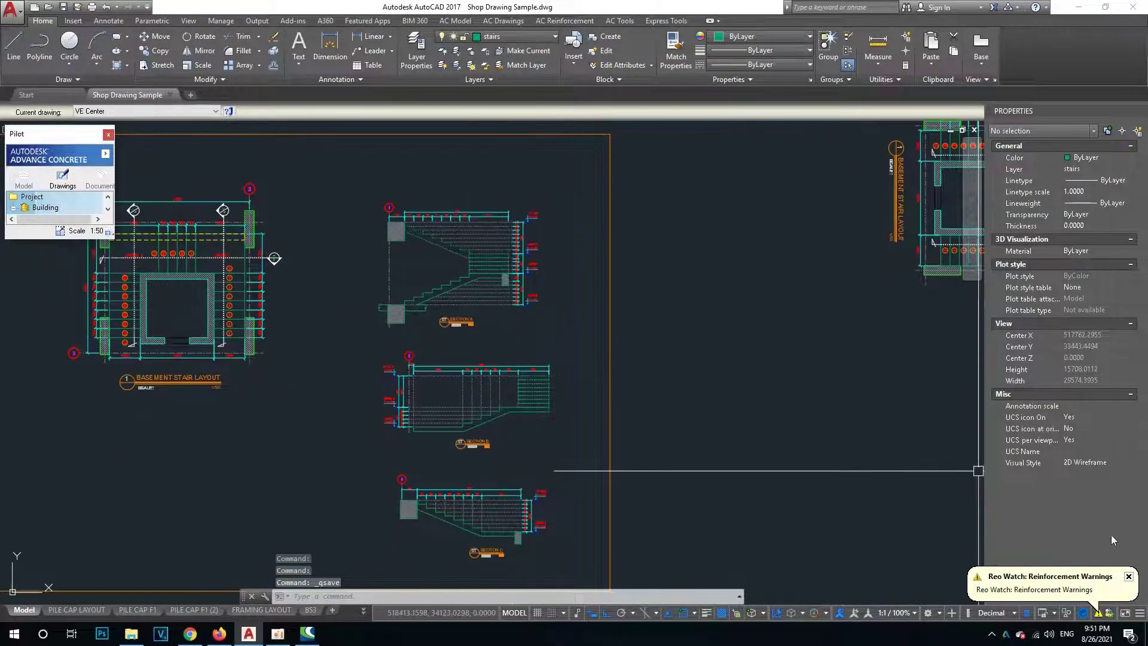
Close the Reo Watch balloon and zoom closely into the basement stair layout plan.
click(1130, 576)
scroll(471, 385, up, 4)
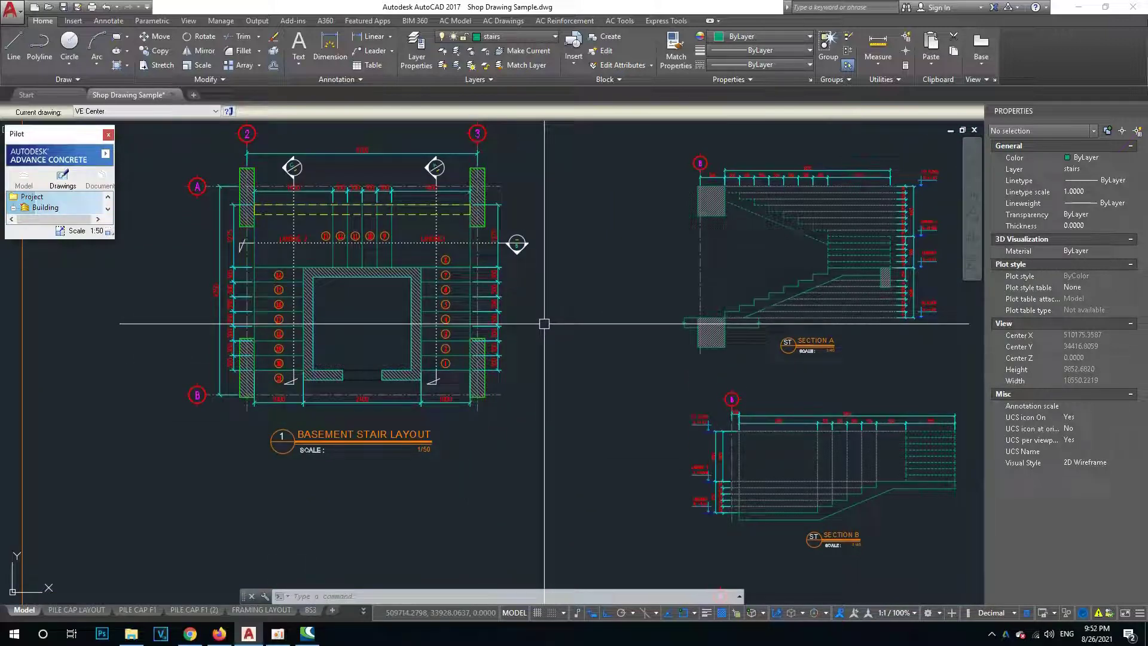
scroll(444, 243, up, 5)
scroll(526, 333, down, 3)
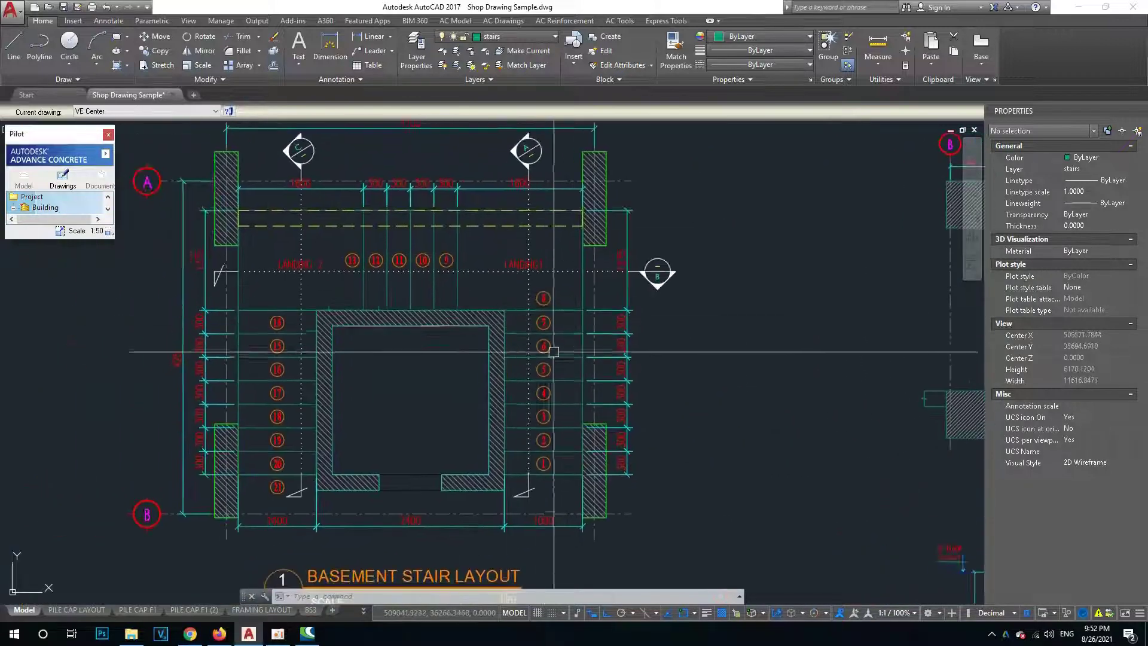
middle_drag(315, 307, 354, 305)
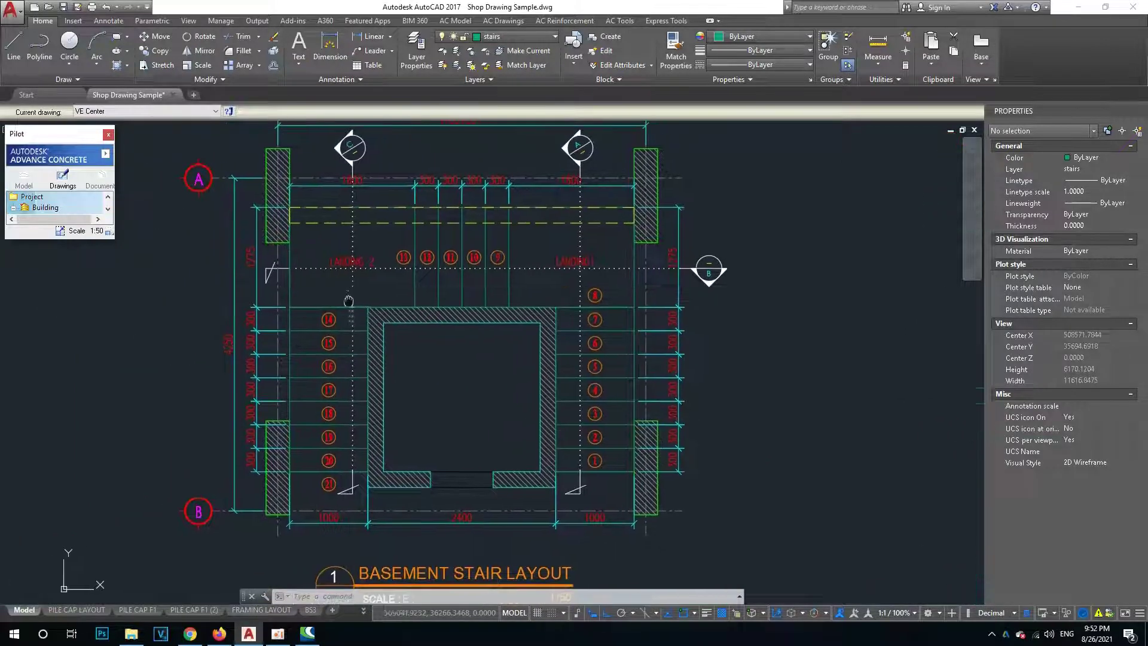
middle_drag(552, 262, 382, 271)
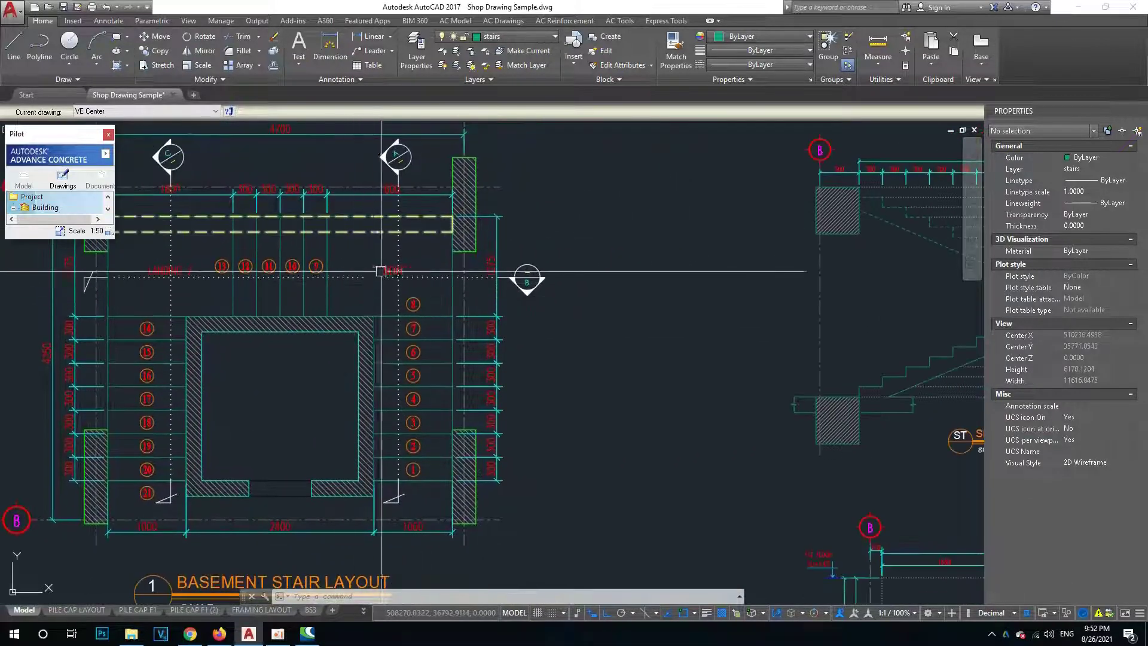
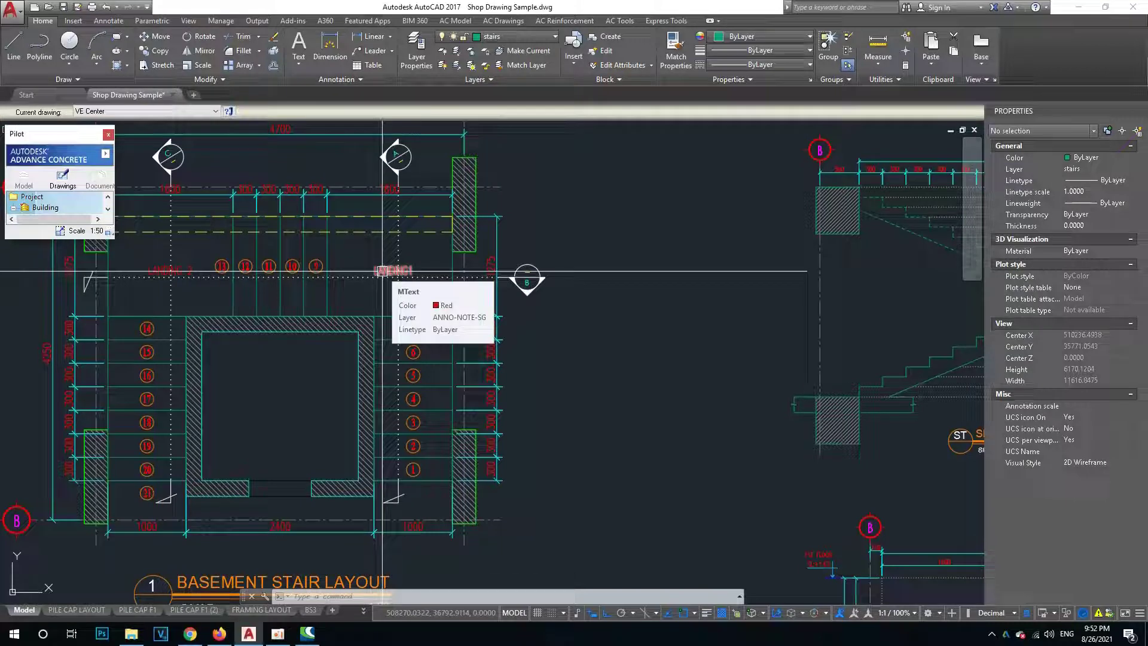
Zoom and pan across Section A and the layouts, ending centred on the rotated stair plan.
scroll(383, 271, up, 3)
scroll(359, 257, down, 6)
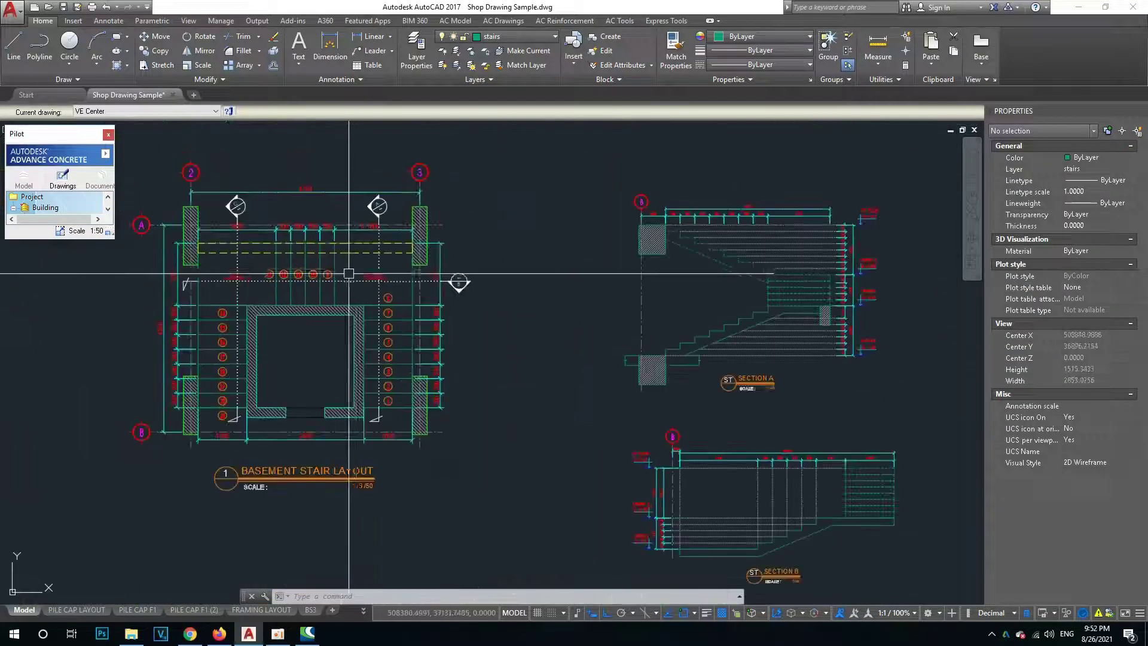
scroll(737, 295, up, 8)
scroll(736, 295, down, 4)
middle_drag(430, 329, 592, 262)
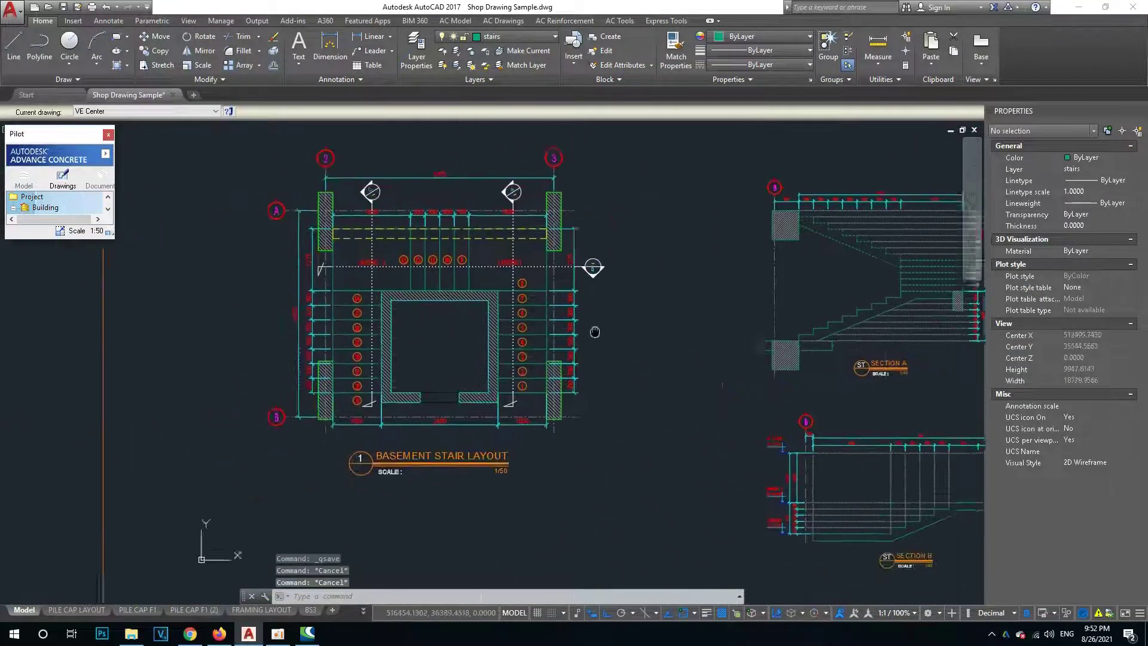
mouse_move(690, 355)
middle_down()
mouse_move(430, 387)
mouse_move(309, 387)
middle_up()
scroll(465, 363, up, 3)
scroll(748, 264, down, 3)
scroll(494, 338, up, 2)
scroll(495, 338, up, 2)
scroll(526, 305, down, 3)
scroll(515, 323, up, 3)
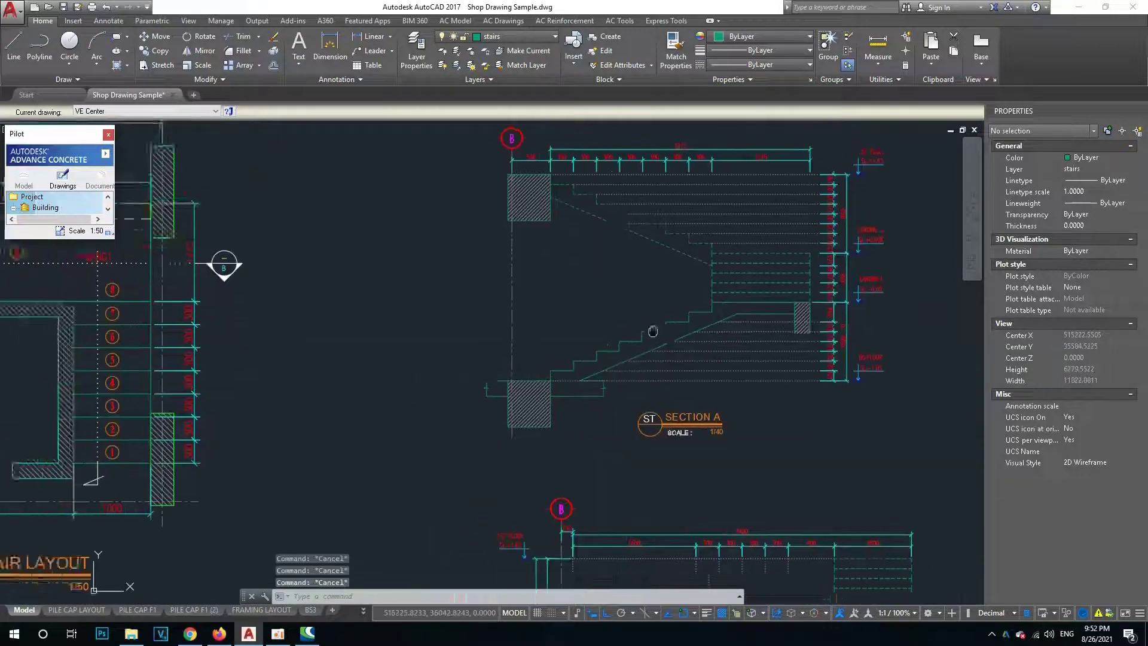
scroll(449, 379, down, 3)
scroll(898, 300, up, 4)
scroll(513, 300, down, 4)
scroll(687, 328, up, 3)
scroll(731, 316, up, 3)
scroll(755, 296, down, 1)
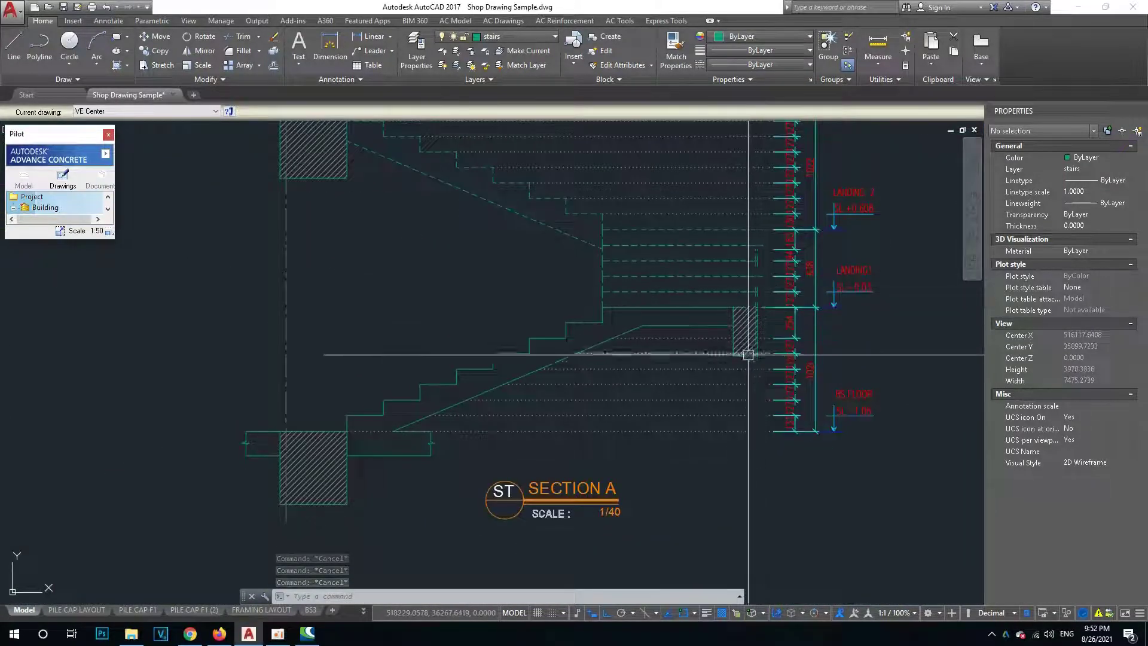
scroll(747, 365, up, 2)
scroll(716, 264, down, 2)
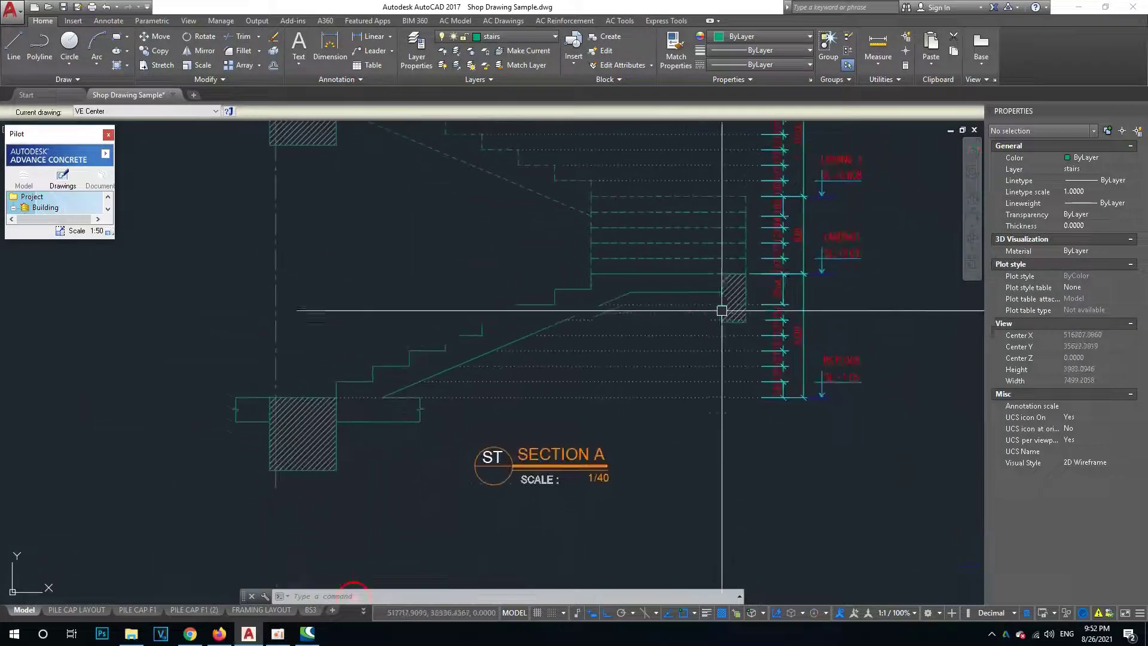
scroll(588, 315, down, 2)
scroll(504, 341, down, 2)
scroll(542, 348, down, 2)
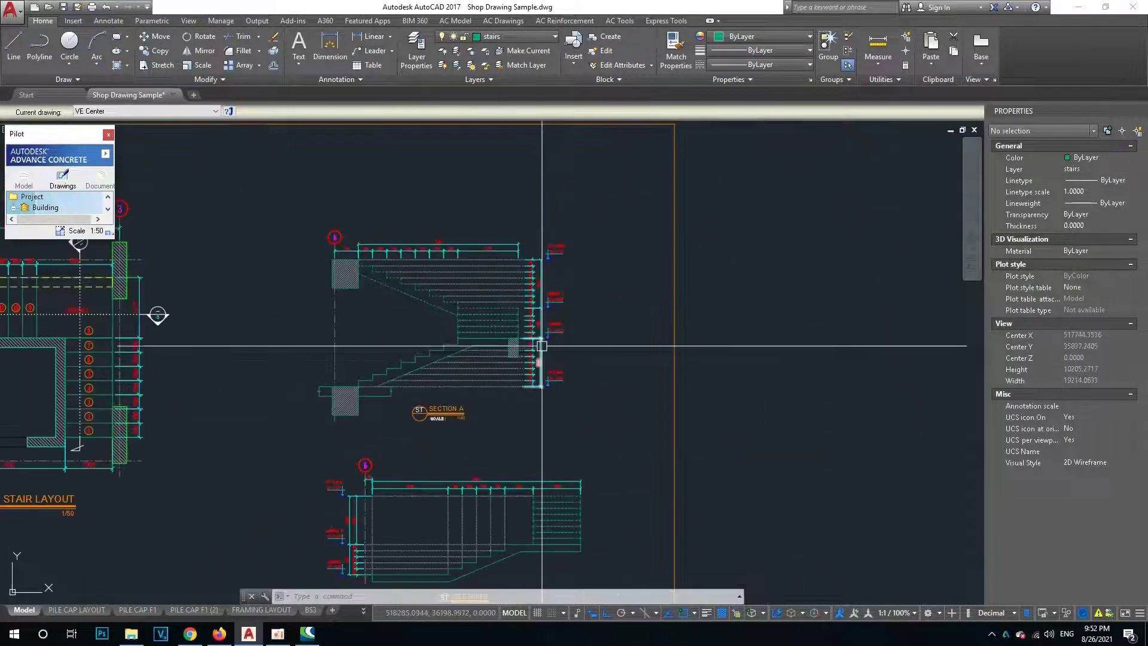
scroll(516, 331, down, 2)
scroll(520, 320, down, 1)
scroll(546, 379, down, 1)
scroll(520, 333, down, 2)
scroll(192, 457, up, 4)
scroll(218, 456, up, 5)
scroll(430, 423, down, 10)
scroll(343, 387, up, 3)
scroll(343, 387, up, 5)
scroll(392, 396, up, 4)
scroll(551, 397, up, 3)
scroll(556, 393, up, 2)
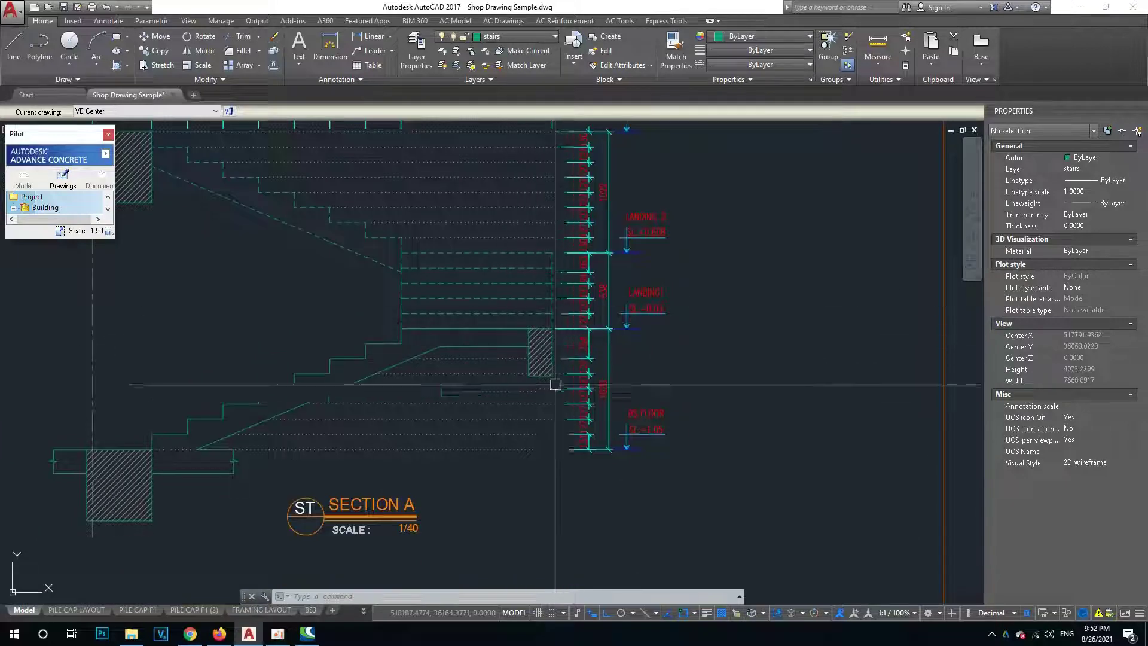
scroll(561, 352, down, 5)
scroll(538, 371, down, 1)
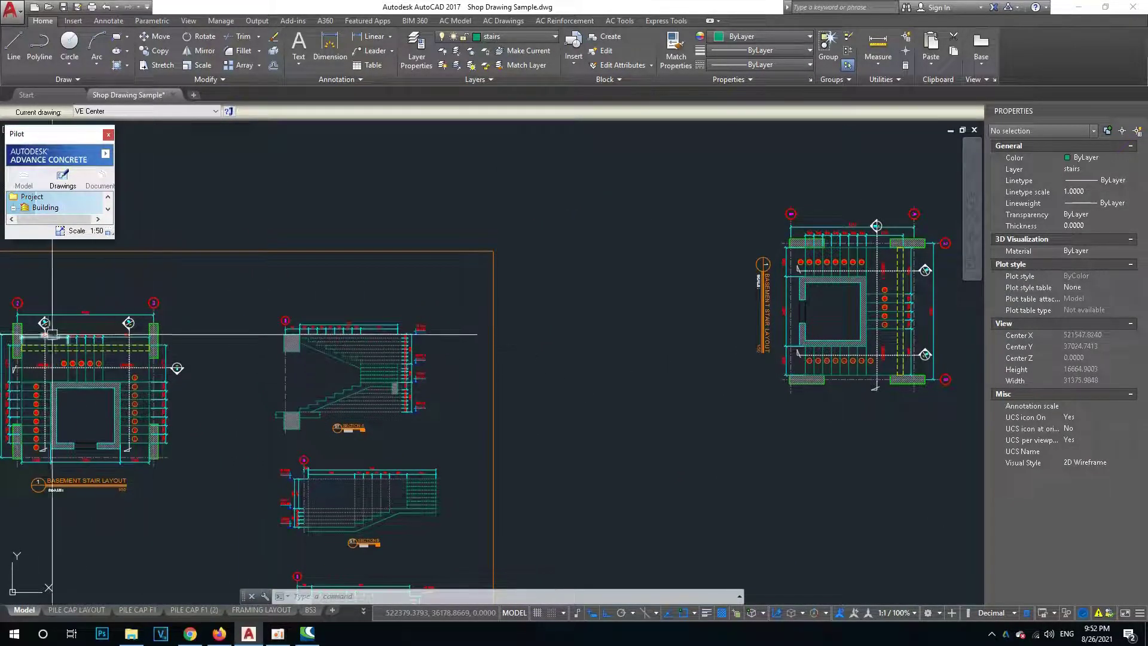
scroll(803, 329, up, 3)
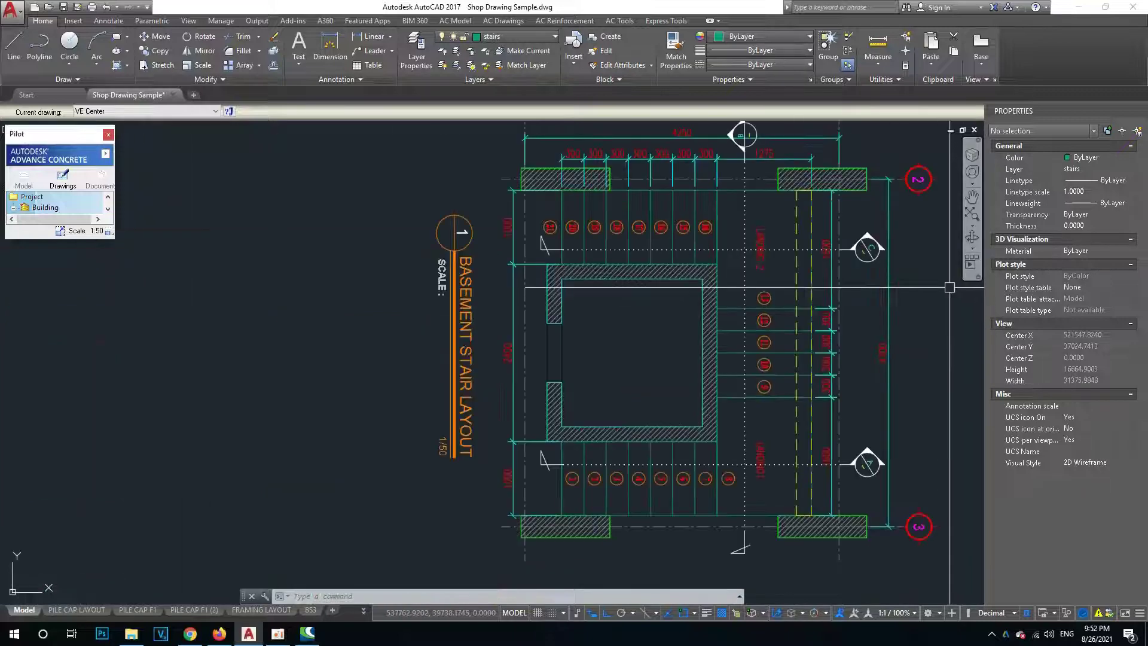
scroll(636, 215, down, 3)
scroll(628, 238, up, 2)
mouse_move(628, 239)
middle_down()
mouse_move(591, 229)
mouse_move(472, 241)
middle_up()
Start copying the section B cut marker with CC, then cancel it.
text(cc)
key(Return)
click(518, 214)
scroll(512, 214, up, 4)
key(Escape)
Move the section B cut marker a short distance upward on the plan.
click(502, 257)
text(m)
key(Return)
click(465, 269)
click(466, 240)
scroll(472, 326, down, 4)
mouse_move(472, 326)
middle_down()
mouse_move(568, 269)
mouse_move(592, 370)
middle_up()
scroll(464, 430, up, 6)
Try adjusting the marker by its end grip, cancel, and zoom to review the layout.
click(464, 430)
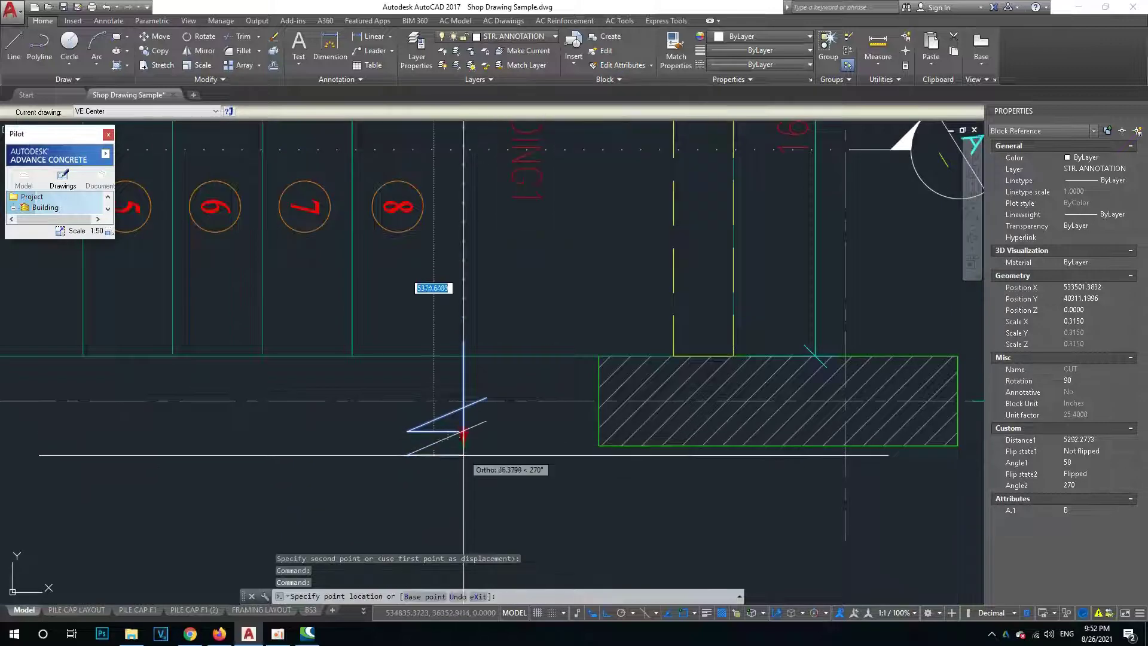
key(Escape)
key(Escape)
scroll(478, 419, down, 5)
scroll(639, 402, up, 3)
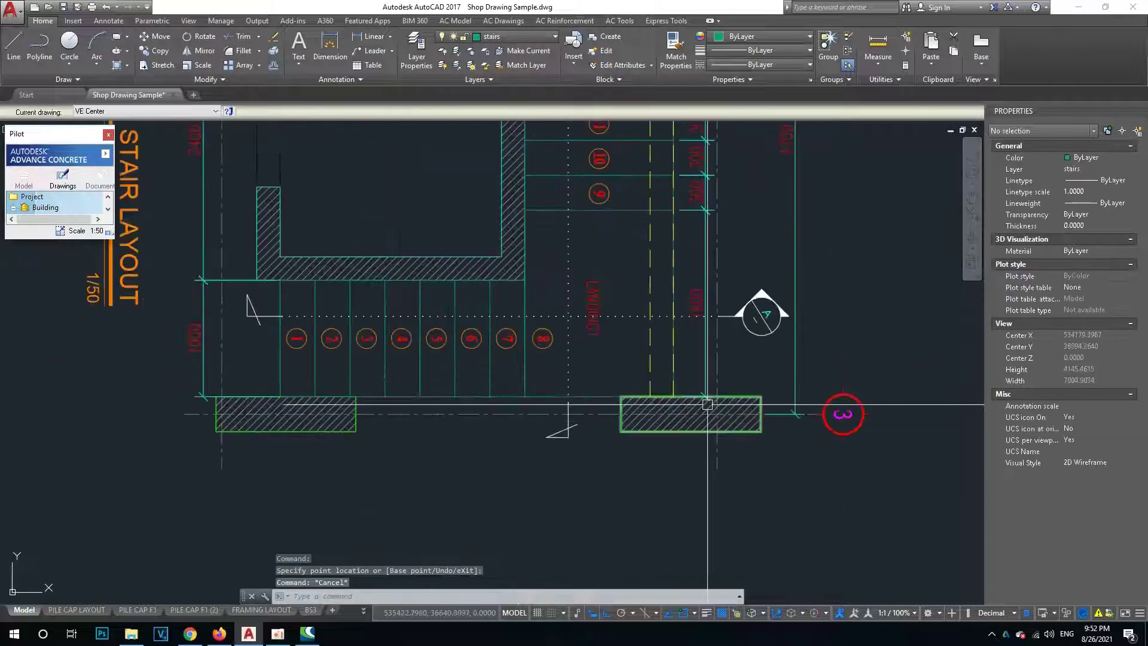
scroll(655, 412, up, 2)
scroll(655, 461, down, 2)
scroll(646, 197, down, 3)
scroll(641, 205, up, 3)
scroll(649, 240, down, 3)
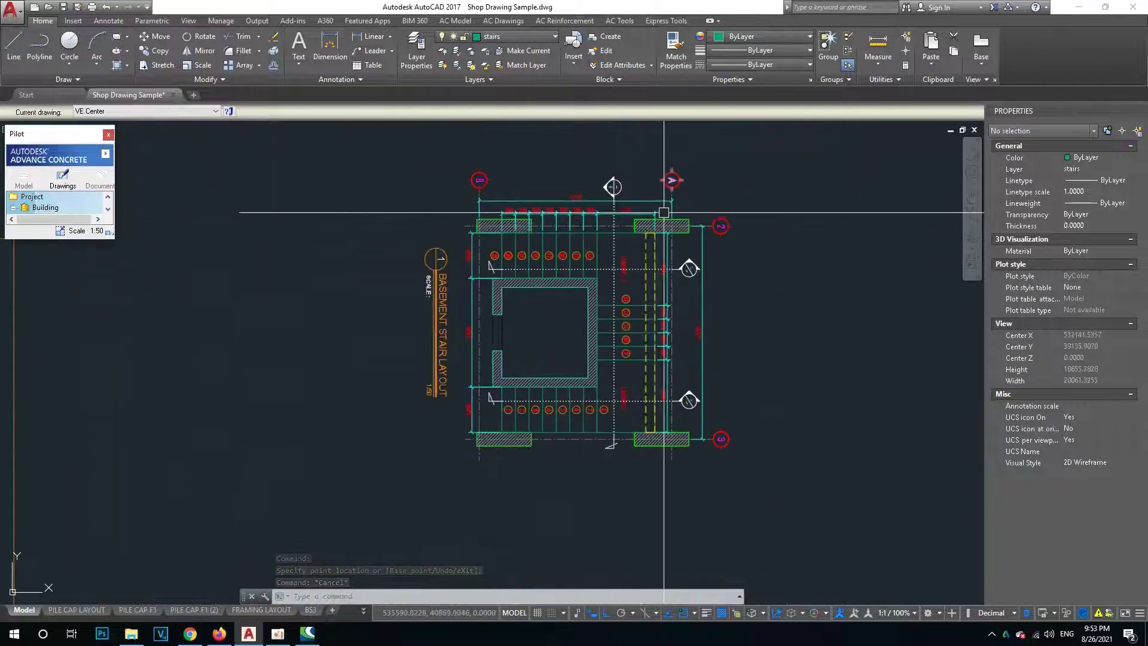
Zoom around the drawing and pan the small stair sections to the centre.
scroll(658, 232, up, 2)
scroll(677, 203, up, 2)
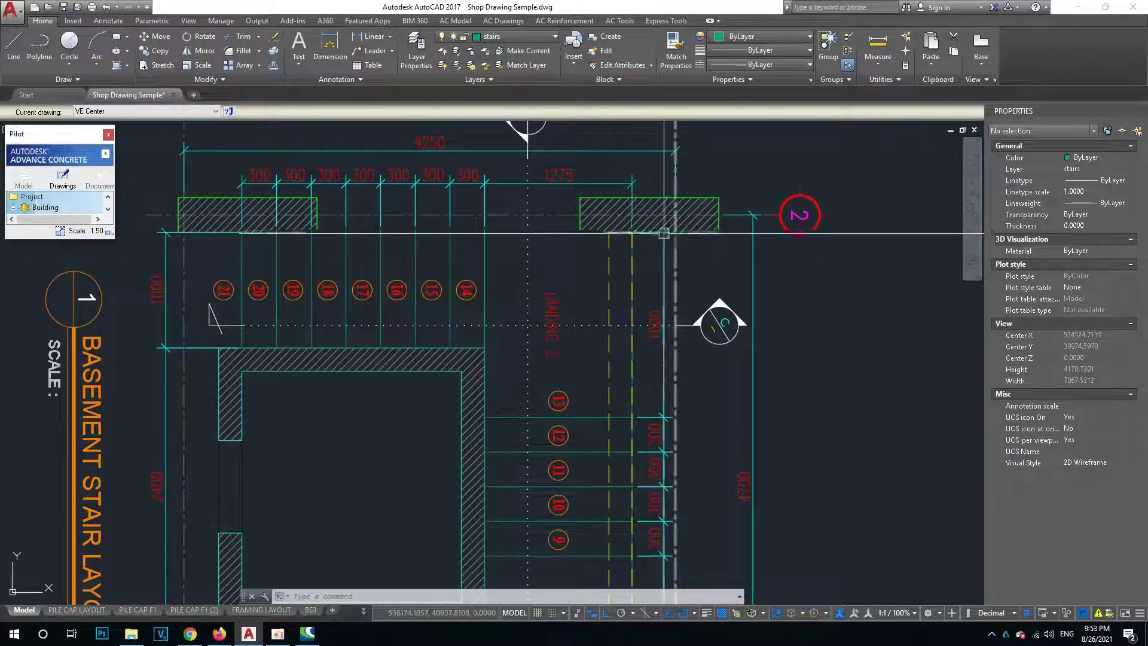
scroll(692, 236, up, 2)
scroll(731, 245, down, 2)
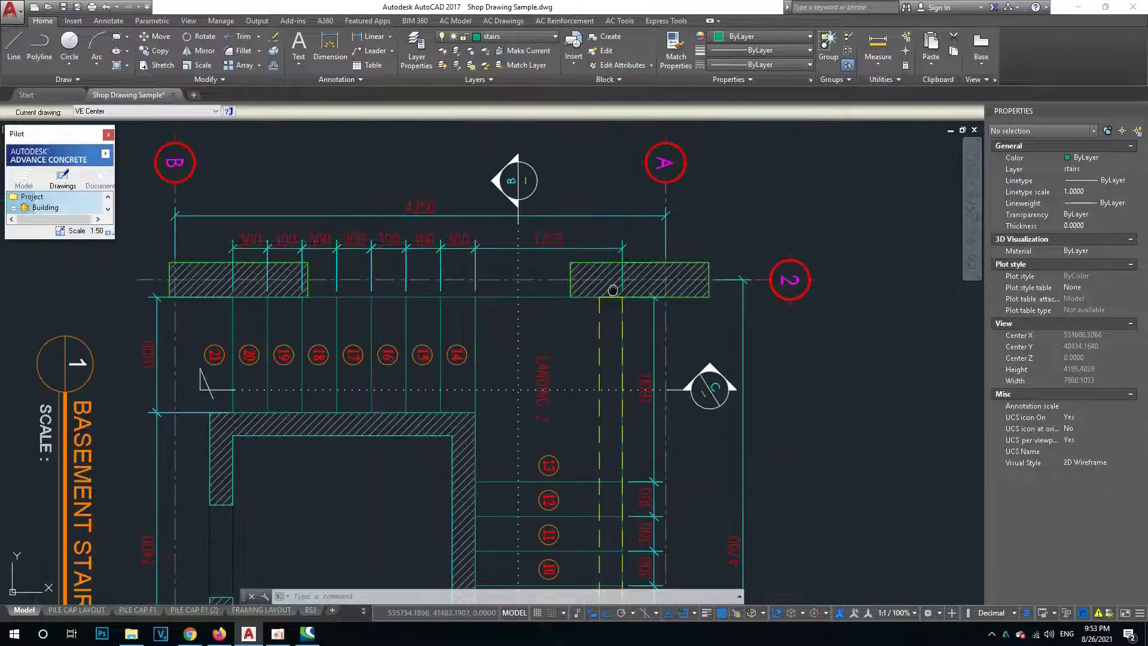
scroll(612, 289, down, 3)
scroll(622, 250, up, 3)
scroll(592, 251, up, 2)
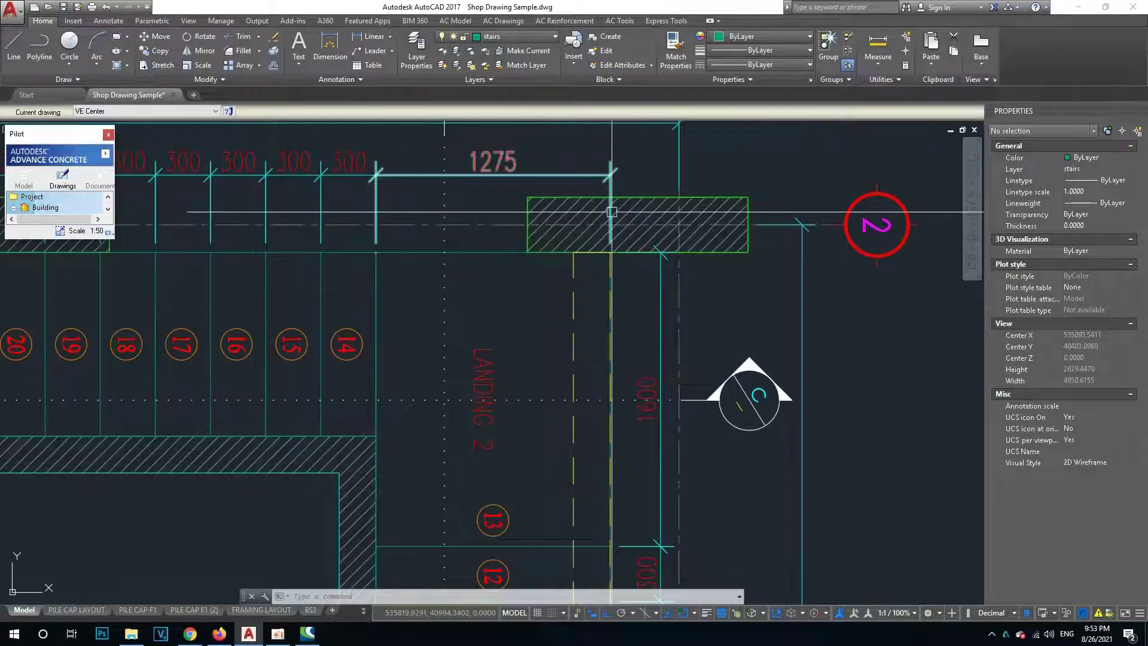
scroll(595, 224, down, 4)
scroll(608, 216, up, 2)
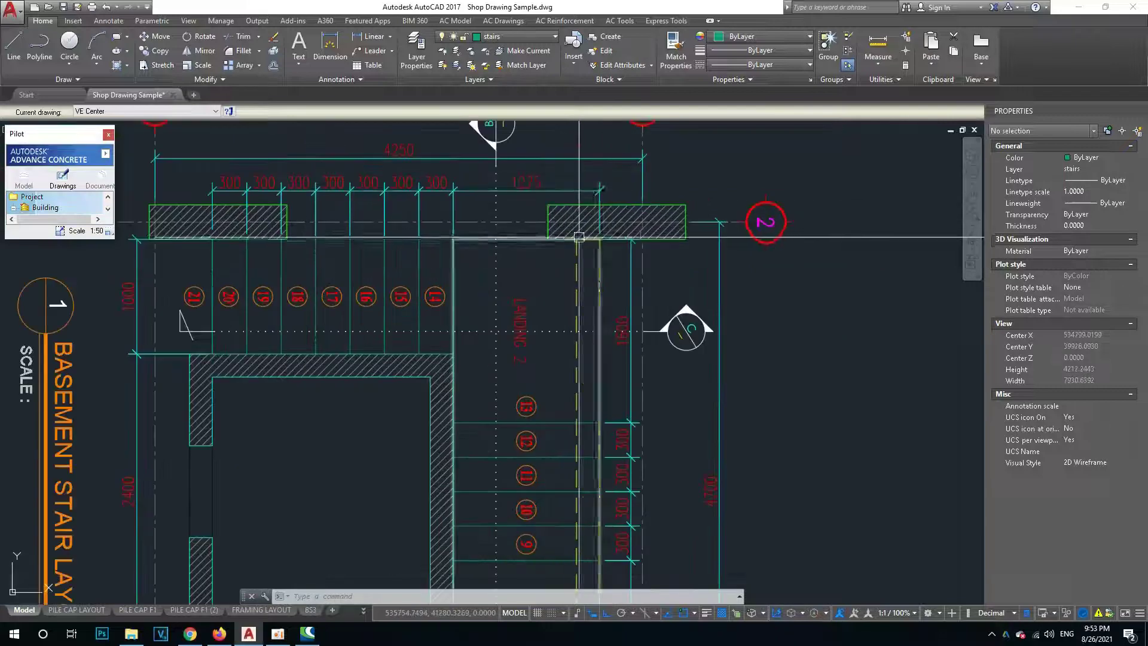
scroll(614, 230, down, 2)
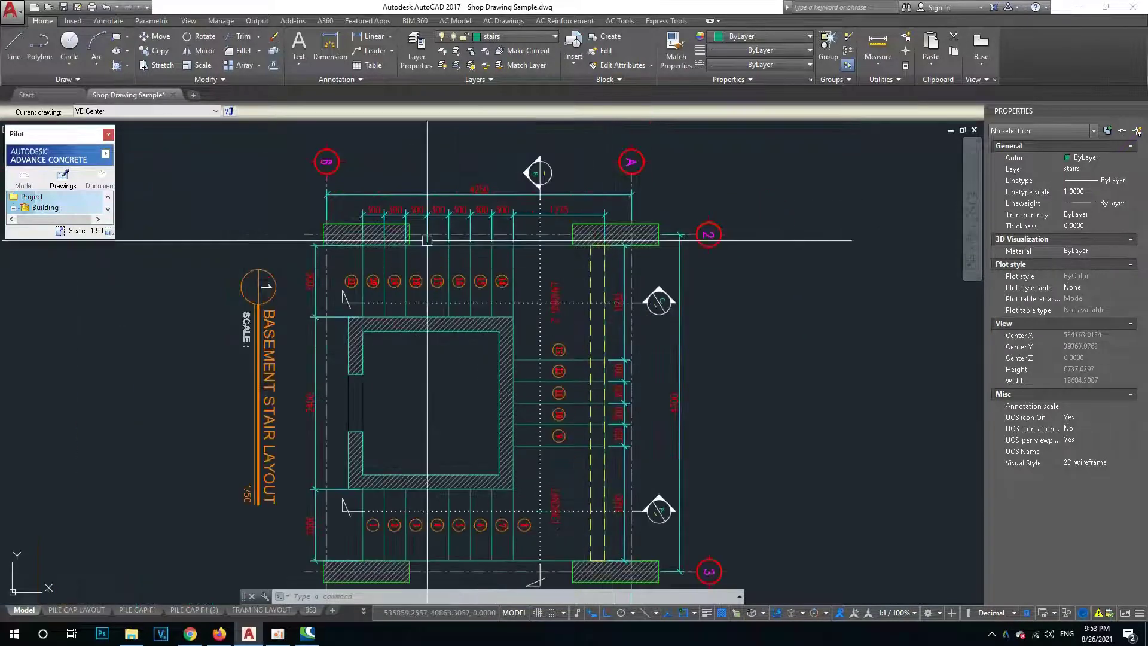
scroll(405, 265, up, 2)
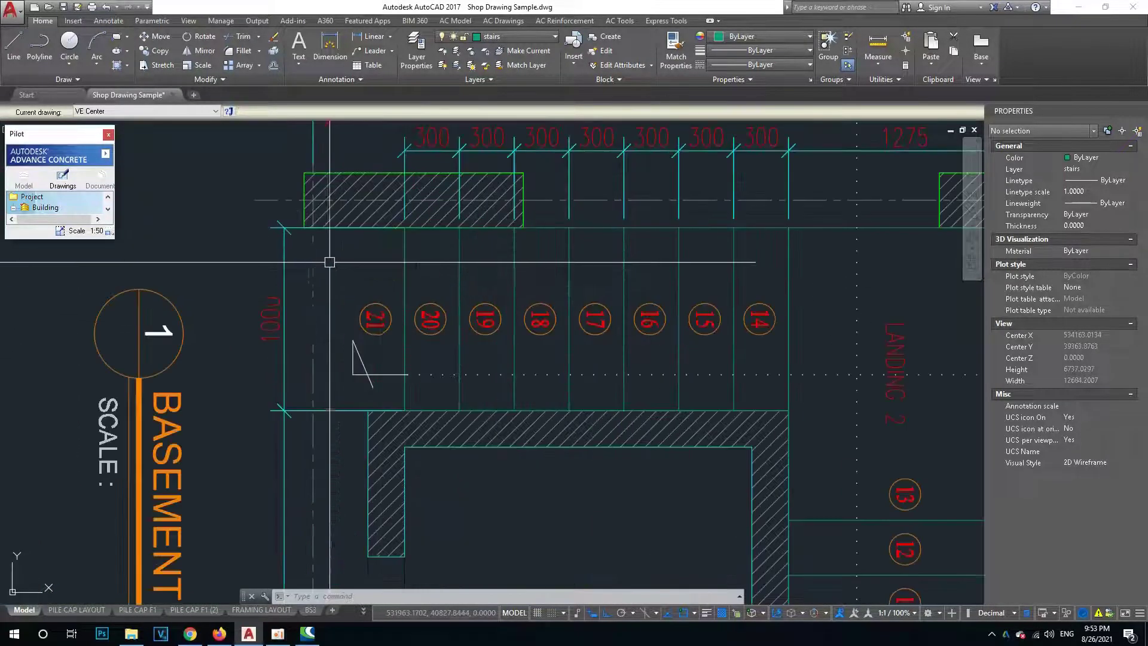
scroll(427, 265, down, 2)
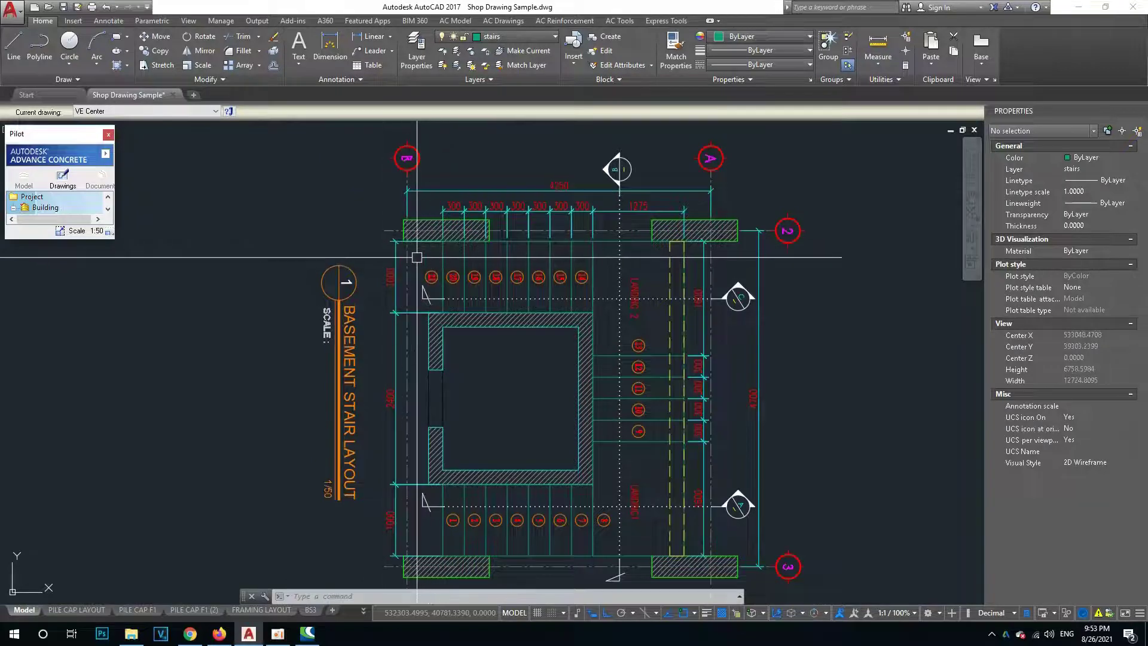
scroll(432, 255, down, 1)
scroll(436, 419, up, 2)
scroll(446, 398, down, 1)
scroll(442, 360, down, 3)
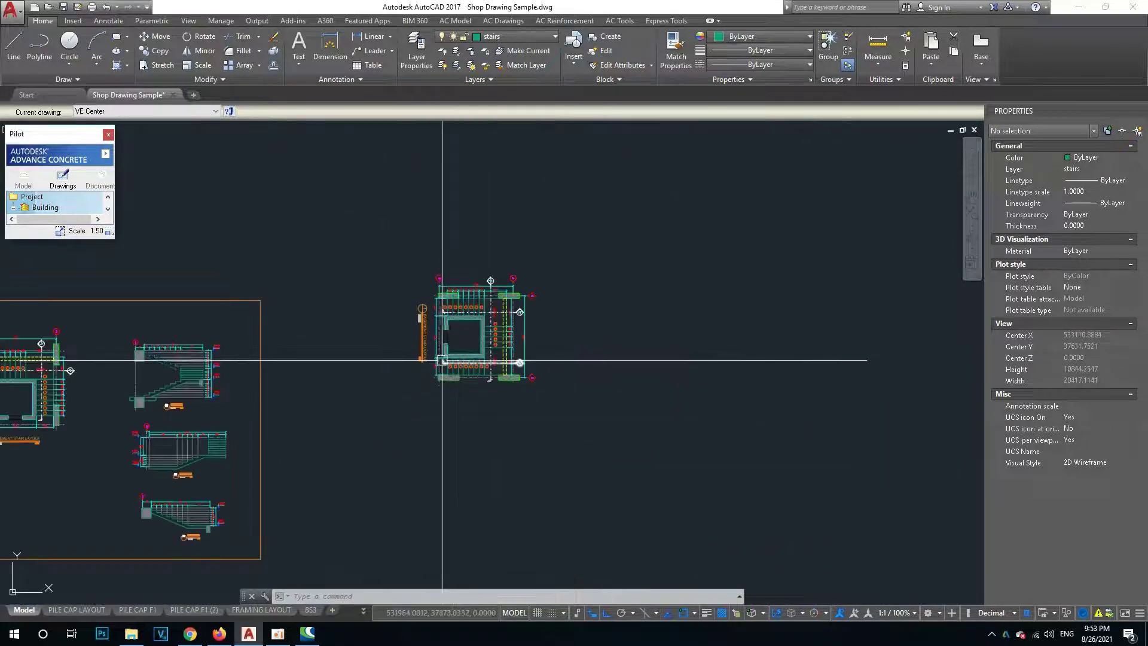
middle_drag(179, 389, 487, 397)
scroll(482, 500, up, 3)
scroll(483, 497, up, 1)
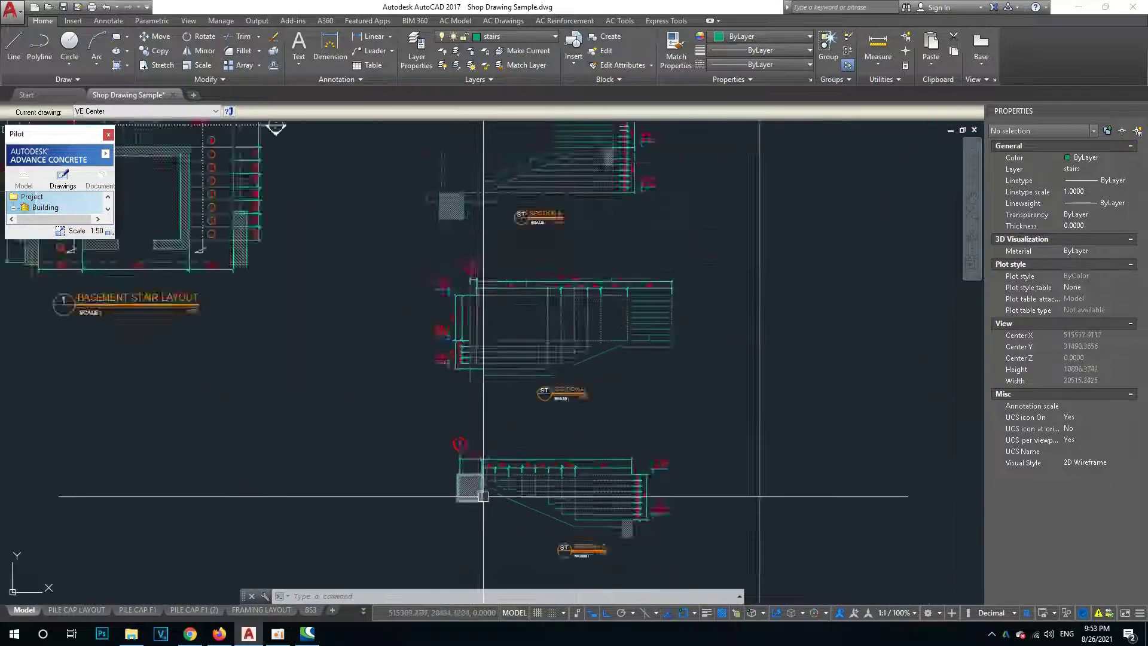
scroll(483, 497, up, 4)
scroll(562, 418, down, 5)
scroll(526, 389, up, 2)
scroll(462, 359, up, 2)
scroll(464, 344, up, 1)
scroll(441, 364, down, 5)
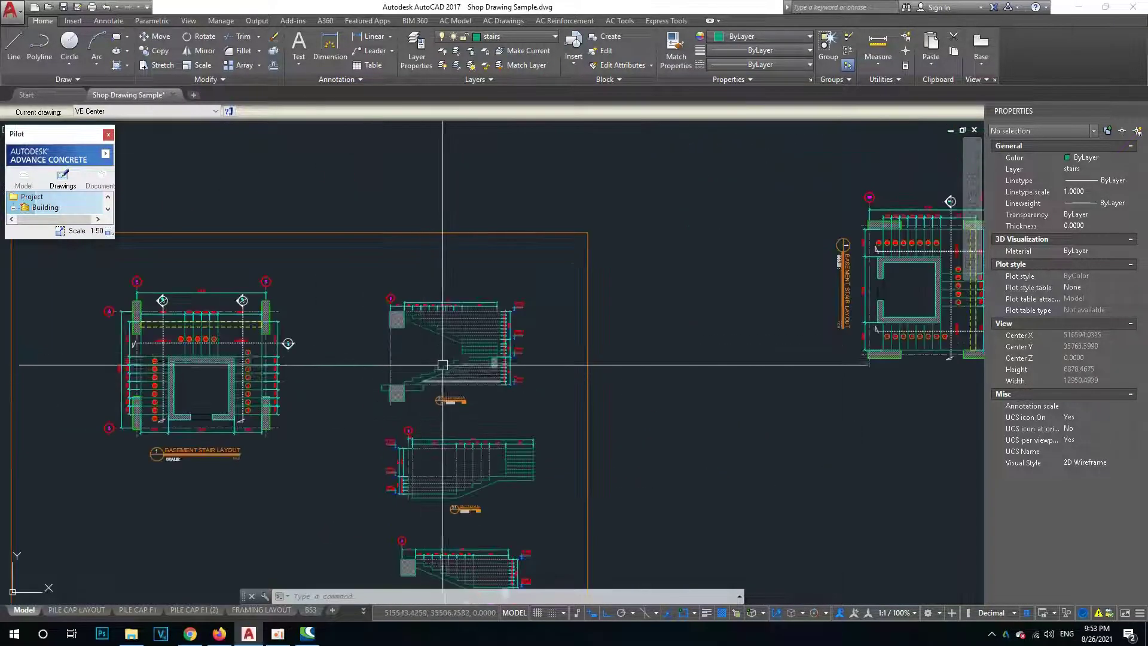
scroll(415, 385, up, 3)
scroll(291, 449, up, 2)
scroll(257, 458, down, 1)
scroll(464, 376, down, 3)
scroll(502, 377, down, 1)
scroll(543, 377, up, 4)
scroll(543, 376, up, 3)
scroll(554, 306, down, 3)
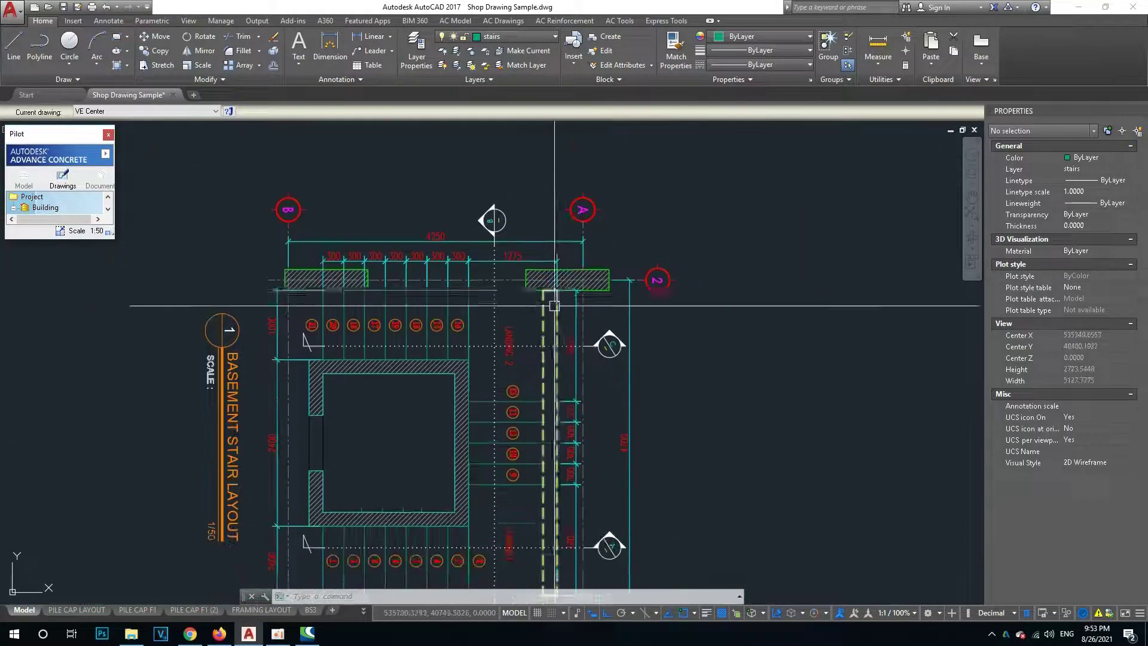
scroll(564, 299, down, 2)
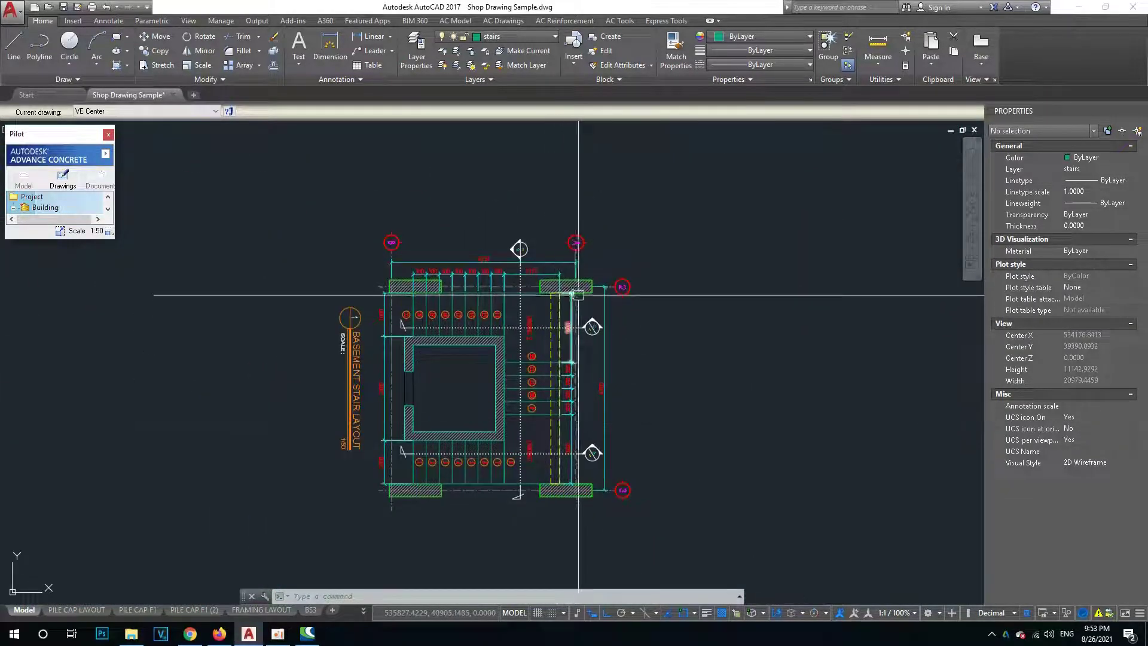
Centre the basement stair plan in the viewport and start a copy of its section marker.
middle_drag(563, 427, 577, 383)
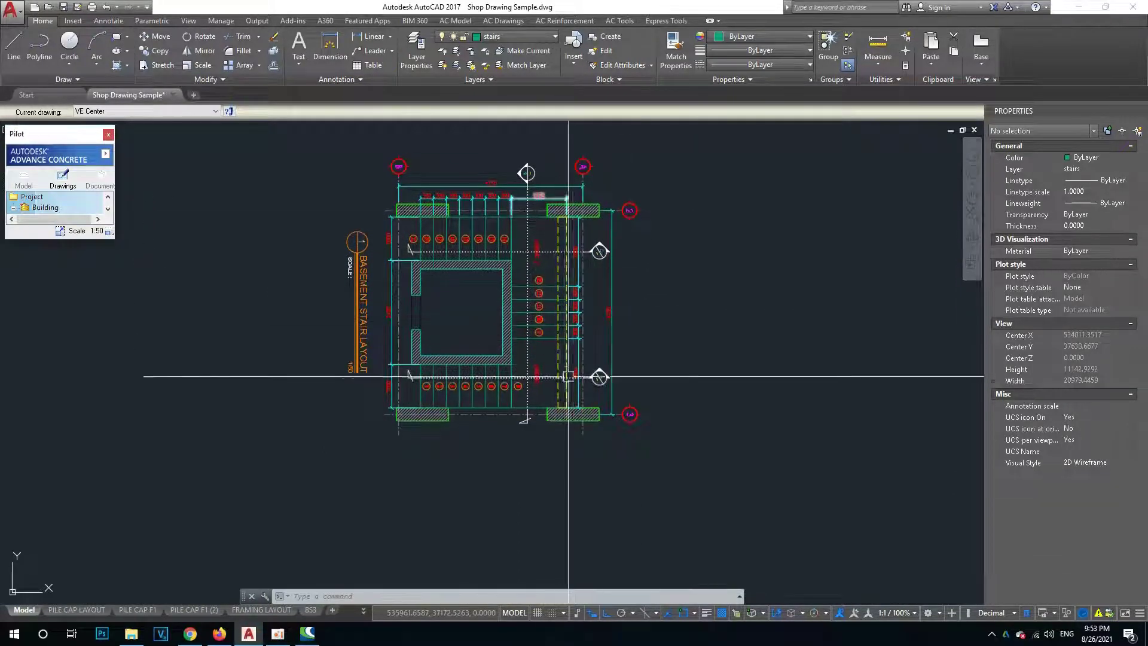
scroll(564, 171, up, 5)
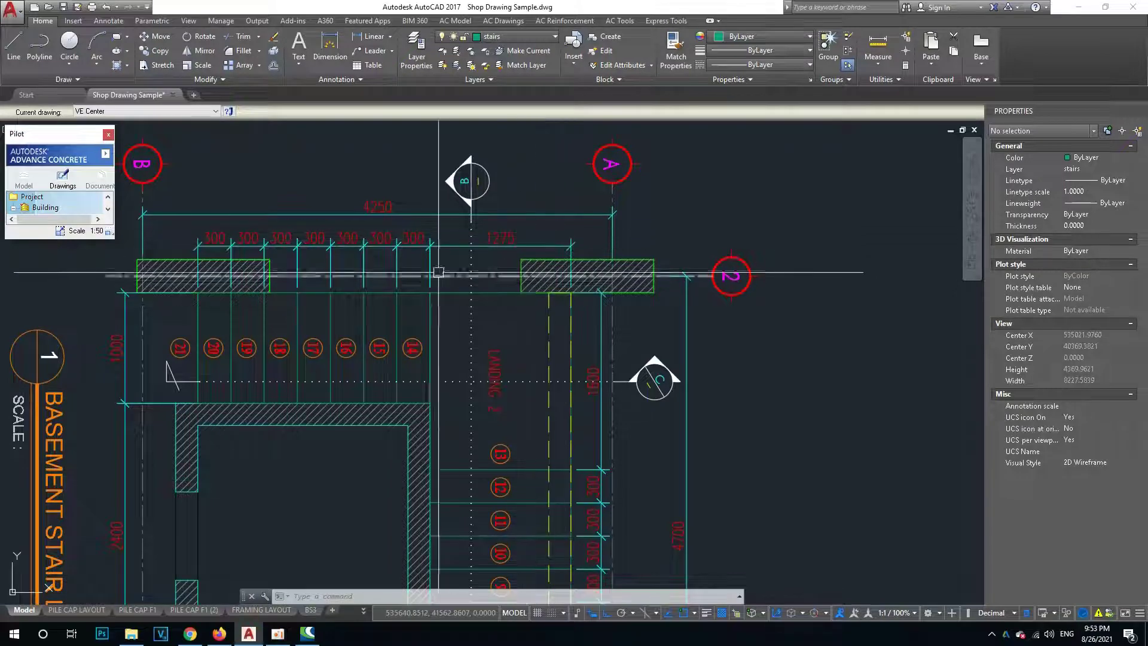
scroll(559, 295, down, 2)
scroll(550, 257, down, 3)
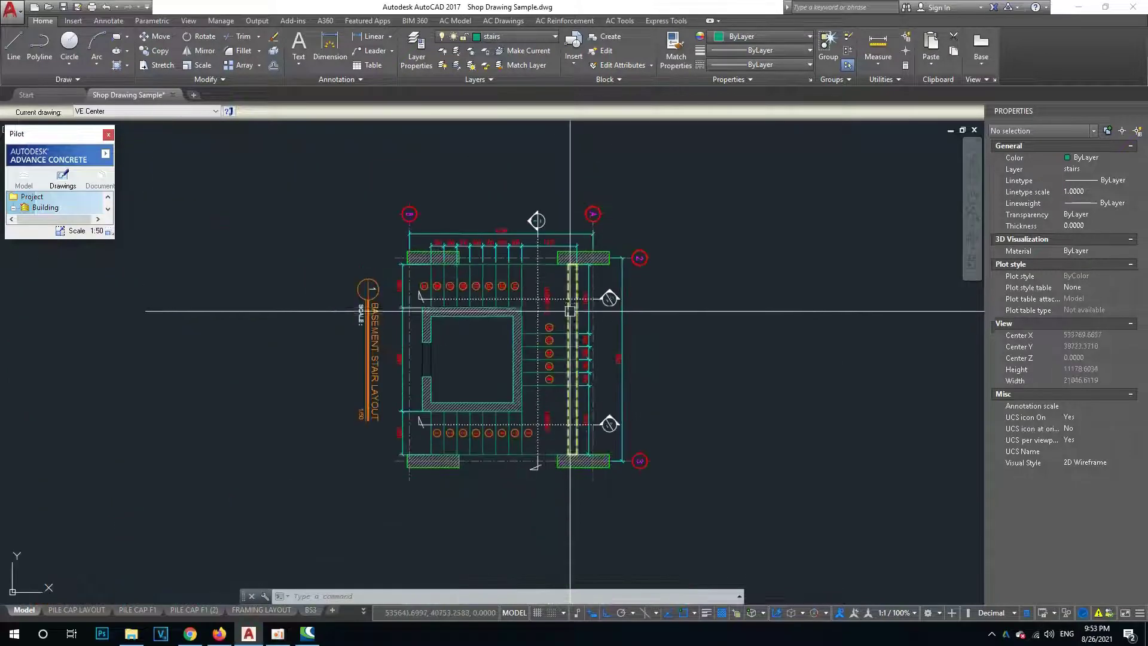
scroll(577, 272, up, 5)
scroll(558, 265, up, 5)
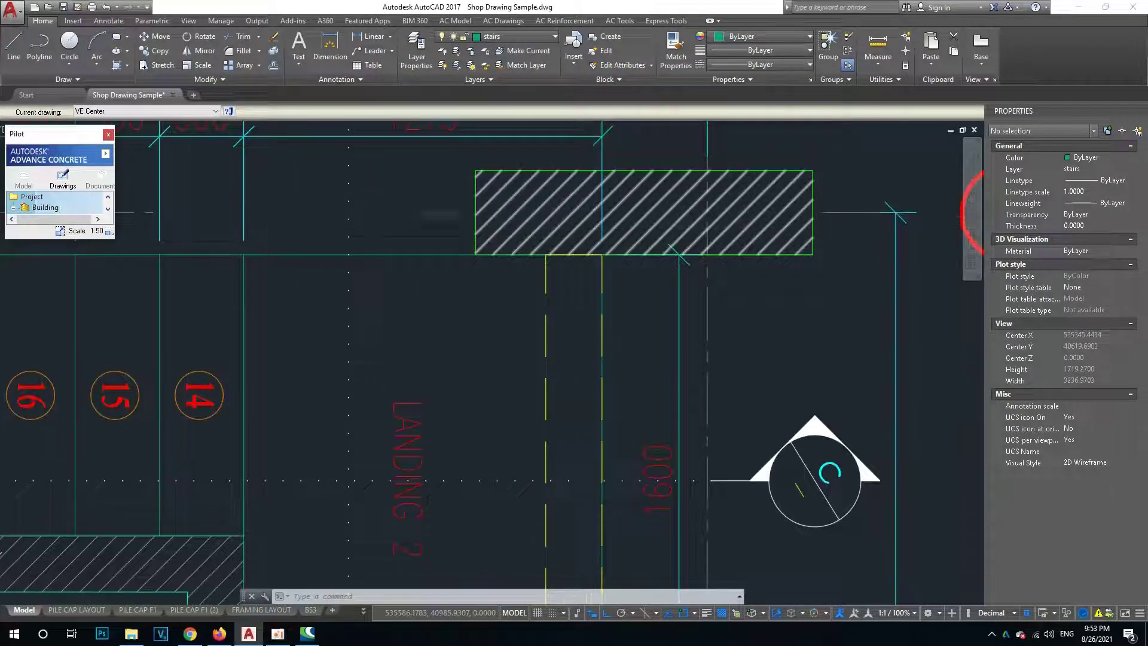
scroll(551, 226, down, 5)
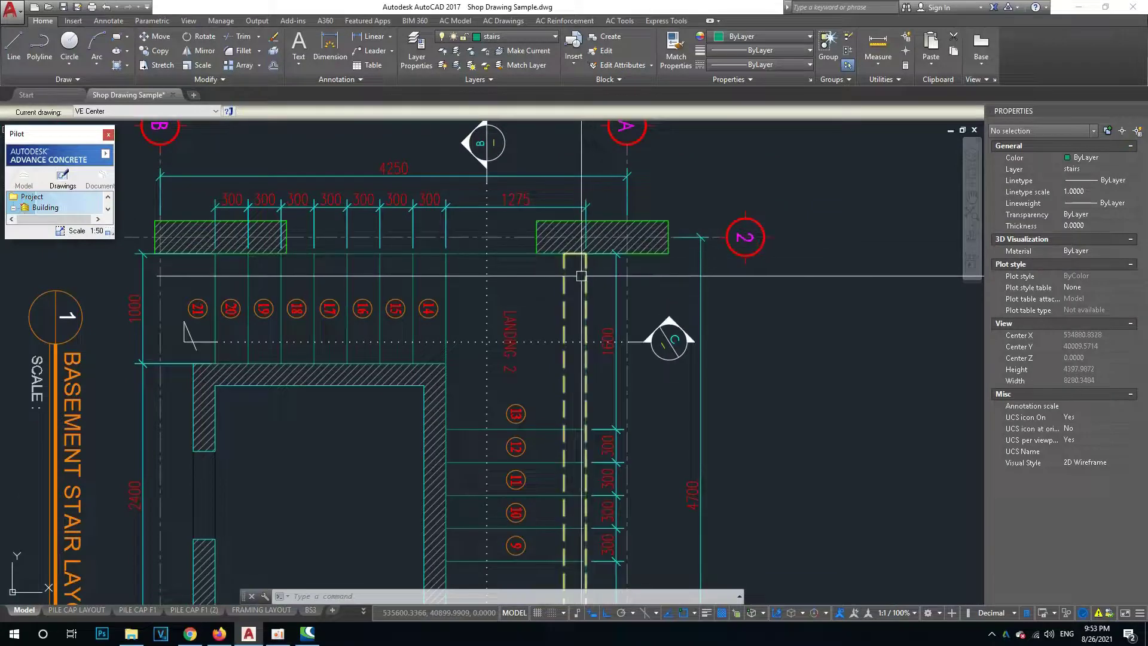
middle_drag(676, 187, 792, 164)
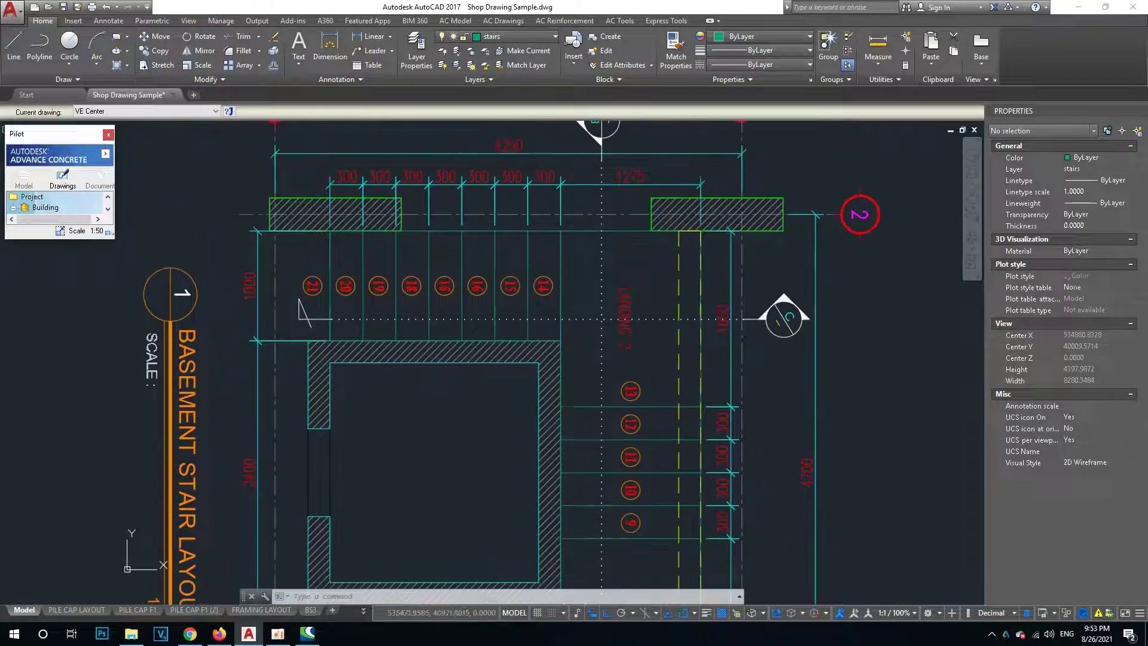
scroll(726, 265, down, 3)
scroll(725, 265, down, 5)
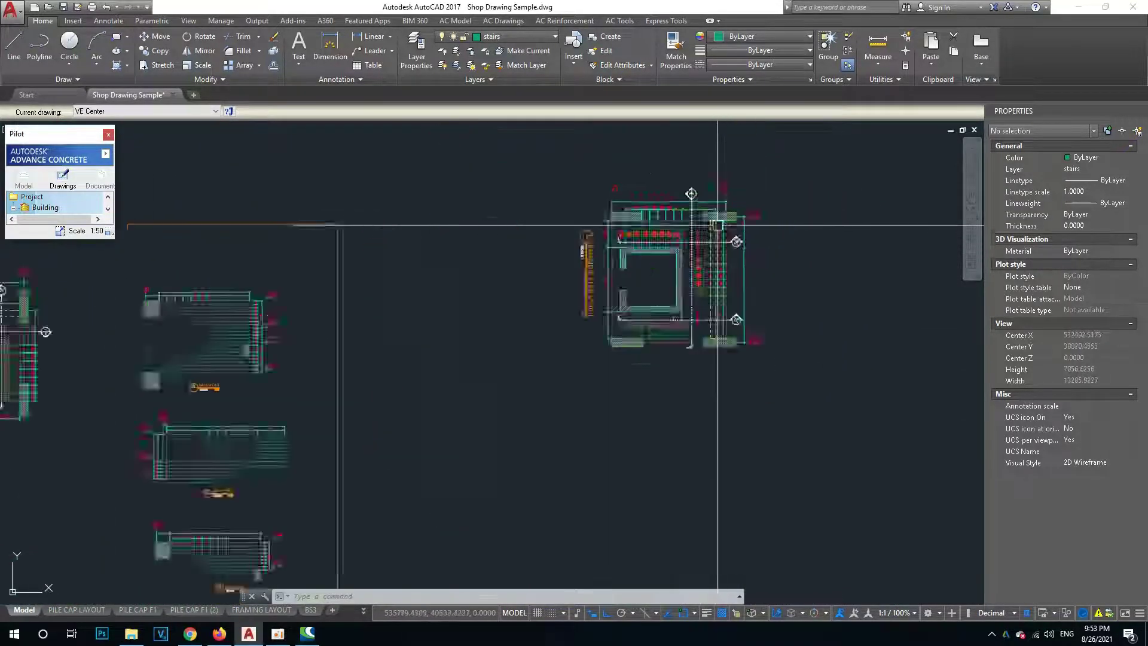
scroll(729, 257, up, 3)
middle_drag(742, 243, 594, 254)
scroll(570, 264, up, 3)
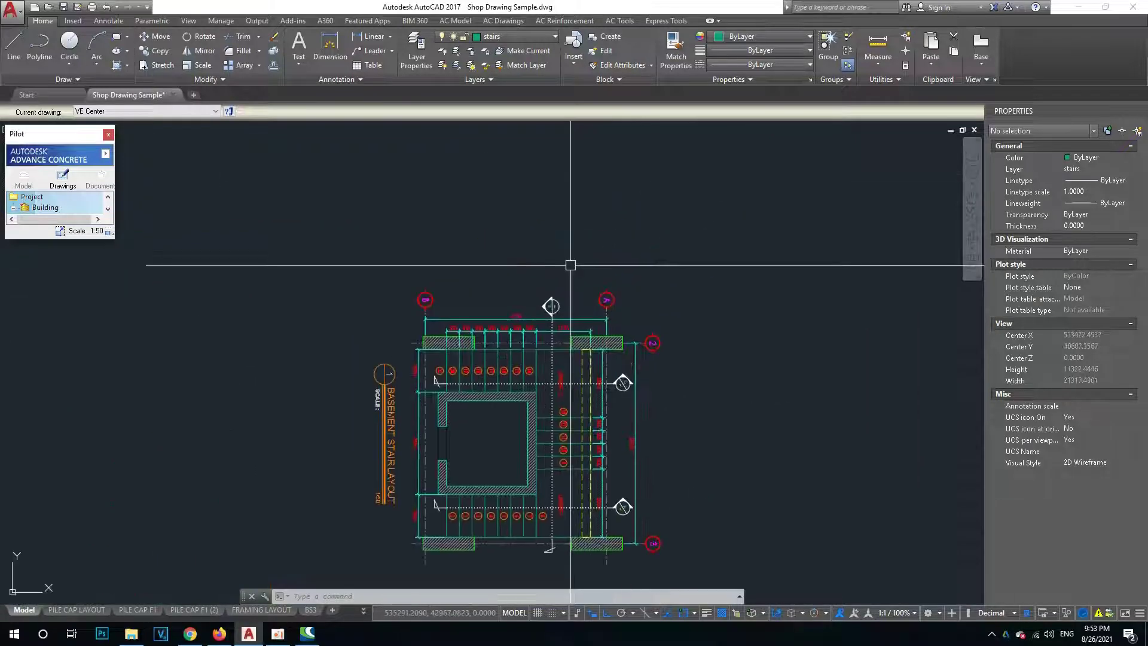
text(CO)
key(Return)
scroll(570, 263, up, 3)
Copy the section B cut marker to the right, next to grid line A.
scroll(539, 275, down, 3)
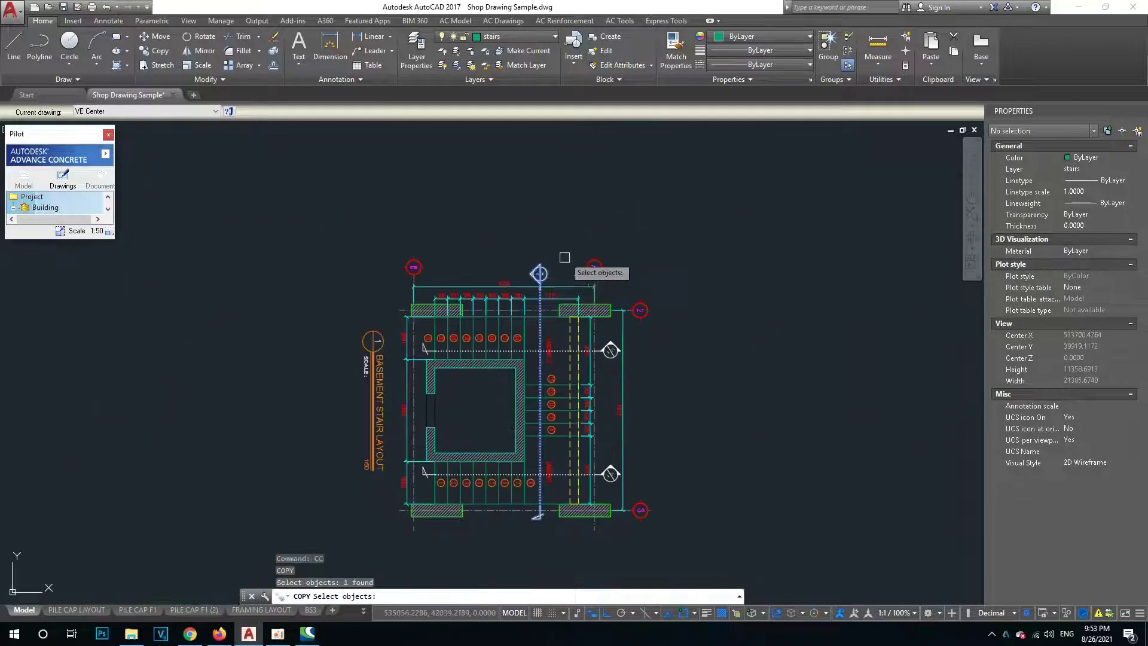
key(Return)
click(521, 249)
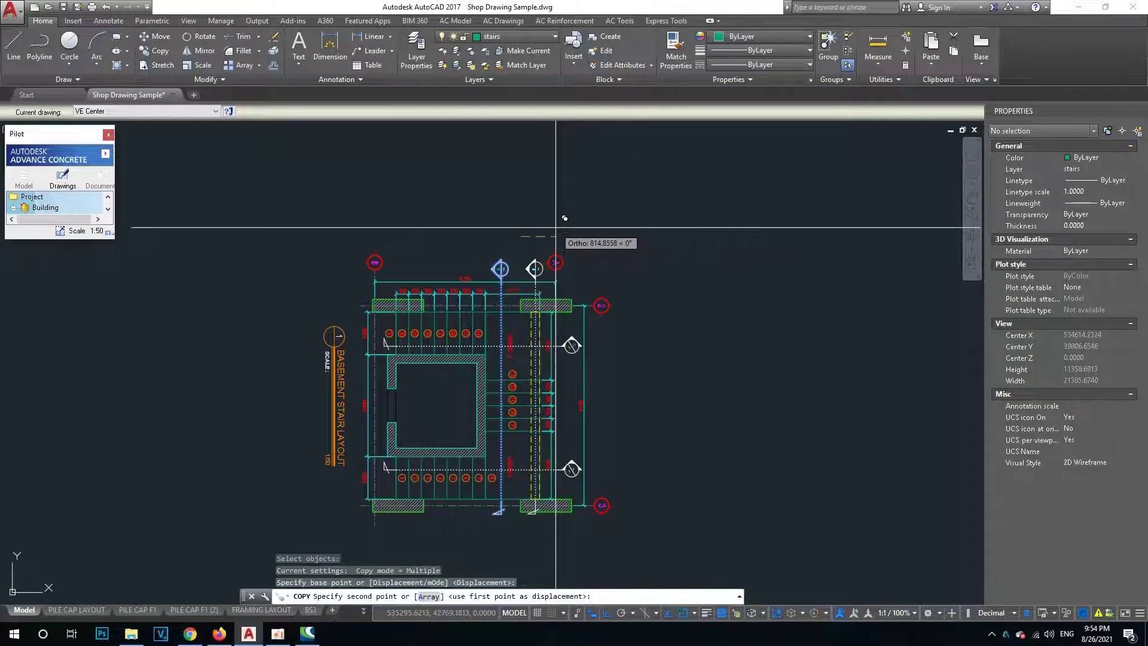
key(Escape)
Select the new cut marker to check its properties, then clear the selection.
scroll(534, 244, up, 4)
click(545, 301)
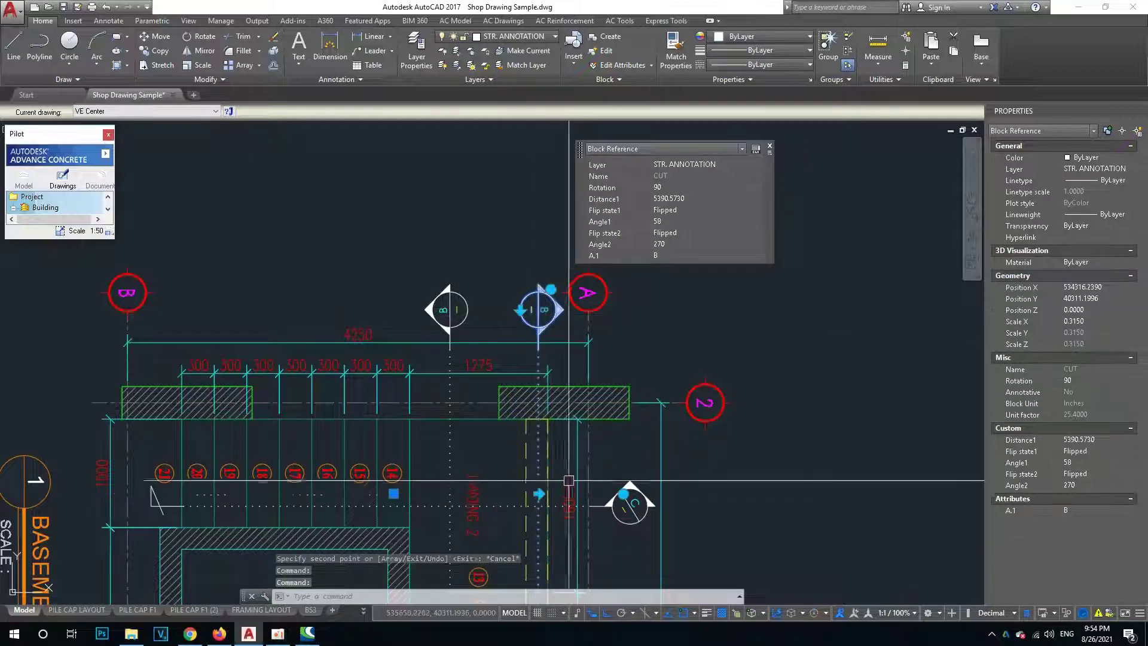
key(Escape)
scroll(591, 458, down, 5)
scroll(592, 458, up, 4)
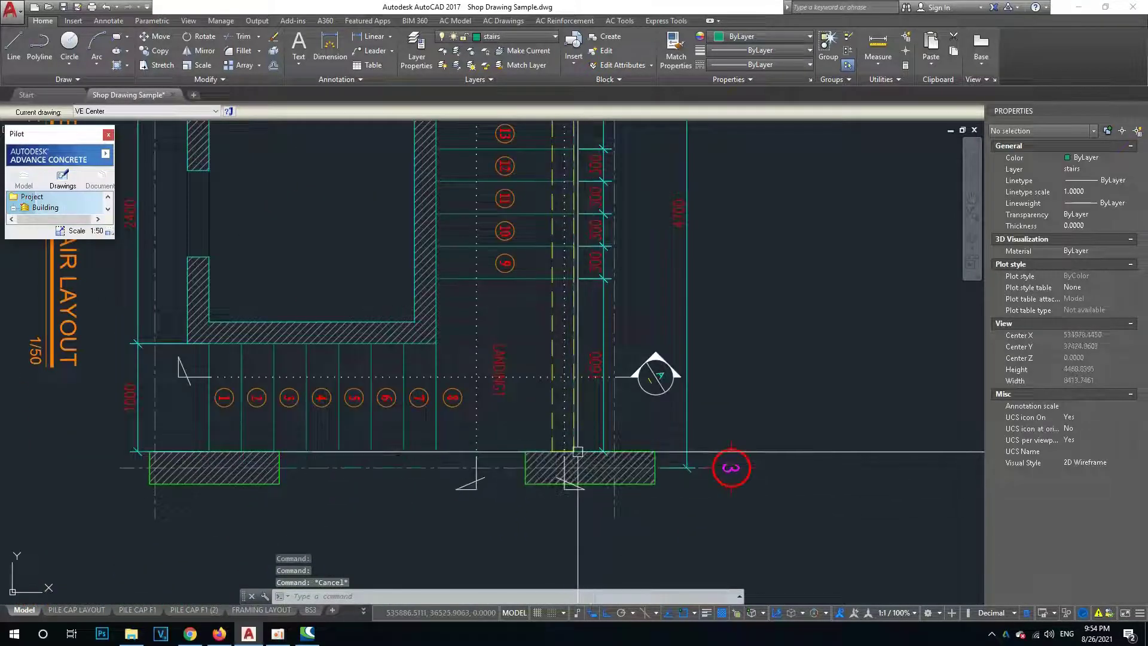
Pan and zoom across the sheet to locate the stair sections and cut markers.
scroll(552, 506, down, 4)
scroll(569, 395, up, 2)
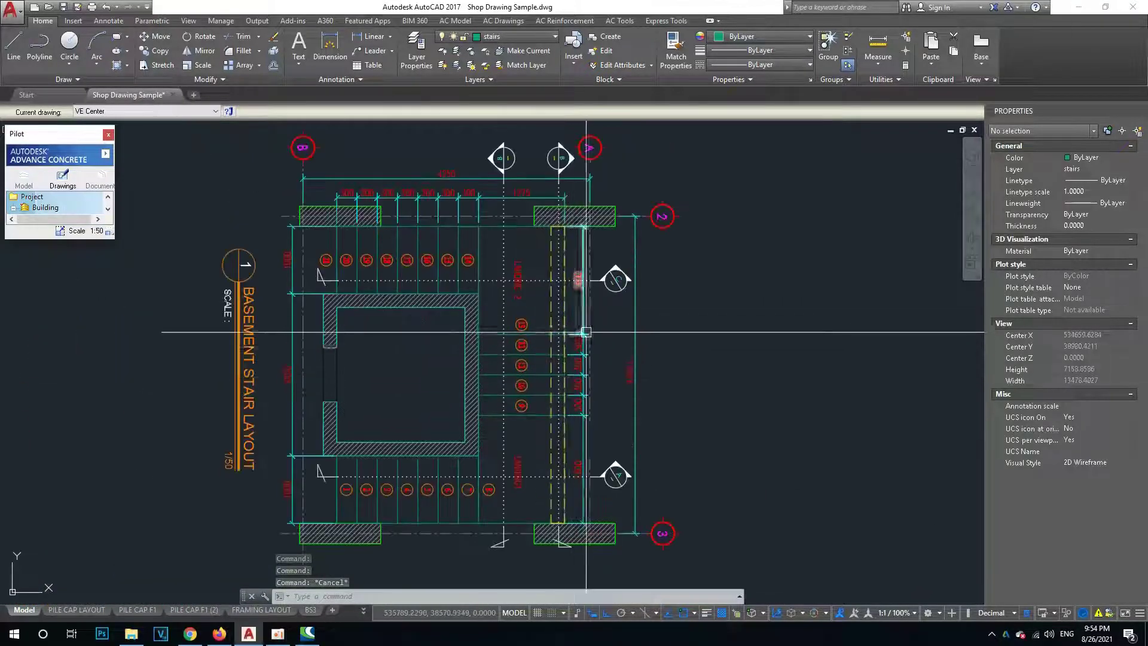
scroll(456, 461, down, 6)
scroll(479, 423, up, 2)
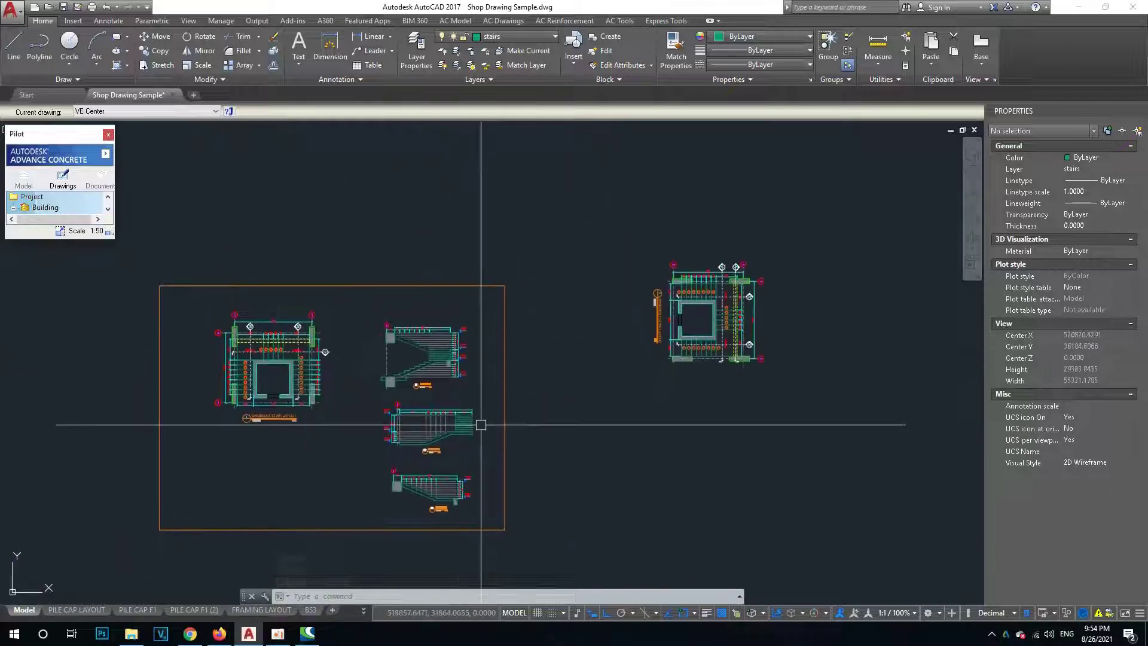
scroll(455, 377, up, 2)
mouse_move(455, 377)
middle_down()
mouse_move(507, 387)
mouse_move(546, 361)
middle_up()
scroll(546, 362, down, 3)
scroll(532, 419, up, 3)
scroll(513, 410, down, 2)
scroll(559, 410, up, 1)
middle_drag(559, 410, 422, 416)
scroll(413, 416, down, 2)
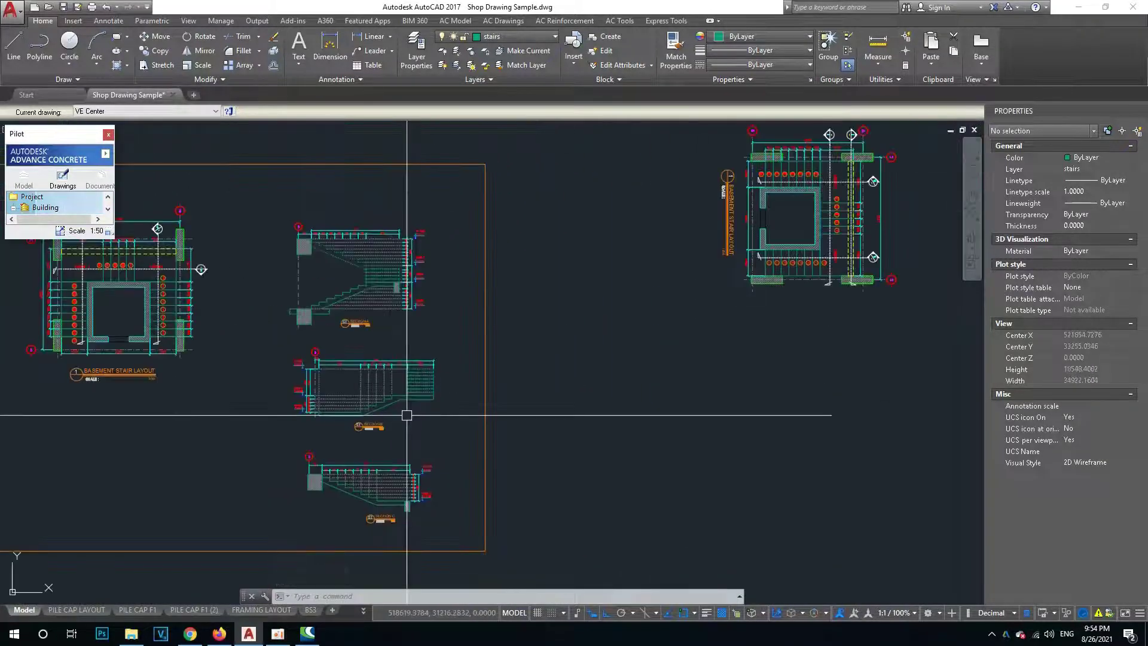
scroll(449, 405, up, 2)
scroll(405, 415, up, 2)
scroll(356, 438, down, 3)
scroll(584, 317, up, 3)
scroll(600, 263, up, 3)
Select the right cut marker beside grid A to inspect it, then clear the selection.
click(574, 245)
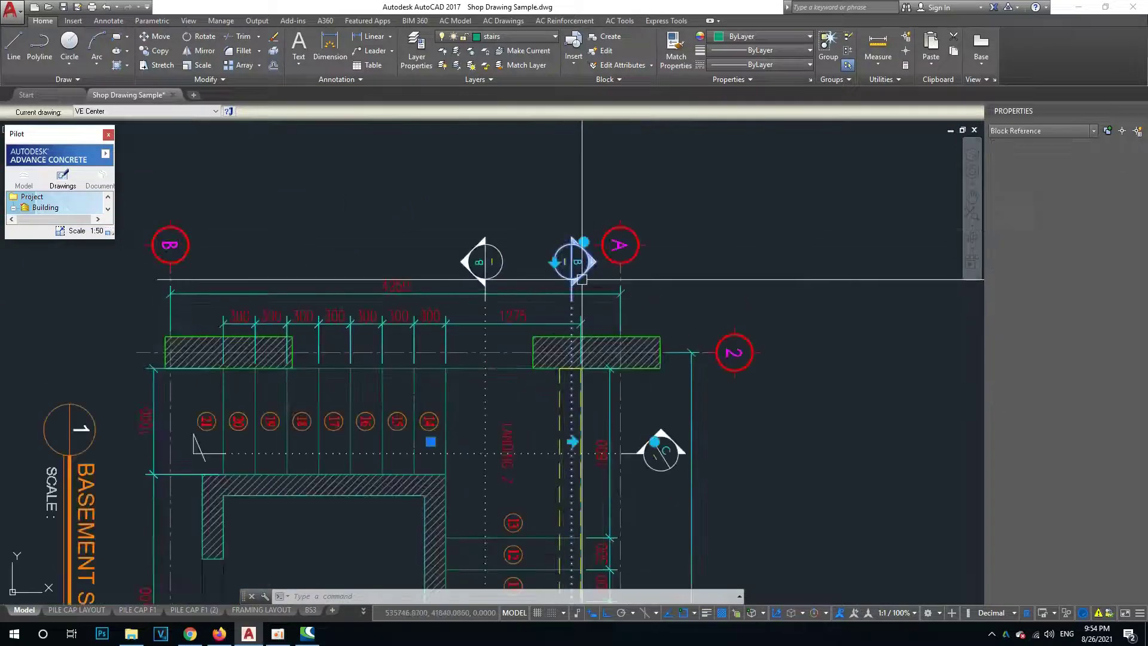
scroll(572, 244, up, 3)
scroll(562, 271, down, 5)
scroll(583, 340, up, 5)
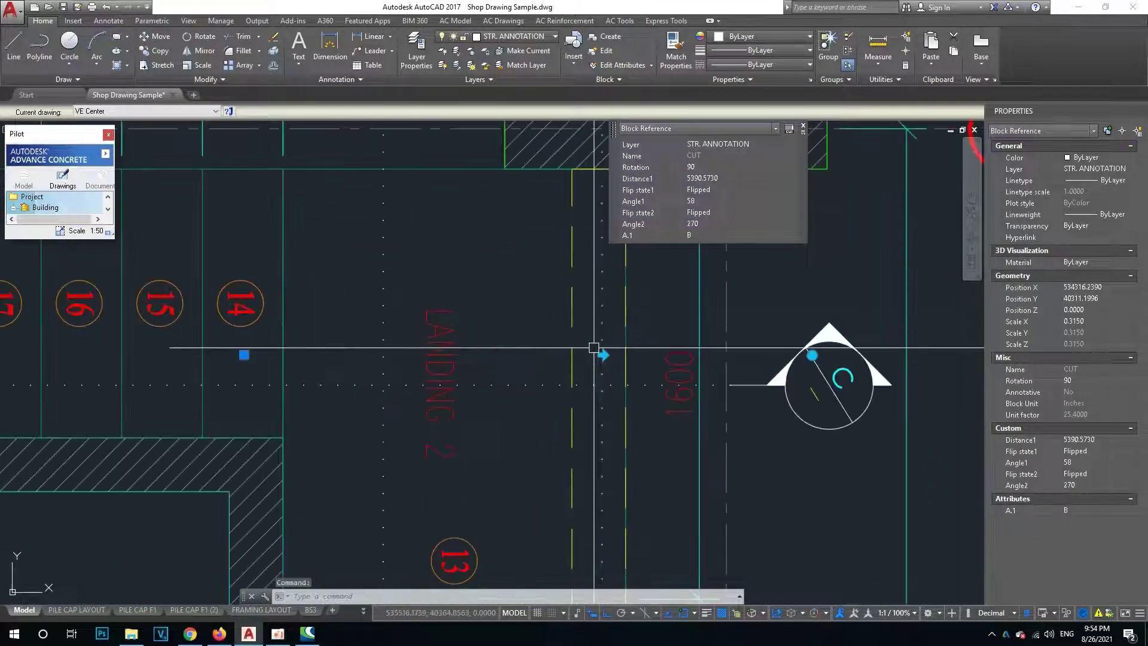
scroll(592, 354, down, 5)
key(Escape)
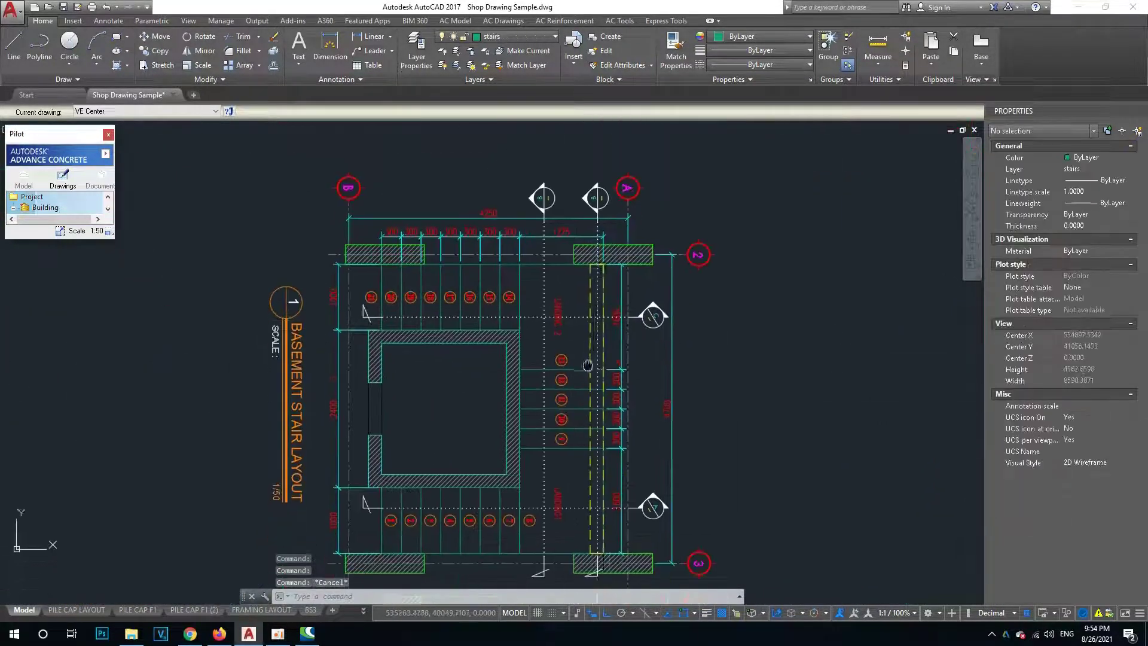
scroll(604, 341, up, 2)
scroll(571, 438, down, 2)
scroll(602, 443, up, 5)
scroll(600, 418, up, 3)
scroll(598, 398, up, 1)
scroll(597, 397, down, 5)
key(Escape)
scroll(479, 418, down, 5)
scroll(574, 389, down, 3)
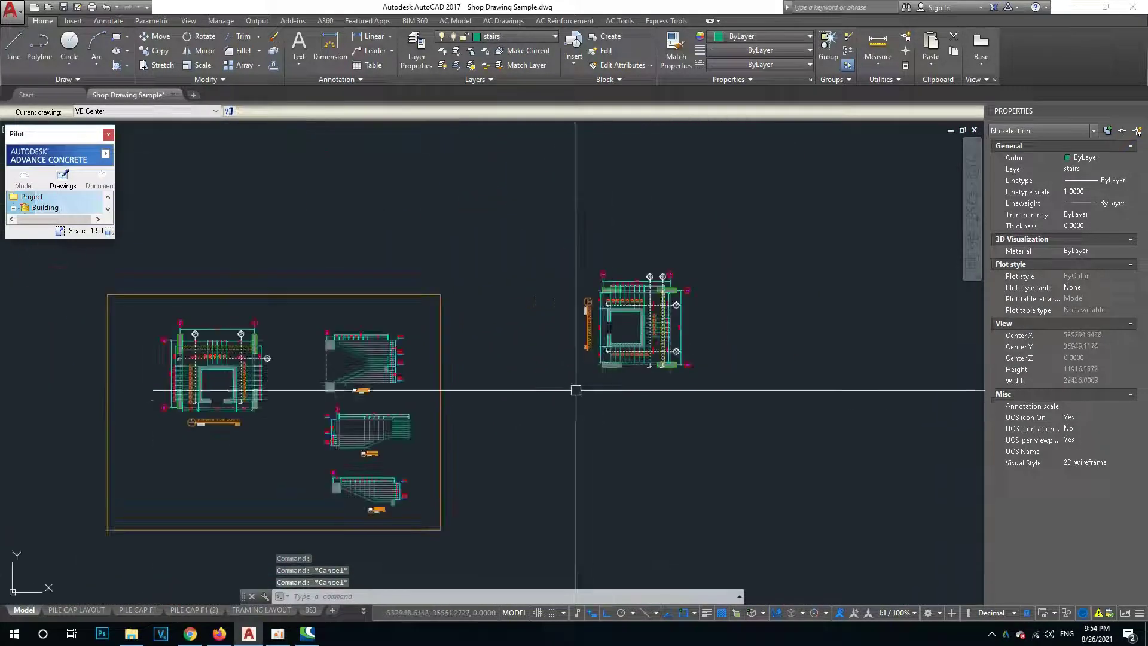
scroll(372, 456, up, 6)
scroll(348, 444, up, 1)
mouse_move(347, 444)
middle_down()
mouse_move(473, 359)
mouse_move(500, 368)
middle_up()
Start a copy command, view the basement stair layout, then abandon the copy.
text(co)
key(Return)
scroll(547, 312, down, 3)
scroll(718, 263, up, 2)
middle_drag(879, 276, 765, 264)
scroll(764, 264, up, 4)
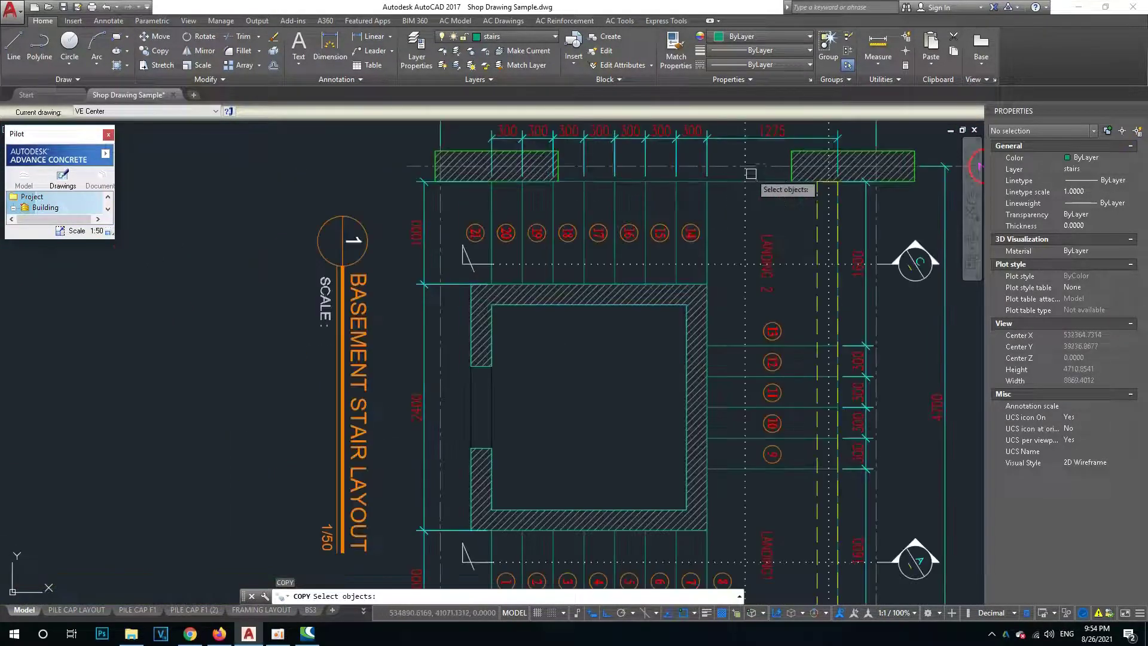
scroll(741, 239, down, 1)
key(Escape)
scroll(724, 182, up, 4)
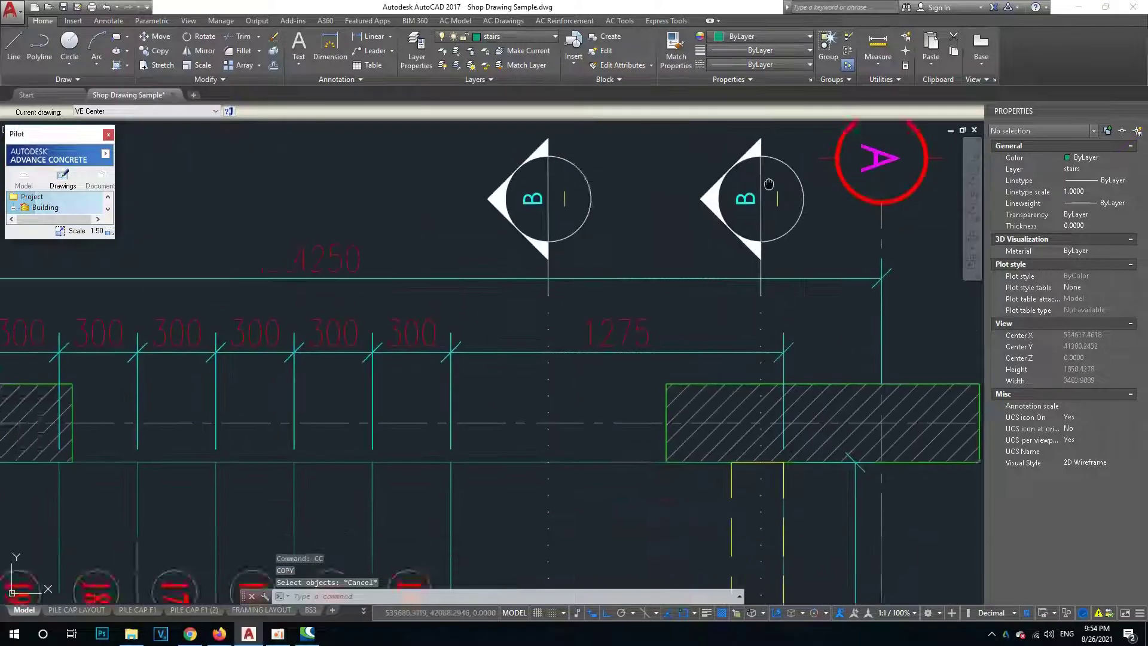
scroll(711, 215, up, 2)
Change the right cut marker's A.1 label from B to D.
double_click(697, 252)
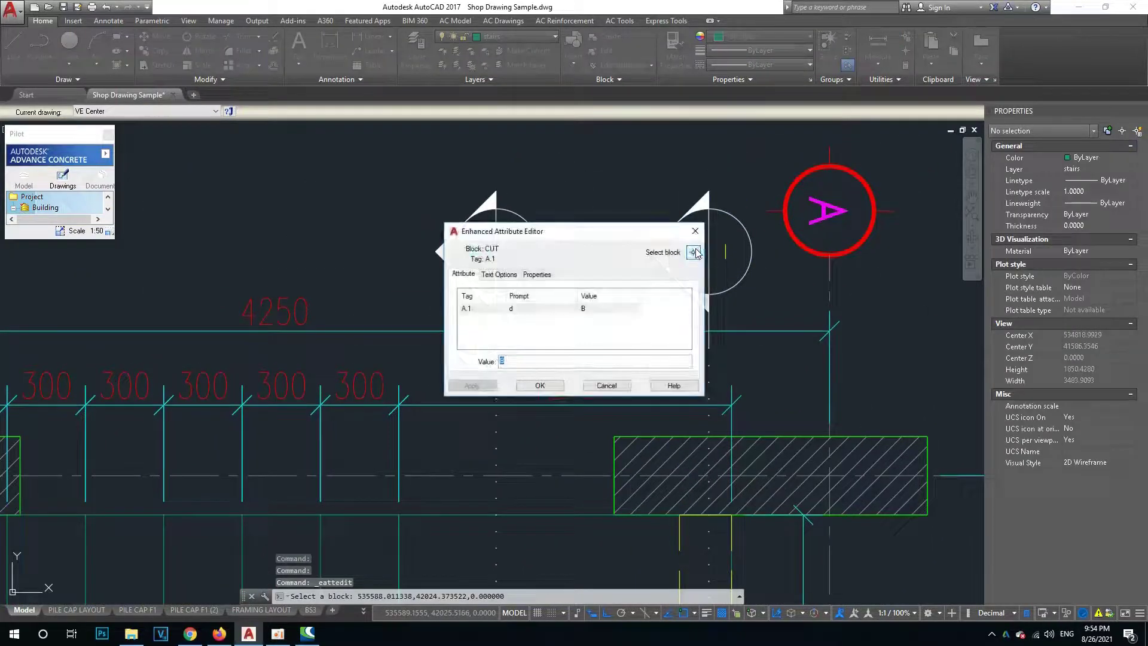
text(D)
click(556, 392)
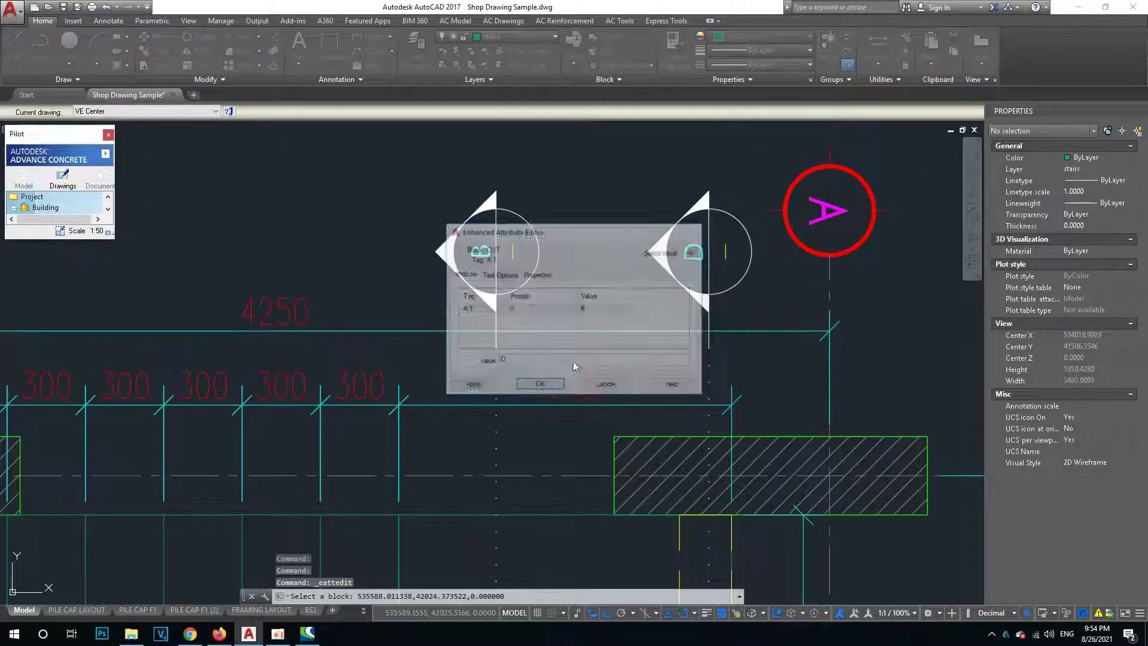
scroll(615, 192, down, 4)
scroll(616, 264, down, 2)
mouse_move(615, 264)
middle_down()
mouse_move(638, 292)
mouse_move(719, 223)
middle_up()
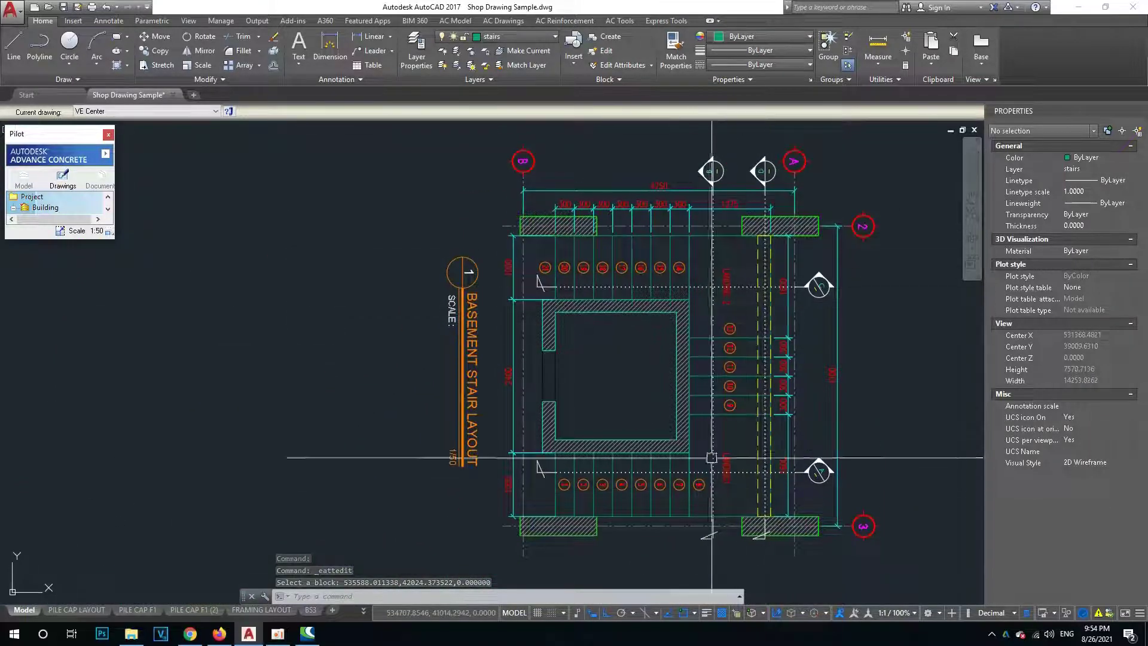
Copy the whole Section B stair drawing and place the duplicate to its right.
scroll(718, 389, down, 2)
scroll(732, 412, up, 2)
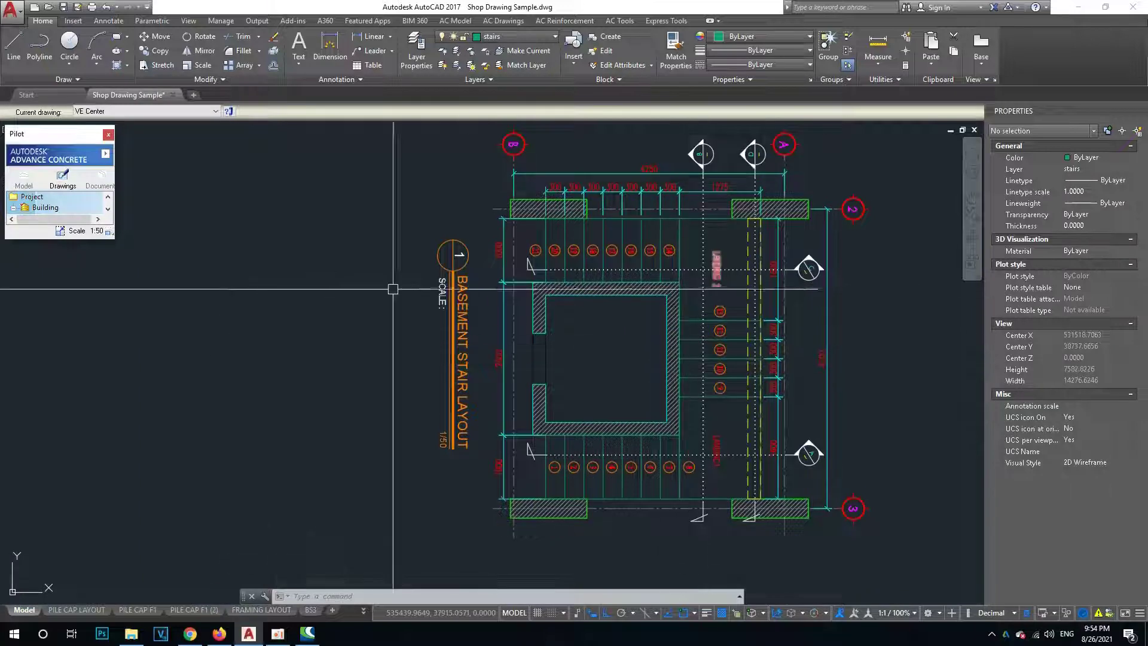
scroll(663, 272, up, 1)
scroll(694, 269, down, 3)
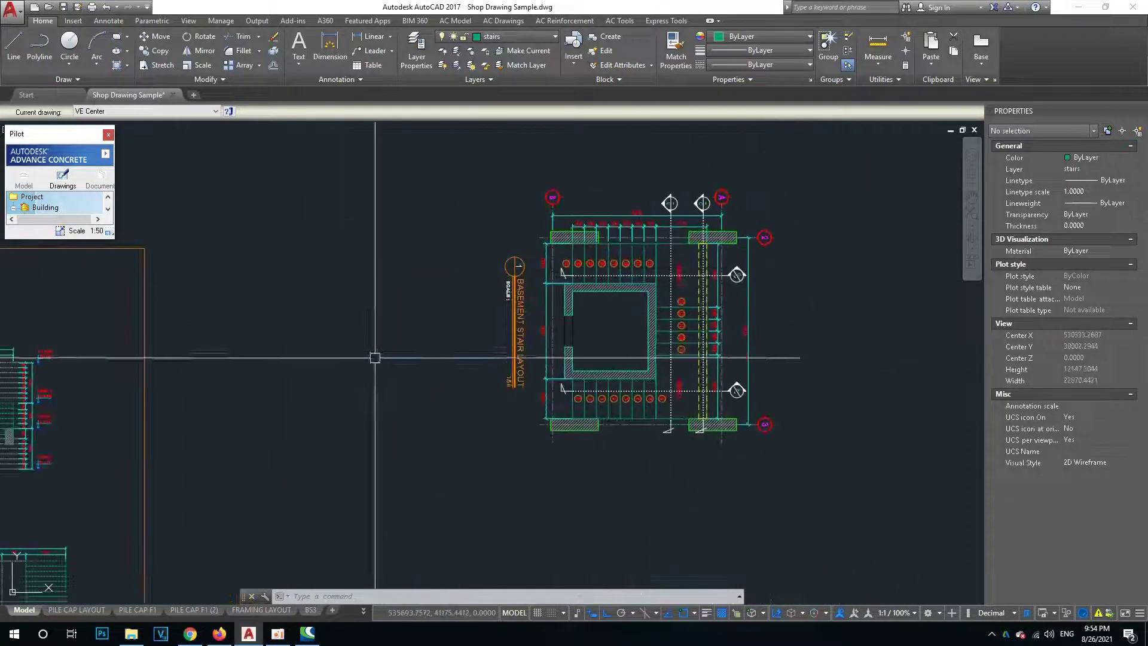
scroll(375, 357, down, 2)
scroll(106, 450, up, 2)
scroll(299, 389, up, 1)
scroll(551, 448, down, 2)
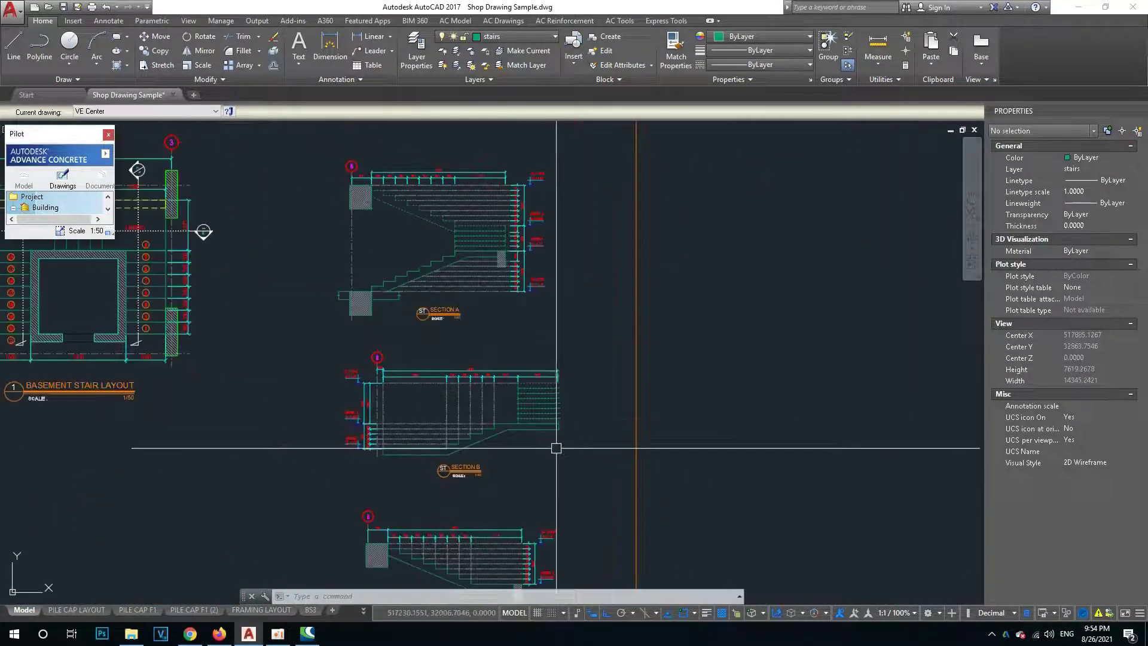
scroll(418, 379, up, 1)
text(co)
key(Return)
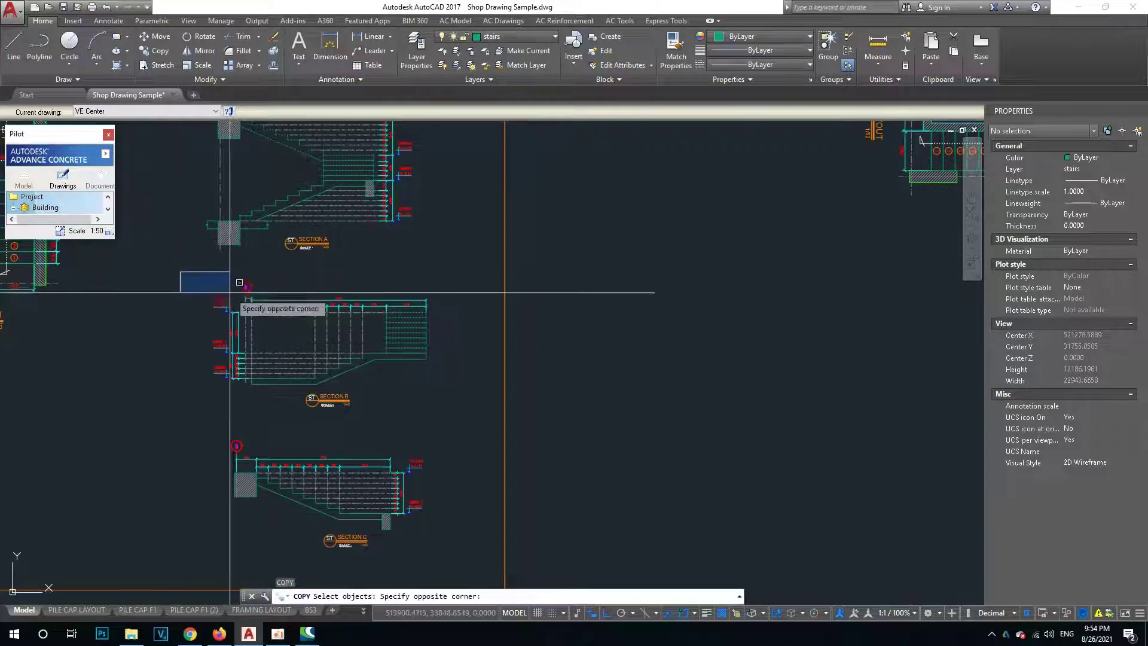
click(466, 418)
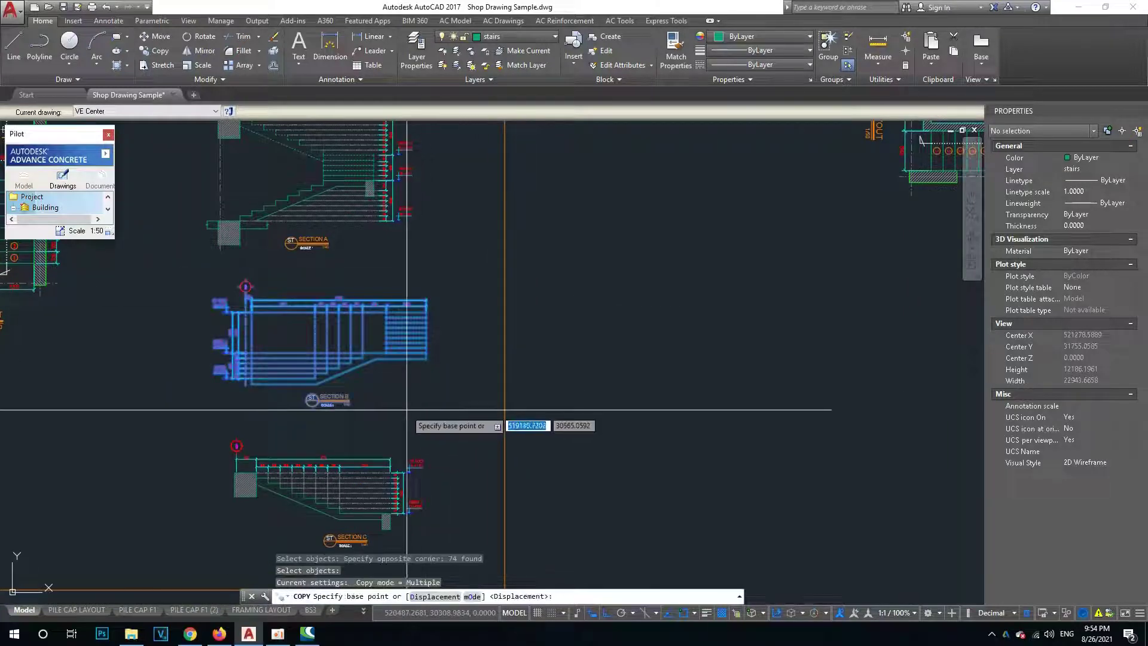
click(408, 411)
click(719, 410)
key(Escape)
Cancel leftover commands and begin a crossing selection over the copy's dotted lines.
scroll(597, 402, up, 3)
key(Escape)
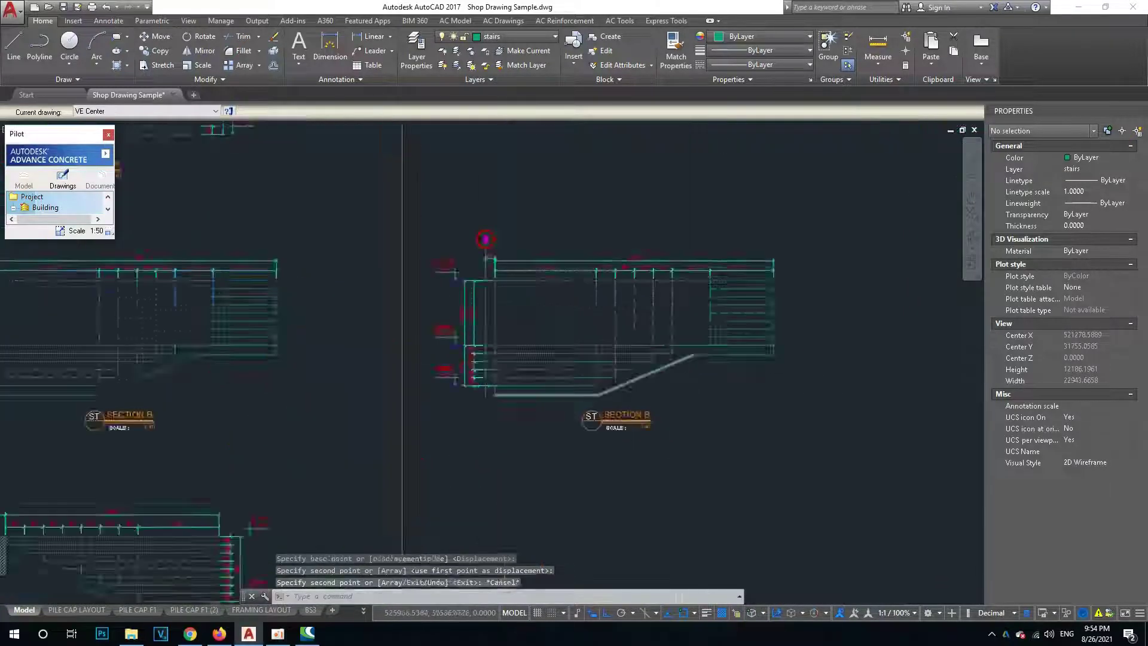
scroll(545, 401, down, 1)
scroll(600, 402, up, 1)
scroll(626, 363, up, 3)
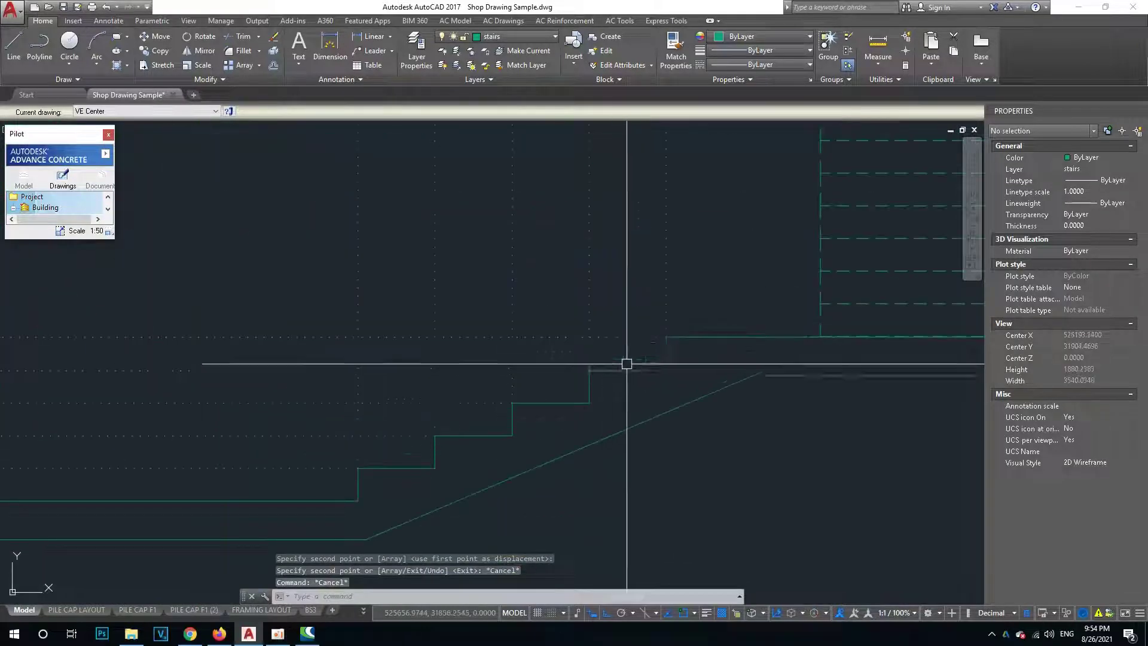
key(Escape)
scroll(604, 368, down, 2)
scroll(622, 353, down, 1)
scroll(598, 329, up, 1)
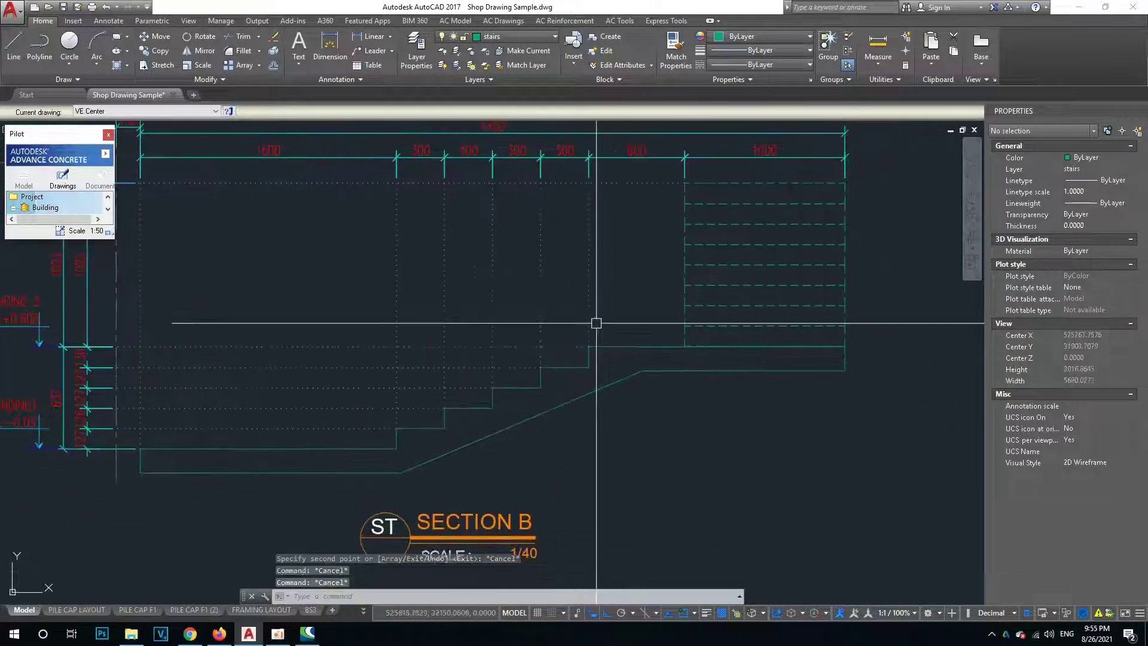
scroll(594, 325, down, 2)
click(603, 320)
Delete the five dotted vertical lines from the copied Section B drawing.
click(426, 335)
text(co)
key(space)
key(Escape)
key(Escape)
click(601, 304)
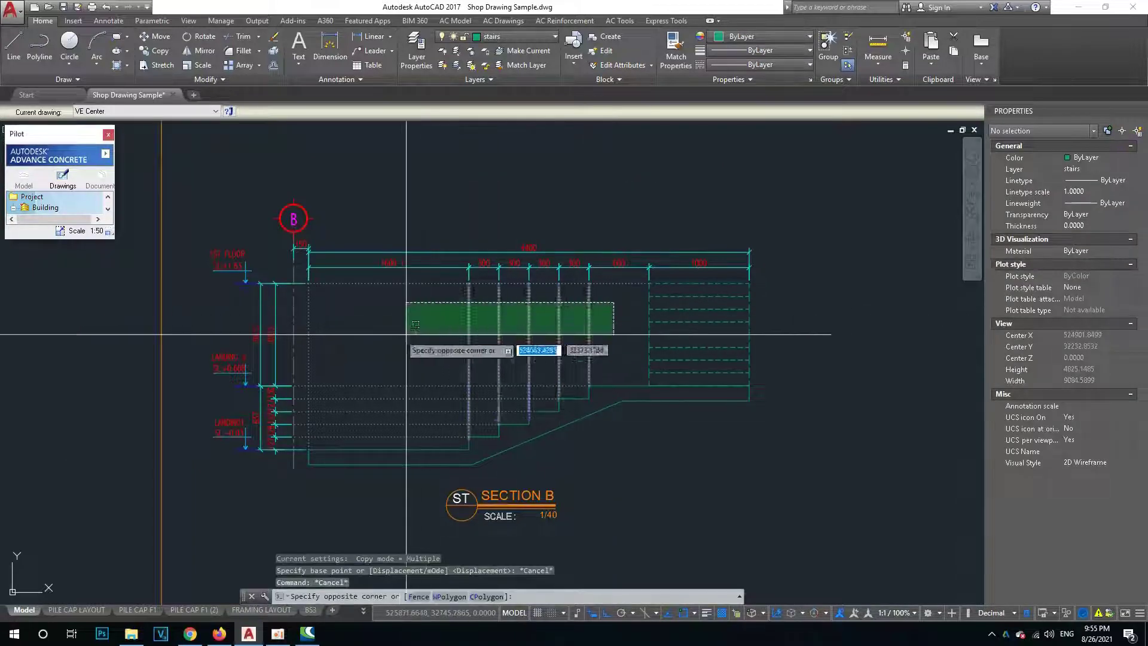
click(400, 334)
key(Delete)
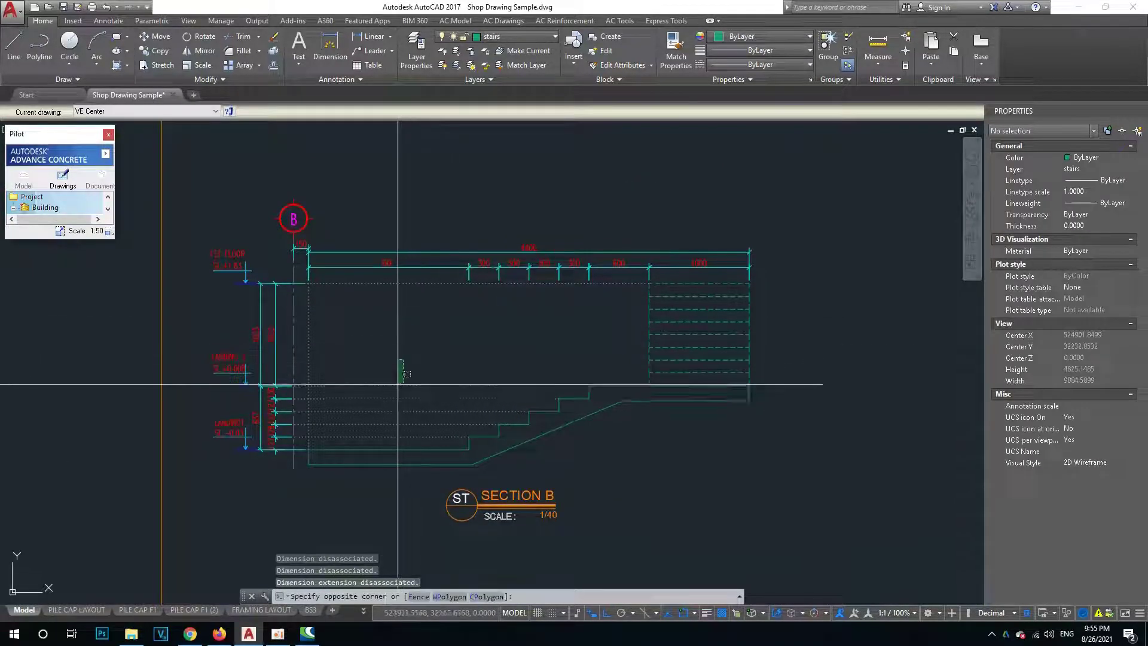
Erase the LANDING 2 annotation and its marks.
click(371, 455)
scroll(346, 385, up, 3)
scroll(301, 300, down, 3)
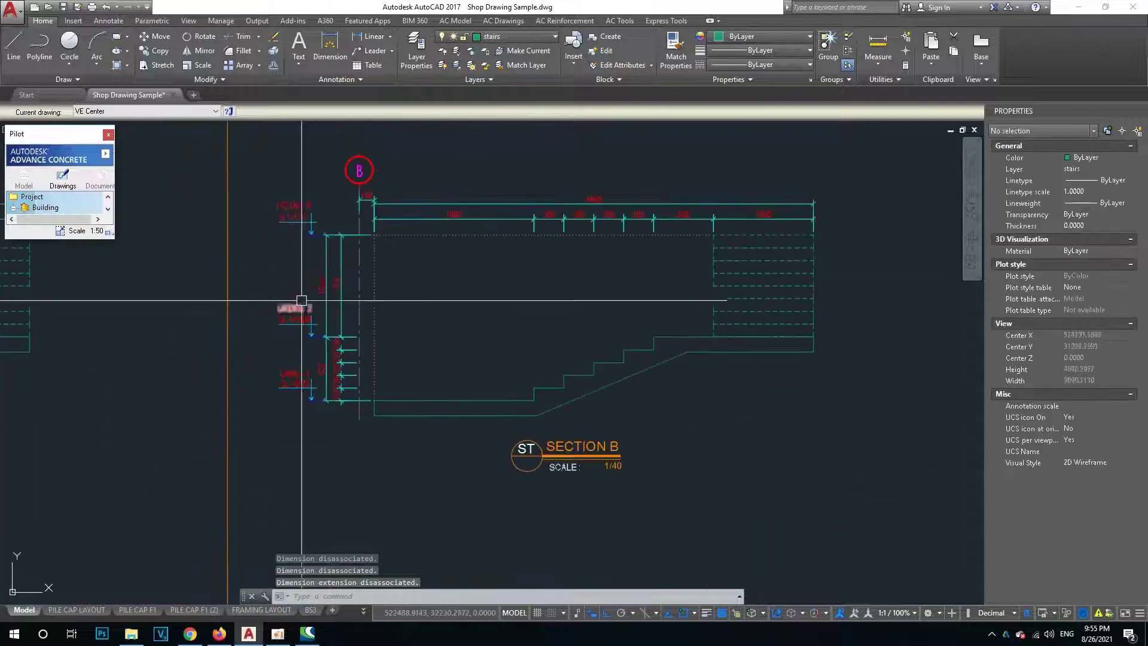
click(397, 410)
key(Escape)
key(Escape)
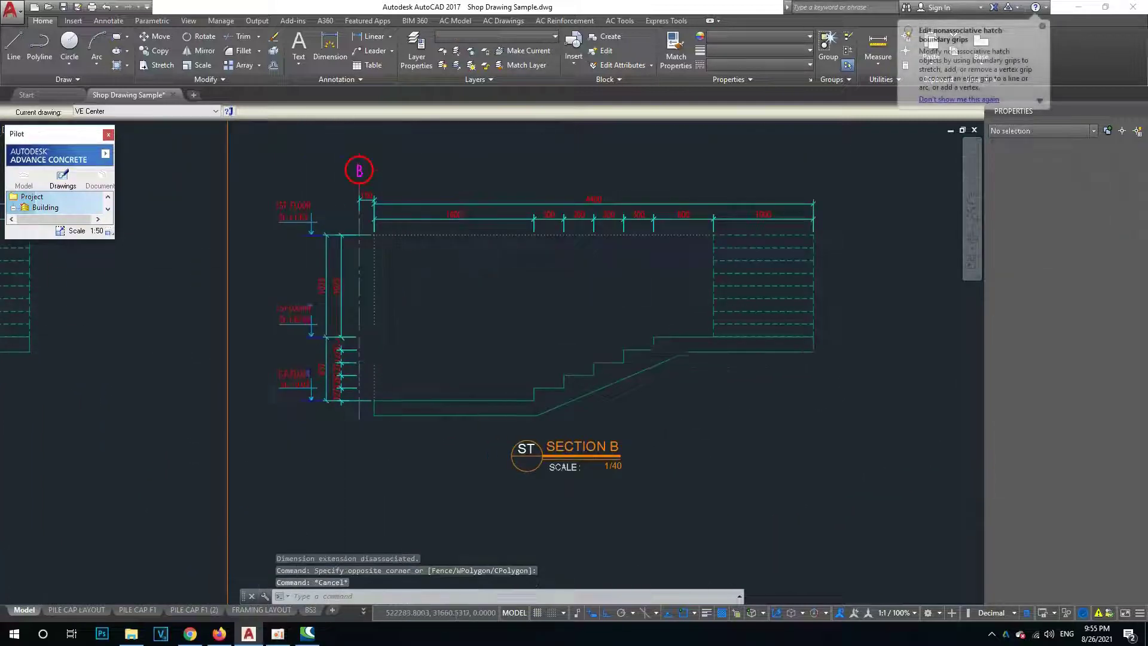
scroll(281, 299, up, 4)
click(247, 265)
click(526, 462)
text(e)
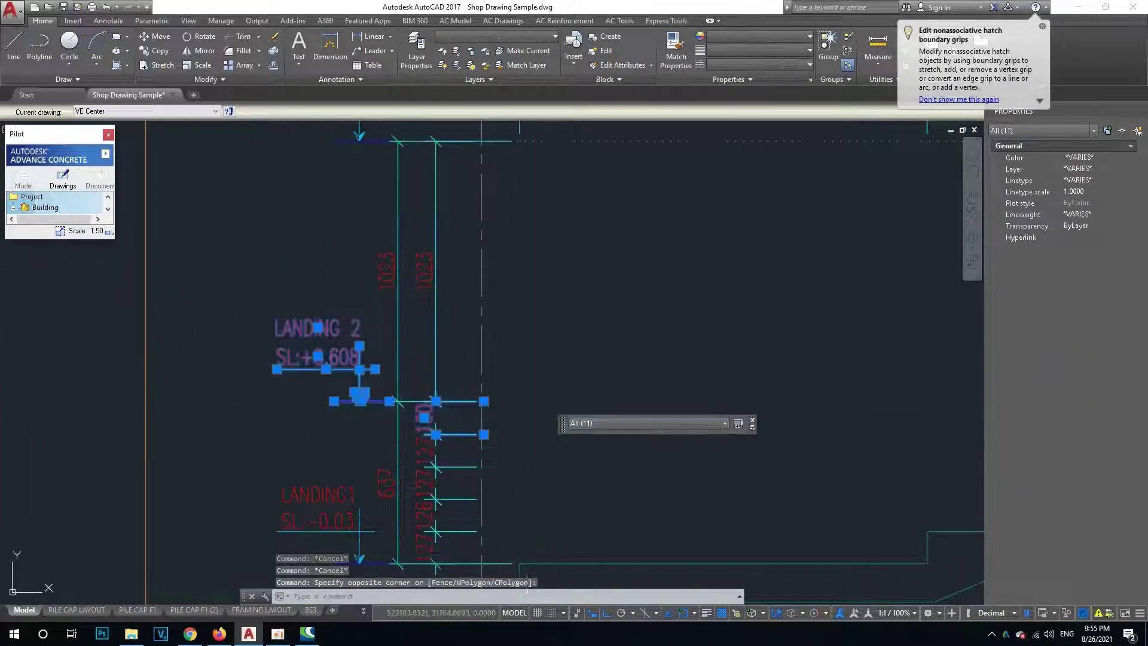
key(Return)
Erase the stacked riser dimensions and the small stray dimension near the landing.
middle_drag(445, 440, 447, 389)
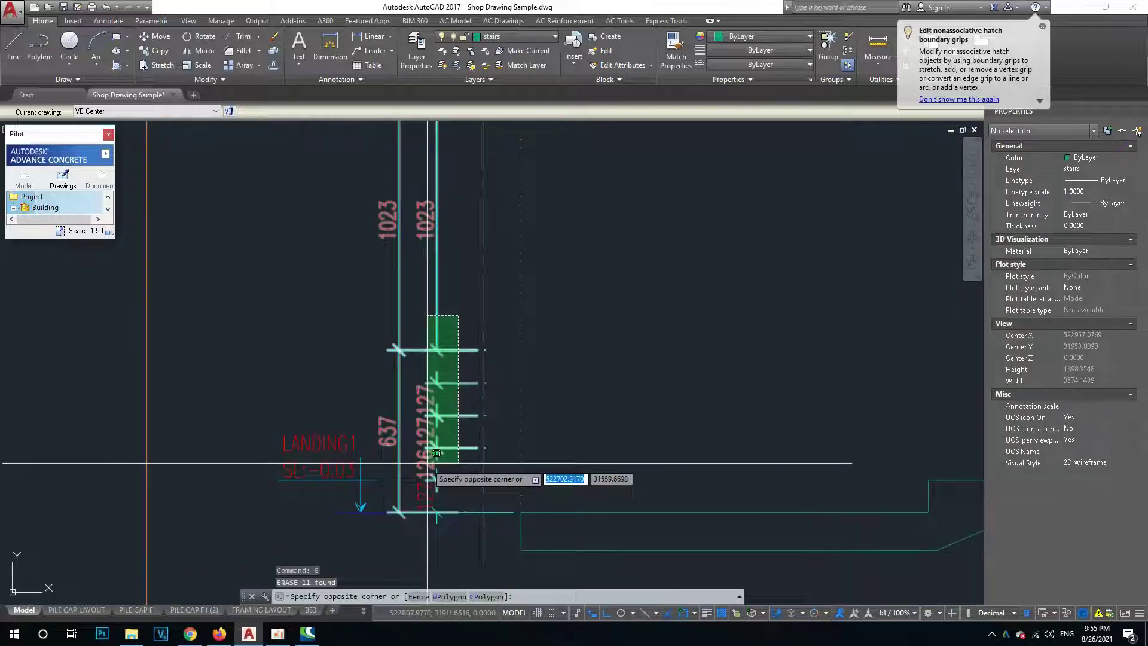
click(437, 453)
key(Return)
middle_drag(455, 435, 441, 422)
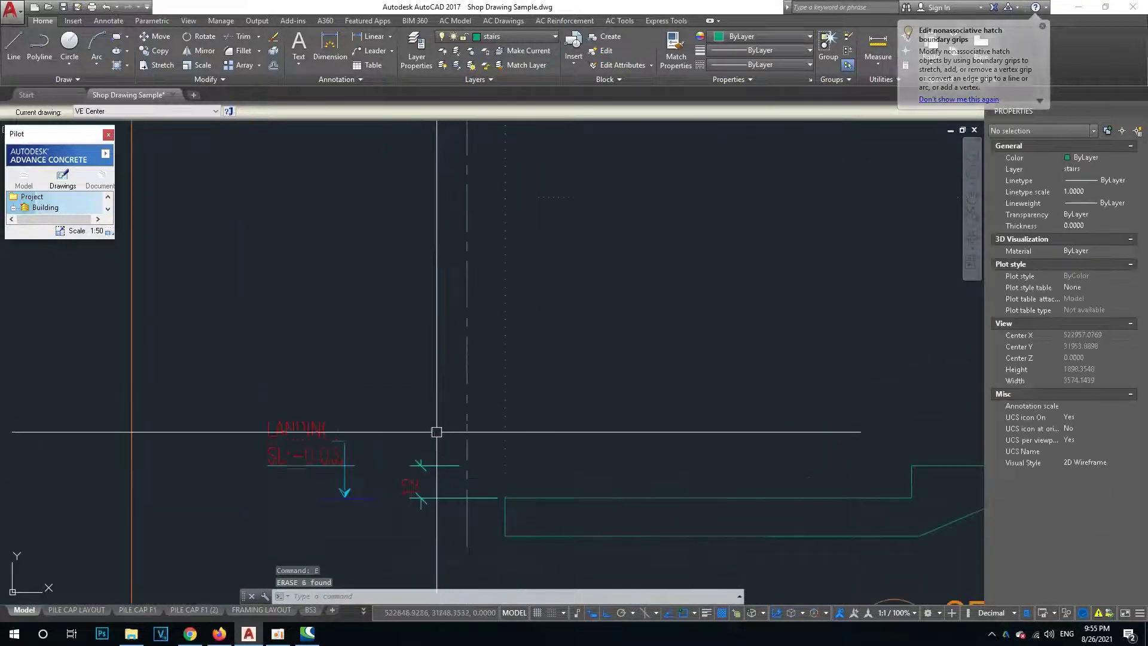
click(461, 497)
key(Return)
scroll(448, 419, down, 5)
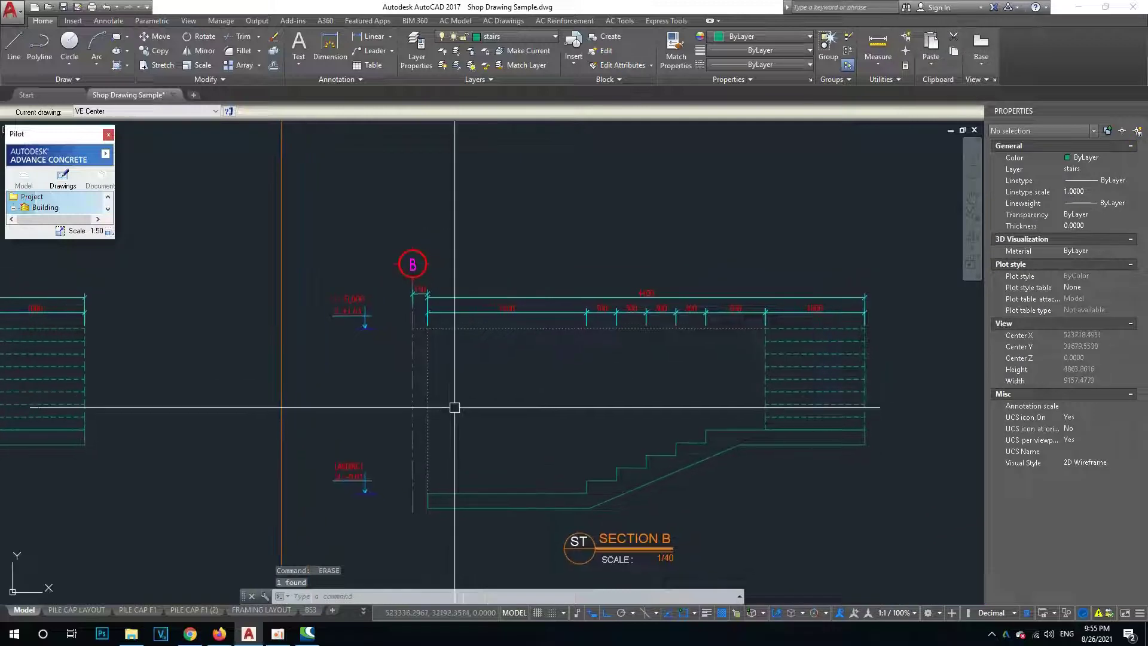
click(425, 386)
Erase the selected stray object.
key(e)
key(Return)
key(Escape)
scroll(458, 395, down, 4)
scroll(778, 193, up, 3)
scroll(790, 269, up, 3)
scroll(707, 277, down, 2)
scroll(610, 250, up, 2)
Start a linear dimension (DLI) on the stair plan and cancel it after the first point.
text(dli)
key(Return)
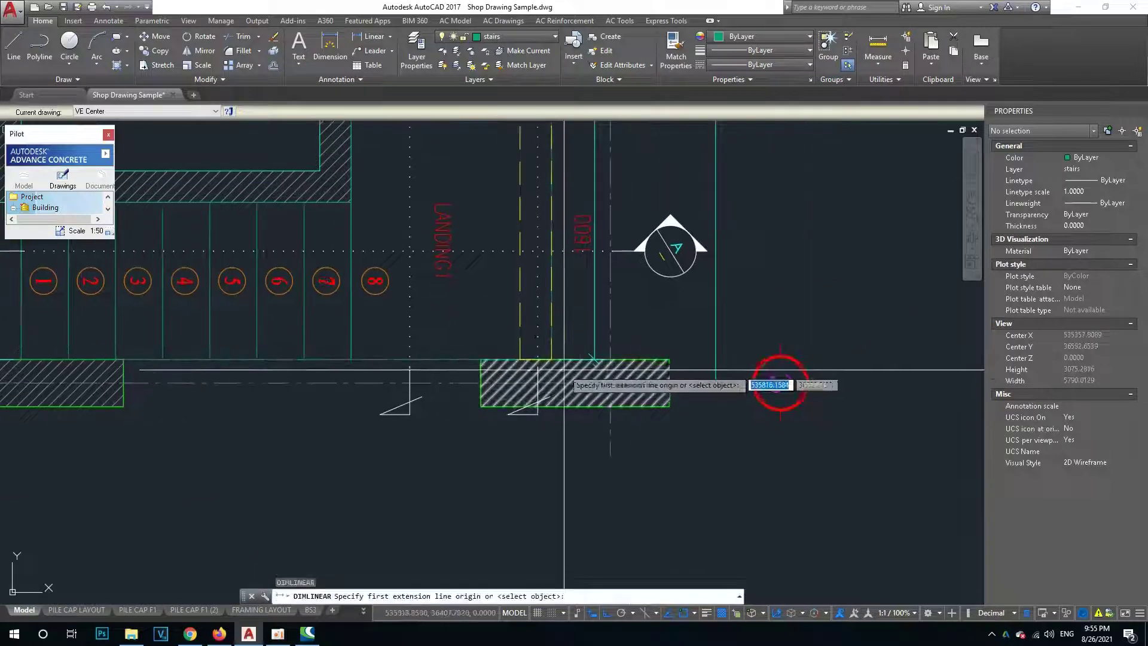
click(551, 358)
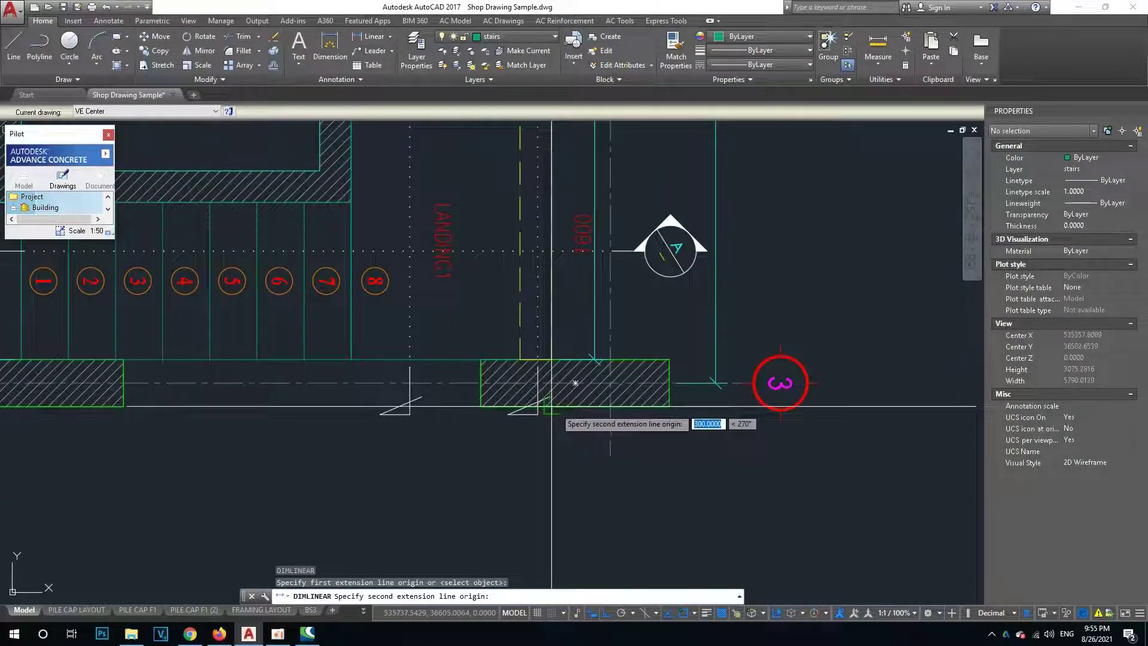
scroll(646, 398, up, 2)
scroll(598, 371, down, 3)
key(Escape)
scroll(538, 358, down, 2)
scroll(527, 340, up, 4)
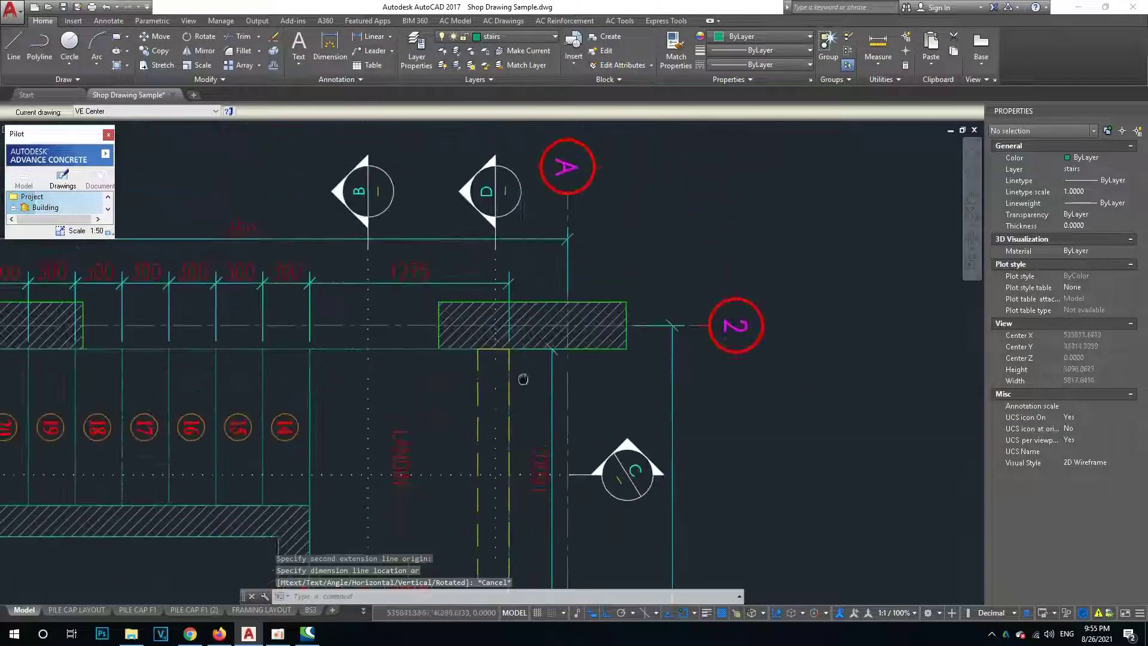
middle_drag(526, 340, 522, 402)
Restart the linear dimension, then abandon it and return to the stair sections.
key(Return)
click(519, 318)
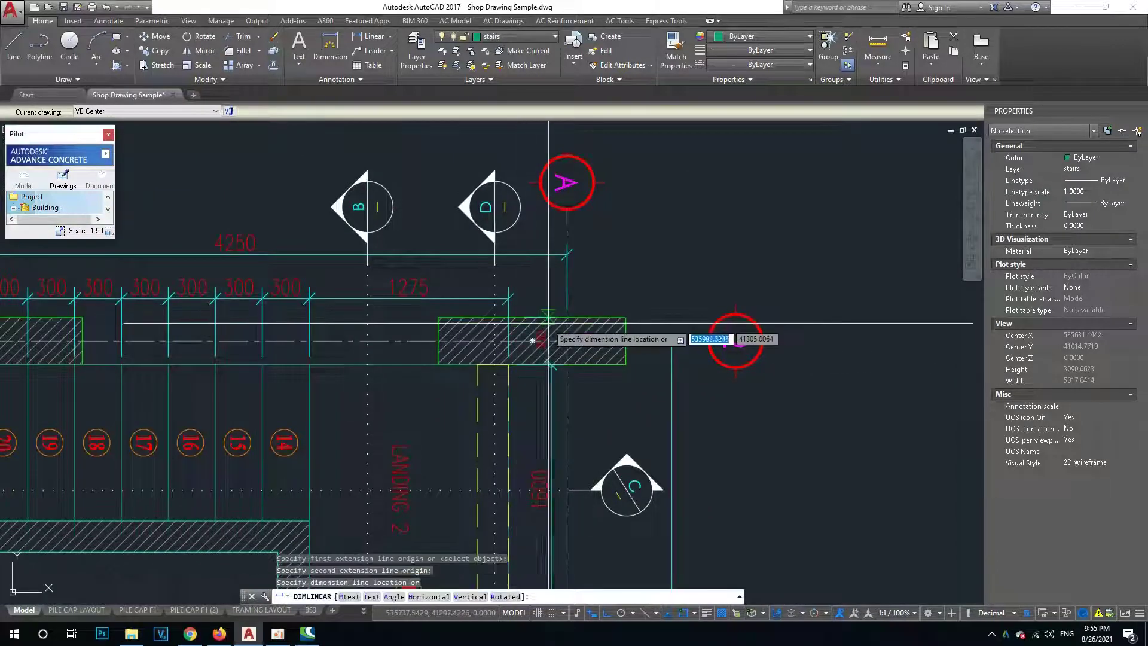
key(Escape)
key(Escape)
scroll(519, 335, down, 5)
middle_drag(514, 335, 616, 197)
scroll(419, 446, up, 2)
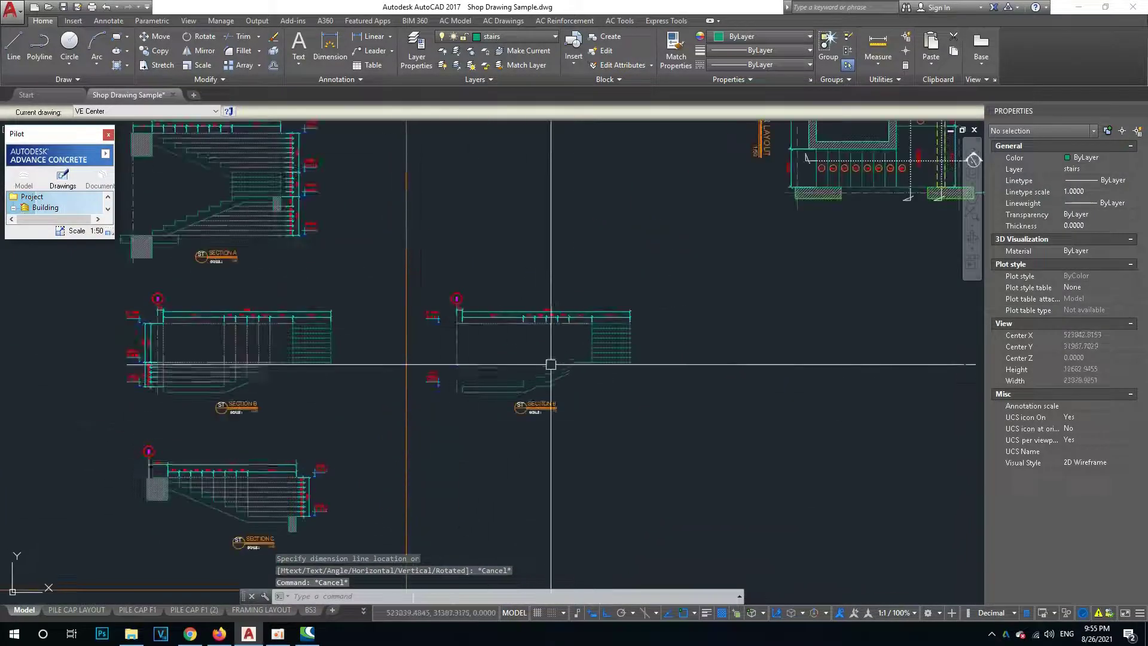
scroll(551, 364, up, 2)
key(Escape)
scroll(589, 392, up, 2)
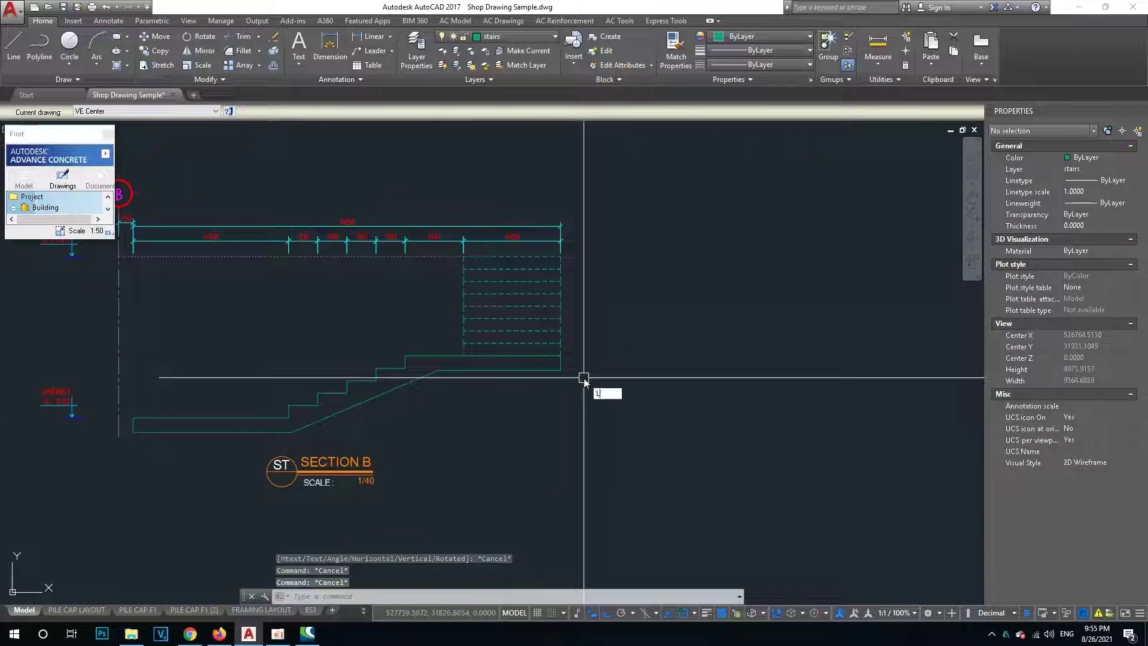
Draw a vertical line upward from the right end of the Section B landing.
key(Return)
key(Escape)
mouse_move(522, 264)
middle_down()
mouse_move(519, 299)
mouse_move(484, 346)
middle_up()
scroll(457, 315, up, 2)
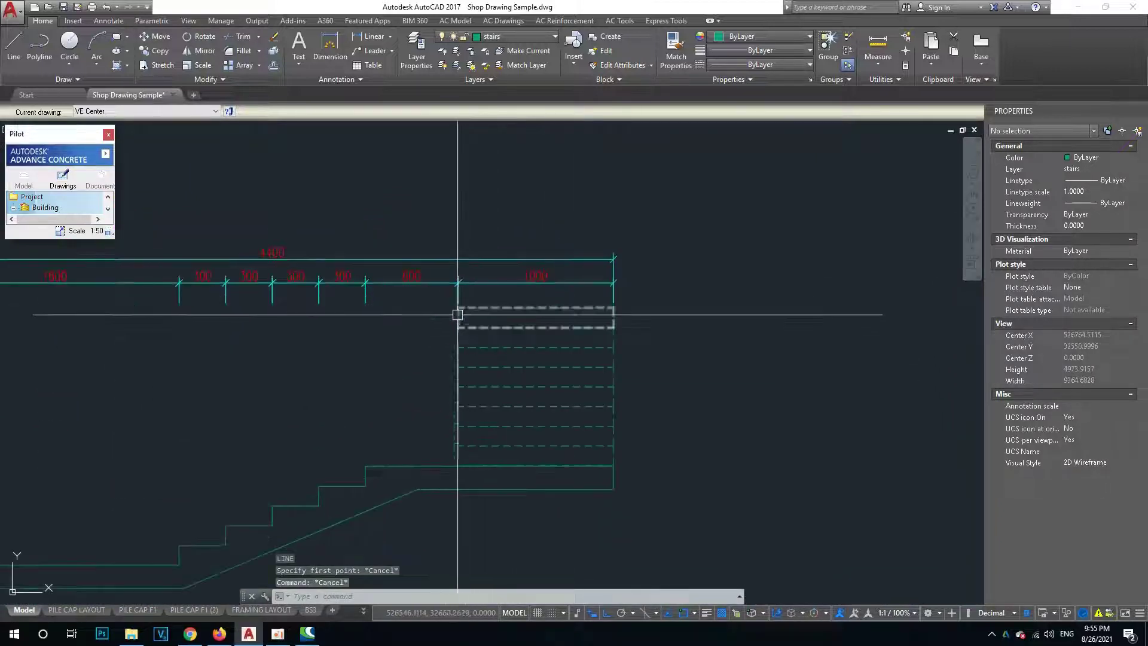
key(Escape)
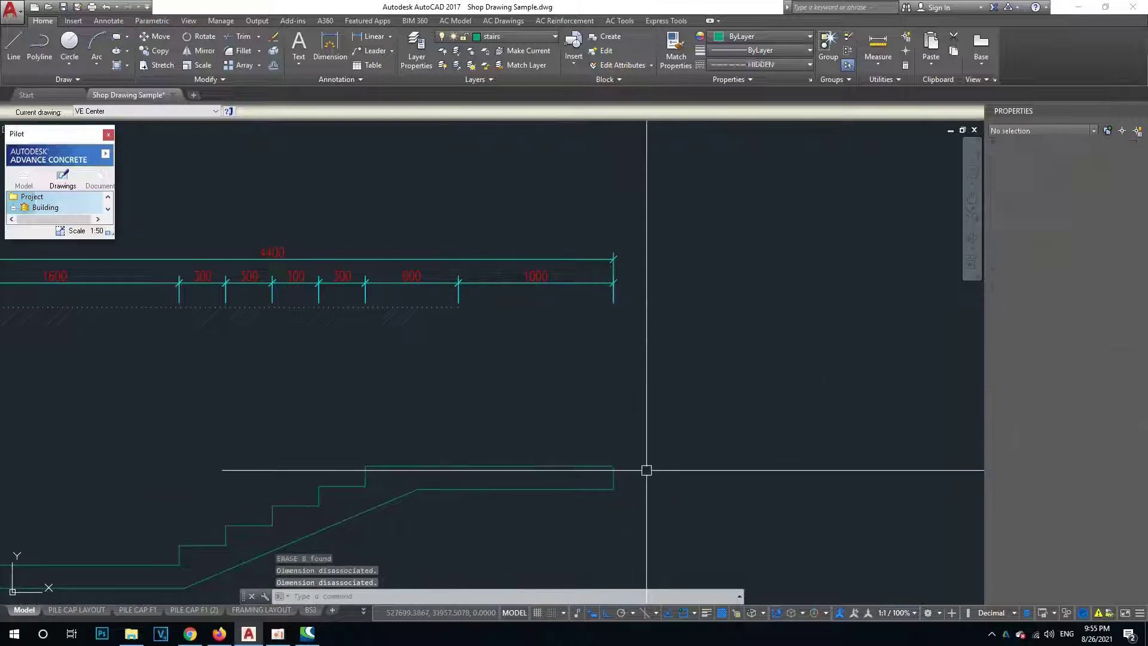
middle_drag(645, 467, 580, 411)
key(Return)
click(561, 413)
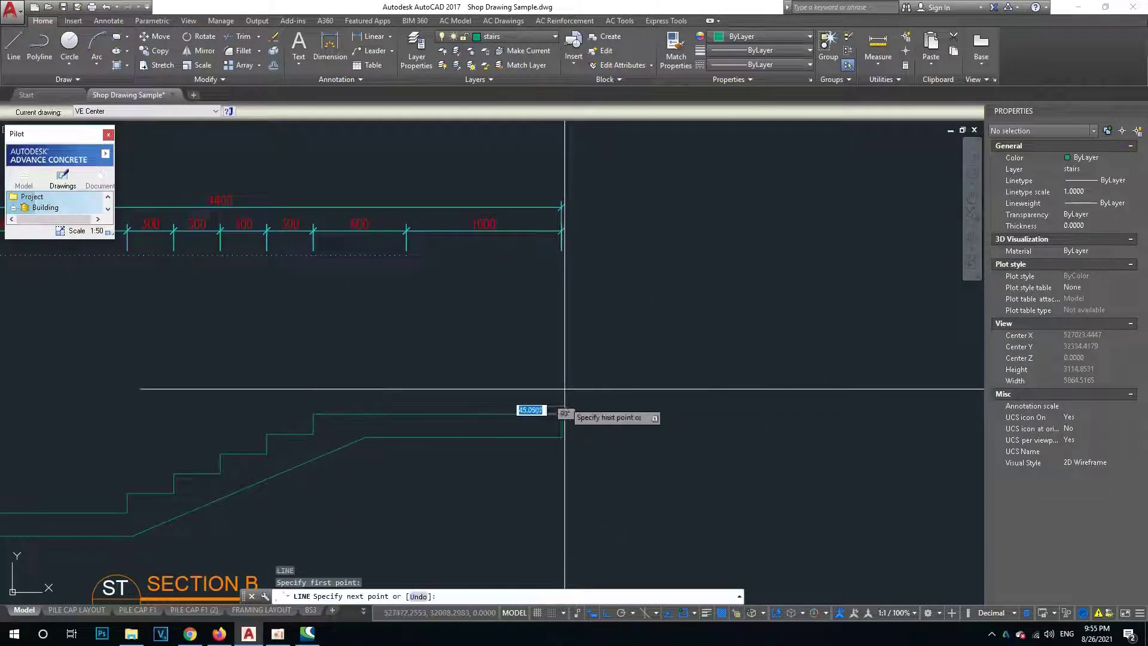
click(562, 315)
key(Return)
Grip-stretch the new line's bottom end down to the slab.
click(562, 389)
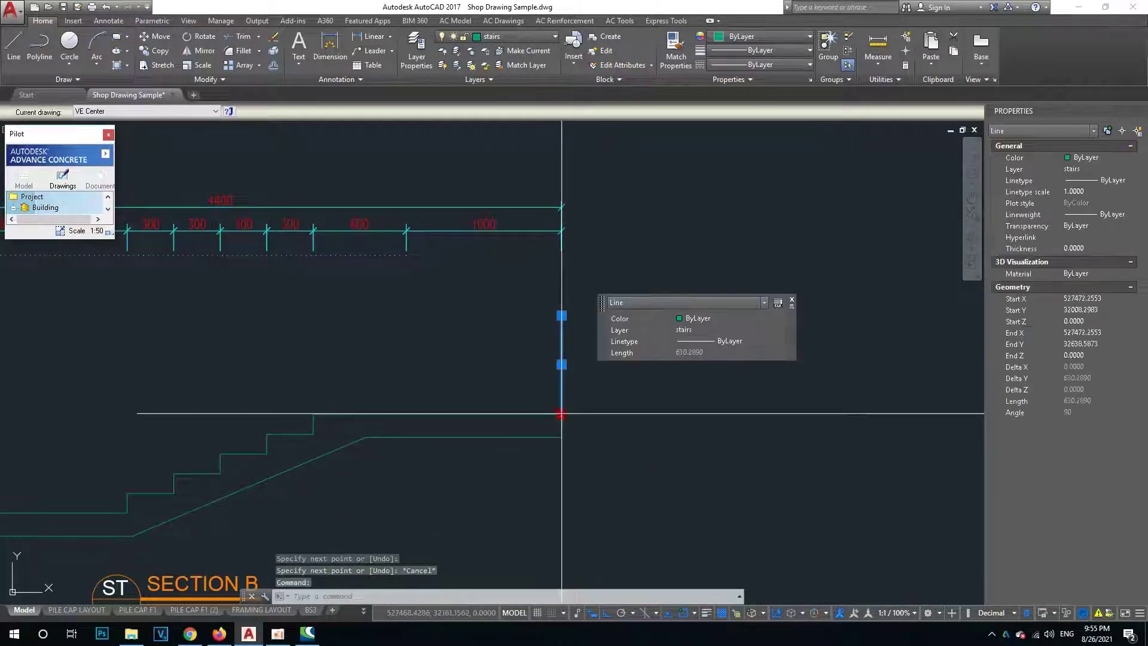
click(562, 413)
click(574, 510)
key(Escape)
scroll(559, 424, down, 2)
scroll(556, 436, up, 1)
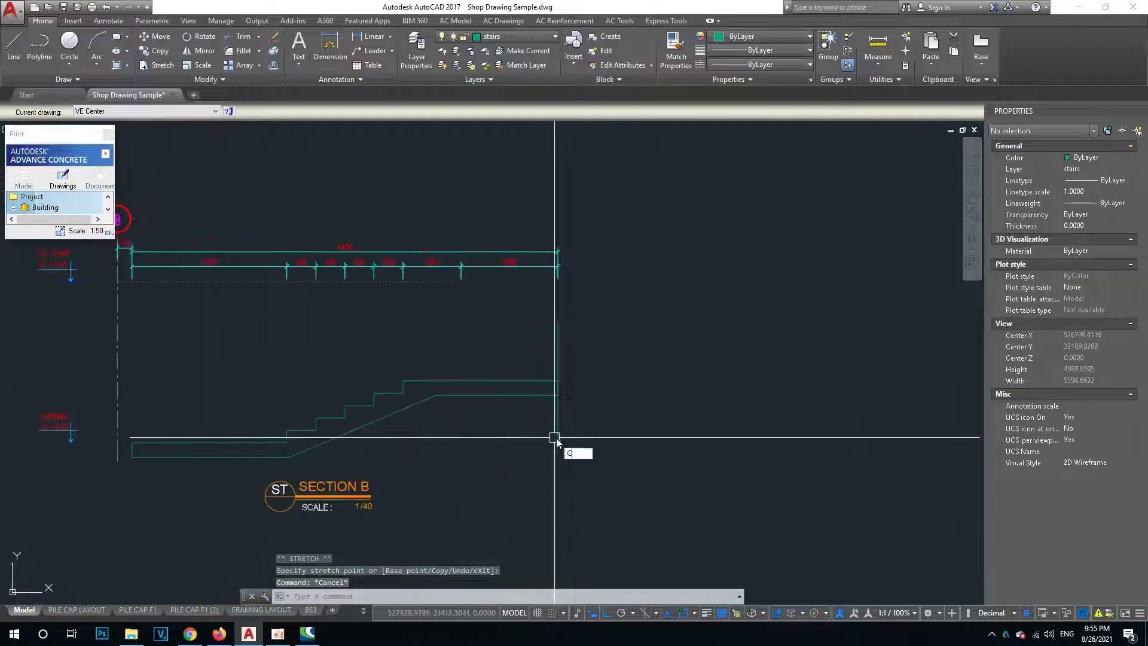
Copy the vertical wall line 300 to the right.
text(co)
key(Return)
click(558, 431)
key(Return)
click(649, 434)
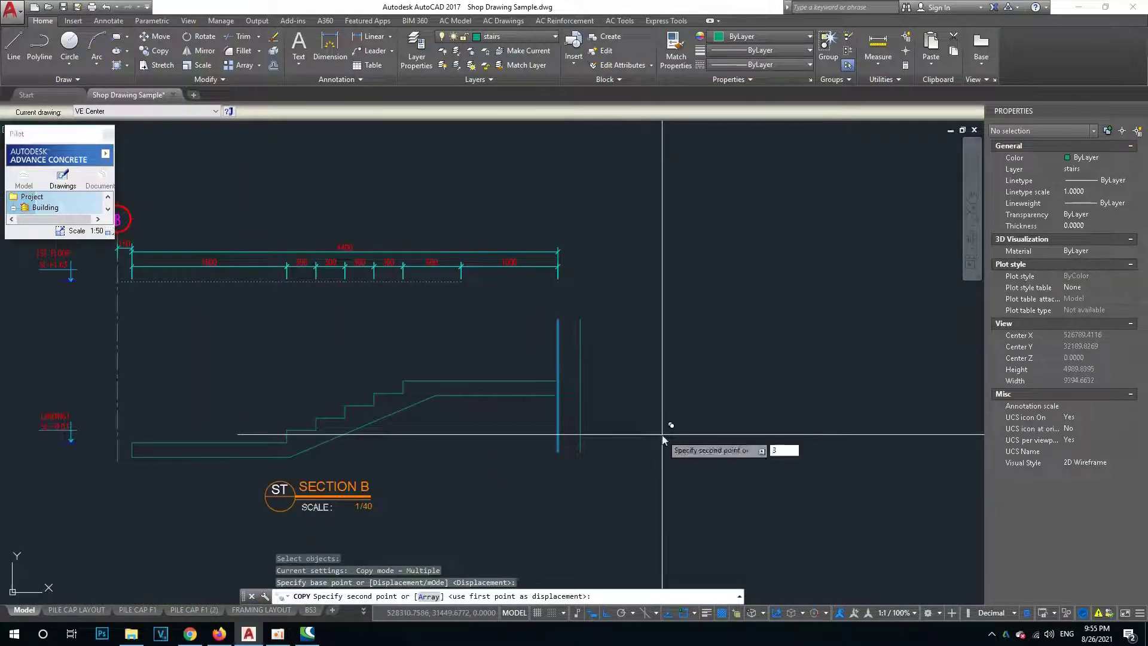
text(300)
key(Return)
key(Escape)
key(Escape)
scroll(598, 319, down, 4)
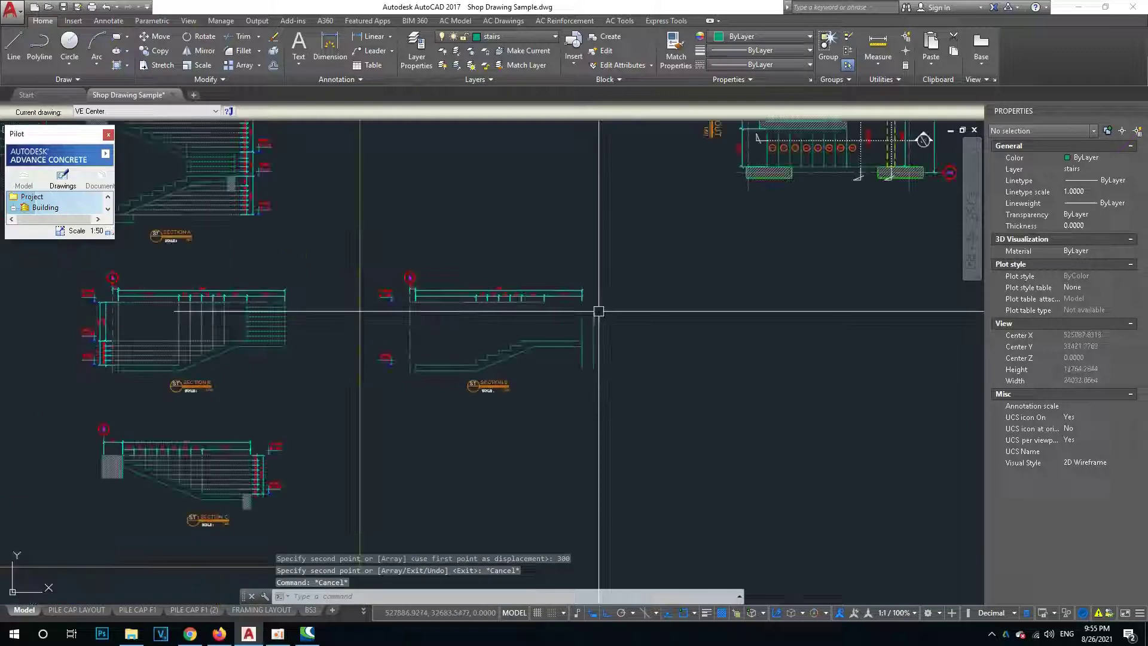
middle_drag(248, 399, 556, 413)
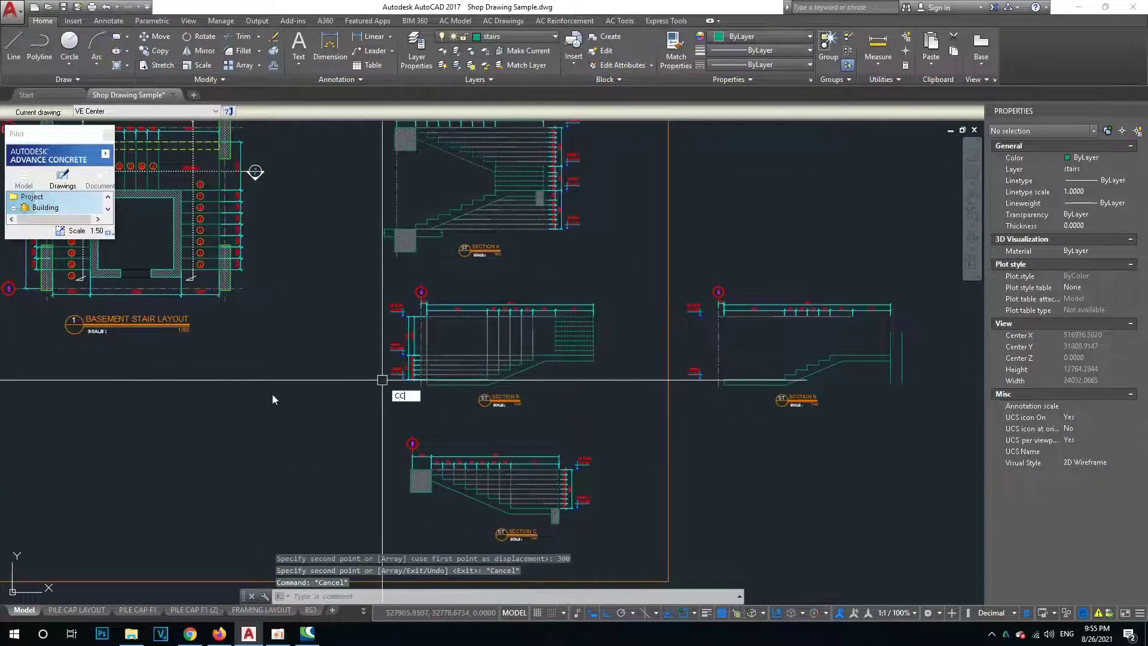
Copy the break-line symbol from the beam section drawing.
key(Return)
scroll(361, 392, down, 5)
scroll(499, 268, up, 5)
scroll(499, 267, down, 5)
scroll(498, 267, up, 5)
scroll(418, 335, down, 5)
scroll(538, 359, up, 5)
scroll(297, 401, down, 6)
mouse_move(297, 401)
middle_down()
mouse_move(506, 335)
mouse_move(359, 359)
middle_up()
scroll(352, 395, up, 8)
scroll(628, 482, up, 3)
scroll(487, 359, up, 1)
scroll(445, 377, up, 4)
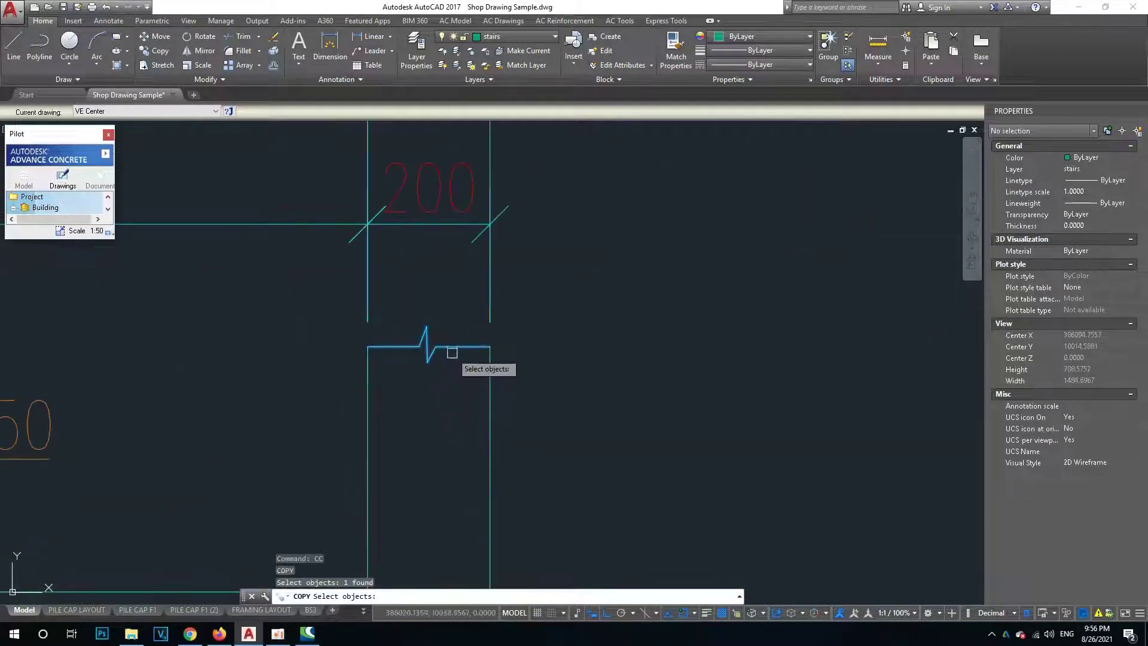
key(Return)
click(491, 346)
scroll(359, 371, down, 5)
scroll(638, 347, down, 4)
scroll(637, 346, up, 4)
scroll(801, 287, up, 4)
scroll(718, 365, up, 2)
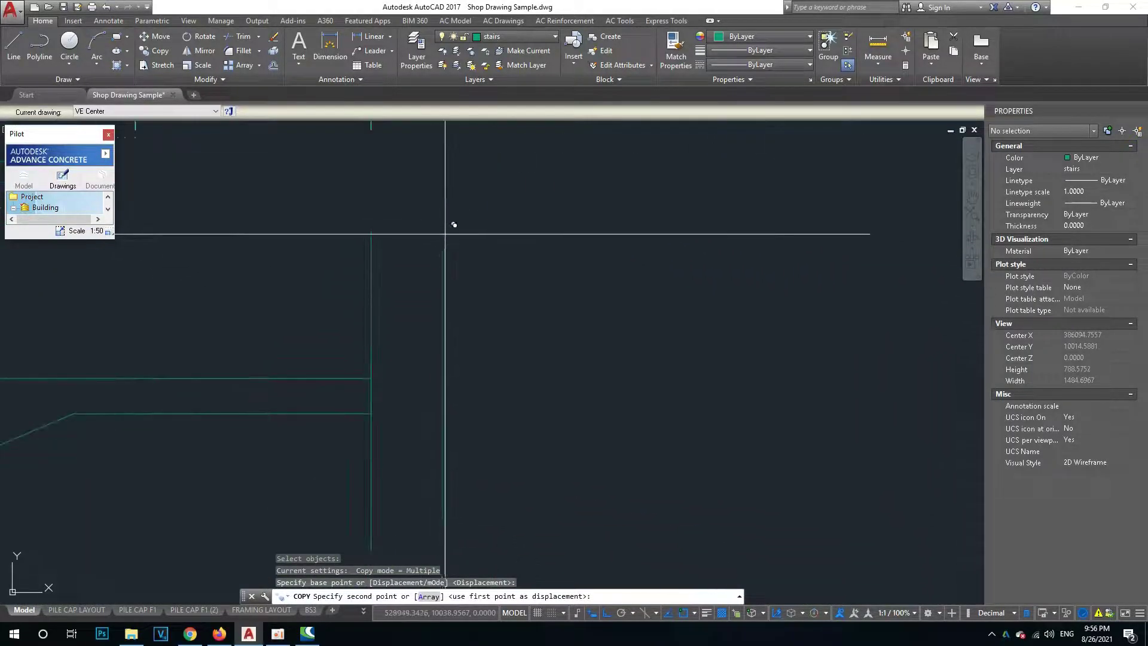
key(Escape)
Move the break symbol onto the wall top and shift its zigzag left.
text(m)
key(Return)
drag(461, 264, 441, 297)
key(Return)
scroll(539, 317, up, 10)
click(620, 310)
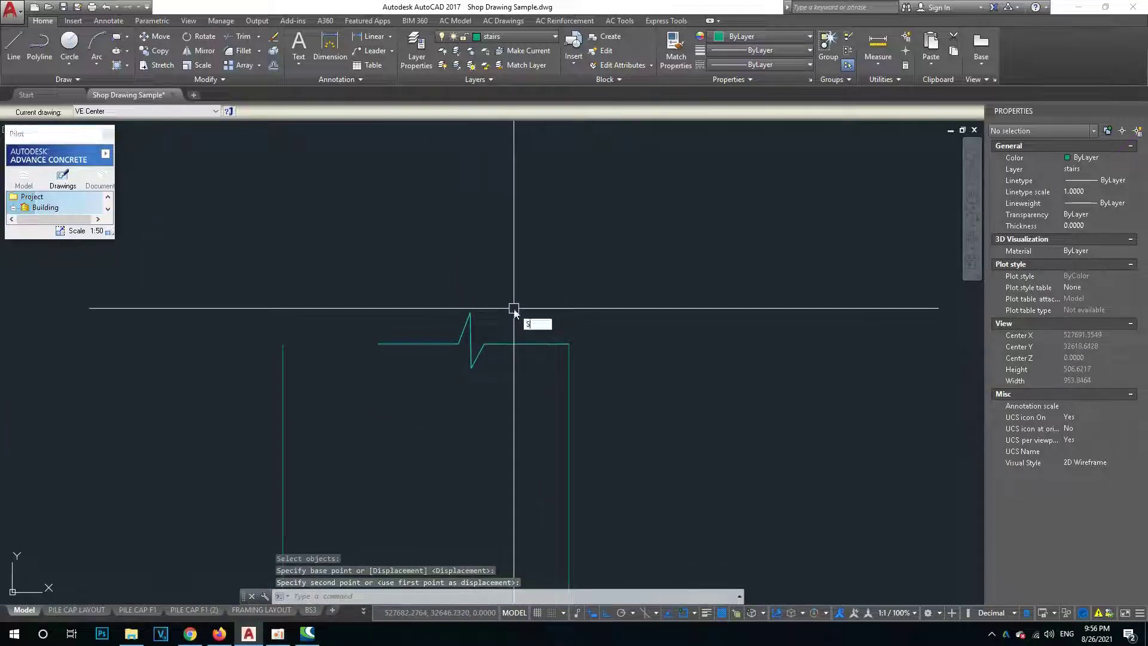
key(Return)
click(530, 278)
click(456, 388)
key(Return)
click(427, 381)
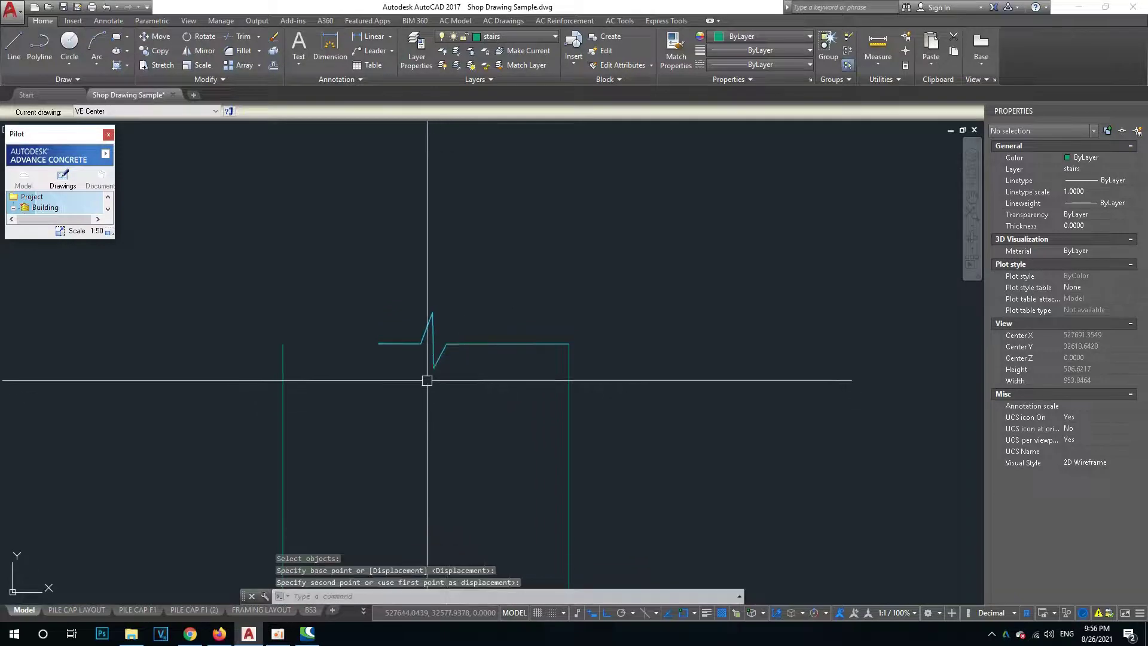
click(397, 344)
click(378, 344)
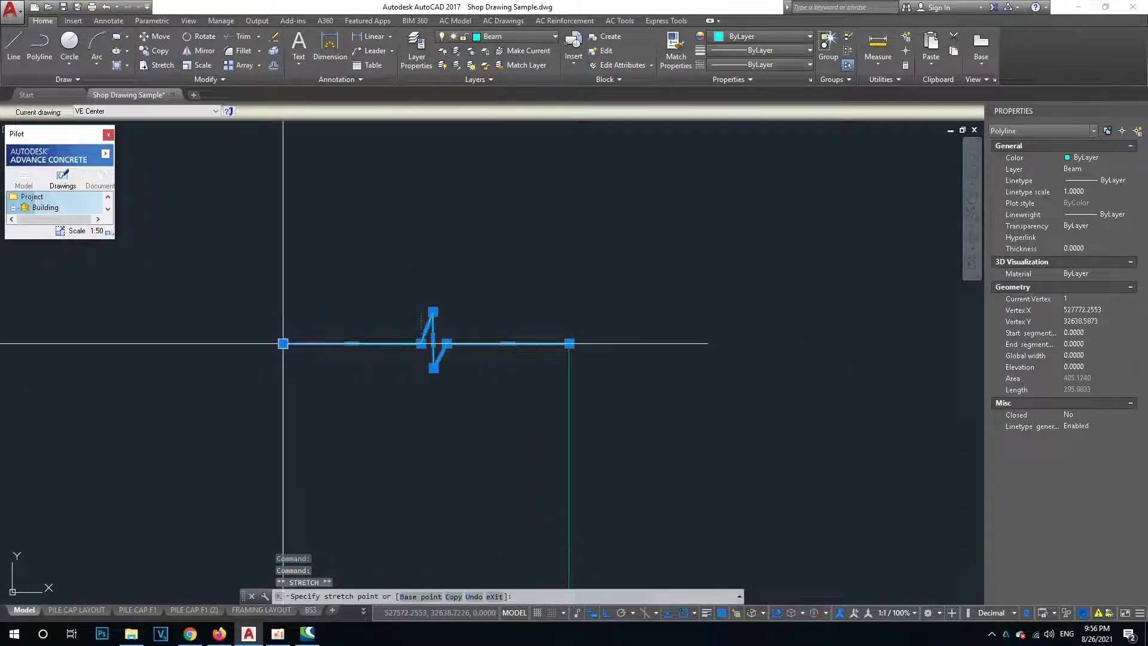
key(Escape)
key(Escape)
scroll(376, 296, down, 8)
scroll(357, 296, up, 4)
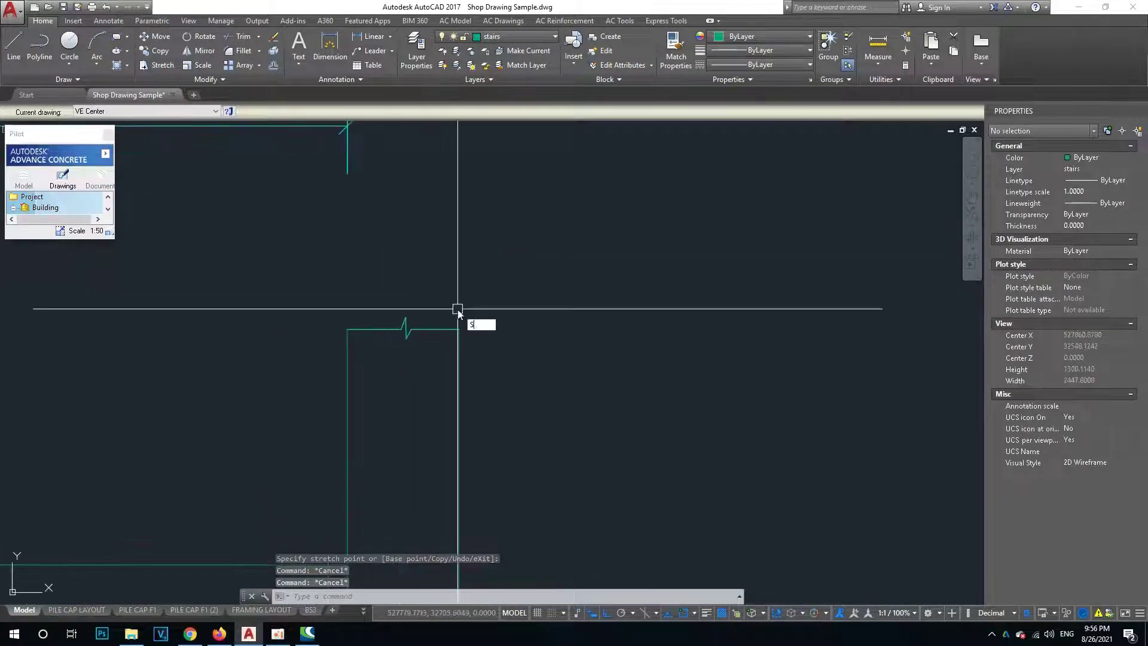
Scale the break symbol by a factor of 2.
text(c)
key(Return)
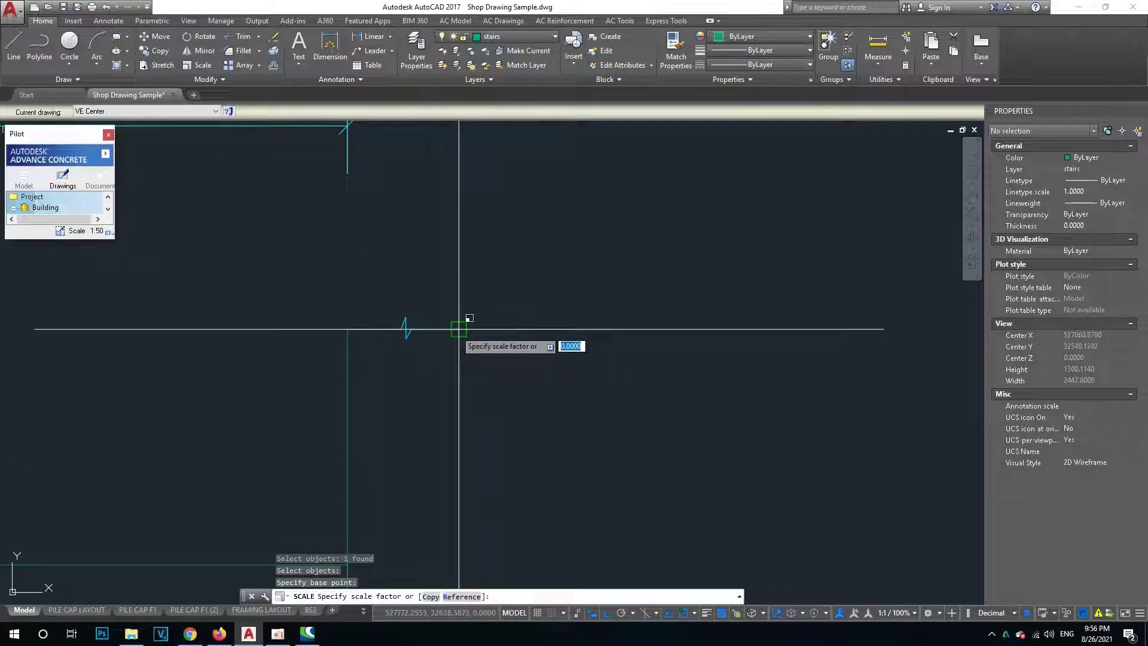
text(2)
key(Return)
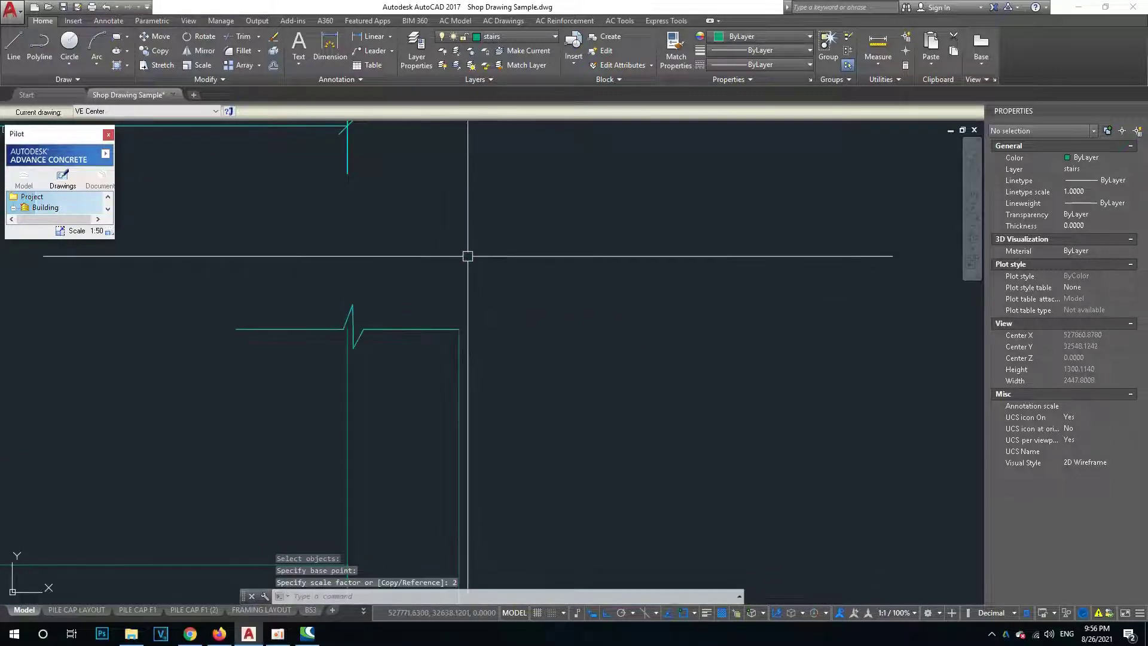
middle_drag(361, 287, 367, 315)
text(m)
key(Return)
drag(421, 318, 403, 359)
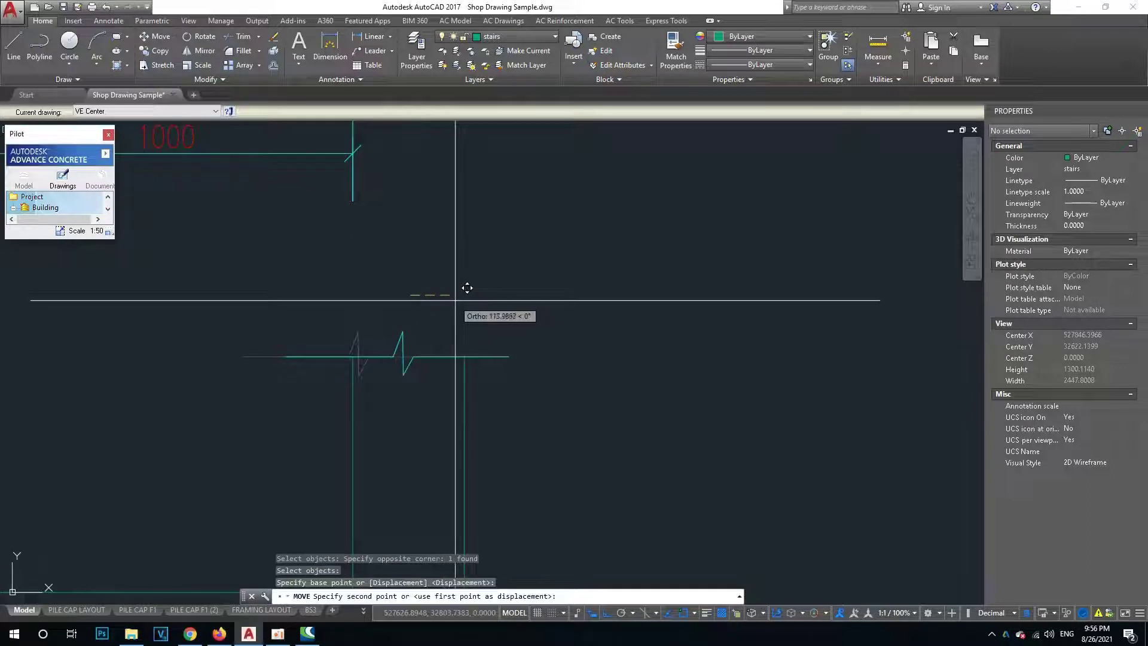
key(Escape)
middle_drag(457, 357, 476, 337)
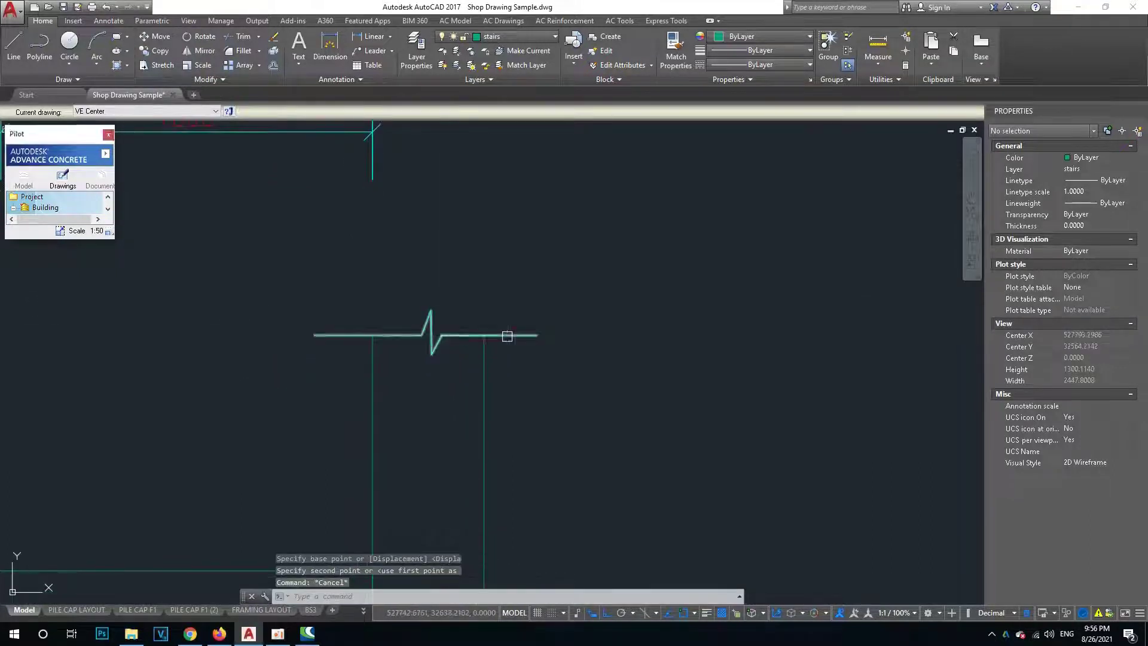
Trim the break line where it overhangs past the wall edge.
text(tr)
key(Return)
key(Return)
click(491, 336)
key(Escape)
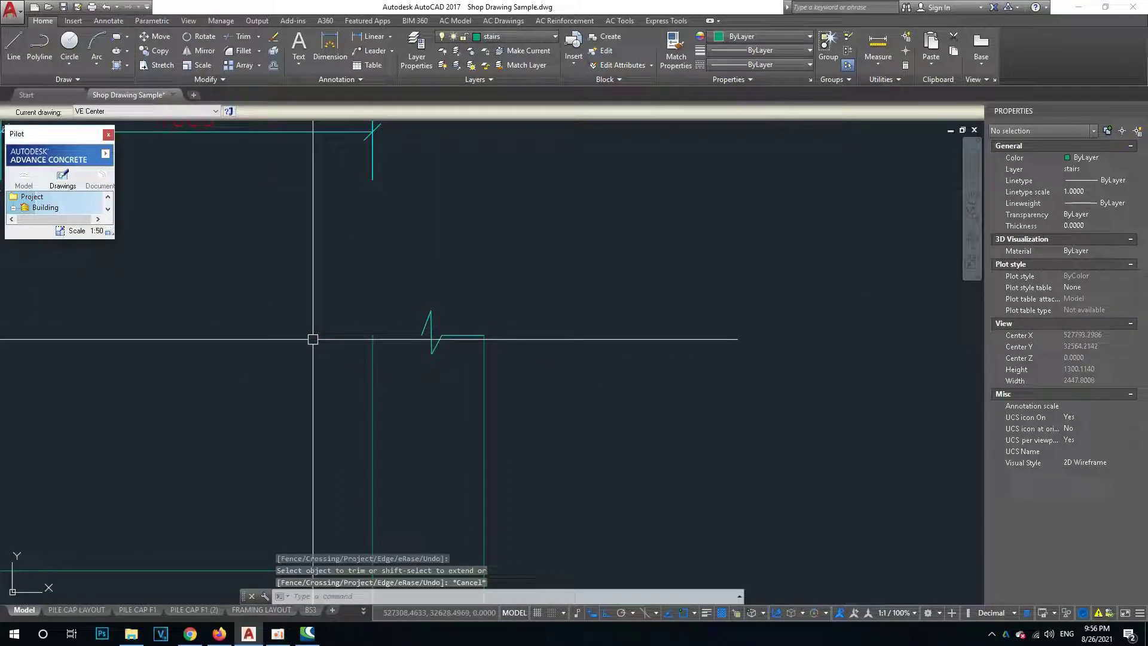
text(x)
key(Return)
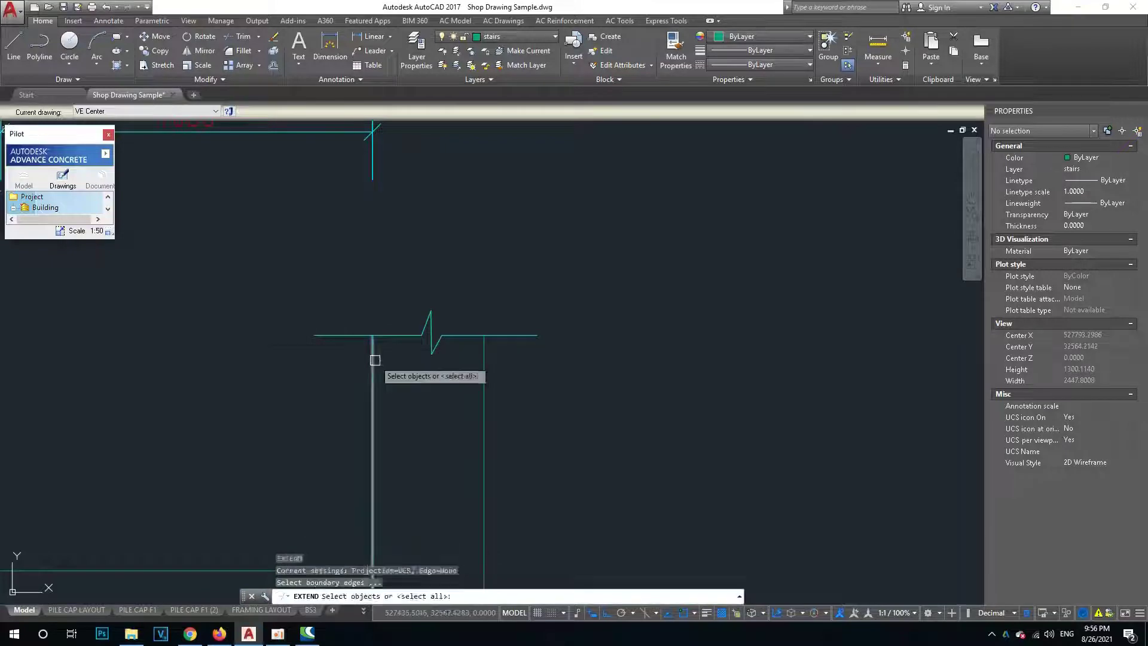
key(Escape)
text(tr)
key(Return)
scroll(564, 277, down, 2)
scroll(541, 305, up, 1)
scroll(479, 336, up, 1)
key(Return)
key(Return)
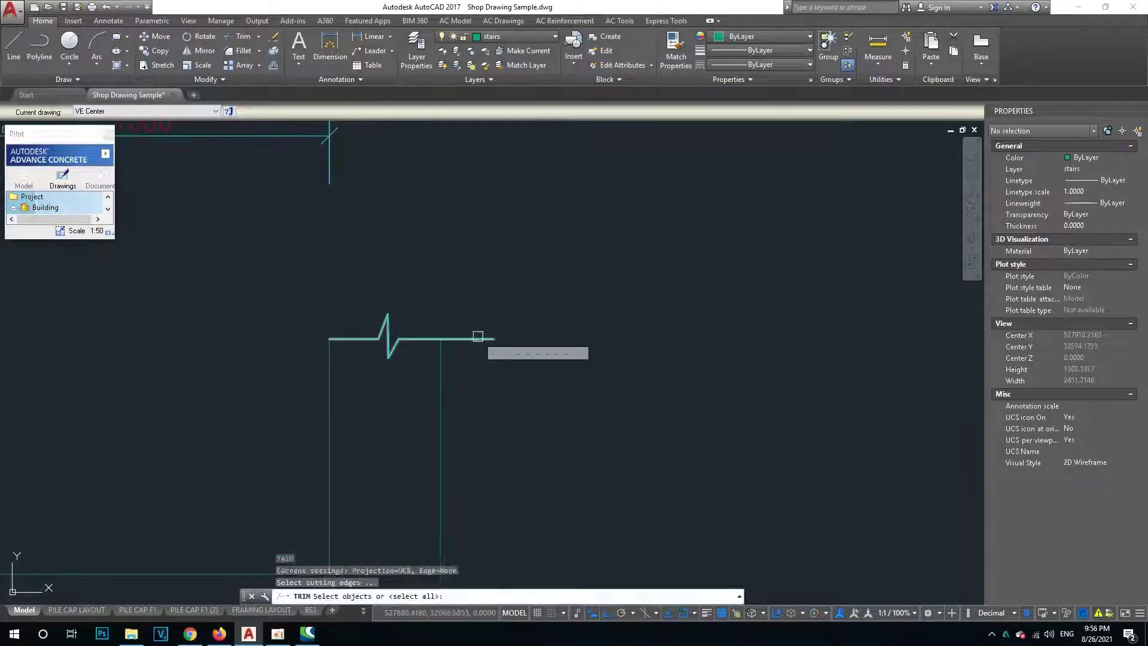
key(Escape)
scroll(503, 317, down, 4)
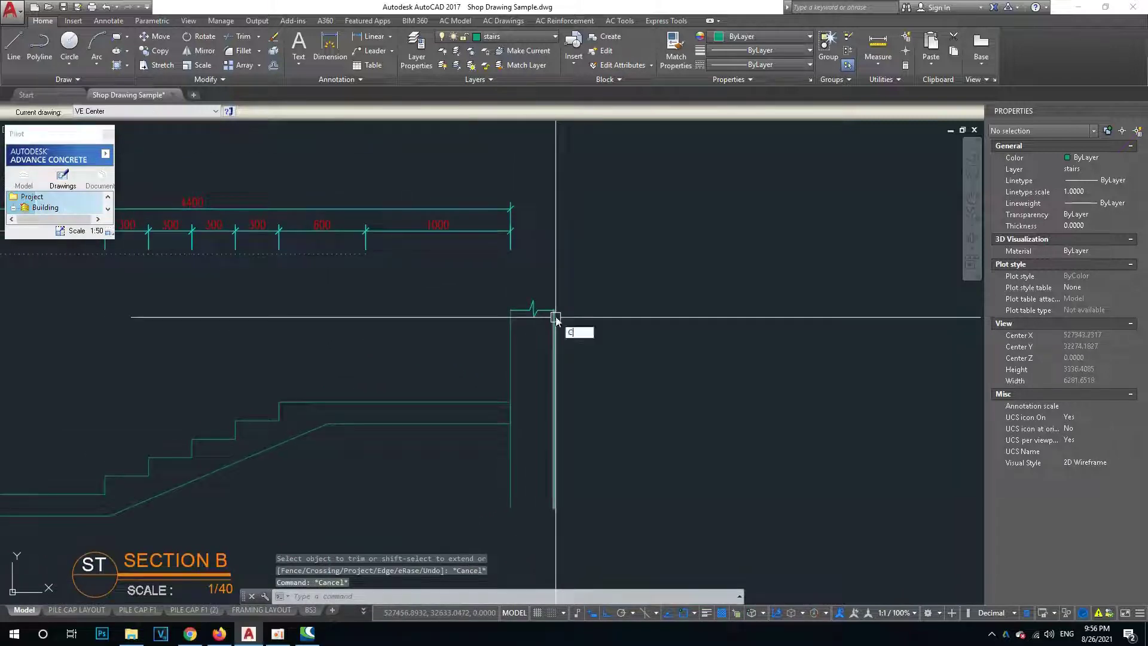
Copy the top break line down to the bottom of the wall.
text(o)
key(Return)
click(489, 292)
click(554, 311)
click(553, 507)
key(Escape)
scroll(526, 478, down, 1)
scroll(426, 451, down, 1)
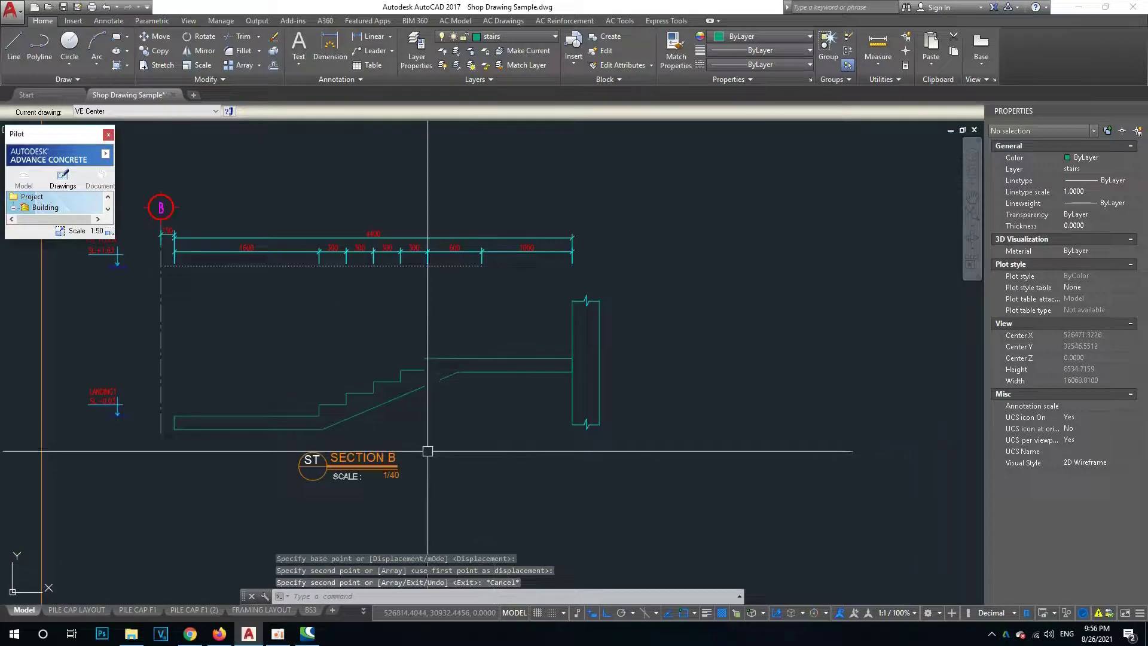
Draw a horizontal construction line (XL) across the section near the wall base.
text(xl)
key(Return)
click(226, 428)
click(464, 419)
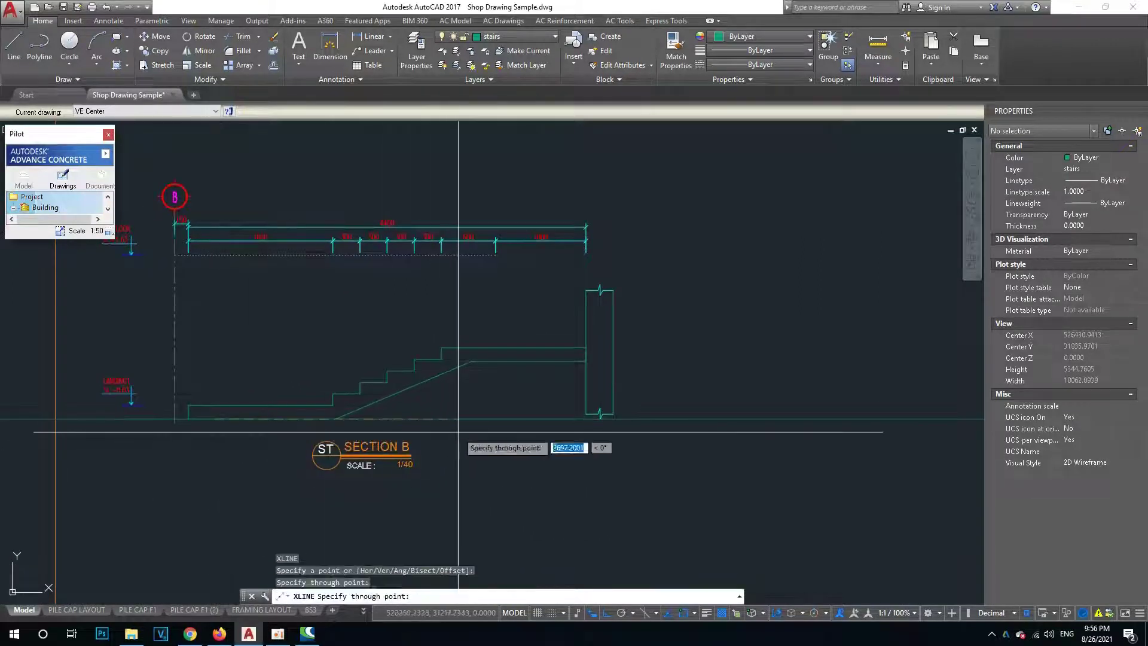
key(Escape)
Move the construction line slightly lower.
text(m)
key(Return)
click(500, 423)
key(Return)
click(489, 441)
Try stretching the wall base lines, then cancel the stretch.
text(s)
click(615, 383)
click(562, 430)
key(Return)
scroll(586, 418, up, 5)
click(591, 411)
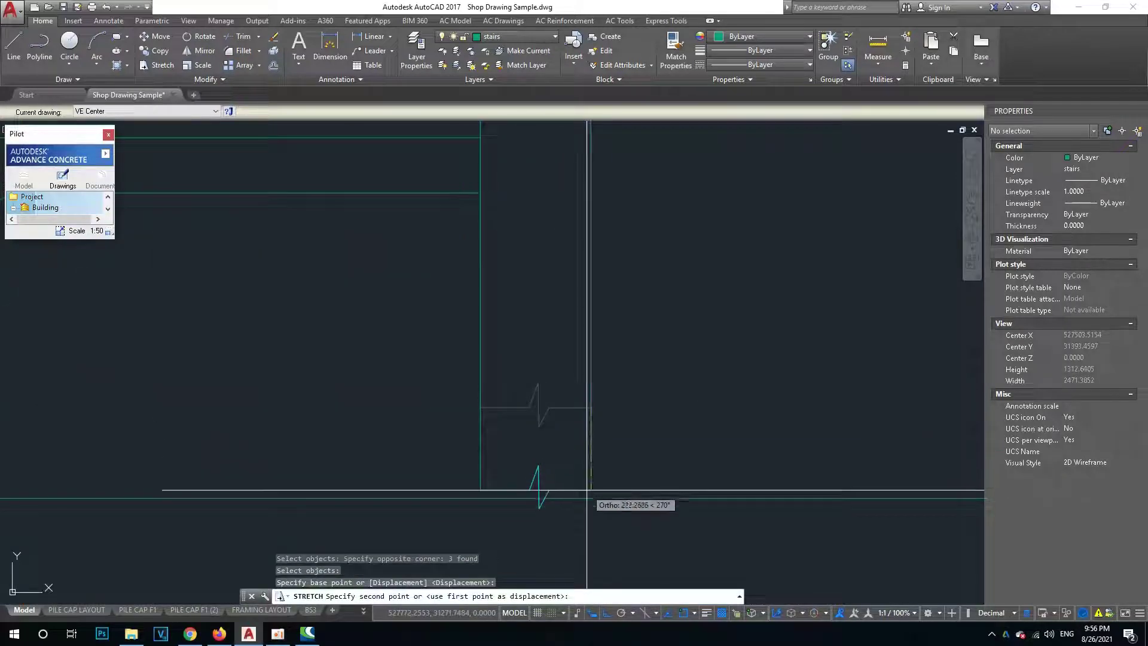
key(Escape)
key(Escape)
scroll(589, 454, down, 8)
Start copying part of the section, then abandon the copy.
text(co)
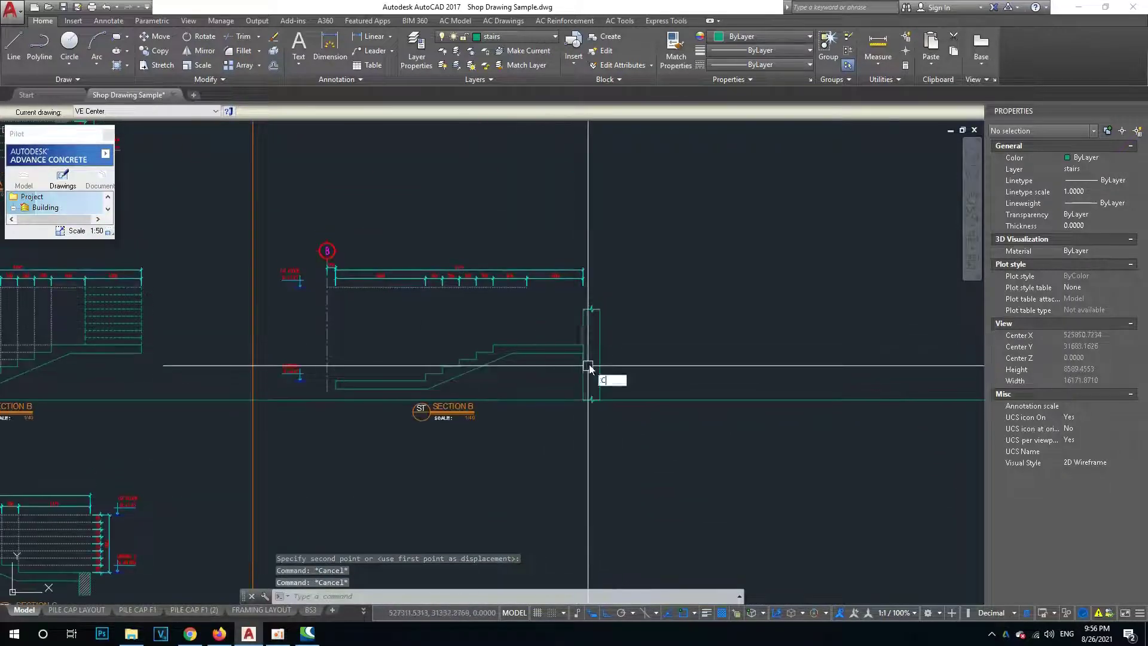
key(Return)
click(620, 453)
key(Return)
scroll(589, 397, up, 4)
scroll(584, 379, down, 2)
scroll(456, 385, down, 2)
scroll(505, 350, up, 2)
key(Escape)
Pan across the section and abandon a second construction line.
middle_drag(293, 370, 321, 364)
text(xl)
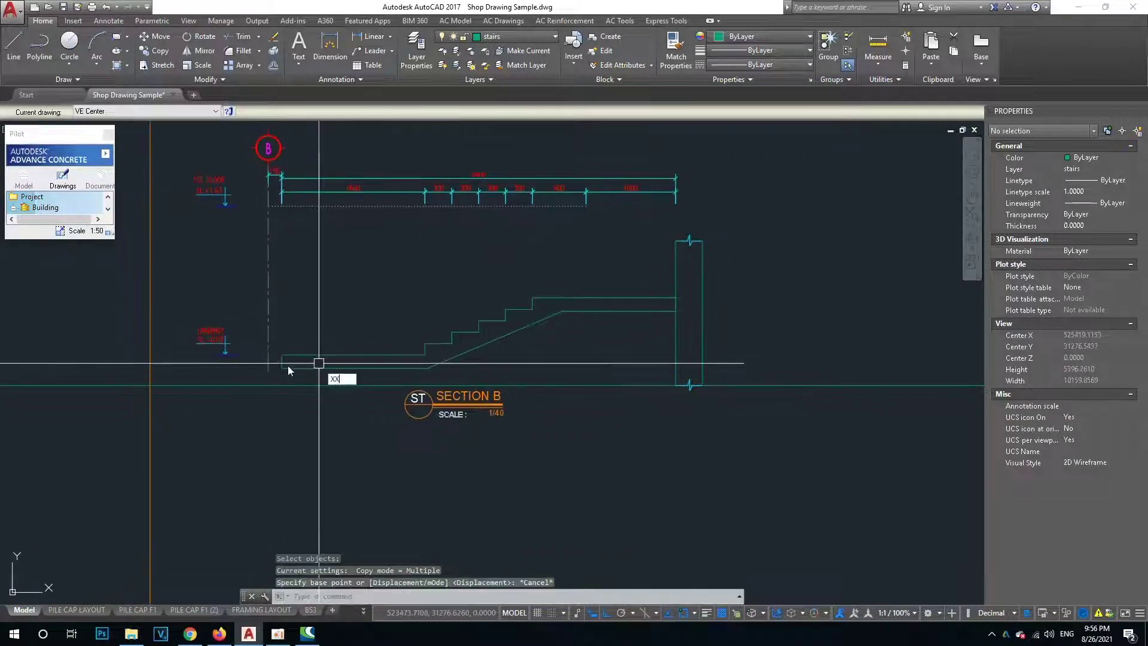
key(Return)
click(279, 361)
key(Escape)
Inspect Section B's stair lines with a cancelled property match and a window selection.
middle_drag(631, 320, 514, 376)
key(Return)
click(546, 313)
key(Escape)
click(501, 284)
click(574, 463)
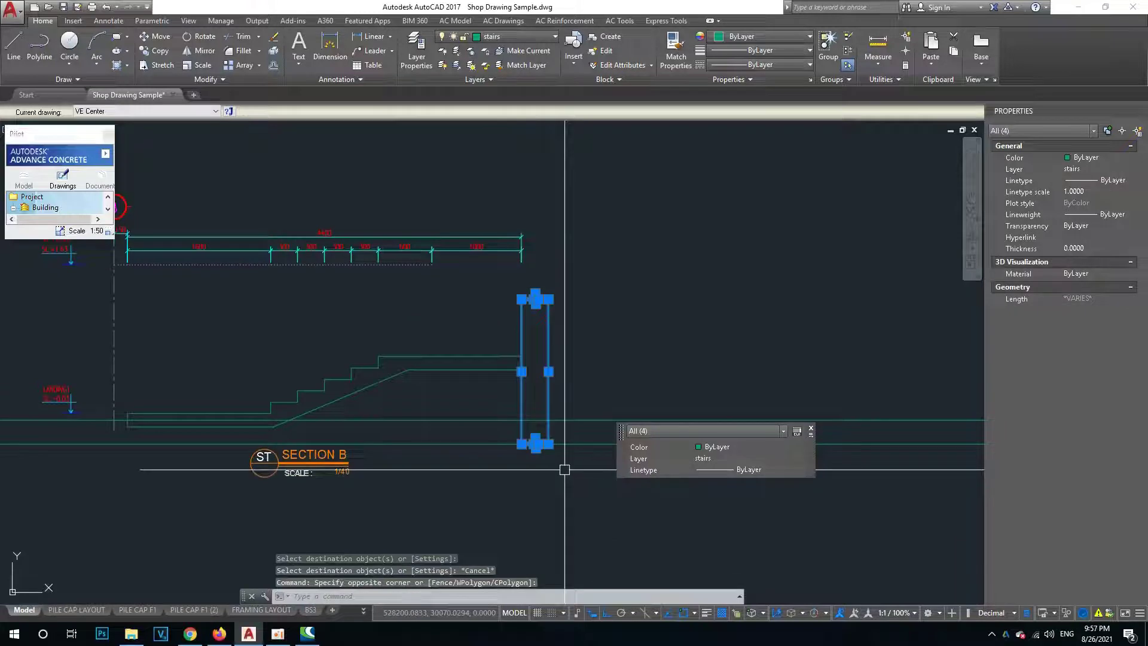
key(Escape)
key(Escape)
Start a trim on the stair lines, then cancel it.
scroll(547, 359, up, 4)
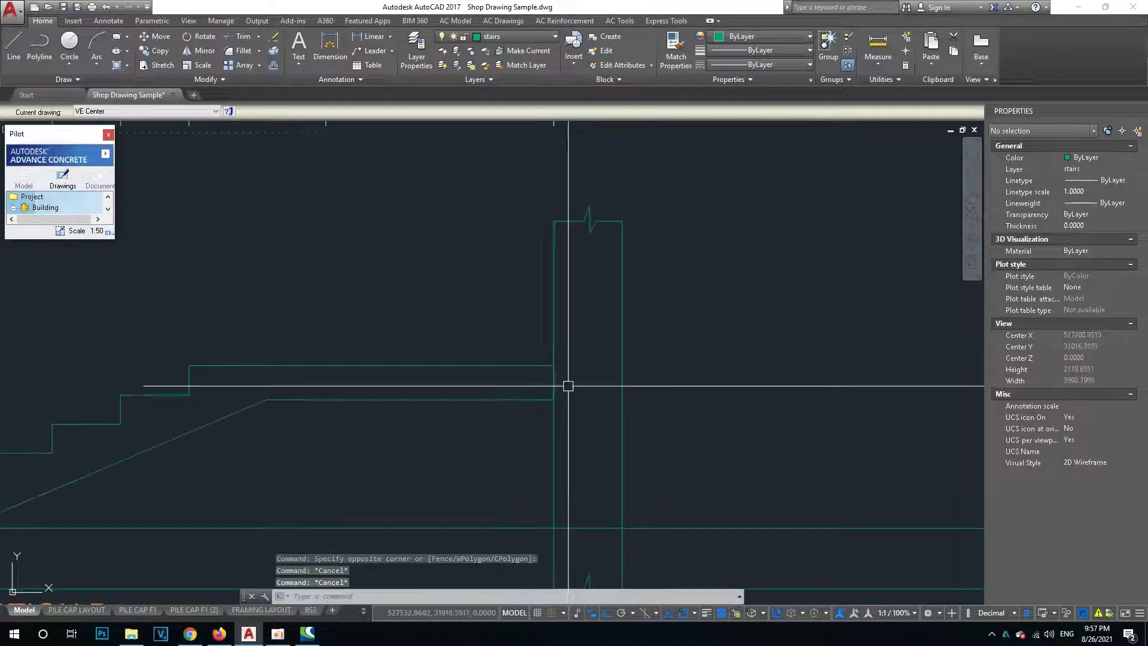
text(tr)
key(Return)
click(571, 386)
key(Escape)
key(Escape)
scroll(539, 383, down, 3)
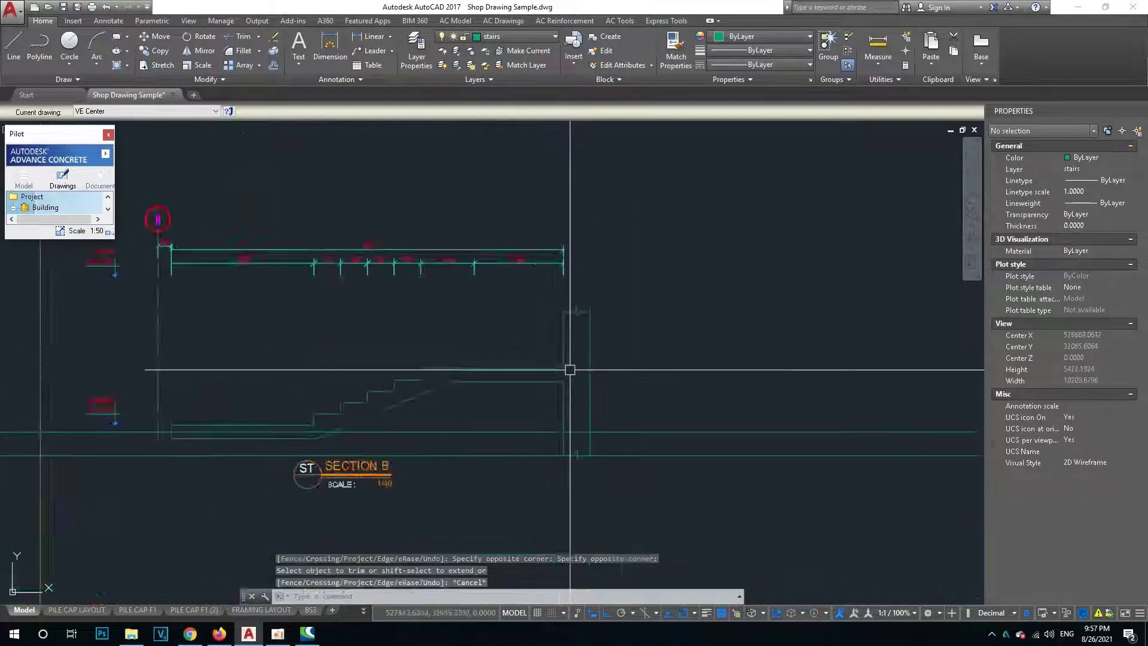
scroll(553, 321, down, 3)
Check the layer of the six wall and break lines without changing it.
click(553, 321)
click(608, 411)
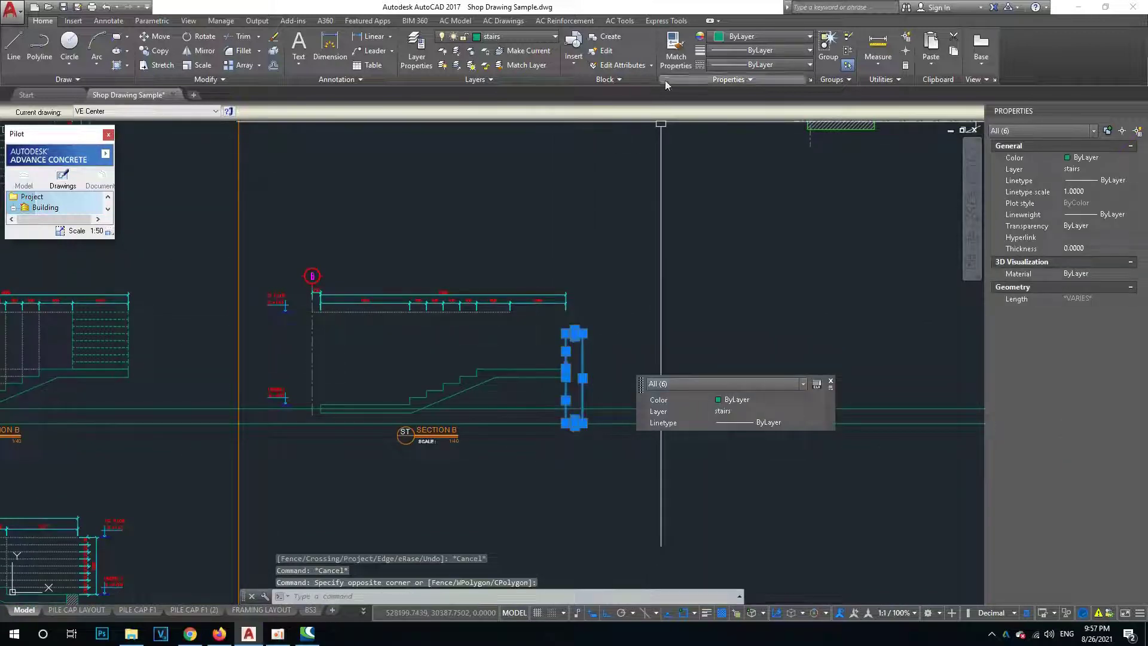
click(545, 37)
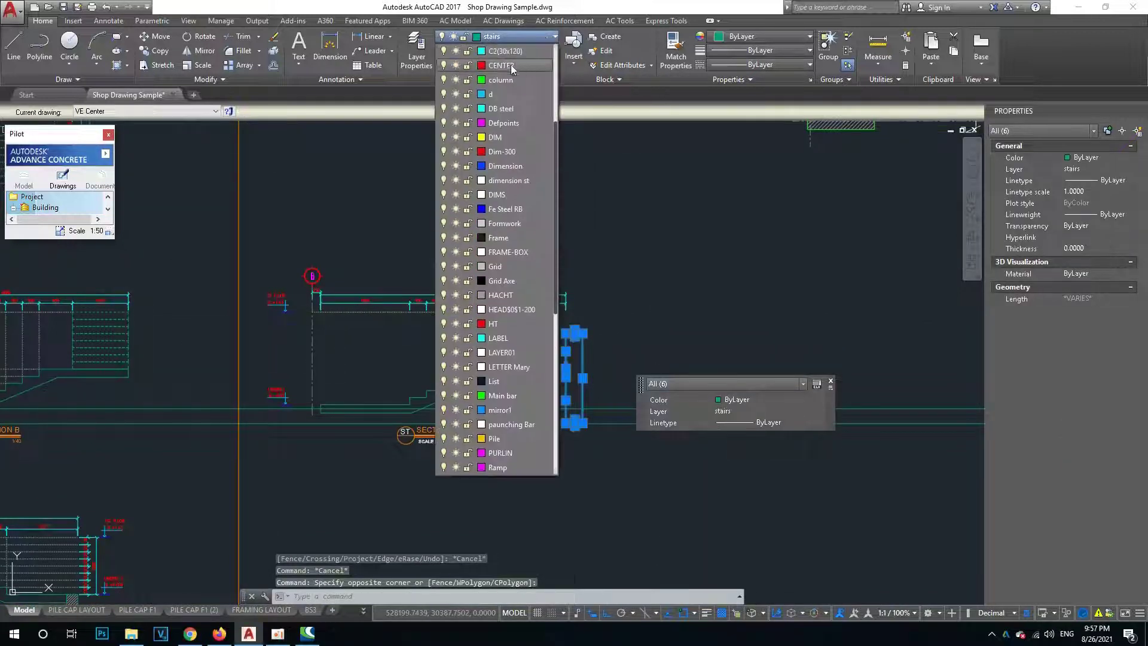
key(Escape)
scroll(578, 346, up, 3)
key(Escape)
key(Escape)
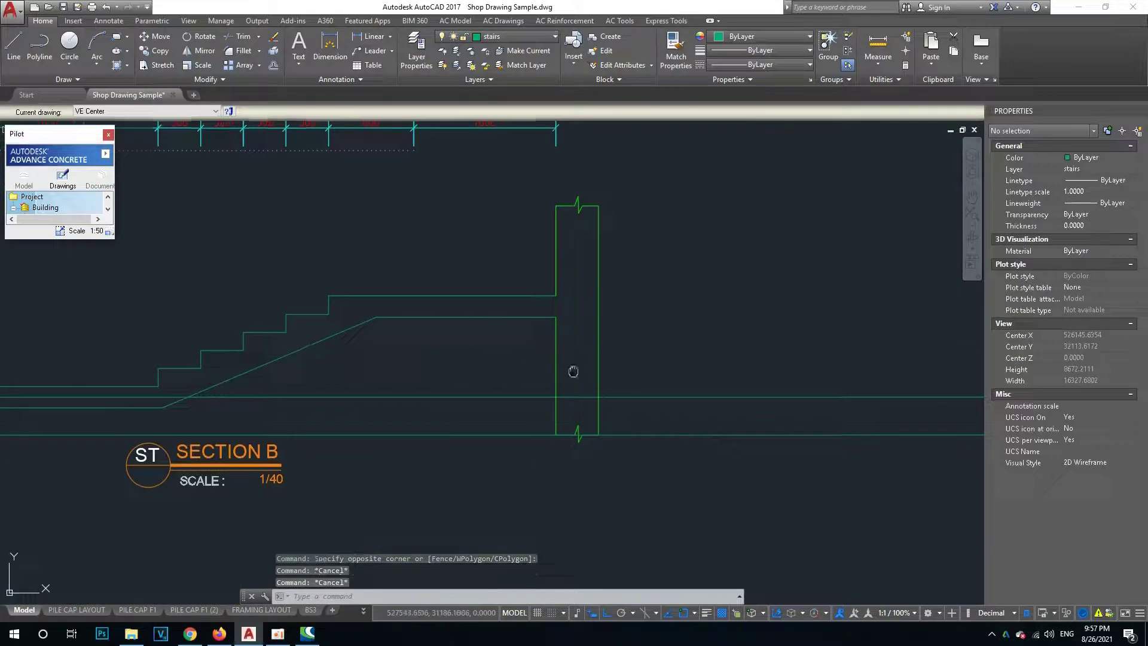
Start copying the wall, then cancel the empty copy.
text(c)
key(Return)
click(556, 299)
scroll(598, 359, up, 3)
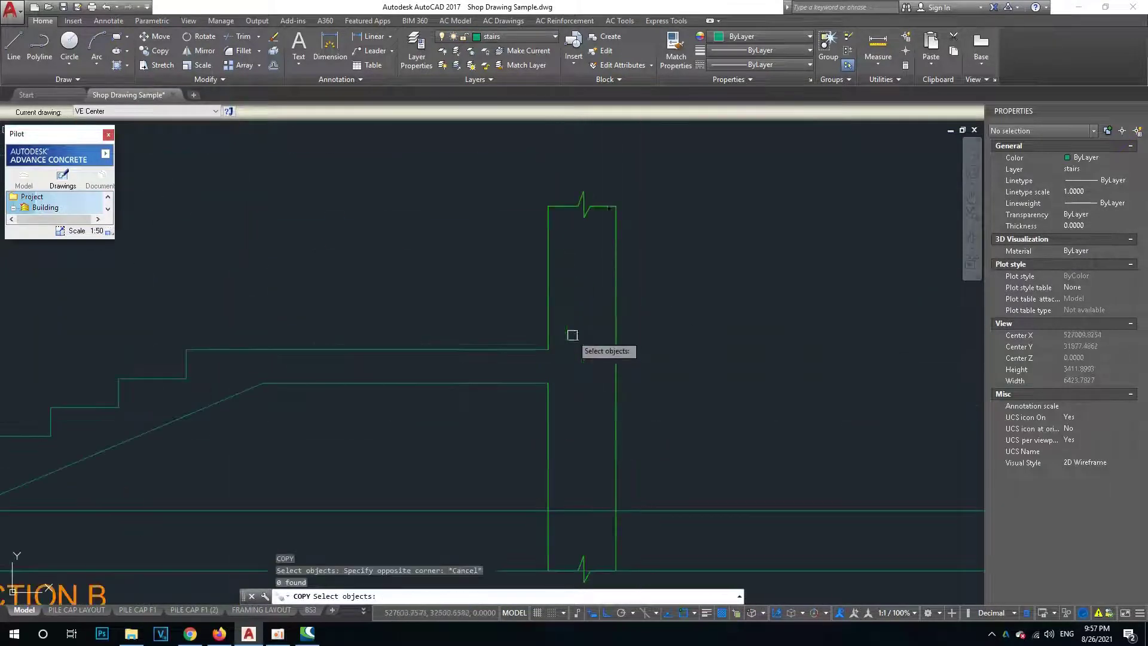
key(Escape)
key(Escape)
scroll(556, 374, down, 2)
Erase the vertical stair line inside Section B's right-hand wall.
middle_drag(557, 373, 547, 326)
scroll(548, 326, down, 2)
scroll(546, 333, up, 1)
scroll(546, 338, up, 2)
scroll(538, 341, up, 1)
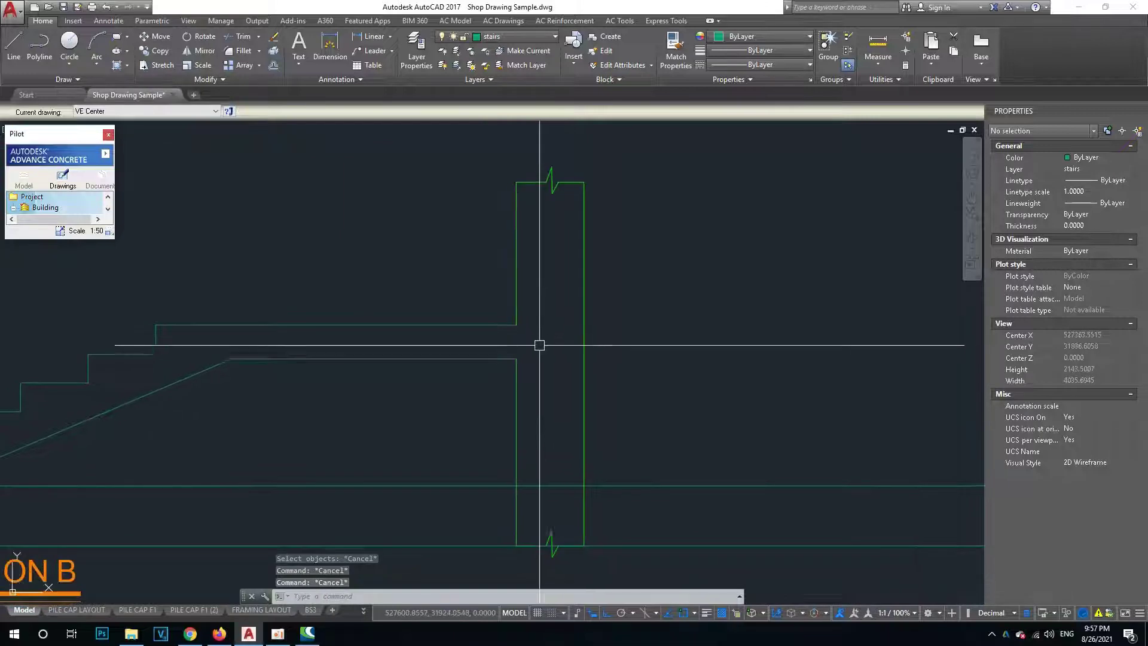
click(516, 274)
text(e)
key(Return)
key(Escape)
Extend the wall's left edge line up to the top break line.
middle_drag(524, 323, 523, 338)
text(ex)
key(Return)
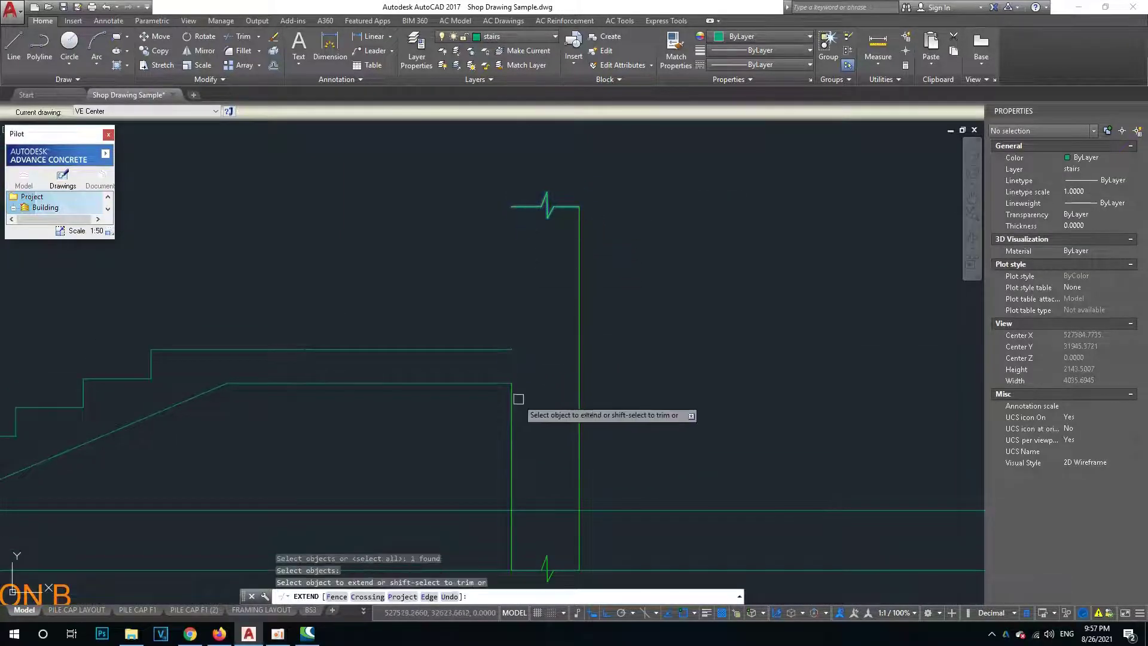
click(514, 399)
scroll(531, 347, down, 4)
key(Escape)
text(h)
key(Return)
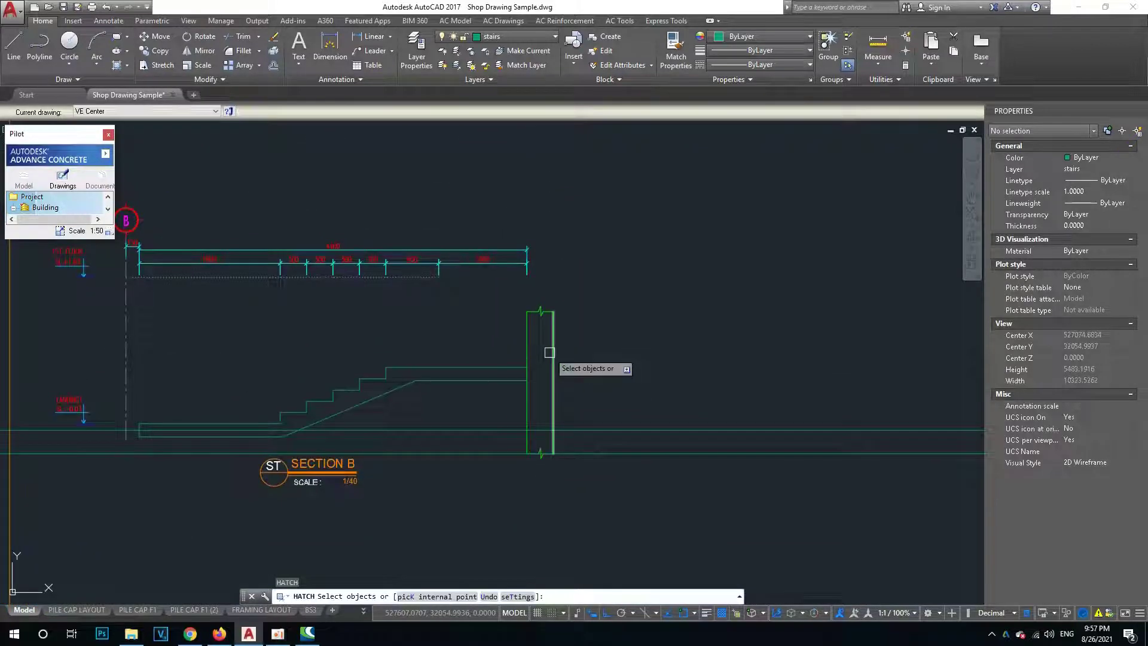
Hatch the right-hand wall of Section B by picking a point inside it.
click(551, 352)
key(Escape)
key(Escape)
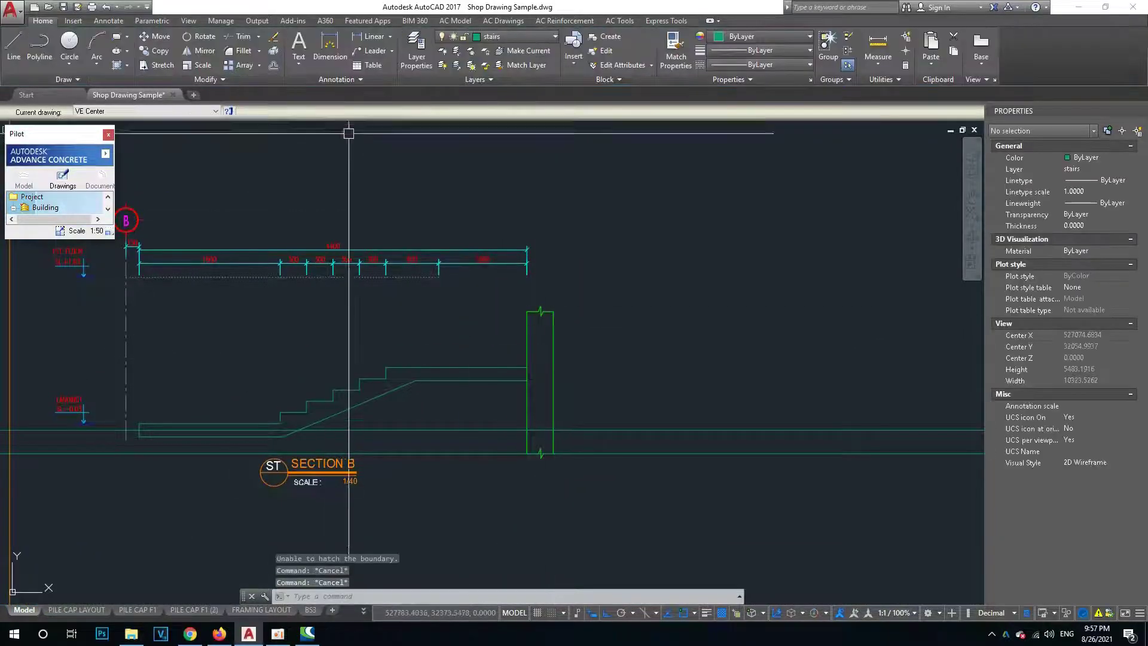
key(Return)
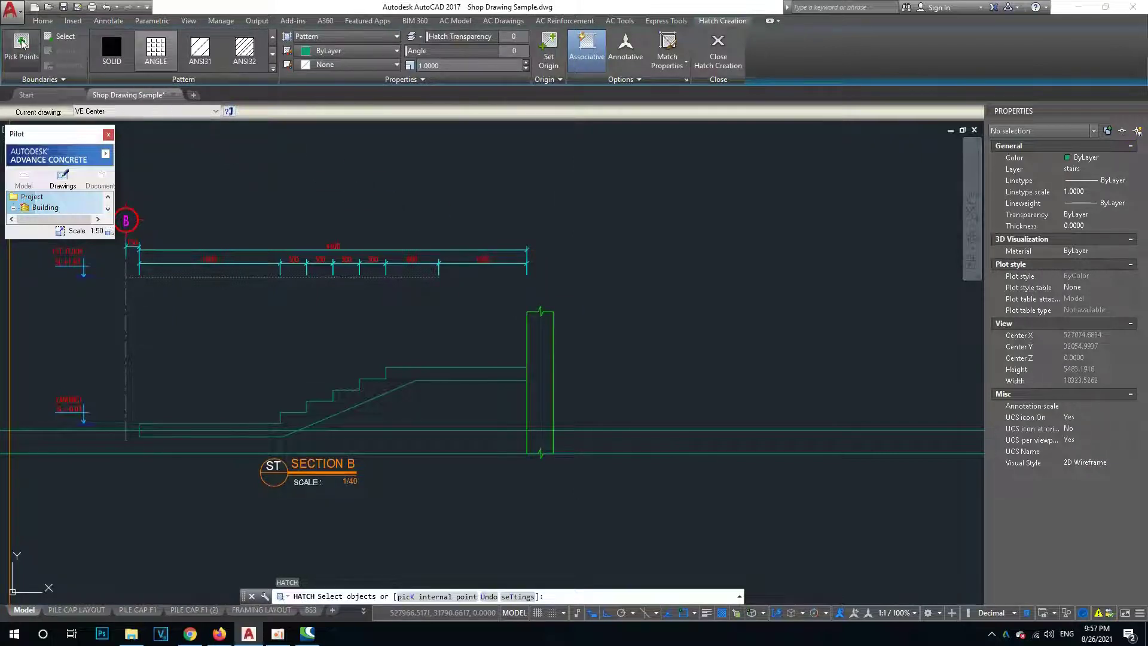
text(k)
key(Return)
click(541, 370)
scroll(538, 437, up, 4)
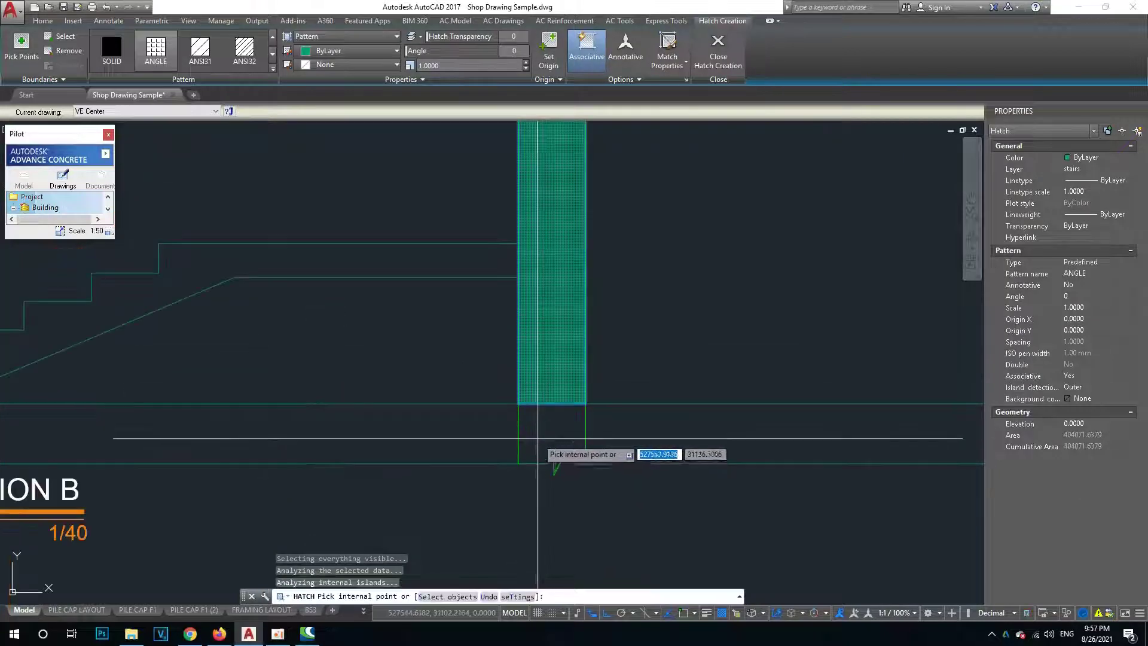
key(Escape)
scroll(538, 437, down, 5)
Delete the stray construction line below the wall.
click(598, 412)
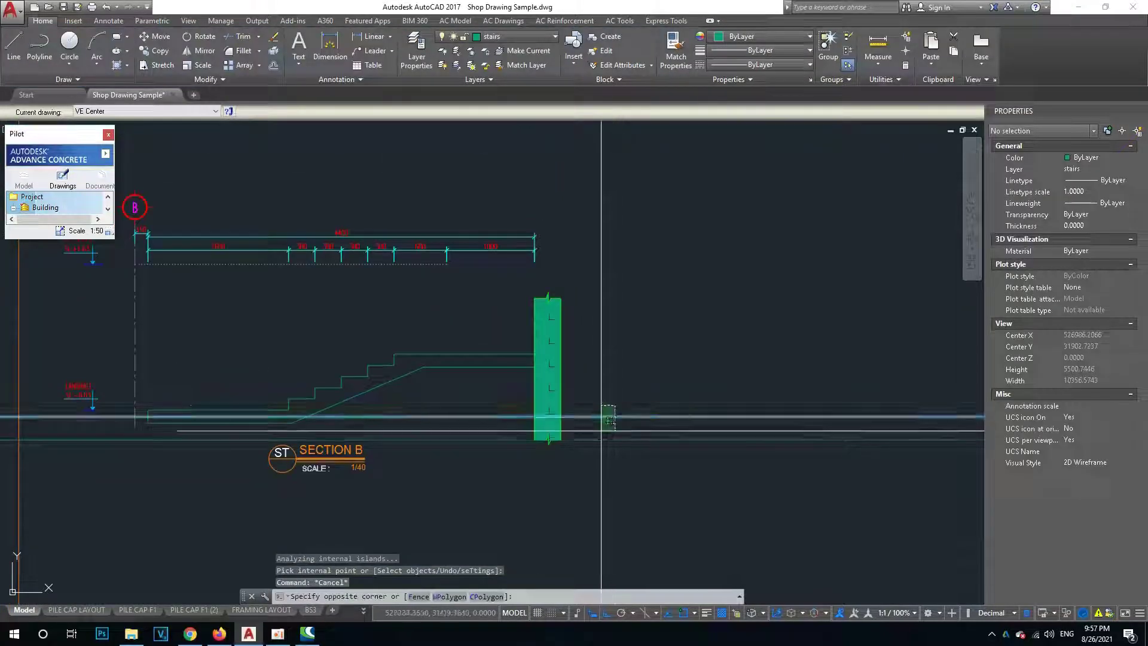
key(Delete)
scroll(604, 424, up, 2)
key(Escape)
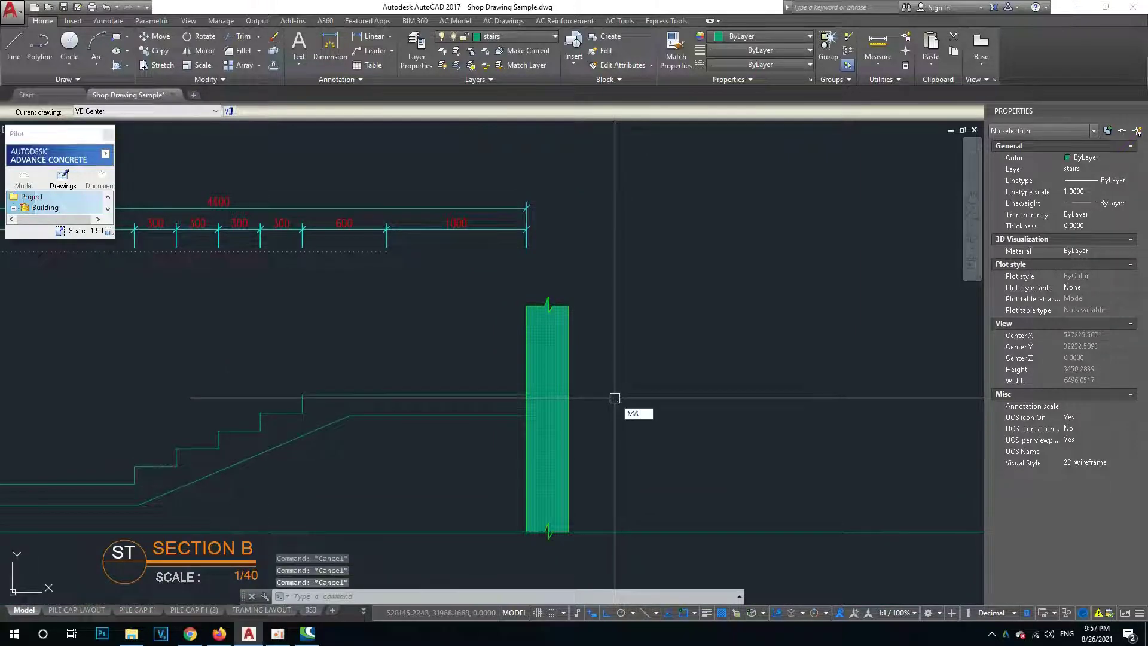
Pick Section A's existing diagonal hatch as the Match Properties source.
key(Return)
scroll(615, 398, down, 3)
scroll(615, 398, down, 2)
scroll(311, 539, up, 4)
middle_drag(311, 544, 320, 335)
scroll(222, 259, up, 3)
click(299, 263)
Apply that diagonal ANSI31 pattern to the new solid wall hatch.
scroll(294, 264, down, 3)
scroll(598, 371, down, 3)
scroll(405, 317, up, 5)
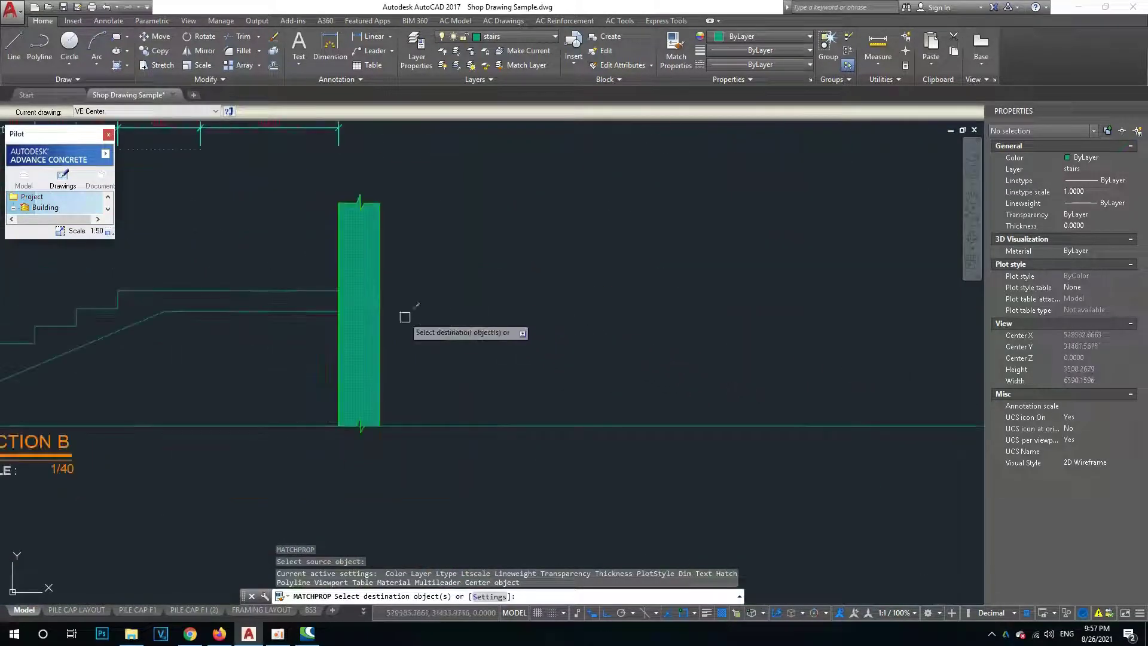
click(358, 299)
scroll(457, 341, up, 3)
scroll(538, 315, down, 3)
key(Escape)
key(Escape)
Bring the hatched wall back into view and begin copying it.
scroll(560, 333, up, 3)
key(Escape)
scroll(560, 333, down, 4)
scroll(546, 334, up, 2)
middle_drag(590, 301, 642, 308)
scroll(642, 307, down, 1)
scroll(636, 312, down, 3)
text(co)
key(Return)
click(617, 237)
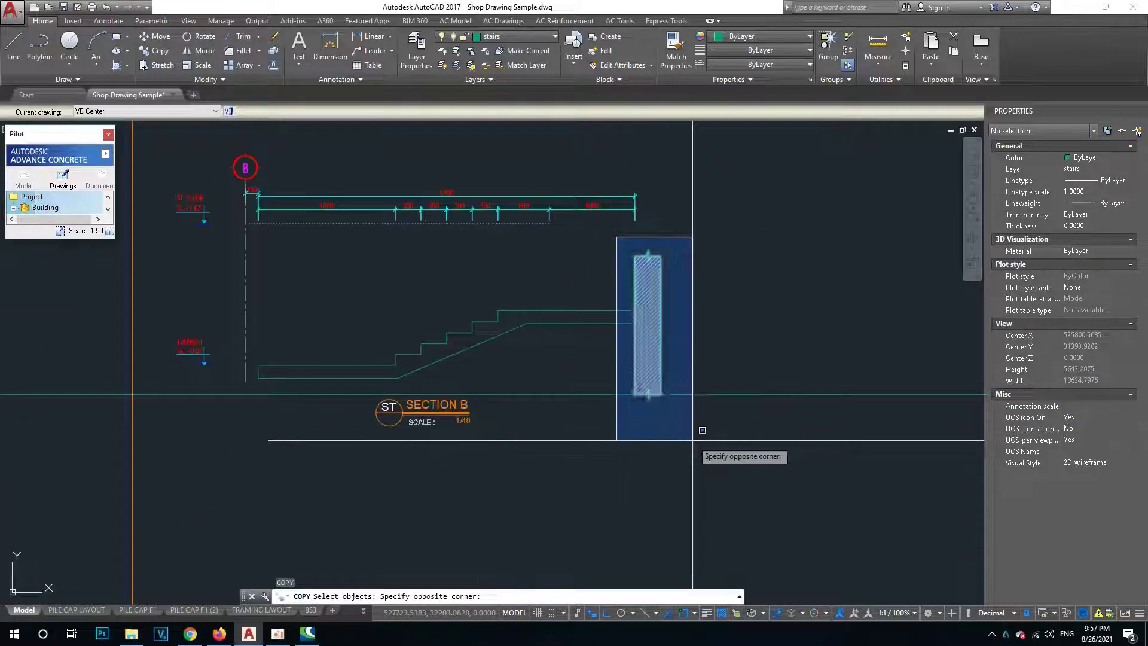
Copy the hatched wall with a window selection and place the copy under grid line B.
click(692, 440)
key(Escape)
key(Return)
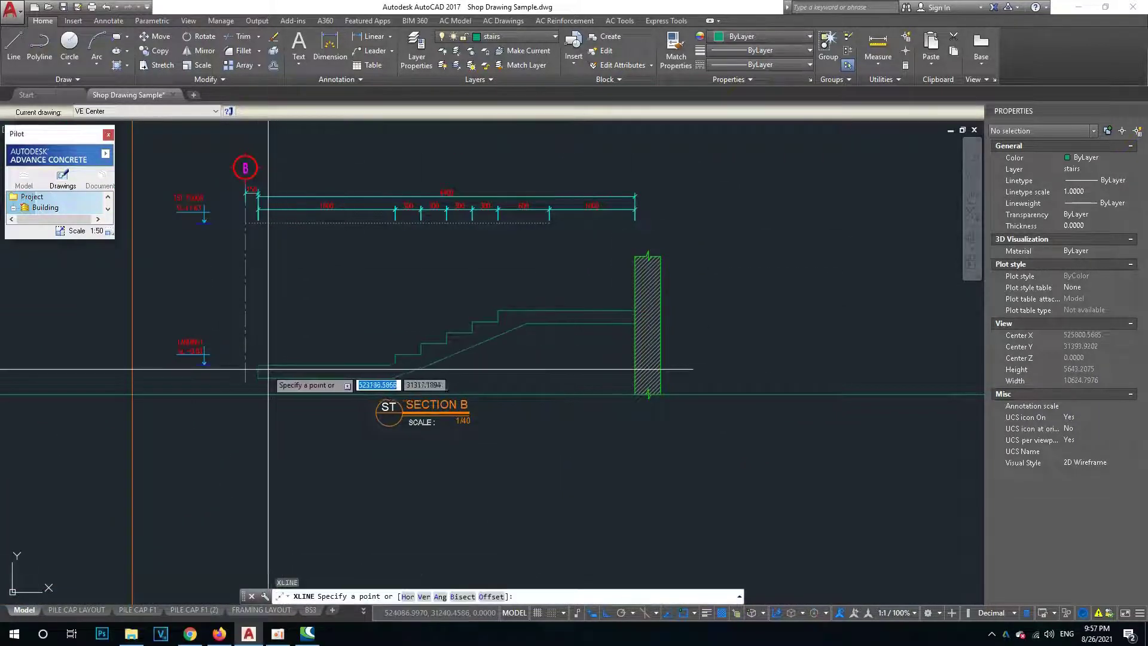
key(Escape)
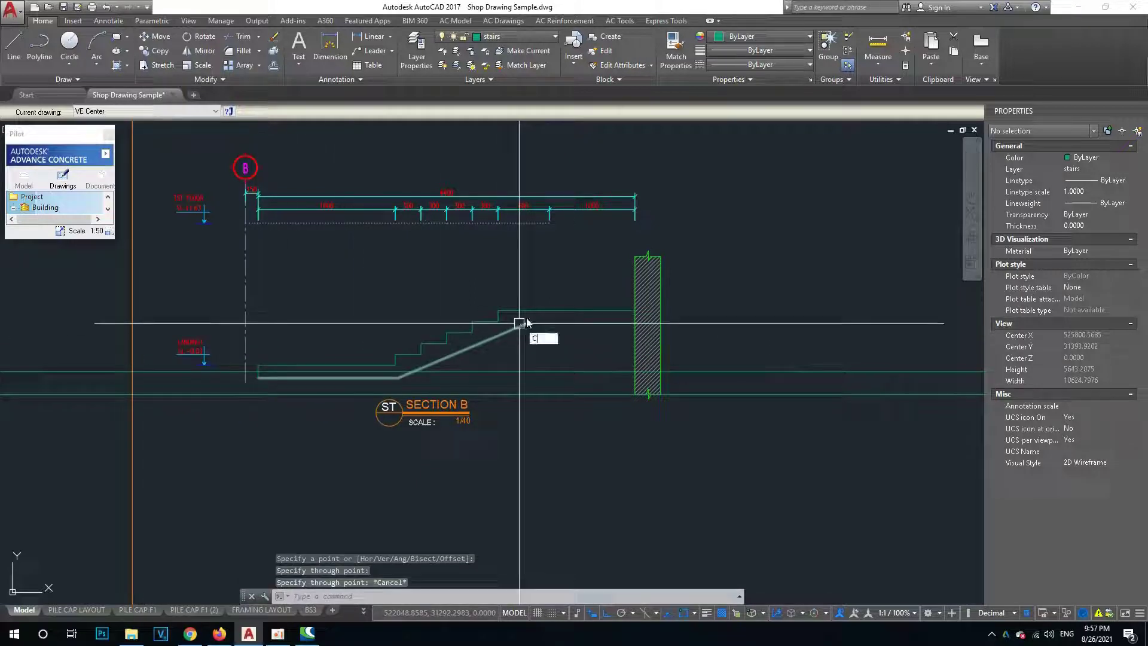
text(o)
key(Return)
click(616, 235)
click(698, 454)
key(Return)
scroll(666, 381, up, 3)
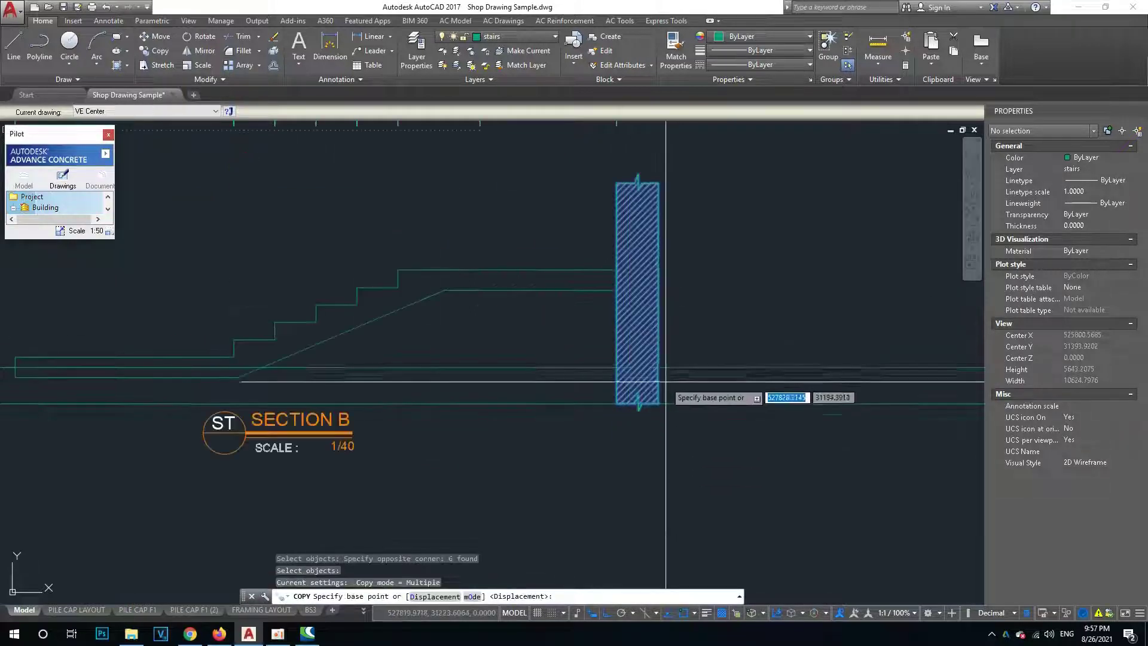
click(659, 368)
middle_drag(15, 367, 422, 394)
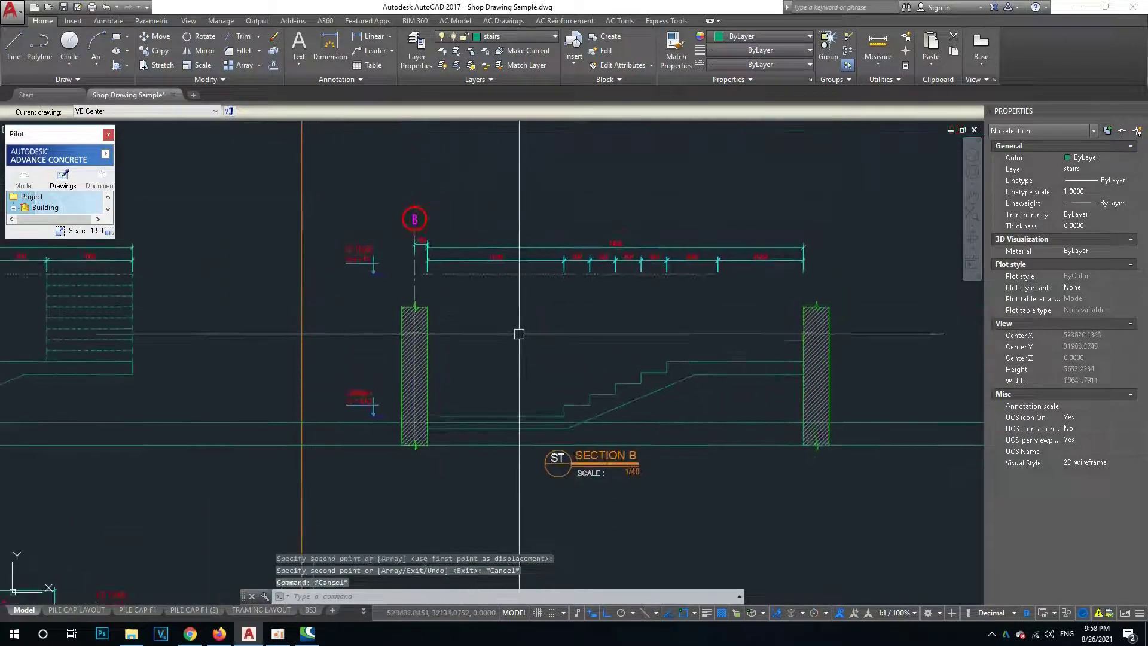
middle_drag(627, 290, 530, 366)
Stretch the wall tops using a crossing window and base point.
text(s)
key(Return)
click(780, 294)
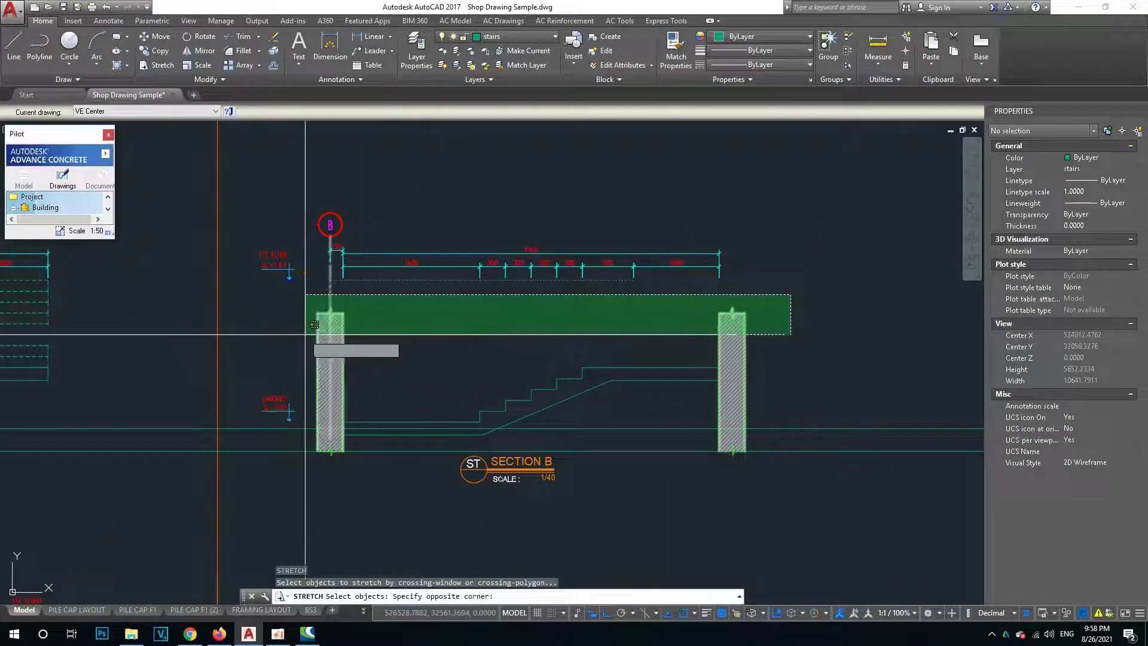
click(299, 333)
key(Return)
click(253, 314)
click(671, 308)
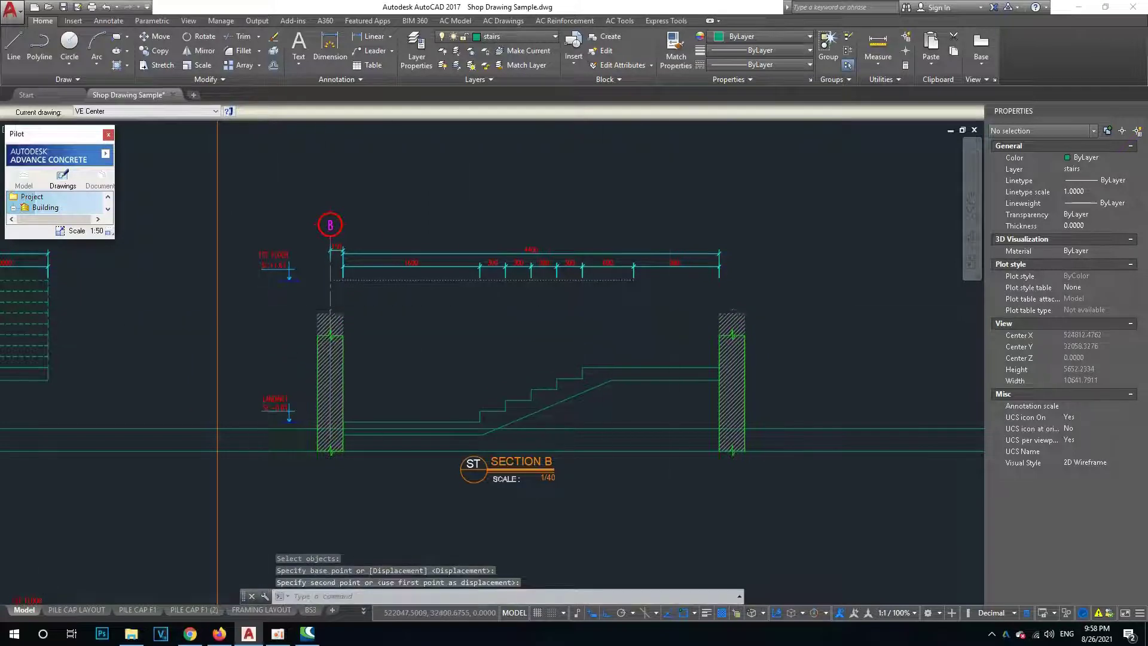
Inspect the right wall's hatch along its top edge, abandoning a first trim attempt.
scroll(757, 333, up, 3)
scroll(731, 336, up, 3)
click(715, 320)
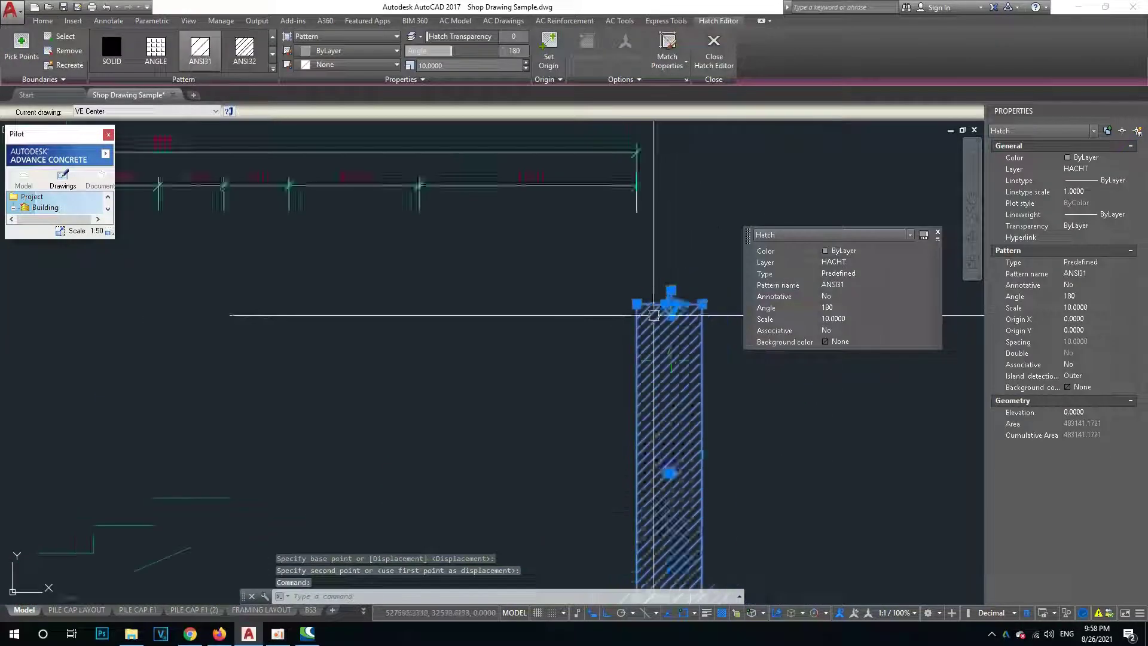
key(Escape)
key(Escape)
middle_drag(645, 325, 617, 331)
scroll(574, 363, up, 4)
text(tr)
key(Return)
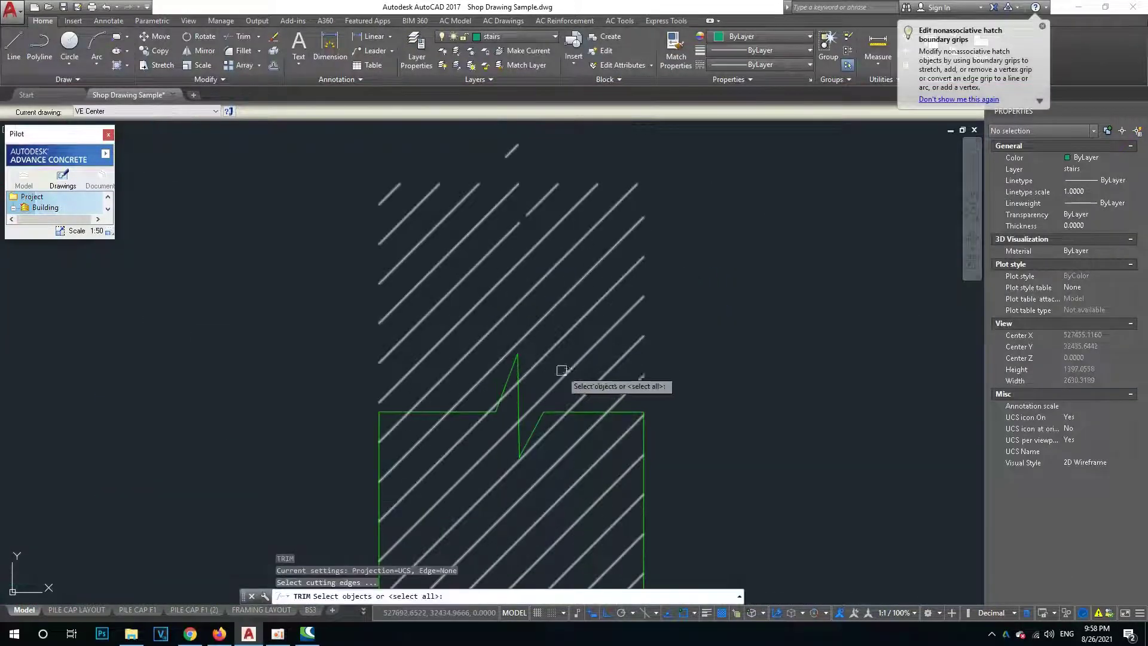
key(Escape)
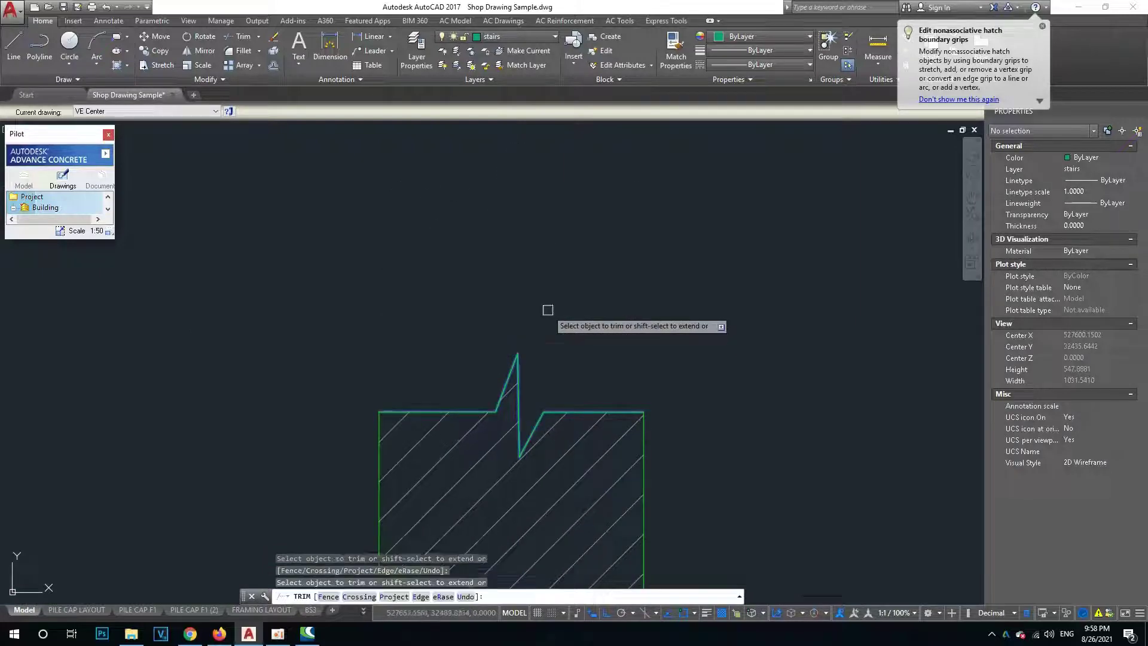
scroll(593, 321, down, 4)
scroll(154, 290, down, 5)
scroll(483, 331, up, 7)
Trim the lines above the wall, using the break line as cutting edge.
text(tr)
key(Return)
click(480, 404)
key(Return)
scroll(484, 396, up, 6)
key(Escape)
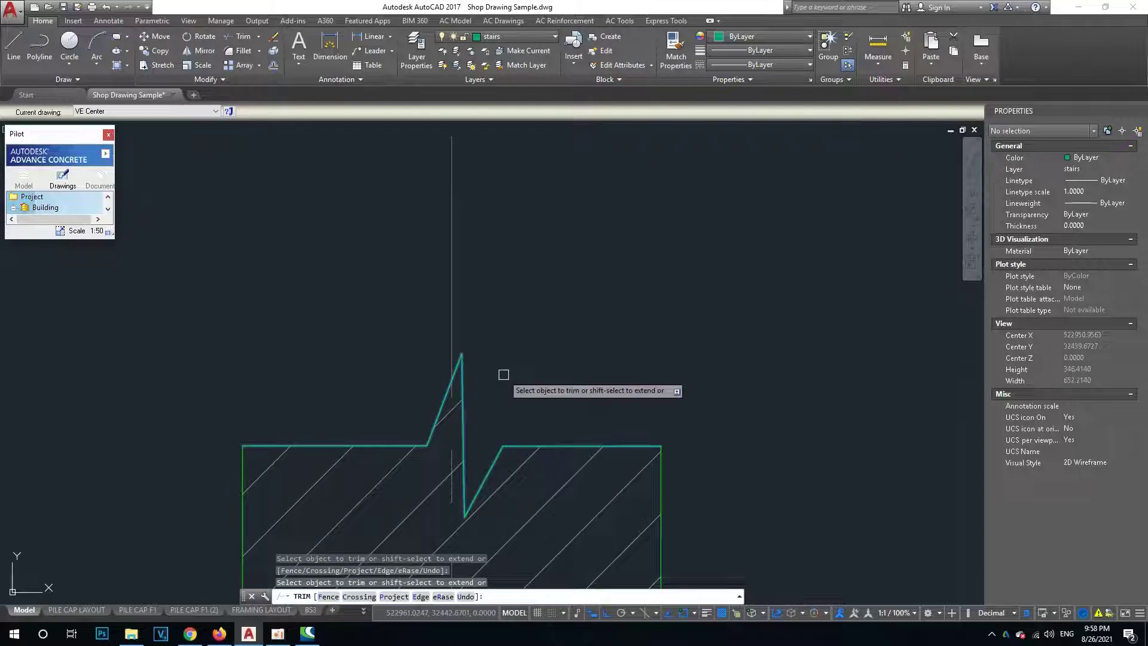
scroll(620, 326, down, 7)
scroll(410, 321, down, 7)
text(s)
key(Return)
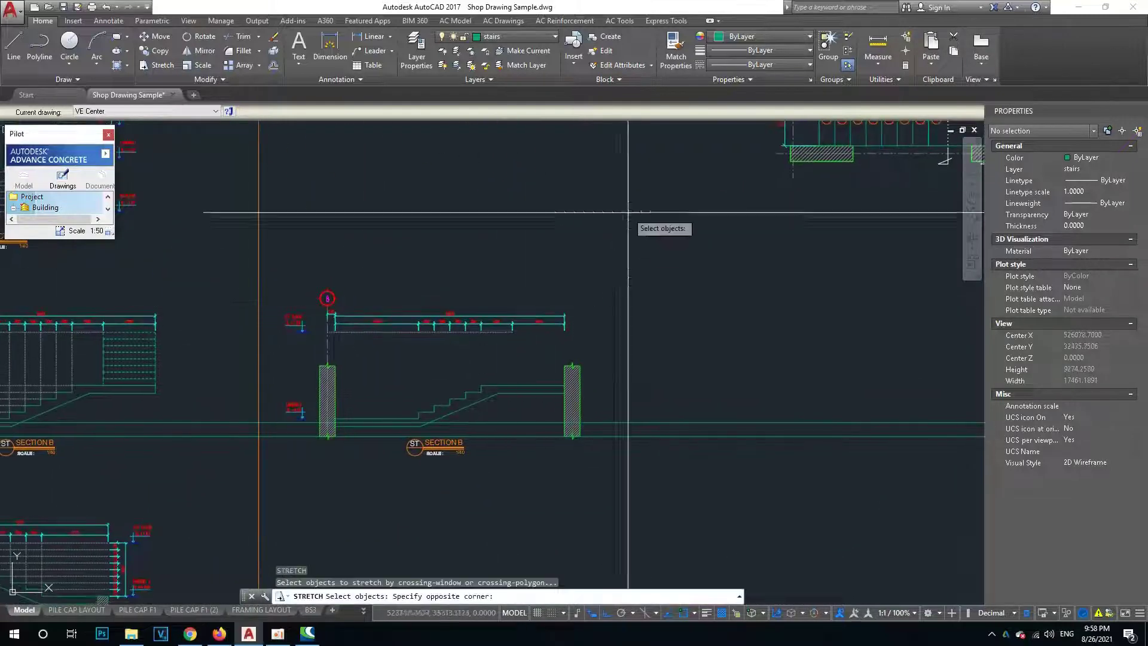
Abandon the stretch over the section's top and bring Section B back into view.
click(712, 210)
click(315, 351)
key(Return)
click(479, 214)
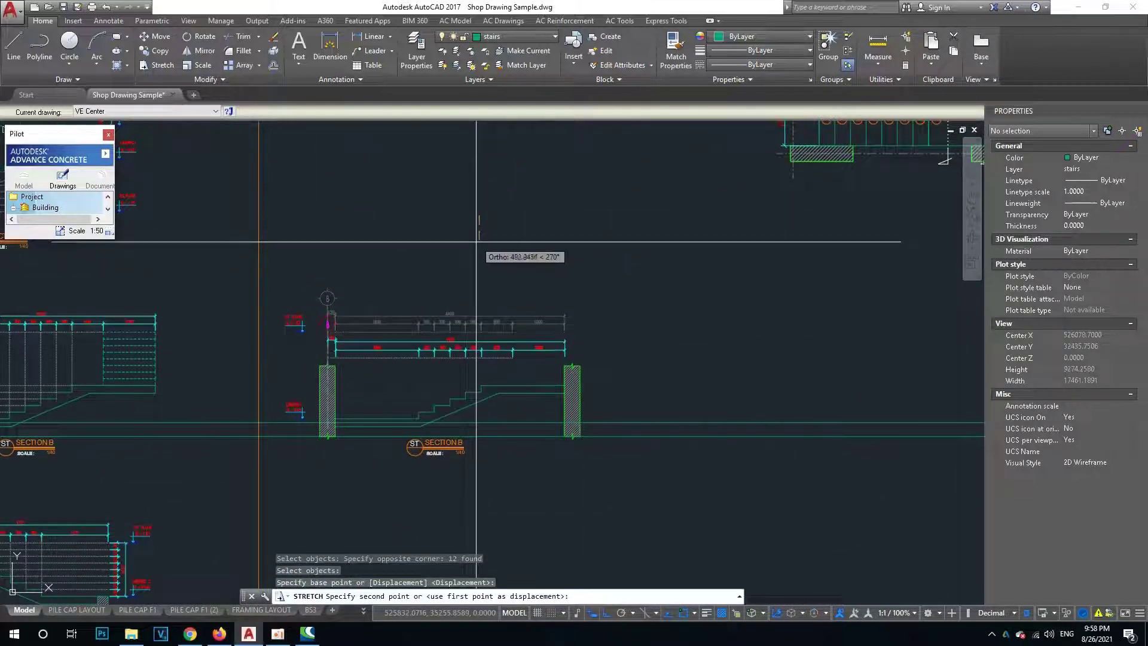
key(Escape)
scroll(359, 293, up, 5)
scroll(410, 340, down, 3)
mouse_move(411, 341)
middle_down()
mouse_move(470, 356)
mouse_move(367, 381)
middle_up()
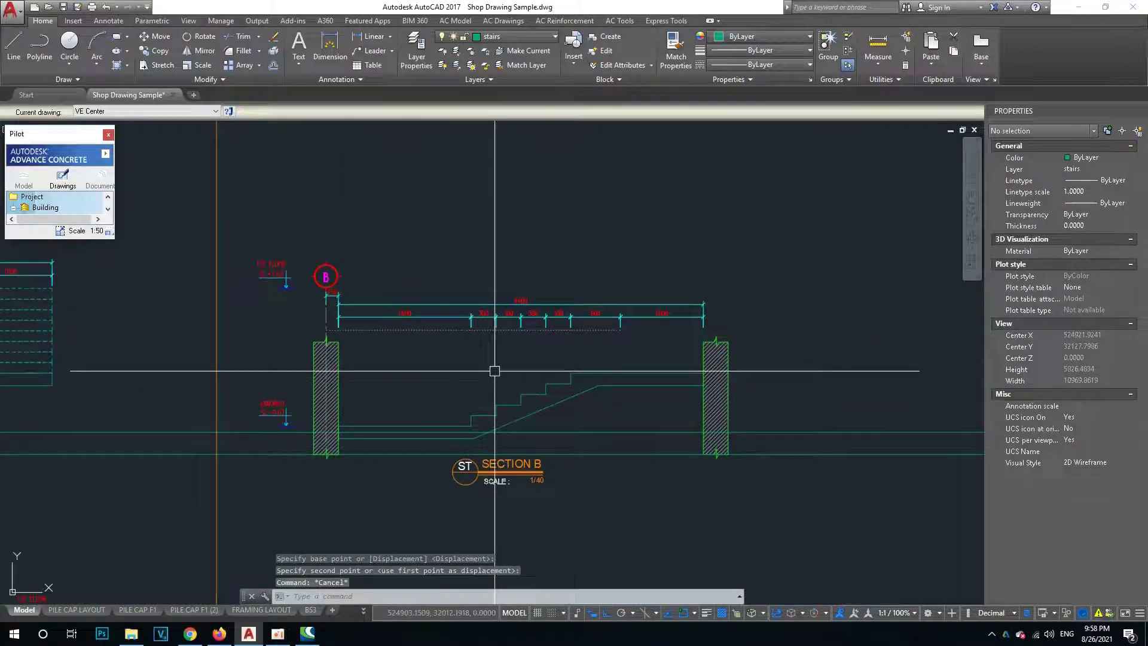
Erase the two stray lines below the Section B stair.
click(231, 410)
text(e)
key(Return)
scroll(490, 423, up, 4)
scroll(473, 416, down, 2)
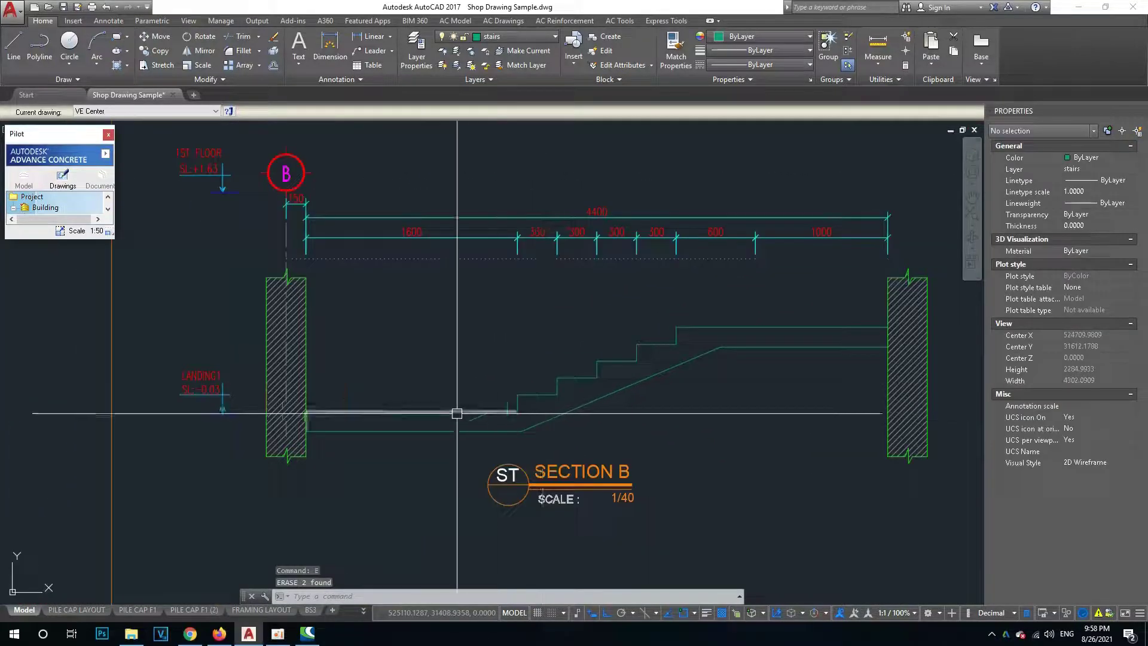
scroll(529, 406, up, 2)
click(487, 410)
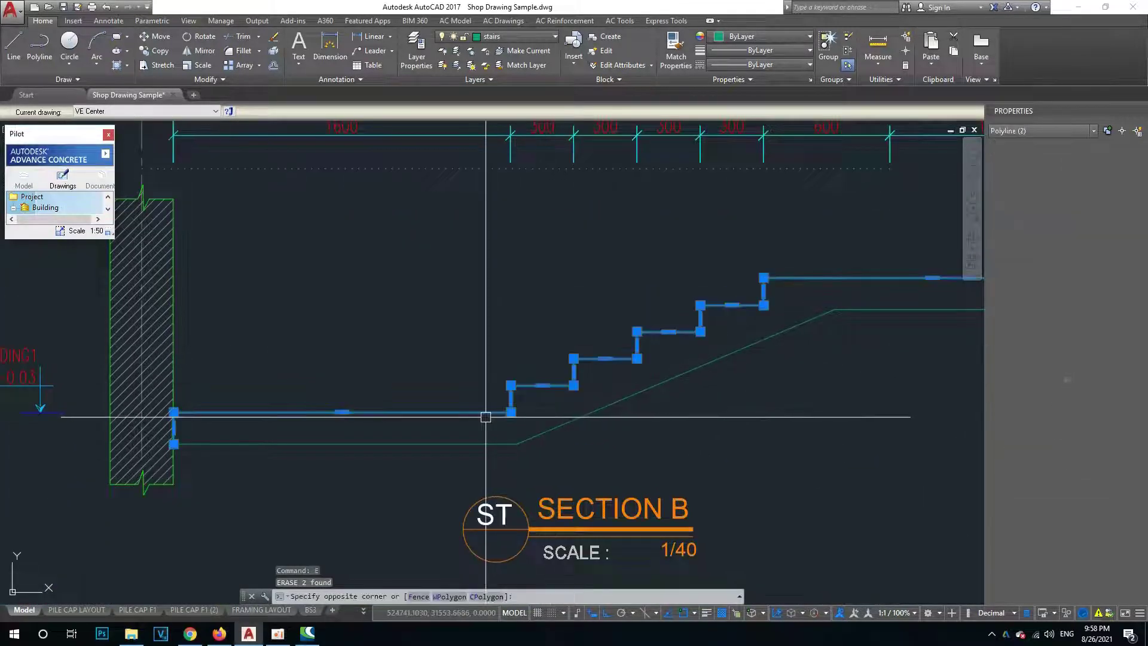
key(Escape)
key(Escape)
mouse_move(321, 453)
middle_down()
mouse_move(519, 422)
mouse_move(488, 424)
middle_up()
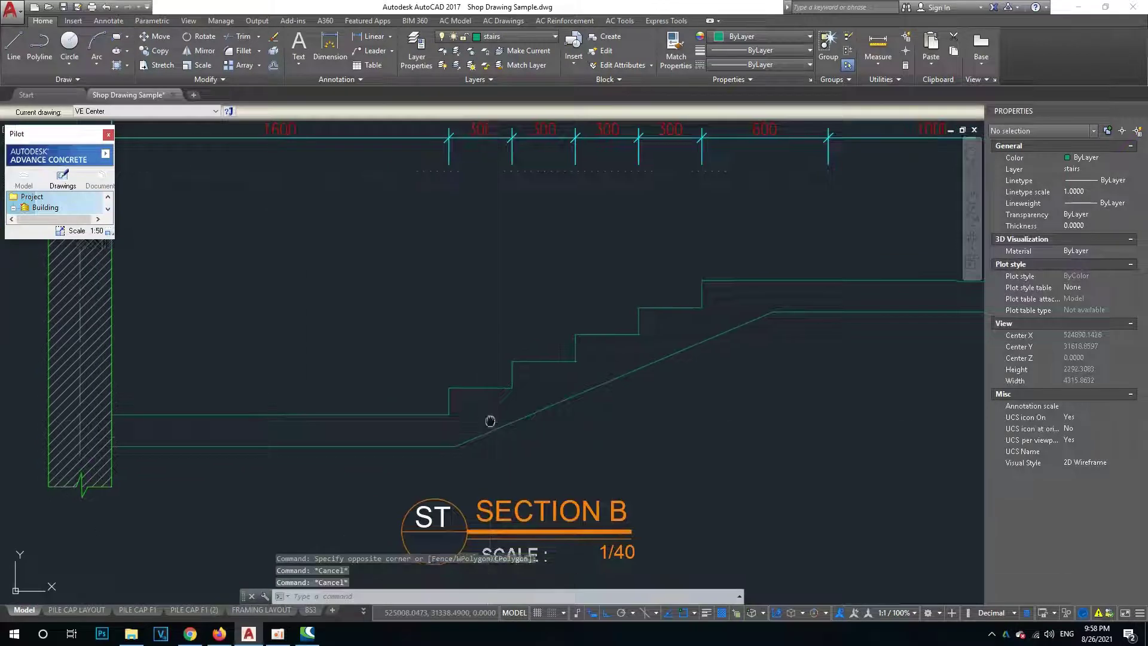
Draw a sloped line from the lowest step corner through the nosings and extend it.
text(l)
key(Return)
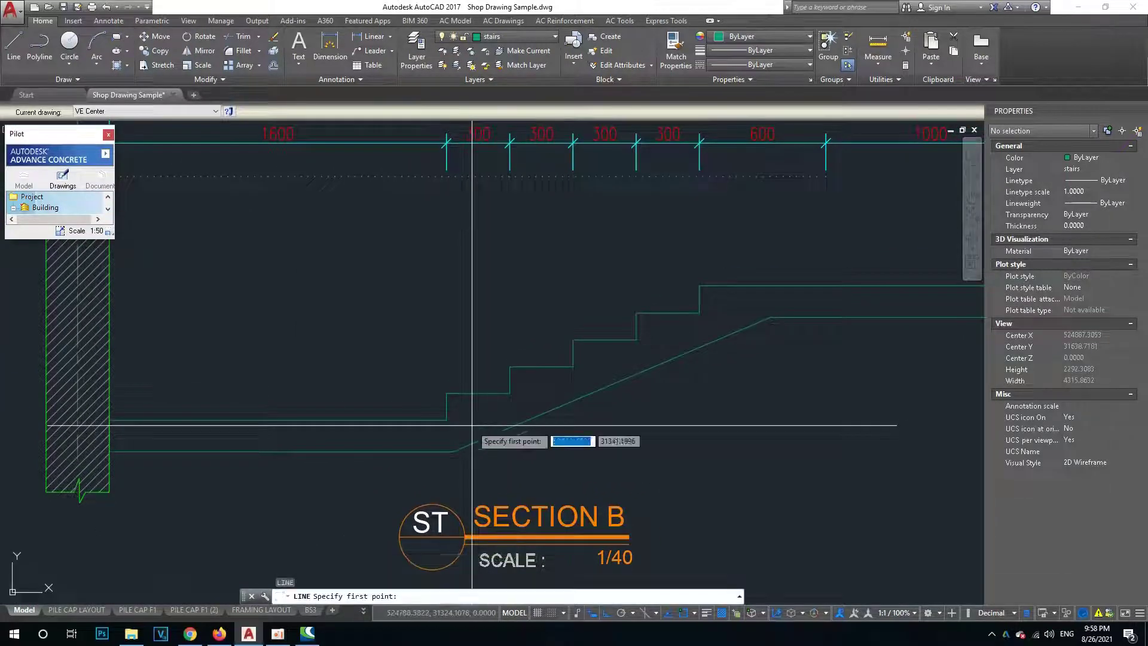
click(447, 420)
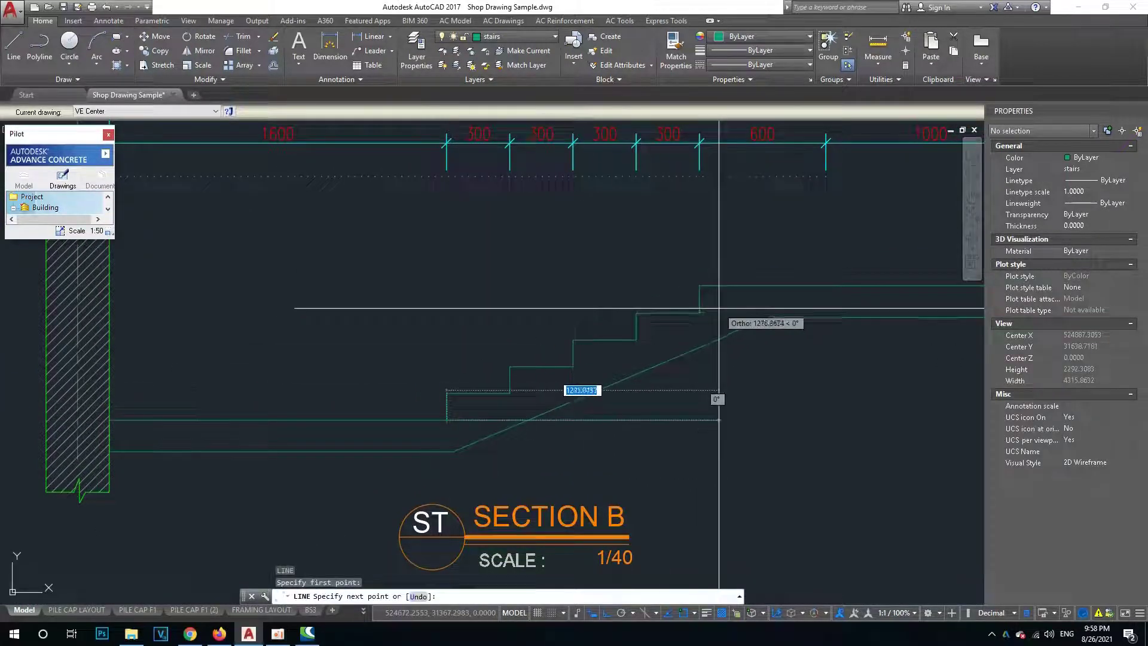
click(636, 340)
key(Escape)
key(Escape)
scroll(633, 358, up, 2)
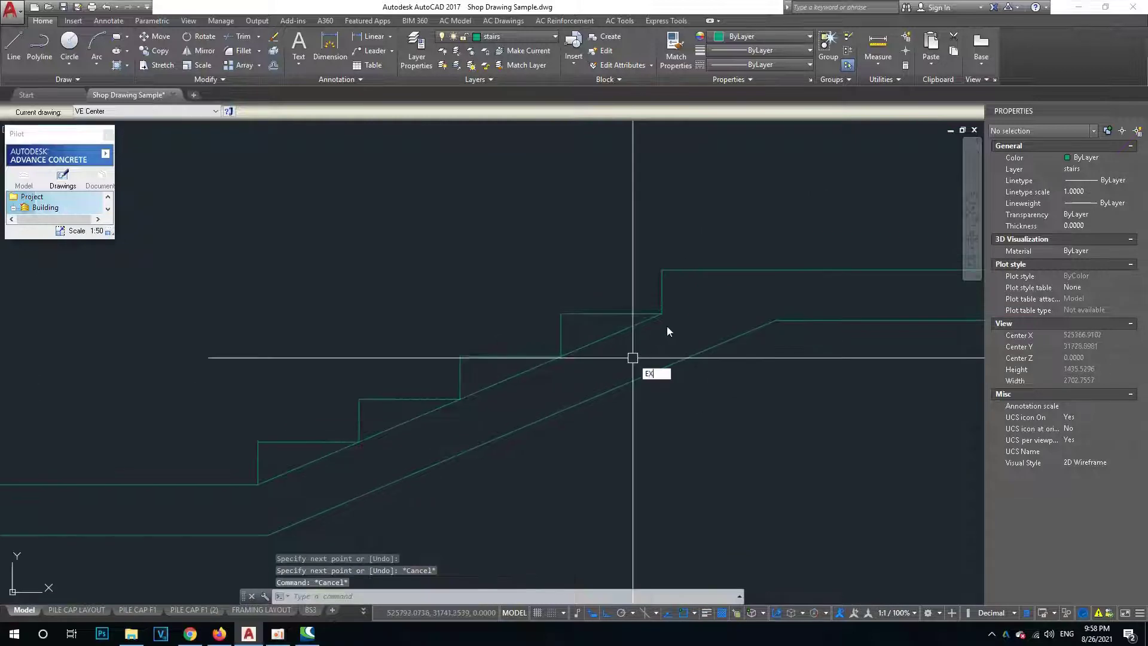
key(Return)
key(Return)
key(Escape)
middle_drag(747, 299, 734, 308)
scroll(603, 335, down, 3)
scroll(577, 338, up, 3)
middle_drag(576, 338, 640, 328)
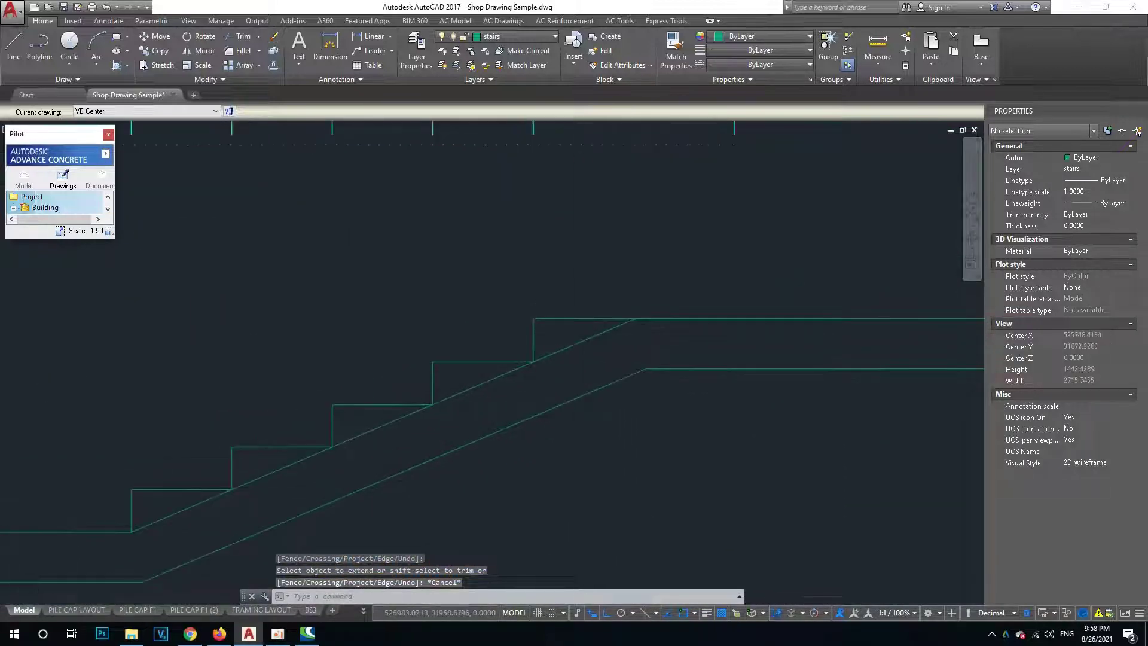
Trim the stray segment past the sloped nosing line.
text(tr)
key(Return)
middle_drag(607, 314, 581, 334)
key(Return)
click(583, 340)
key(Escape)
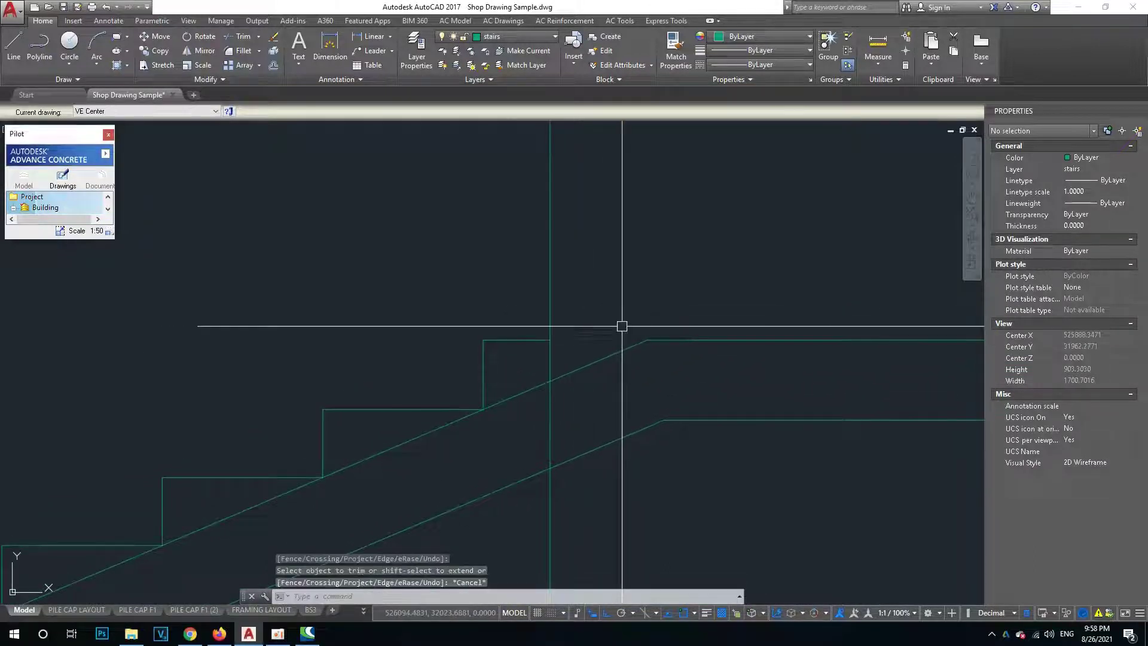
Join the sloped line and upper floor line, plus remaining stair segments, into a polyline.
click(678, 333)
click(611, 379)
scroll(614, 376, down, 2)
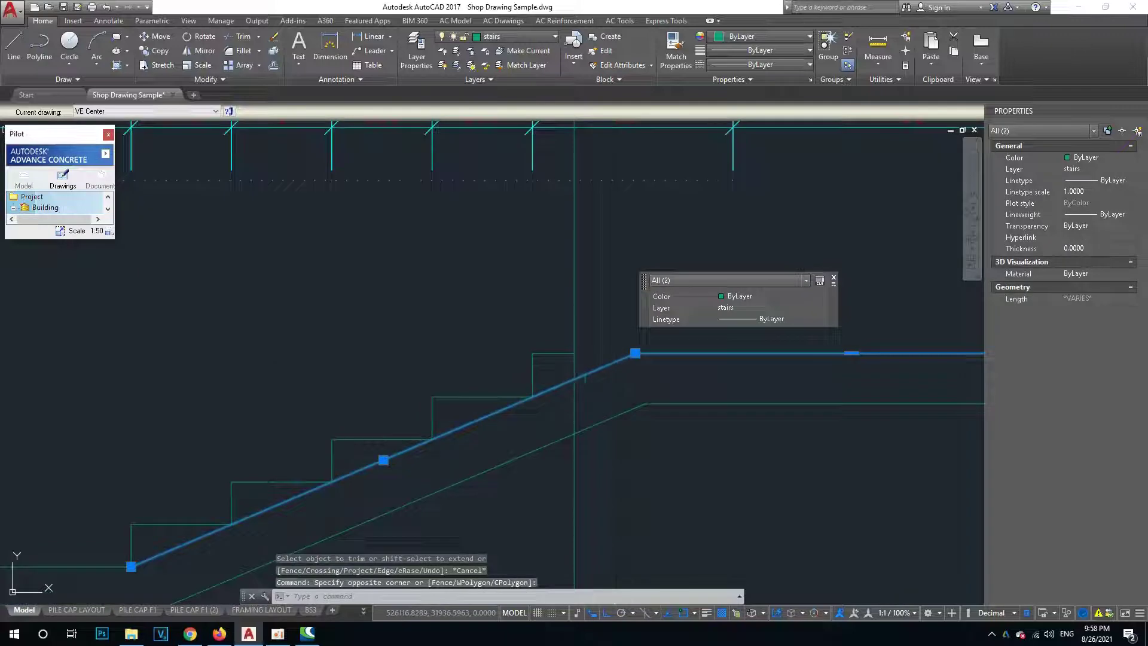
text(j)
key(Return)
scroll(616, 359, down, 2)
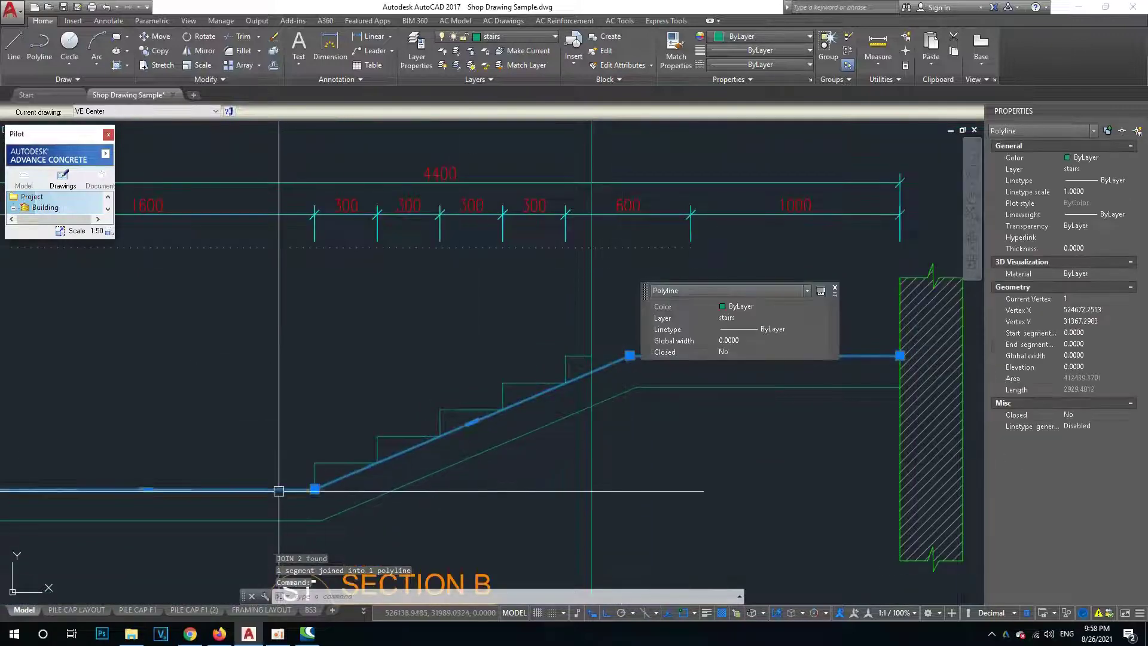
text(j)
key(Return)
scroll(438, 405, down, 4)
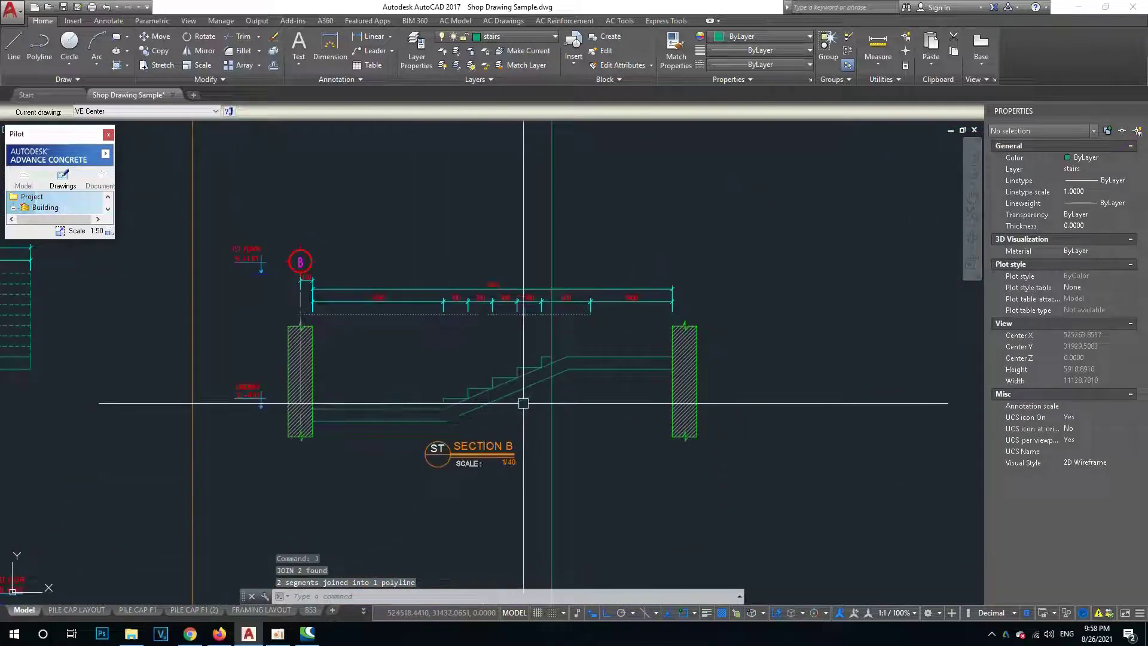
scroll(523, 405, up, 2)
Merge the sloped stair polyline with the lower landing polyline into one.
click(639, 356)
click(539, 379)
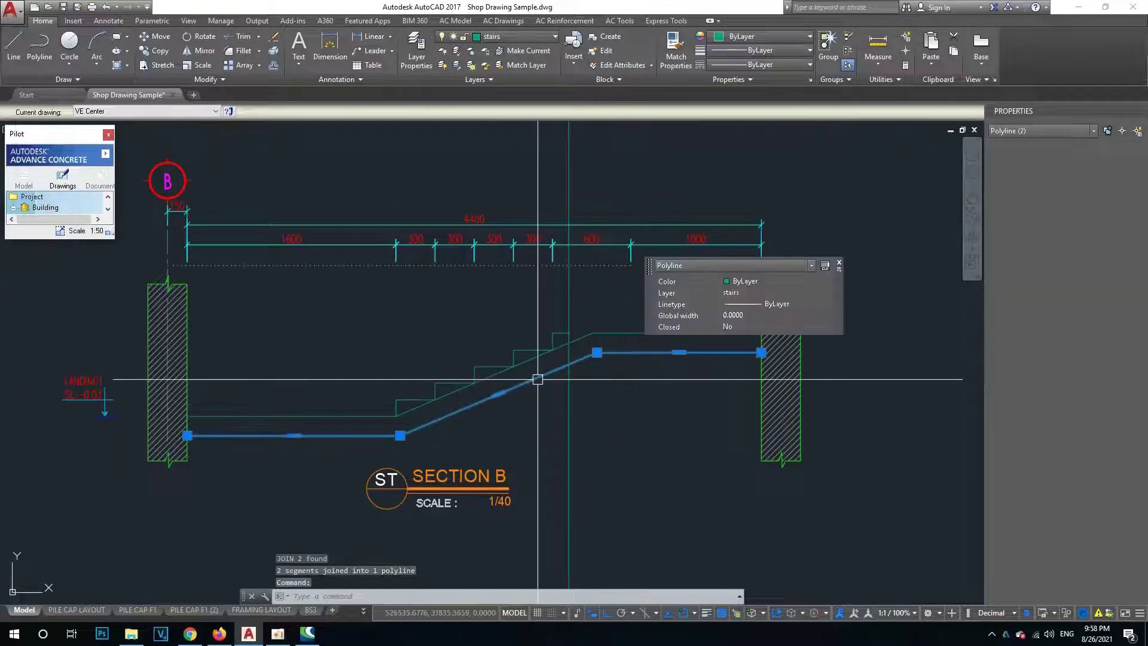
text(j)
key(Return)
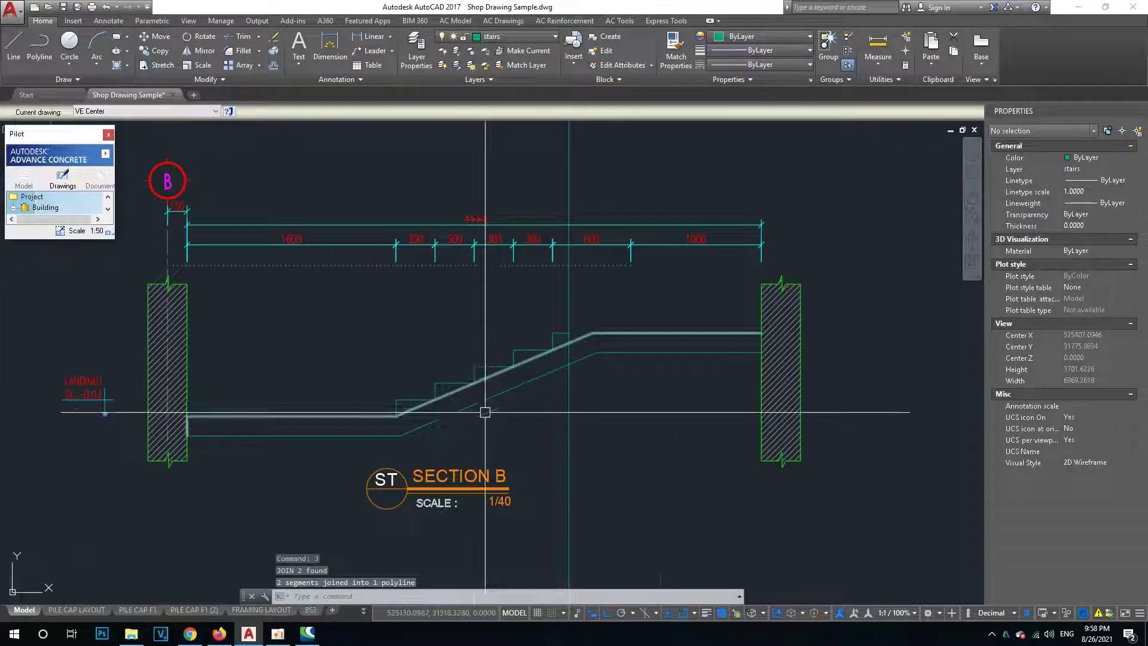
scroll(509, 363, up, 2)
key(Return)
click(475, 359)
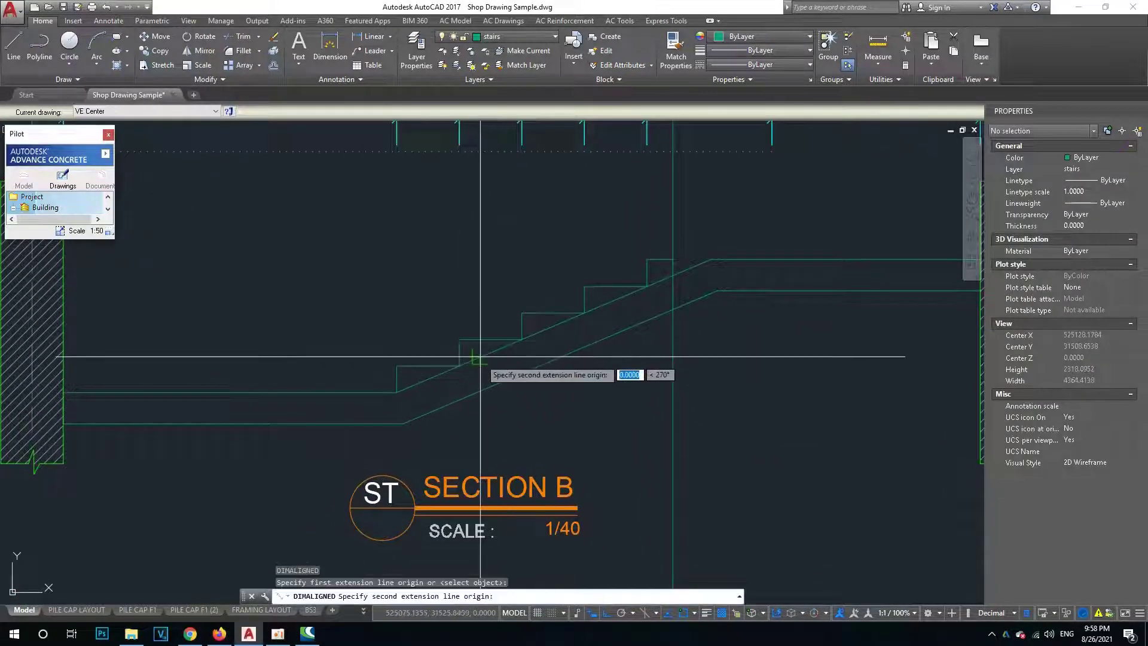
Place the 150 aligned dimension beside Section B's stair slope.
click(490, 388)
click(505, 379)
scroll(448, 397, down, 2)
scroll(548, 346, down, 2)
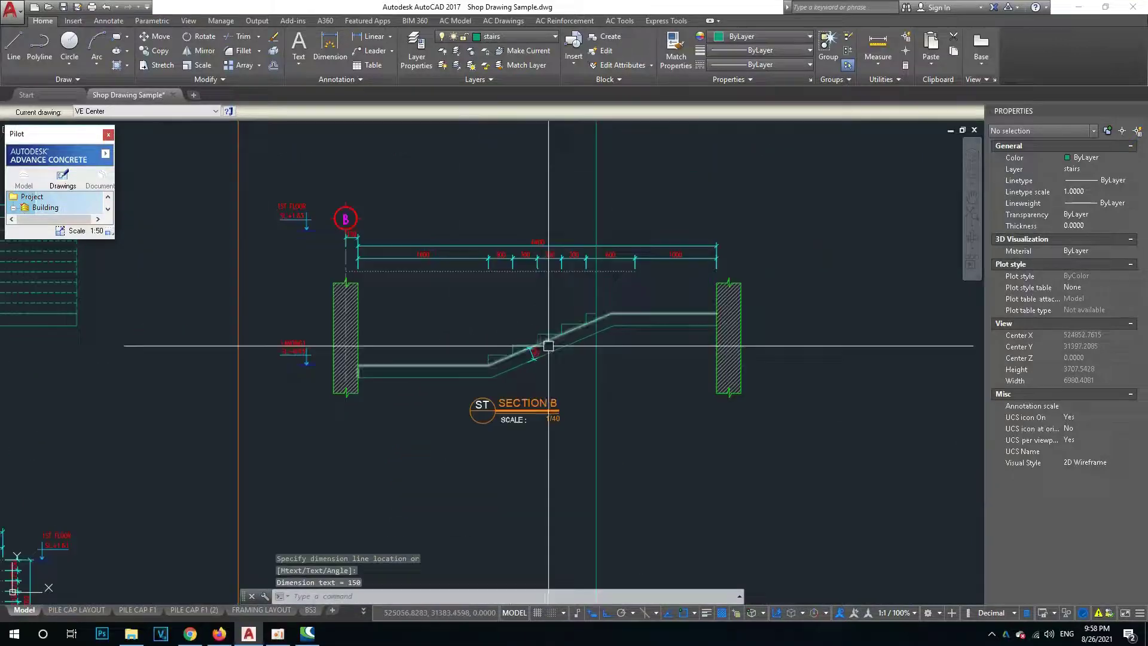
scroll(371, 371, down, 5)
scroll(682, 395, up, 5)
scroll(657, 407, up, 4)
Begin a 400 linear dimension on Section C's wall from its top to bottom.
mouse_move(658, 407)
middle_down()
mouse_move(588, 441)
mouse_move(552, 427)
middle_up()
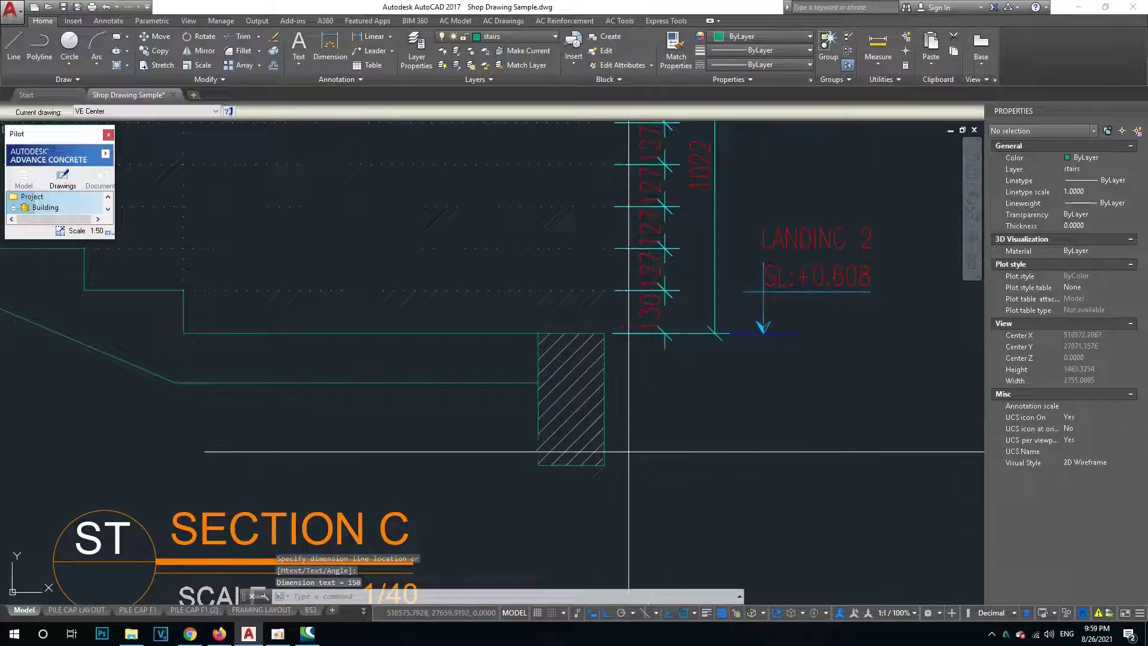
text(dli)
key(Return)
click(604, 465)
click(605, 334)
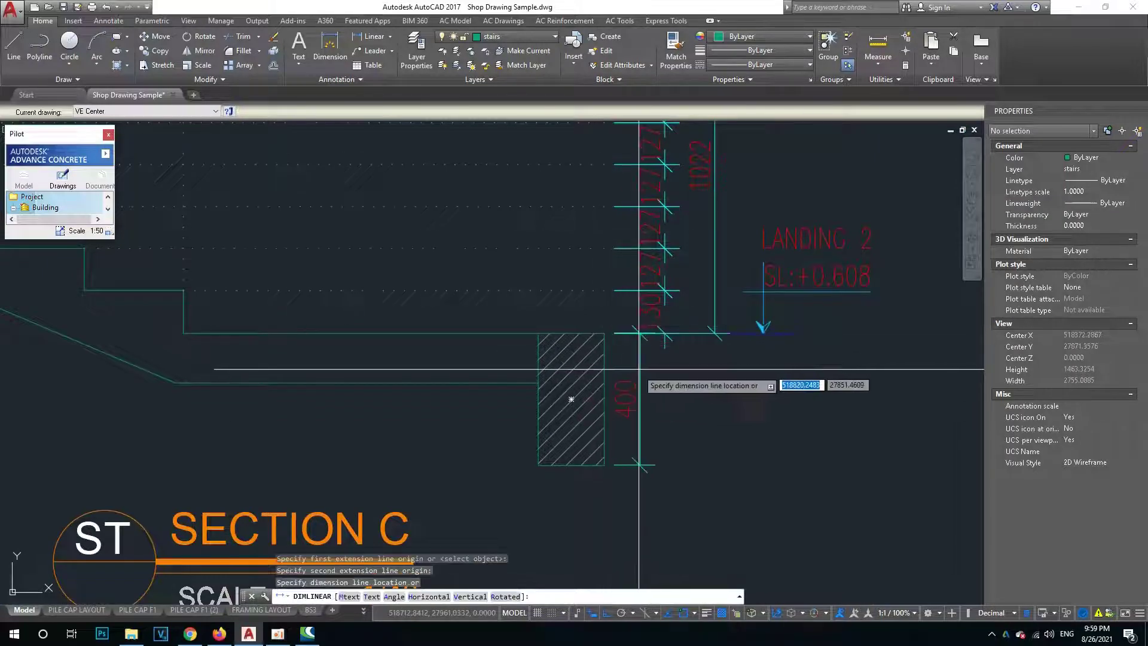
Cancel the Section C linear dimension and erase the 150 aligned dimension.
key(Escape)
scroll(657, 353, down, 4)
scroll(587, 330, up, 3)
scroll(681, 356, up, 2)
scroll(526, 388, up, 4)
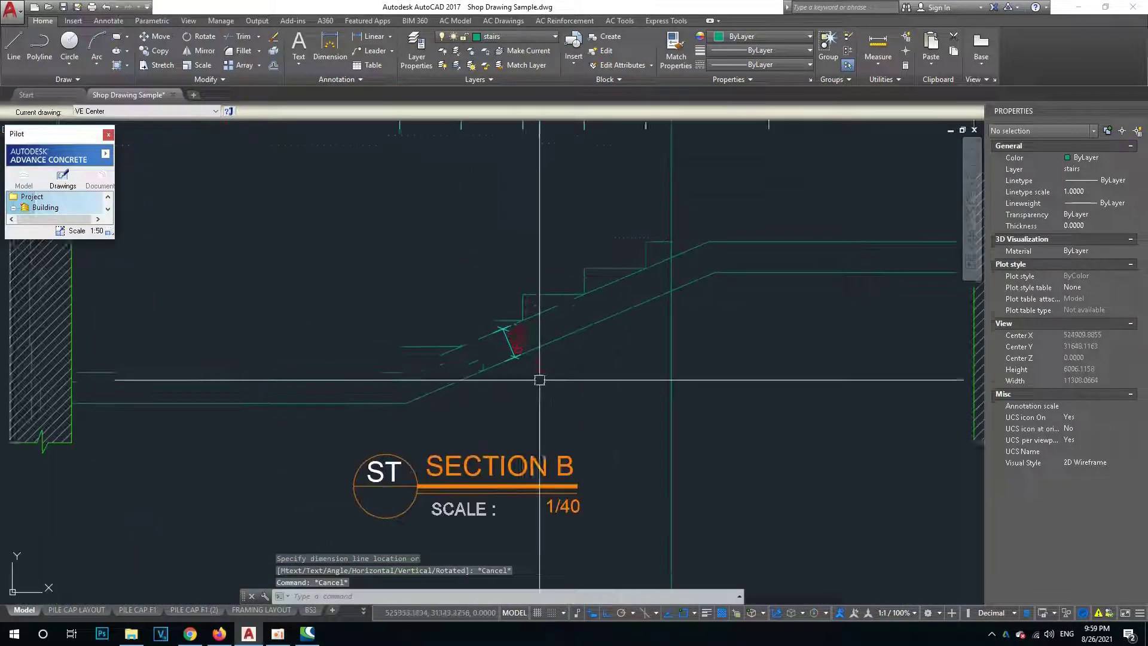
click(493, 353)
text(e)
key(Return)
scroll(441, 366, up, 2)
scroll(456, 333, up, 2)
scroll(460, 340, down, 2)
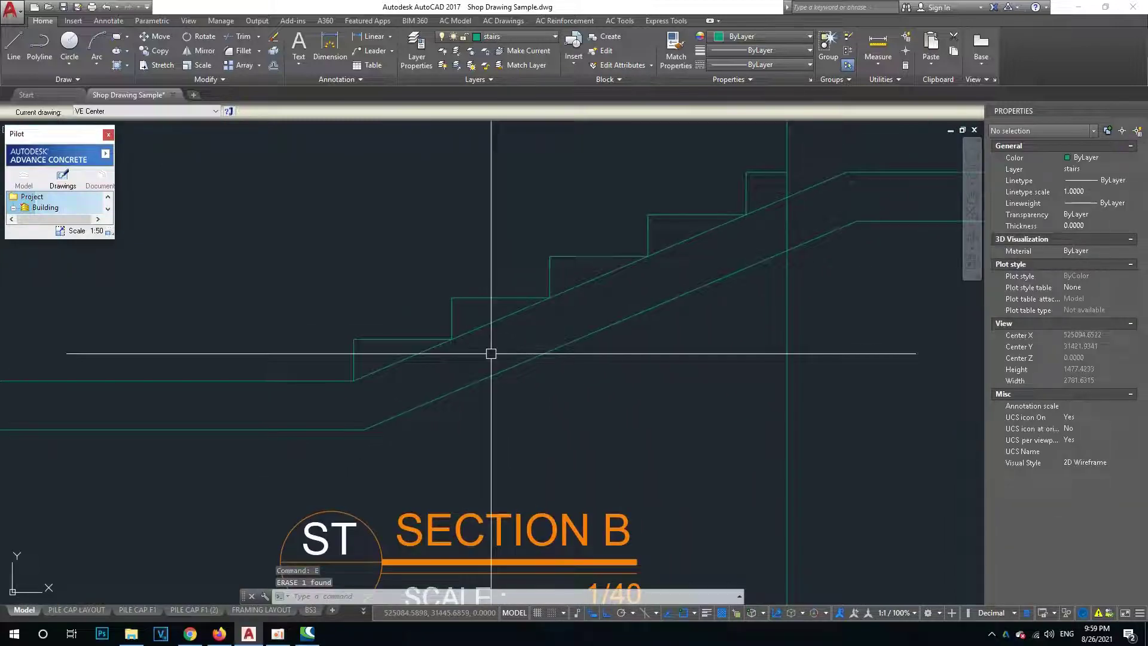
text(O)
Start a 400 offset of the upper stair slope line, then cancel it.
key(Return)
text(400)
key(Return)
click(488, 323)
scroll(487, 323, down, 2)
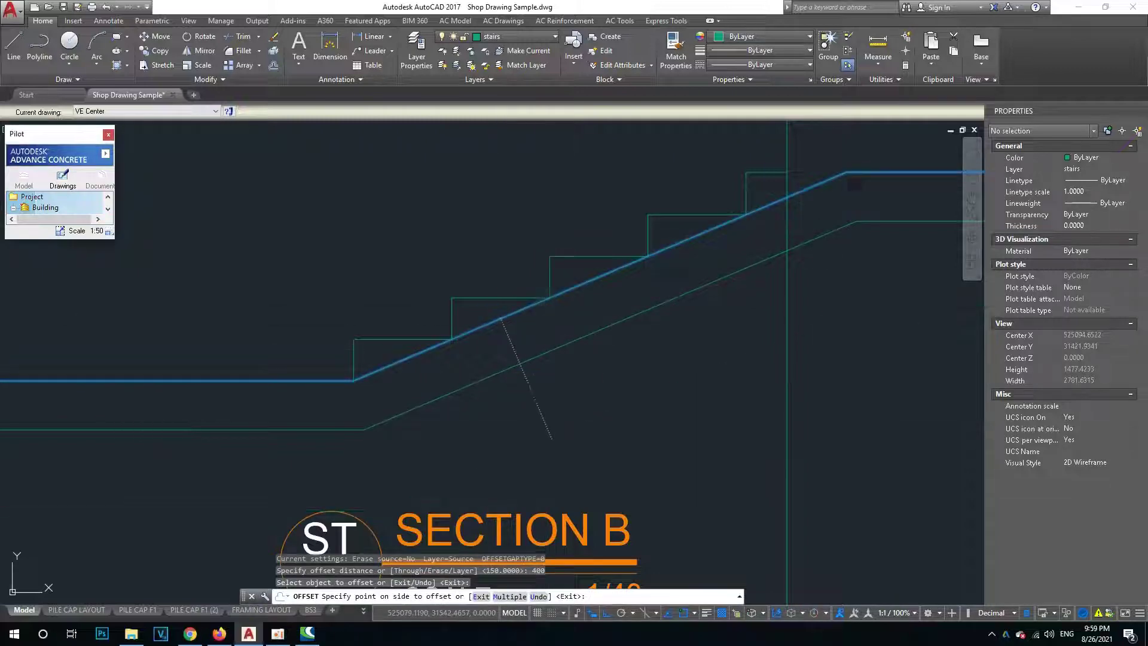
key(Escape)
key(Escape)
key(Escape)
scroll(538, 410, down, 3)
scroll(532, 341, up, 2)
scroll(698, 320, down, 2)
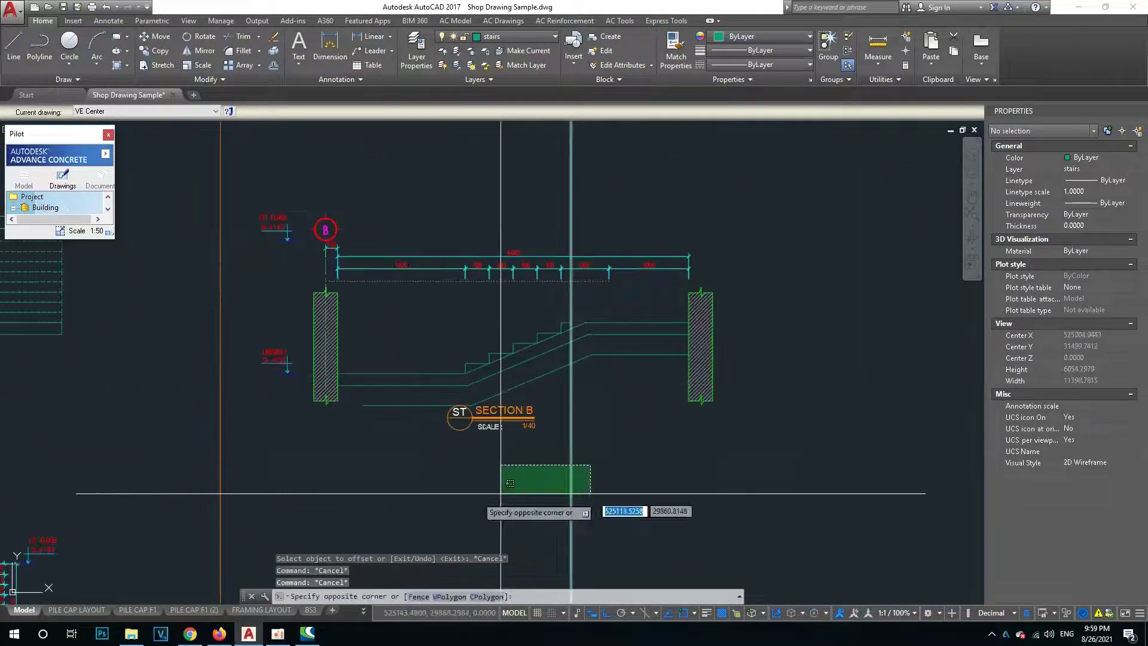
Erase the long vertical construction line with a crossing selection.
drag(595, 462, 538, 491)
text(e)
key(Return)
Change the copied section's title attribute from SECTION B to SECTION D.
middle_drag(489, 437, 529, 390)
click(531, 389)
scroll(580, 359, up, 3)
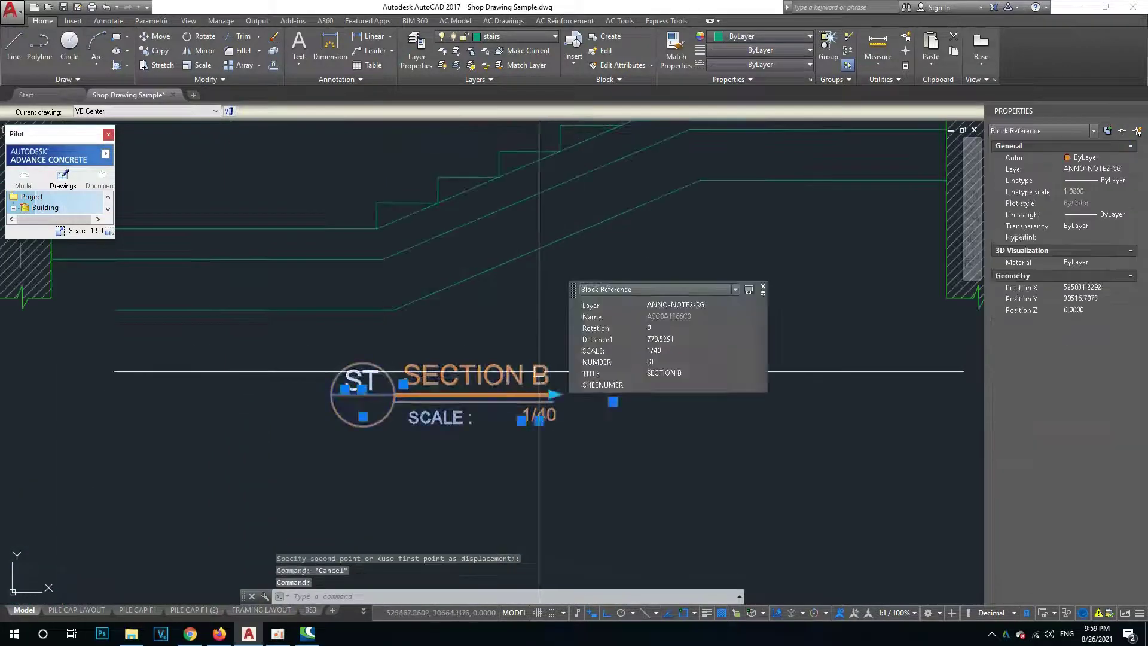
double_click(542, 371)
text(D)
click(540, 386)
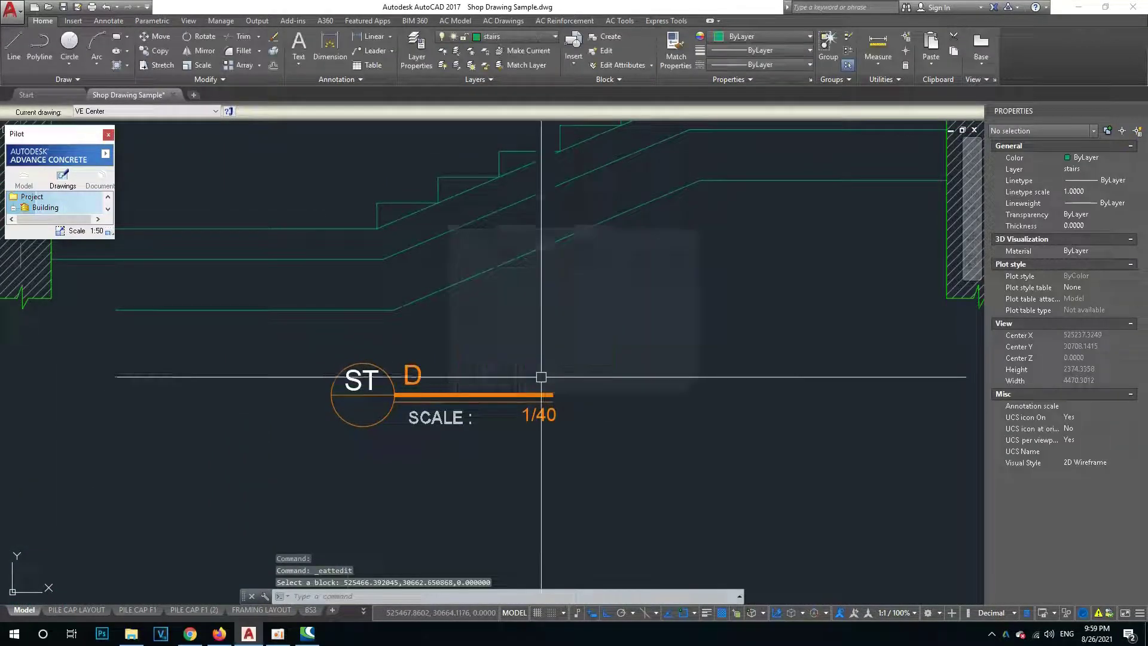
scroll(538, 380, down, 5)
key(ctrl+z)
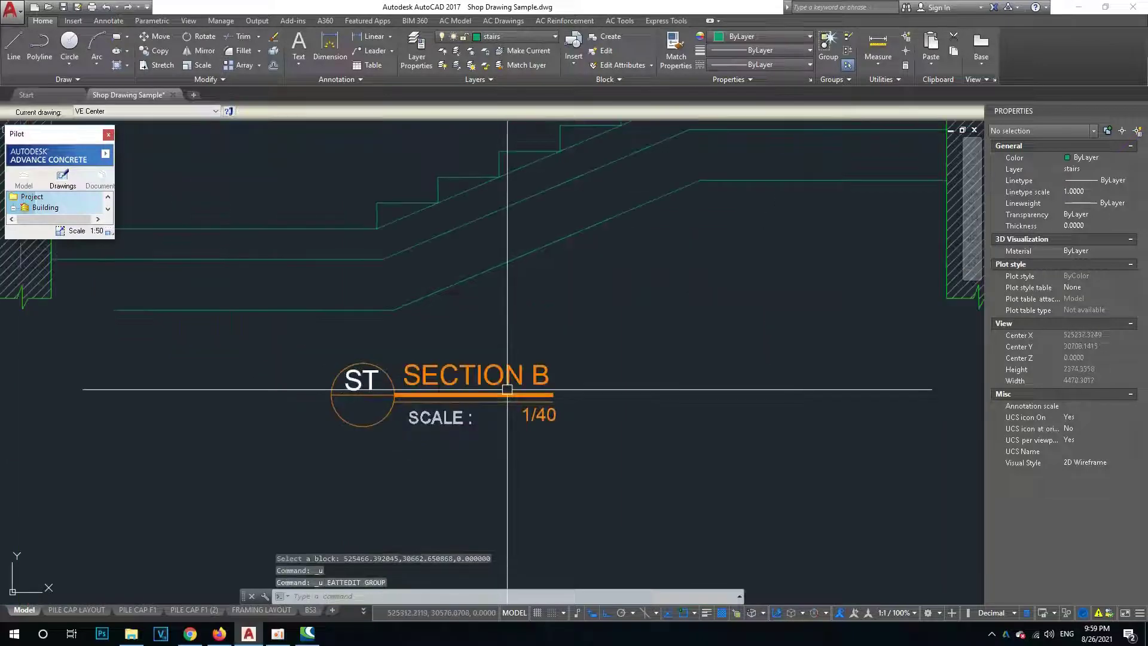
double_click(539, 386)
click(549, 363)
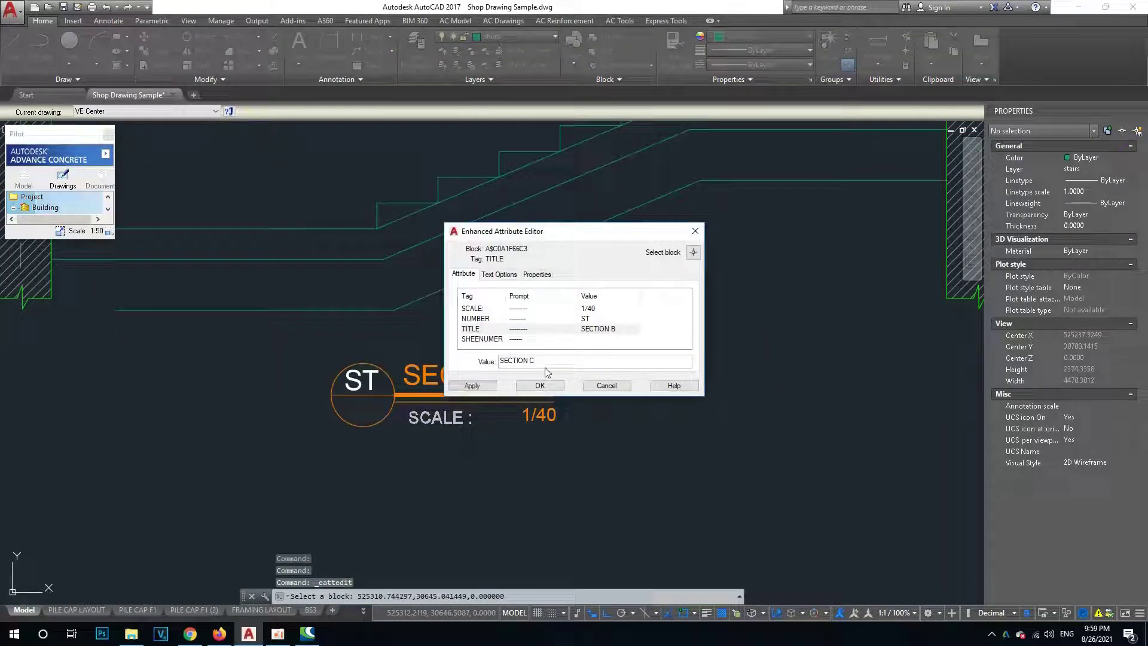
key(Return)
Start the STRETCH command on the copied section.
scroll(686, 295, down, 3)
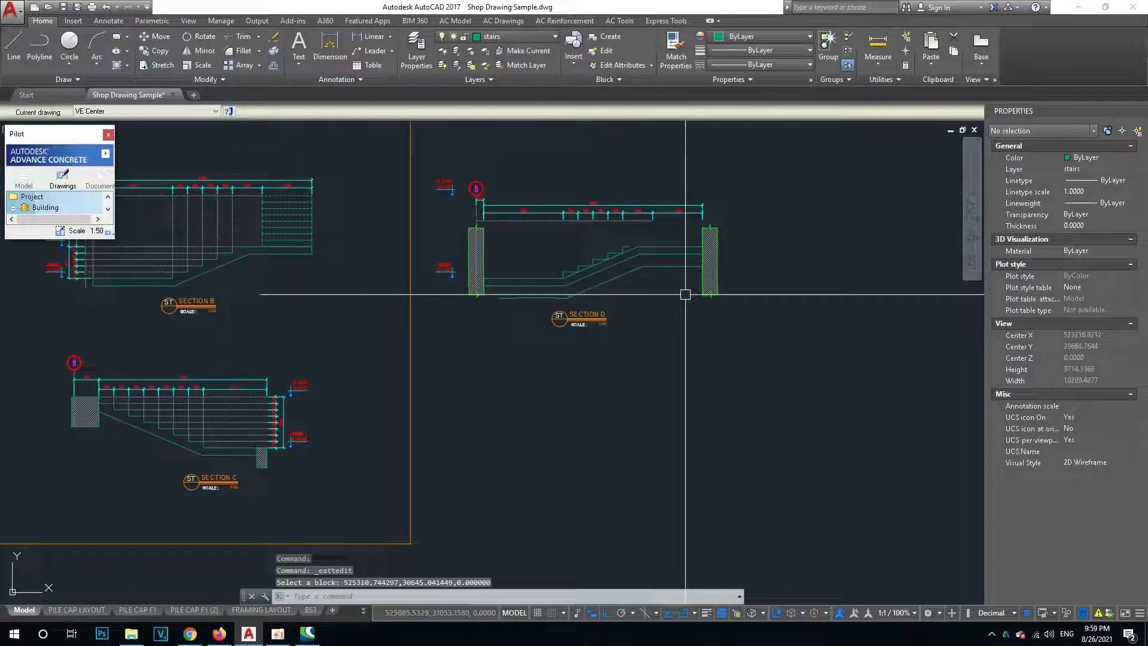
scroll(666, 313, up, 3)
text(s)
key(Return)
Stretch the right wall and lower wall parts downward.
click(803, 272)
click(678, 347)
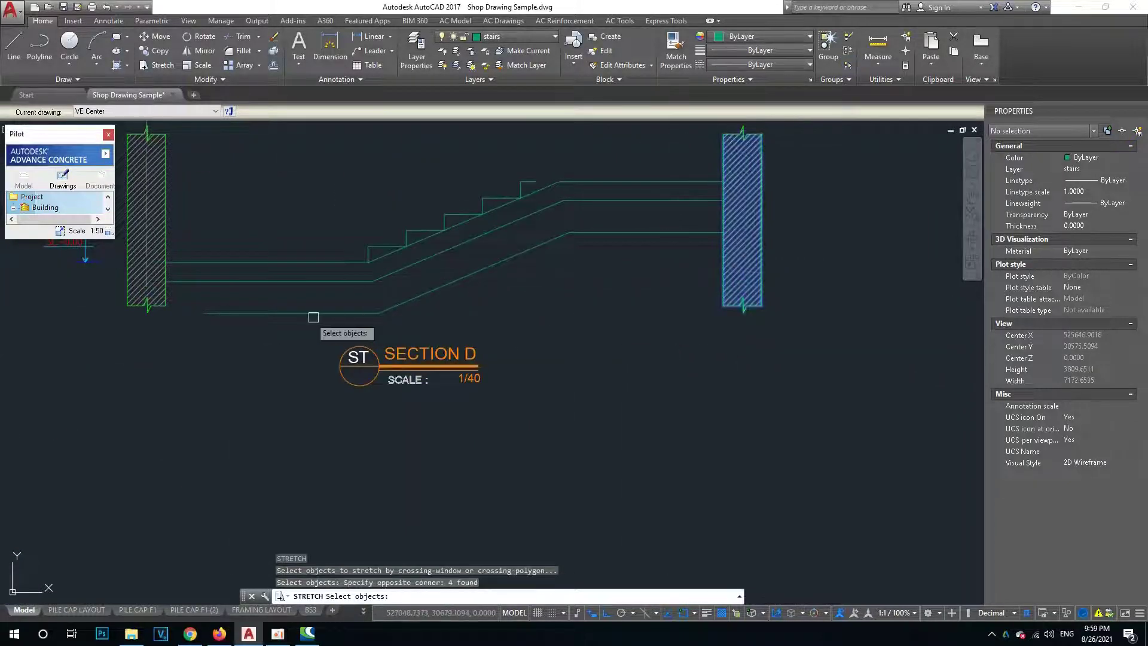
click(172, 291)
click(66, 358)
key(Return)
click(137, 361)
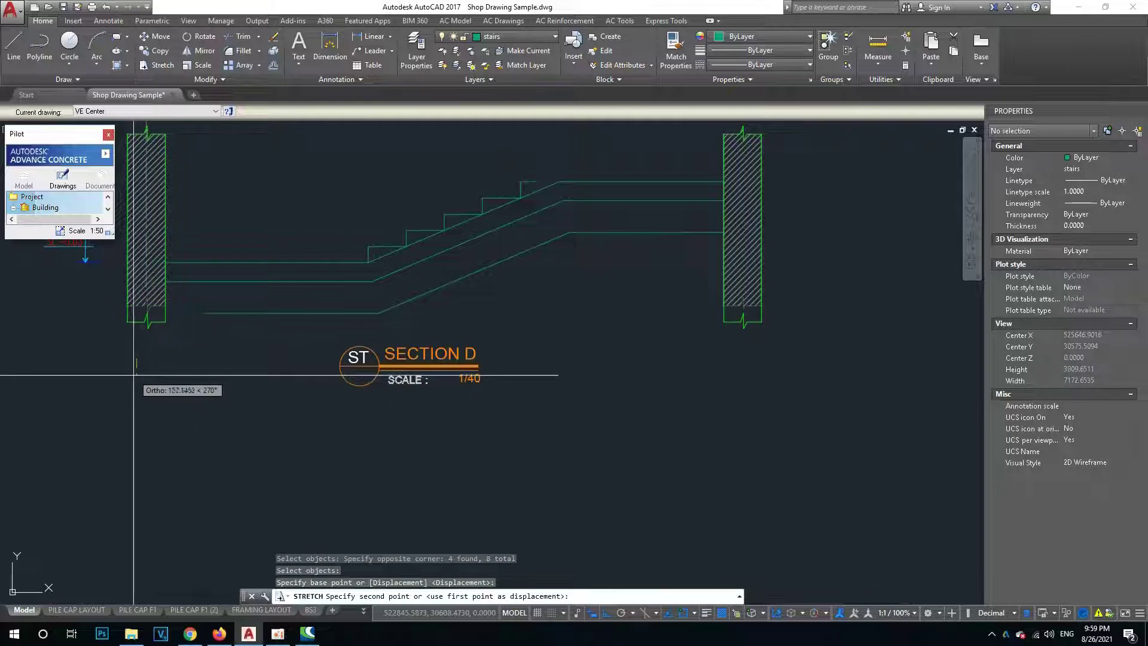
click(131, 382)
Erase the old hatch from the right wall.
scroll(632, 328, up, 1)
scroll(599, 332, up, 2)
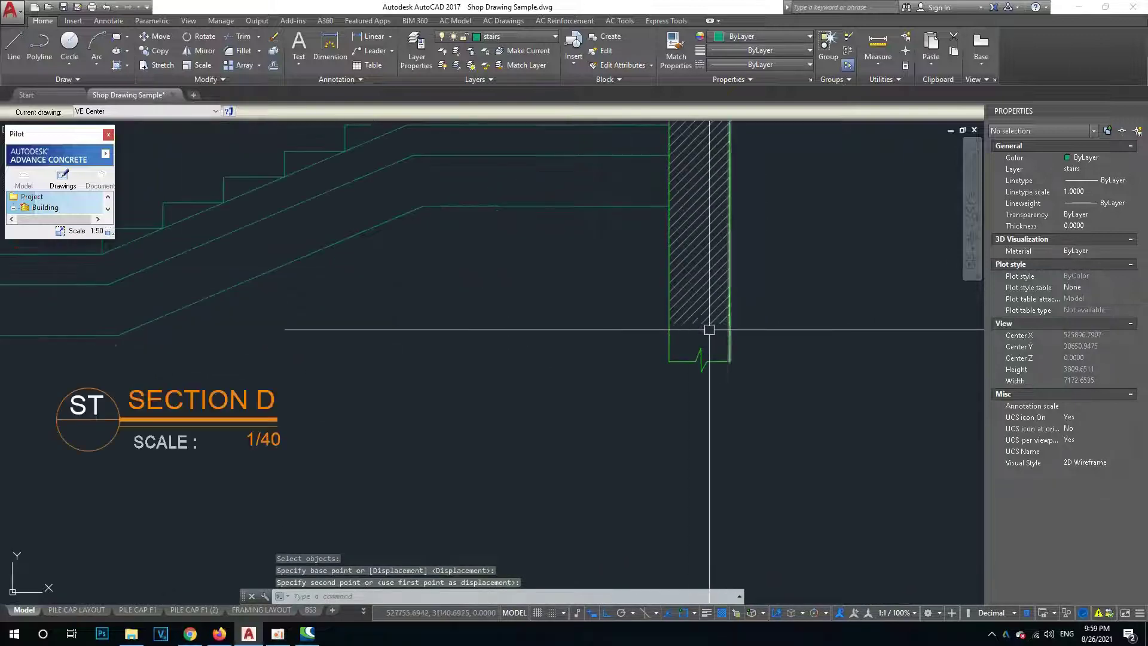
click(715, 323)
scroll(687, 328, down, 2)
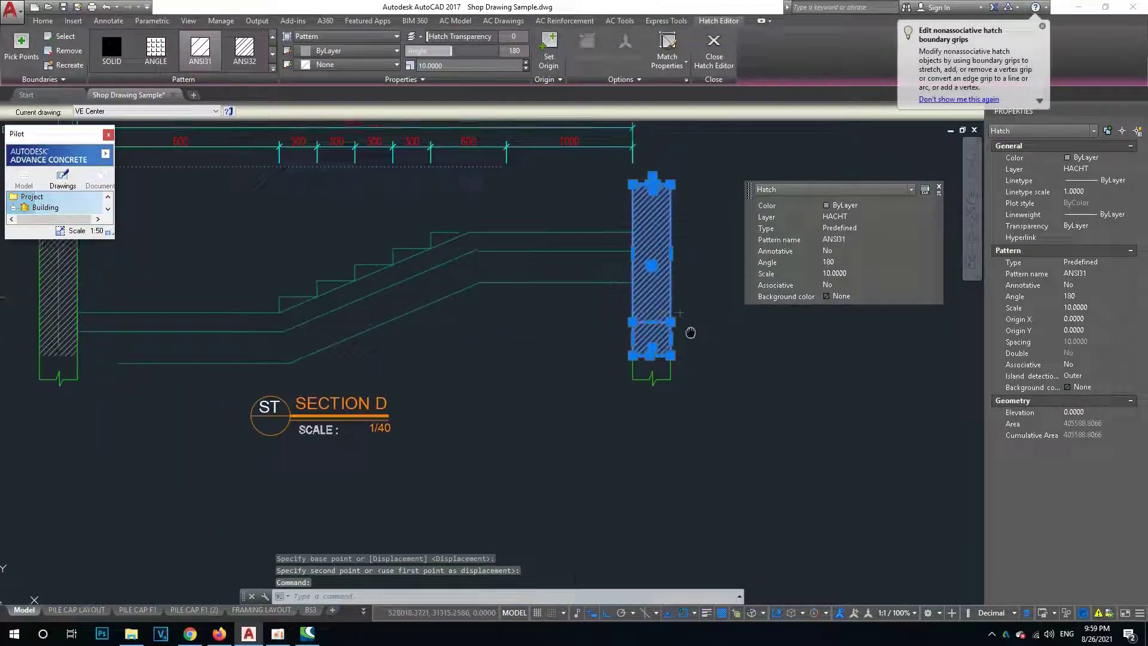
text(E)
key(Return)
Add a new hatch inside the right wall.
middle_drag(641, 347, 602, 369)
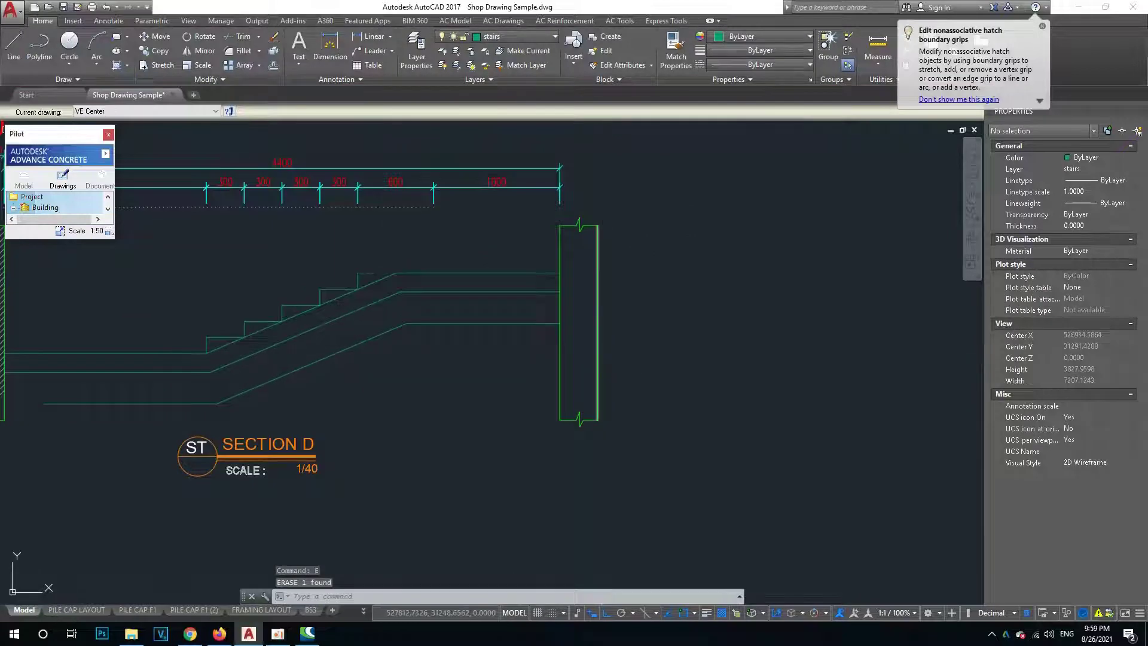
text(h)
key(Return)
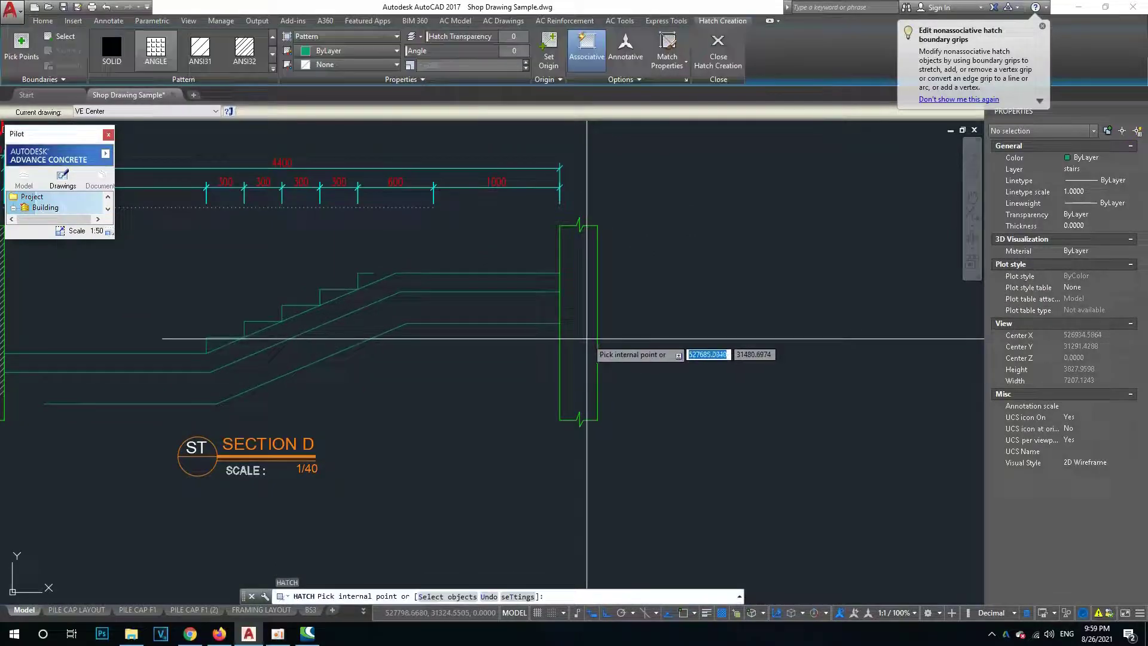
click(588, 338)
key(Return)
Match the right wall's hatch to the left wall's hatch.
scroll(652, 339, down, 2)
text(a)
key(Return)
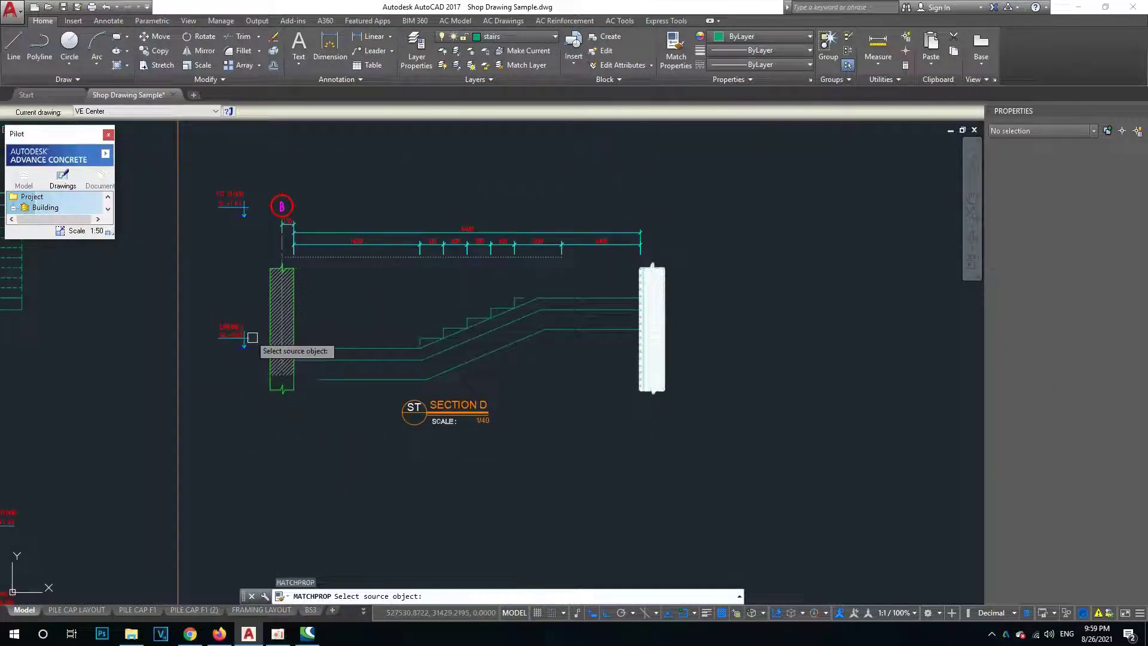
click(283, 318)
click(648, 329)
key(Escape)
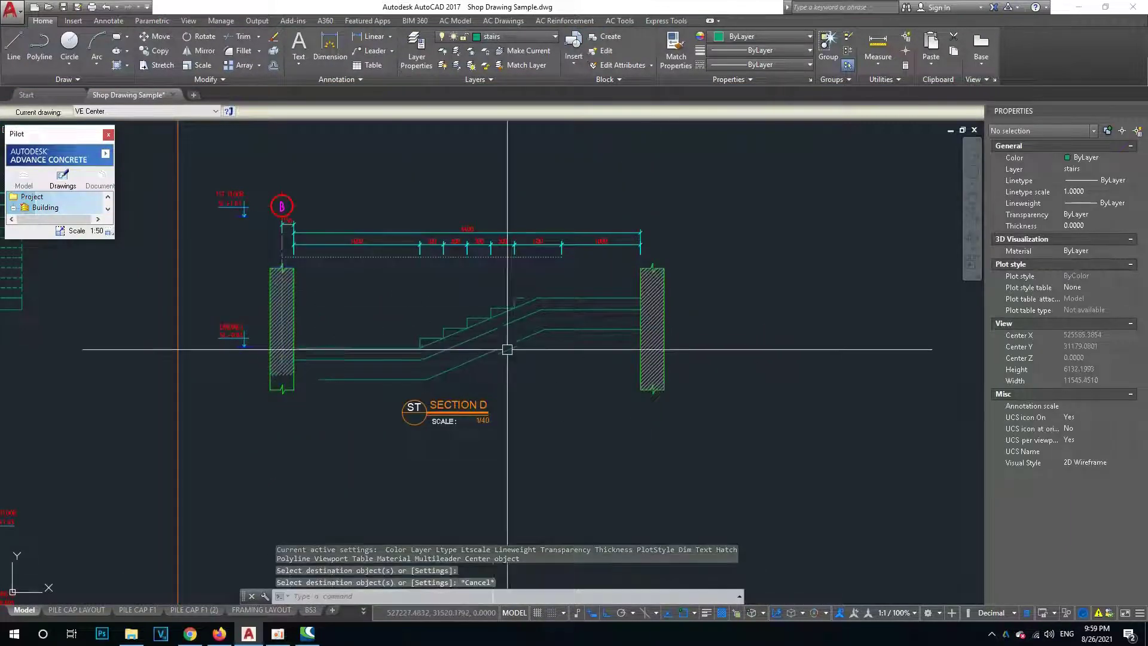
Erase the left wall's hatch.
scroll(379, 358, up, 2)
click(332, 377)
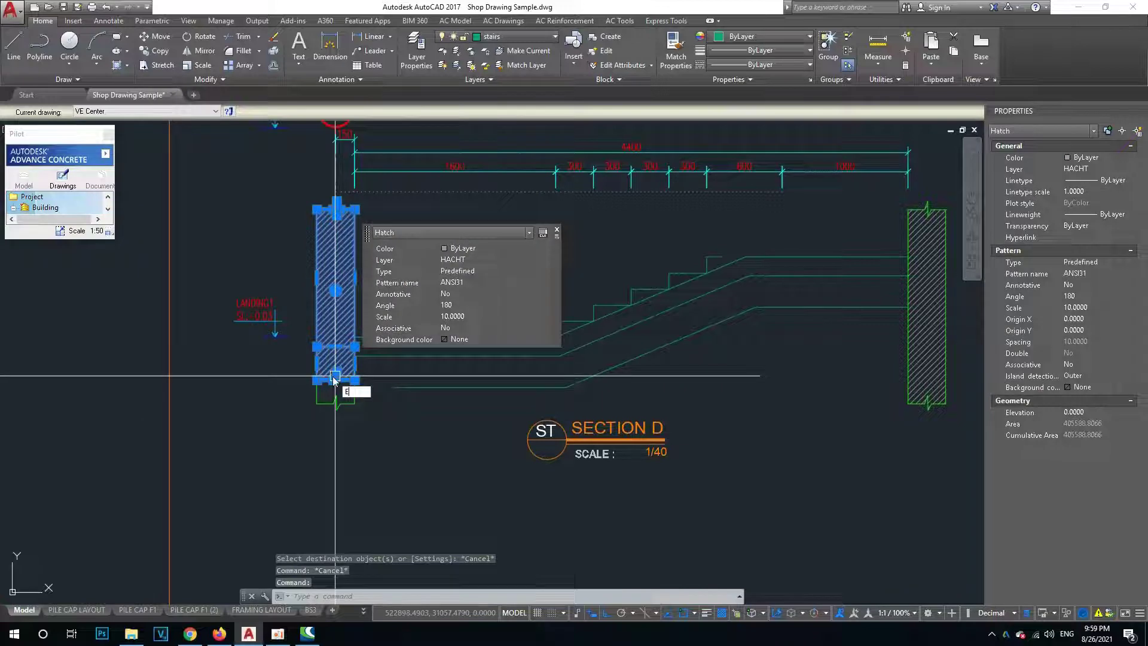
text(e)
key(Return)
Try extending lines and stretching the left wall's grid centerline, cancelling both.
text(ex)
key(Return)
click(386, 382)
key(Escape)
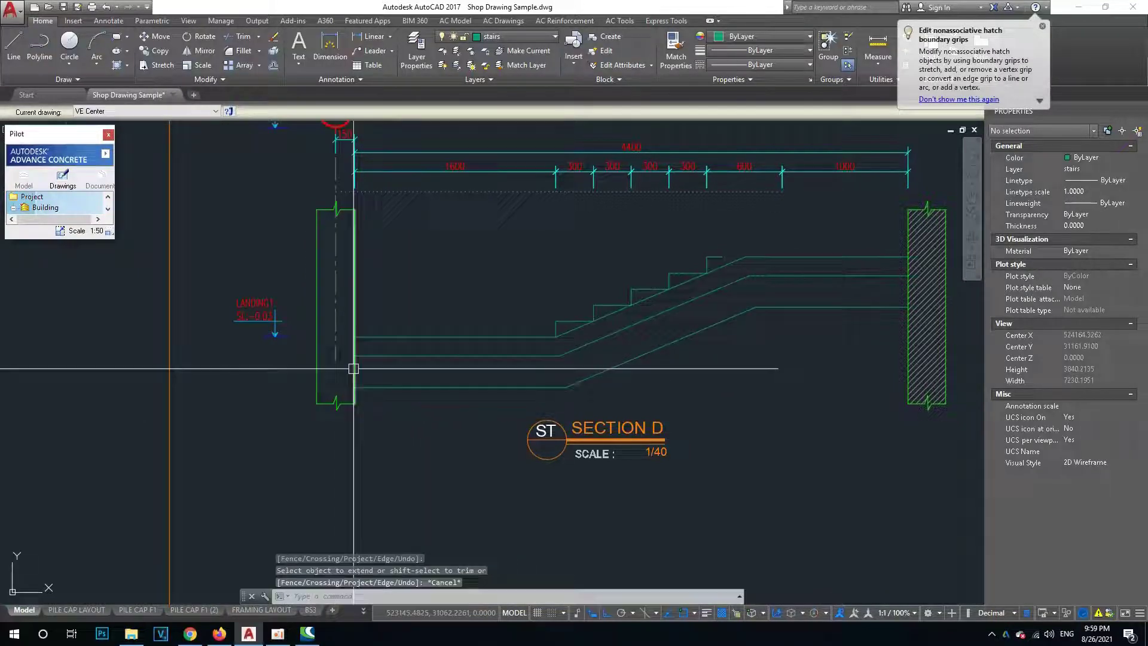
scroll(344, 358, up, 4)
click(325, 344)
click(326, 365)
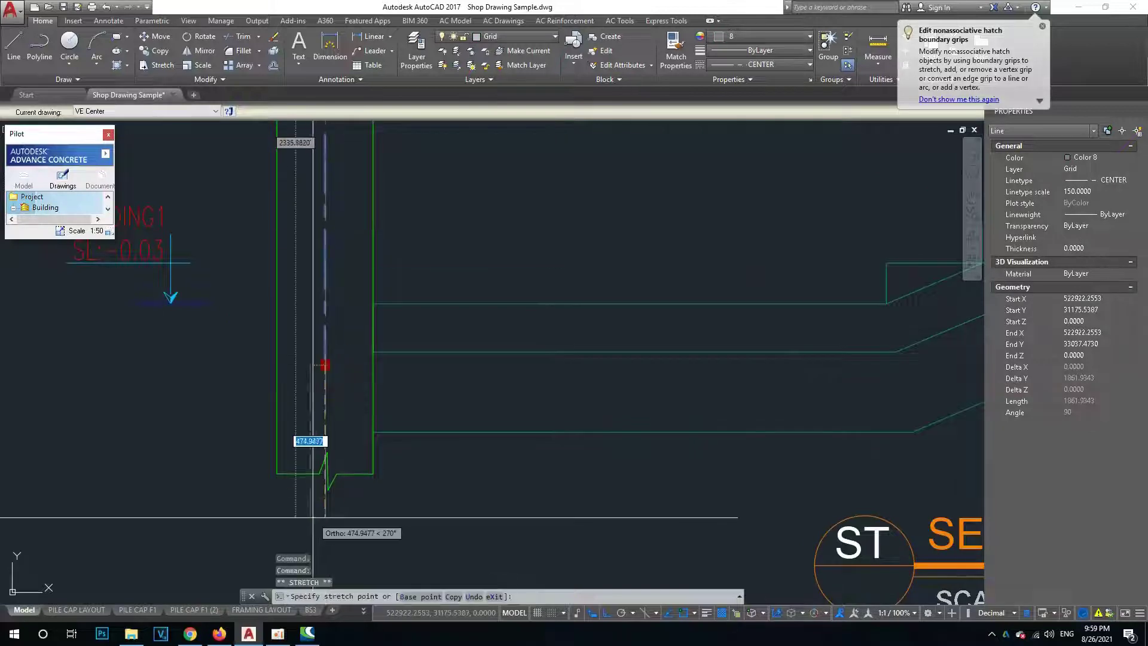
key(Escape)
key(Escape)
scroll(327, 456, down, 4)
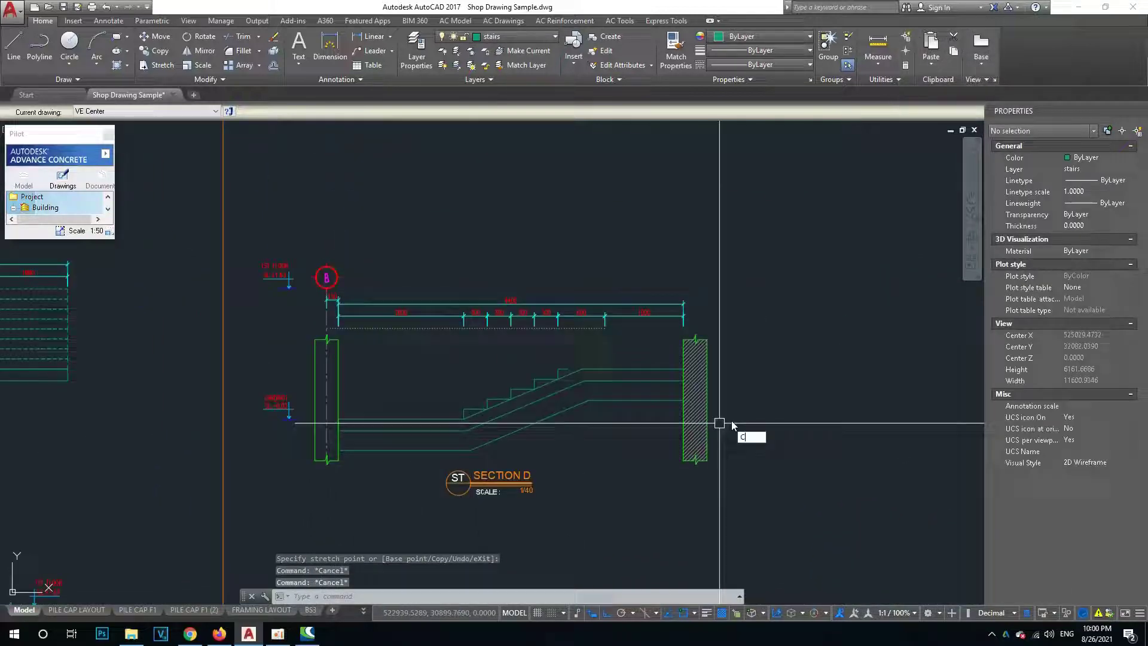
Copy the hatched right wall 4700 to the left.
text(o)
key(Return)
scroll(708, 427, up, 4)
click(707, 425)
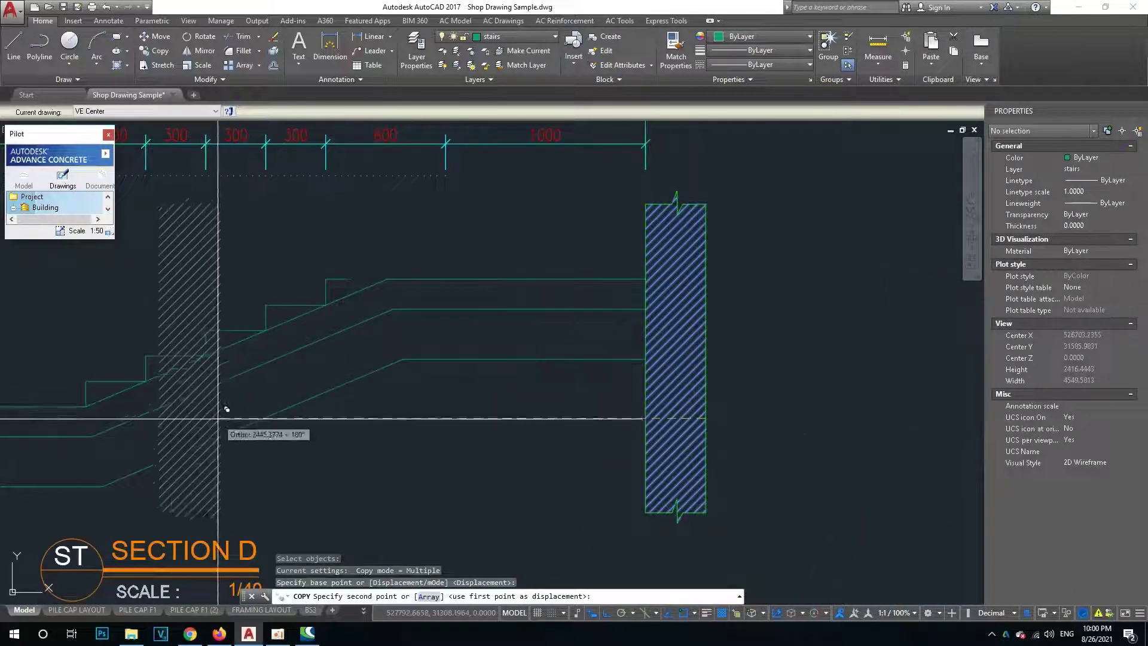
middle_drag(219, 410, 334, 412)
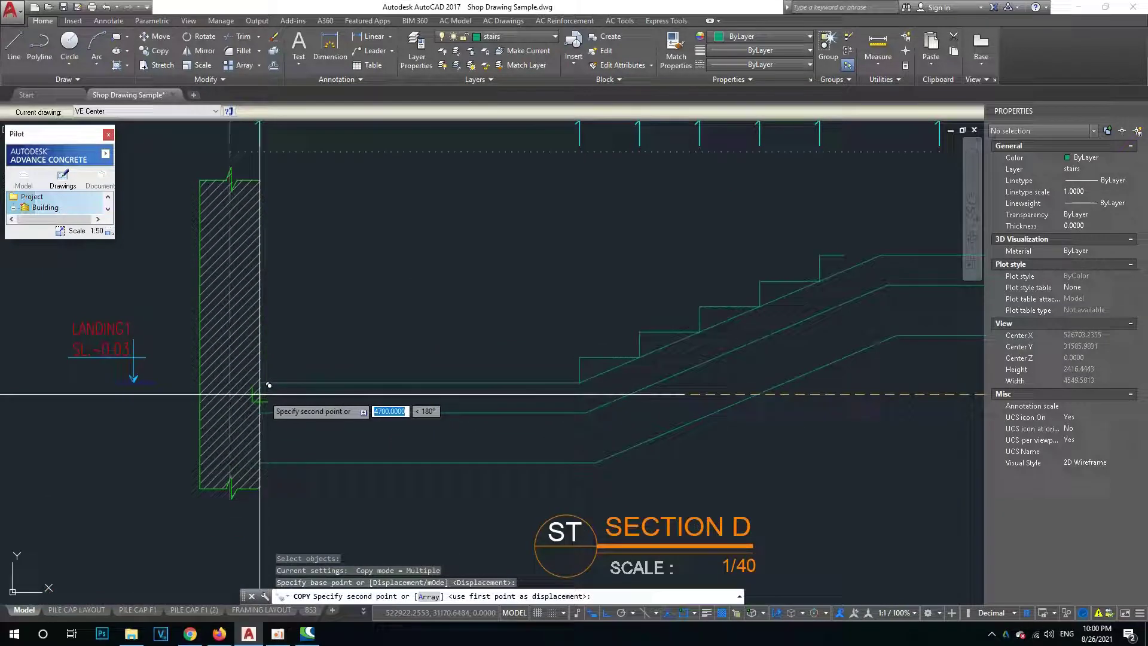
click(269, 384)
scroll(344, 364, down, 1)
scroll(398, 385, down, 3)
key(Escape)
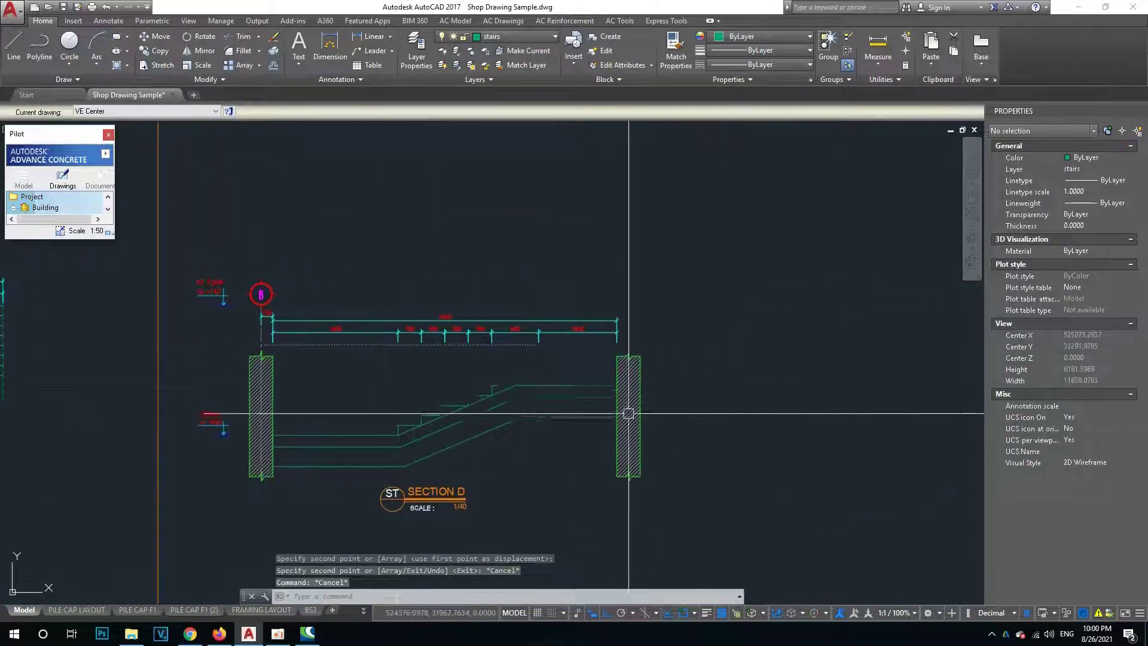
Start and cancel an extend while zooming around Section D.
scroll(610, 383, up, 2)
scroll(493, 356, up, 2)
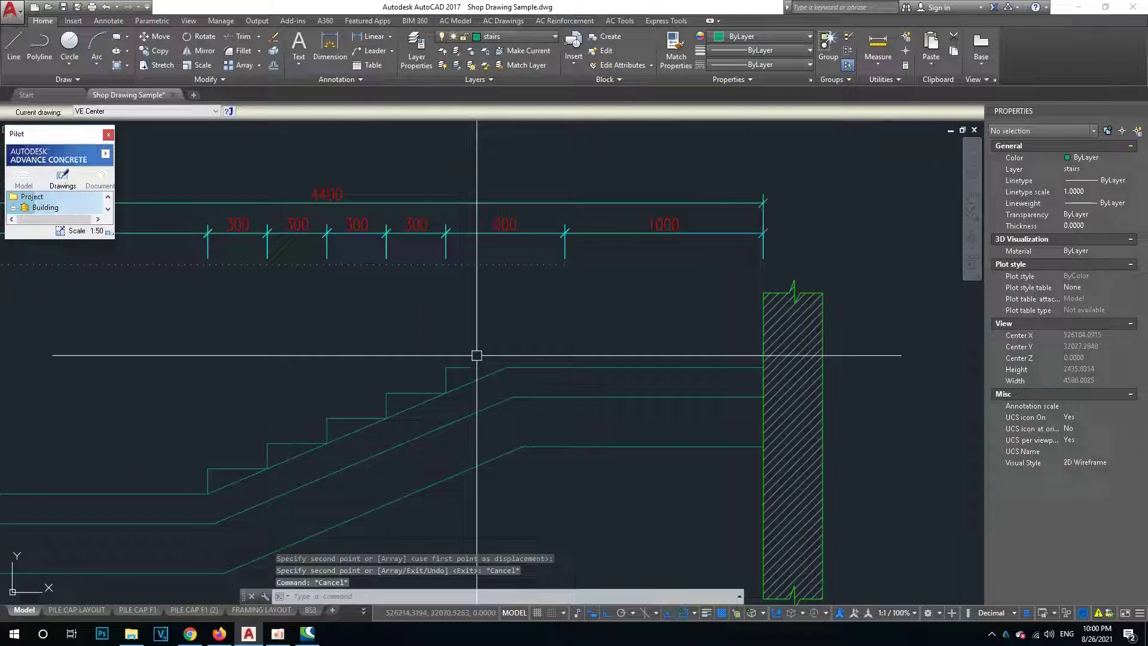
text(EX)
key(Return)
scroll(490, 362, up, 2)
key(Escape)
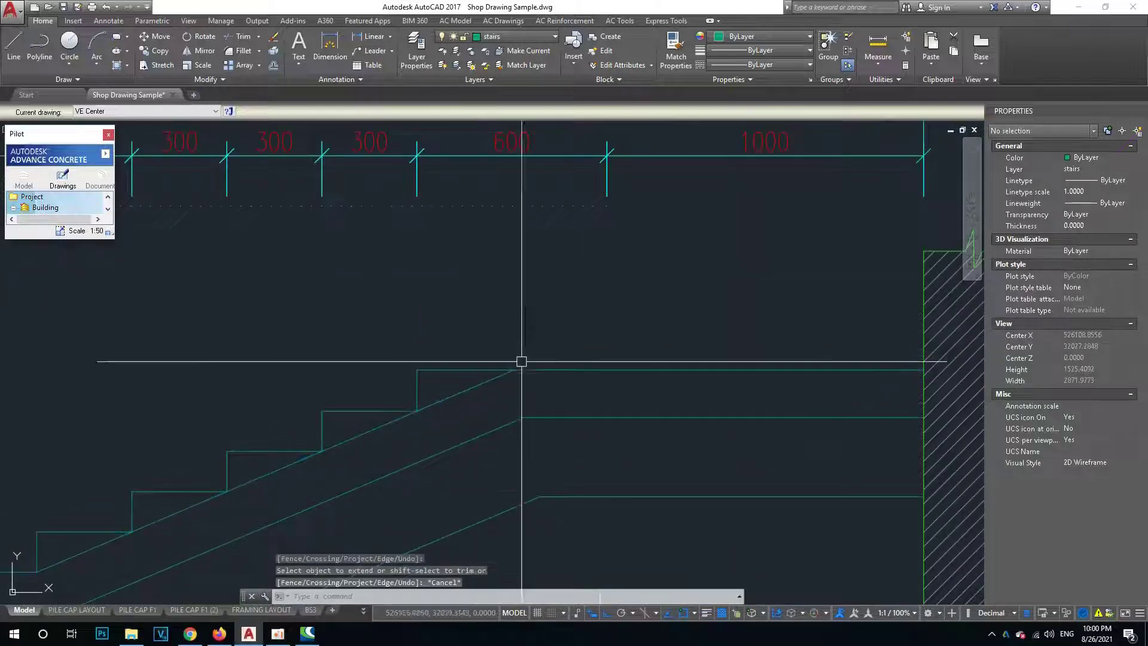
scroll(457, 393, down, 3)
scroll(464, 410, up, 2)
scroll(364, 410, down, 1)
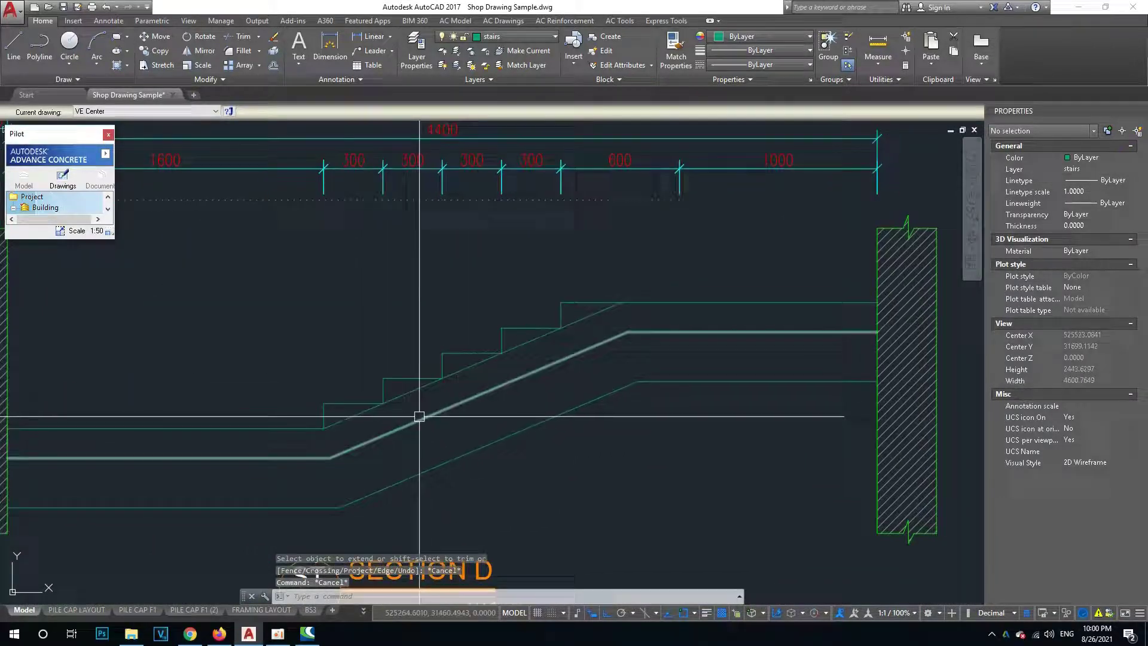
scroll(500, 402, down, 2)
scroll(494, 406, up, 2)
scroll(494, 406, up, 2)
scroll(461, 410, up, 1)
scroll(472, 416, down, 3)
Shift the Section D view slightly right and cancel the active command.
middle_drag(528, 401, 578, 399)
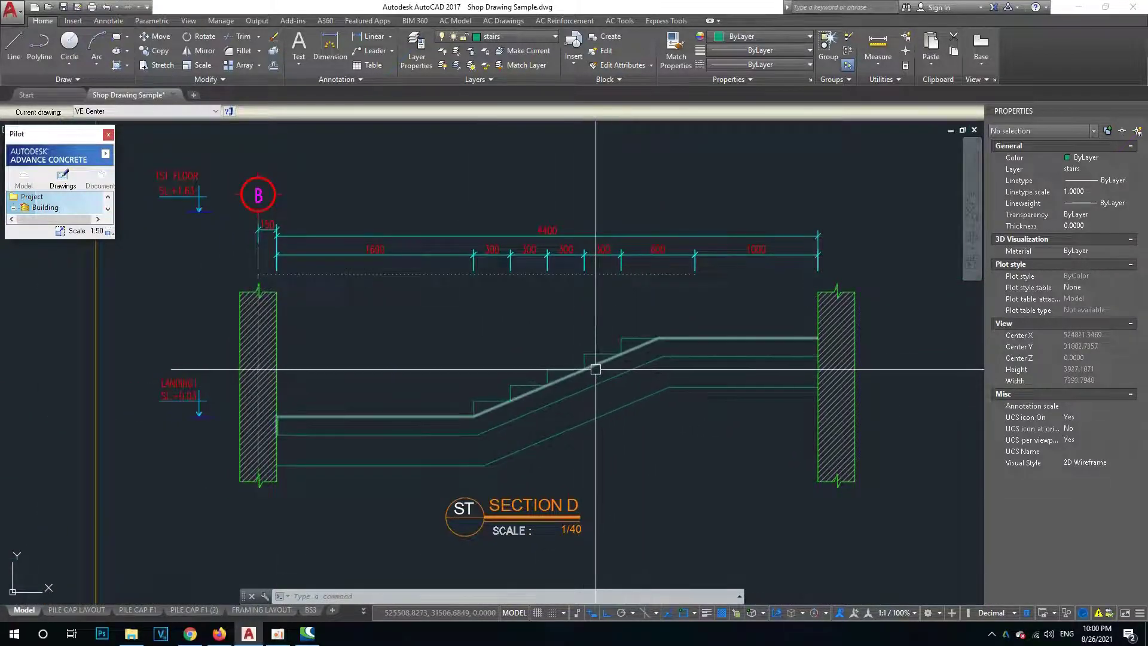
scroll(576, 383, up, 4)
key(Escape)
key(Escape)
scroll(505, 428, down, 2)
scroll(563, 404, up, 2)
scroll(563, 404, down, 3)
scroll(544, 410, up, 3)
scroll(499, 421, up, 2)
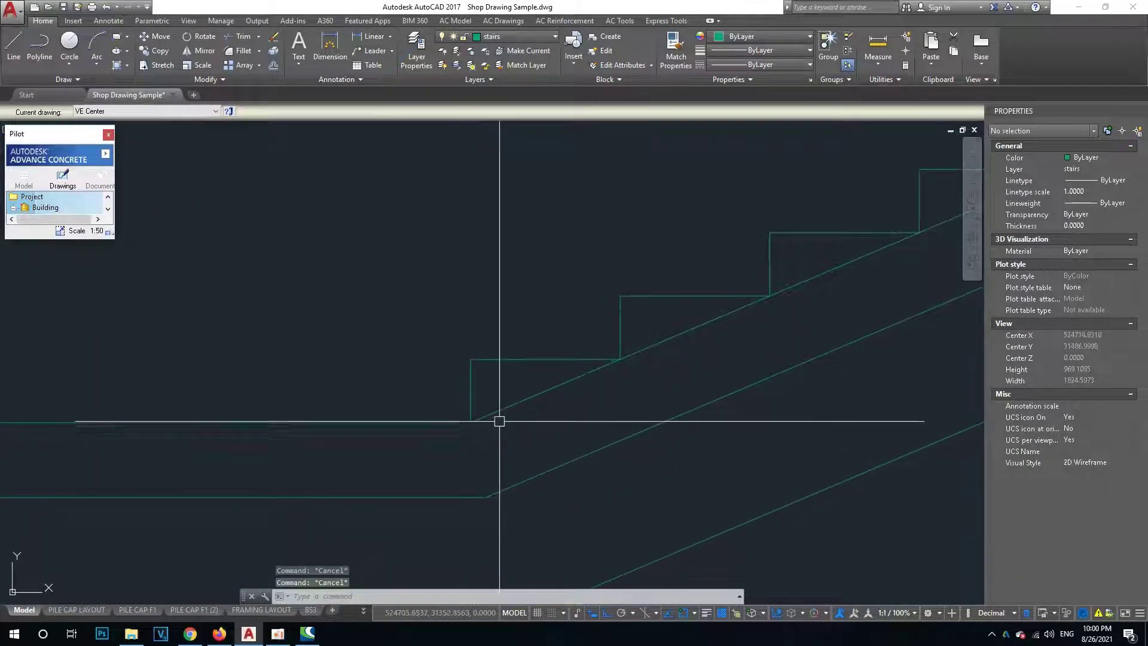
Start trimming the stair lines, then cancel the trim.
text(tr)
key(Return)
scroll(517, 399, down, 3)
scroll(559, 392, up, 3)
key(Escape)
scroll(622, 347, down, 1)
scroll(616, 355, down, 2)
Try extending again and cancel, then start MATCHPROP.
text(ex)
key(Return)
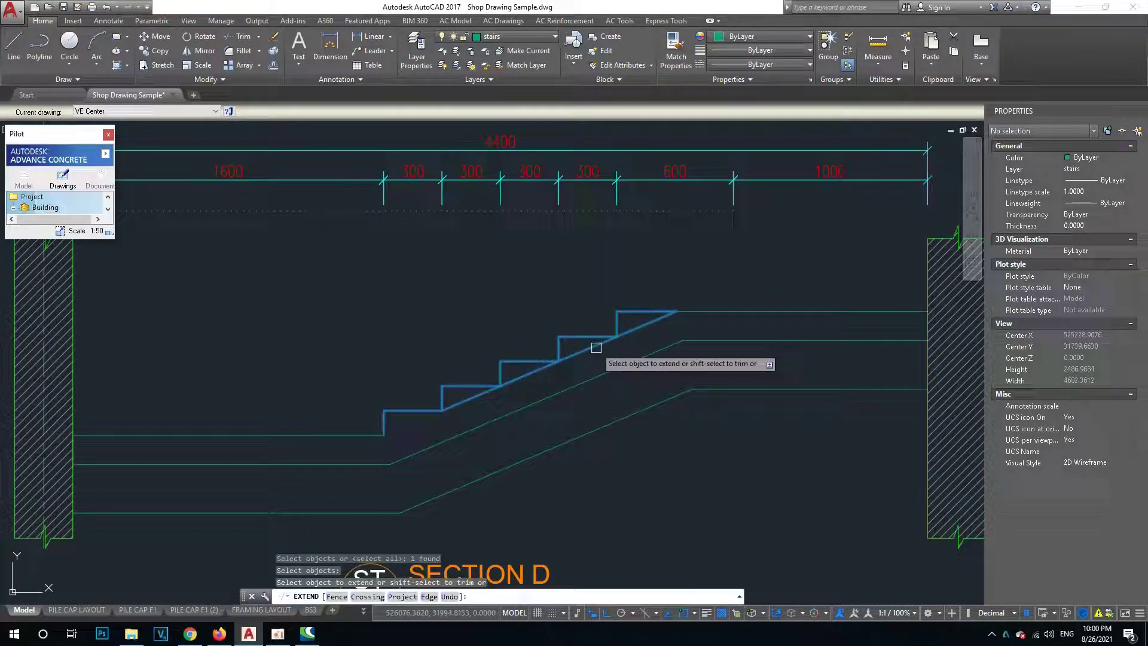
key(Escape)
key(Escape)
scroll(569, 374, down, 3)
scroll(513, 389, up, 3)
text(ma)
key(Return)
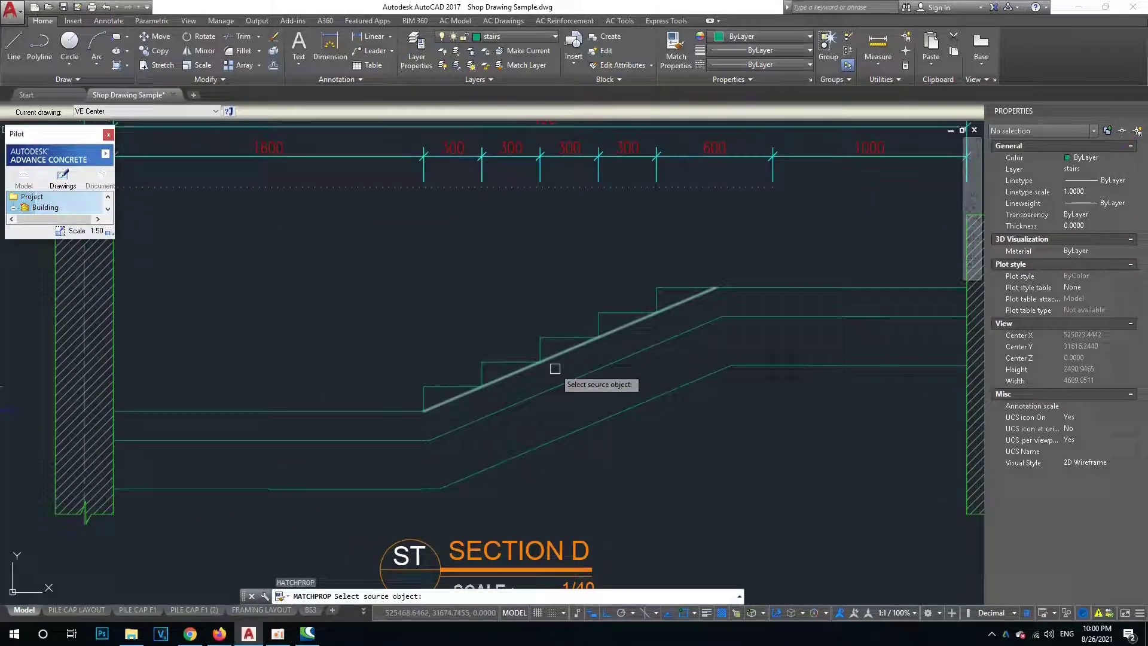
Bring Sections B and D into view and pick a source line, then stop matching.
scroll(592, 352, down, 2)
scroll(560, 352, down, 2)
middle_drag(142, 330, 356, 342)
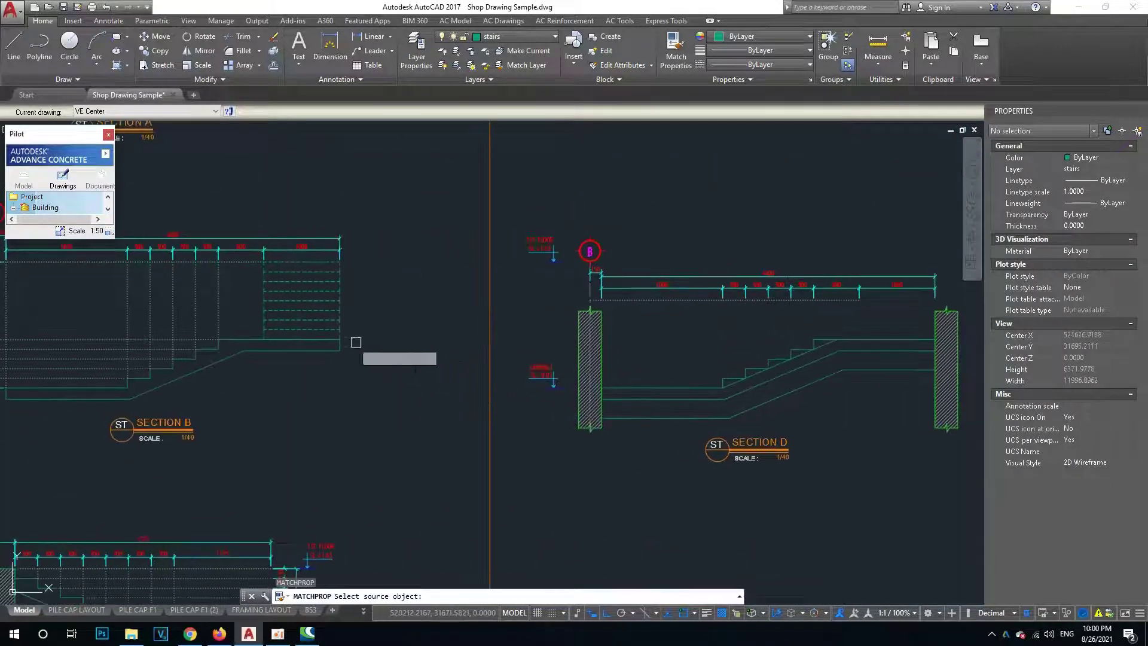
click(297, 313)
scroll(744, 398, up, 4)
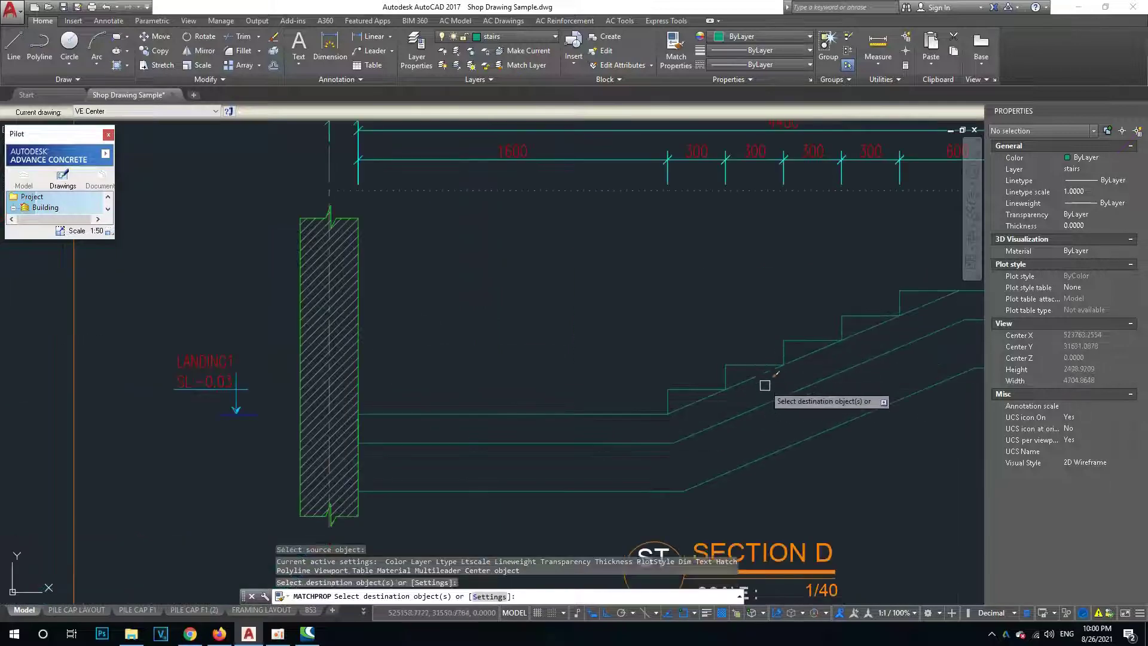
key(Escape)
scroll(770, 406, down, 2)
Join the lower landing line with its adjacent stair line.
mouse_move(723, 442)
middle_down()
mouse_move(453, 462)
mouse_move(499, 426)
middle_up()
scroll(354, 454, up, 2)
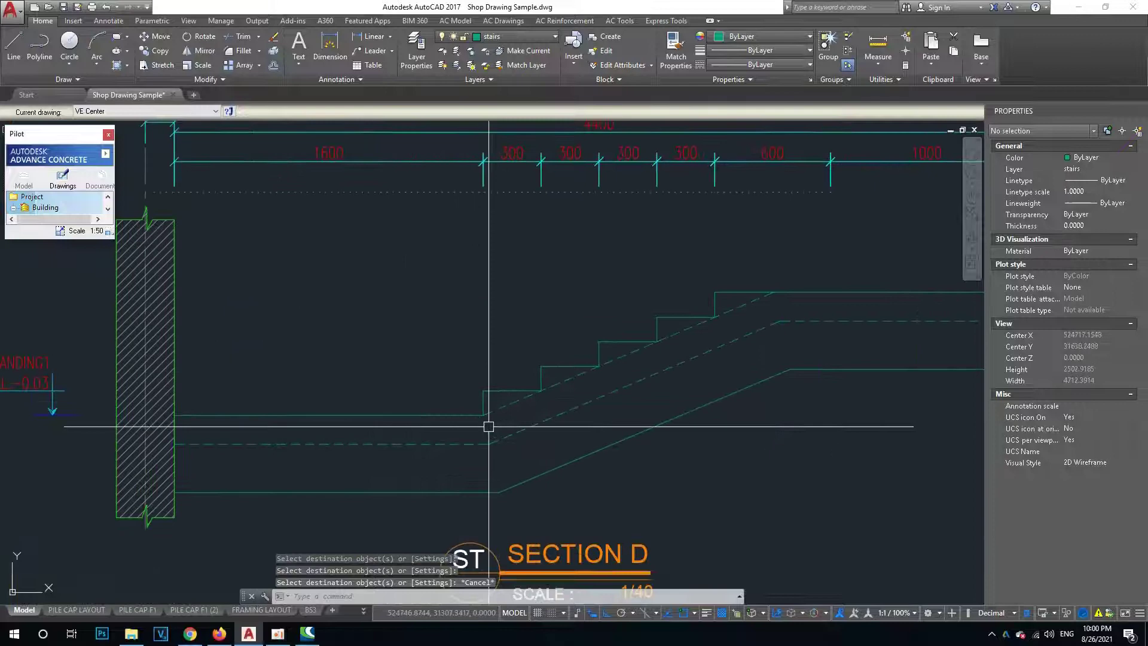
click(448, 413)
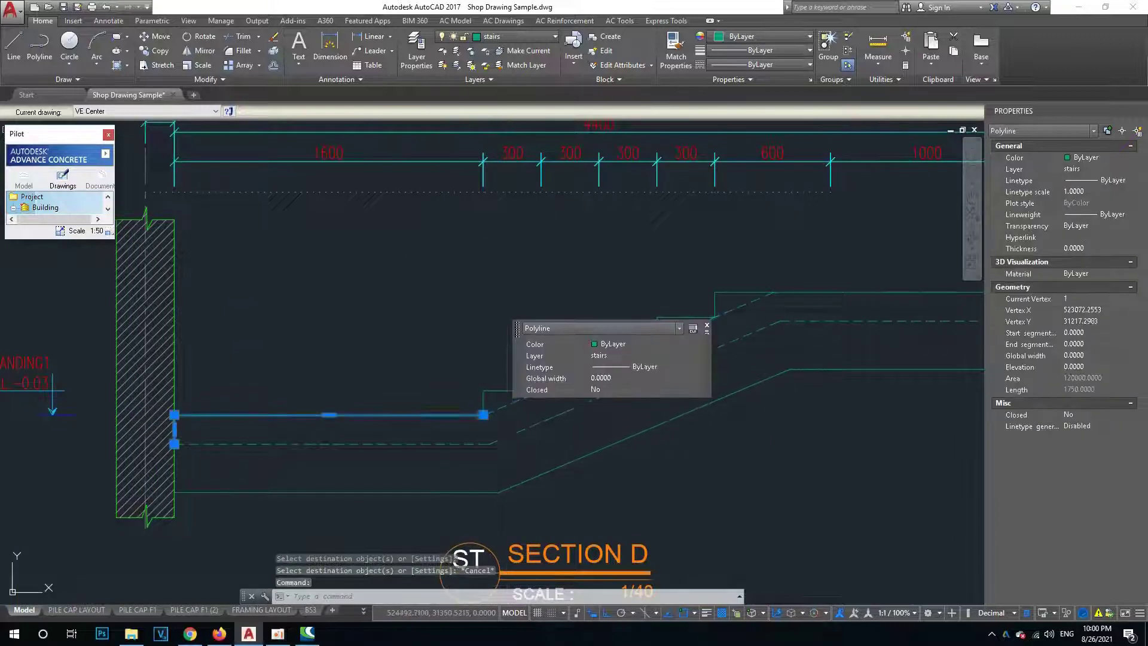
middle_drag(496, 429, 429, 456)
text(j)
key(Return)
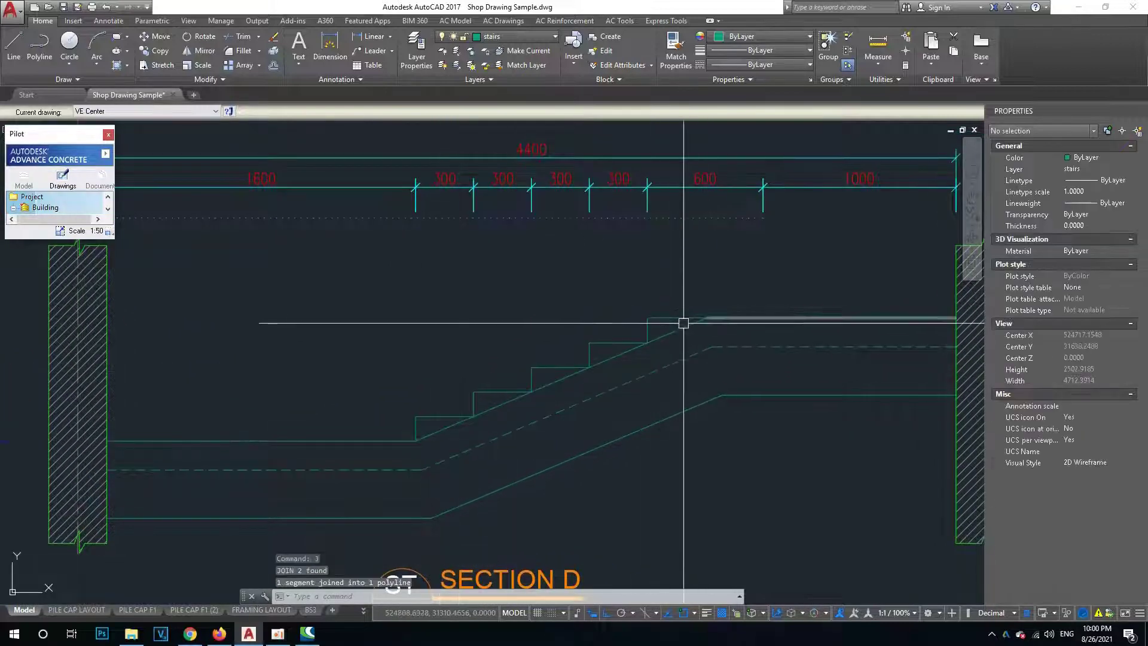
Apply the dashed line's style to the stair step outline and inner line.
scroll(684, 322, up, 2)
middle_drag(551, 359, 616, 303)
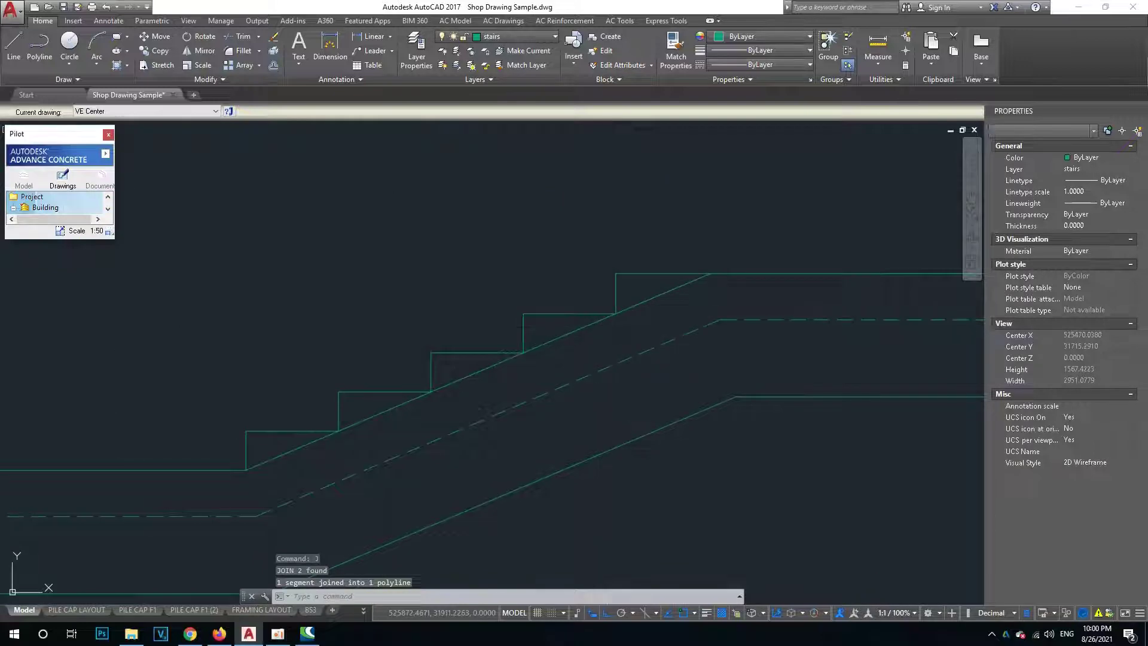
text(ma)
key(Return)
click(633, 362)
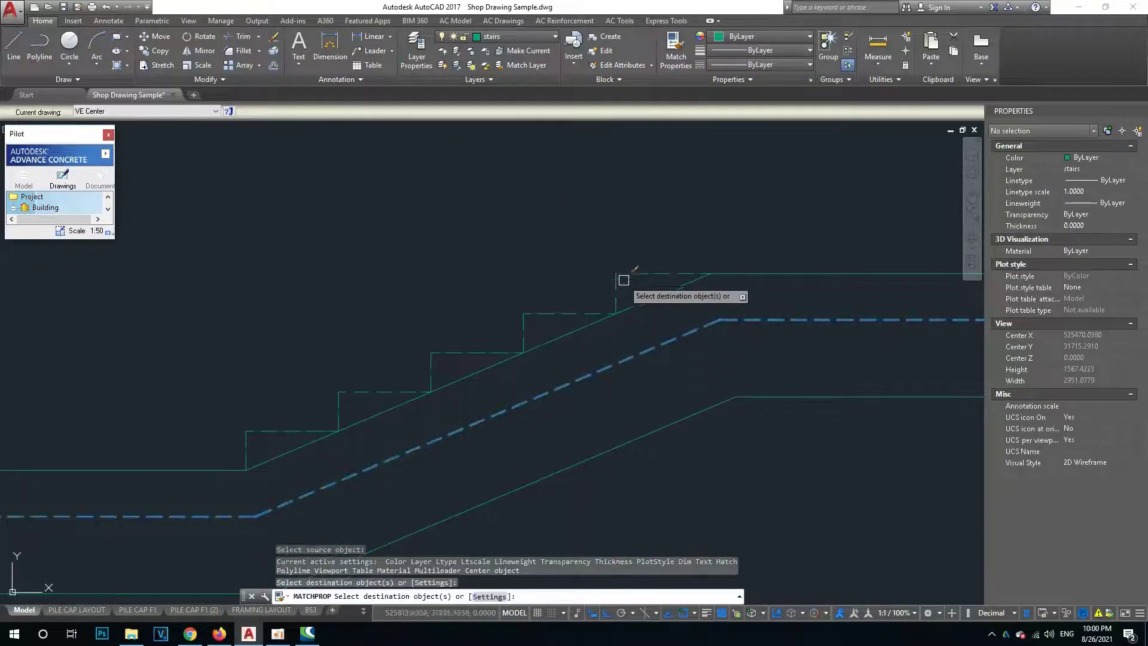
key(Escape)
Cancel the remaining command and zoom out to show all stair sections.
scroll(631, 383, down, 4)
scroll(725, 341, up, 2)
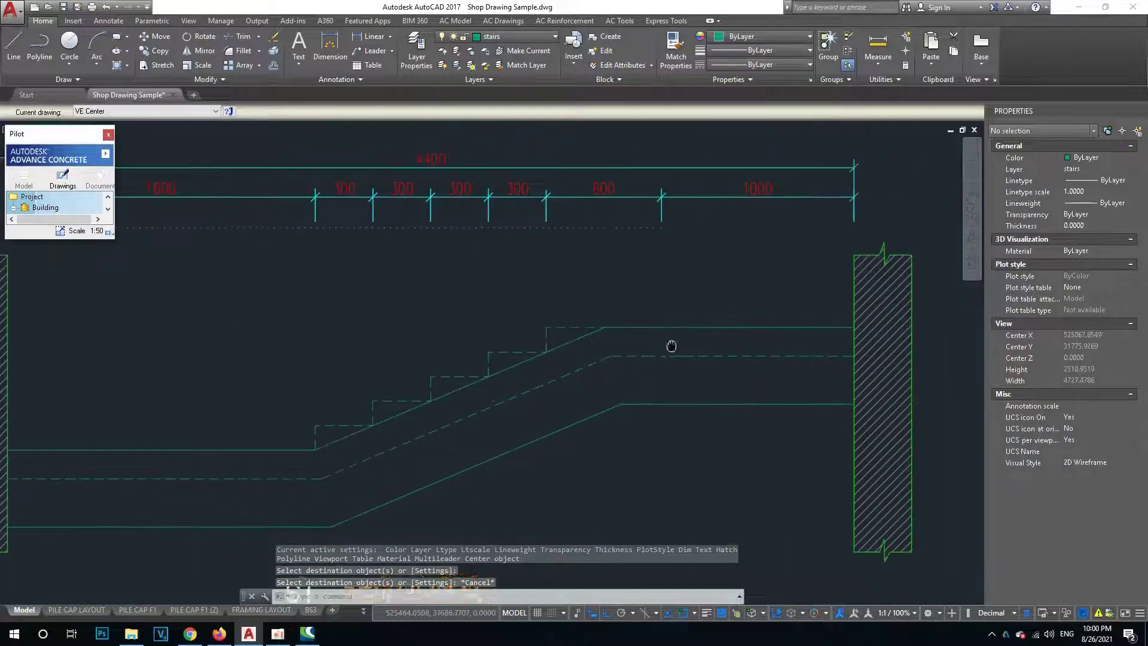
scroll(717, 301, down, 2)
key(Escape)
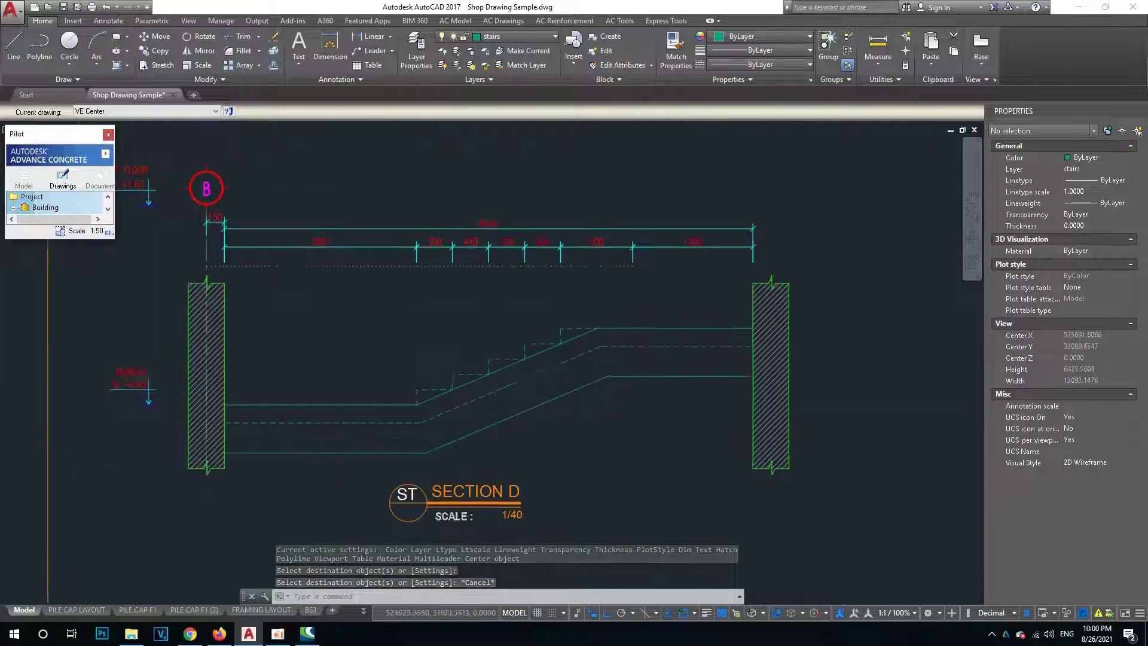
scroll(410, 440, up, 2)
scroll(479, 379, down, 4)
scroll(423, 392, down, 2)
middle_drag(501, 396, 507, 387)
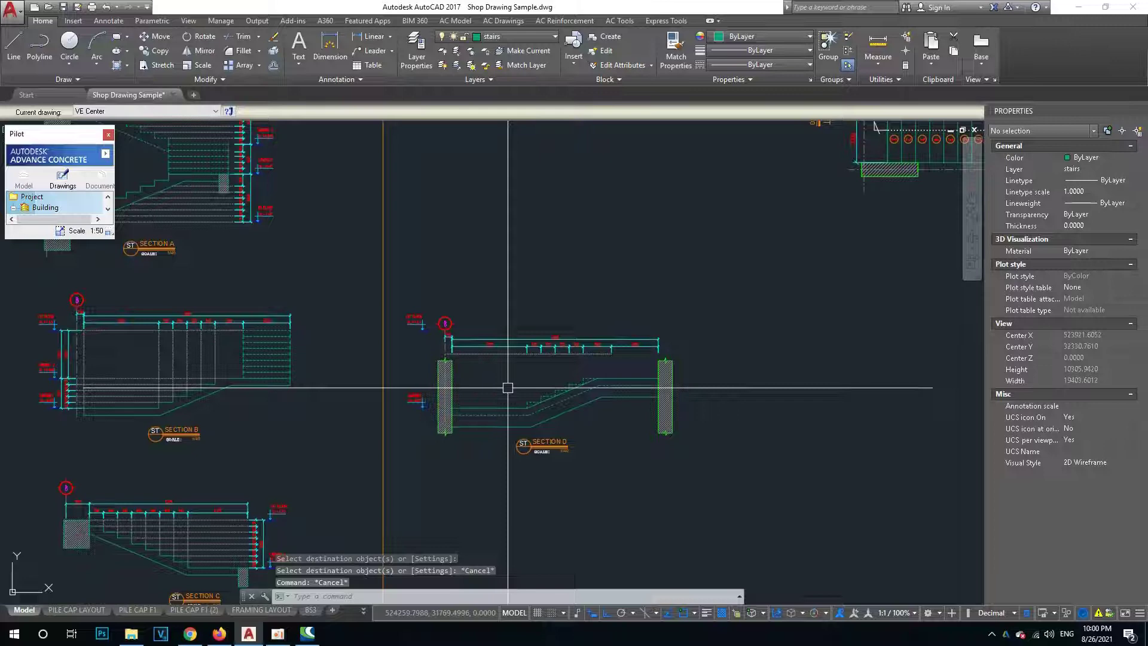
scroll(511, 369, up, 2)
scroll(546, 410, up, 4)
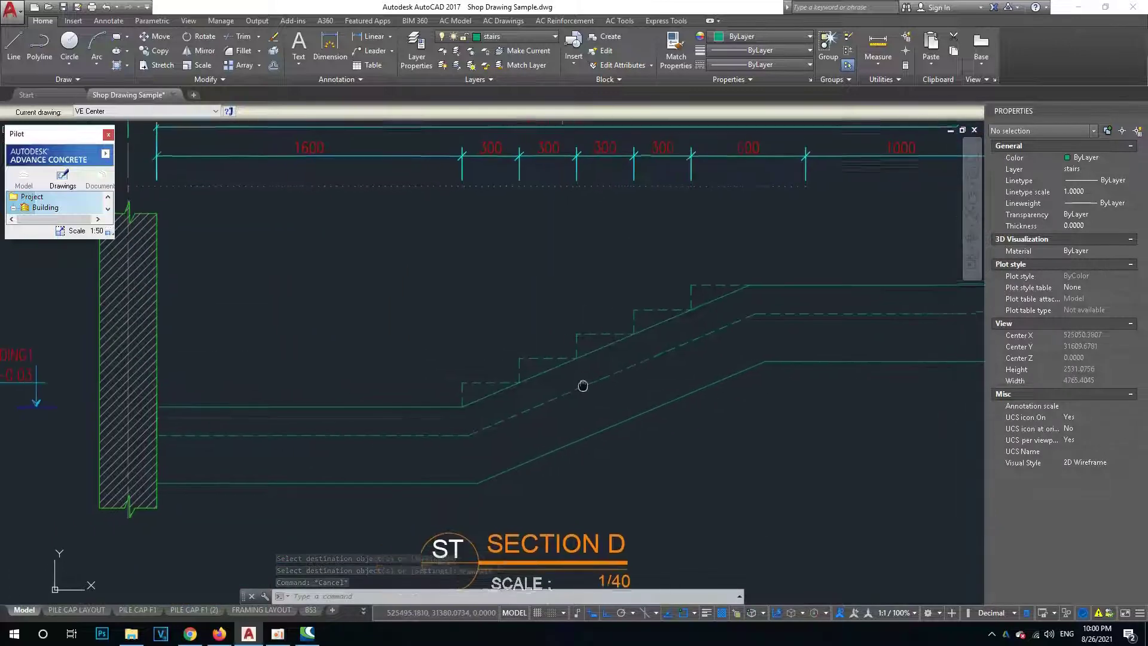
text(DA)
key(Return)
click(554, 385)
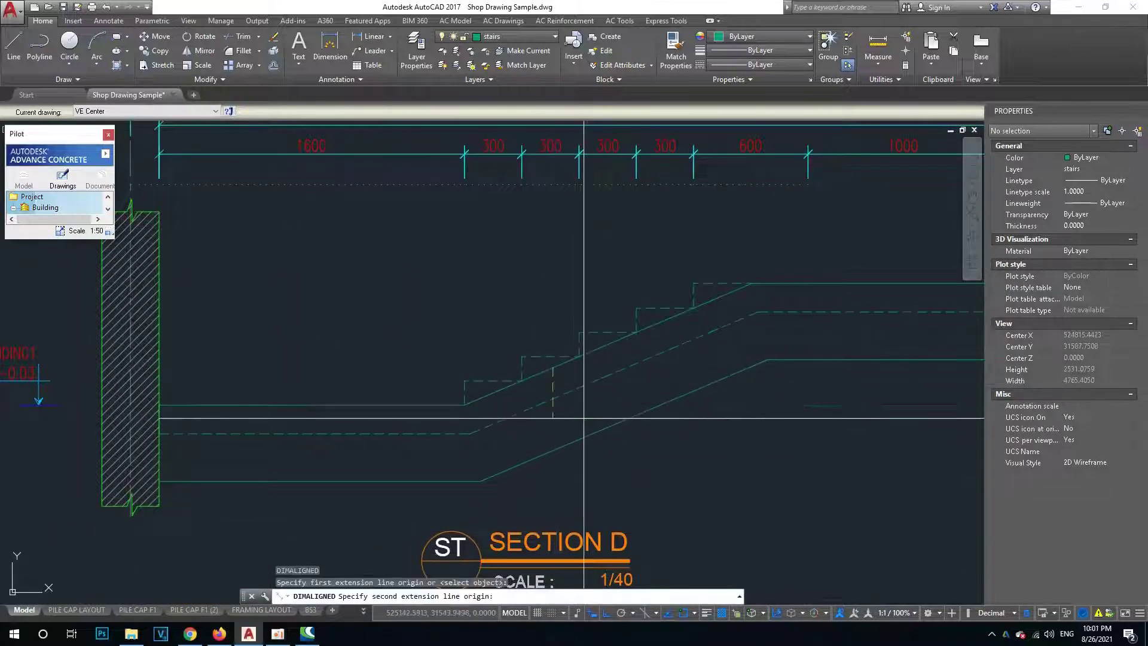
click(583, 438)
scroll(628, 385, up, 2)
scroll(628, 403, down, 2)
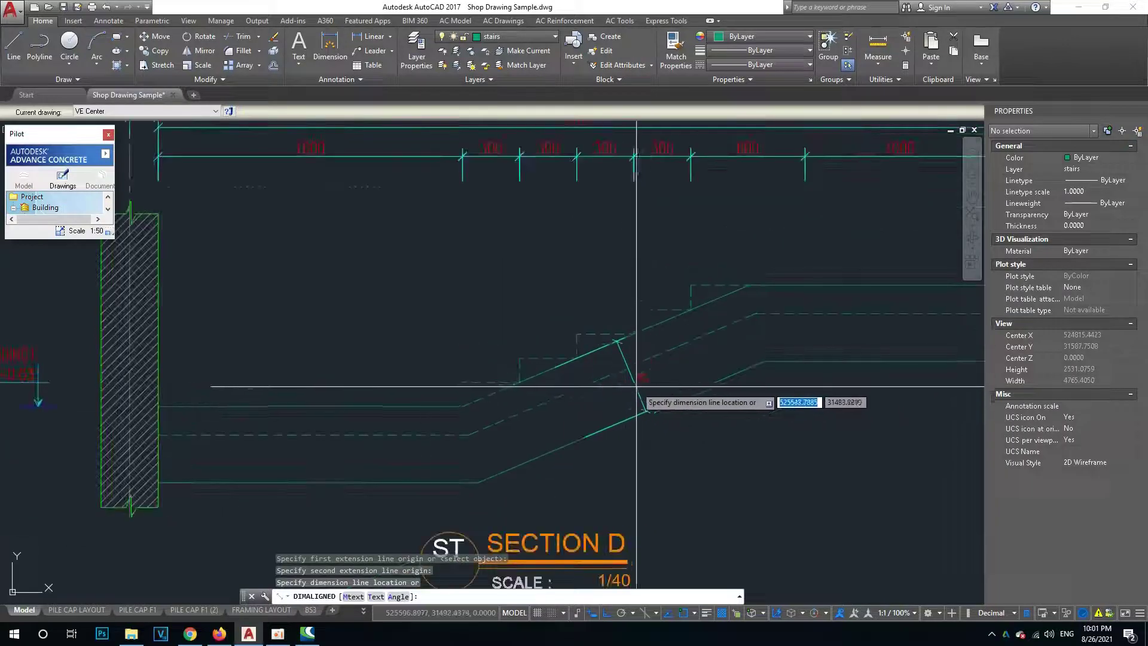
key(Escape)
scroll(478, 395, down, 3)
scroll(526, 374, down, 1)
scroll(541, 368, down, 2)
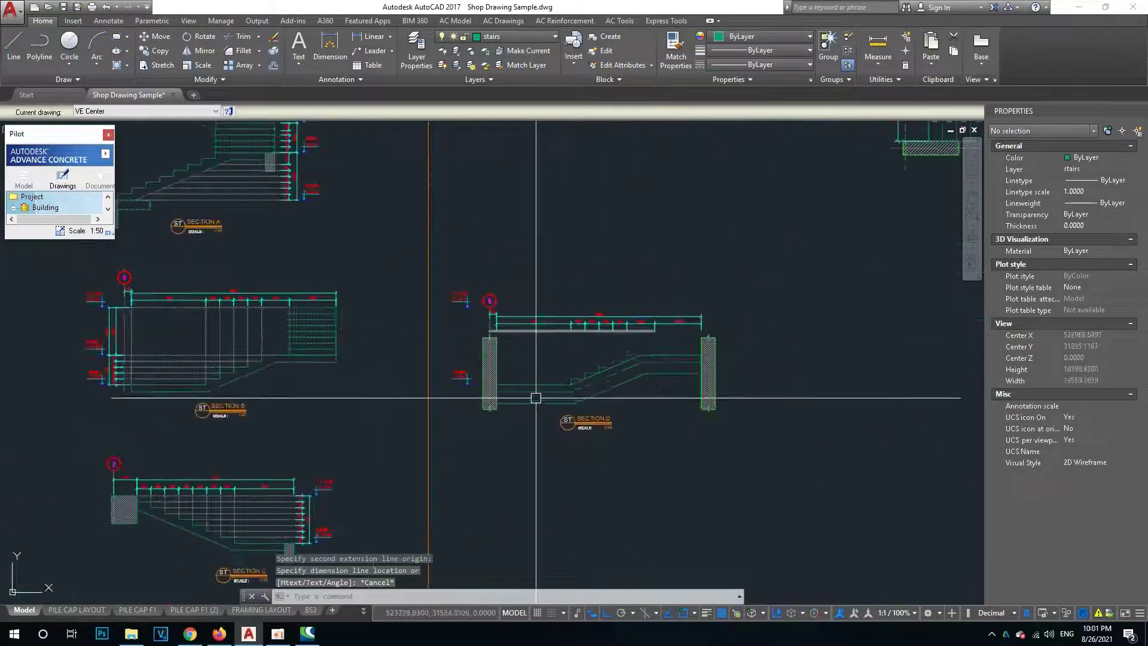
Copy section-cut marker A from the basement stair plan into Section D.
scroll(562, 370, up, 4)
key(Escape)
key(Escape)
scroll(545, 376, down, 1)
scroll(562, 361, up, 1)
scroll(563, 365, down, 2)
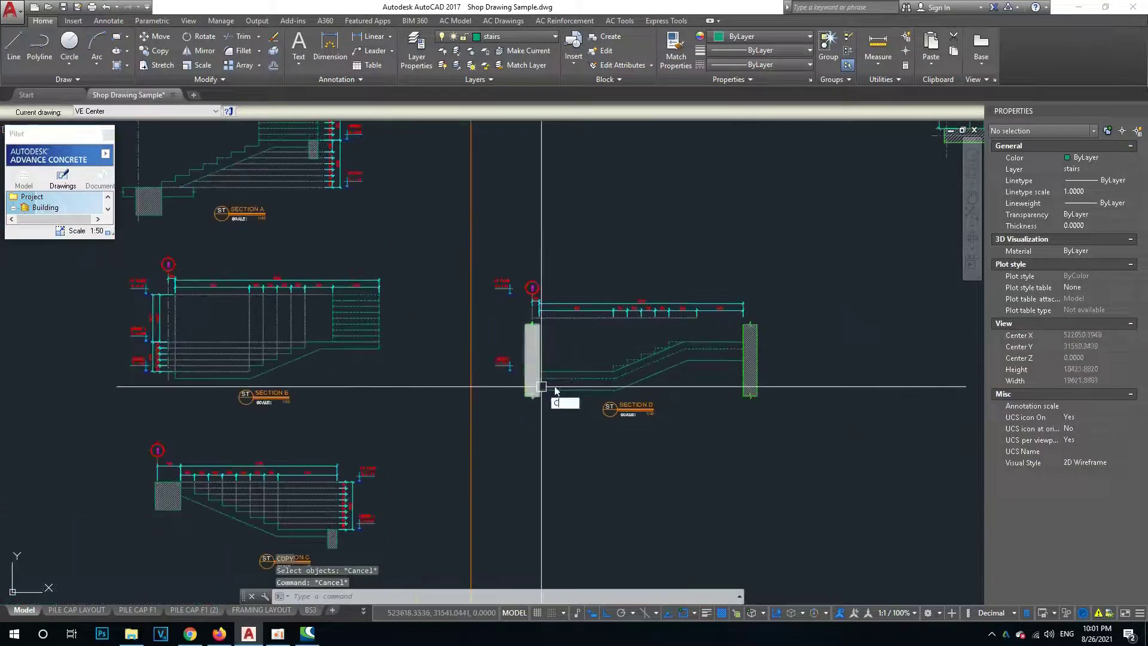
text(o)
key(Return)
scroll(557, 401, down, 5)
scroll(556, 335, up, 5)
scroll(478, 317, up, 2)
middle_drag(642, 429, 443, 346)
scroll(372, 264, down, 3)
scroll(440, 279, up, 7)
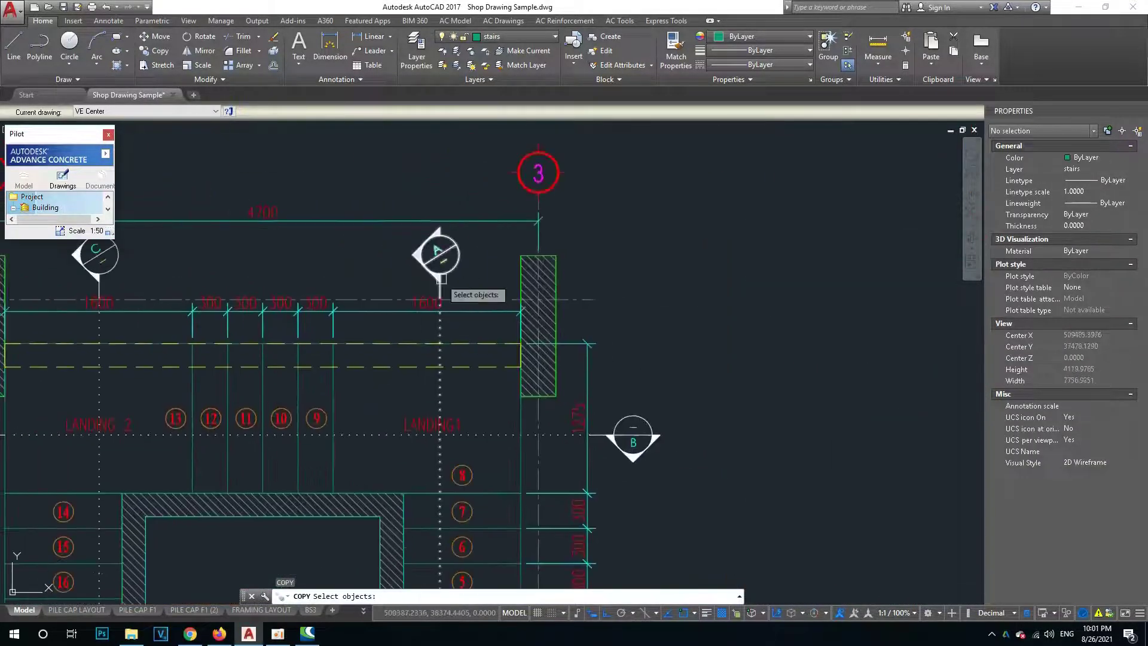
key(Return)
scroll(447, 305, up, 2)
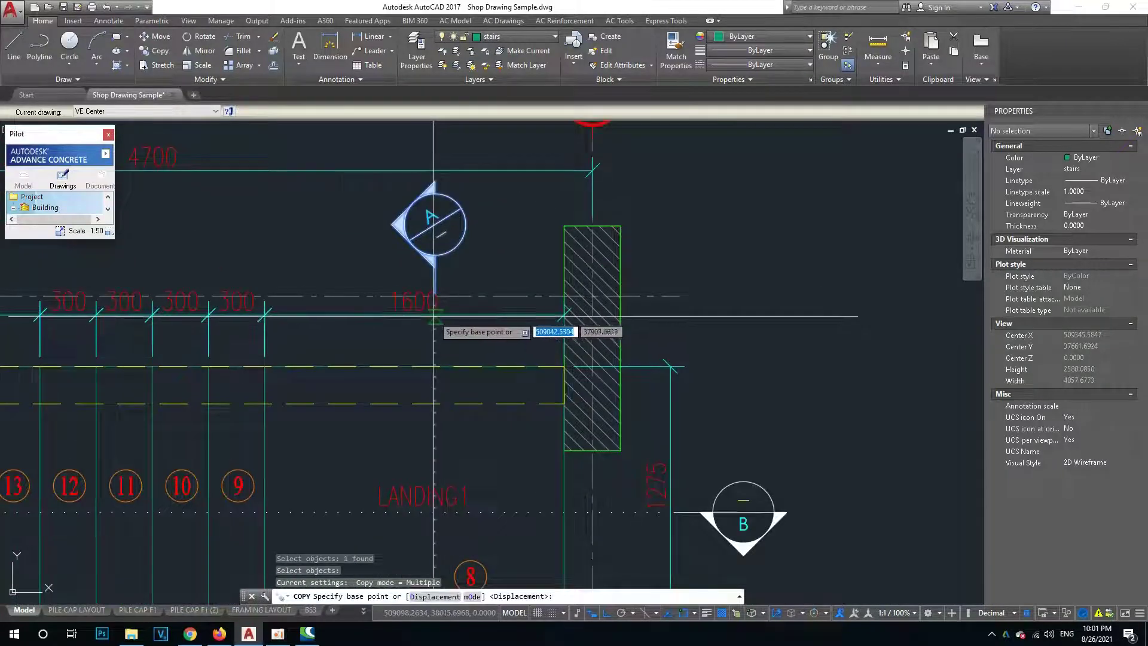
scroll(506, 292, down, 4)
scroll(499, 298, down, 5)
scroll(653, 361, up, 5)
scroll(513, 348, up, 2)
click(514, 348)
key(Escape)
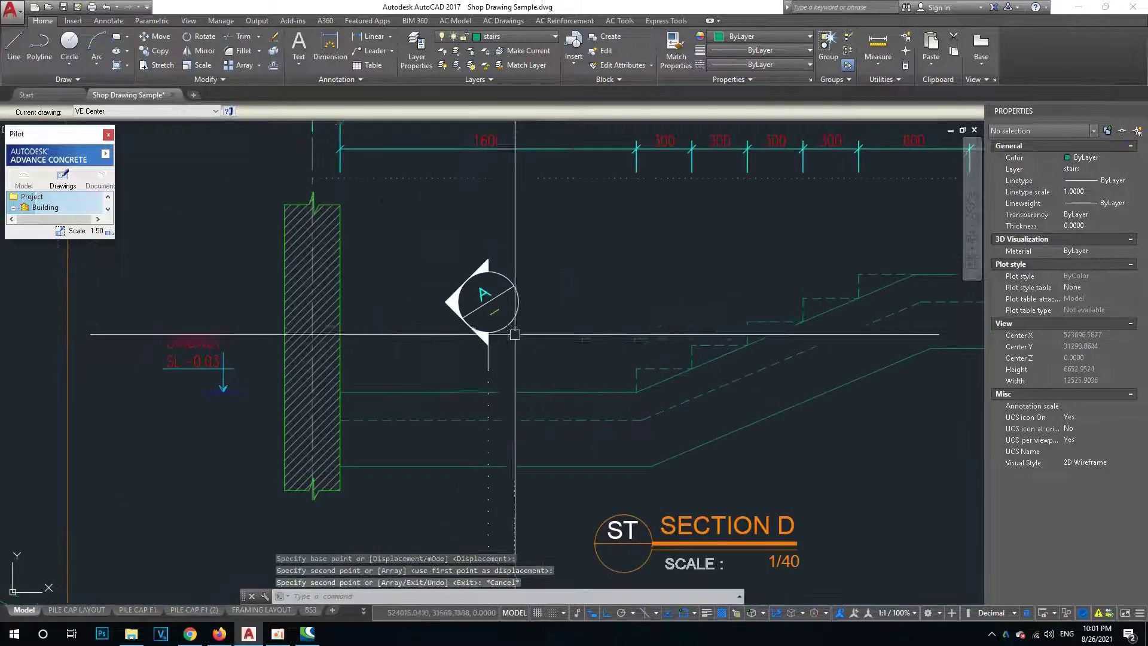
scroll(488, 317, up, 2)
Move the copied A marker beside Section D's left wall near the landing.
text(m)
key(Return)
click(504, 330)
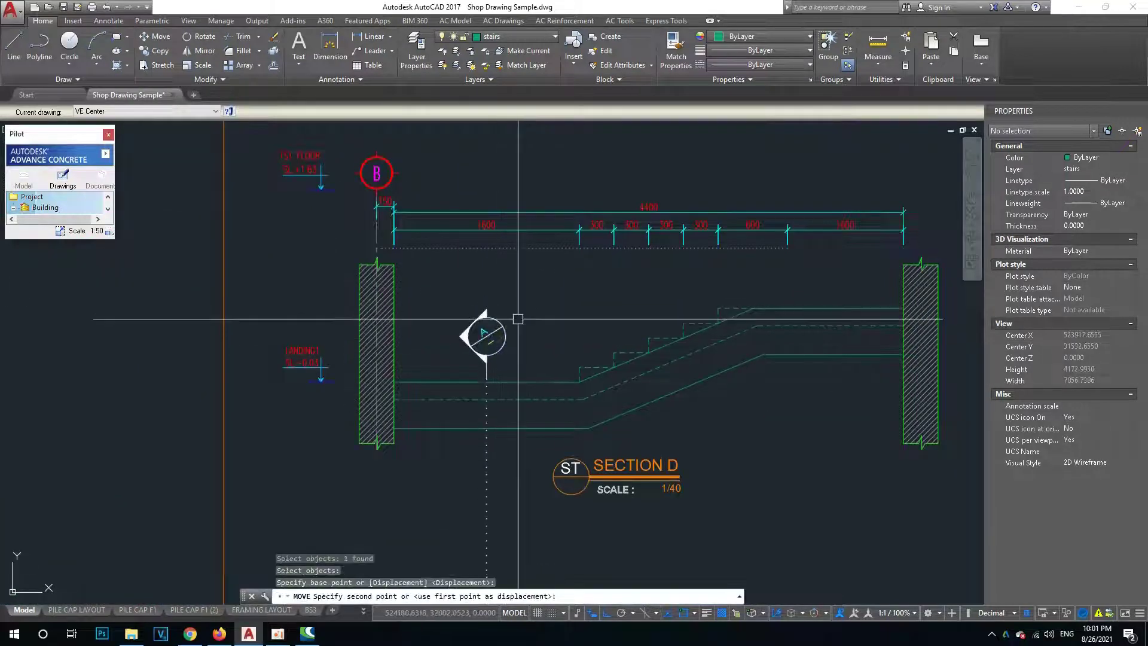
click(518, 319)
scroll(521, 351, down, 2)
click(488, 491)
click(494, 492)
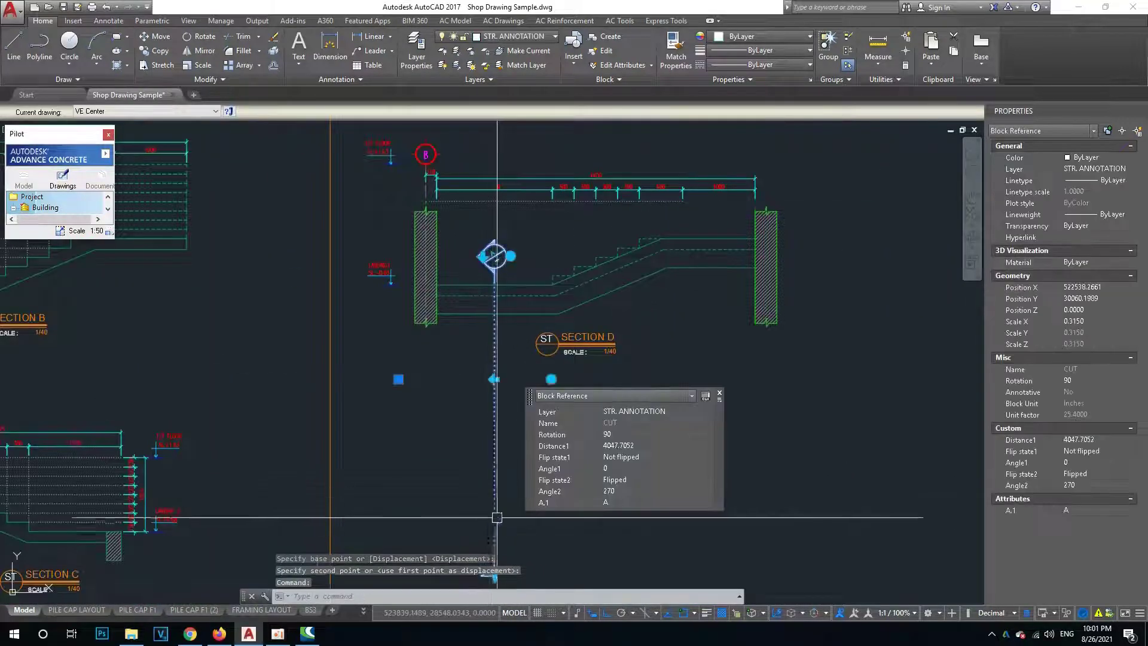
scroll(479, 495, up, 1)
click(479, 495)
scroll(479, 418, up, 3)
middle_drag(483, 254, 467, 356)
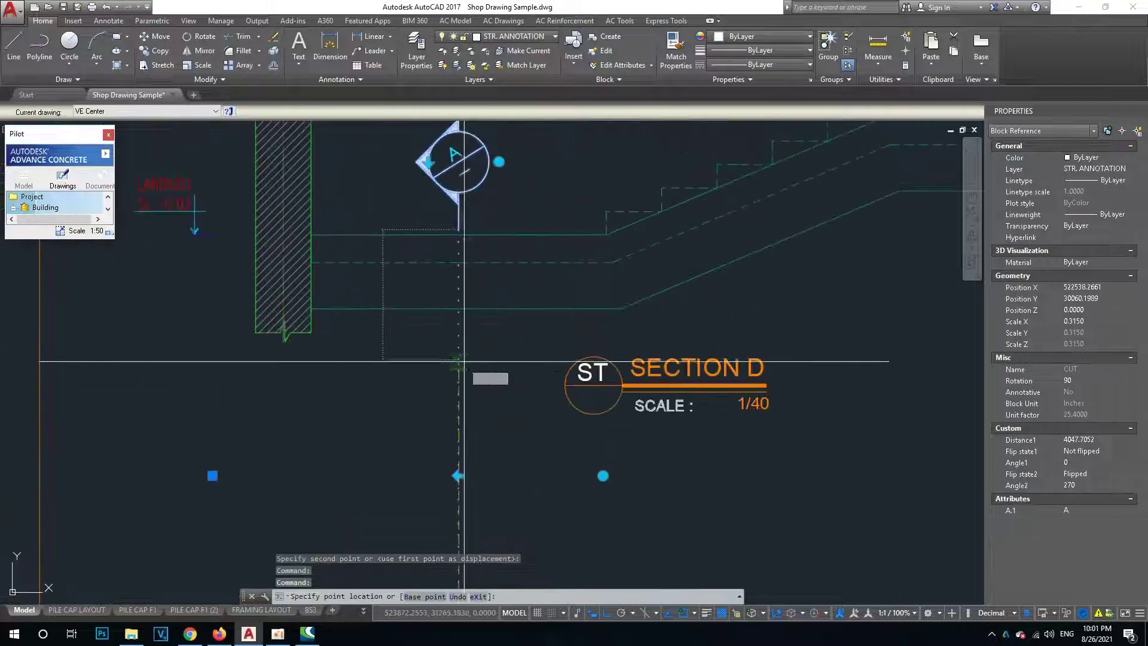
key(Escape)
scroll(445, 261, up, 4)
double_click(445, 262)
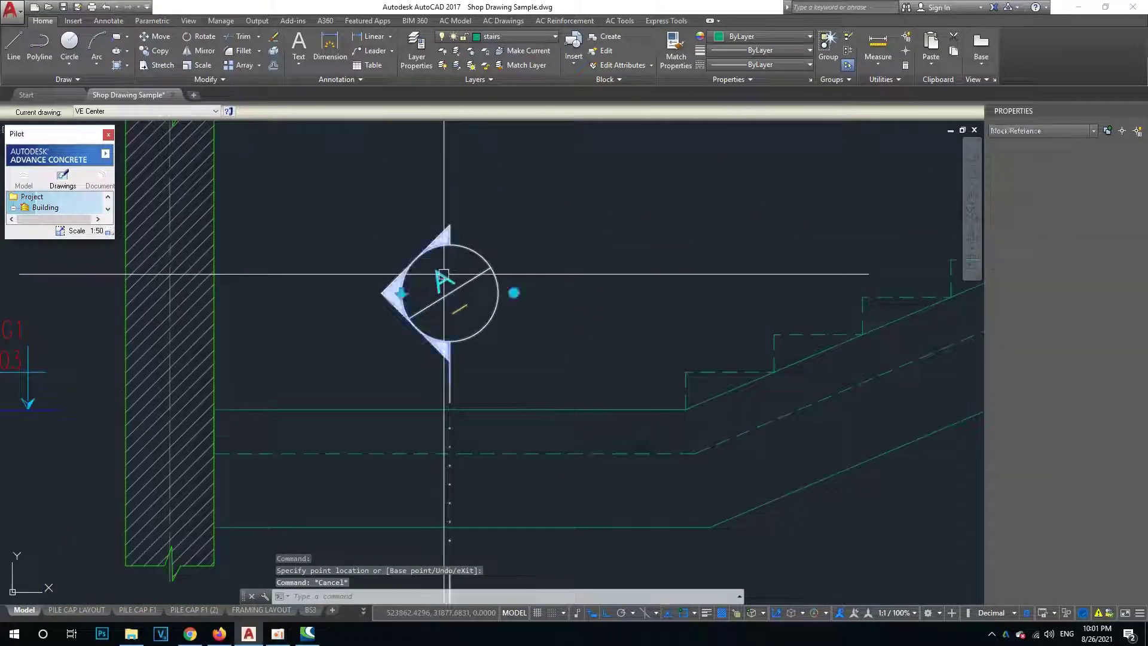
Copy section marker B from the plan into Section D.
key(Escape)
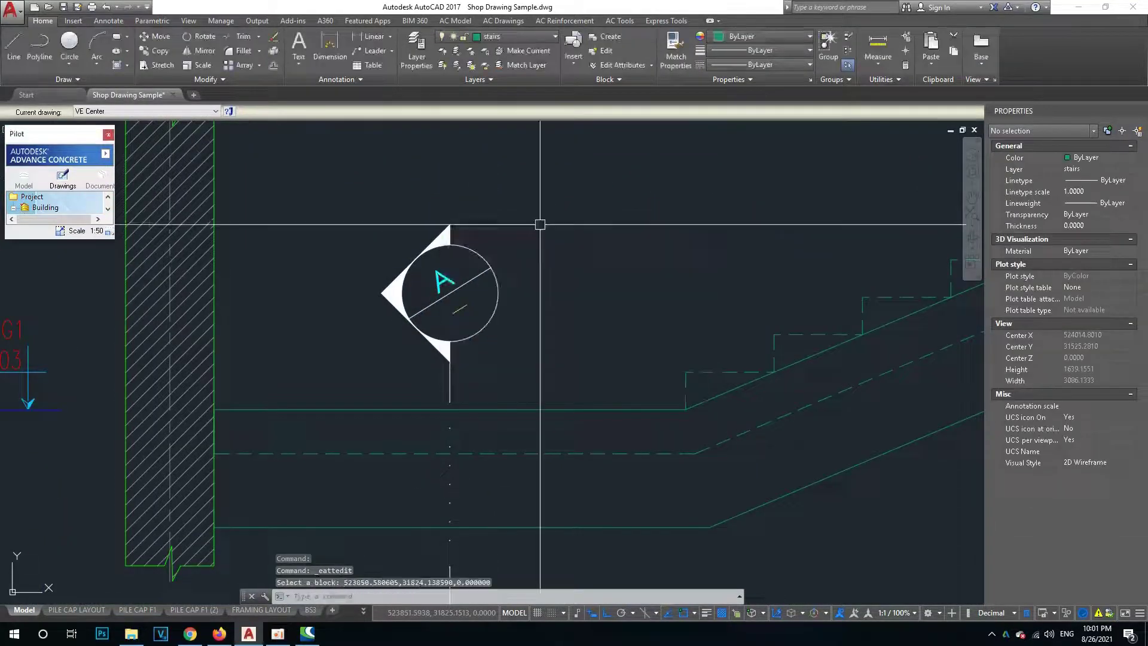
scroll(397, 244, down, 5)
scroll(333, 384, up, 3)
scroll(352, 425, up, 1)
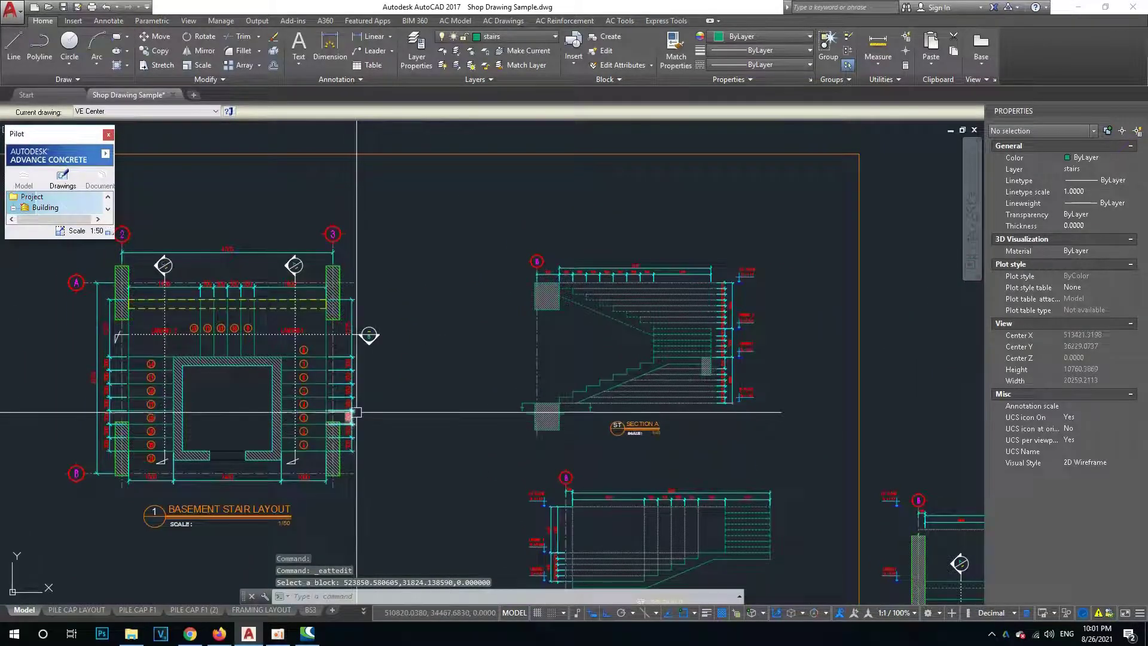
scroll(375, 337, up, 2)
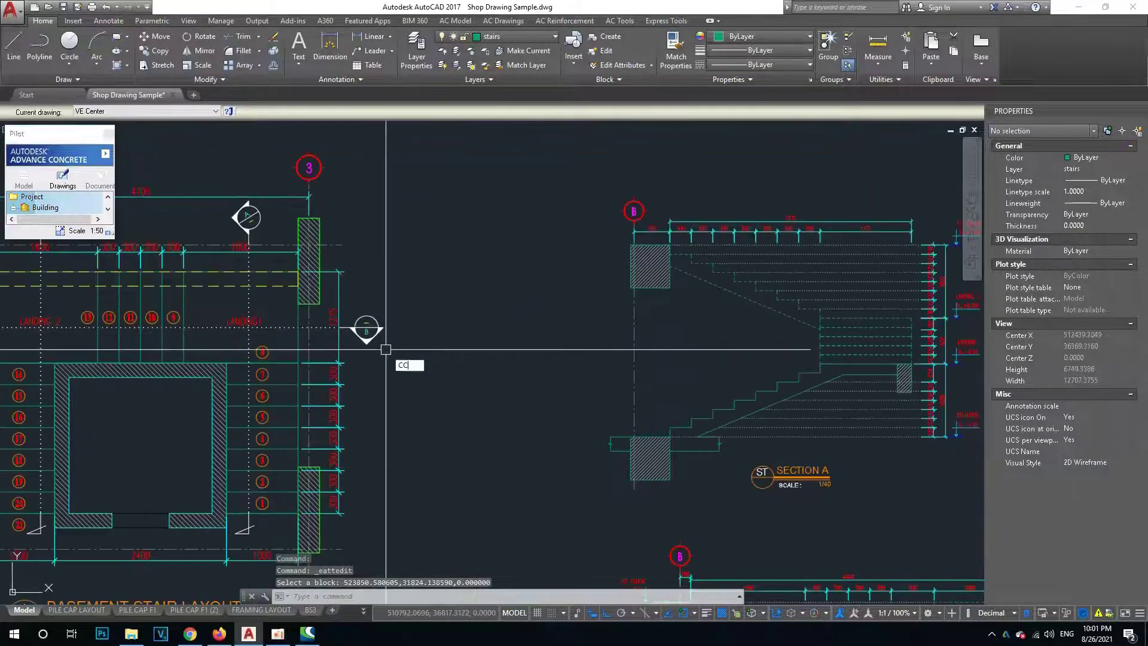
key(Return)
click(367, 328)
key(Return)
click(372, 329)
scroll(576, 396, down, 5)
scroll(576, 396, up, 5)
scroll(777, 423, up, 3)
click(661, 381)
key(Escape)
Erase marker A in Section D and rotate marker B 90 degrees.
click(633, 365)
text(e)
key(Return)
middle_drag(663, 376, 568, 378)
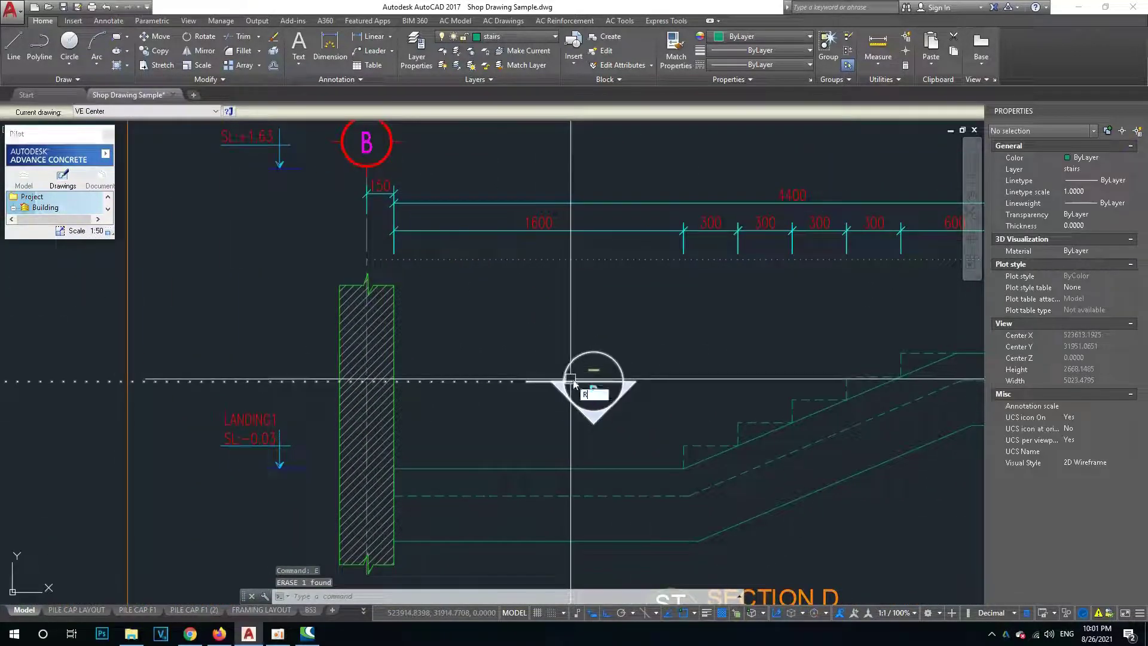
key(Return)
click(573, 383)
key(Return)
click(602, 302)
middle_drag(614, 364, 583, 342)
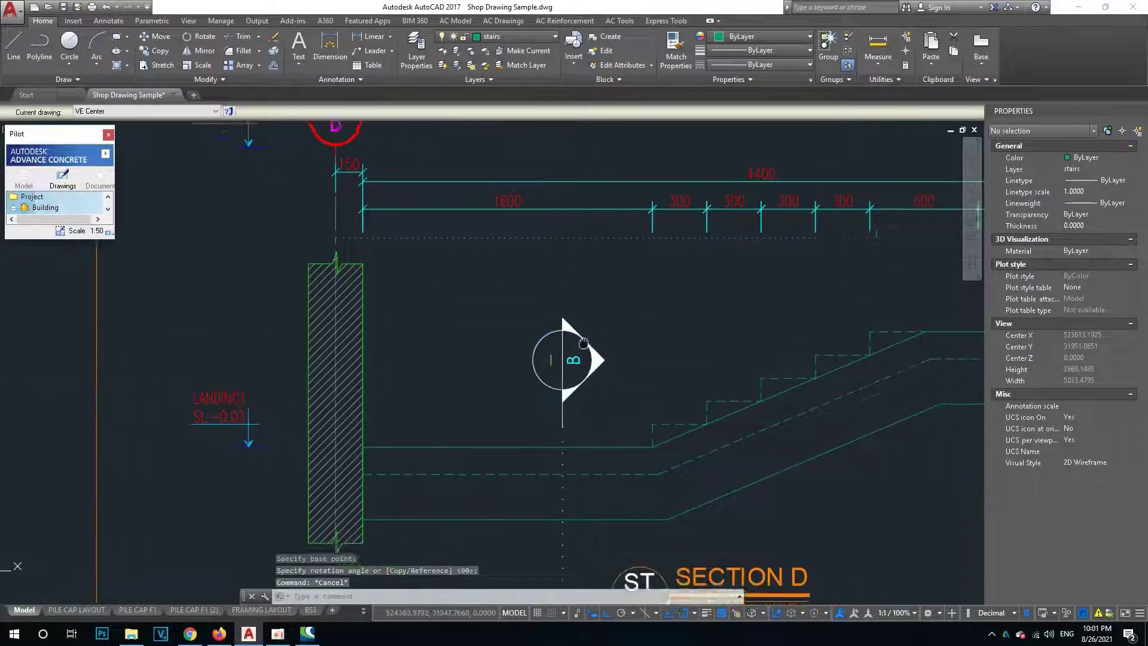
scroll(583, 342, down, 4)
Move marker B onto Section D's wall line and inspect it.
text(m)
key(Return)
click(559, 341)
key(Return)
click(546, 342)
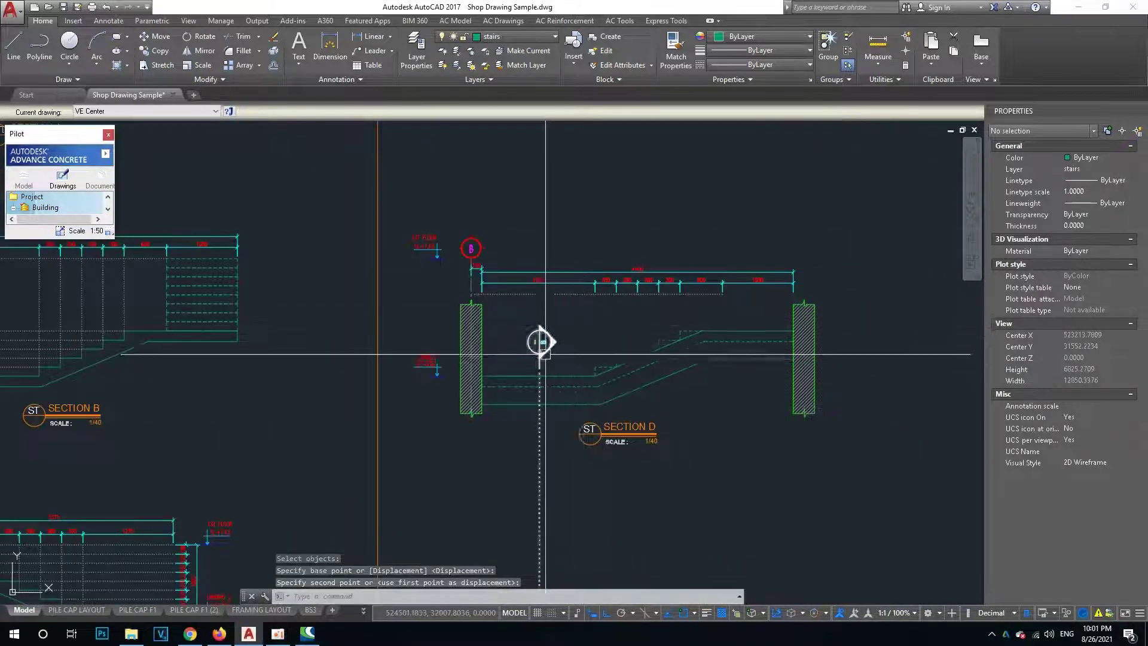
scroll(546, 342, up, 5)
click(540, 311)
click(516, 309)
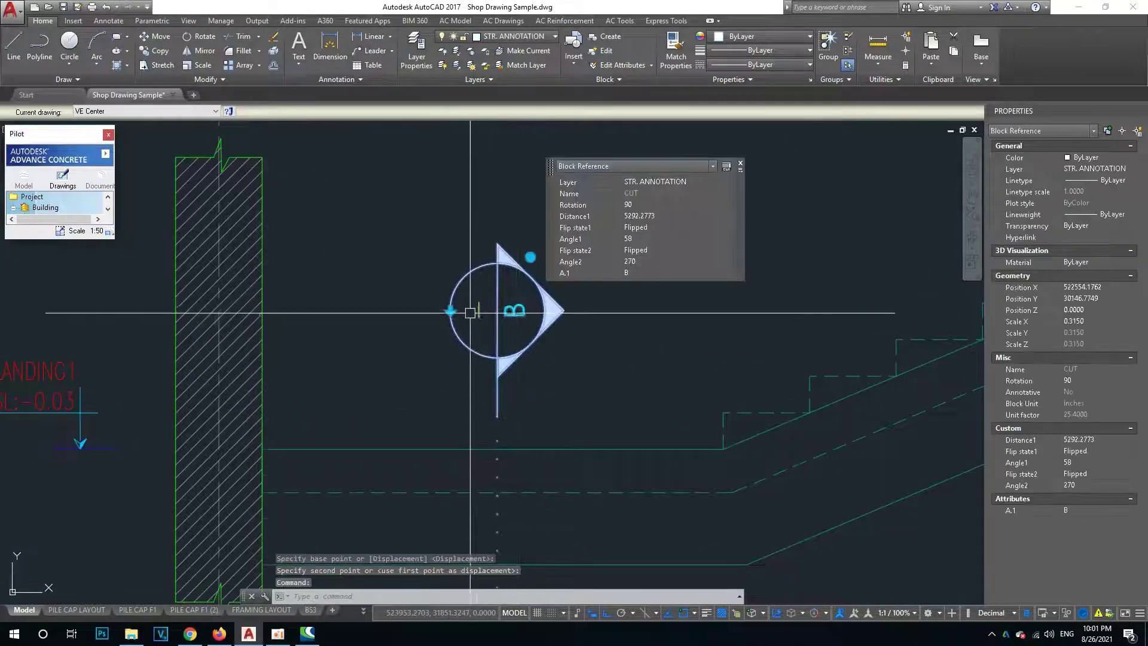
scroll(470, 312, down, 4)
key(Escape)
scroll(489, 332, up, 3)
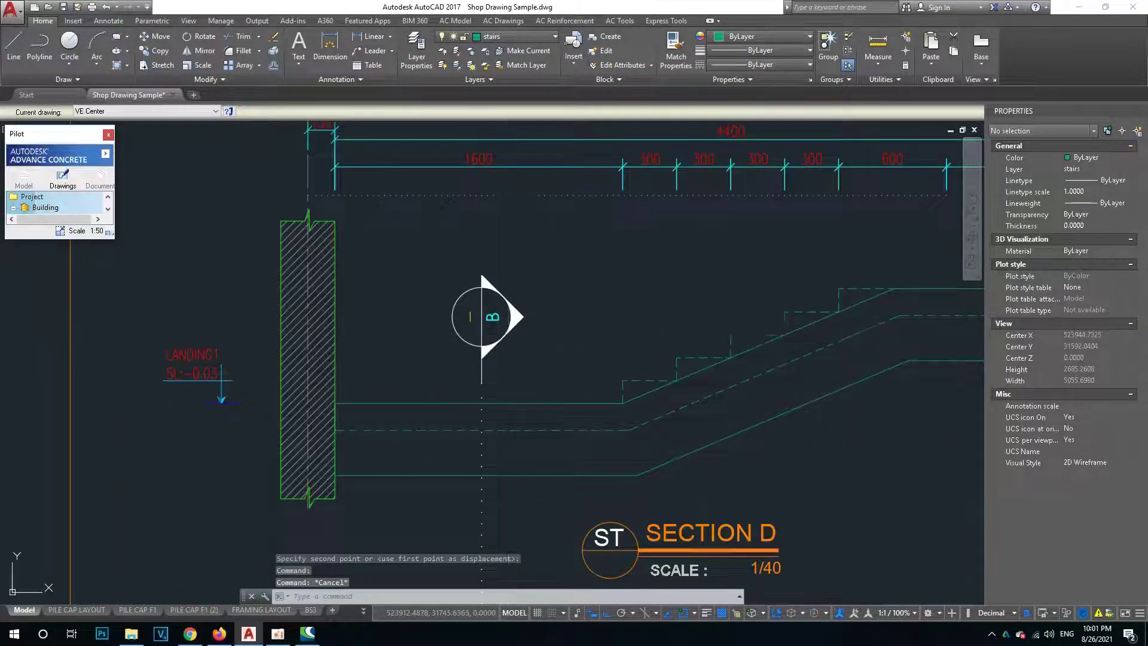
Undo the marker B trial to restore marker A.
key(ctrl+z)
key(ctrl+z)
key(ctrl+z)
key(ctrl+z)
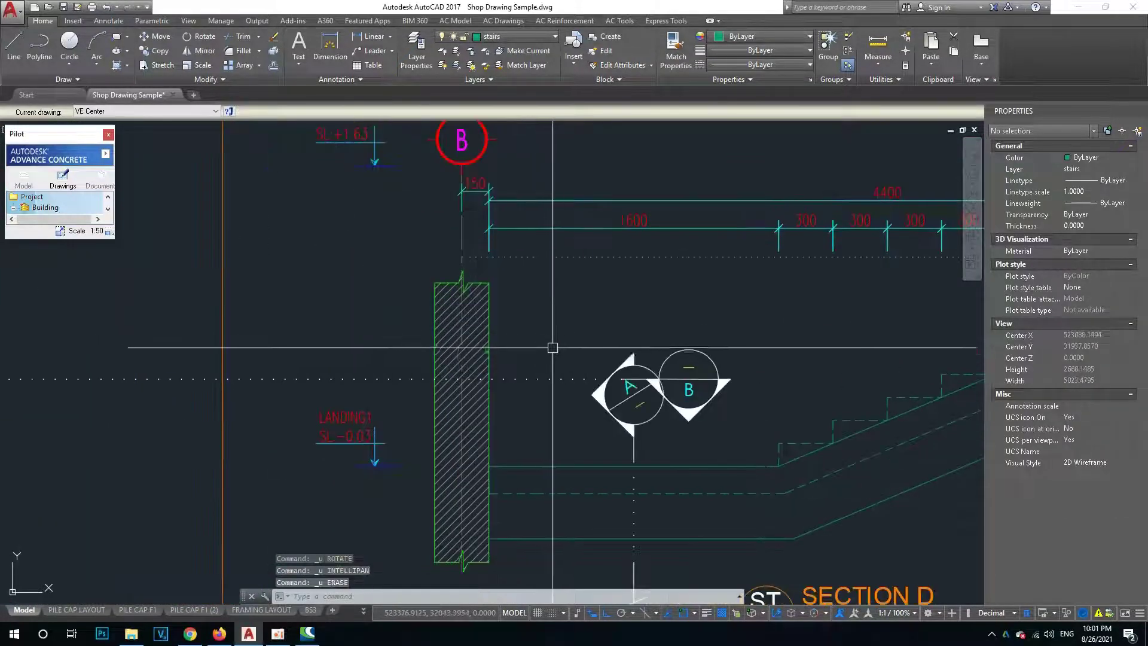
key(ctrl+z)
scroll(538, 441, up, 2)
scroll(574, 436, up, 2)
scroll(568, 413, up, 2)
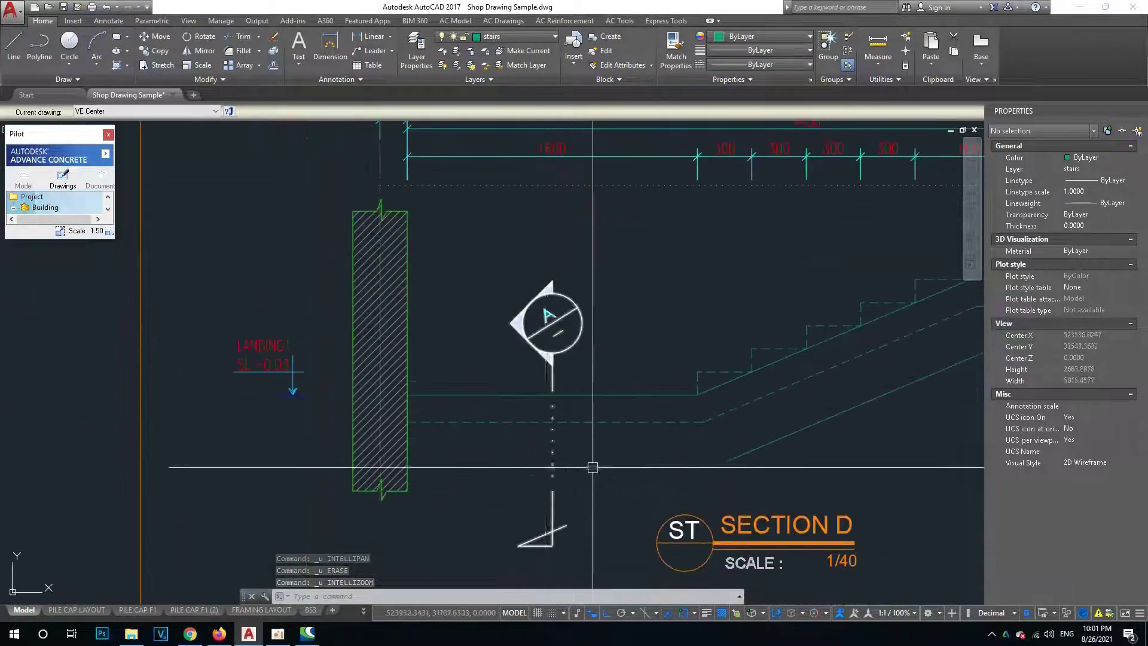
Grip-stretch marker A's cut line so it stops just below the landing.
middle_drag(593, 467, 582, 431)
click(542, 509)
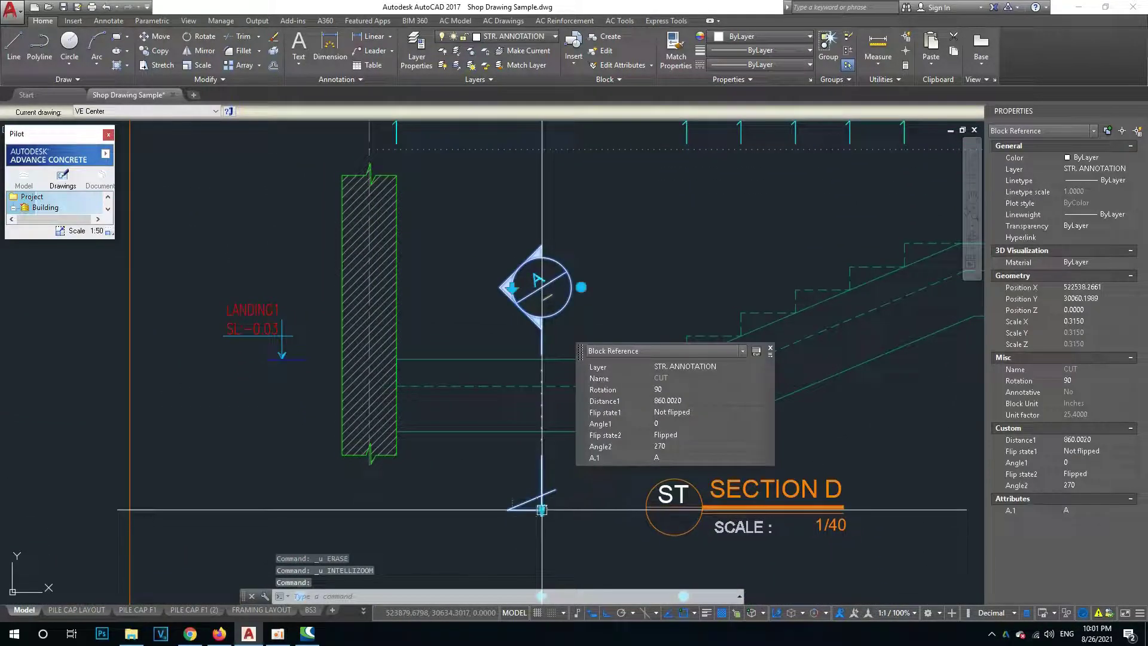
click(542, 509)
scroll(527, 418, down, 2)
scroll(509, 366, down, 1)
key(Escape)
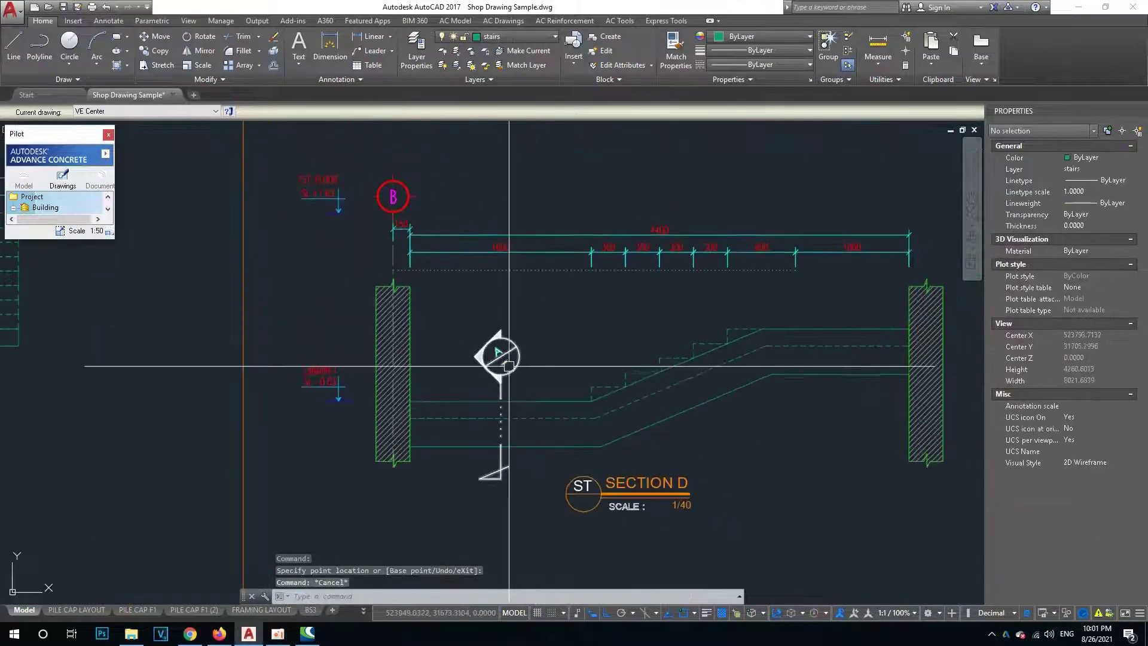
Move marker A into its final position beside the left wall.
text(m)
key(Return)
click(557, 326)
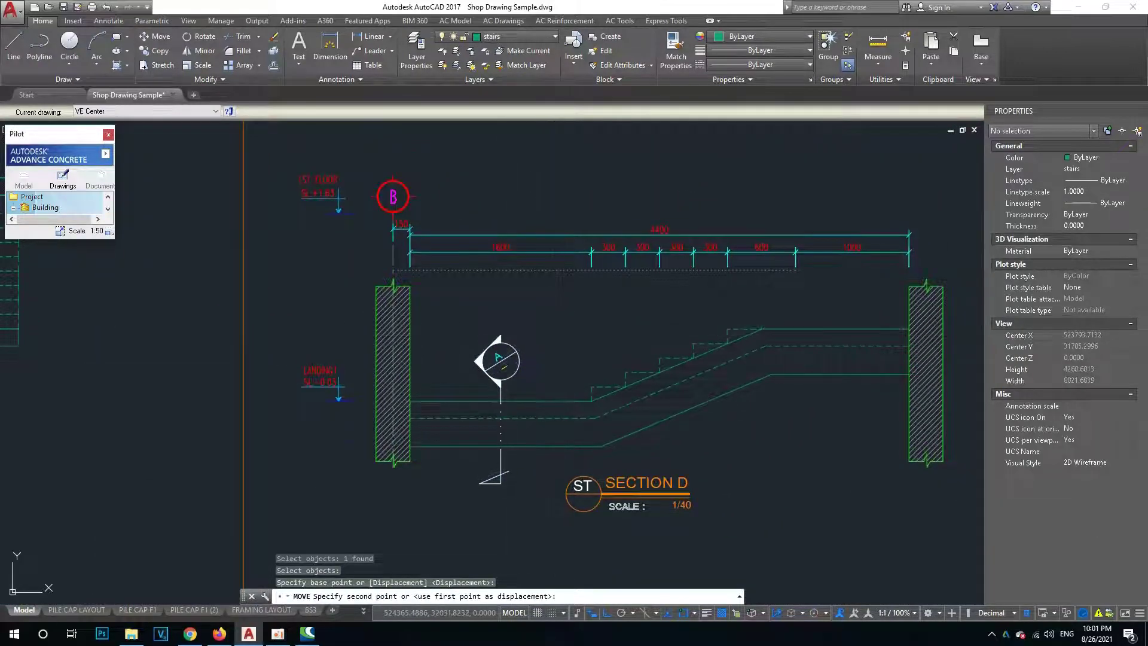
click(555, 328)
middle_drag(554, 328, 544, 341)
key(Escape)
key(Escape)
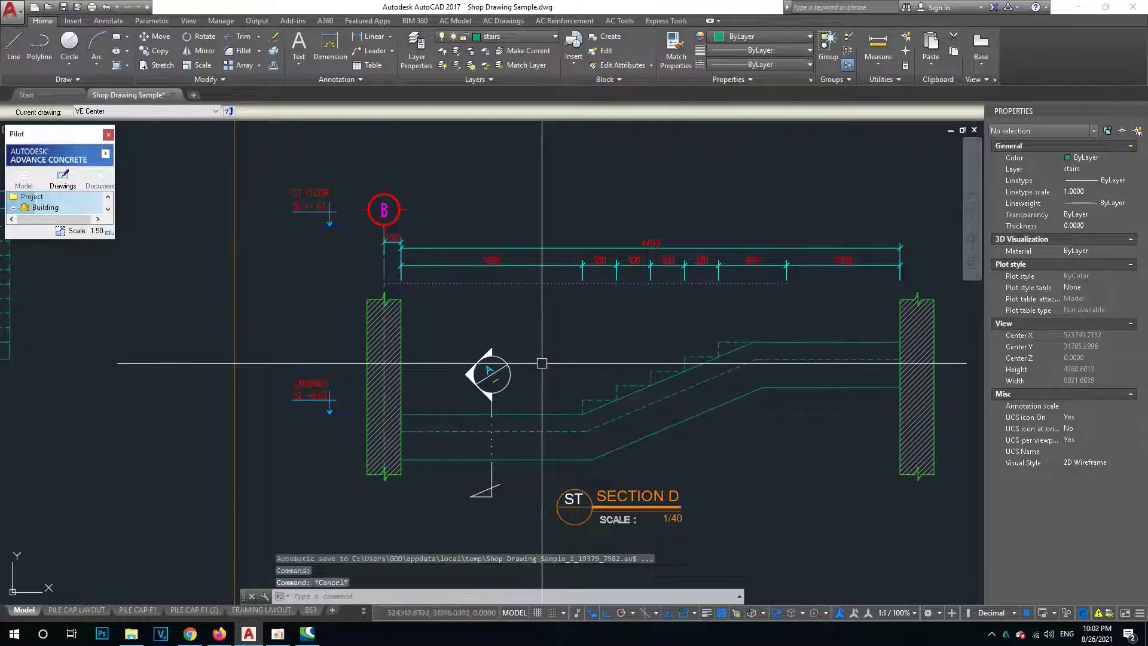
scroll(491, 428, up, 2)
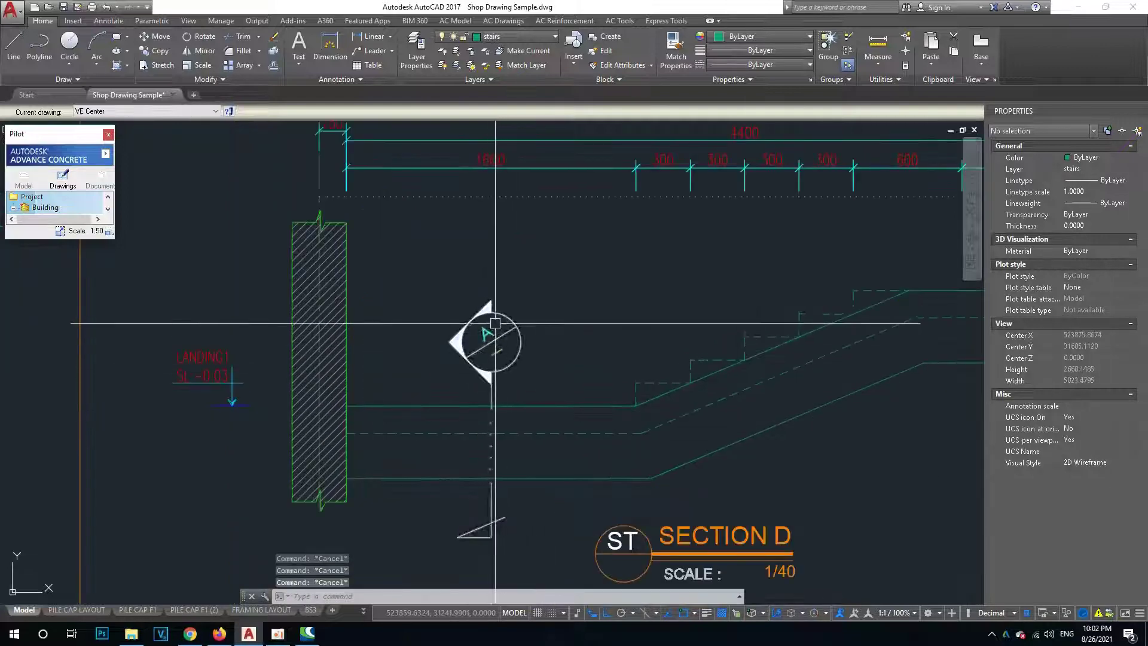
Set the cut marker's A.1 attribute label to B1.
click(488, 333)
double_click(487, 335)
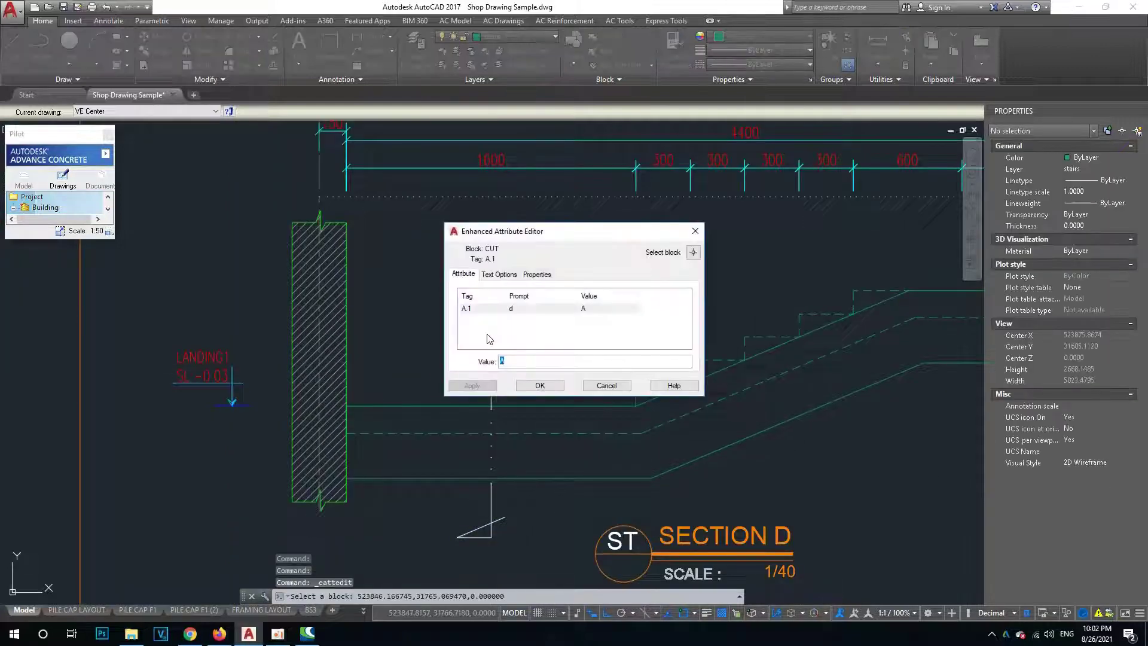
click(540, 385)
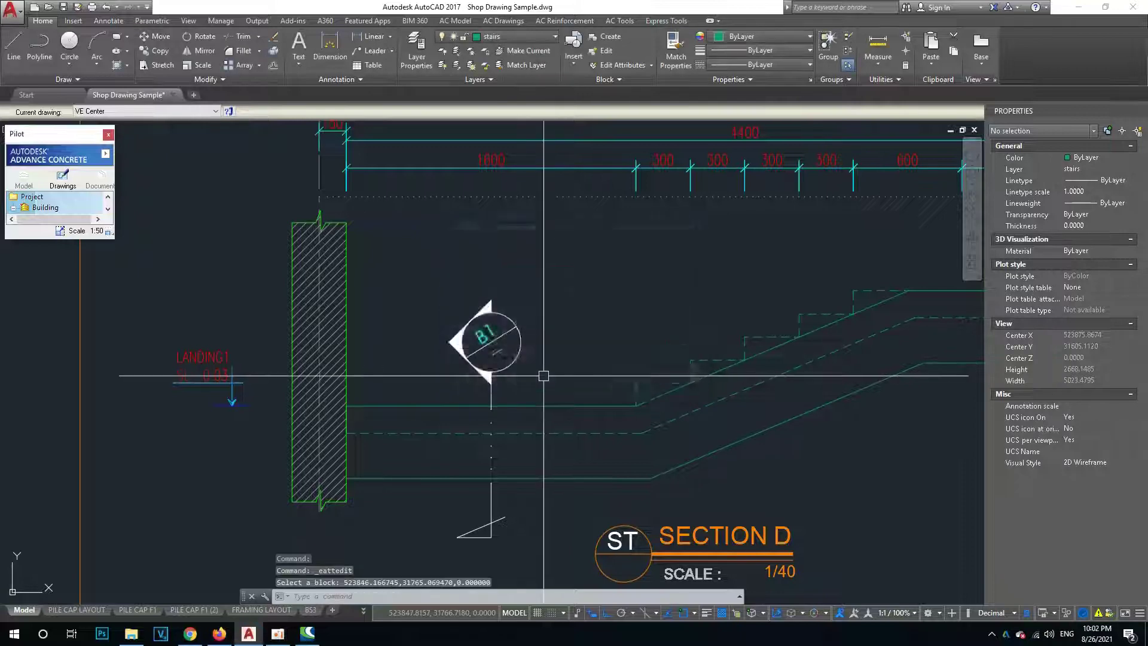
scroll(544, 379, down, 3)
scroll(521, 359, up, 3)
scroll(566, 356, down, 4)
scroll(566, 356, up, 1)
scroll(562, 353, up, 3)
scroll(564, 323, up, 2)
Change the cut marker's label from B1 to D1.
double_click(567, 314)
text(D1)
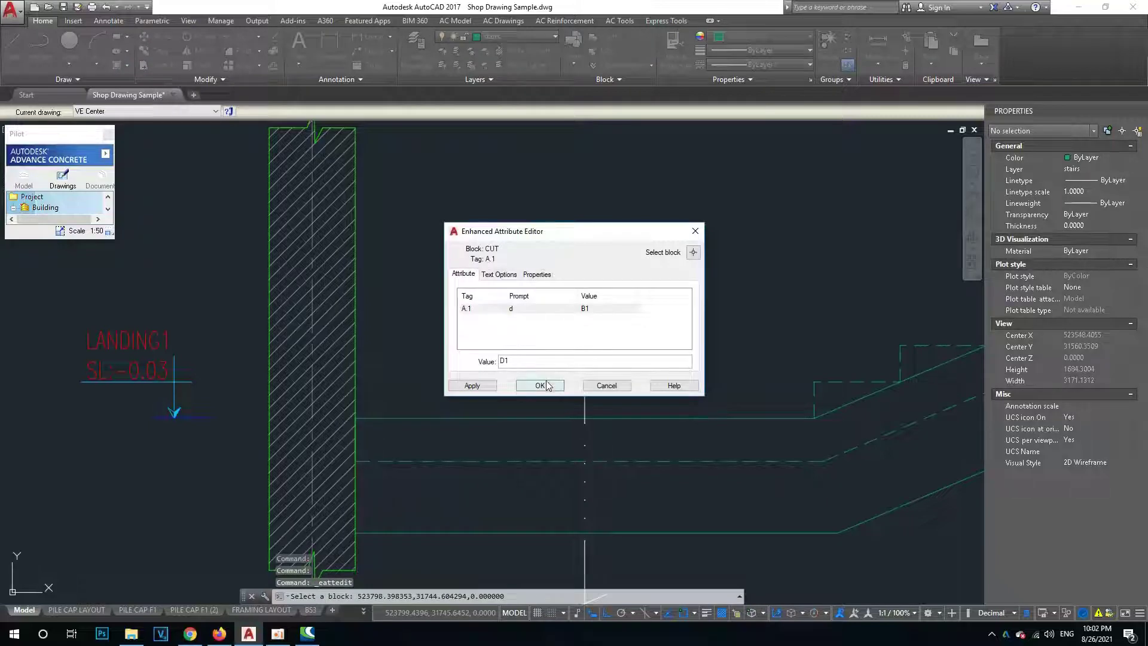
click(546, 384)
scroll(538, 371, down, 3)
scroll(515, 377, down, 2)
scroll(514, 378, up, 1)
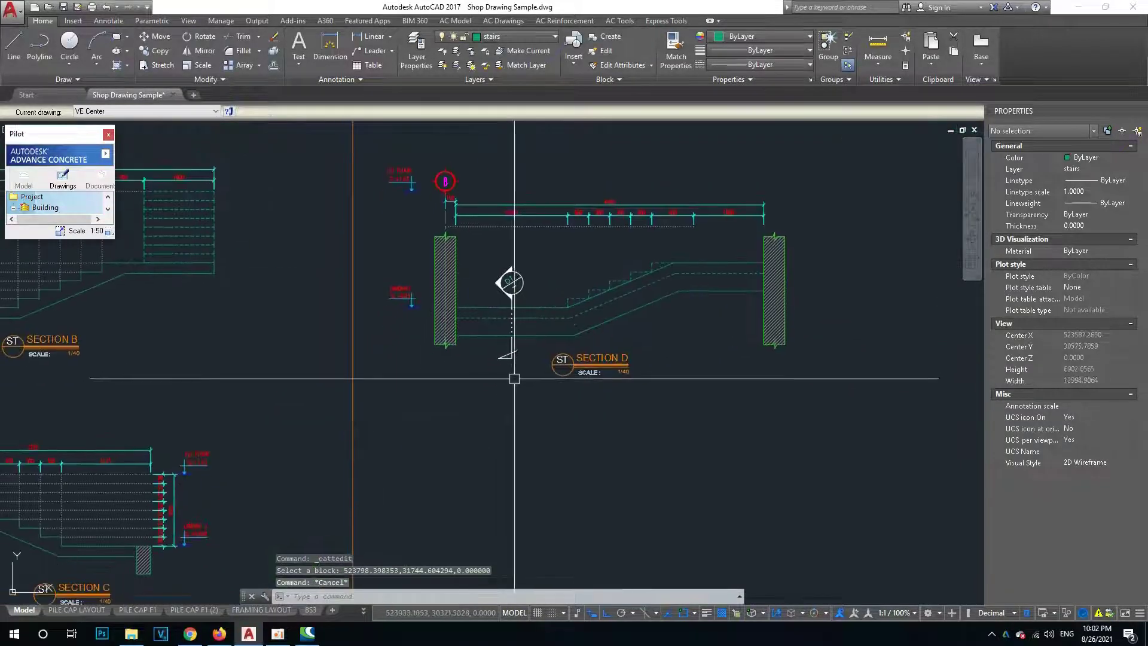
text(rec)
key(Return)
scroll(449, 395, up, 2)
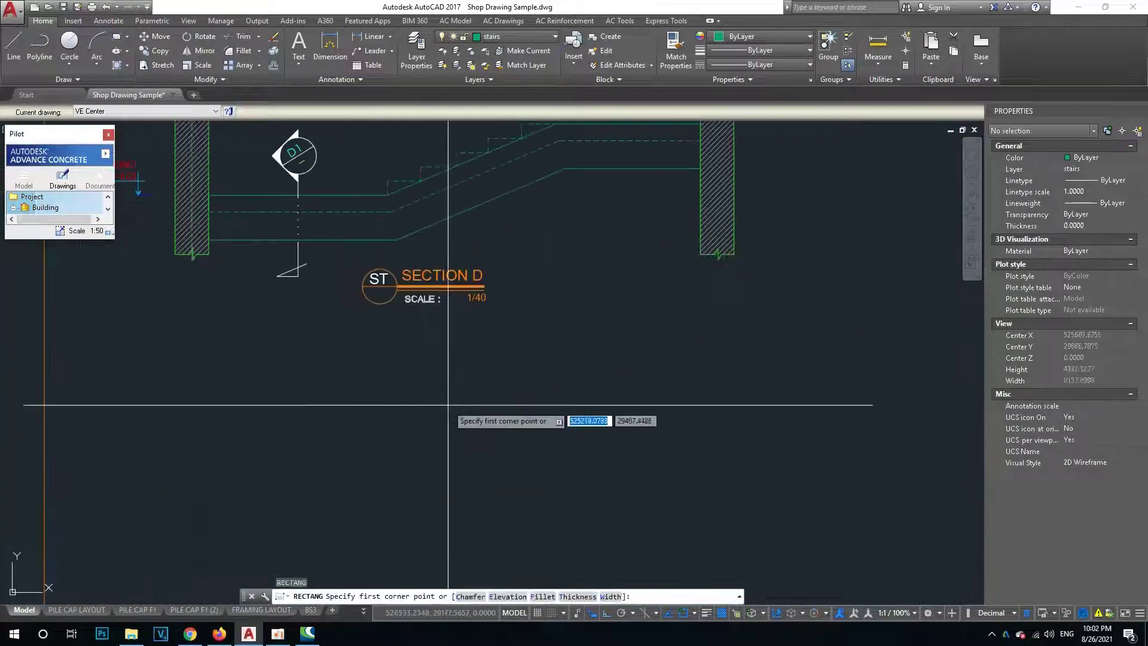
middle_drag(339, 367, 357, 272)
scroll(536, 340, down, 2)
scroll(359, 245, up, 2)
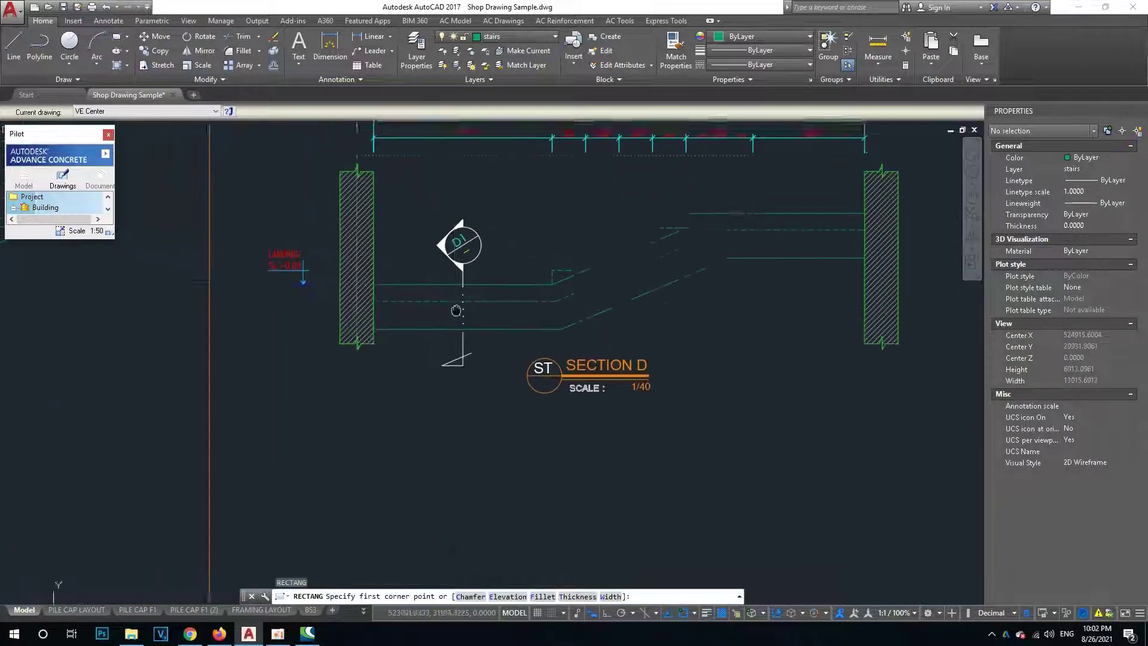
middle_drag(435, 293, 468, 303)
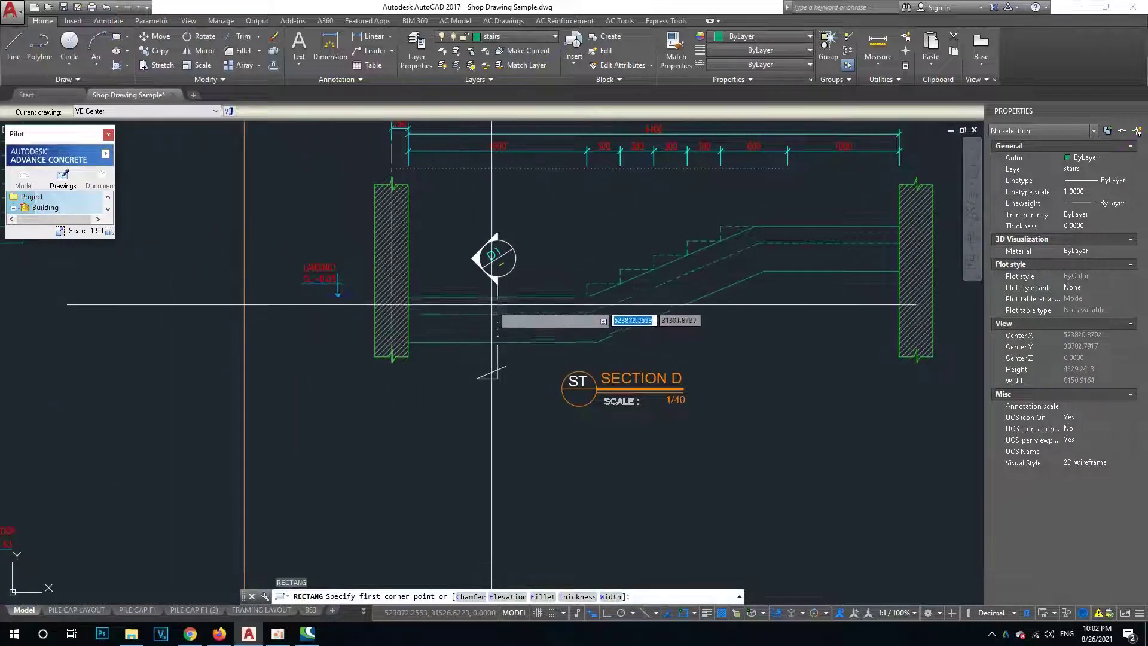
mouse_move(676, 381)
middle_down()
mouse_move(668, 314)
mouse_move(542, 406)
middle_up()
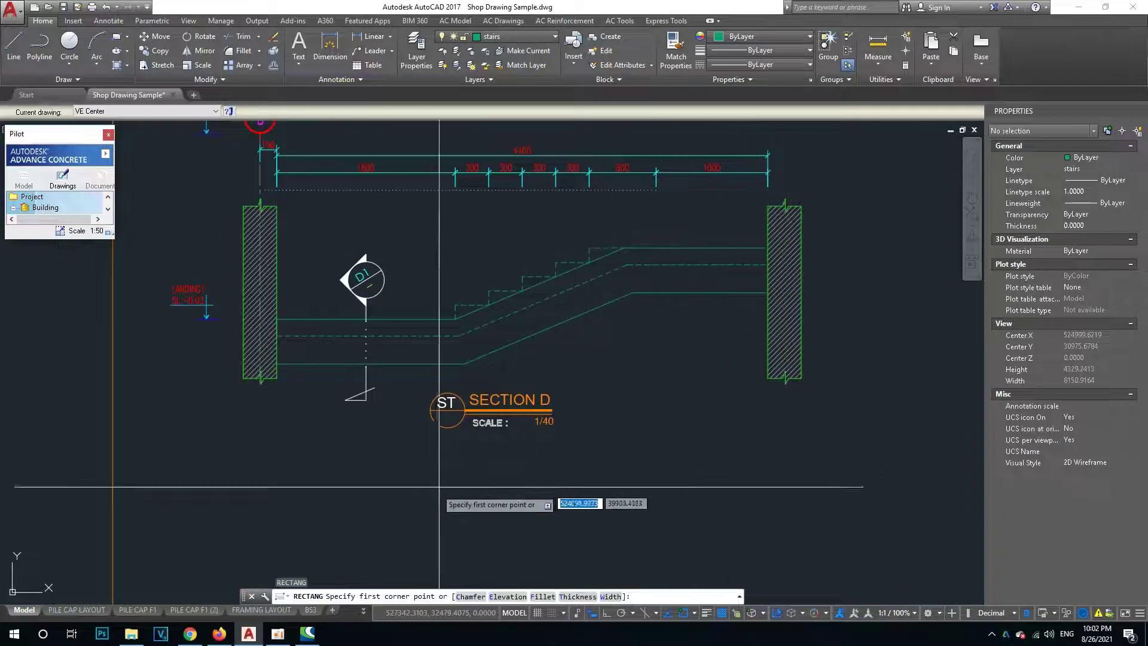
middle_drag(550, 487, 627, 424)
click(450, 468)
text(400)
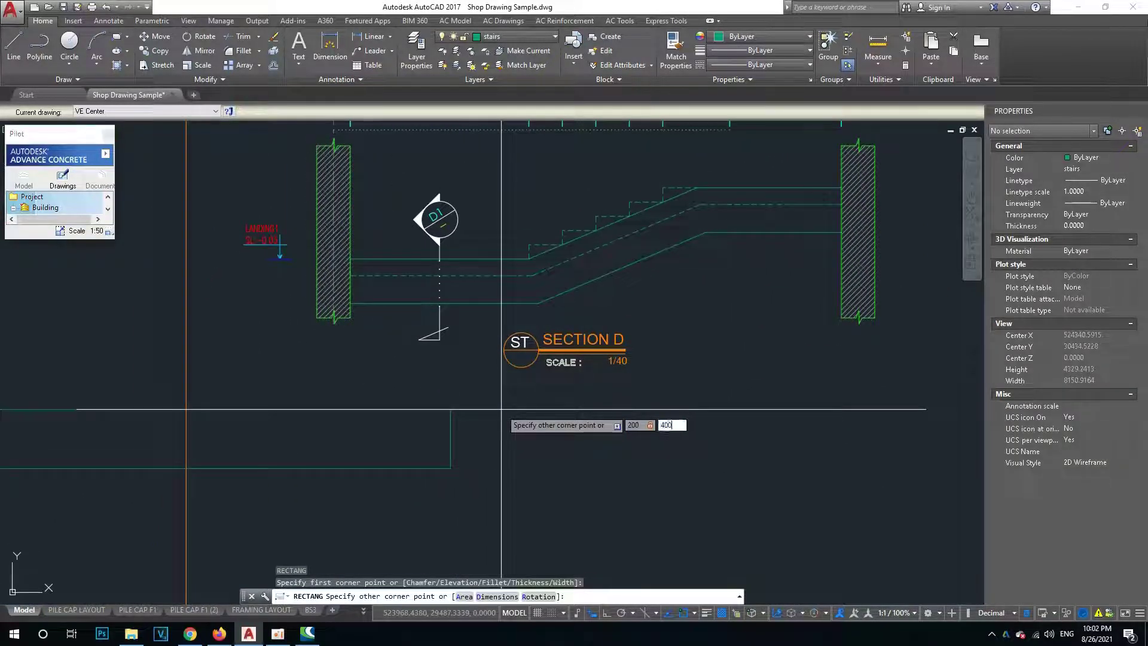
key(Return)
key(Escape)
scroll(466, 464, up, 4)
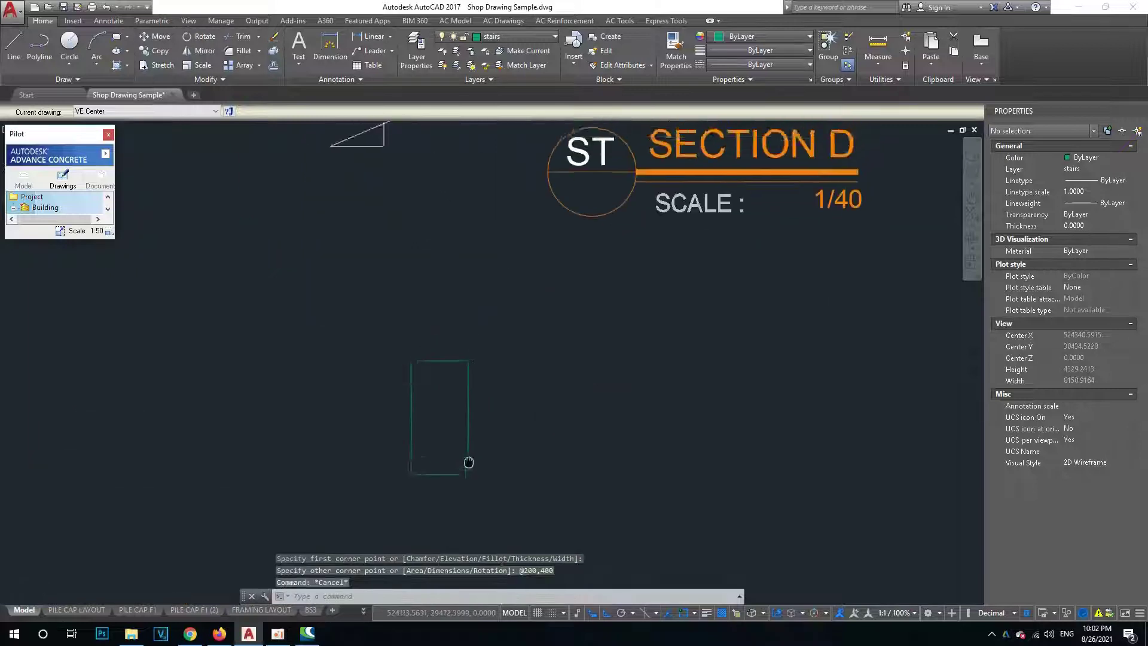
scroll(495, 395, down, 4)
middle_drag(453, 218, 435, 303)
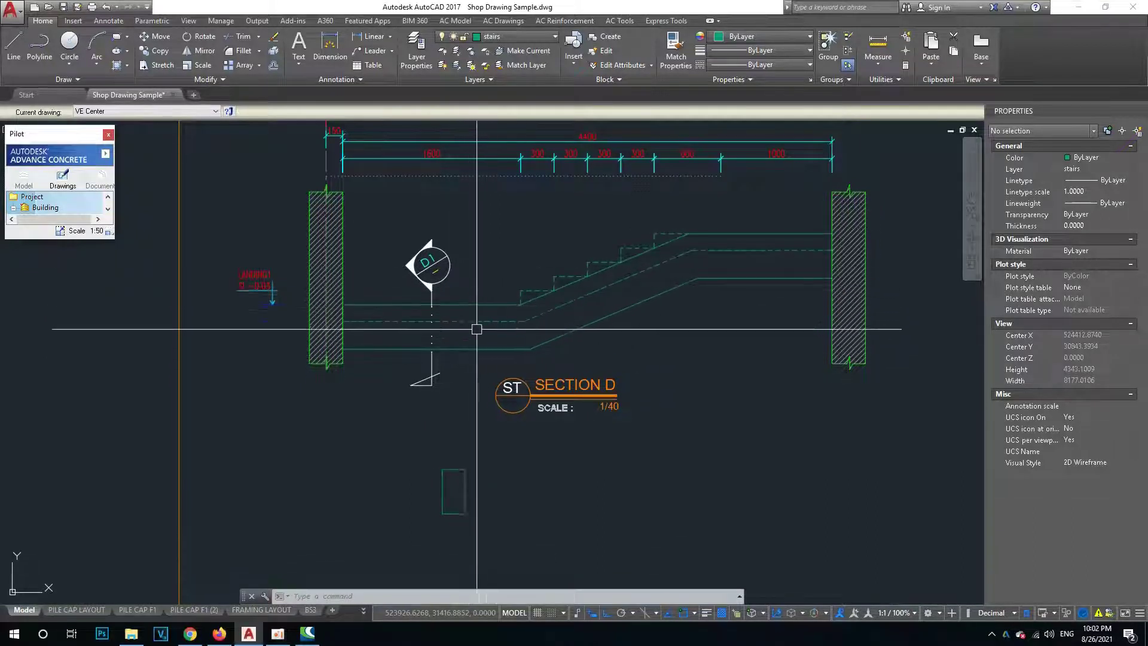
scroll(499, 469, up, 2)
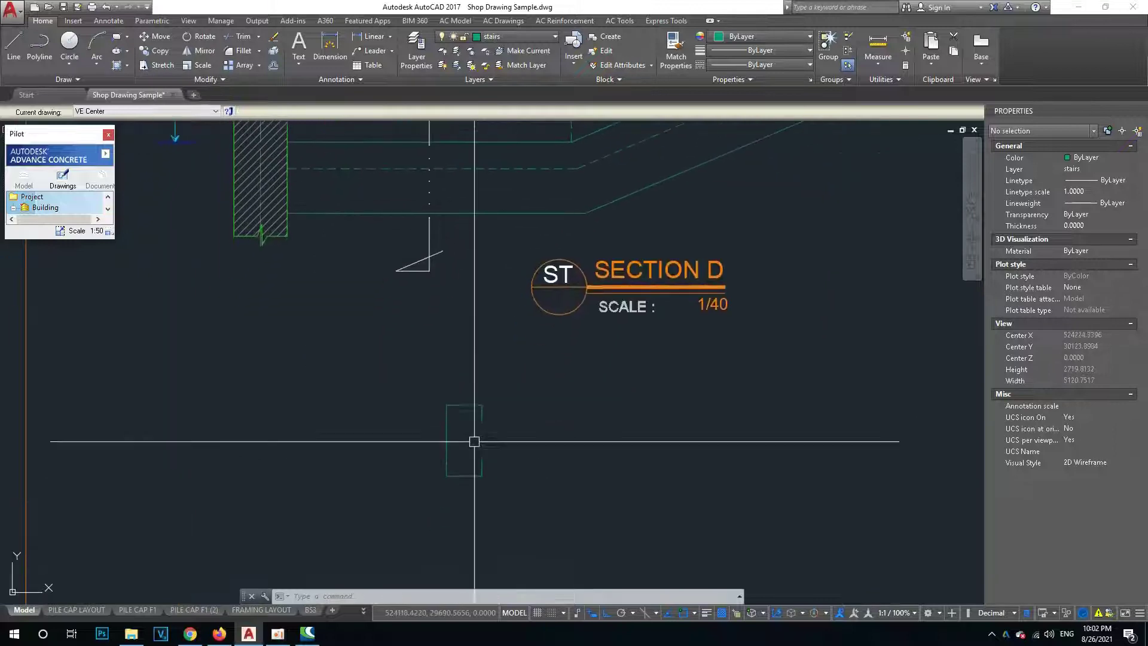
Draw a line extending right from the rectangle's top to form the wall edge.
scroll(502, 407, up, 4)
key(l)
key(Return)
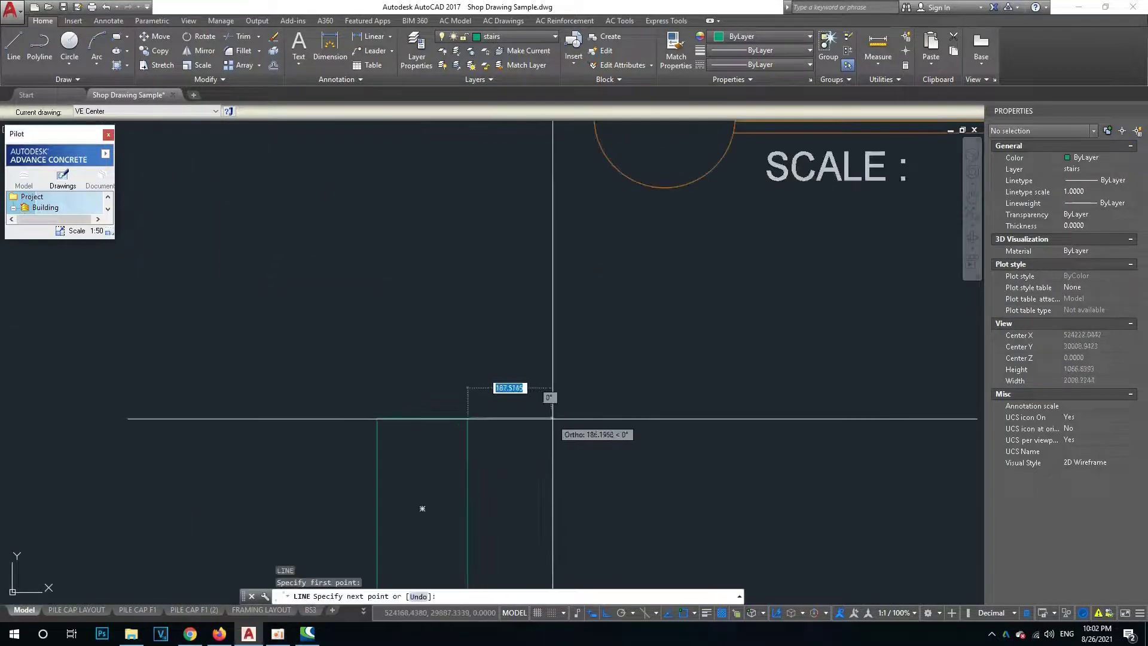
click(552, 418)
key(Escape)
key(Escape)
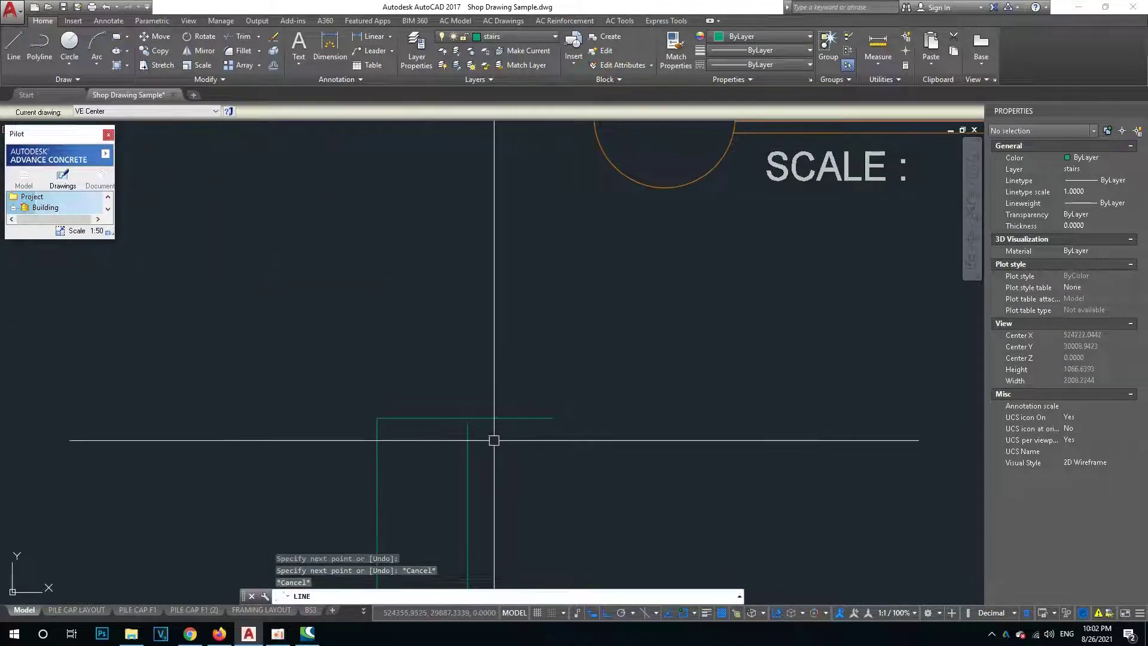
key(Escape)
key(Escape)
Copy the top horizontal edge 150 units below it.
text(o)
key(Return)
click(538, 418)
key(Return)
click(640, 401)
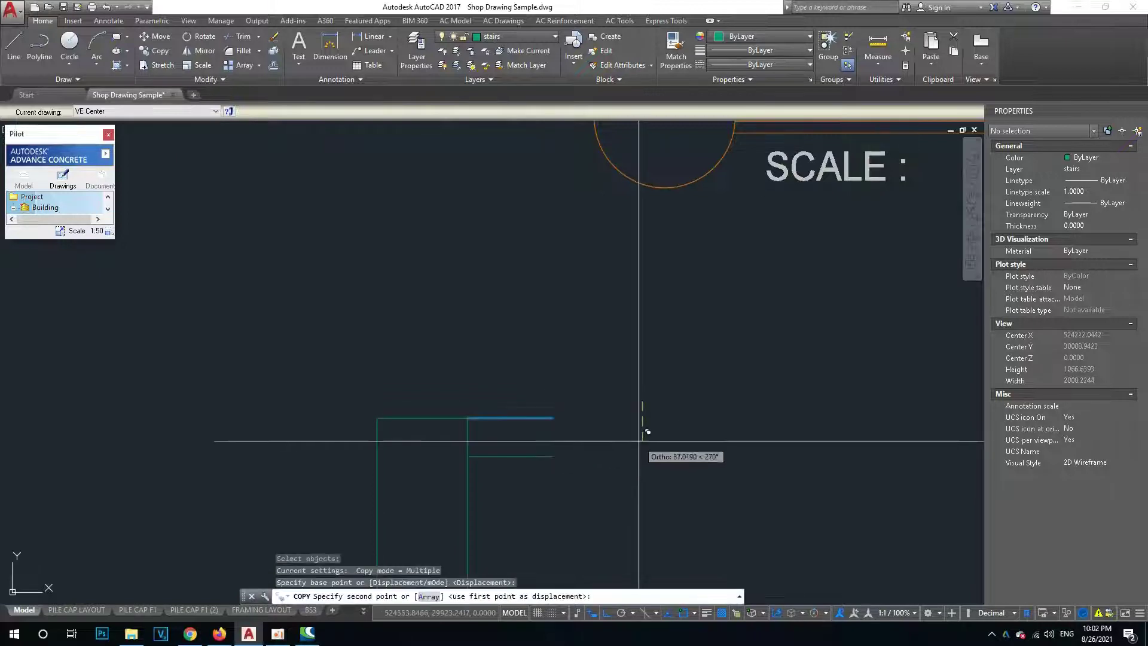
text(150)
key(Return)
key(Escape)
key(Escape)
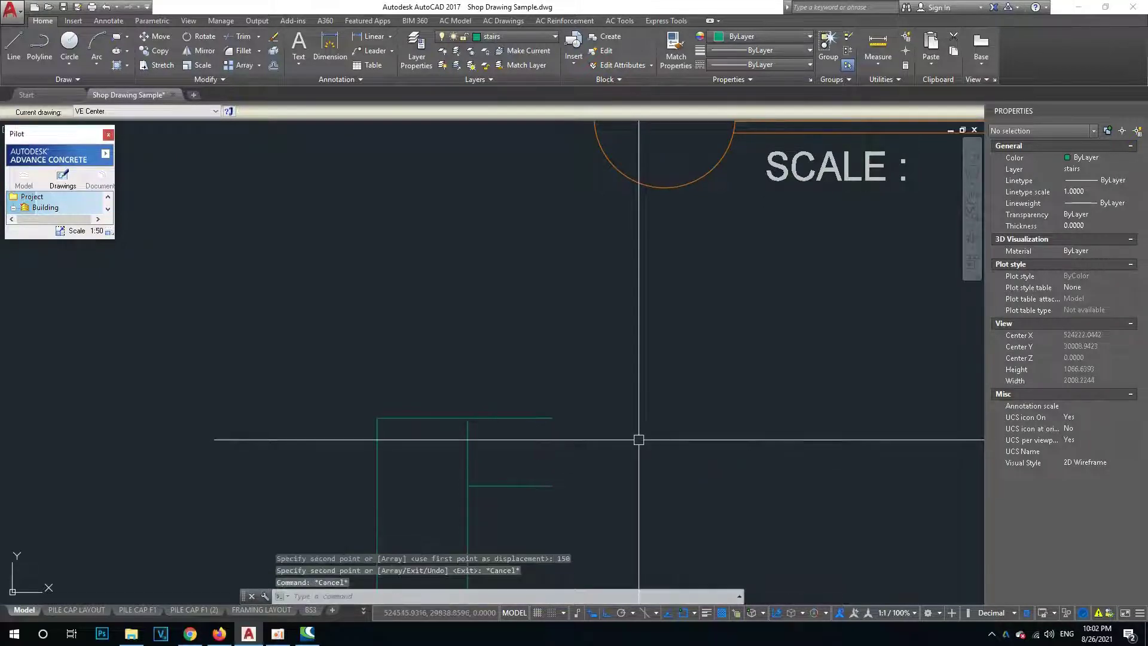
Try a trim on the new outline, cancel it, and start copying the column's break line.
middle_drag(478, 444, 502, 415)
text(Tr)
key(Return)
key(Escape)
scroll(526, 419, down, 4)
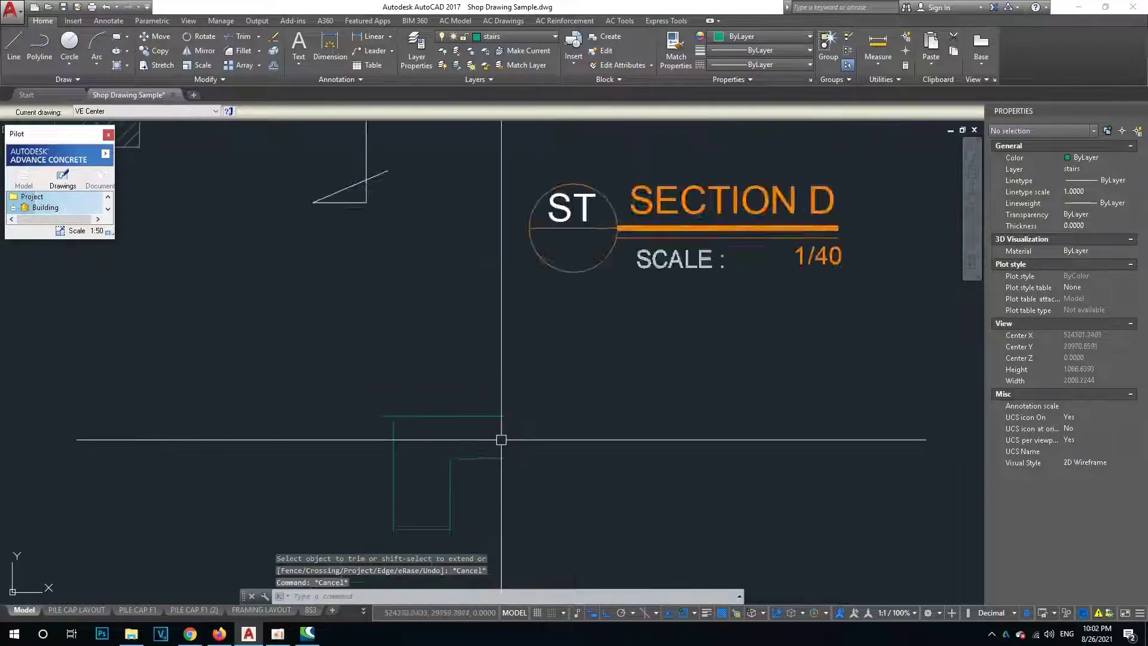
scroll(557, 417, down, 4)
text(co)
key(Return)
scroll(802, 212, up, 5)
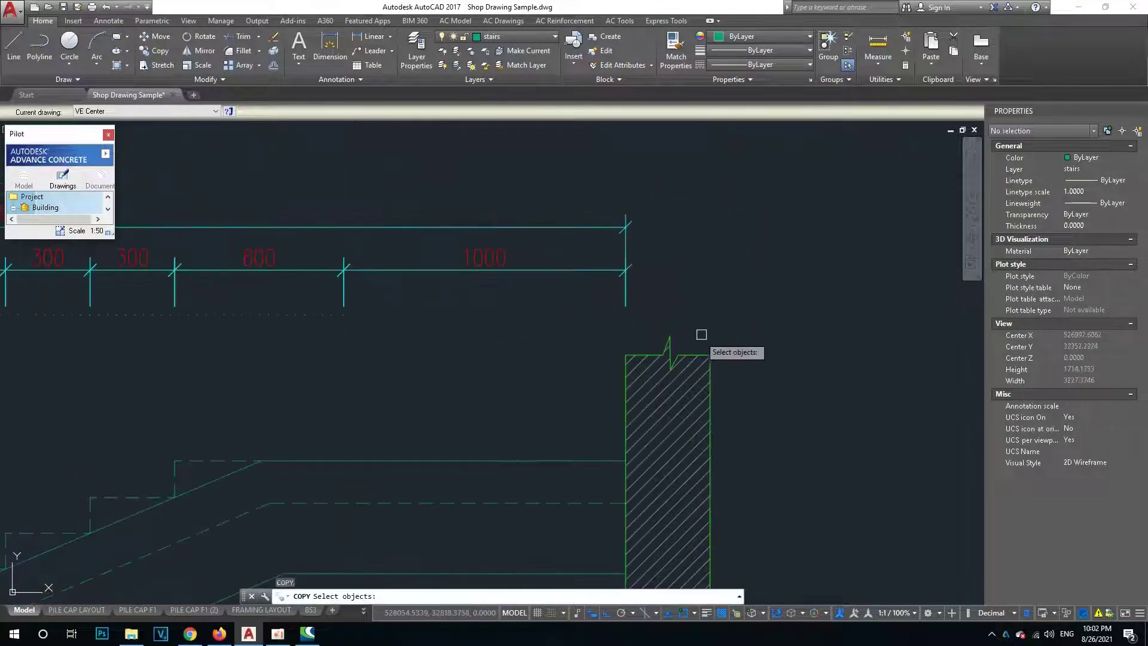
Copy the column's break-line symbol over toward the wall detail.
click(672, 343)
key(Return)
click(710, 355)
scroll(531, 423, down, 5)
scroll(587, 428, up, 3)
scroll(838, 309, up, 5)
key(Escape)
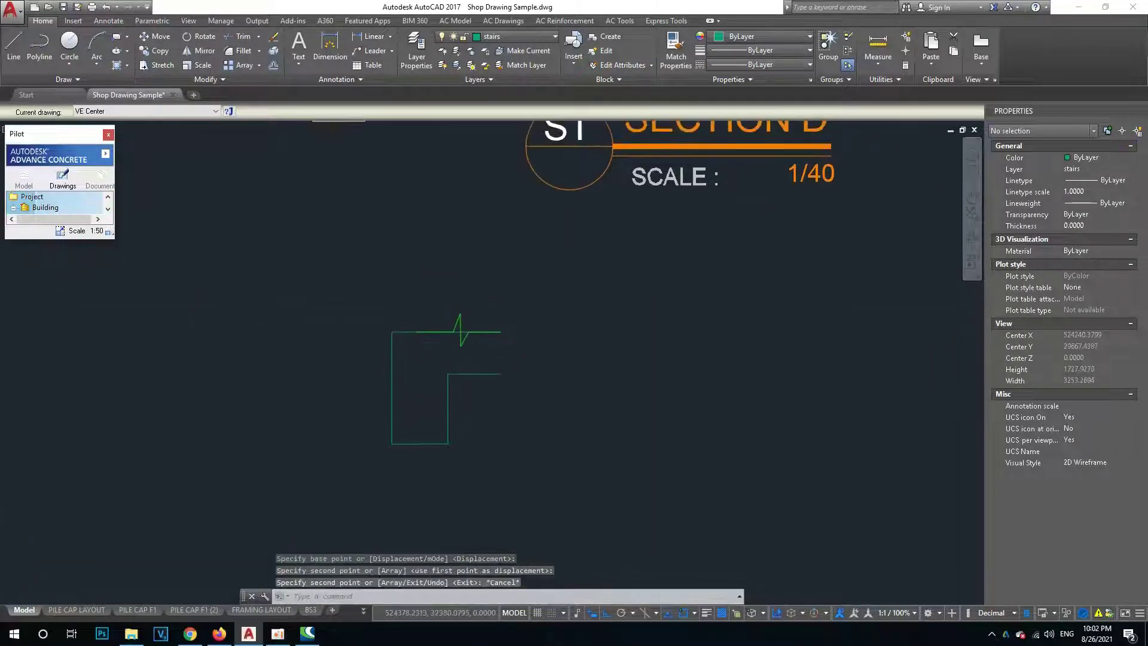
Rotate the copied break symbol upright and shift it down toward the detail.
text(t)
key(Return)
key(Escape)
key(Escape)
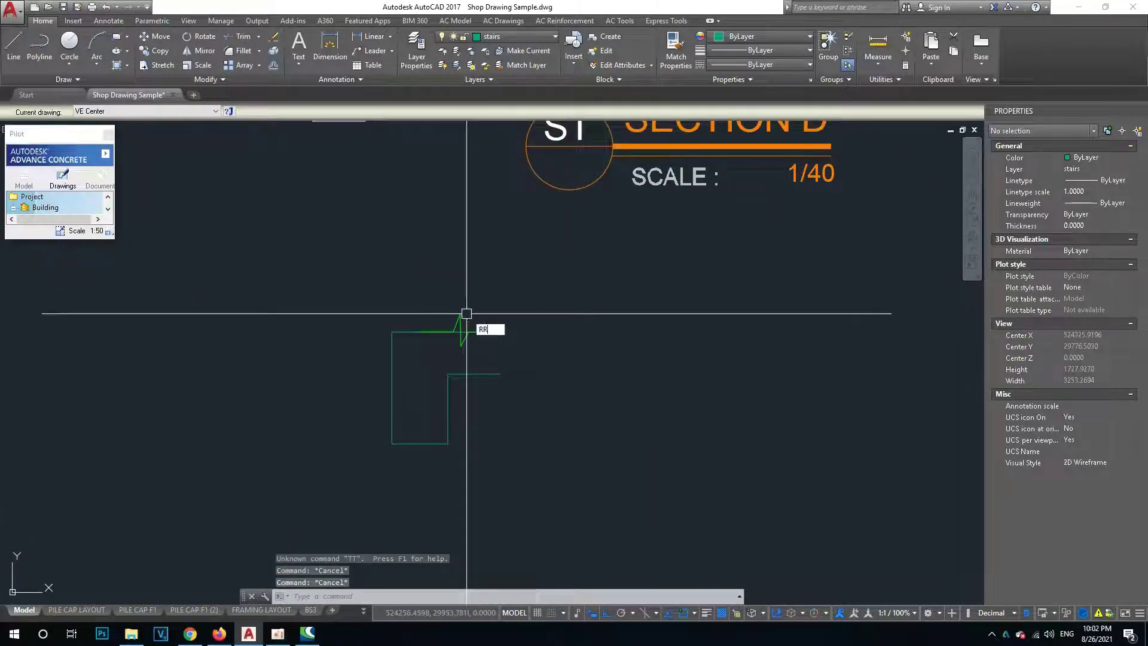
key(Return)
click(551, 348)
middle_drag(551, 349, 531, 321)
text(m)
key(Return)
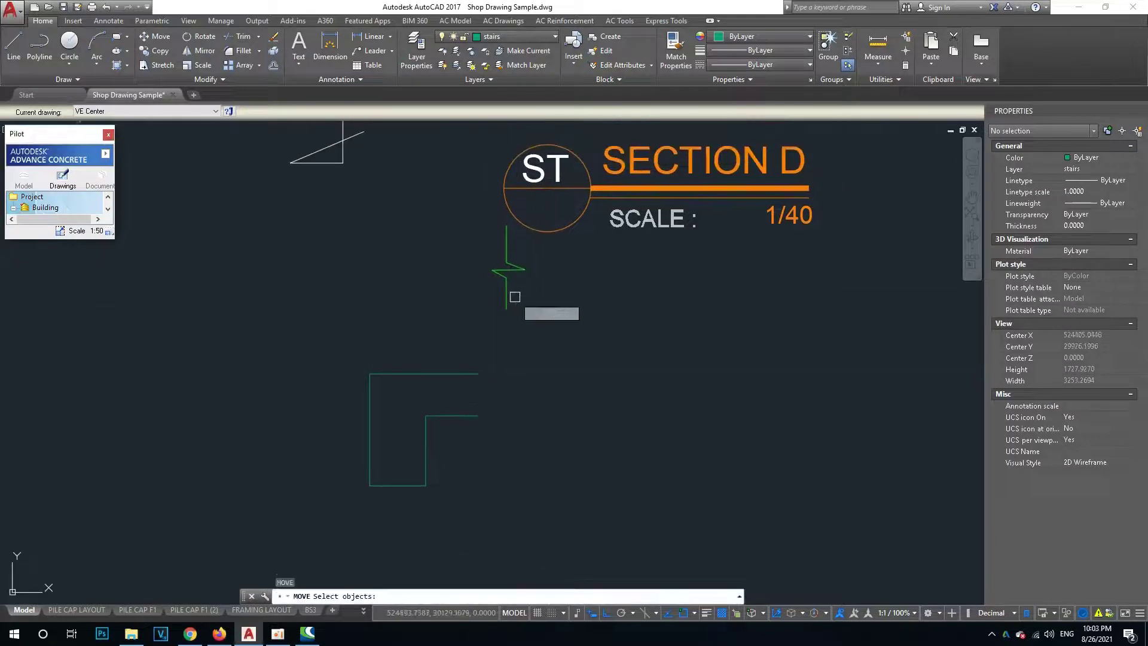
key(Return)
click(509, 306)
click(481, 370)
middle_drag(481, 371, 469, 384)
key(Escape)
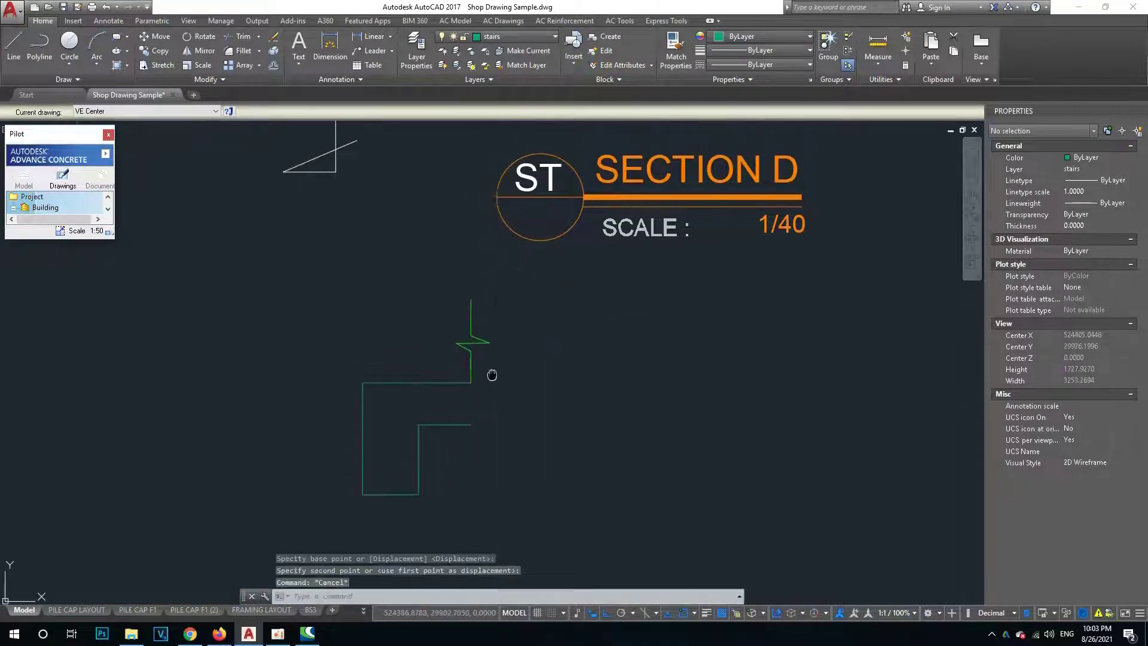
Scale the break symbol by 0.5 and move it into the top-edge gap.
text(sc)
key(Return)
click(466, 345)
key(Return)
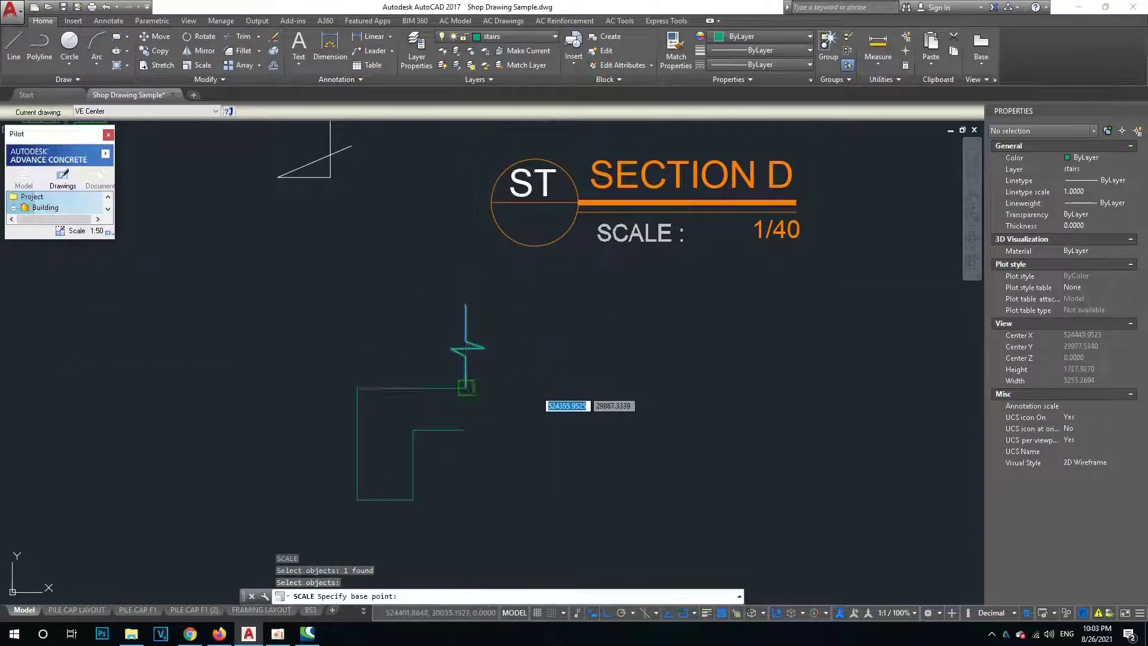
text(5)
key(Return)
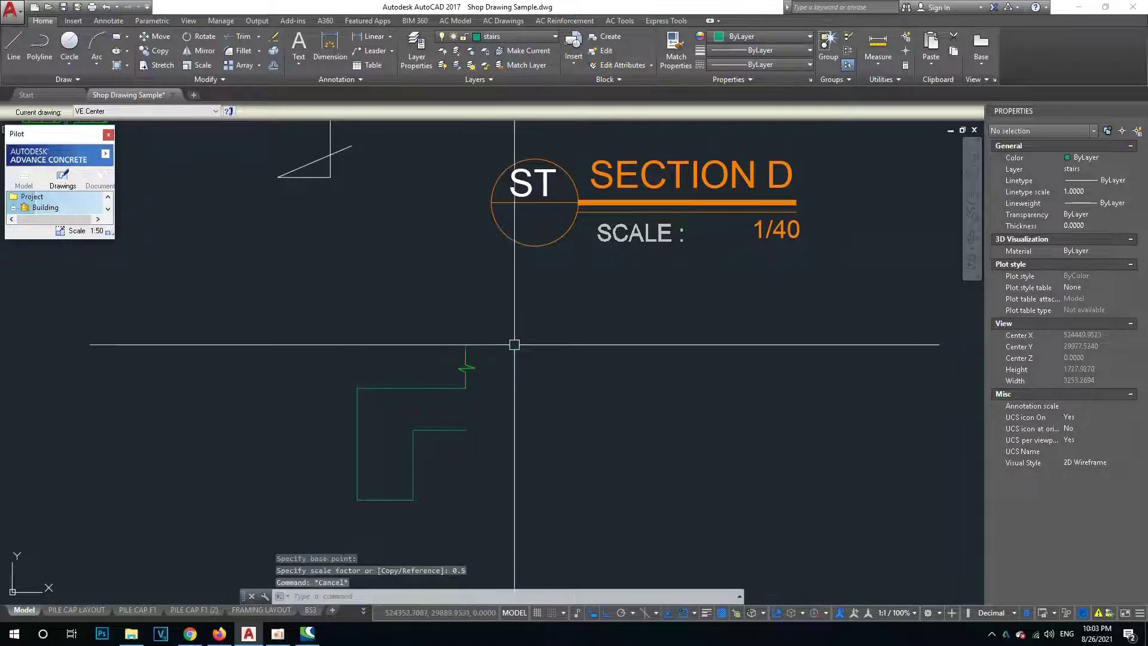
scroll(518, 343, up, 2)
text(m)
key(Return)
click(486, 328)
key(Return)
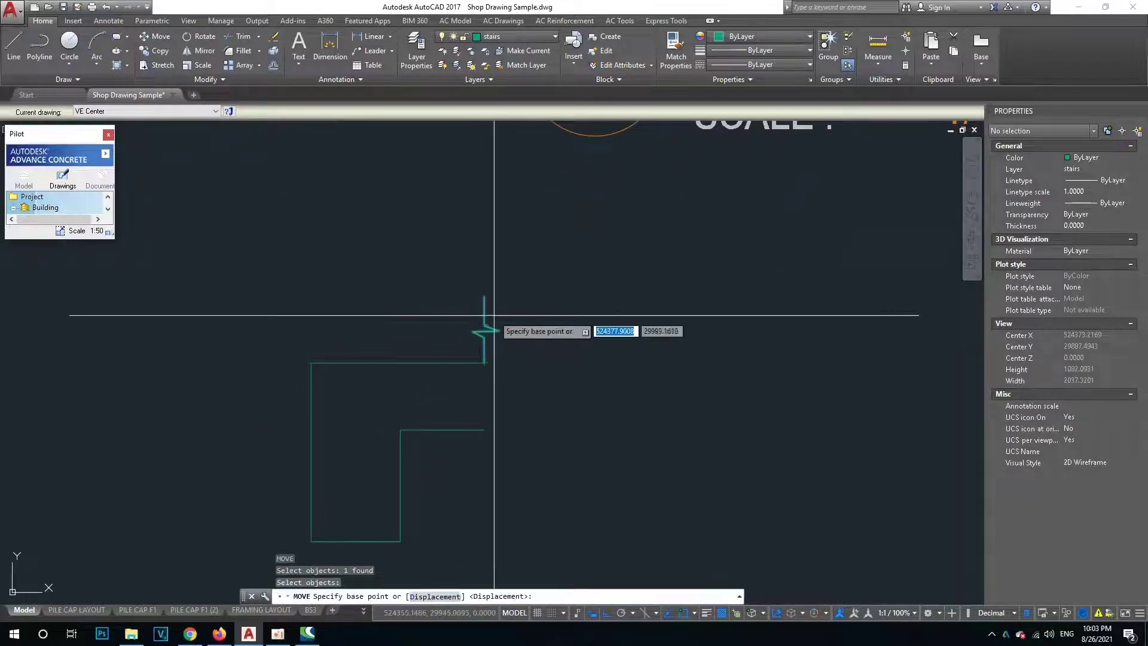
click(484, 362)
click(484, 429)
key(Escape)
Match the break symbol's colour to the L outline.
middle_drag(592, 367, 647, 359)
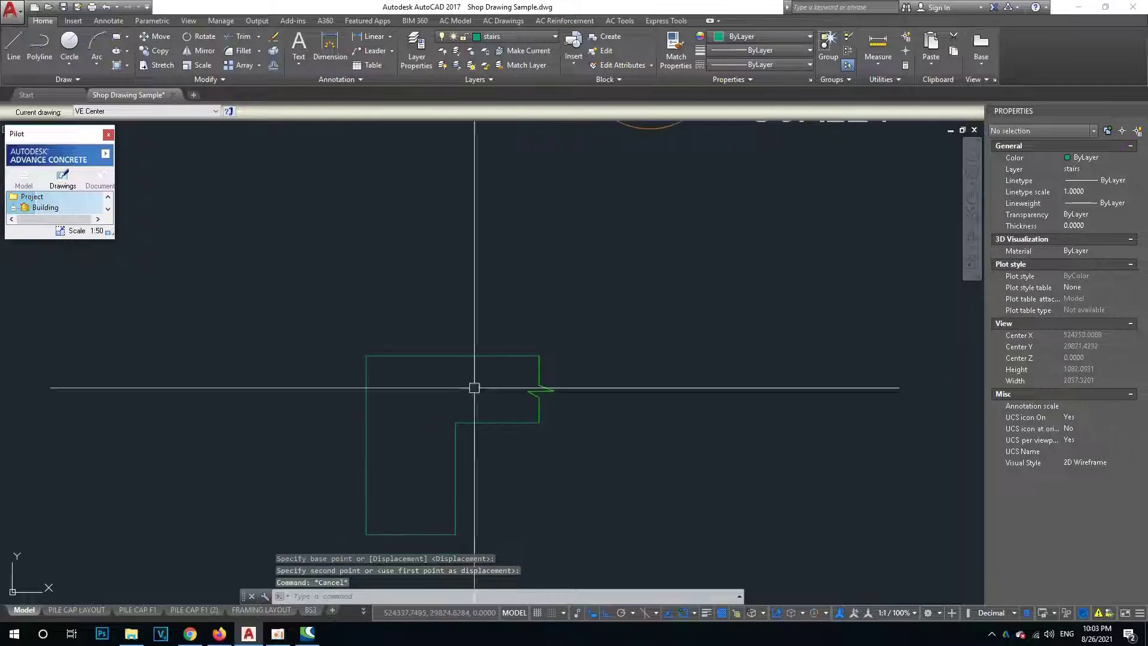
text(a)
key(Return)
click(513, 341)
click(567, 358)
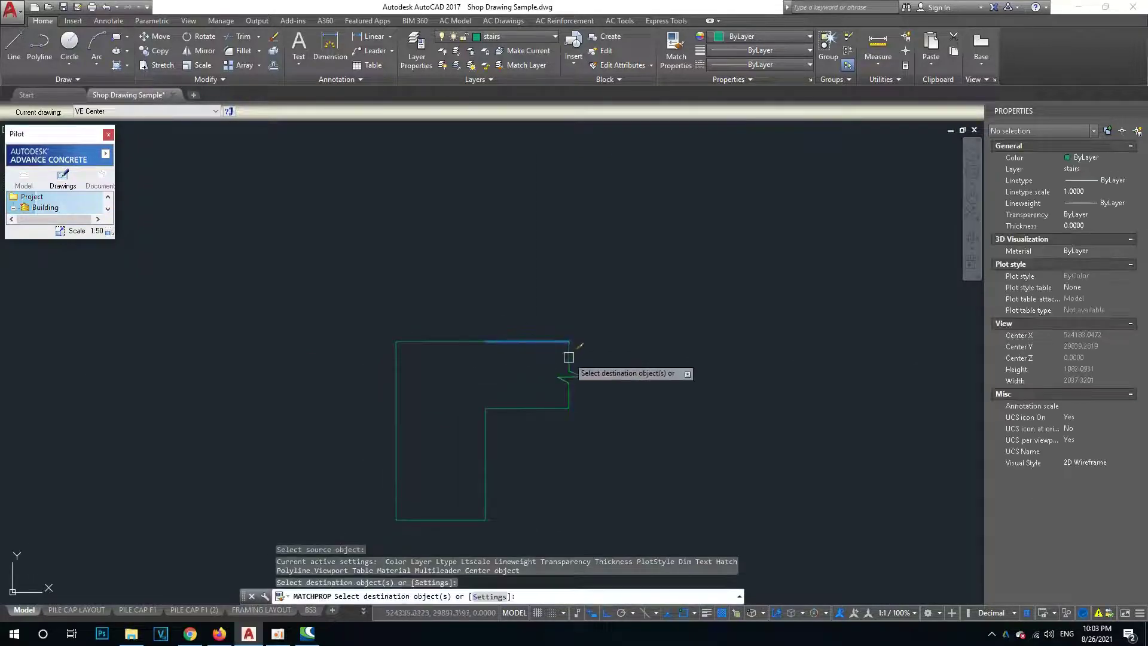
key(Escape)
Trim the extra top-edge piece and join the outline pieces into one polyline.
key(Return)
key(Return)
click(482, 347)
key(Escape)
key(Return)
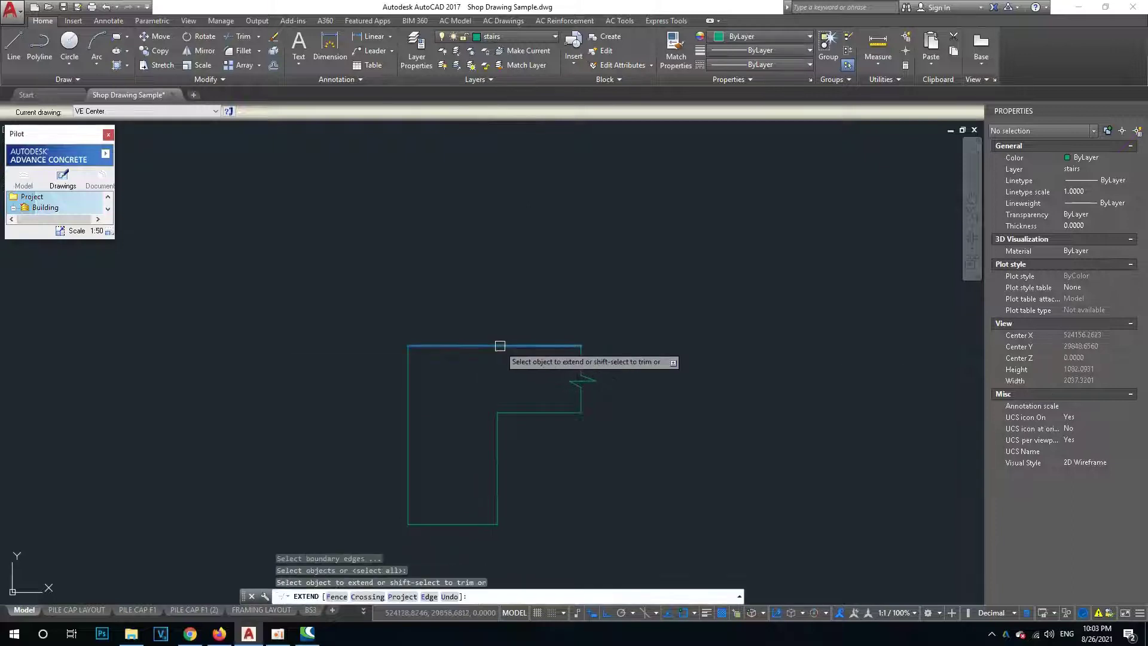
key(Escape)
key(Escape)
click(472, 303)
click(399, 414)
text(j)
key(Return)
click(528, 398)
click(465, 437)
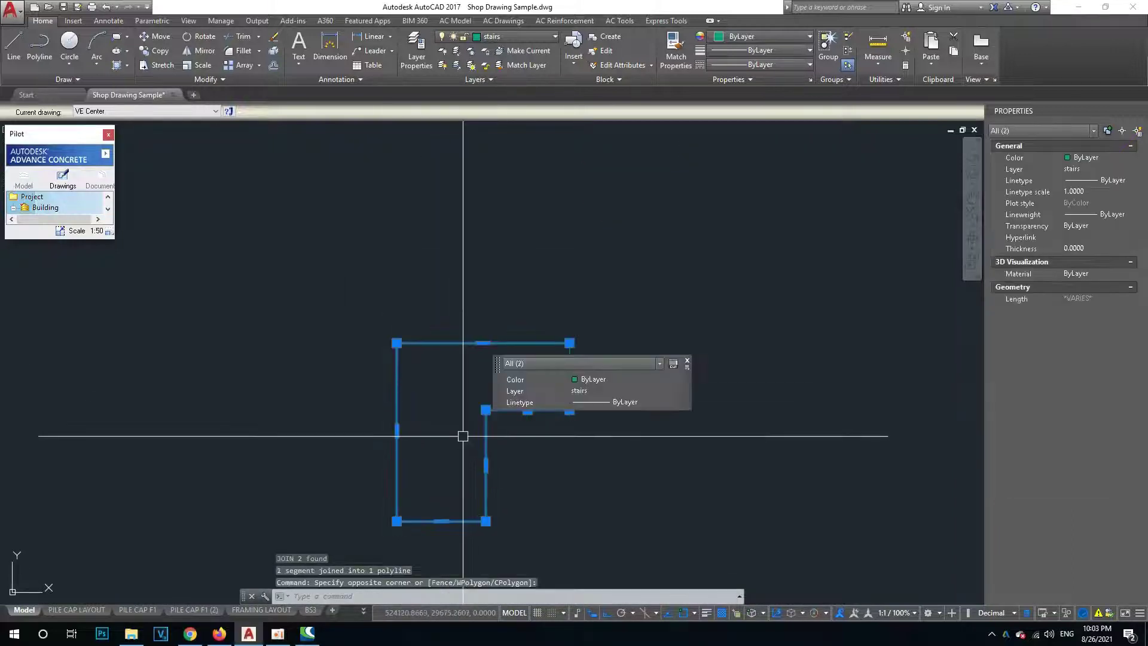
key(Escape)
key(Escape)
Scroll to the SECTION D title block and begin copying it.
scroll(463, 436, down, 3)
scroll(463, 436, up, 3)
scroll(577, 283, down, 3)
scroll(554, 374, up, 2)
scroll(534, 359, down, 3)
scroll(644, 318, down, 2)
text(cc)
key(Return)
click(621, 291)
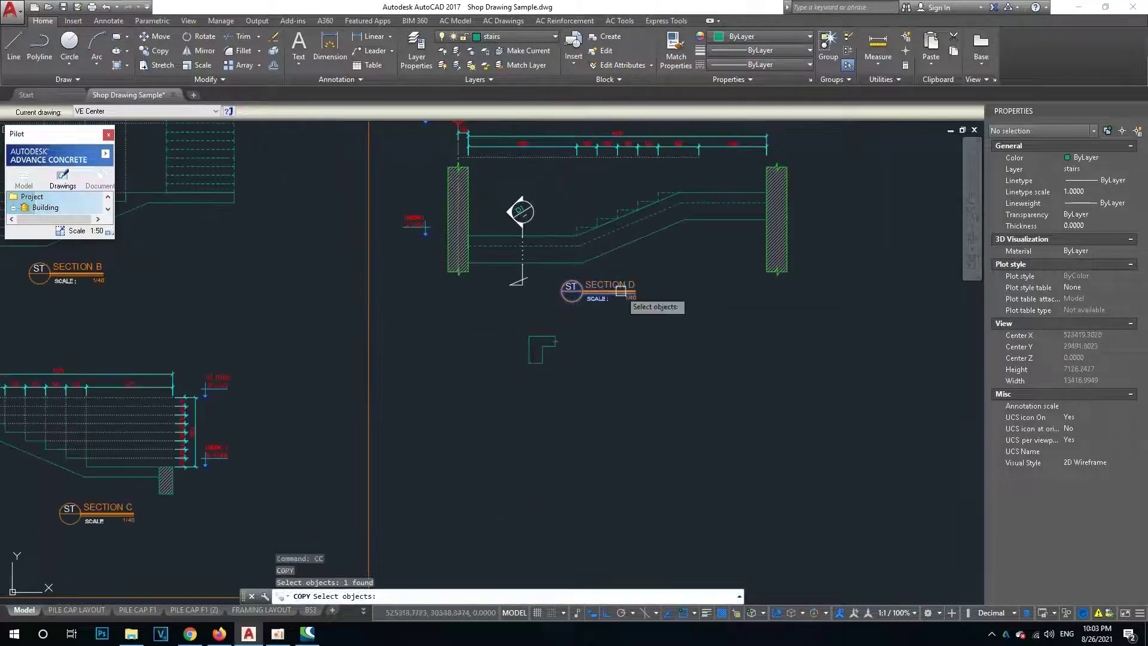
Copy the SECTION D title block and move the copy under the wall detail.
key(Return)
click(610, 380)
middle_drag(607, 410, 614, 383)
text(m)
click(634, 331)
click(613, 383)
key(Return)
click(622, 365)
key(Escape)
scroll(574, 335, up, 3)
middle_drag(597, 380, 544, 342)
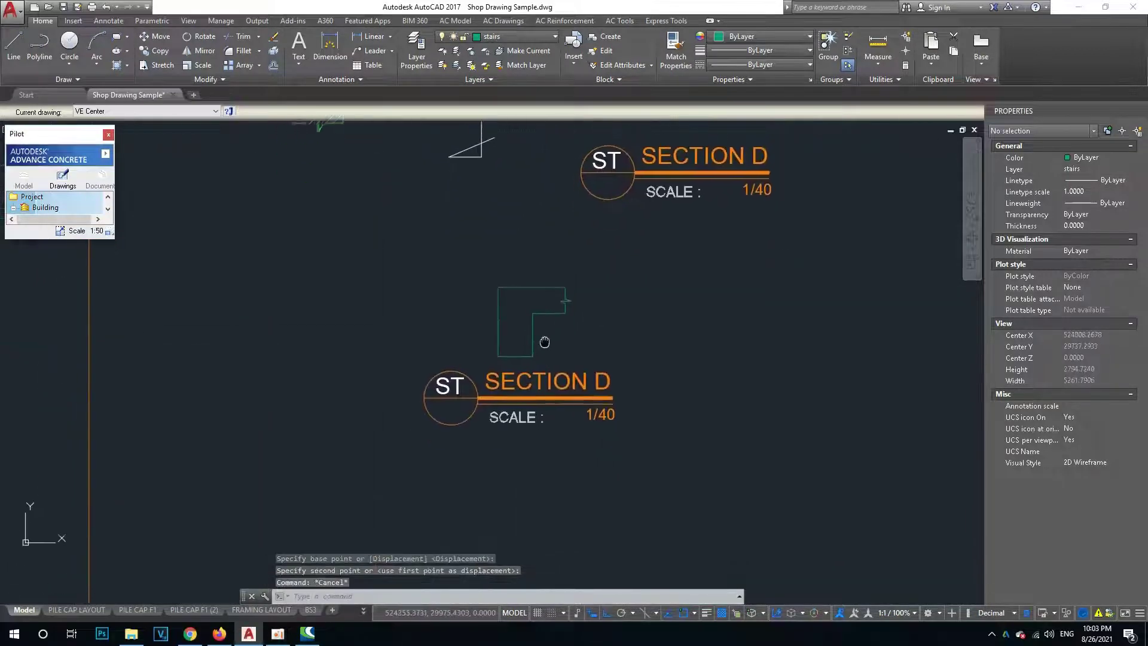
click(544, 379)
key(Escape)
scroll(600, 410, up, 2)
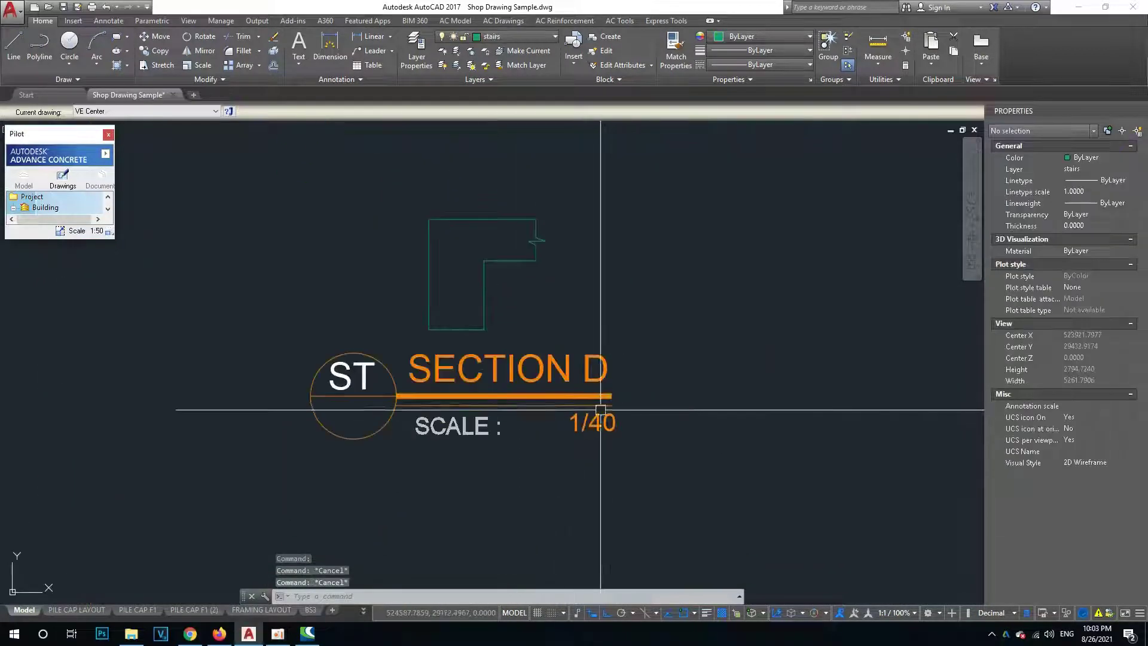
middle_drag(600, 410, 573, 405)
Scale the lower title block by 15/40 about its title circle.
key(Return)
click(520, 392)
key(Return)
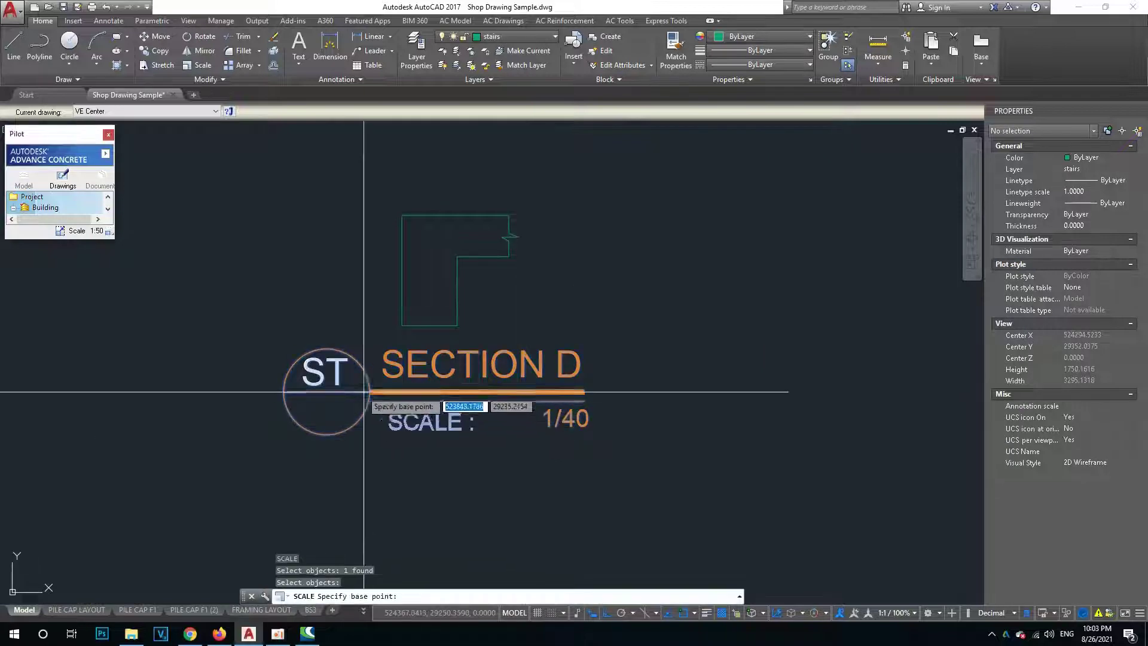
click(327, 391)
text(15/4)
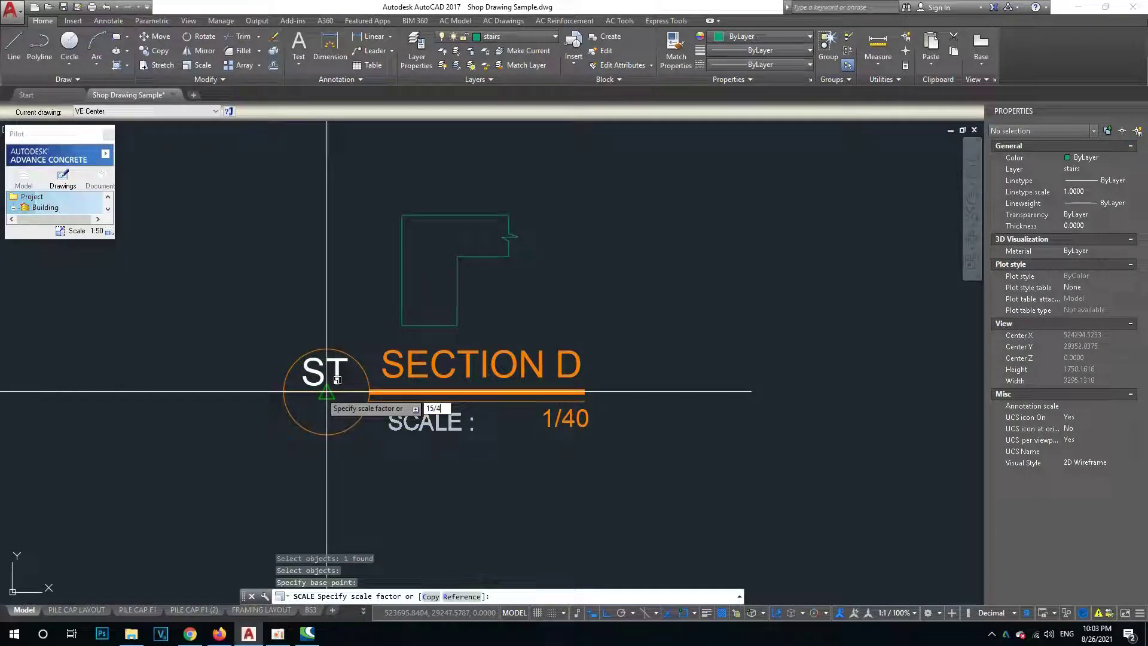
text(0)
key(Return)
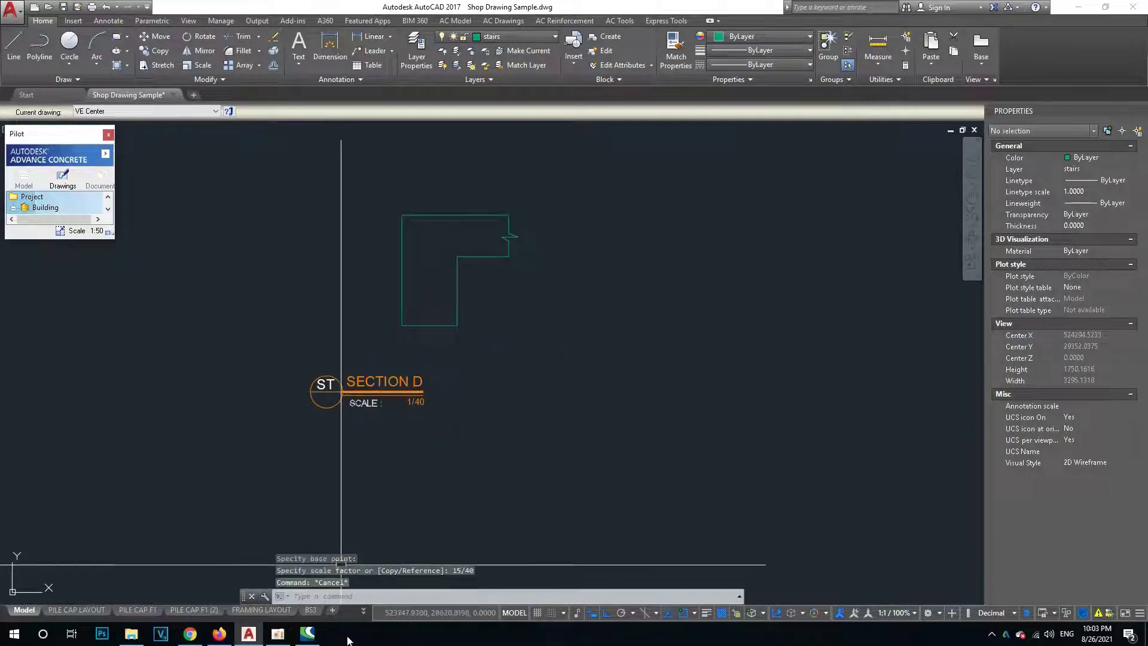
text(M)
Reposition the scaled title under the detail and edit its number attribute.
key(Return)
click(382, 385)
key(Return)
click(541, 347)
click(614, 347)
click(554, 356)
click(426, 427)
key(Return)
click(601, 385)
key(Escape)
scroll(410, 388, up, 4)
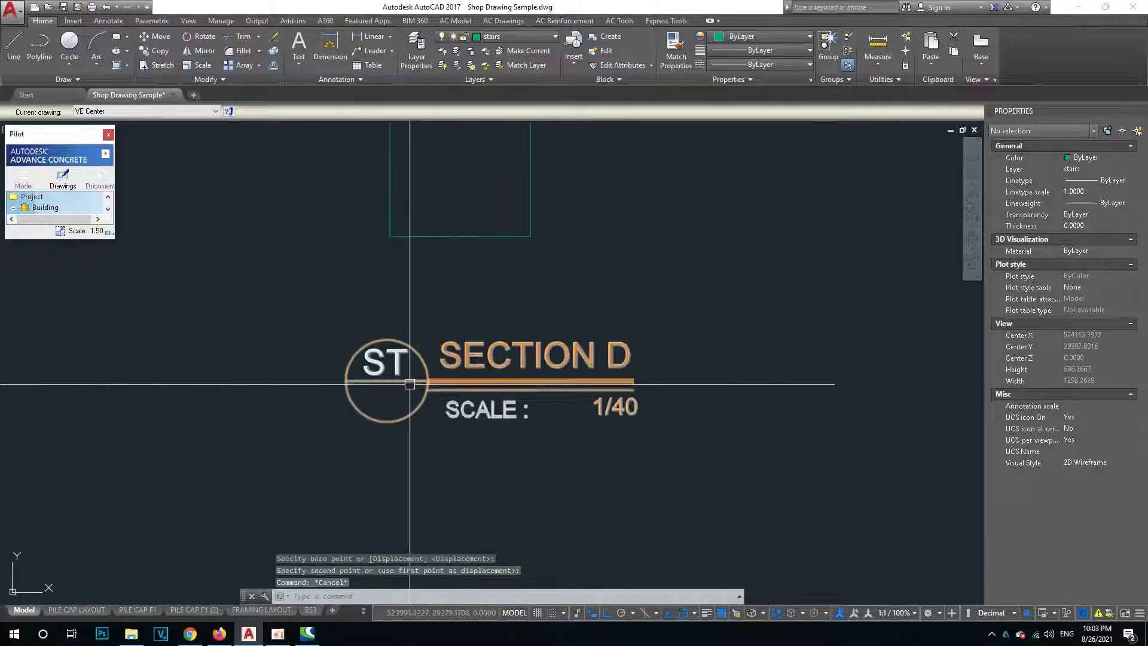
double_click(398, 367)
Set the detail's circle label letter to B and bring the new title into view.
text(D)
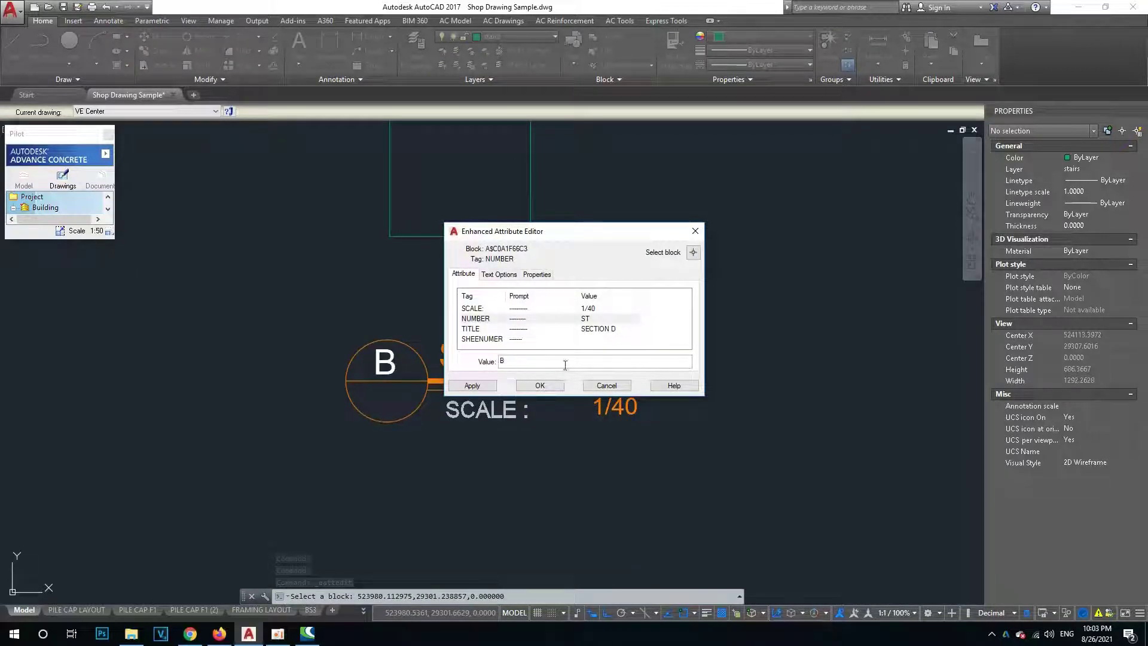
click(543, 390)
scroll(589, 359, down, 3)
mouse_move(589, 359)
middle_down()
mouse_move(666, 213)
mouse_move(410, 329)
middle_up()
scroll(370, 343, up, 3)
scroll(369, 347, down, 1)
scroll(281, 368, down, 1)
scroll(275, 365, down, 2)
scroll(359, 373, down, 1)
middle_drag(599, 176, 392, 277)
scroll(392, 277, up, 5)
scroll(418, 359, down, 2)
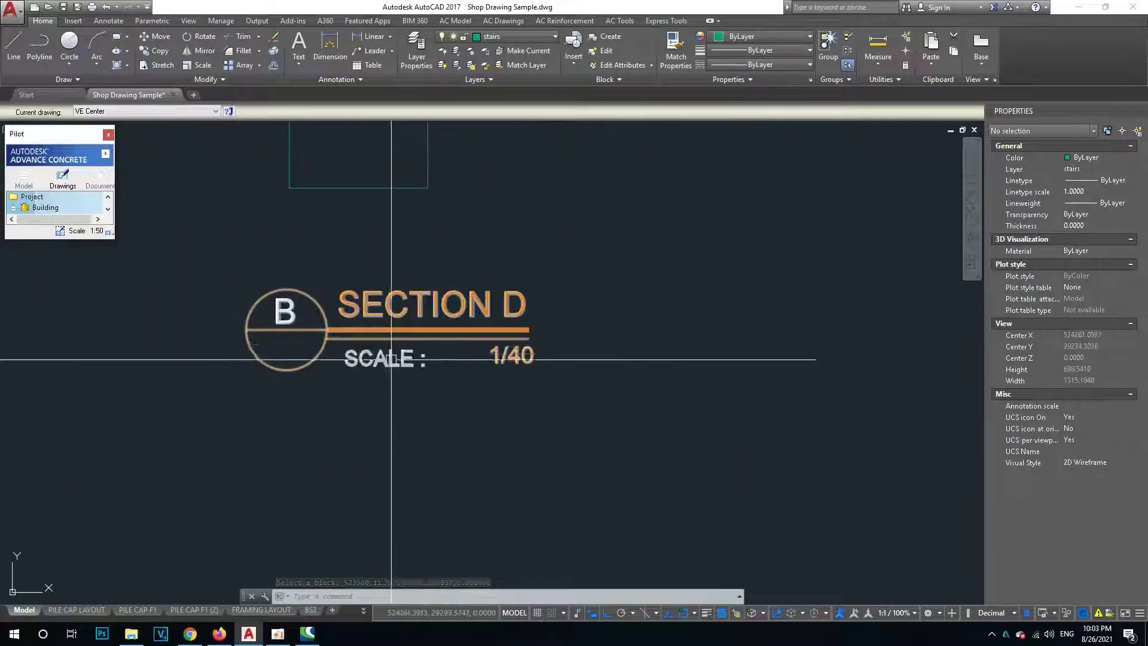
scroll(390, 354, up, 2)
Edit the title attributes to read SECTION D1 with scale 1/15.
double_click(502, 272)
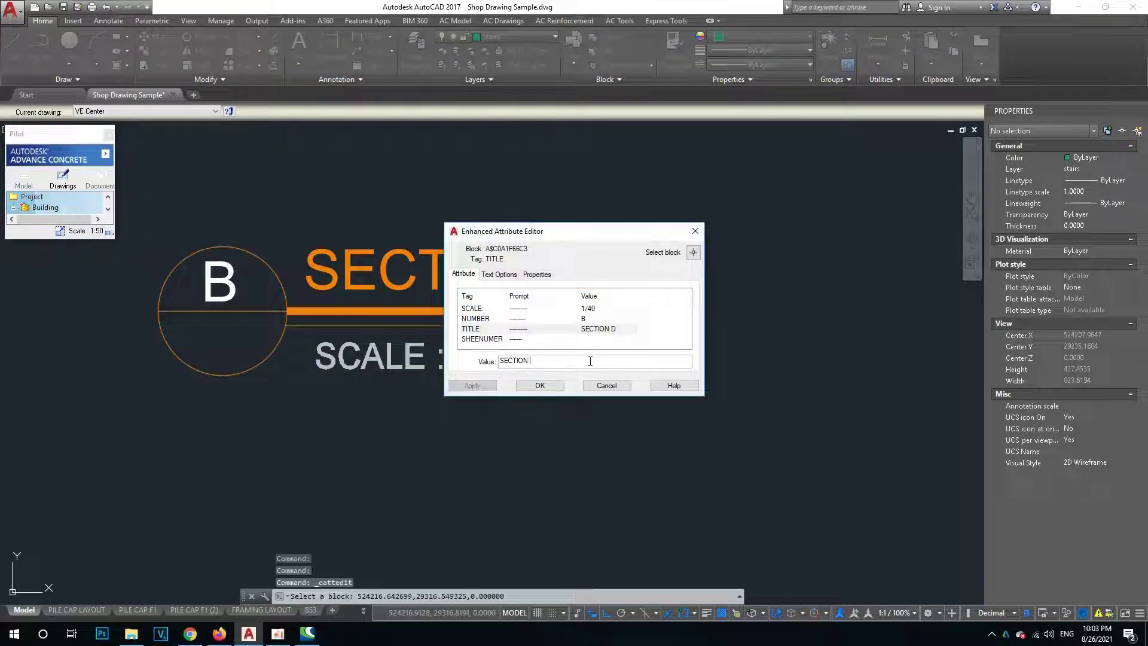
text(D1)
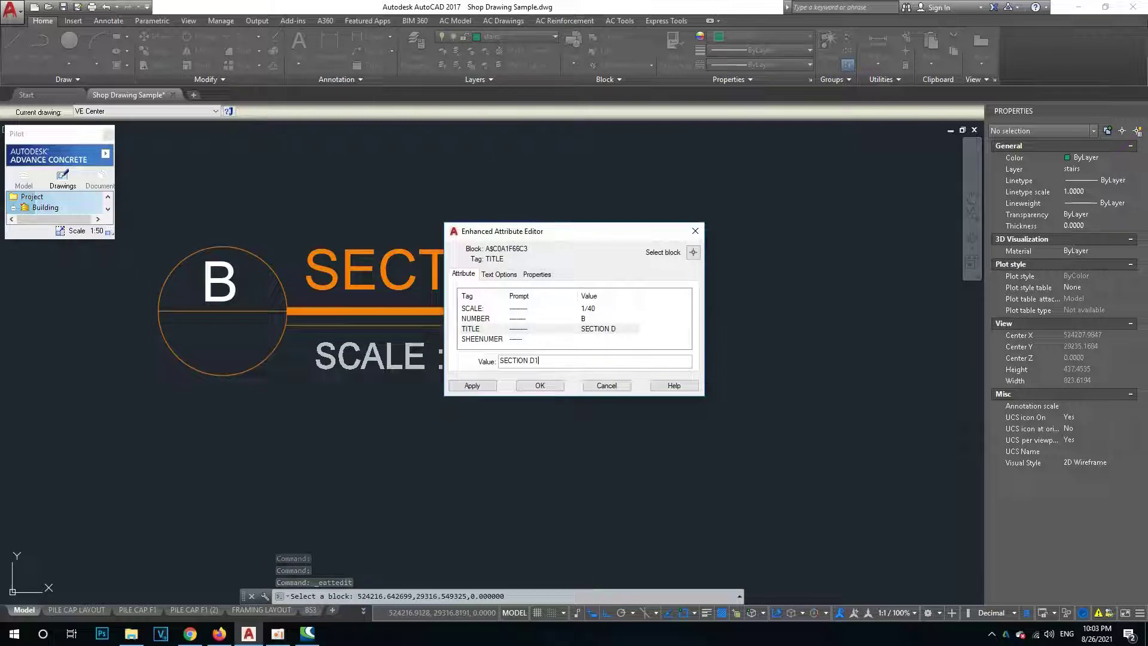
click(540, 385)
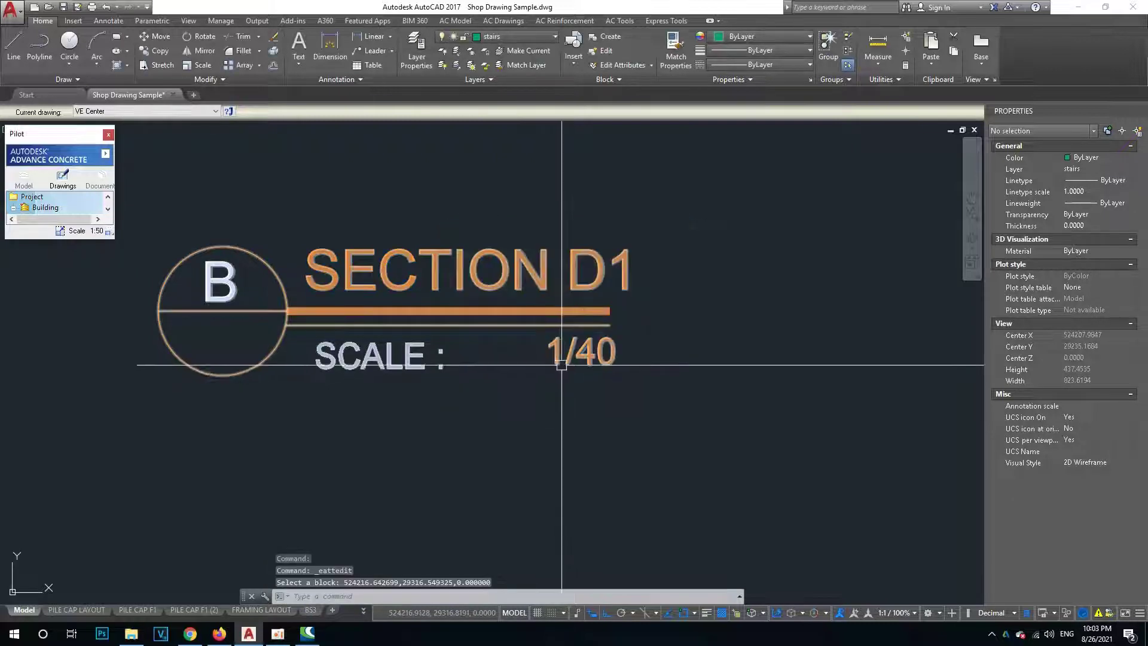
double_click(589, 353)
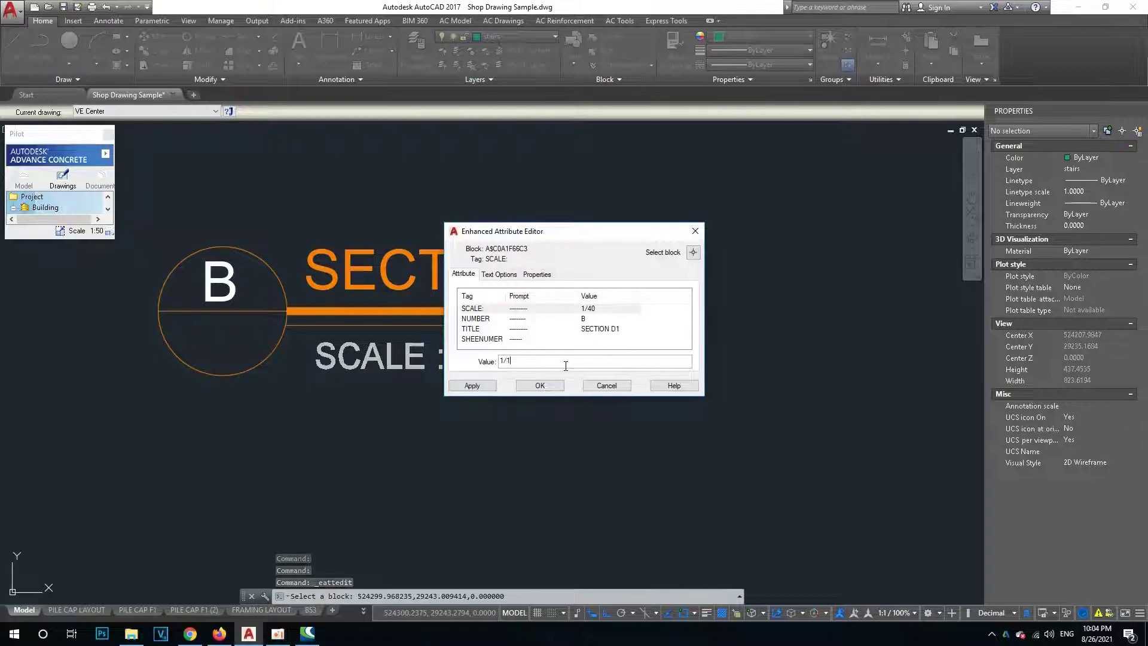
text(1/15)
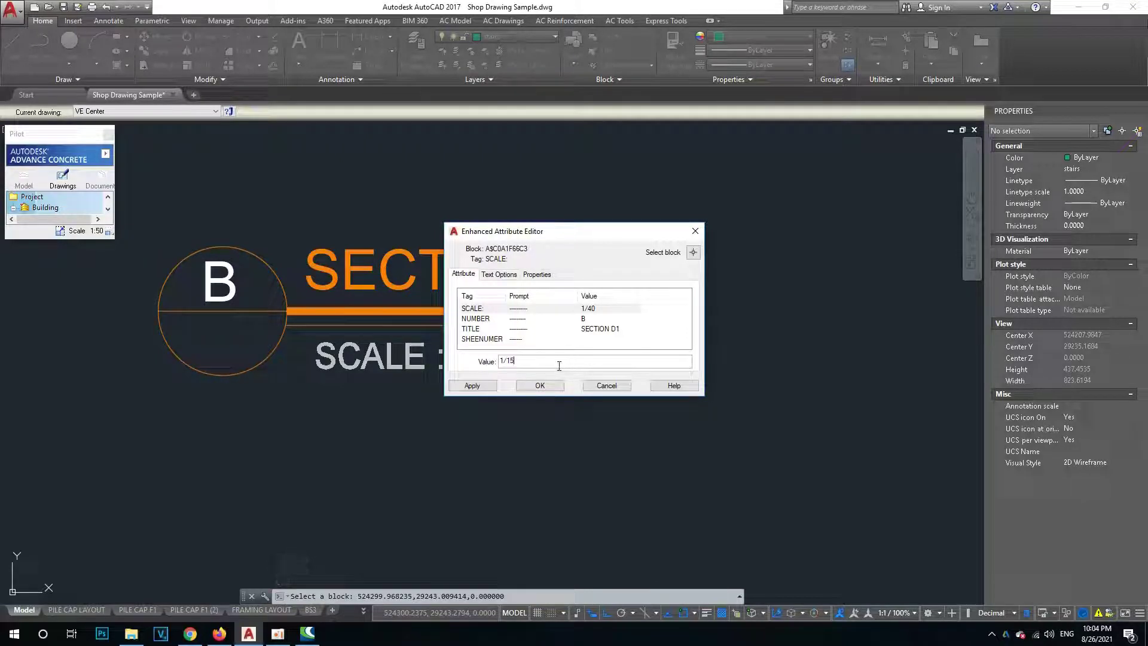
click(539, 385)
scroll(520, 320, down, 3)
scroll(474, 351, up, 2)
scroll(449, 379, down, 2)
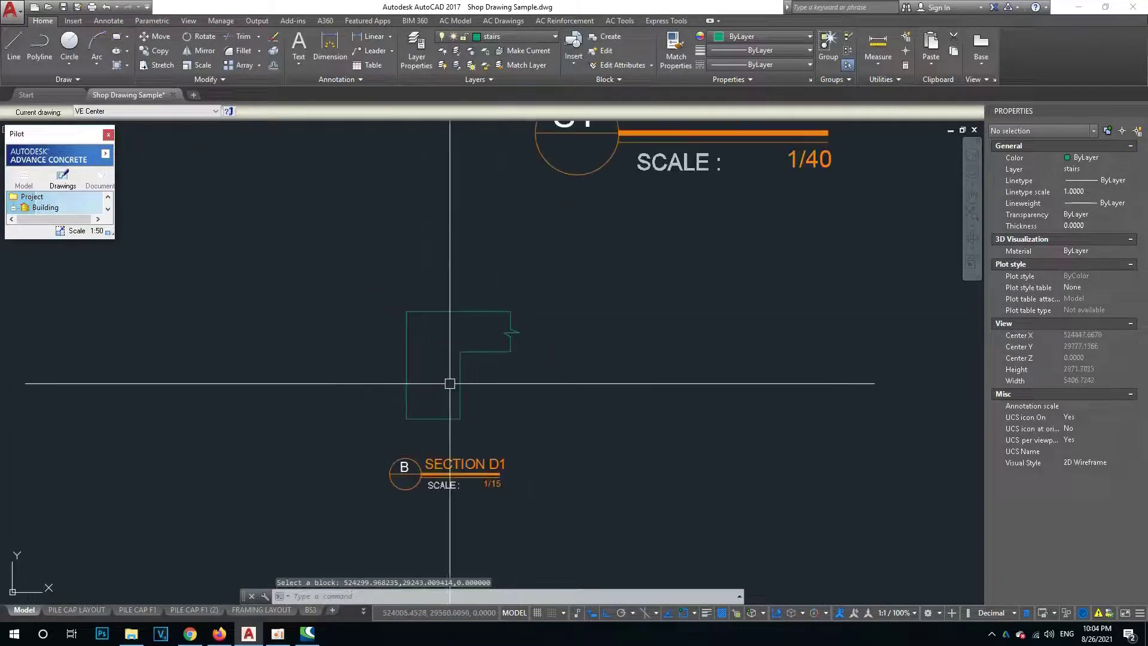
Move the SECTION D1 title to sit below the wall detail.
text(m)
key(Return)
click(523, 495)
key(Return)
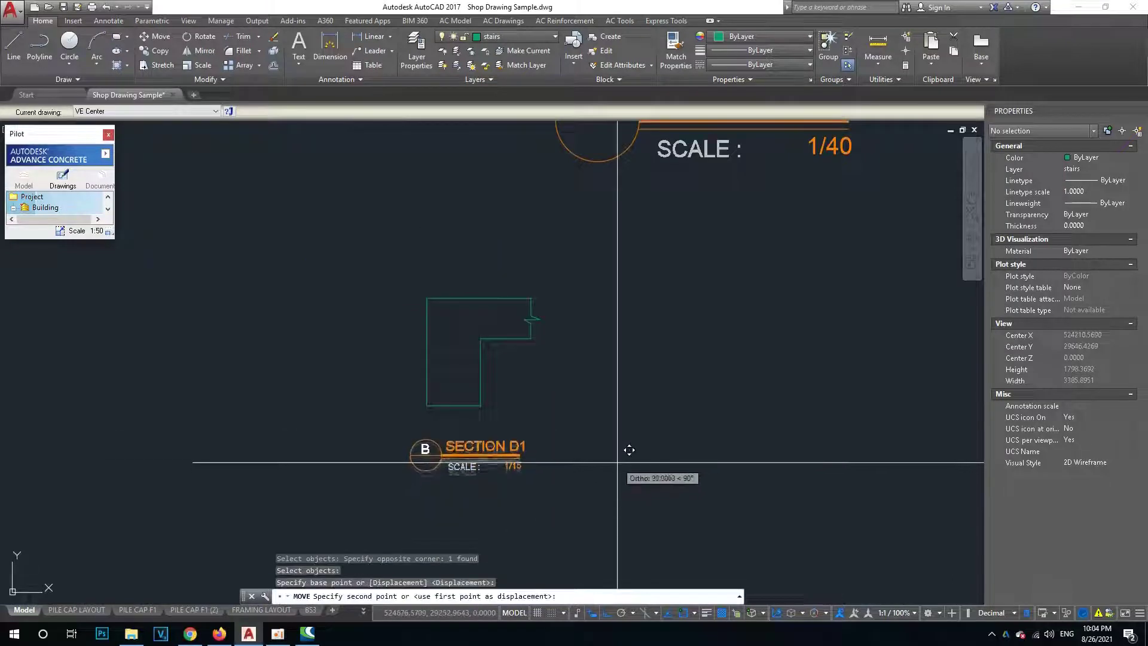
click(584, 417)
key(Escape)
key(Escape)
Zoom out and bring up the Dimension Style Manager.
scroll(482, 321, down, 1)
scroll(353, 357, down, 2)
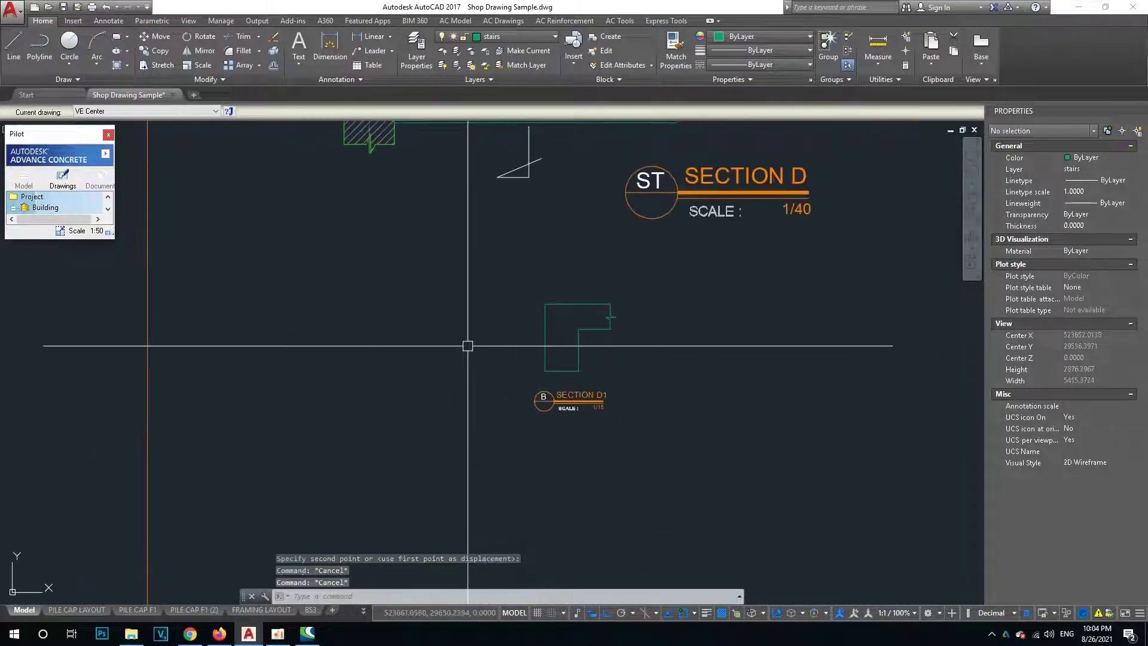
text(D)
key(Return)
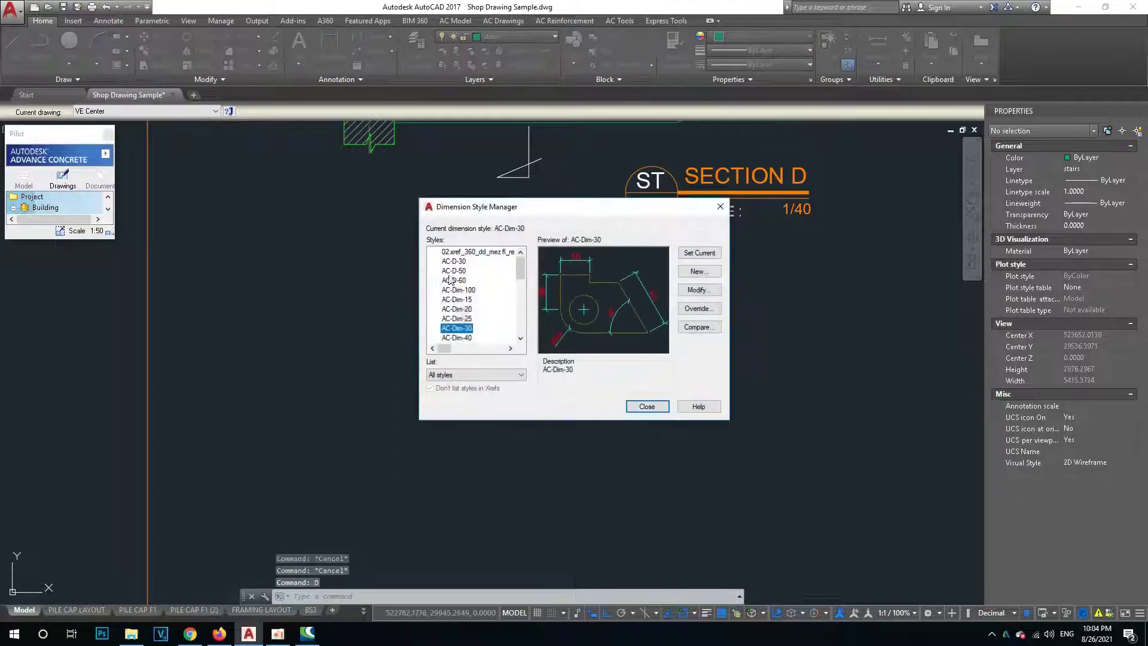
Make AC-Dim-15 the current dimension style.
click(457, 270)
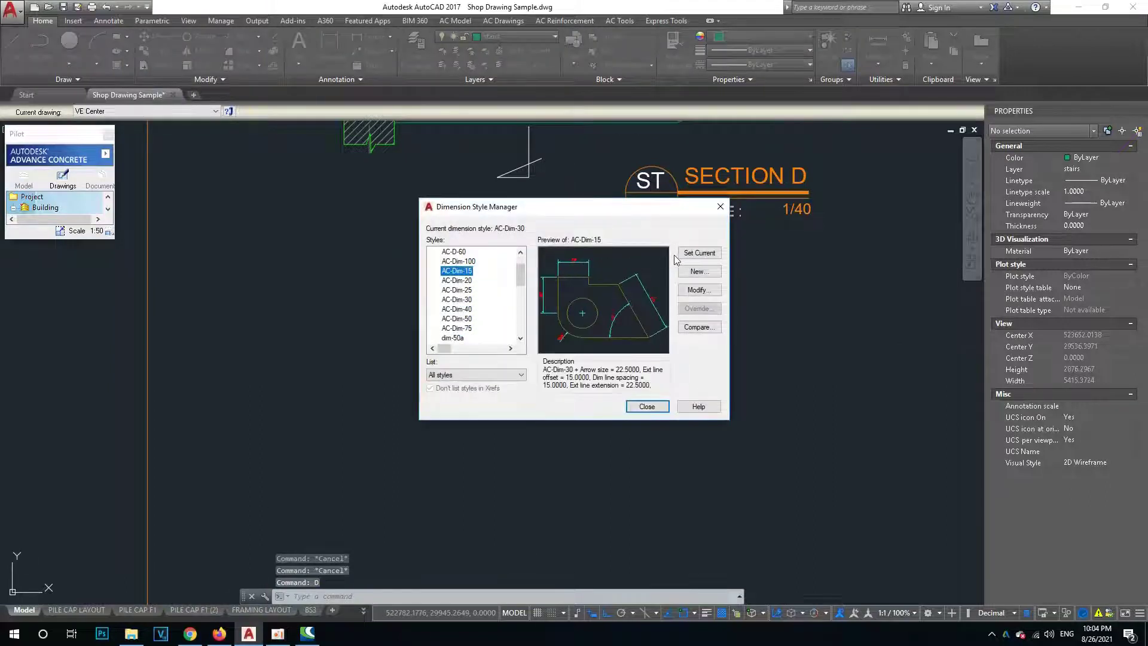
click(647, 406)
scroll(613, 333, up, 4)
Add a 30 linear dimension at the bottom of the wall's left edge.
text(dli)
key(Return)
click(458, 457)
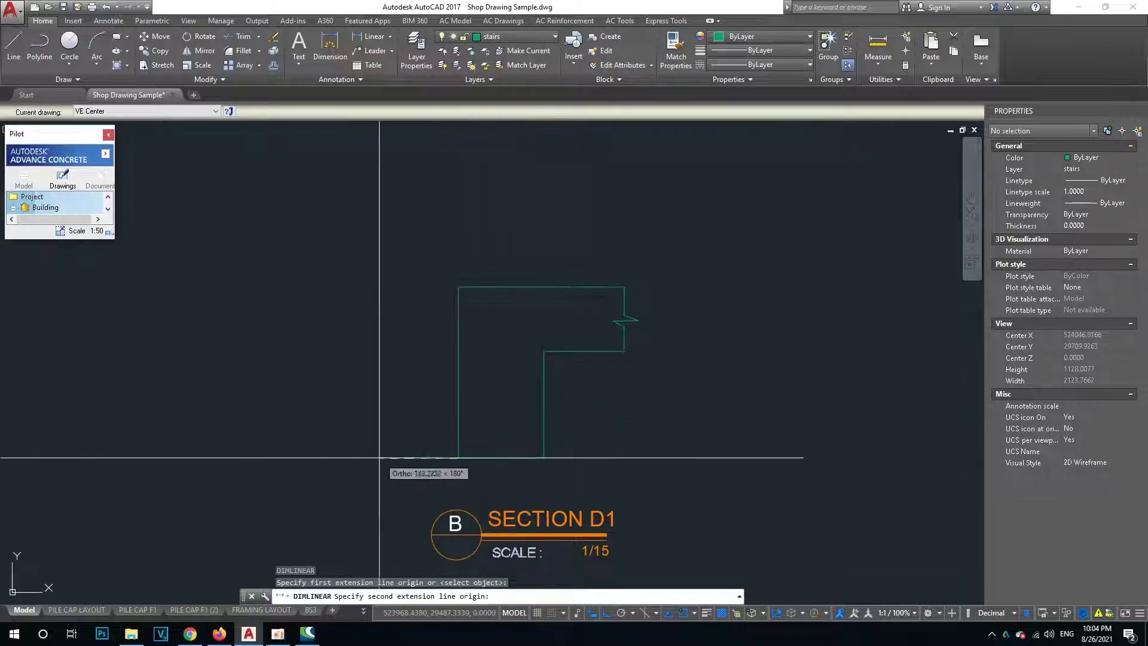
scroll(494, 434, up, 2)
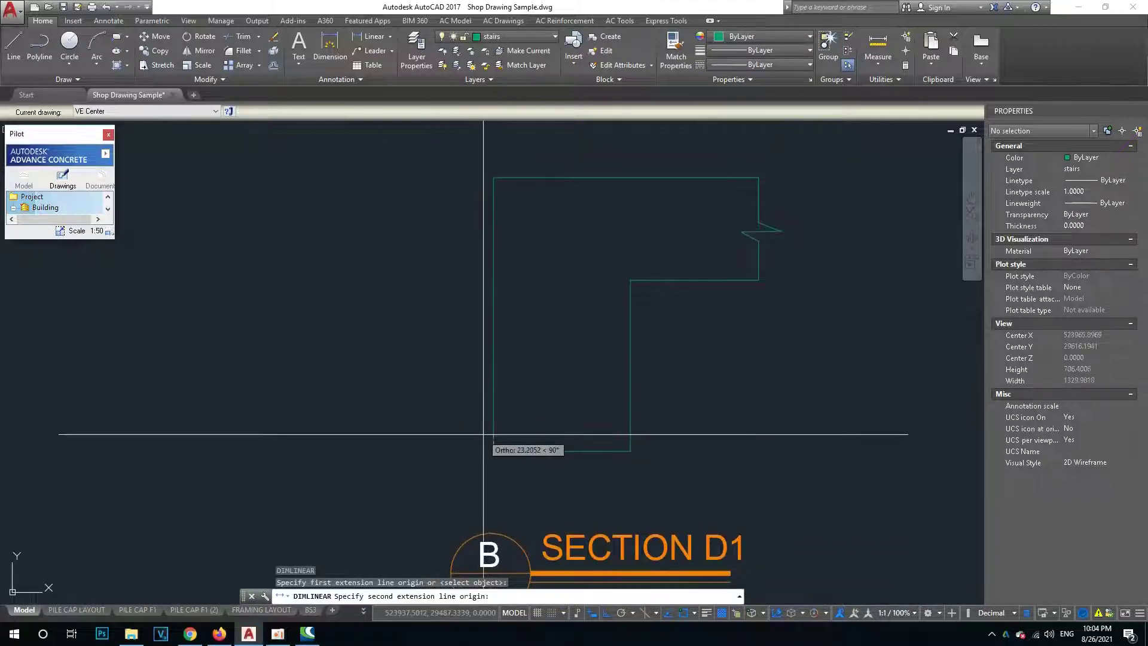
middle_drag(493, 435, 510, 416)
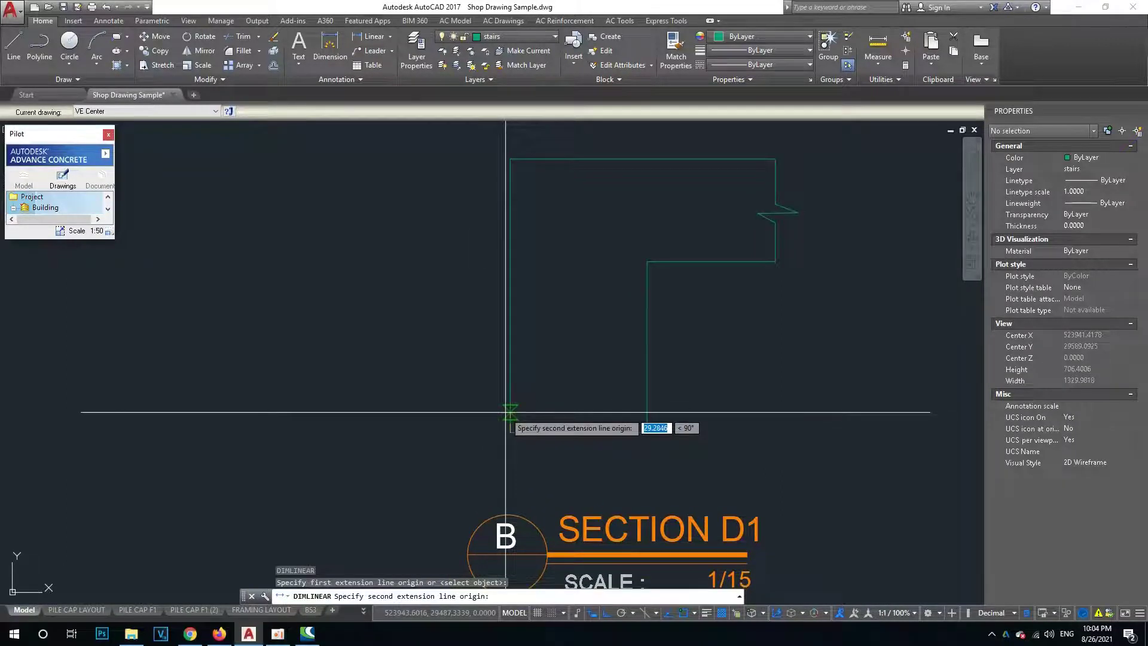
text(30)
key(Return)
scroll(510, 398, up, 3)
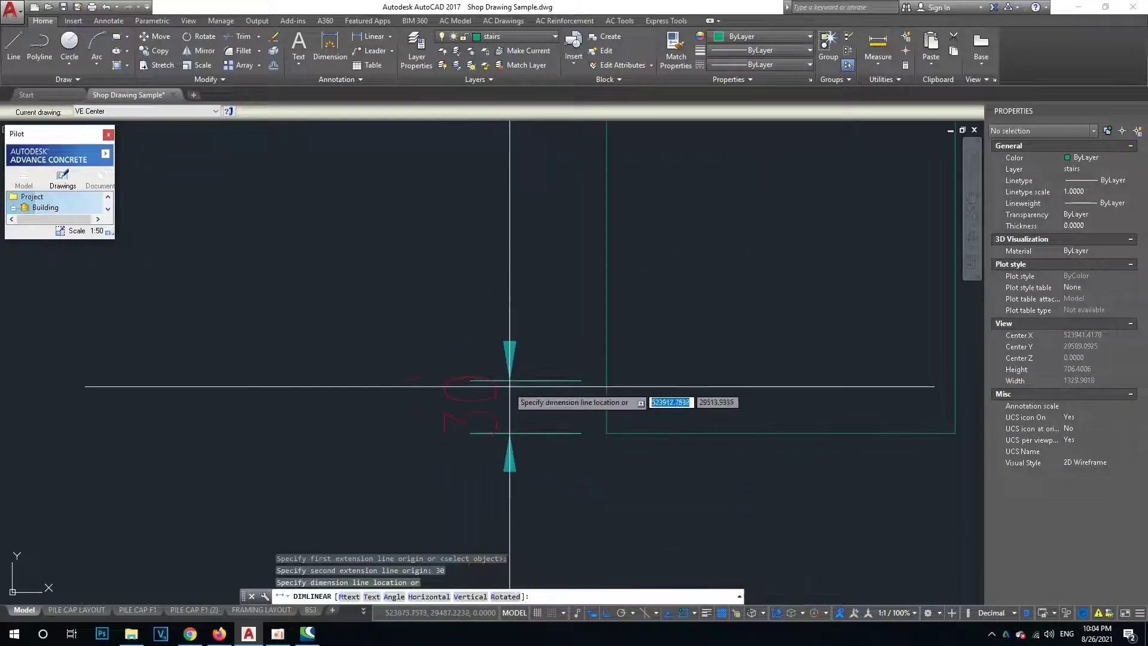
click(498, 384)
scroll(472, 353, down, 4)
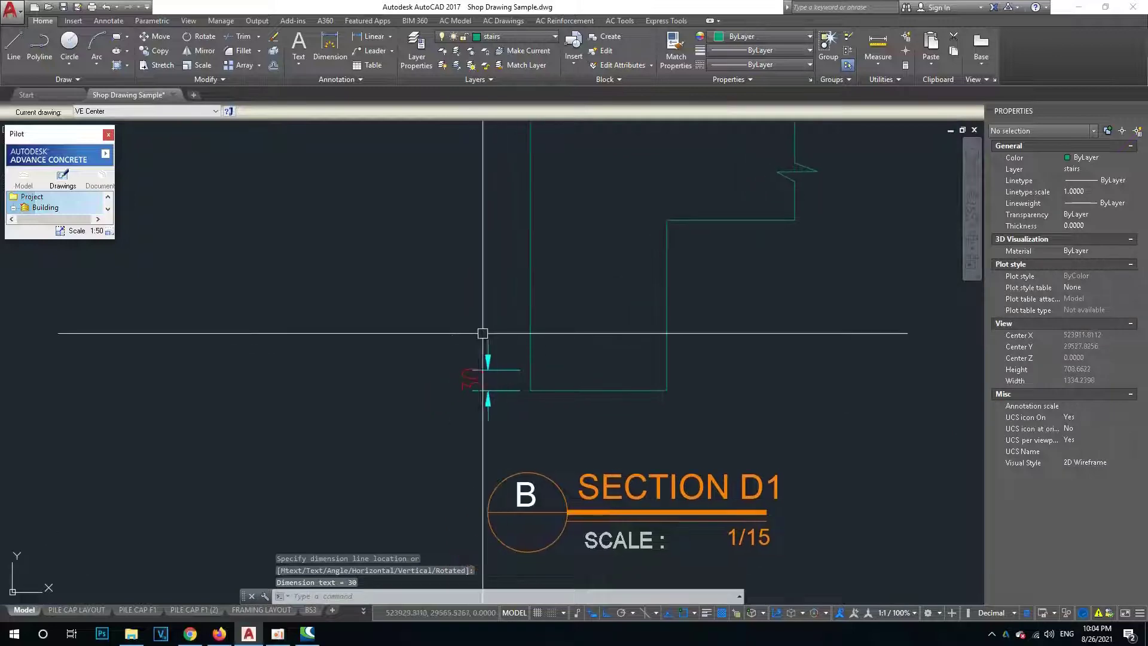
scroll(479, 372, up, 2)
scroll(503, 359, up, 2)
Change the AC-Dim-15 style's arrowheads to Oblique ticks.
text(d)
key(Return)
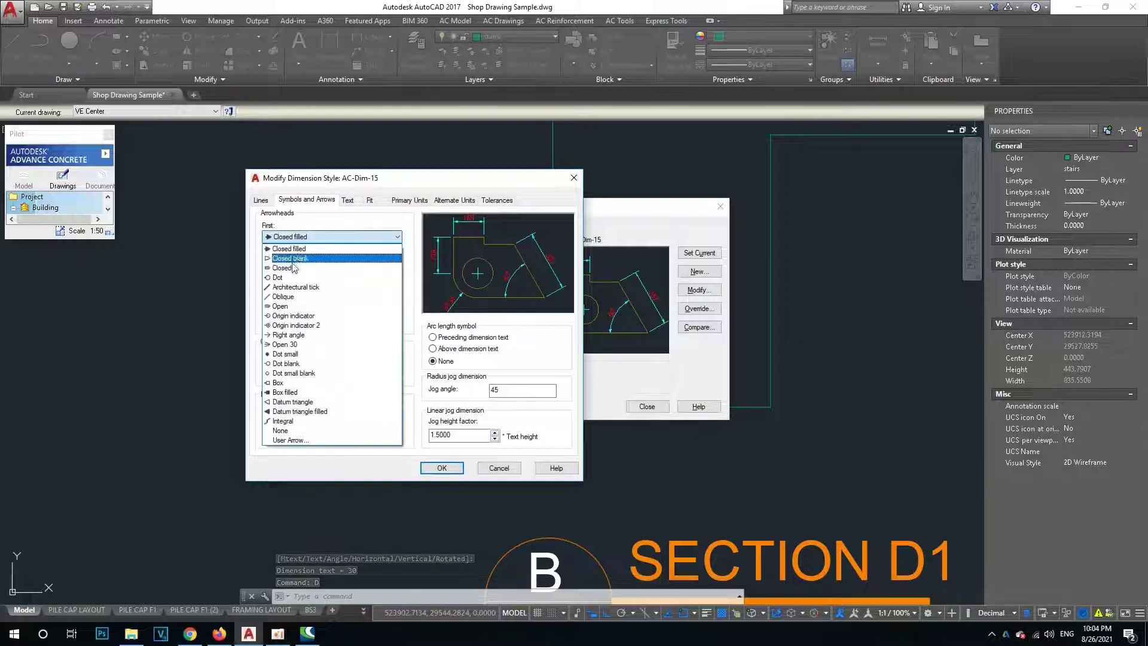
click(297, 299)
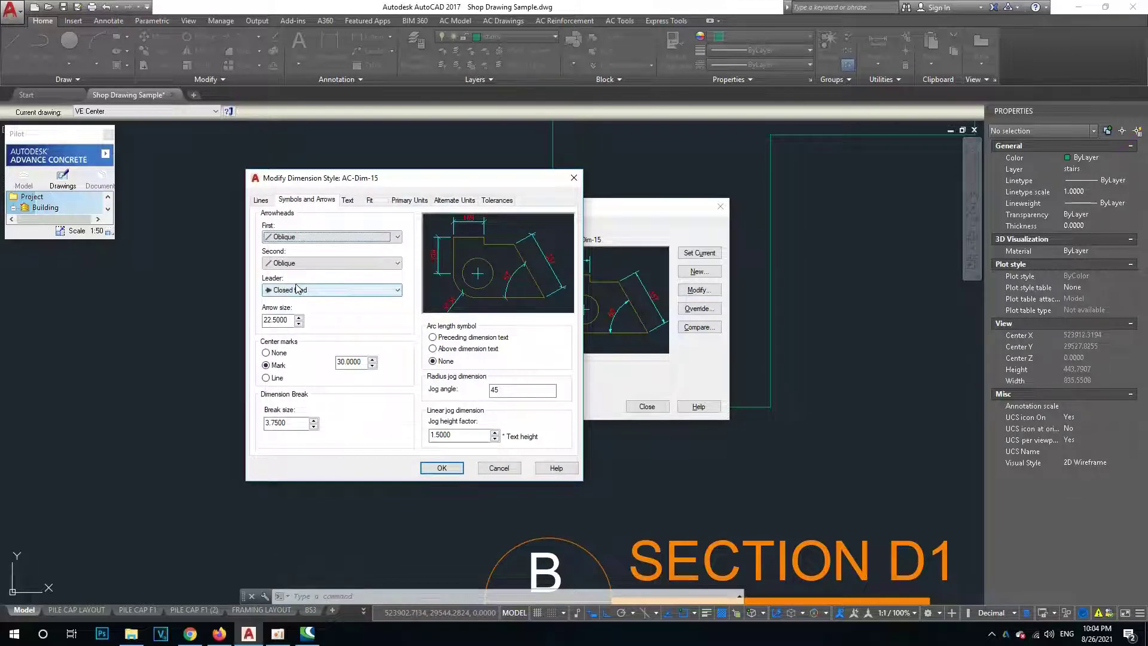
click(442, 468)
text(DD)
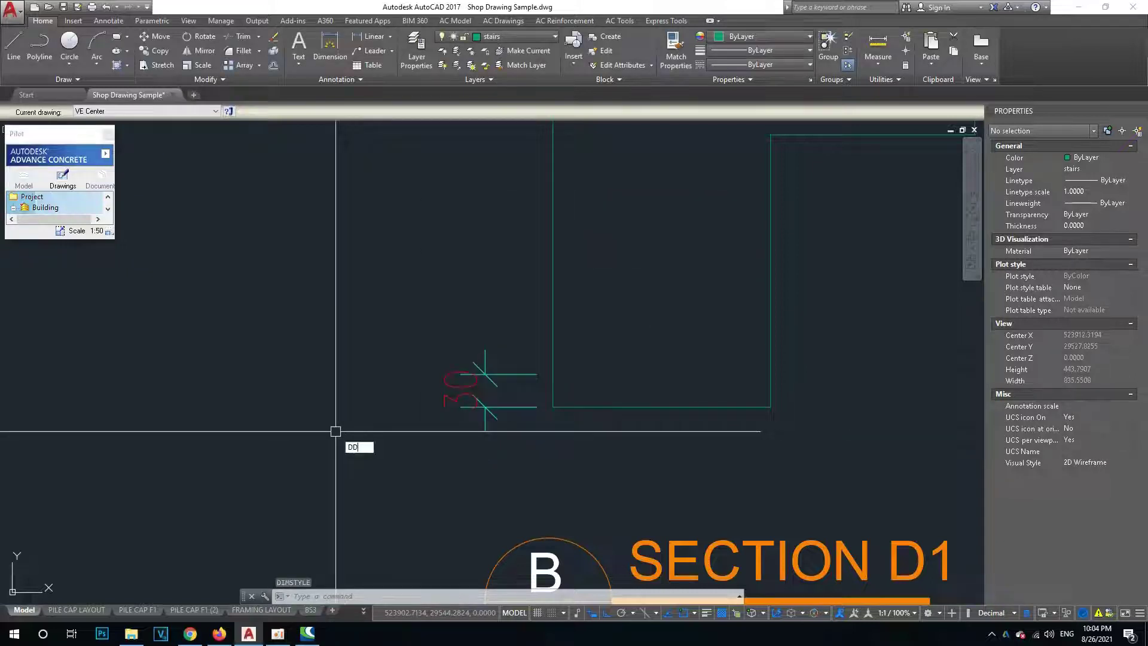
key(Escape)
key(Escape)
scroll(478, 386, down, 2)
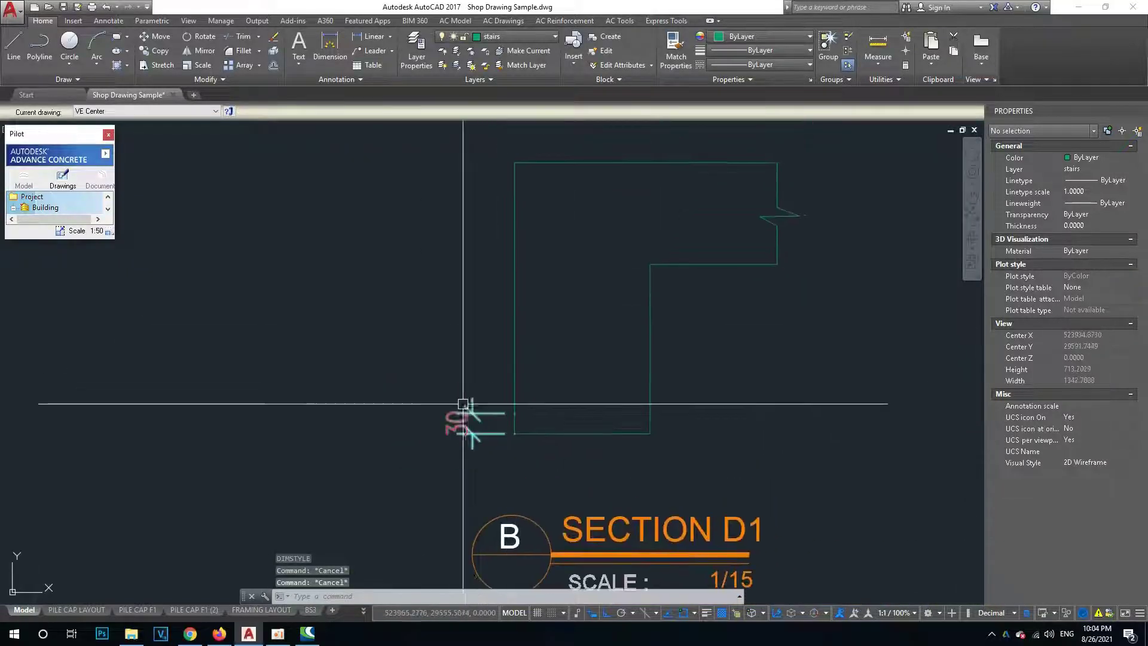
Mirror the 30 dimension to the top of the wall's left side.
scroll(459, 331, down, 2)
key(Return)
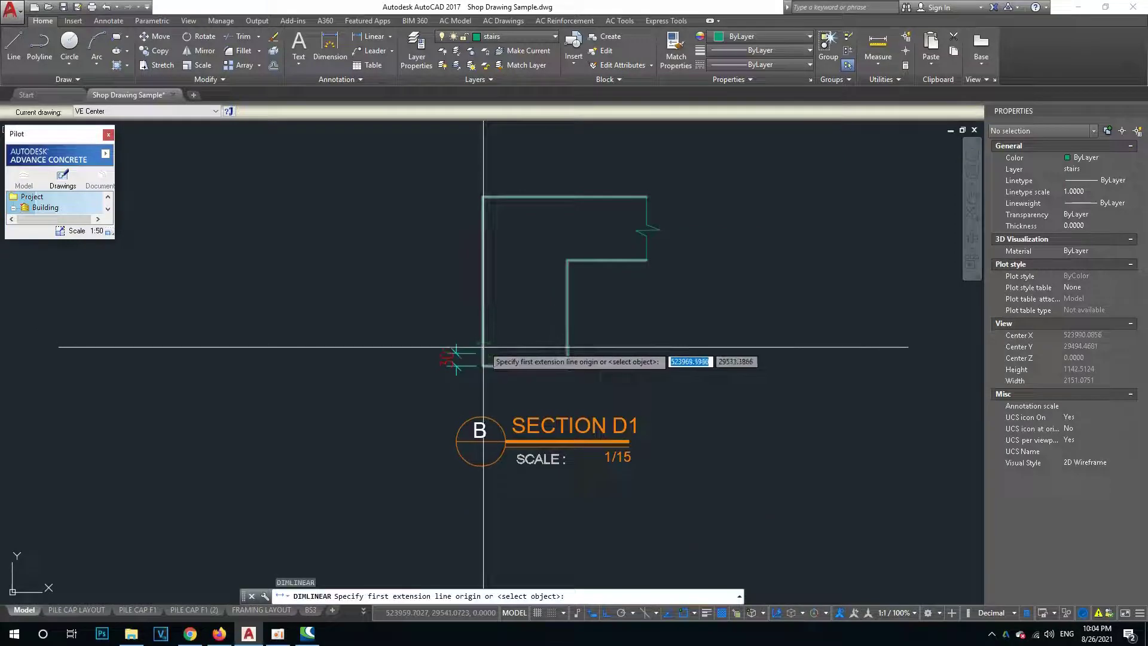
key(Escape)
middle_drag(452, 323, 467, 374)
key(Return)
click(443, 372)
click(512, 433)
key(Return)
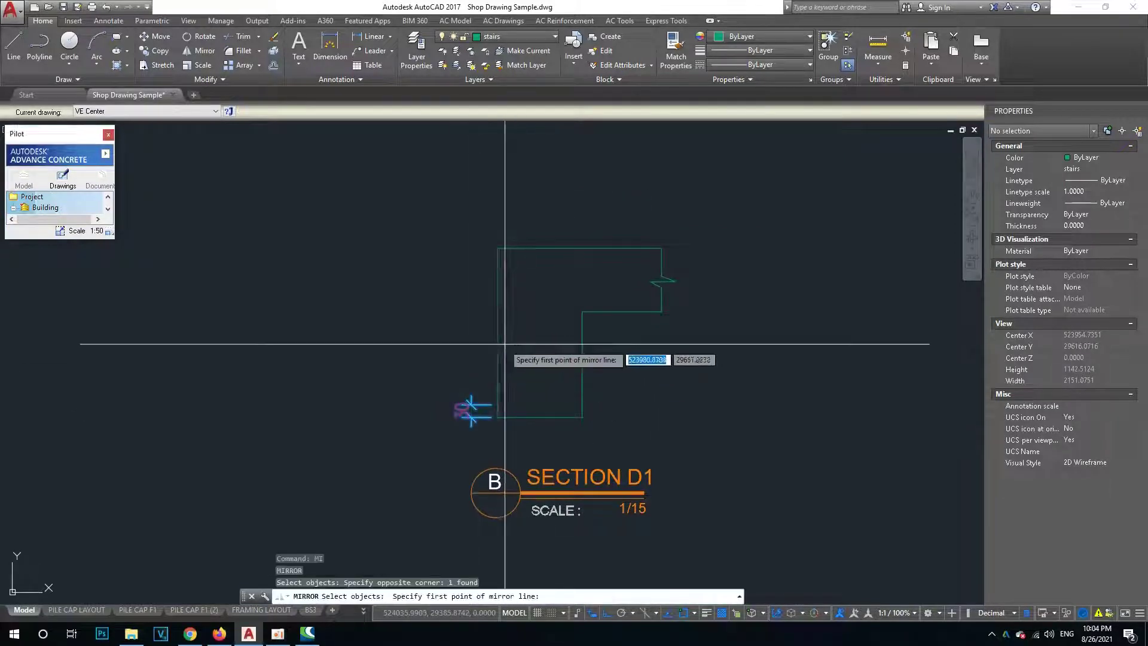
click(500, 332)
key(Return)
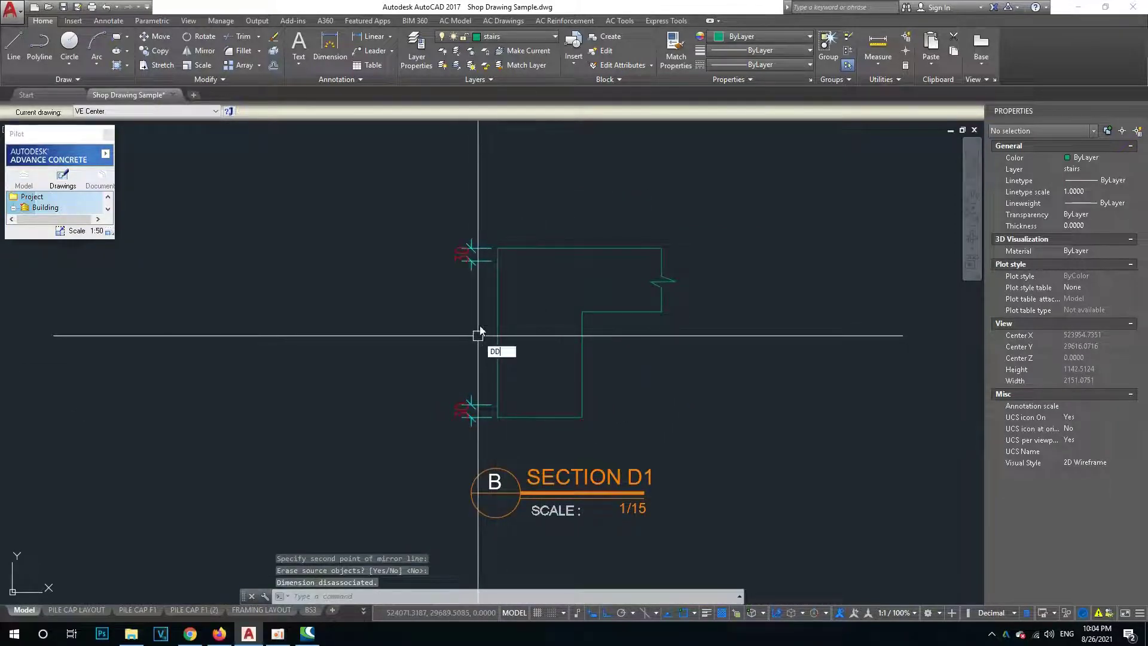
Add the 340 middle dimension and the 400 overall dimension along the left edge.
key(Return)
click(498, 288)
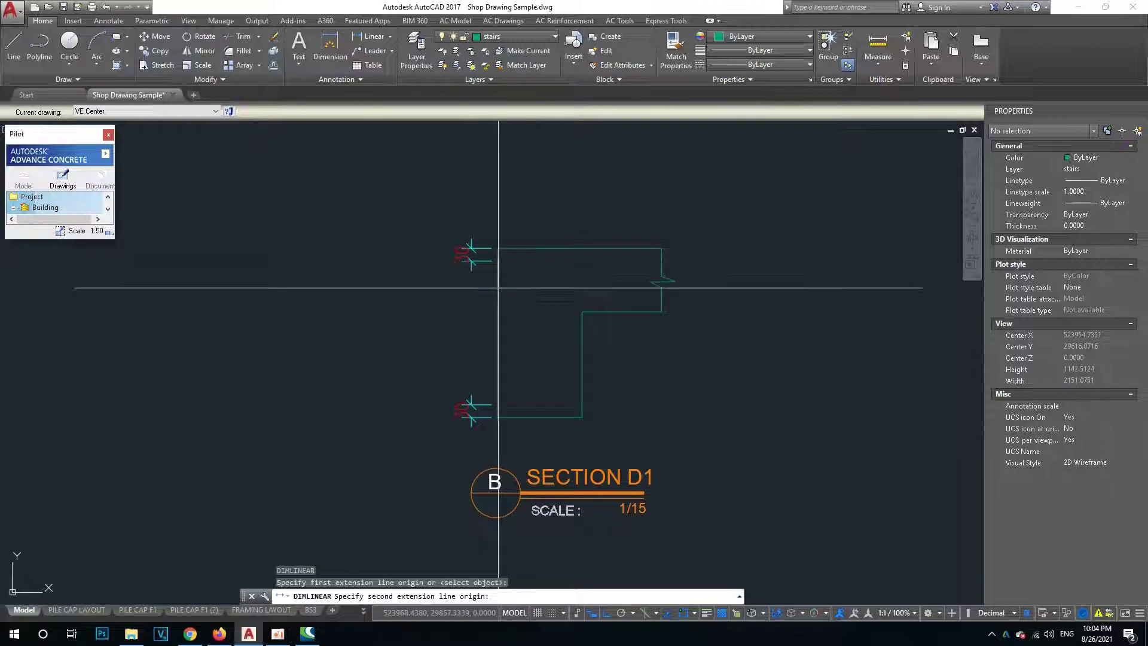
click(473, 395)
key(Escape)
text(D)
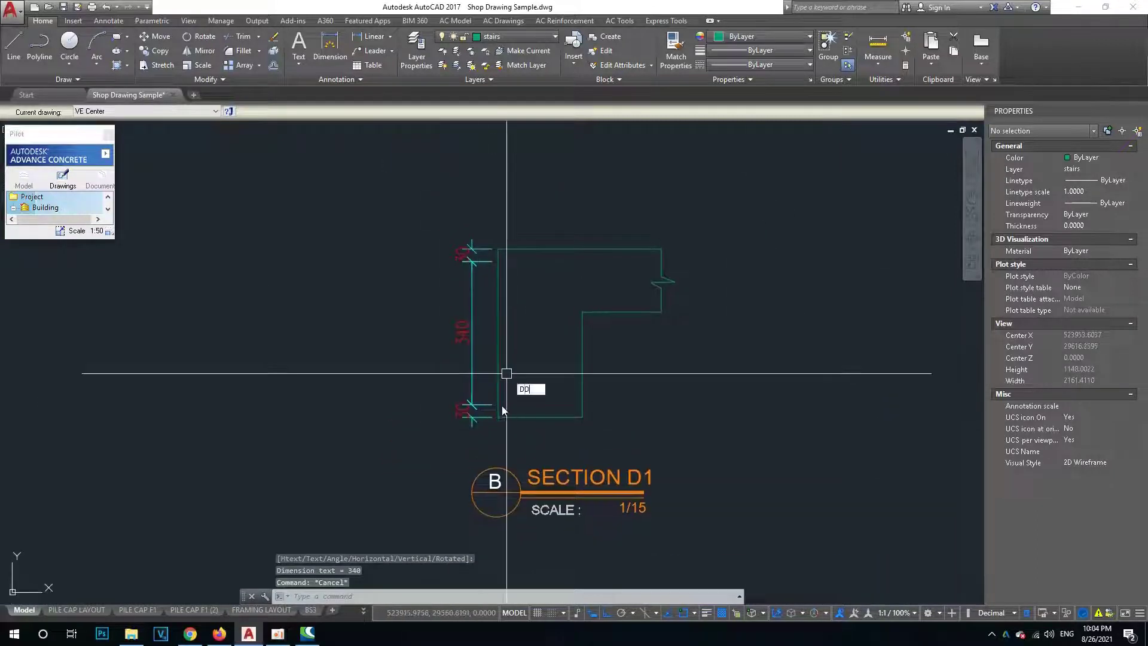
text(D)
key(Return)
click(499, 417)
click(498, 250)
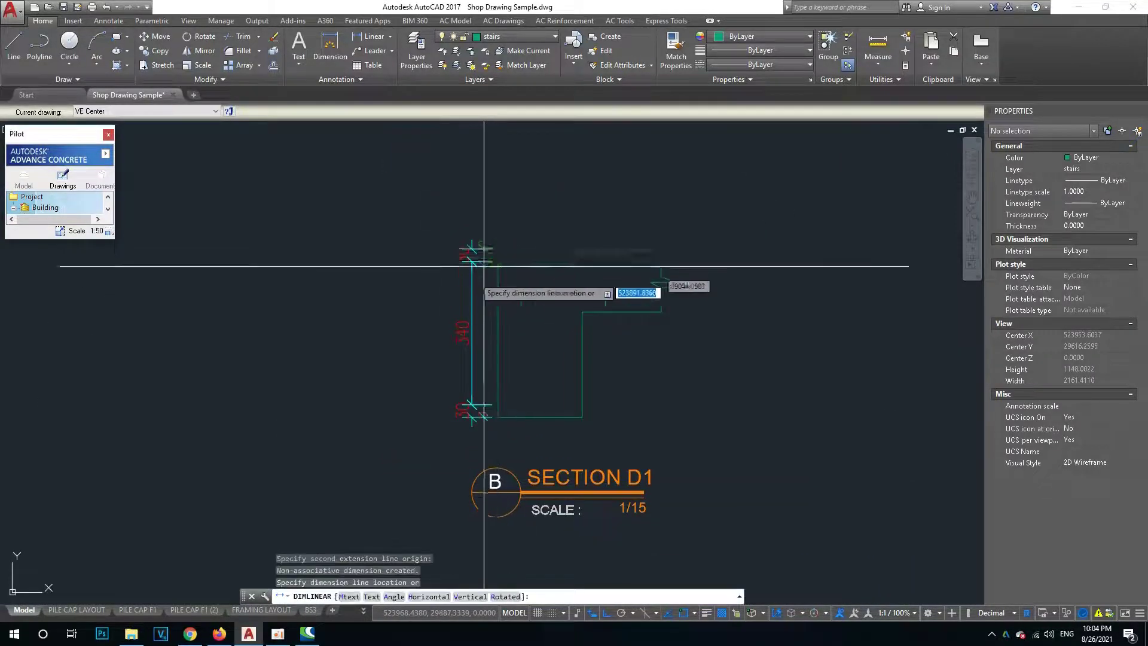
click(444, 311)
key(Escape)
Attempt to move the SECTION D1 title, cancelling the first selection and grip edit.
scroll(494, 333, up, 2)
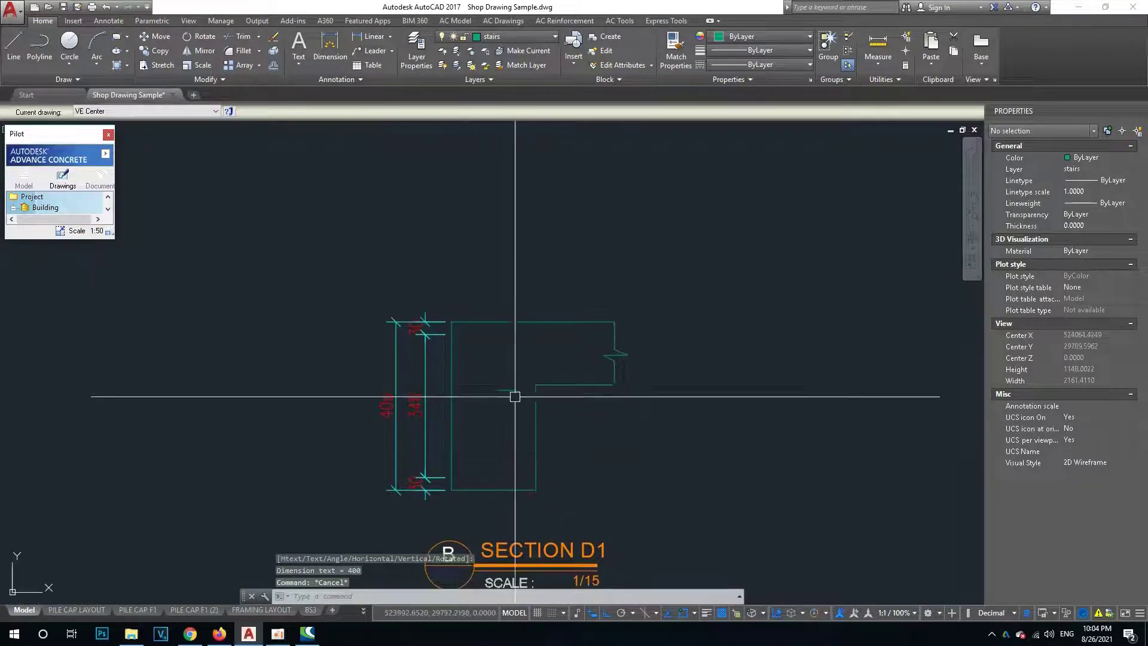
scroll(565, 177, down, 2)
scroll(535, 347, down, 1)
scroll(482, 326, up, 2)
scroll(564, 357, down, 2)
text(m)
key(Return)
click(535, 372)
click(522, 449)
click(620, 397)
key(Escape)
scroll(555, 336, up, 4)
click(555, 336)
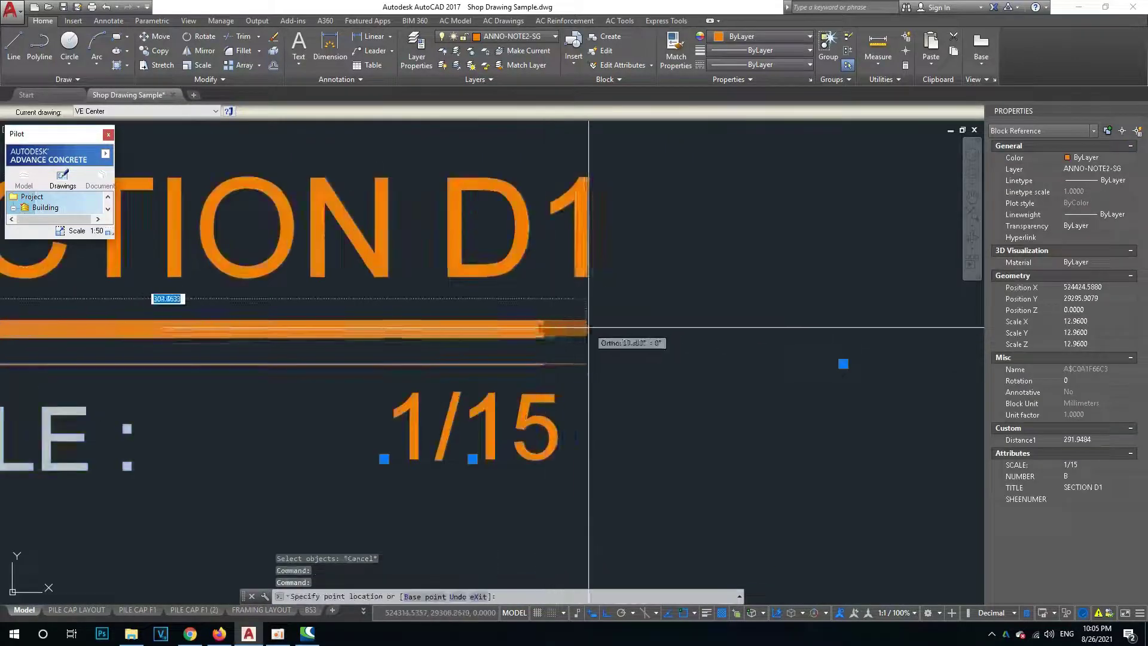
key(Escape)
scroll(584, 411, down, 2)
Move the SECTION D1 title lower beneath the wall detail.
key(Escape)
scroll(584, 394, down, 3)
key(m)
key(Return)
click(599, 314)
click(501, 452)
key(Return)
click(610, 410)
middle_drag(448, 338, 418, 359)
click(409, 347)
key(Escape)
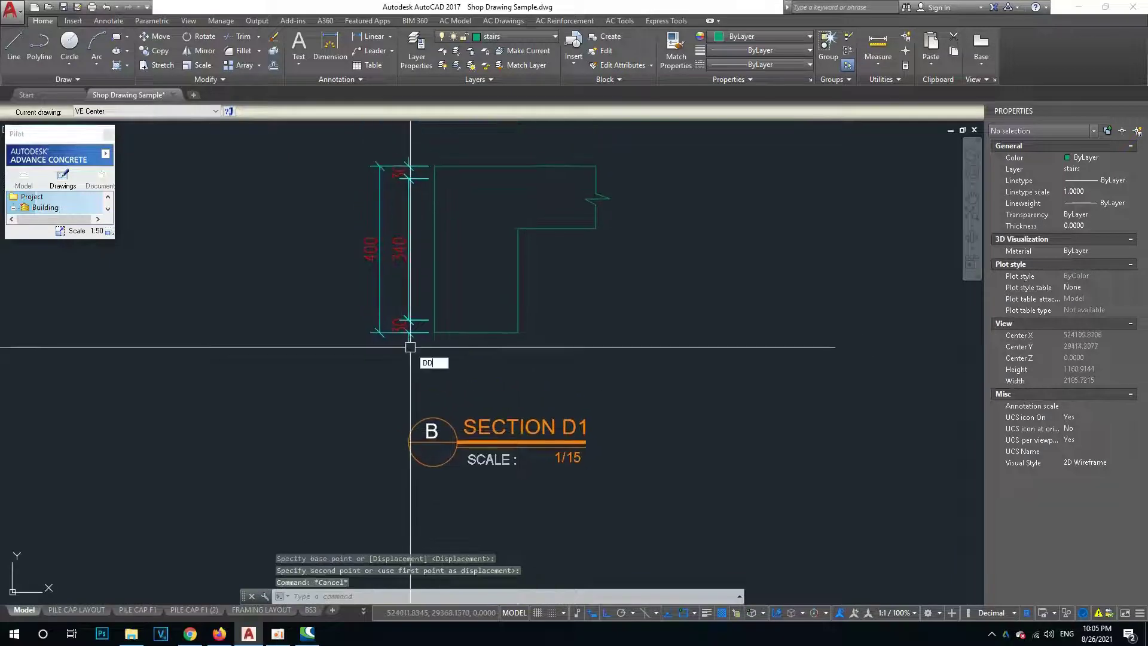
Start a linear dimension from the wall's bottom-left corner.
key(Return)
scroll(397, 328, up, 2)
scroll(419, 332, up, 1)
click(439, 334)
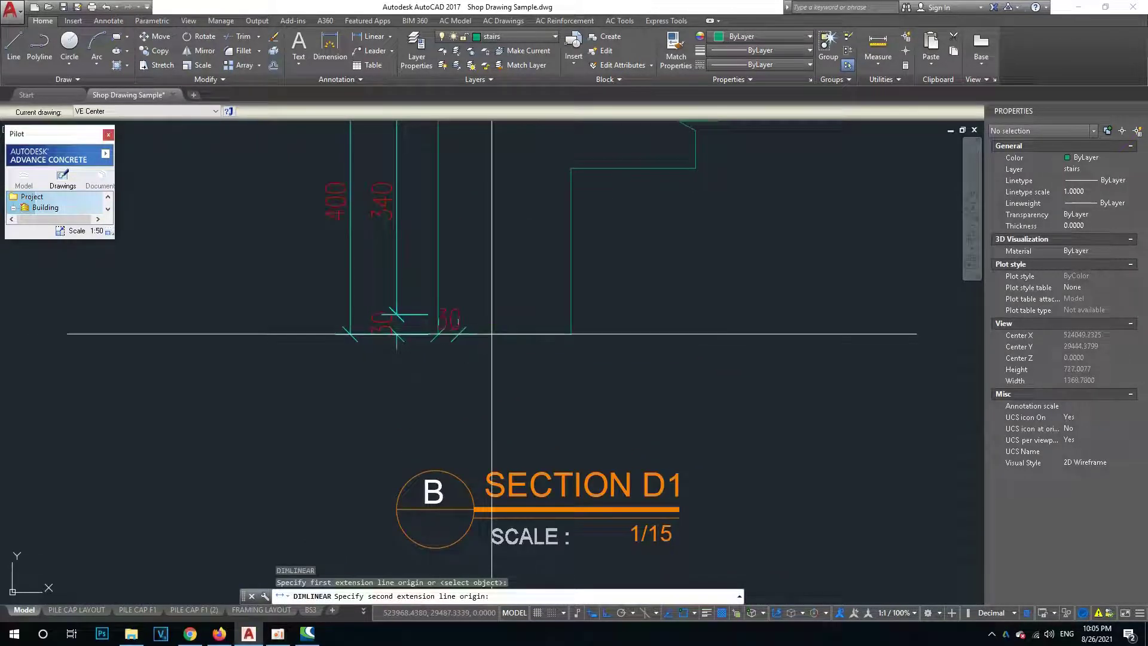
Place the 30 dimension below the wall's bottom edge.
middle_drag(484, 334, 385, 349)
click(386, 389)
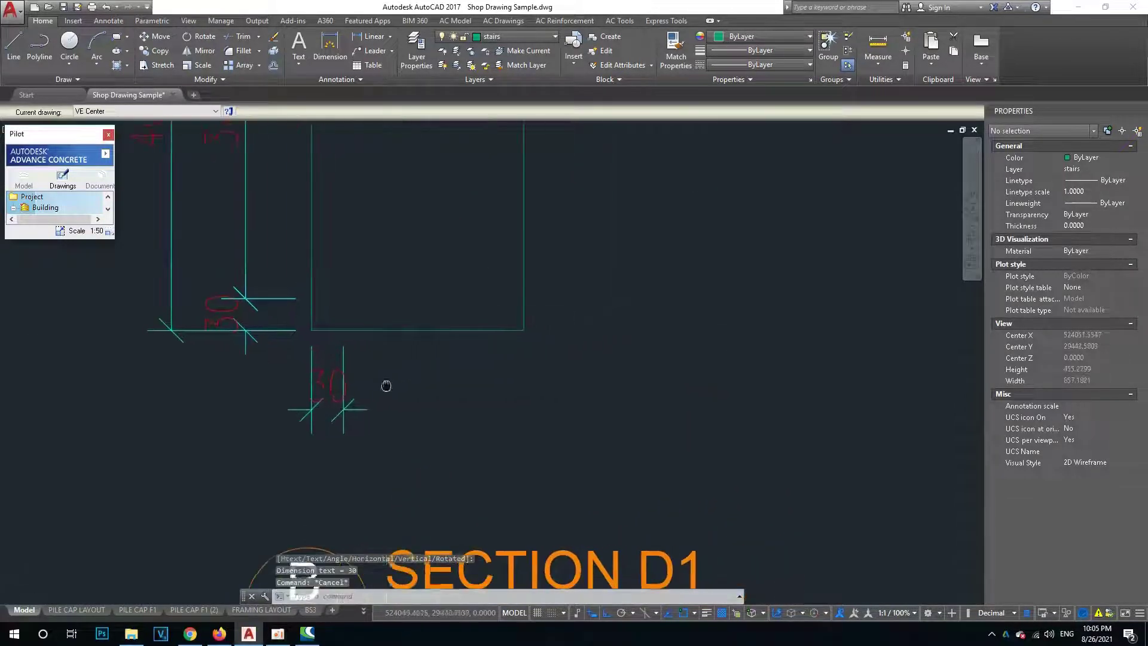
key(Escape)
text(DD)
middle_drag(397, 377, 413, 364)
Mirror the bottom 30 dimension to the right end, keeping the original.
text(mi)
key(Return)
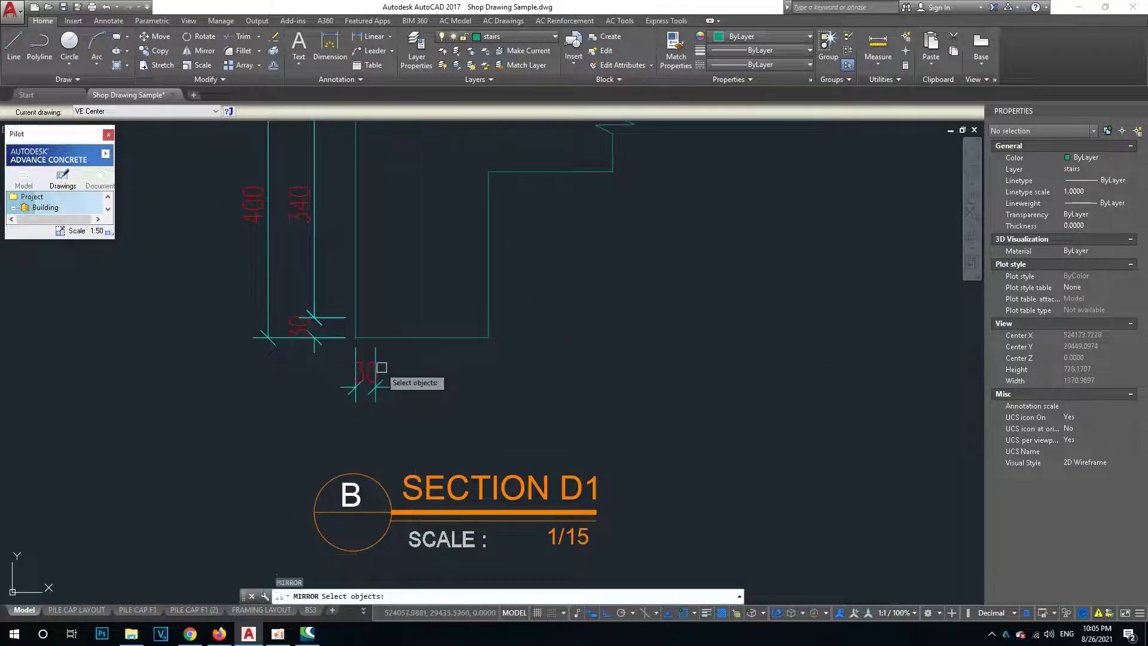
click(423, 336)
click(422, 249)
key(Return)
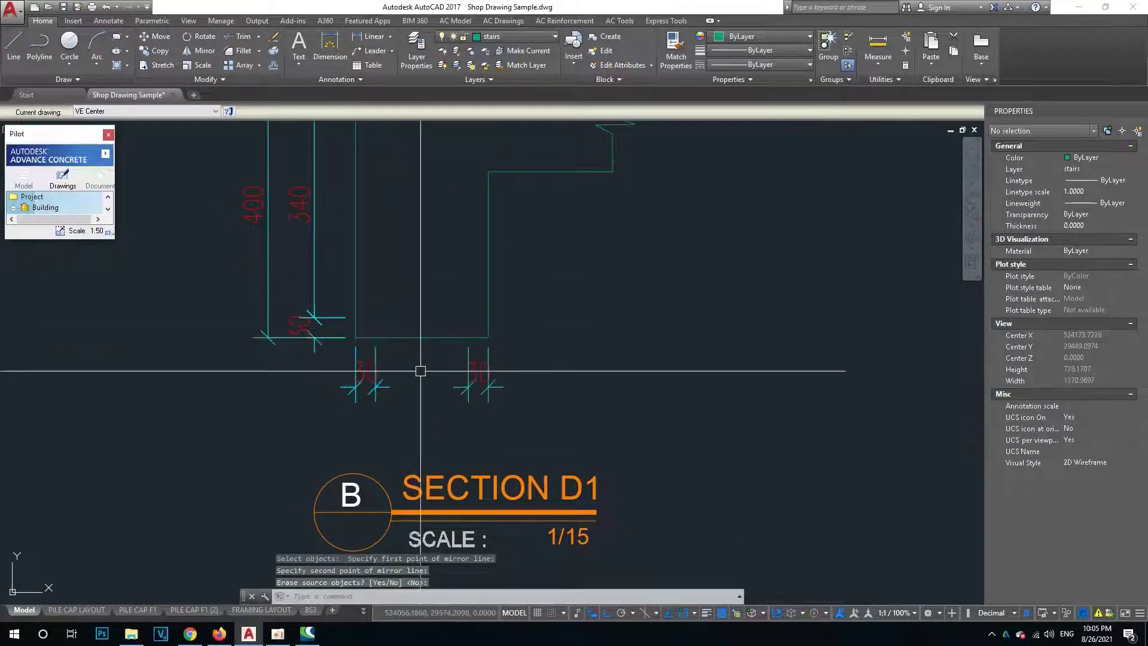
key(Escape)
Add the 140 middle dimension and the 200 overall dimension along the bottom.
key(Return)
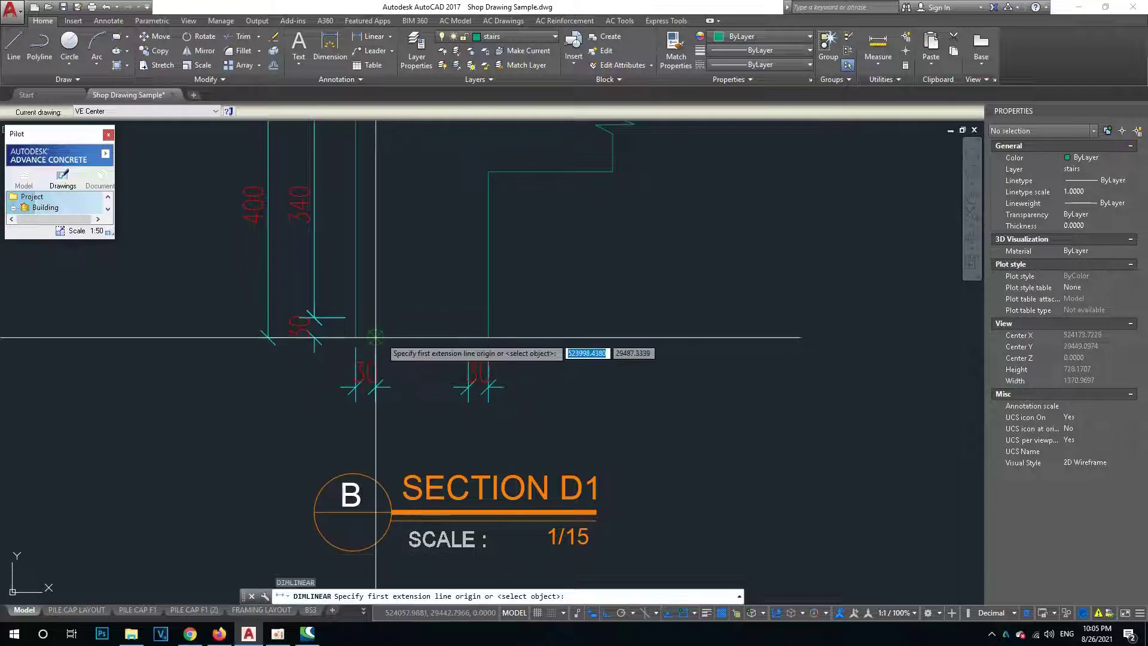
click(469, 338)
click(466, 388)
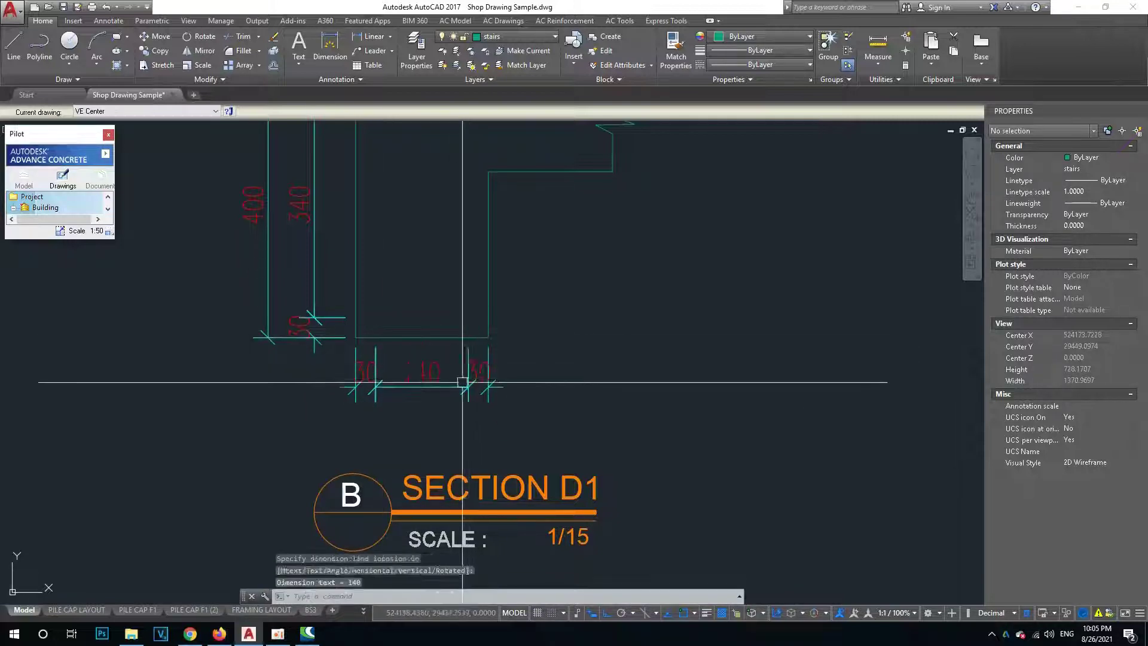
key(Escape)
key(Return)
click(356, 337)
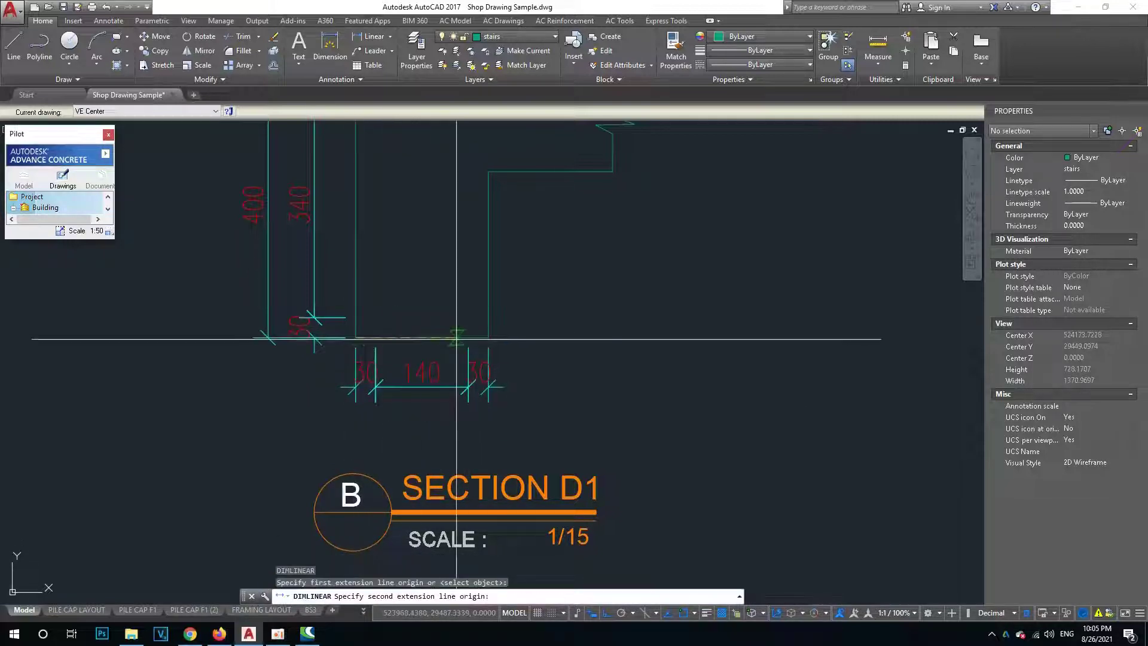
click(489, 338)
click(505, 435)
key(Escape)
Move the SECTION D1 title to its final spot under the detail.
scroll(512, 333, down, 5)
middle_drag(513, 333, 506, 358)
key(Return)
drag(508, 347, 484, 411)
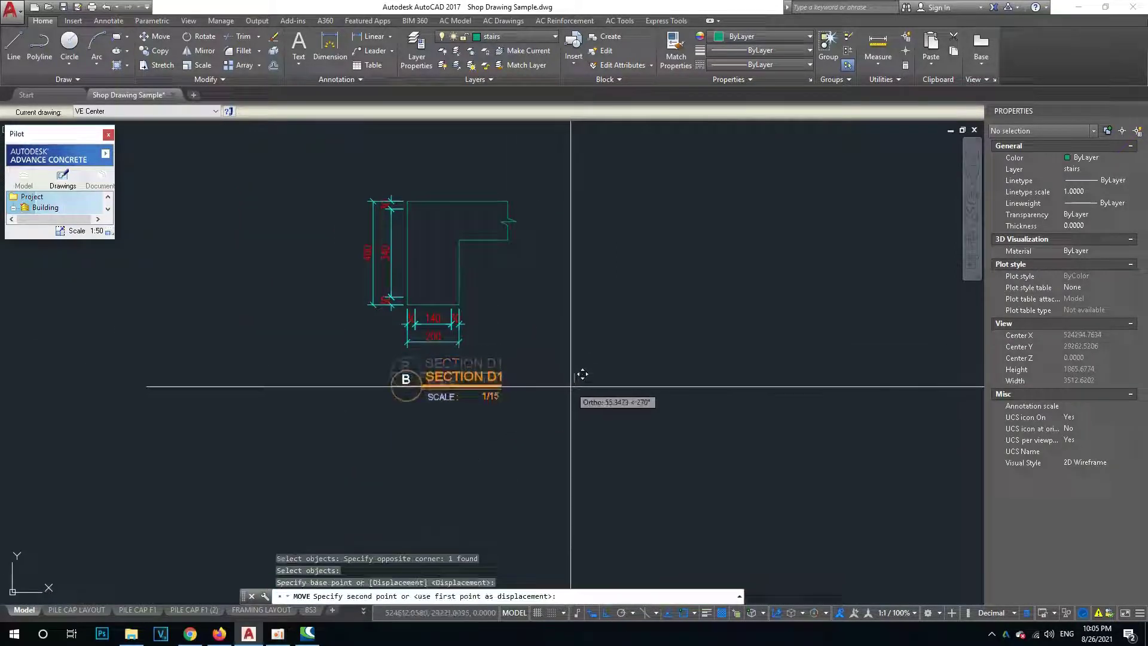
click(523, 389)
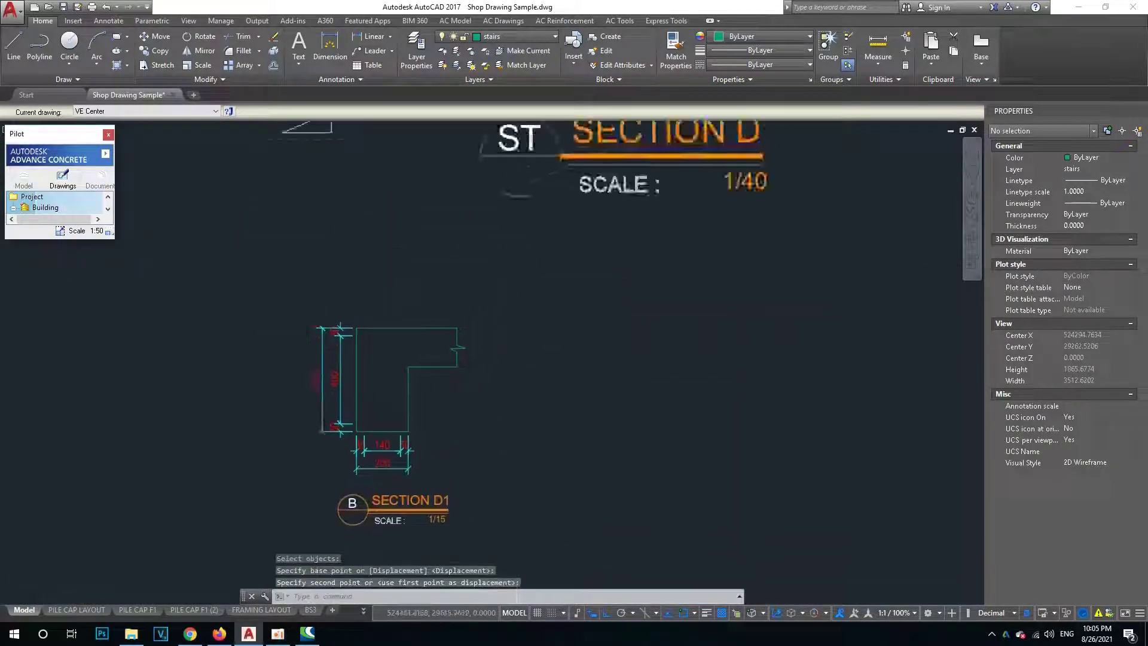